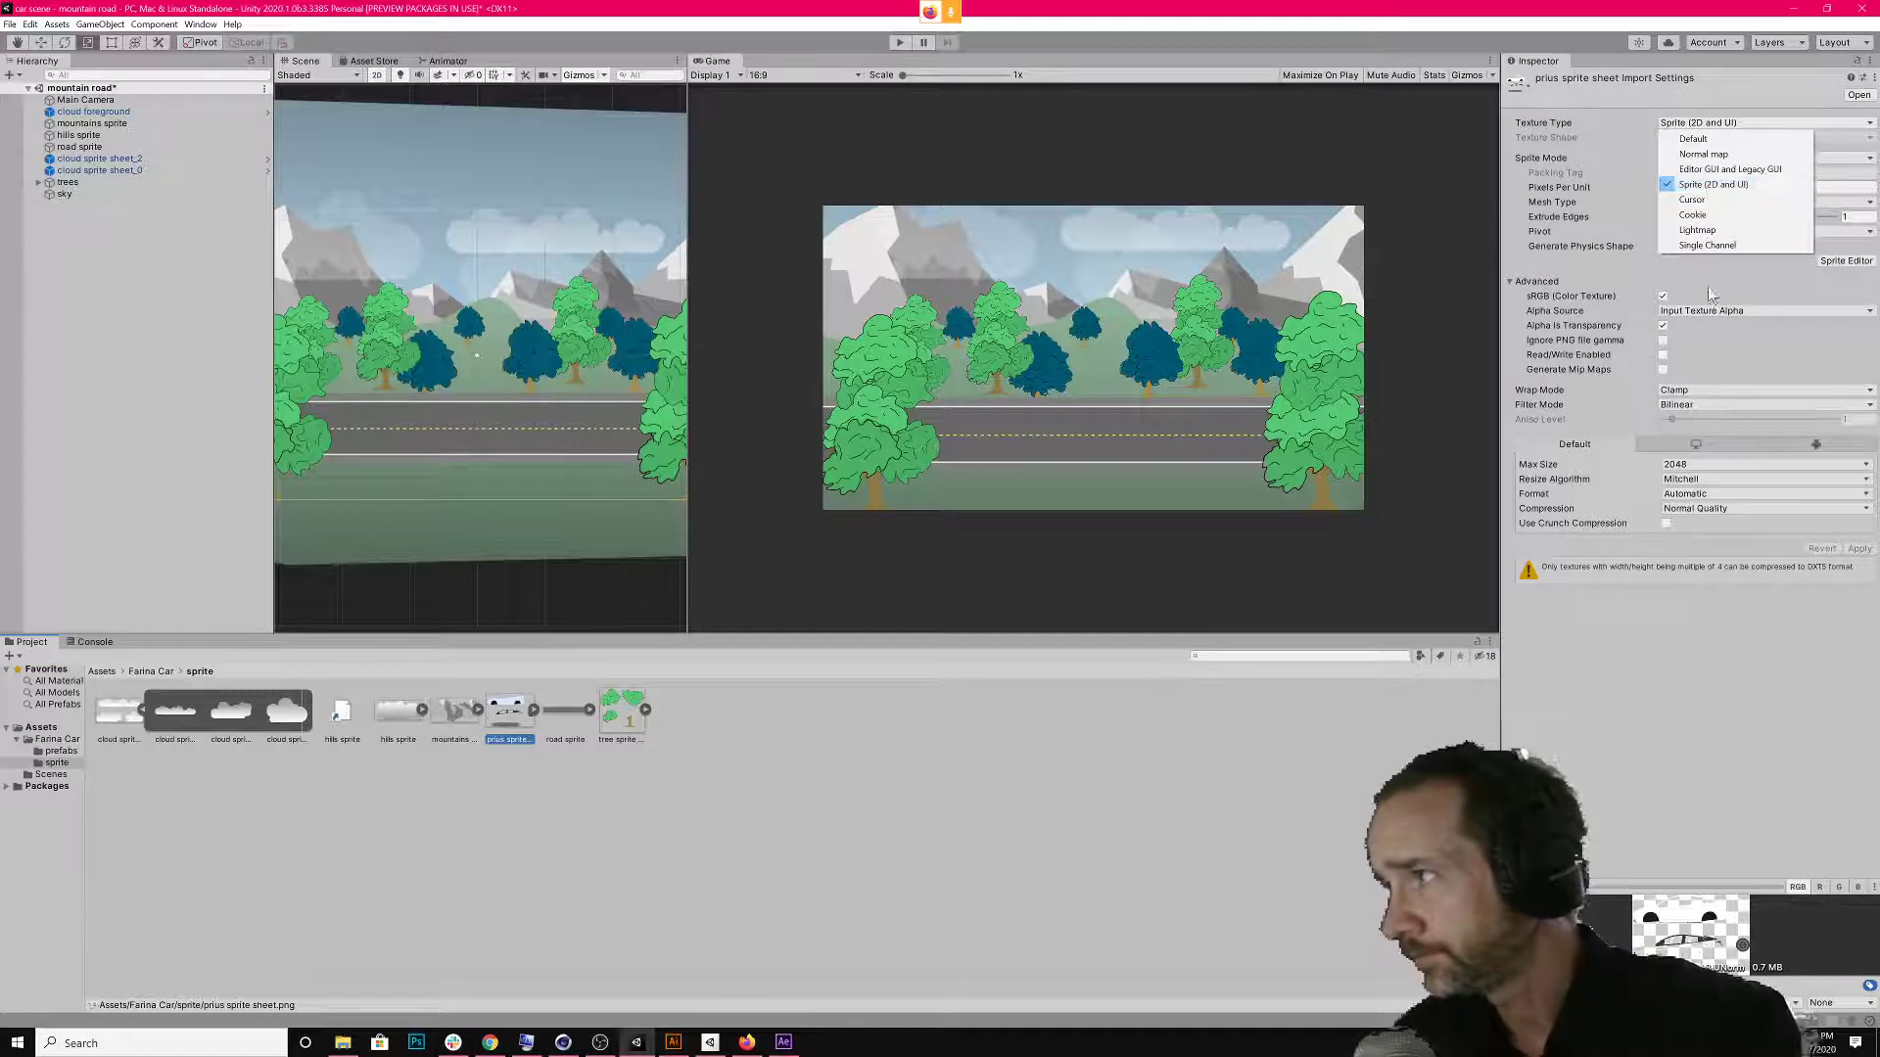
Set the prius sprite sheet's Sprite Mode to Multiple, keeping Sprite (2D and UI), and open it in the Sprite Editor with the settings applied.
click(1705, 186)
click(1680, 157)
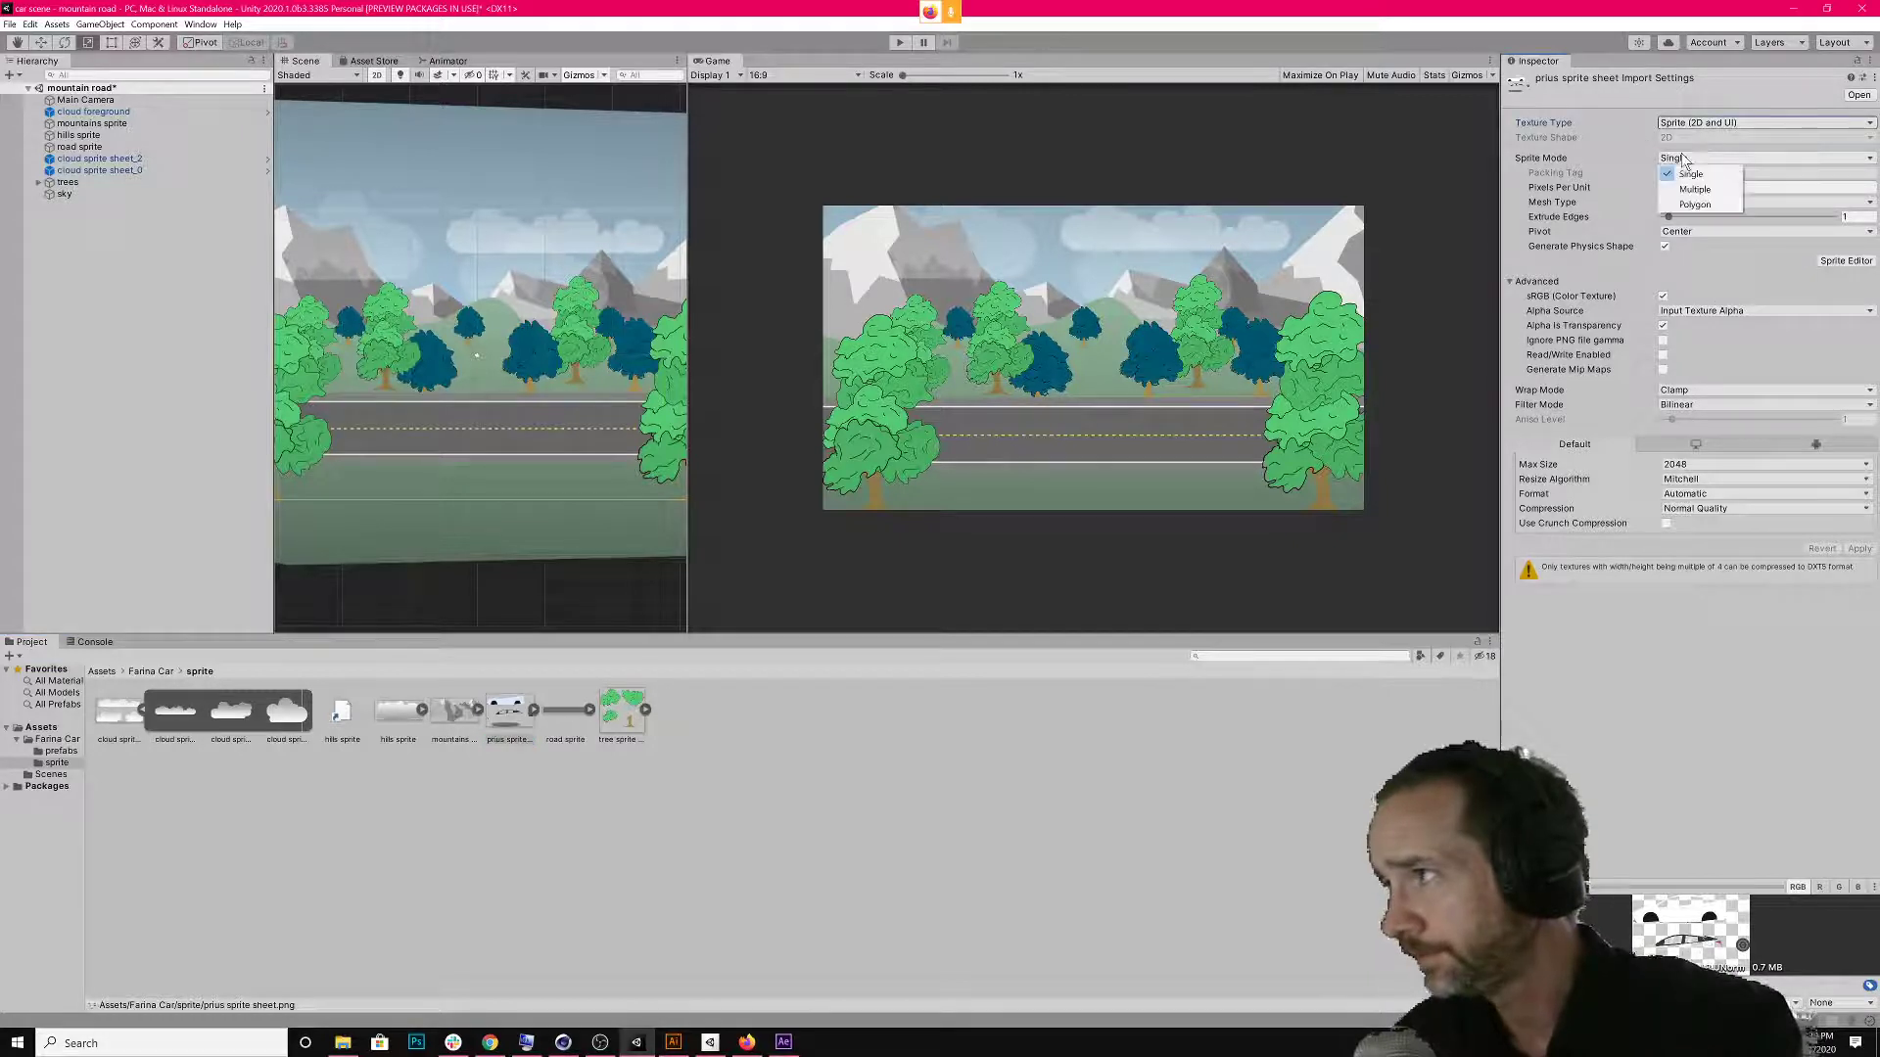
click(1688, 187)
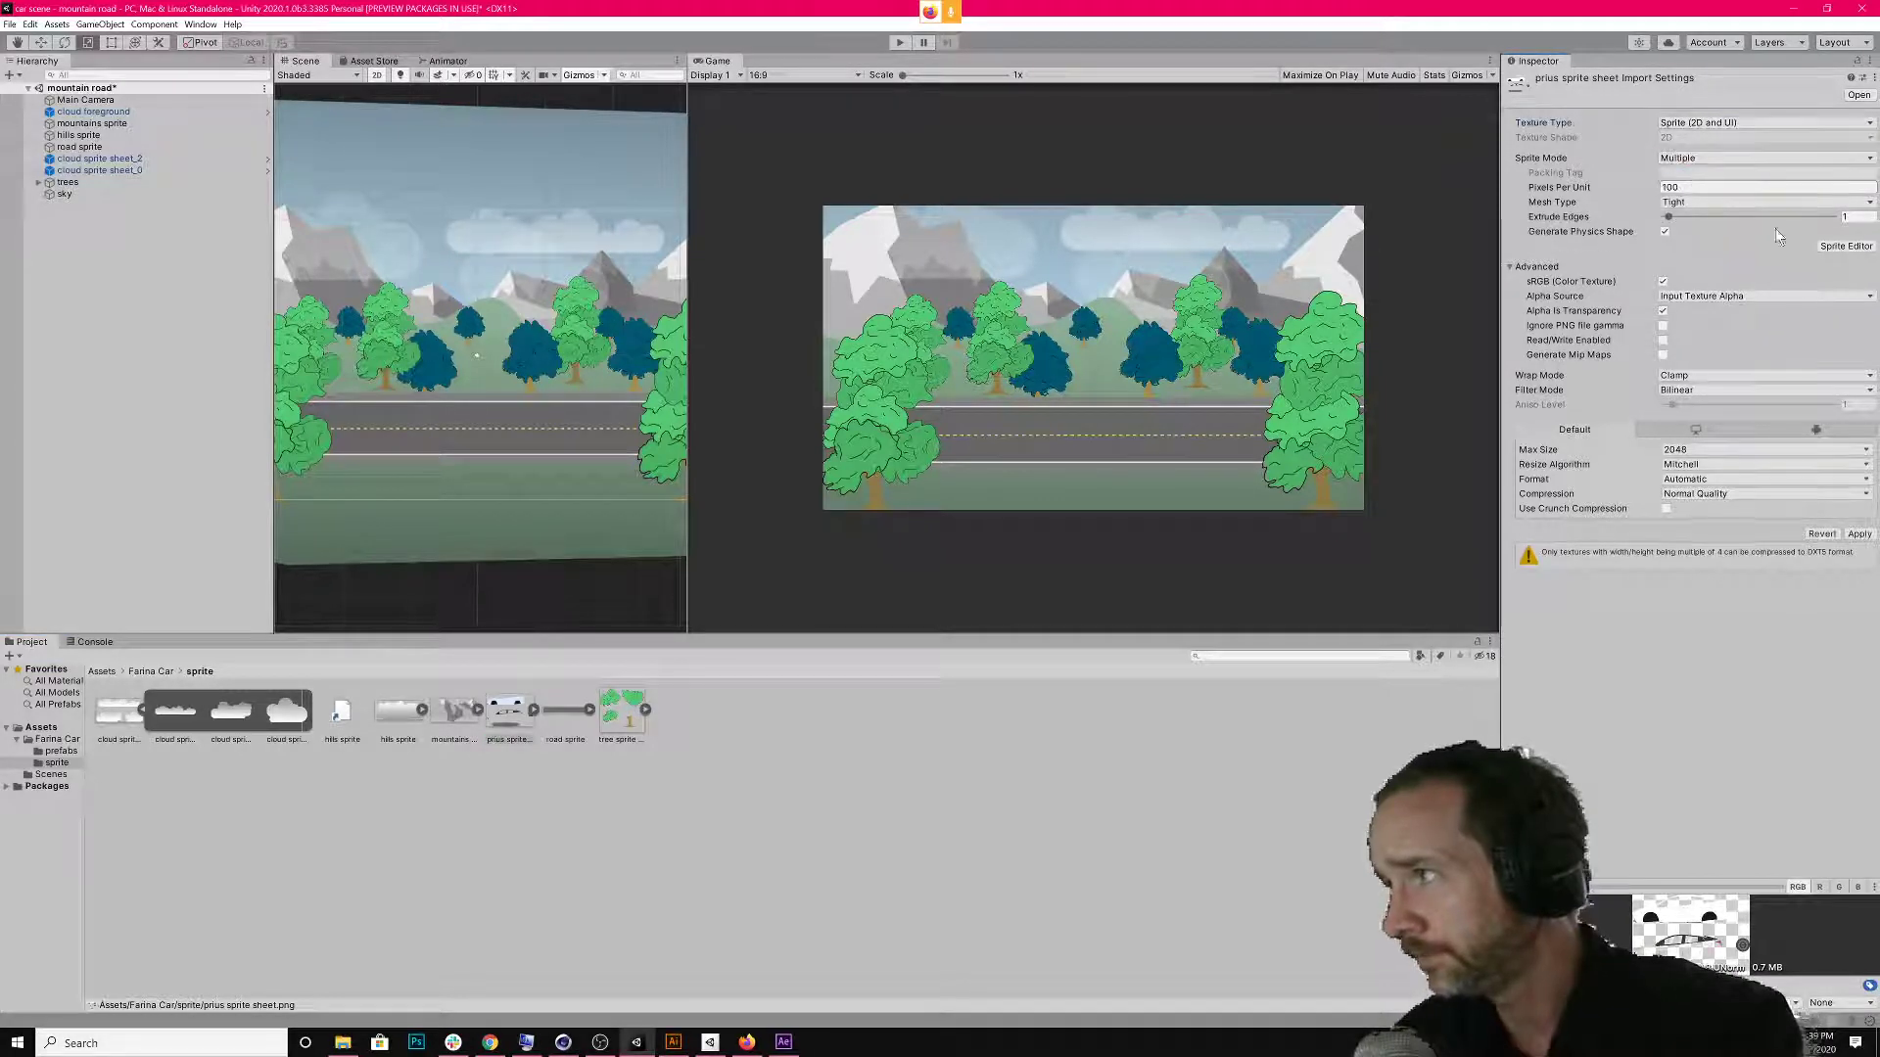
click(1845, 245)
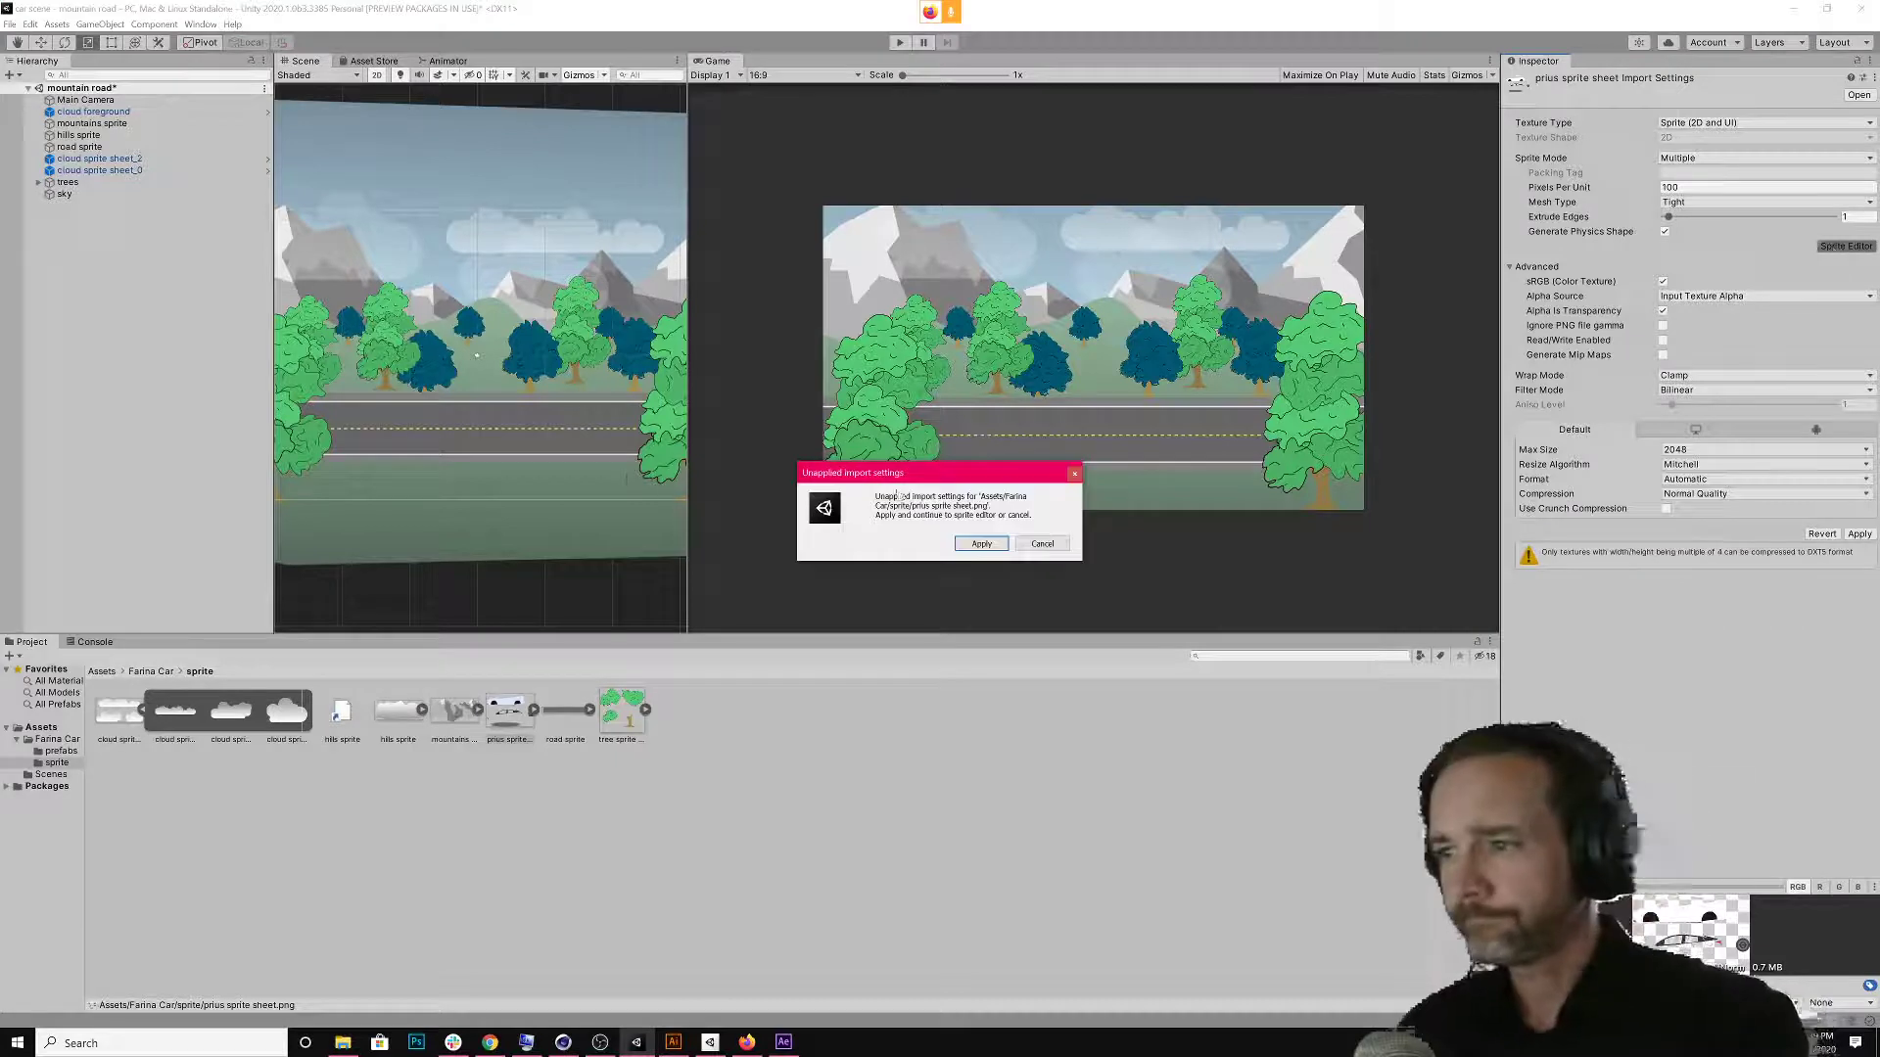
click(980, 544)
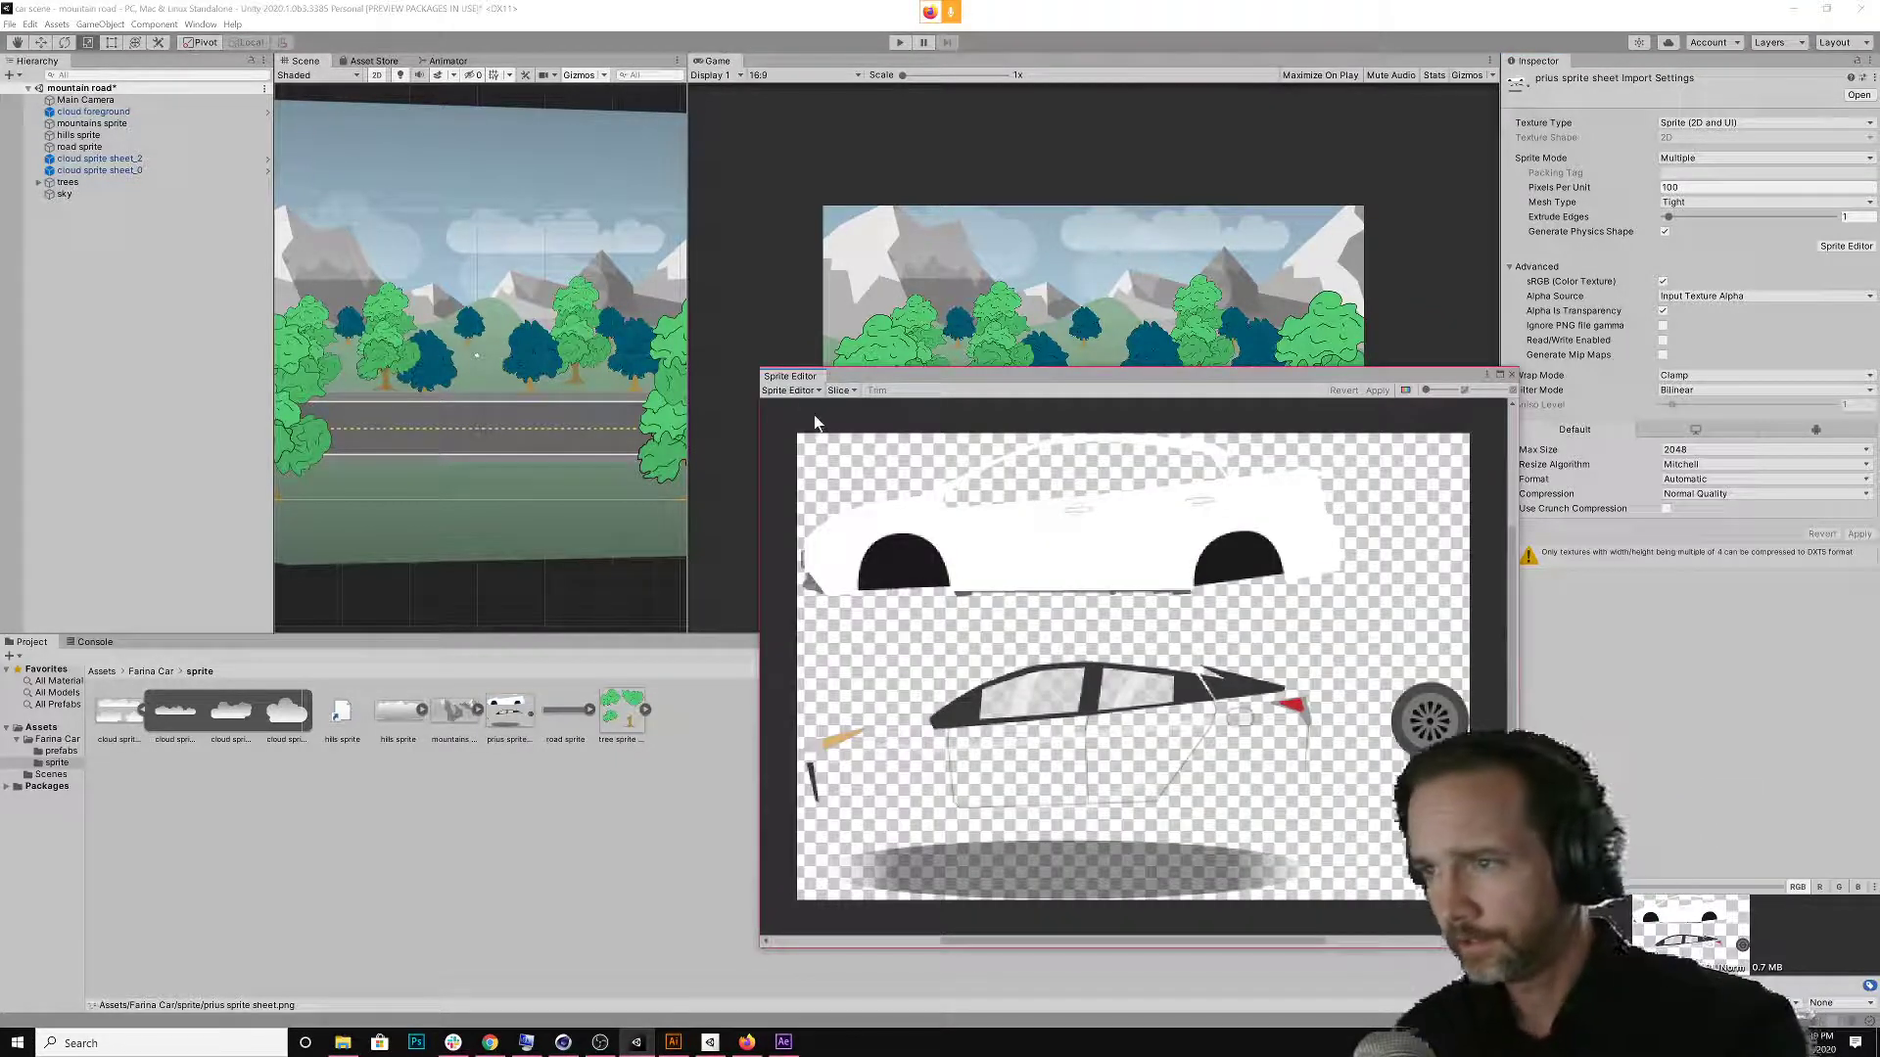
Slice the prius sprite sheet with Automatic type and Center pivot, check the slices, and apply them while closing the Sprite Editor.
click(840, 391)
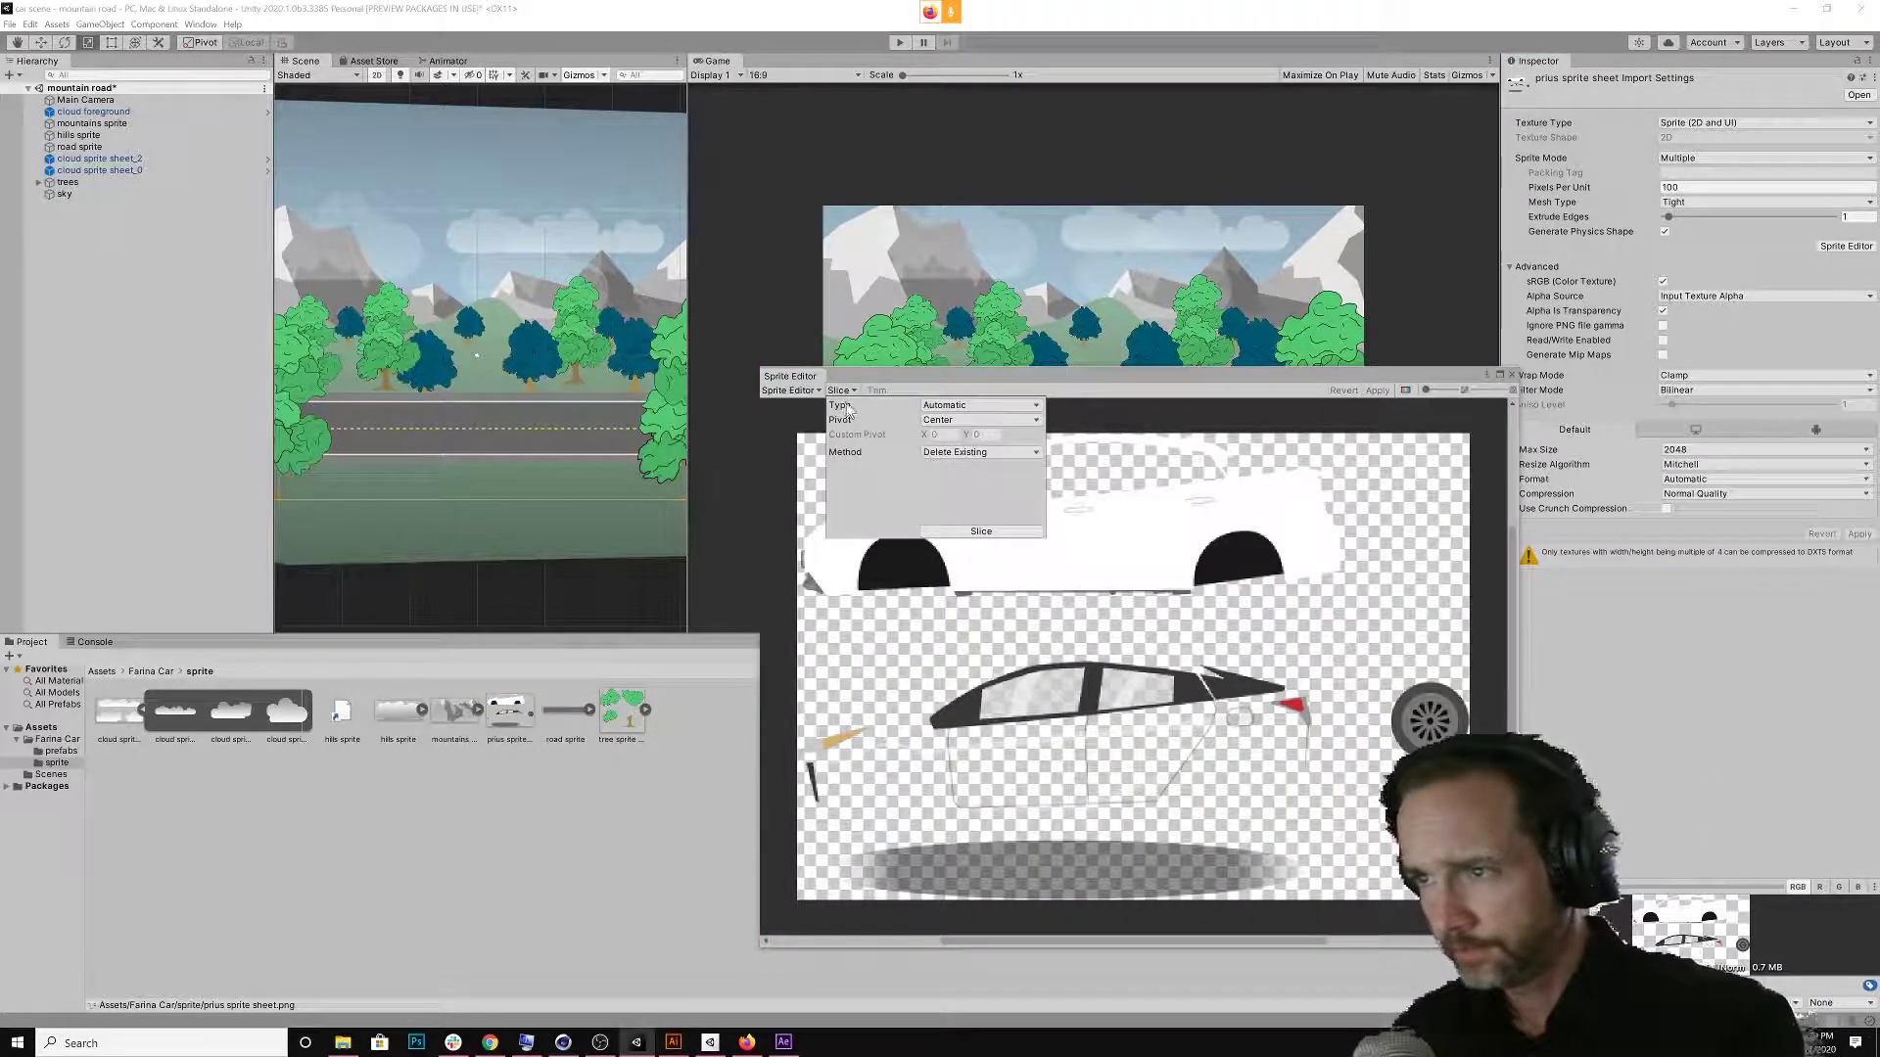
click(974, 531)
click(990, 565)
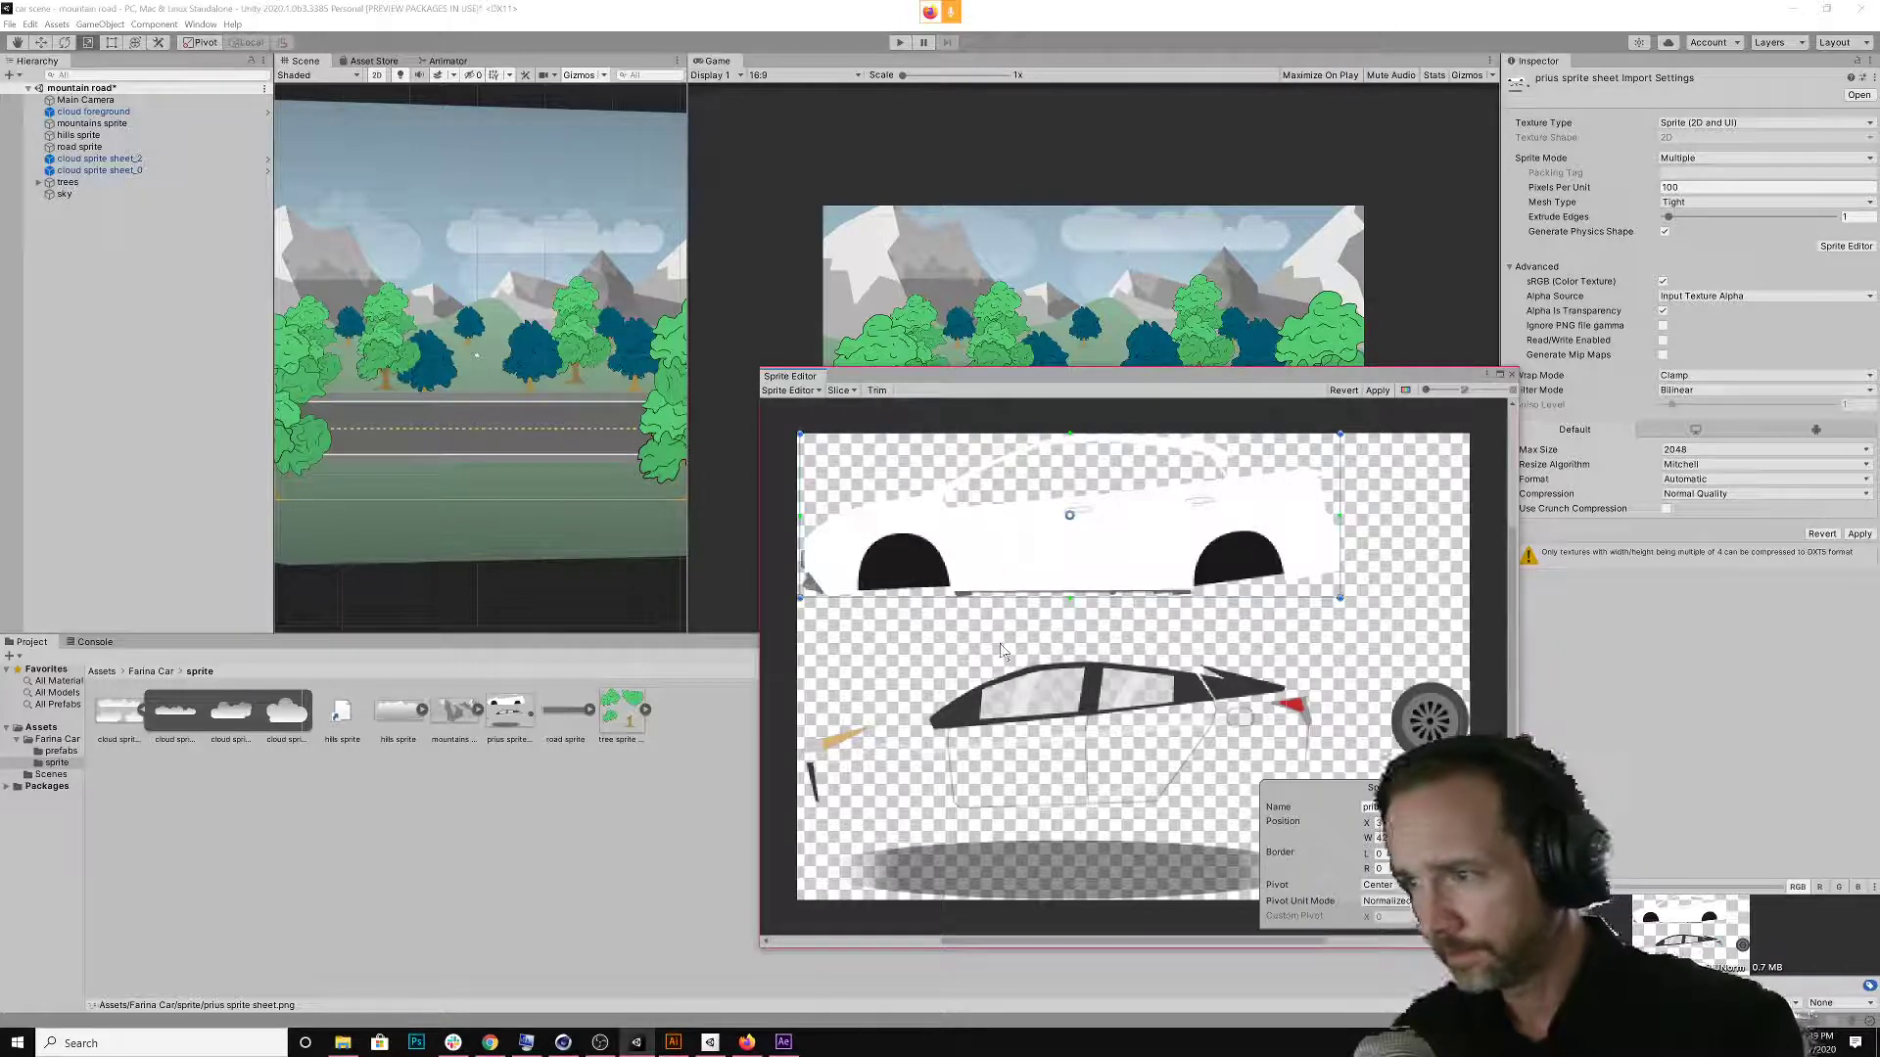
click(1008, 712)
click(1066, 876)
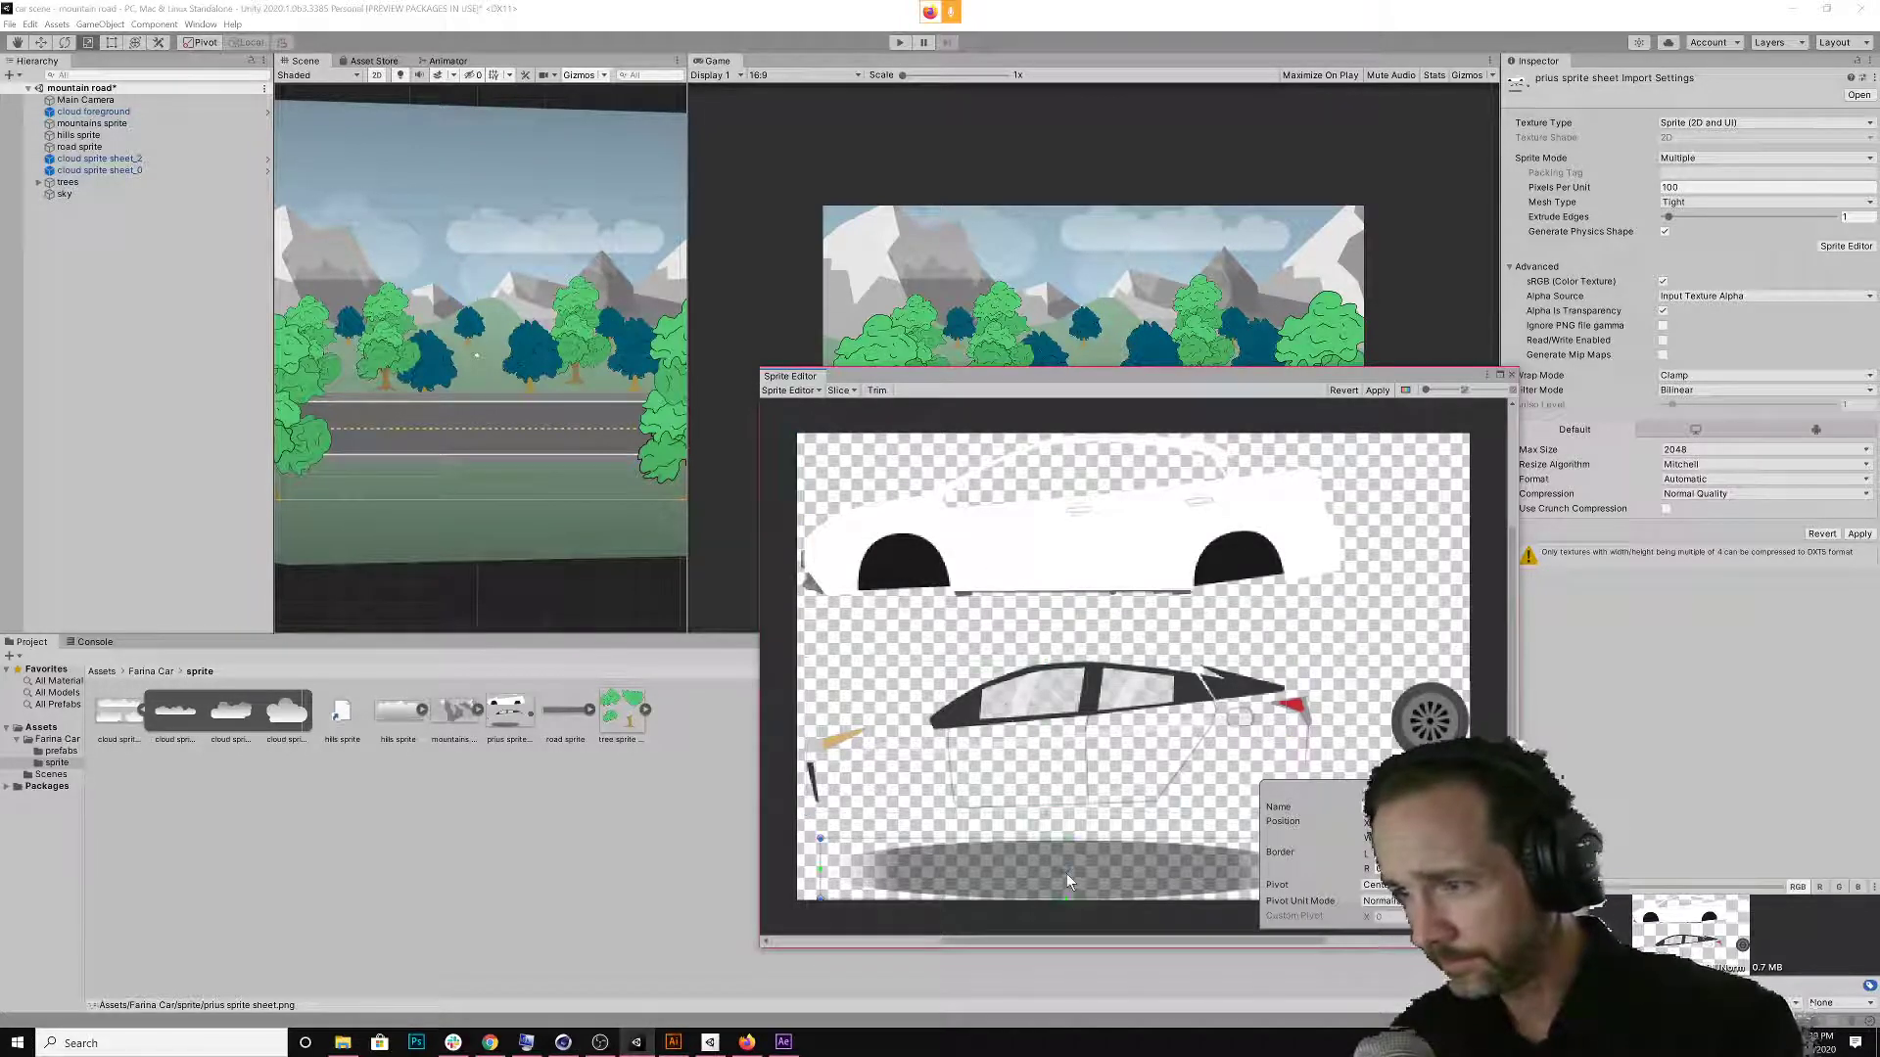
click(1429, 720)
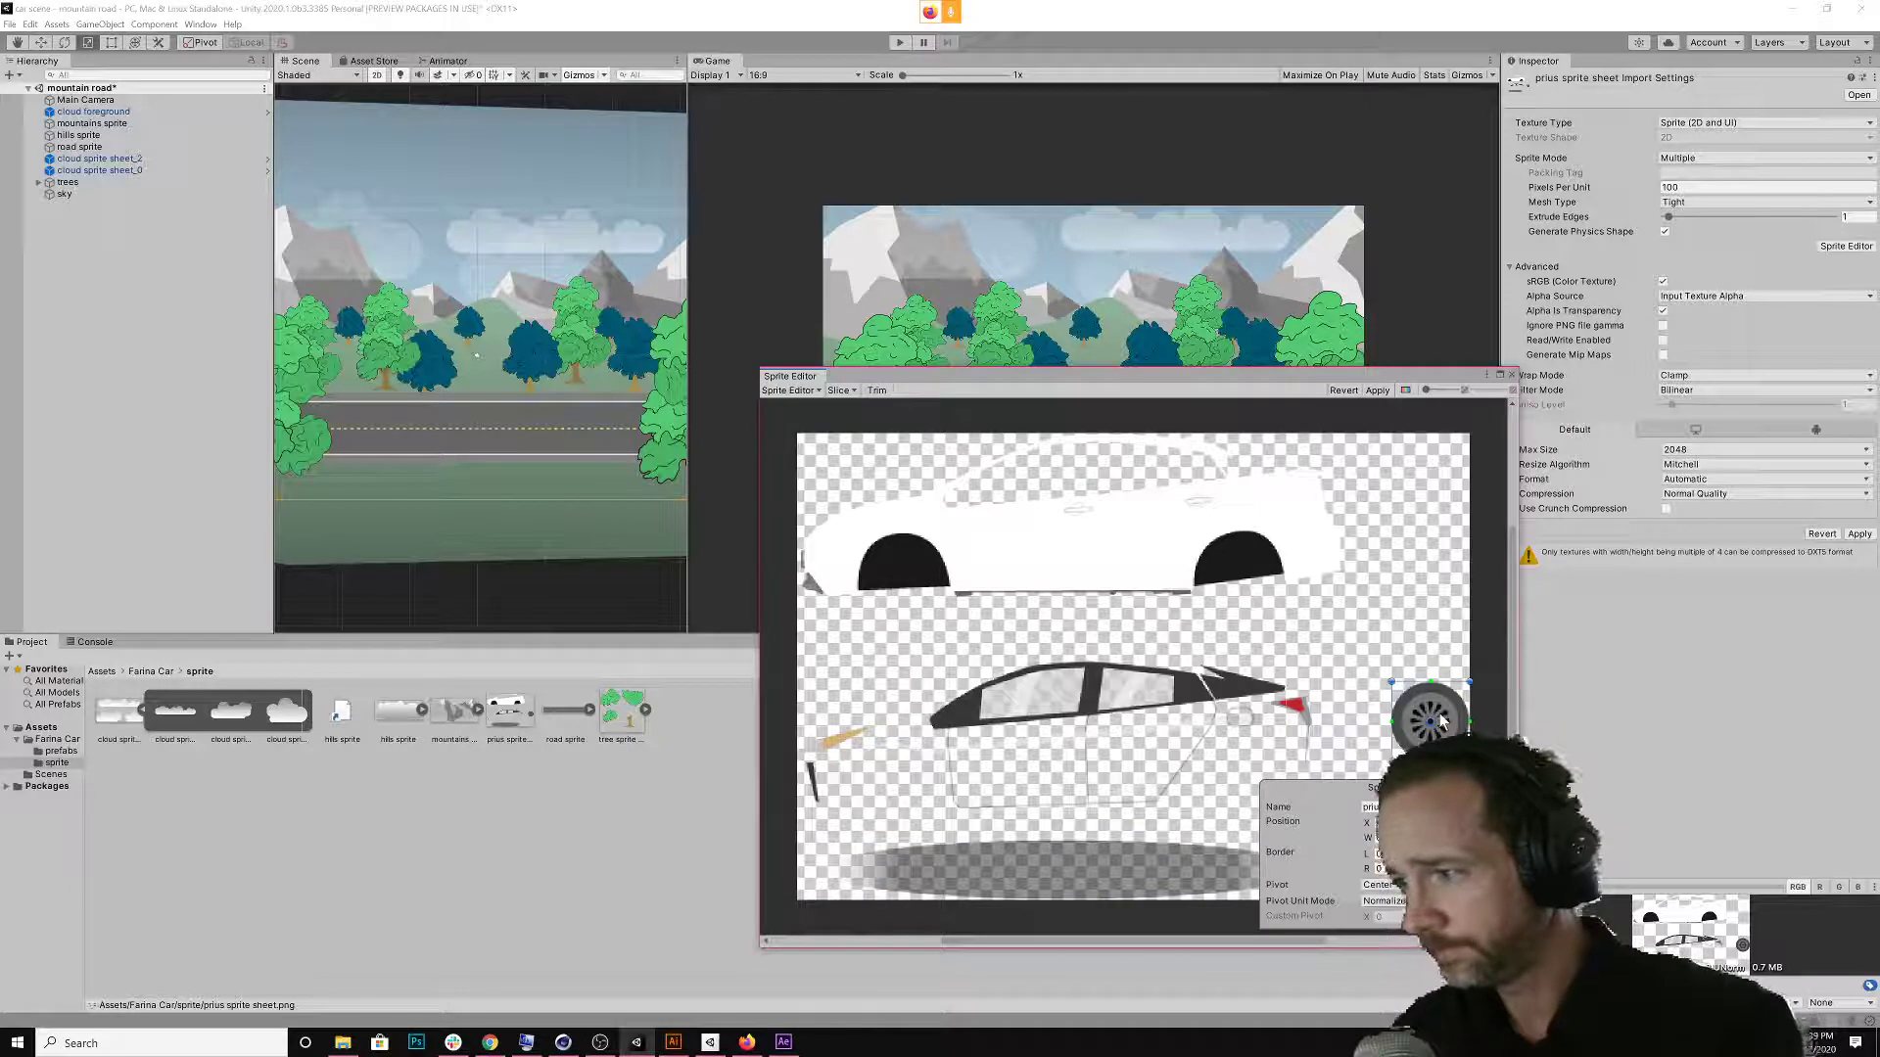
click(1511, 376)
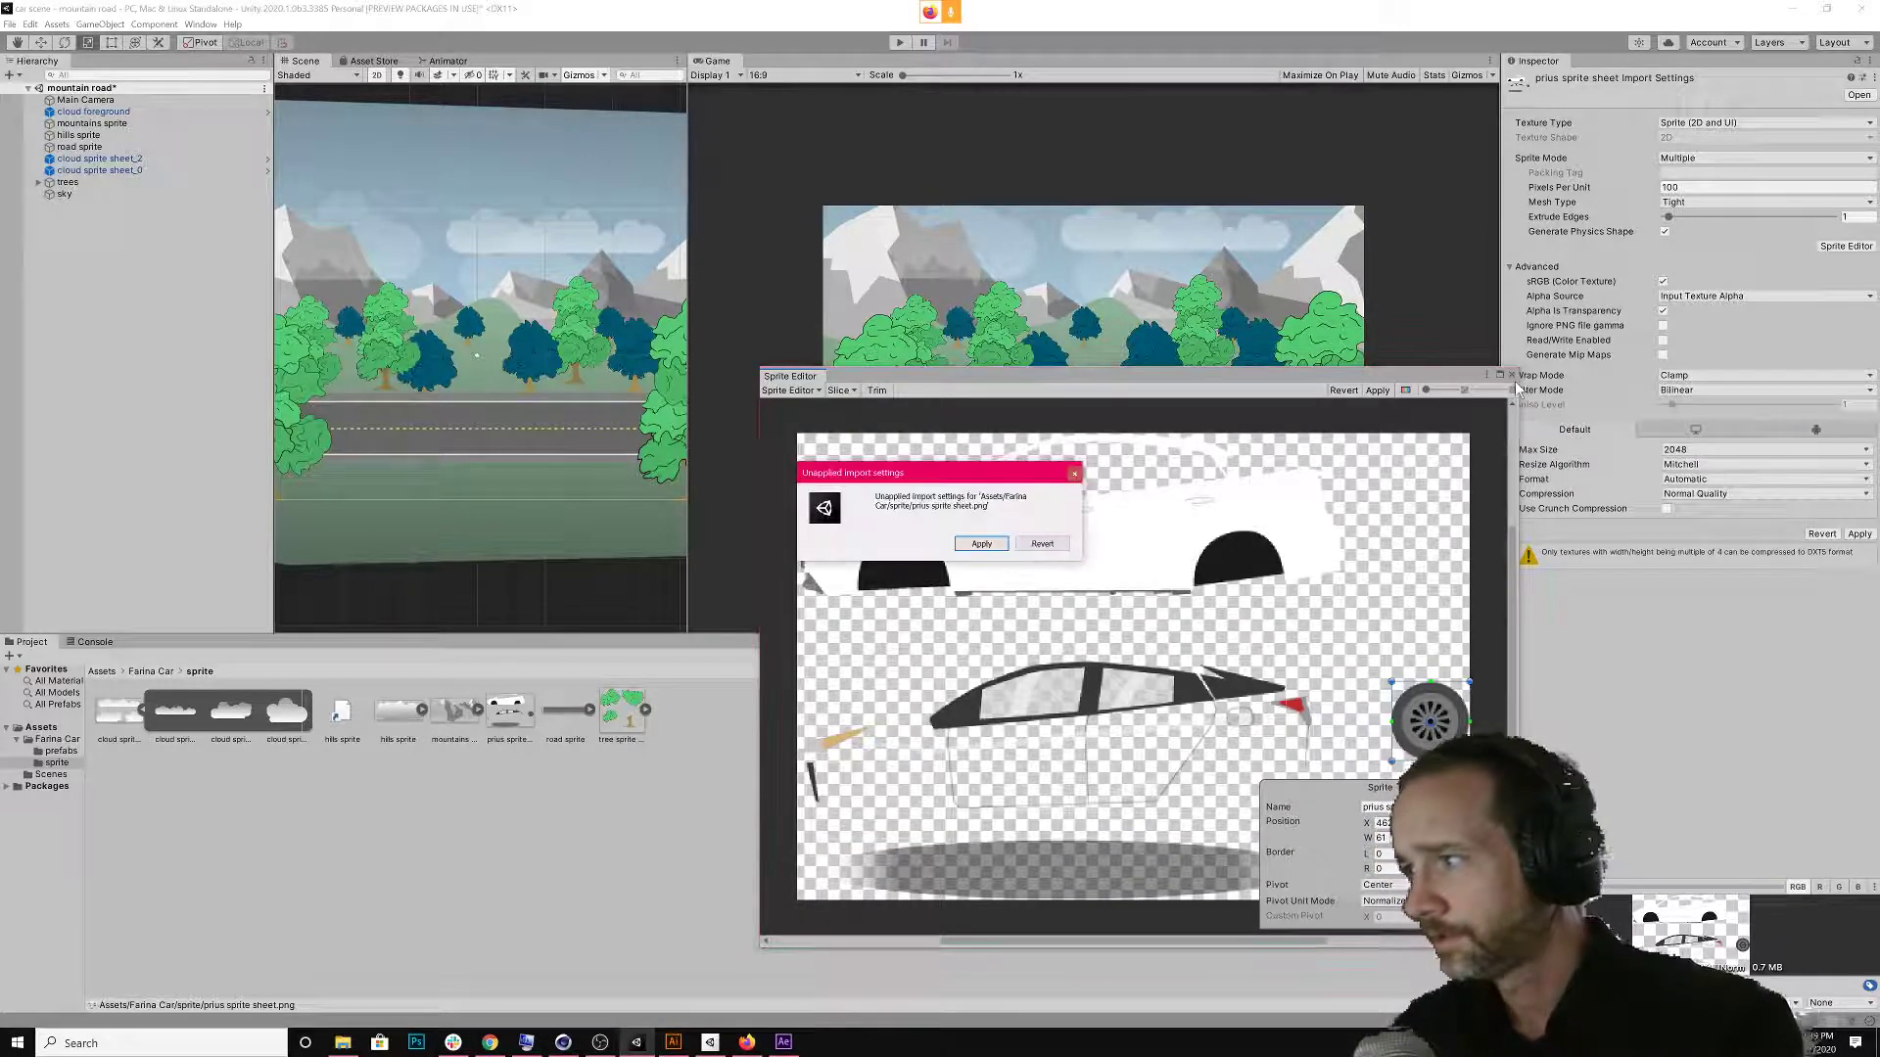
click(977, 542)
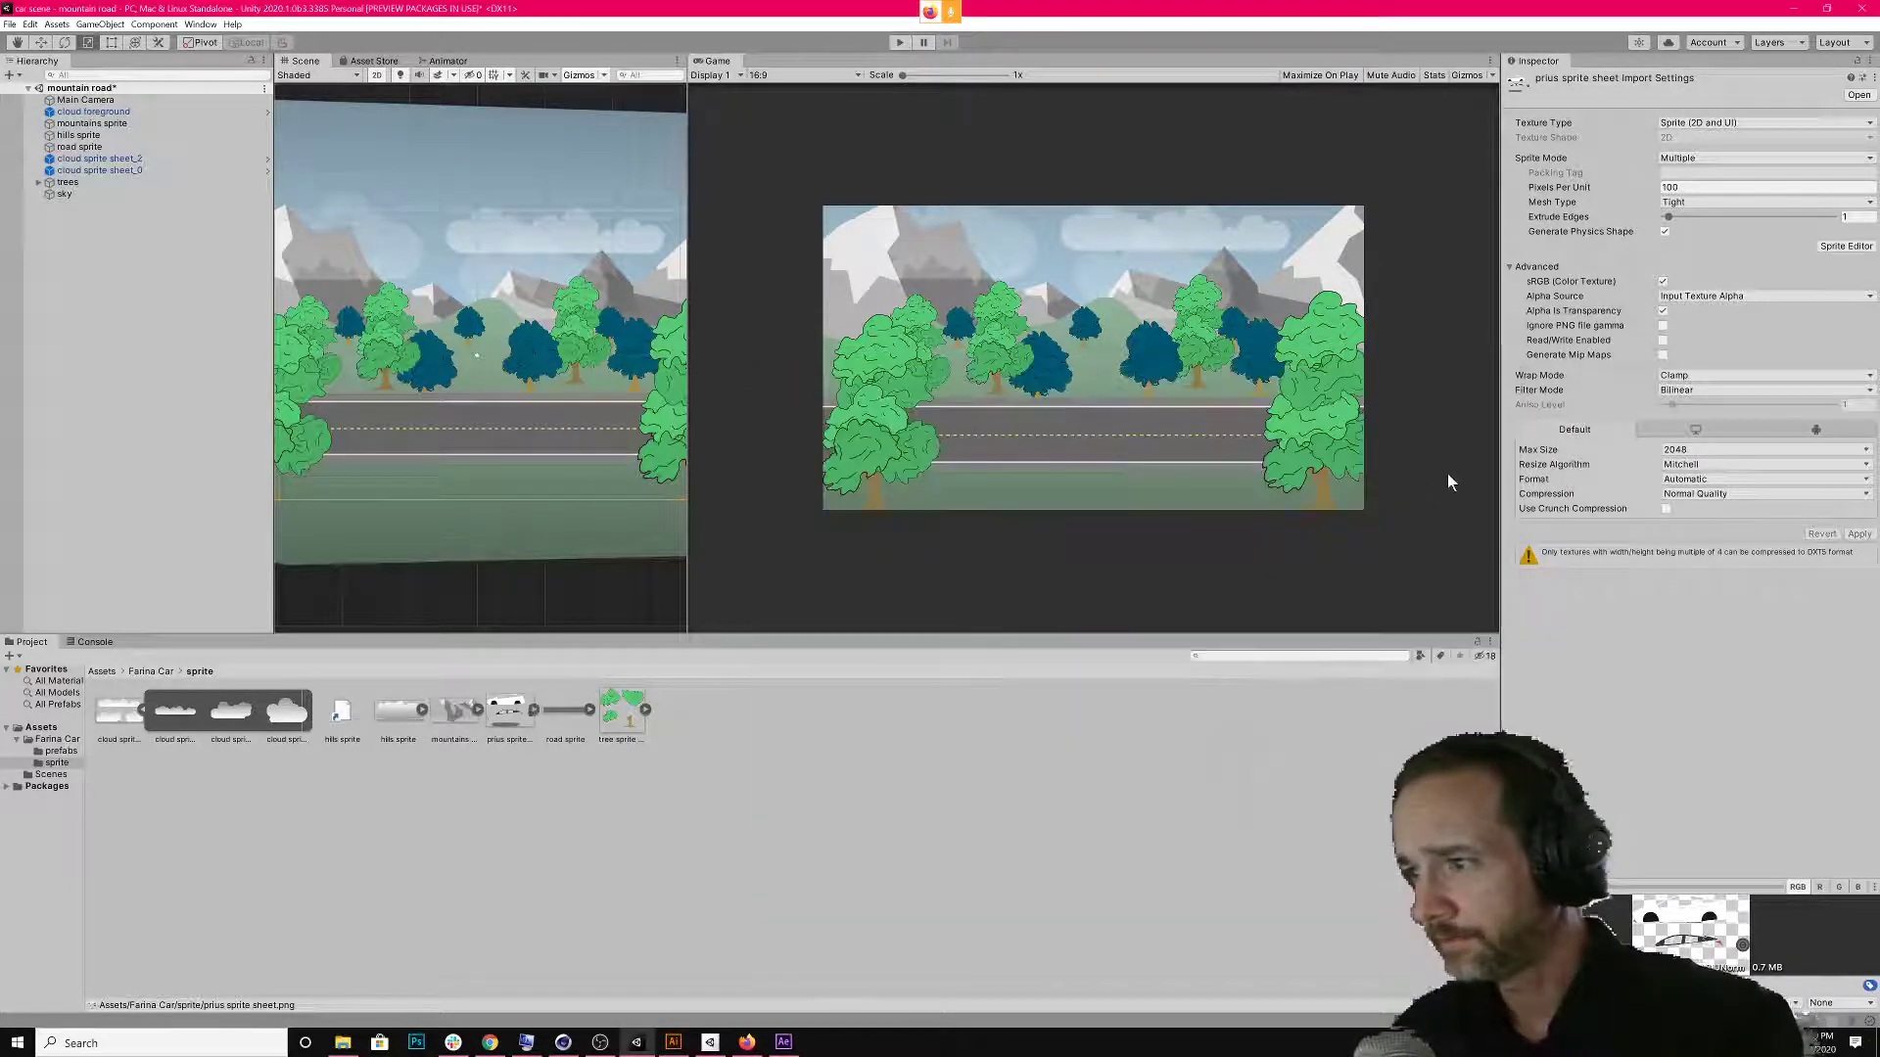
Expand the prius sprite sheet asset, reopen it in the Sprite Editor, and delete the separate slice around the red tail light.
click(532, 711)
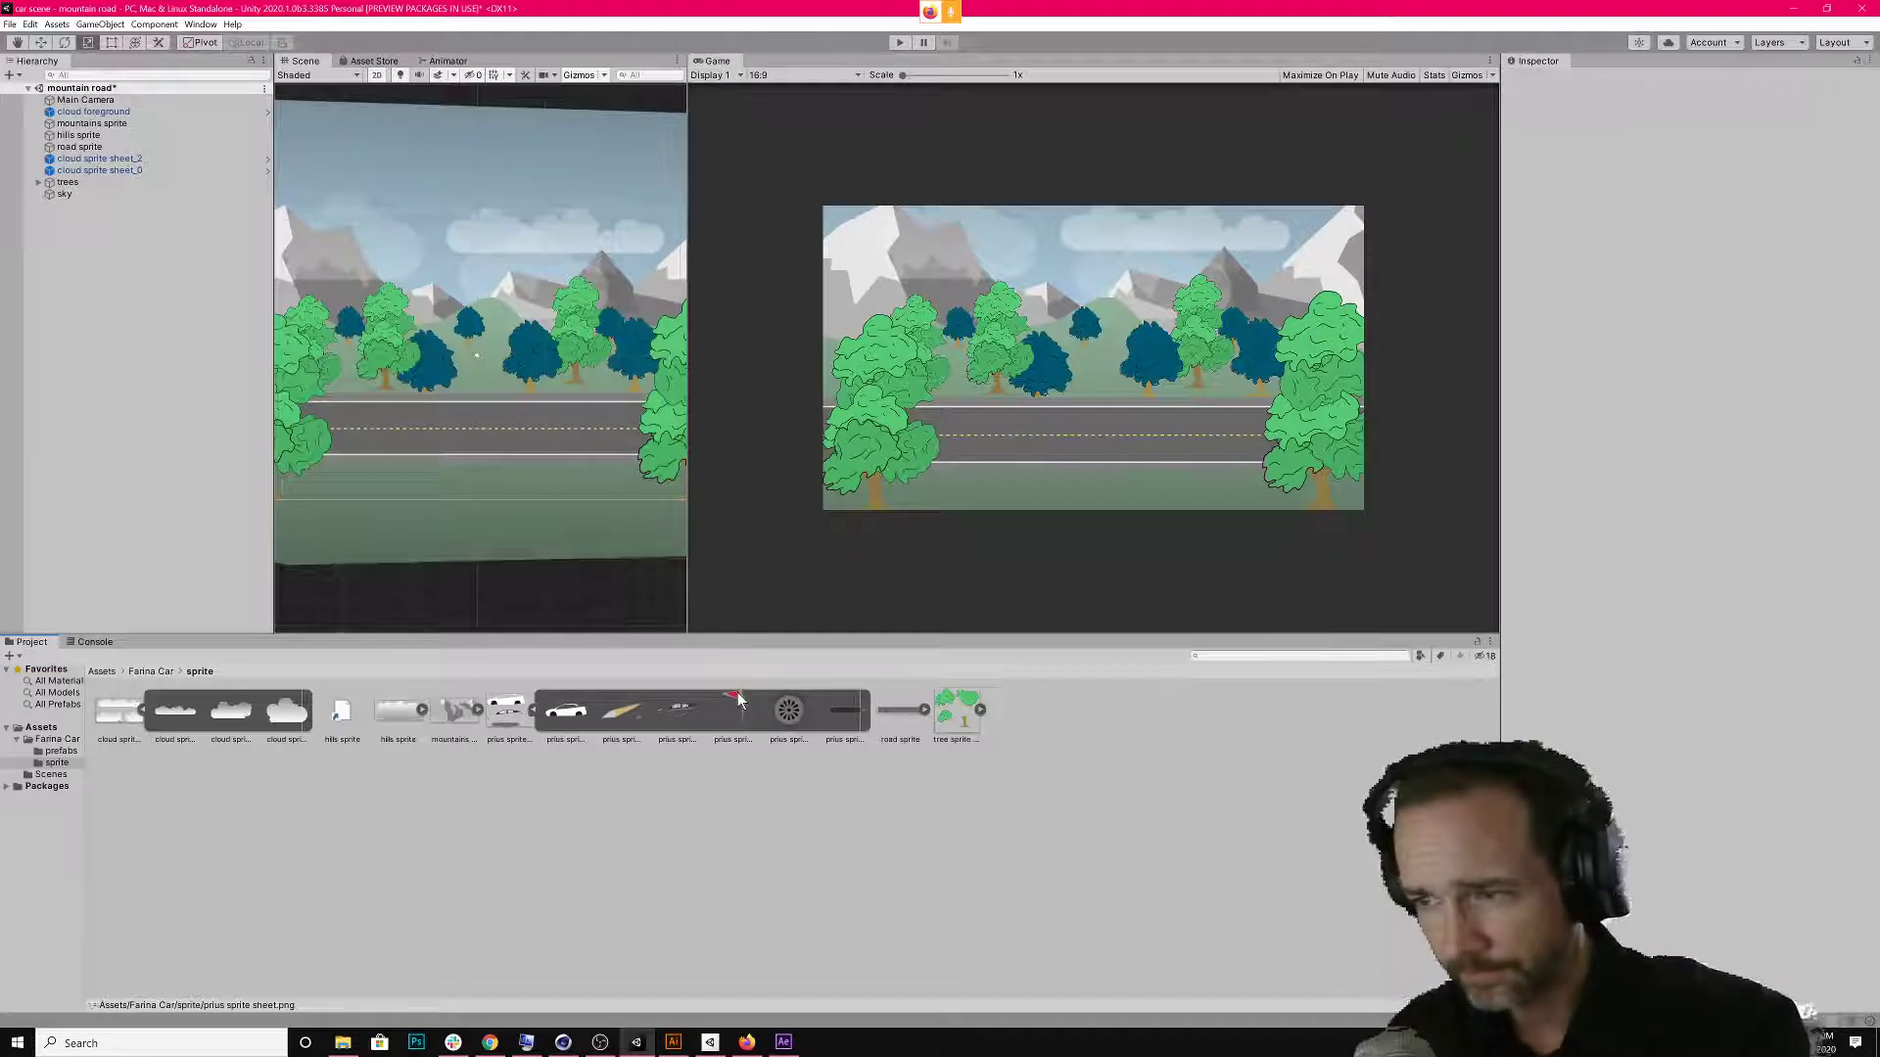
click(506, 711)
click(1845, 245)
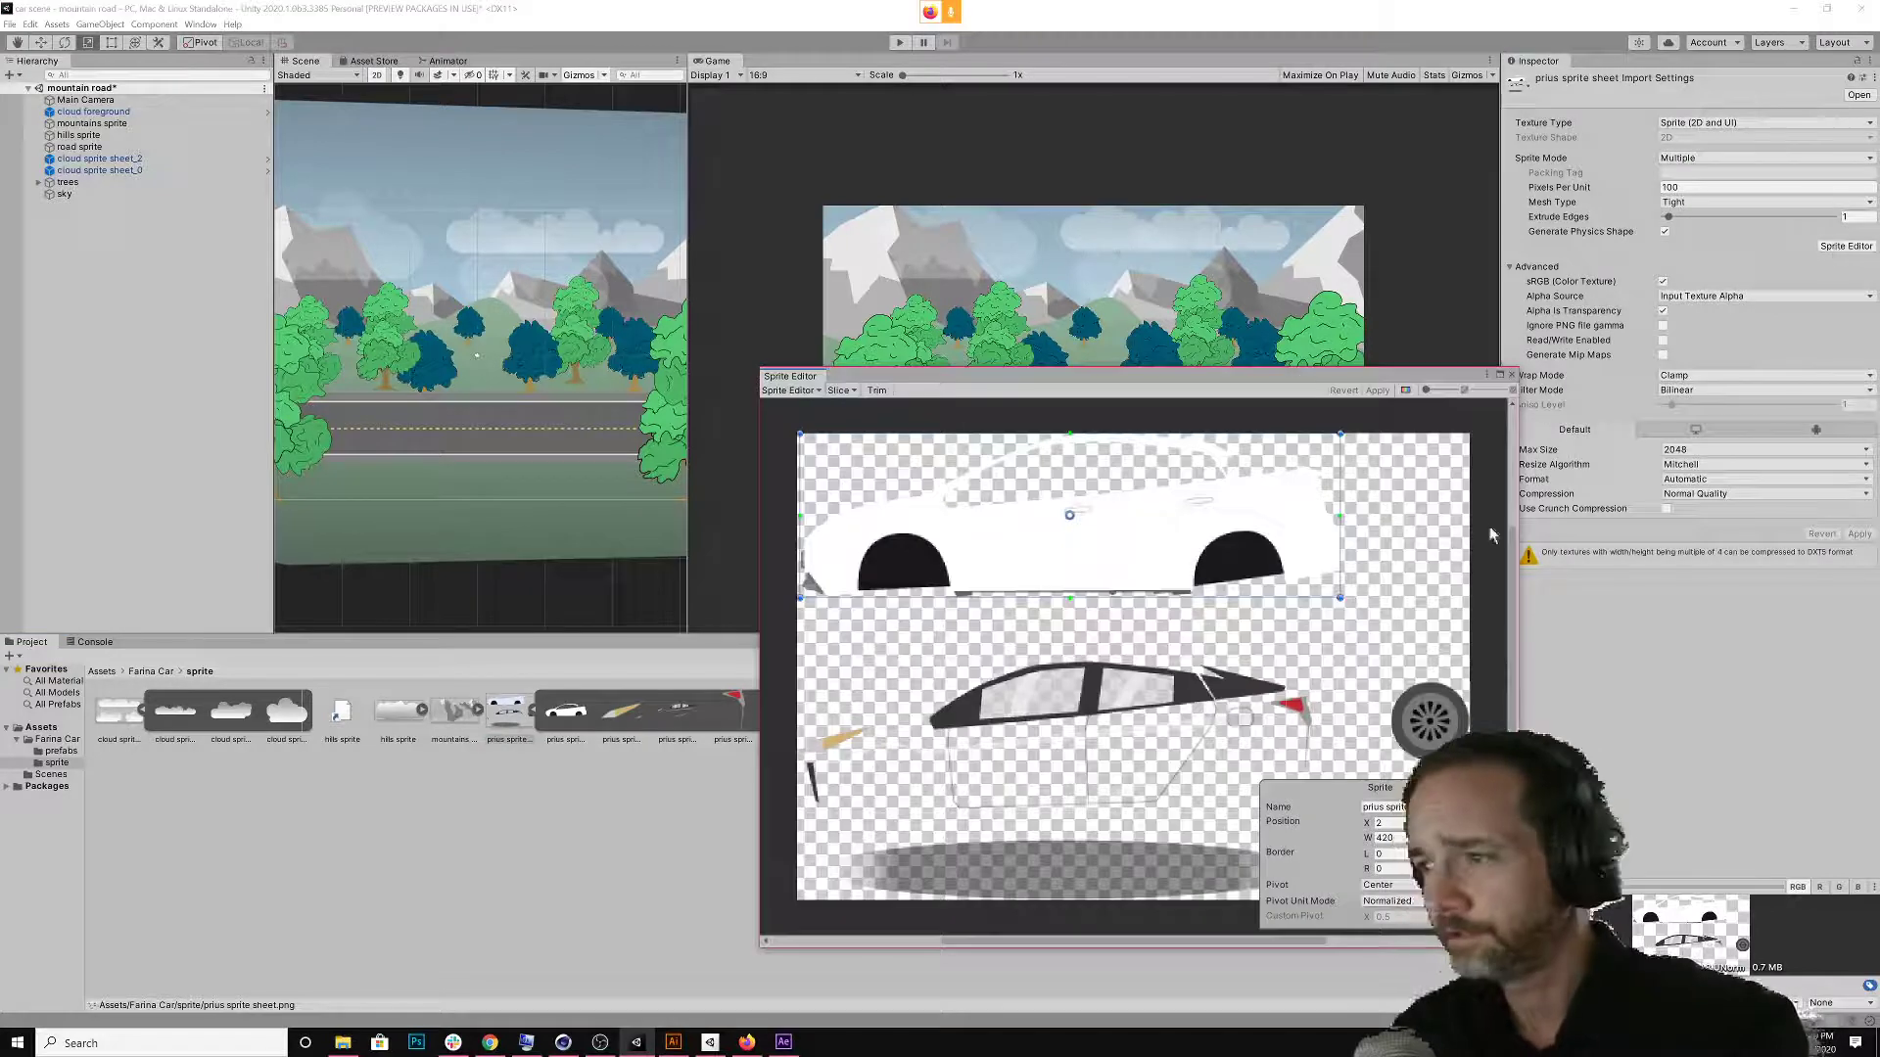
click(1294, 719)
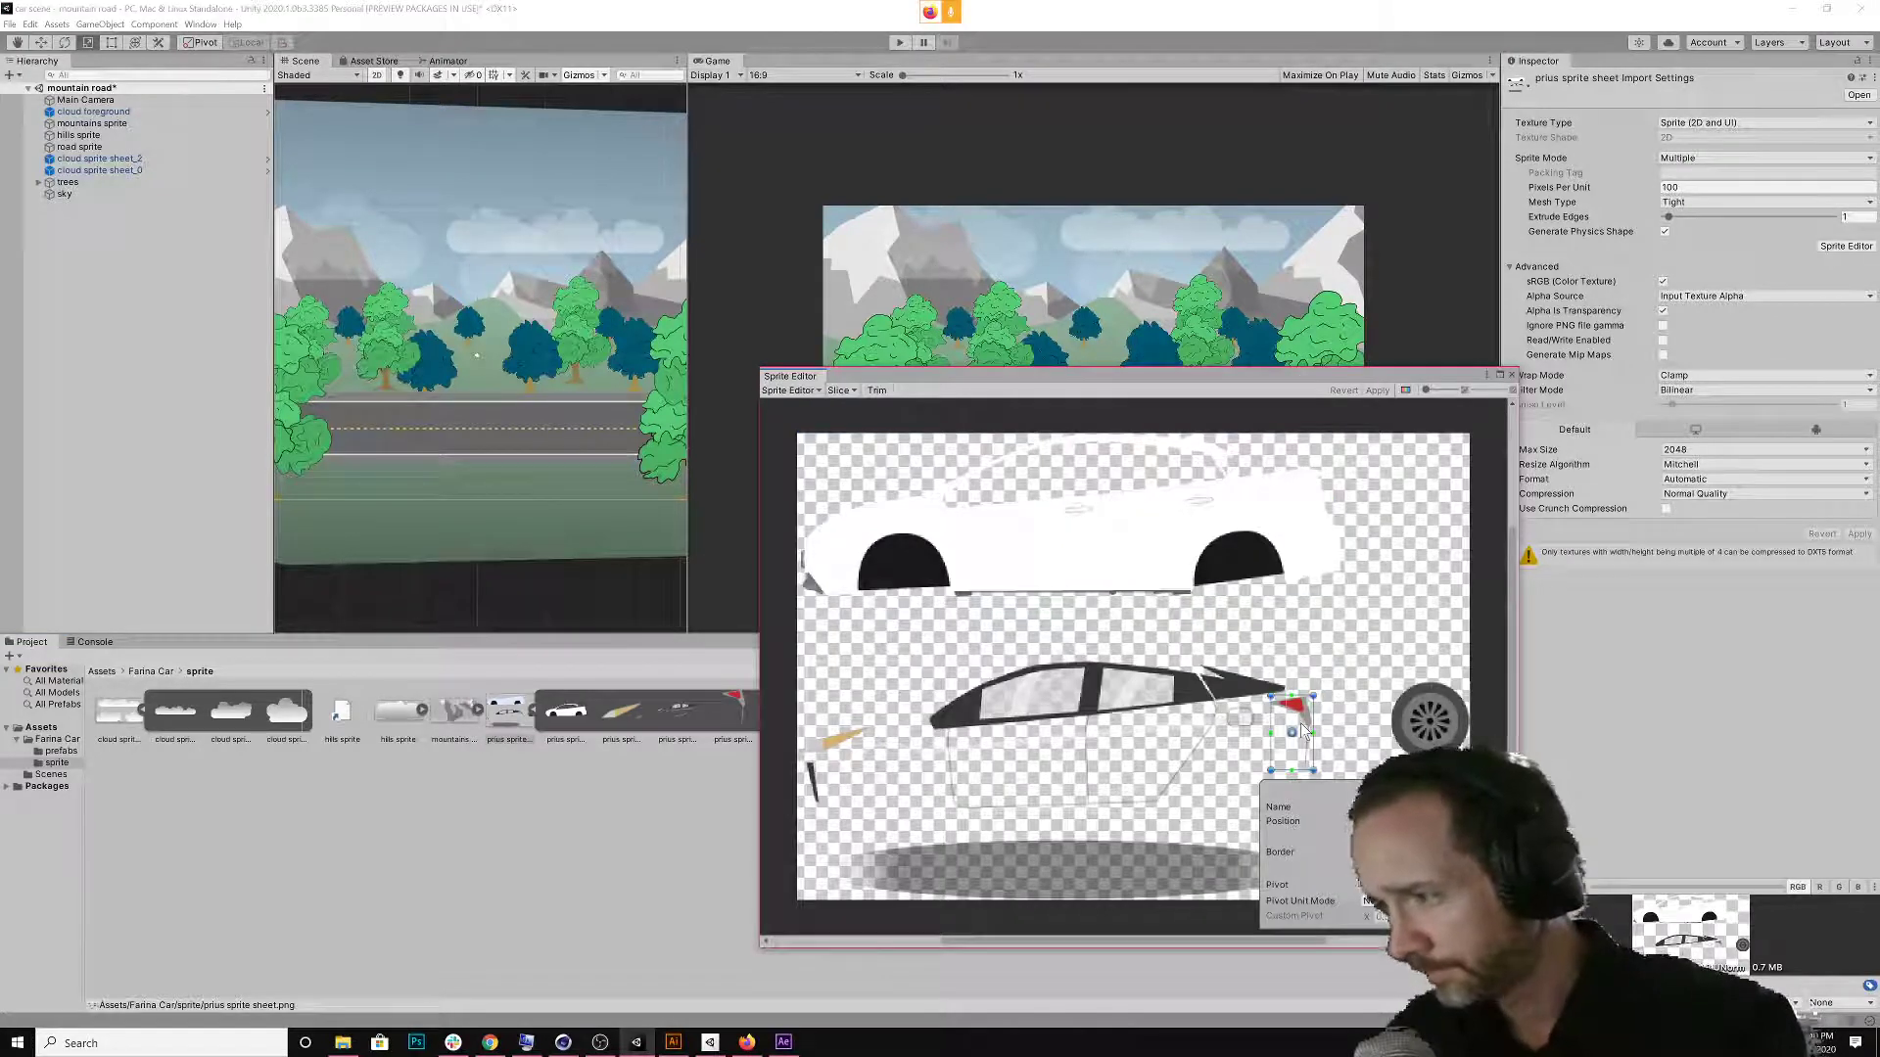
key(Delete)
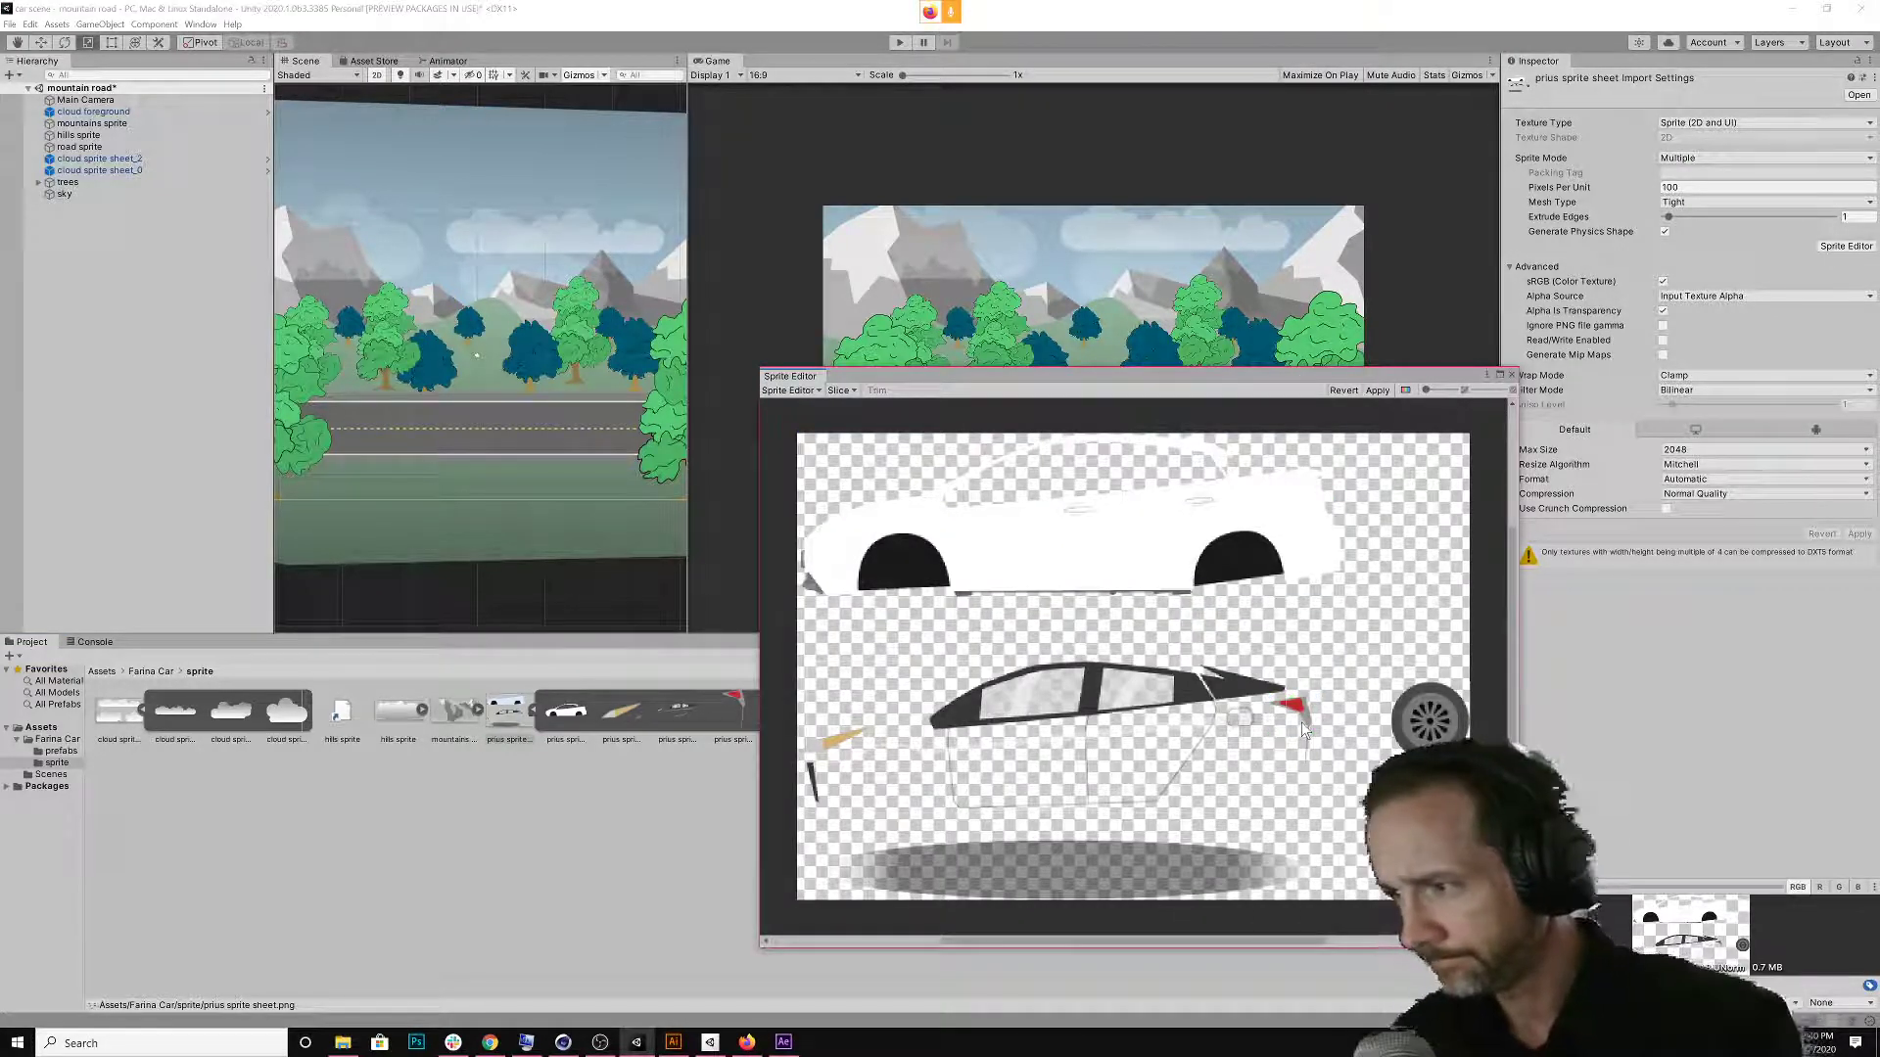
Enlarge the window-and-trim slice to enclose the red tail light, and delete the separate slice around the orange headlight.
click(1298, 759)
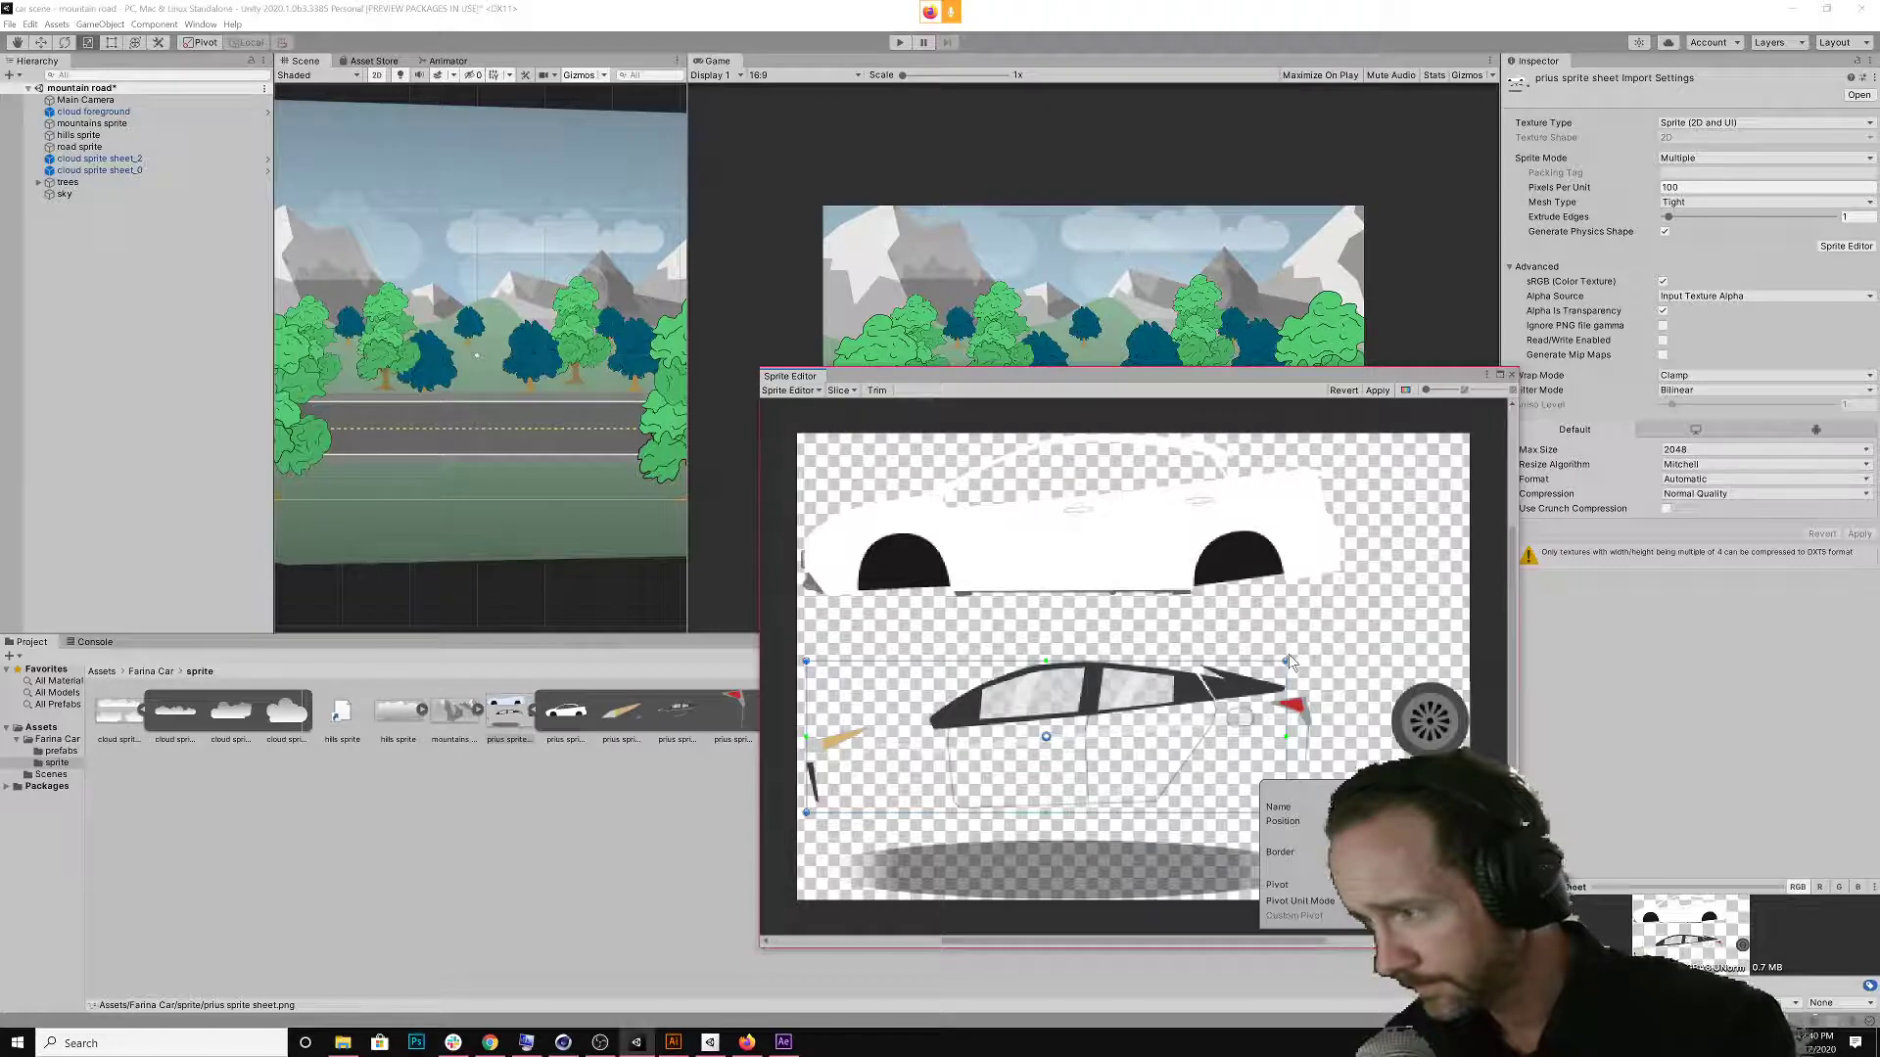
drag(1286, 663, 1323, 658)
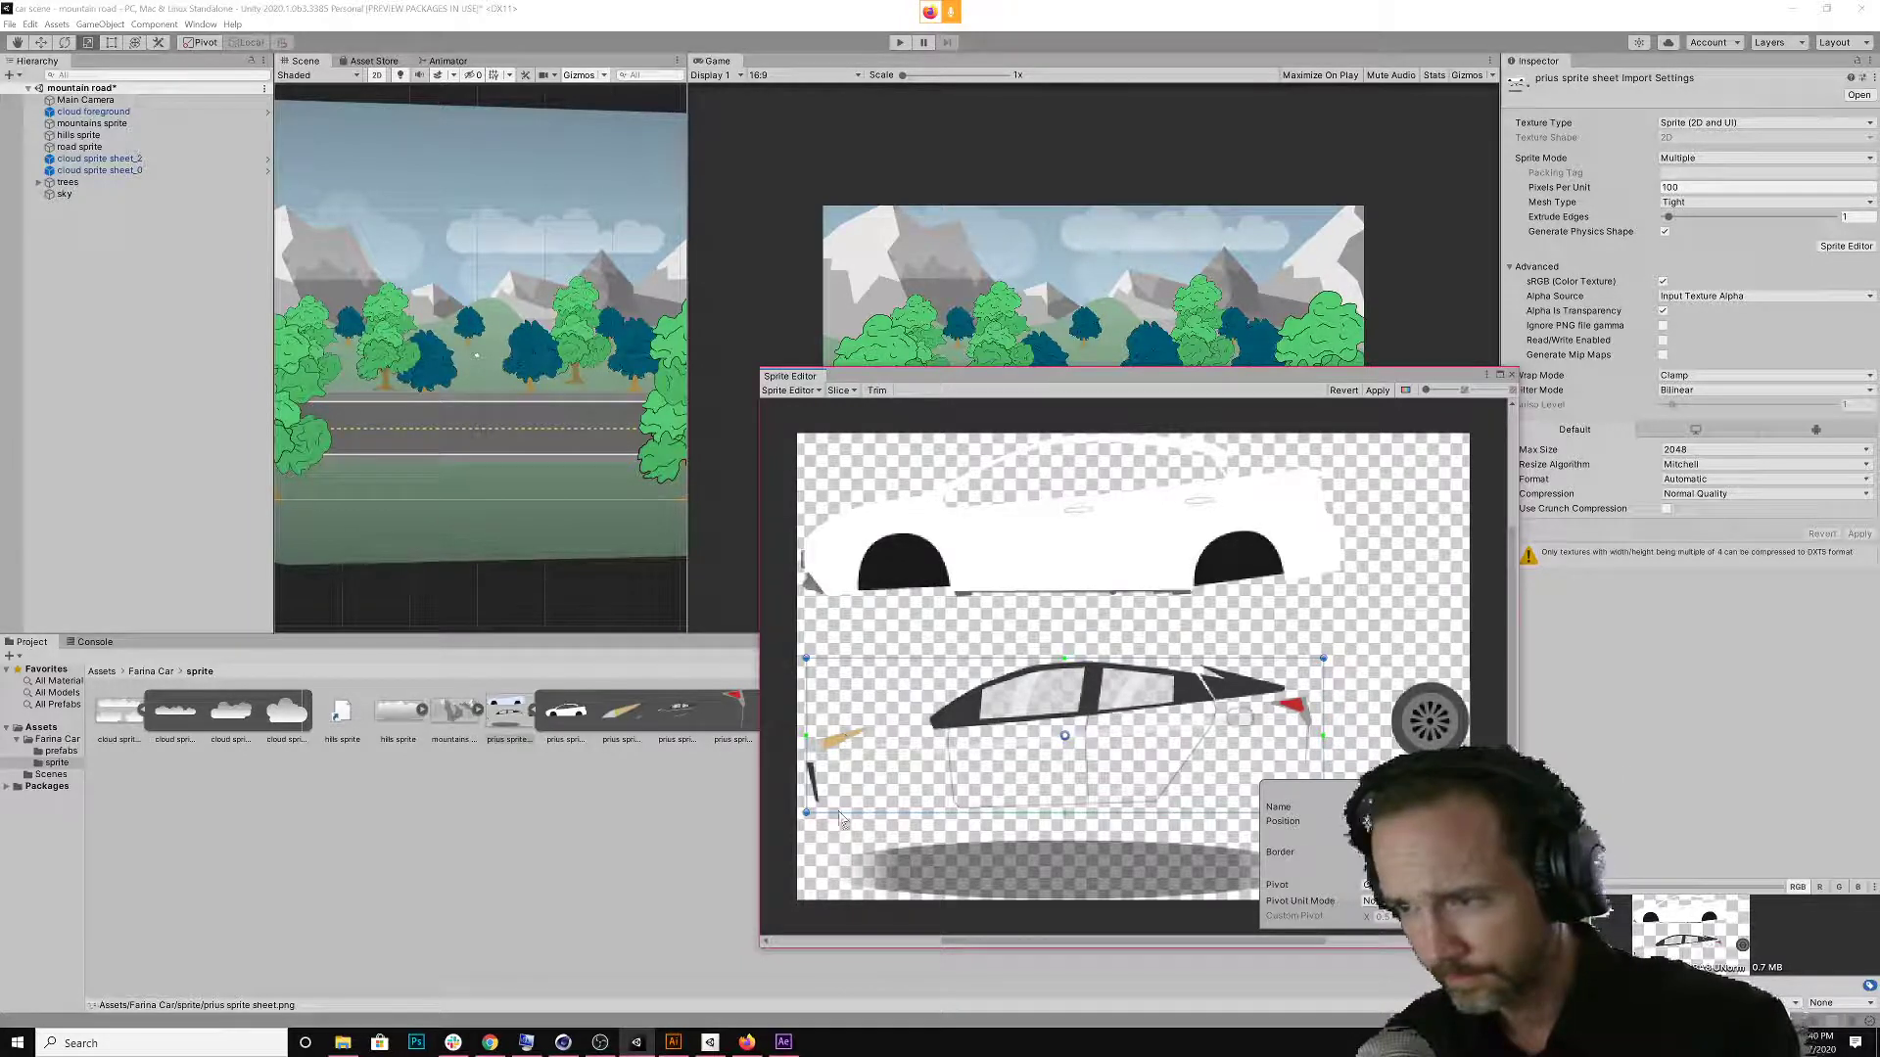
click(842, 842)
click(842, 742)
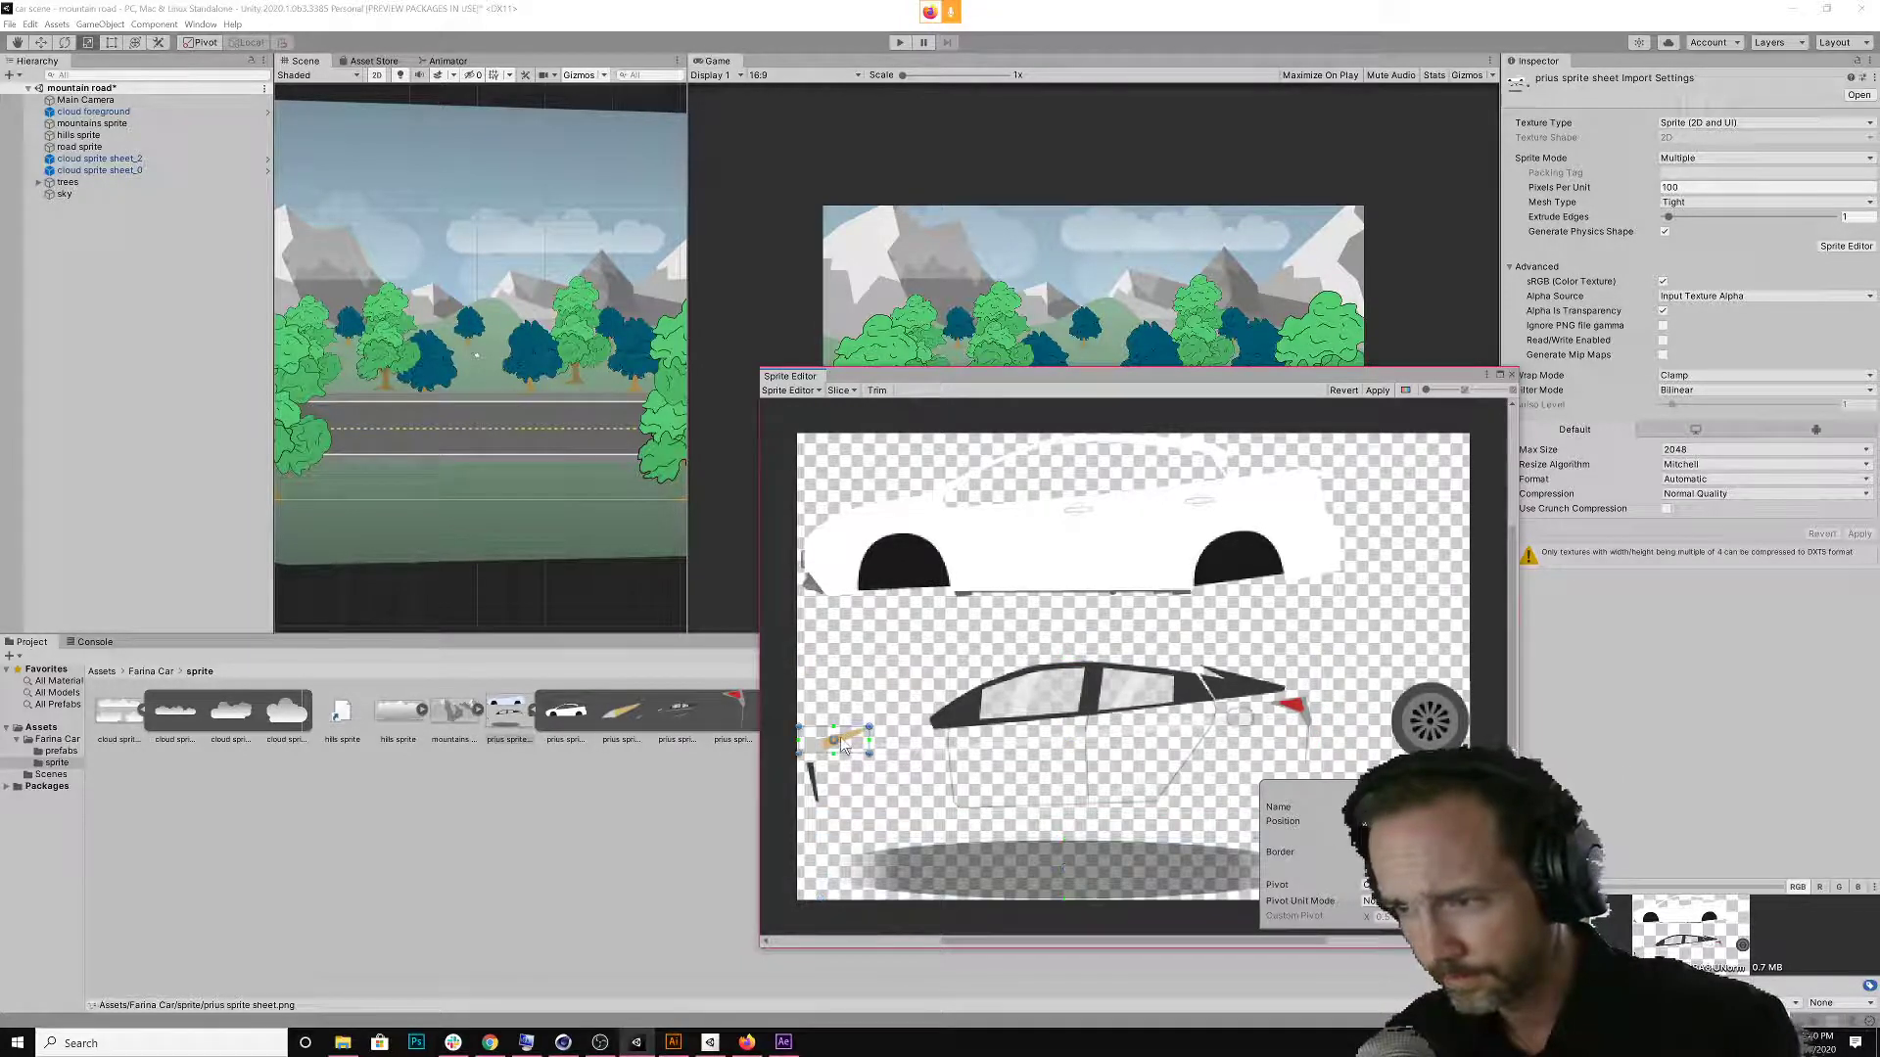
key(Escape)
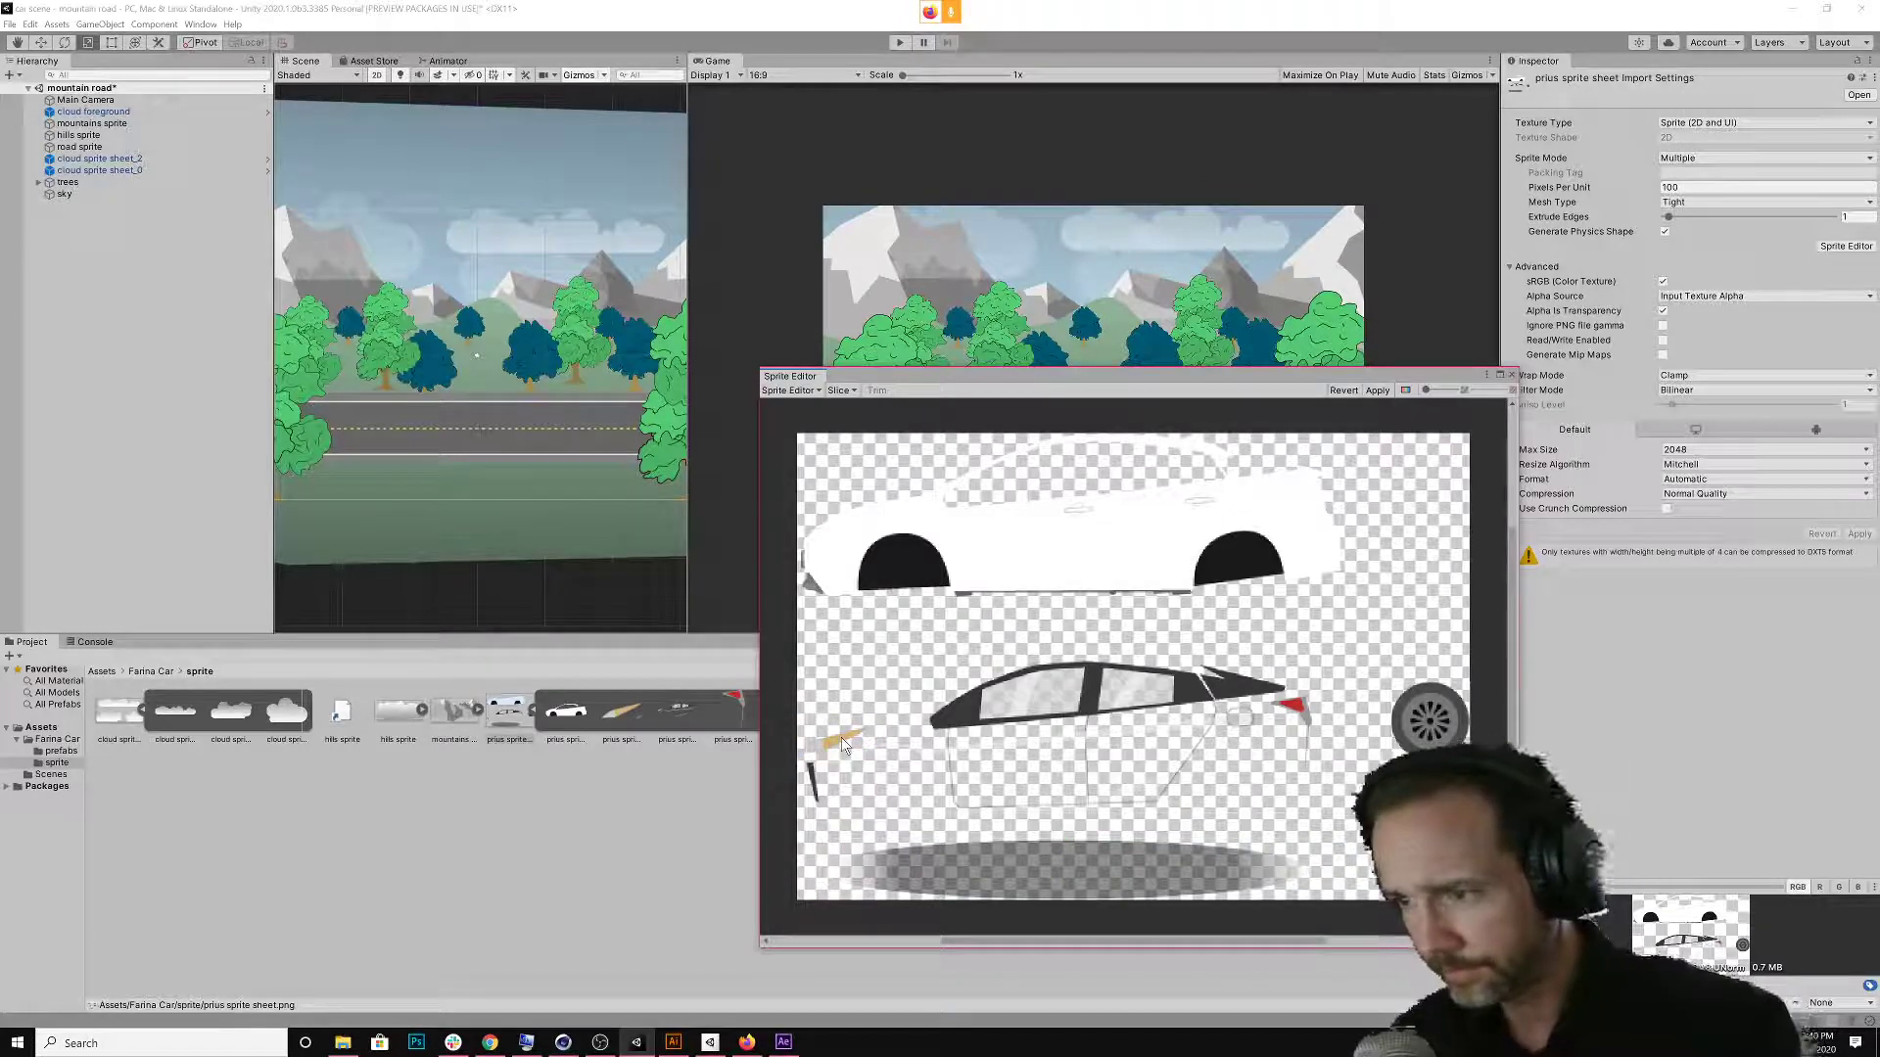
Check the remaining slice boundaries around the shadow, the window-and-trim details and the white car body.
click(917, 777)
click(959, 878)
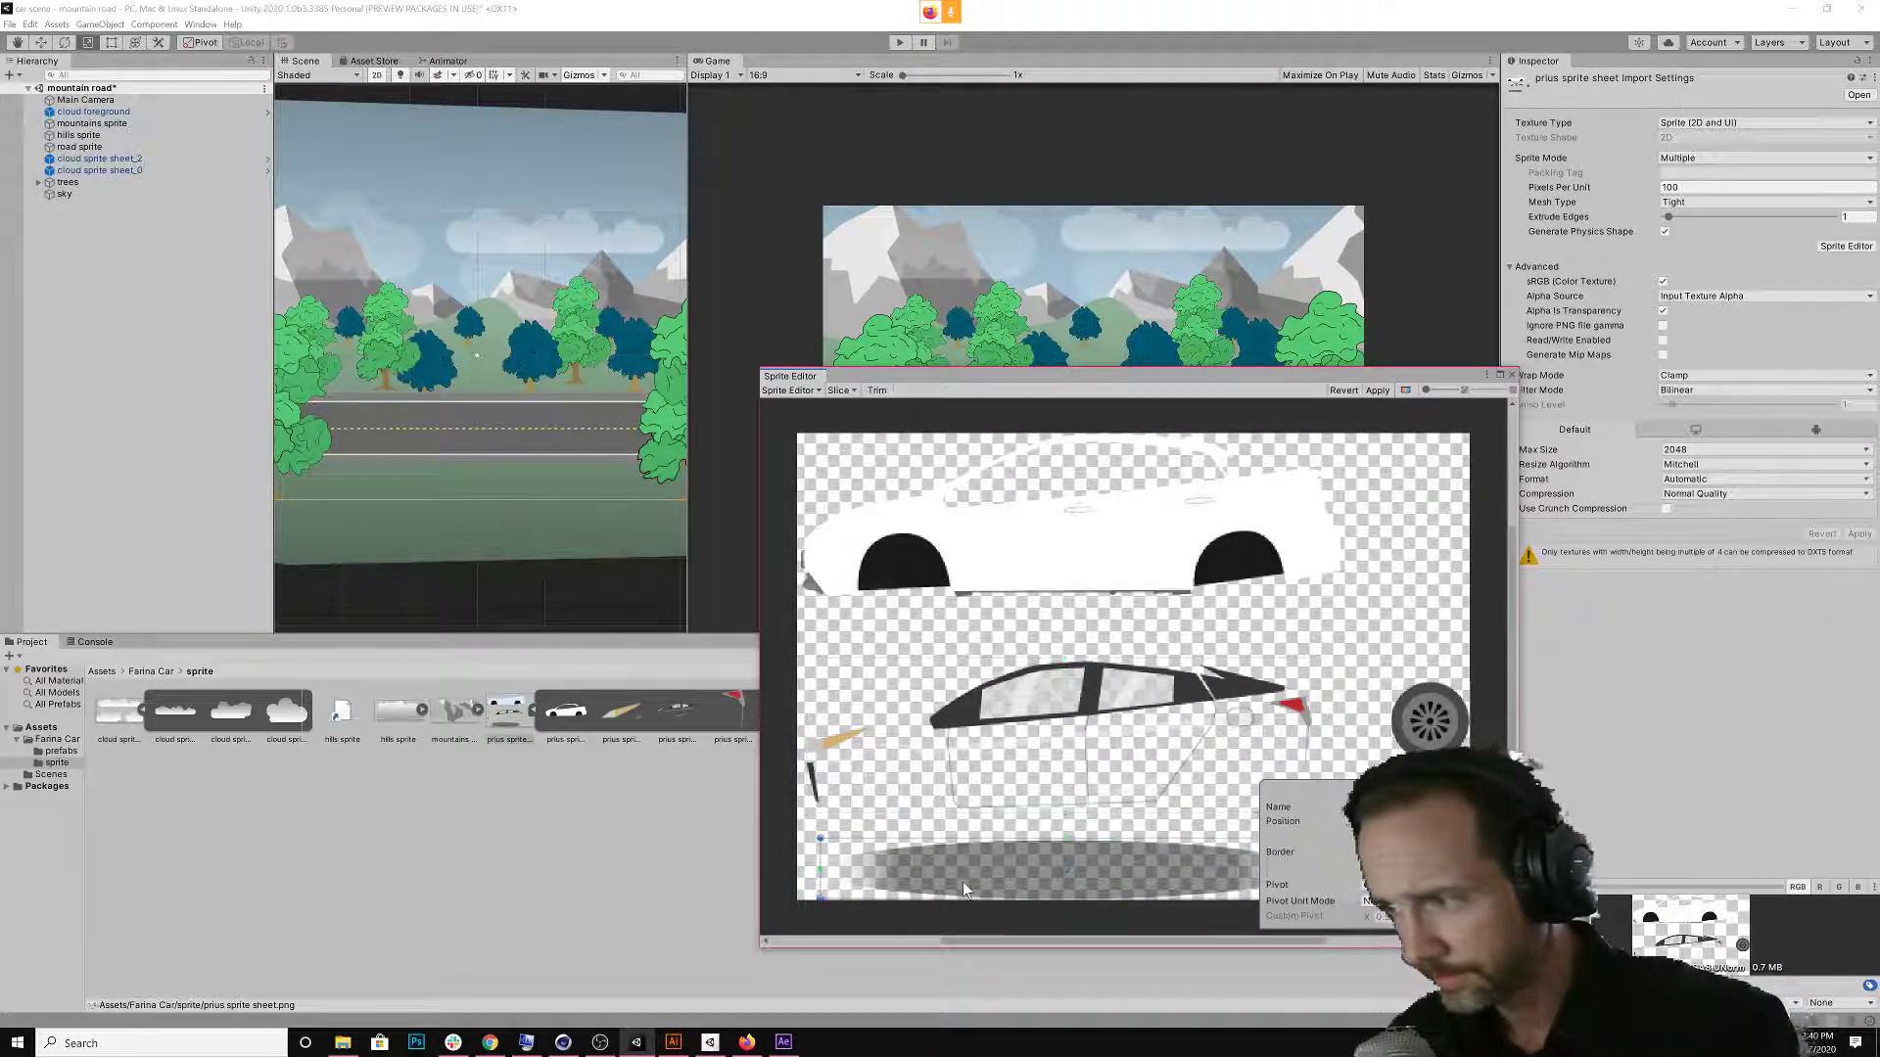
click(997, 784)
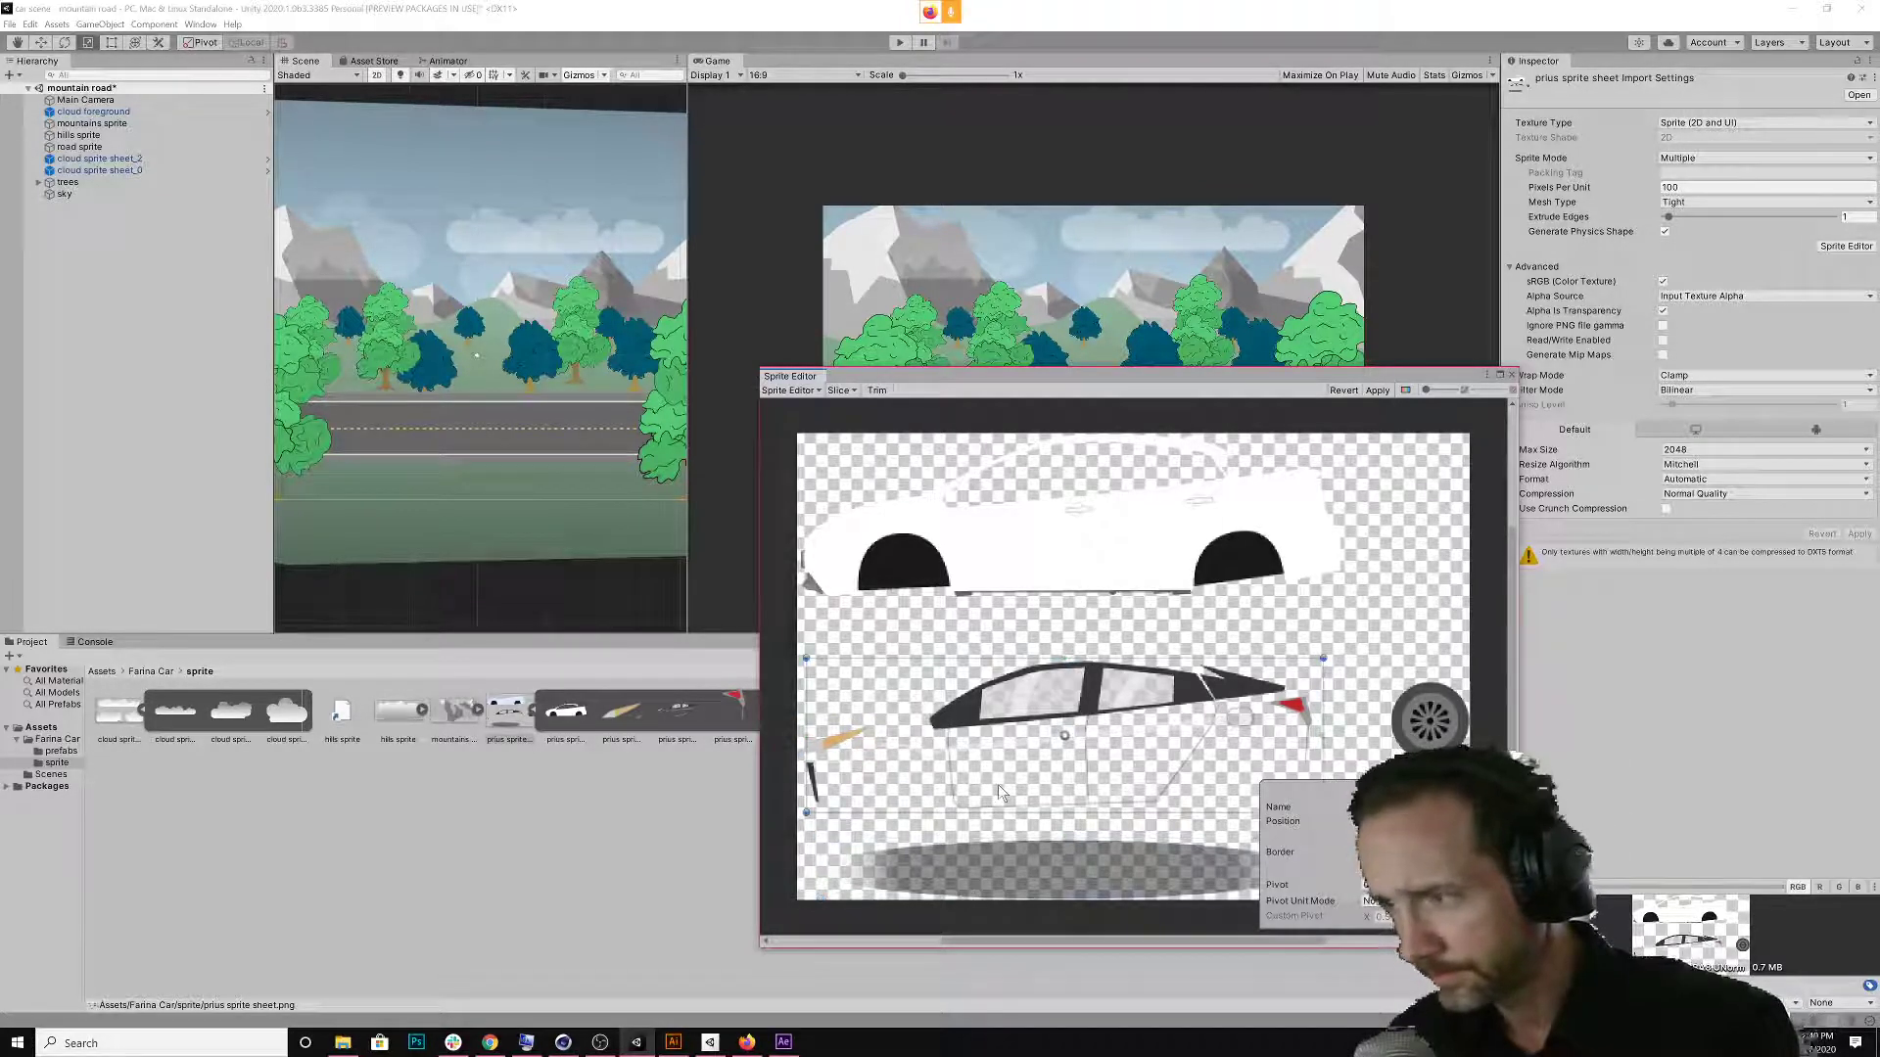
click(1099, 561)
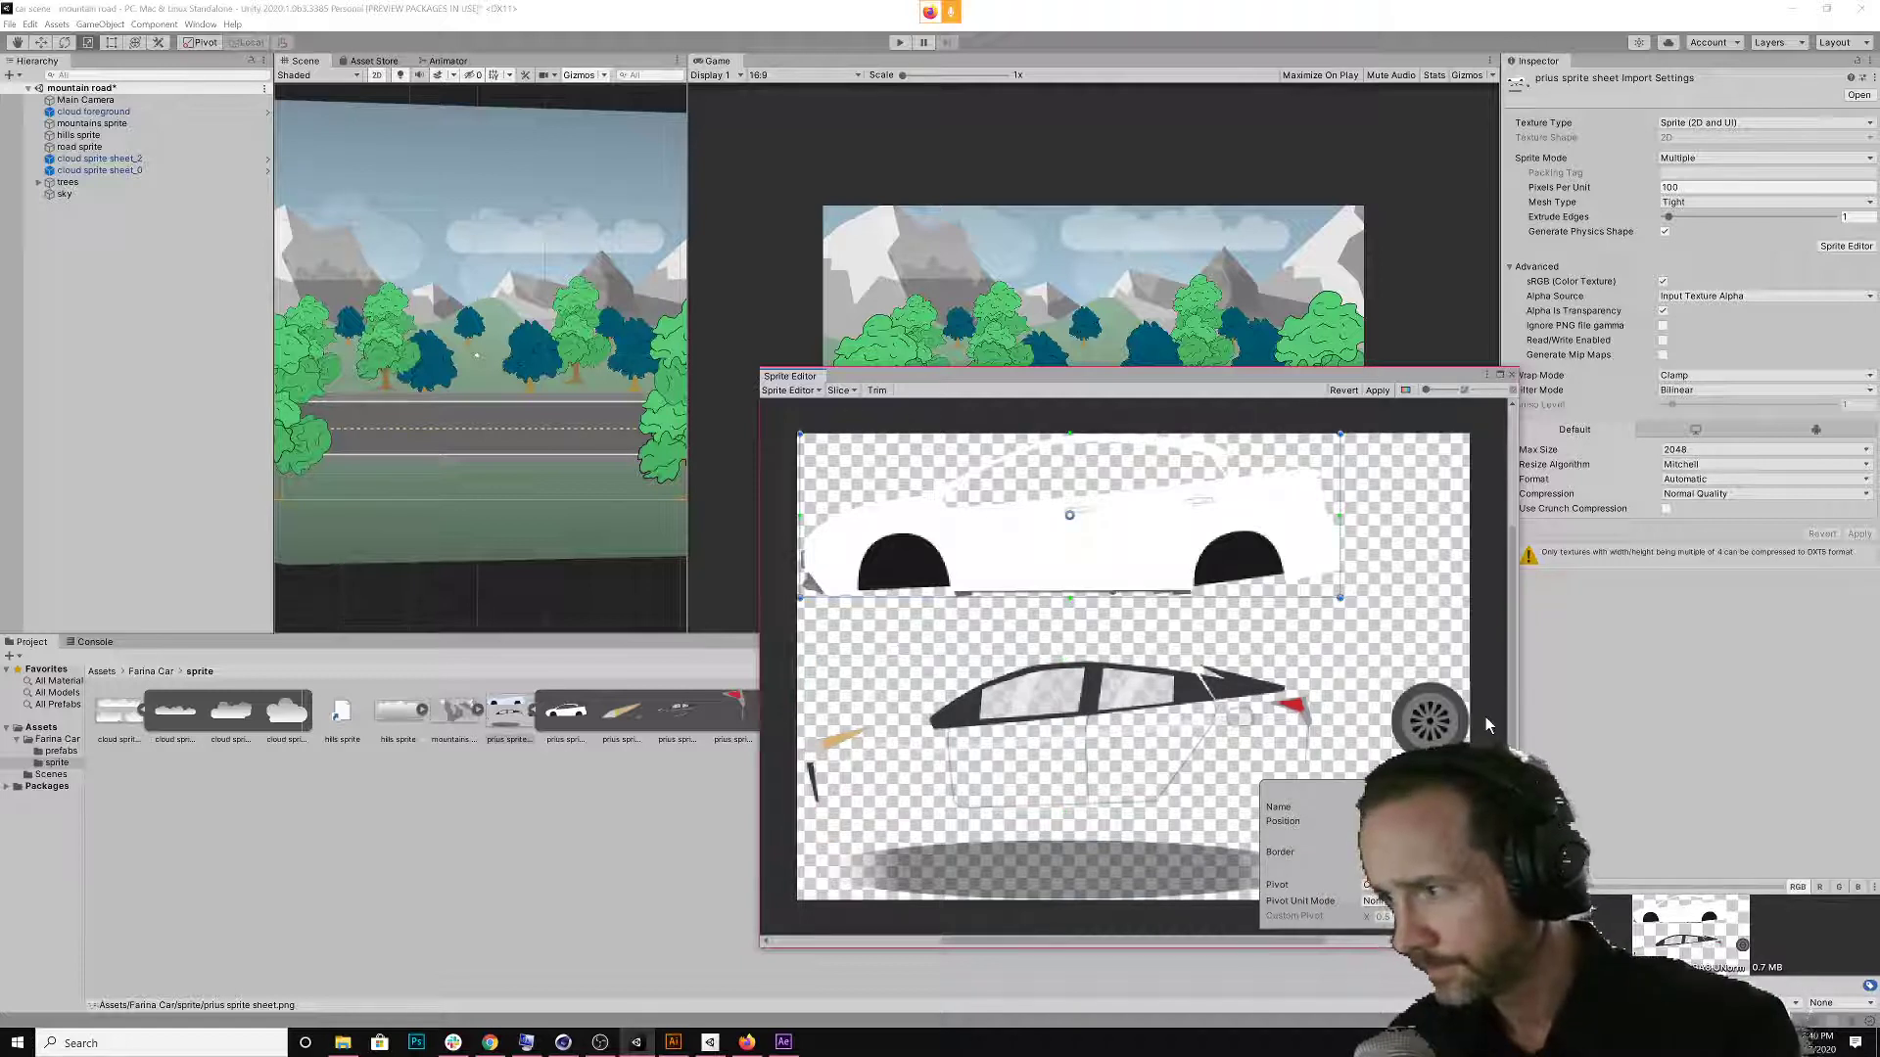
drag(876, 920, 1469, 441)
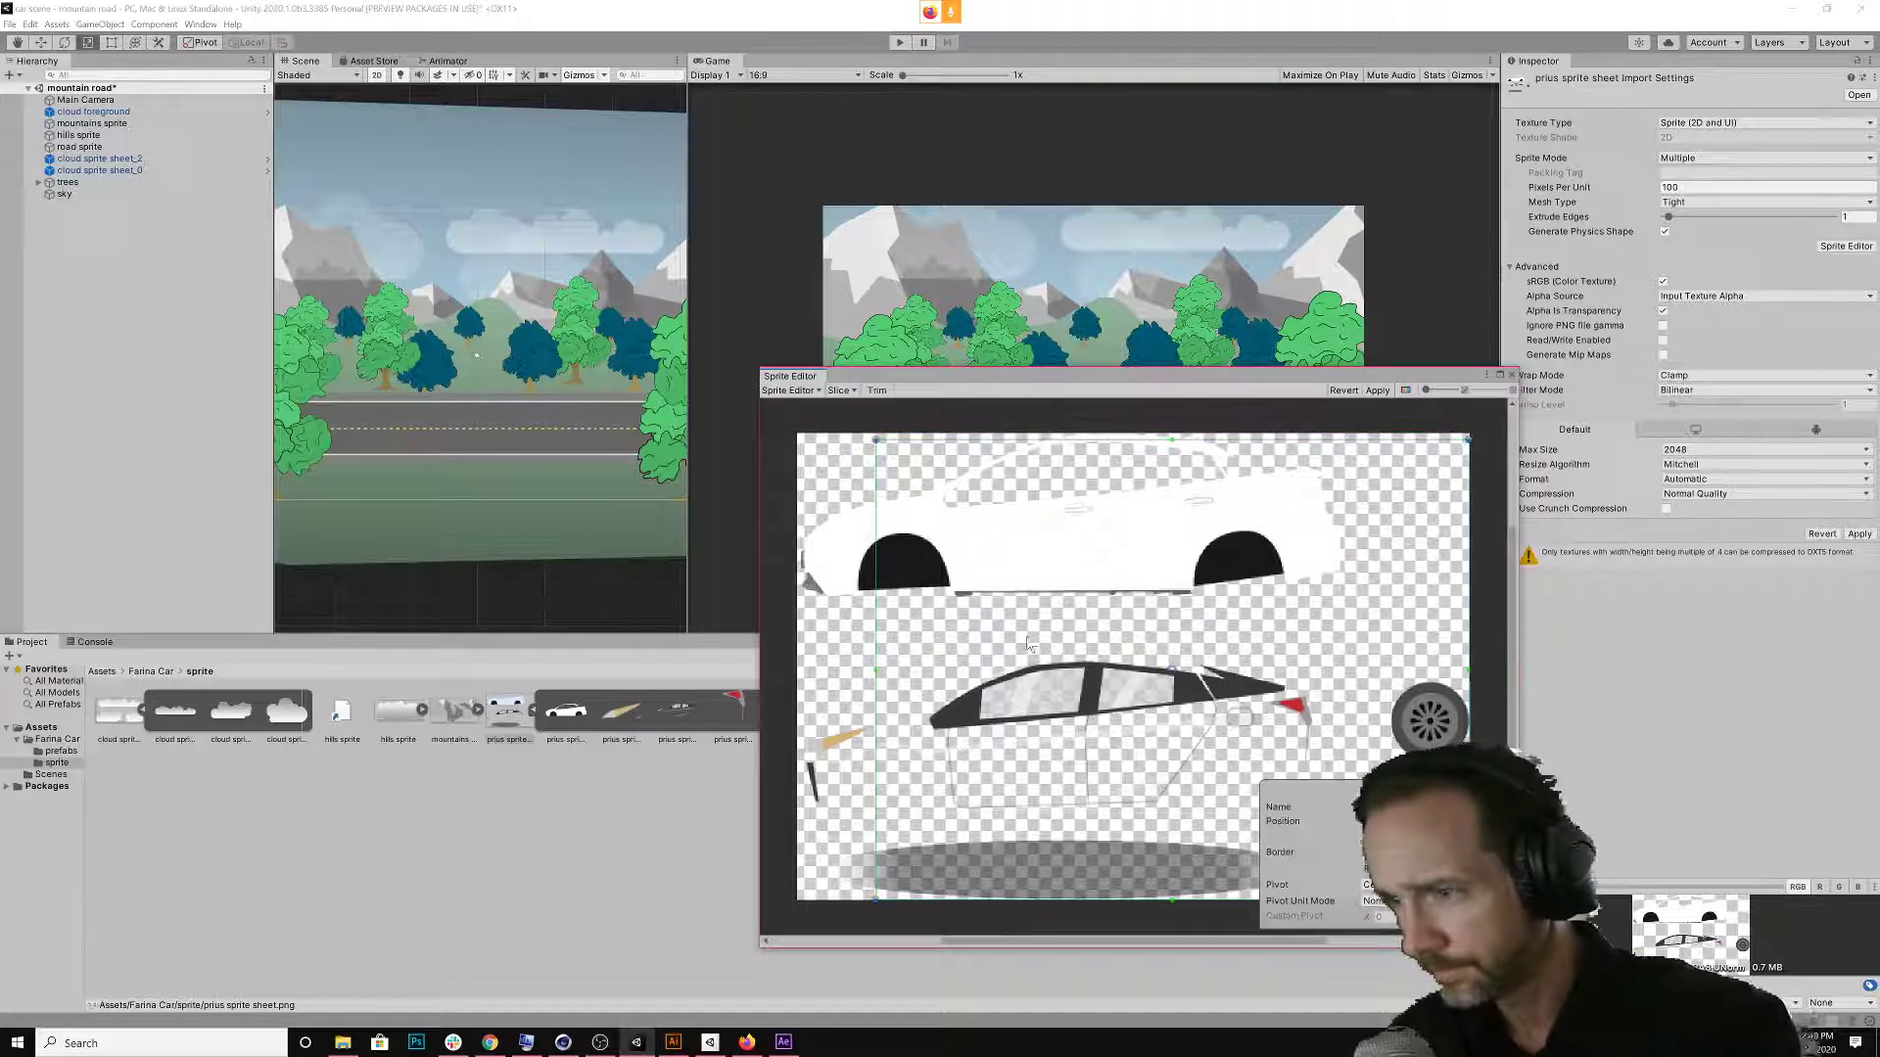
key(ctrl+z)
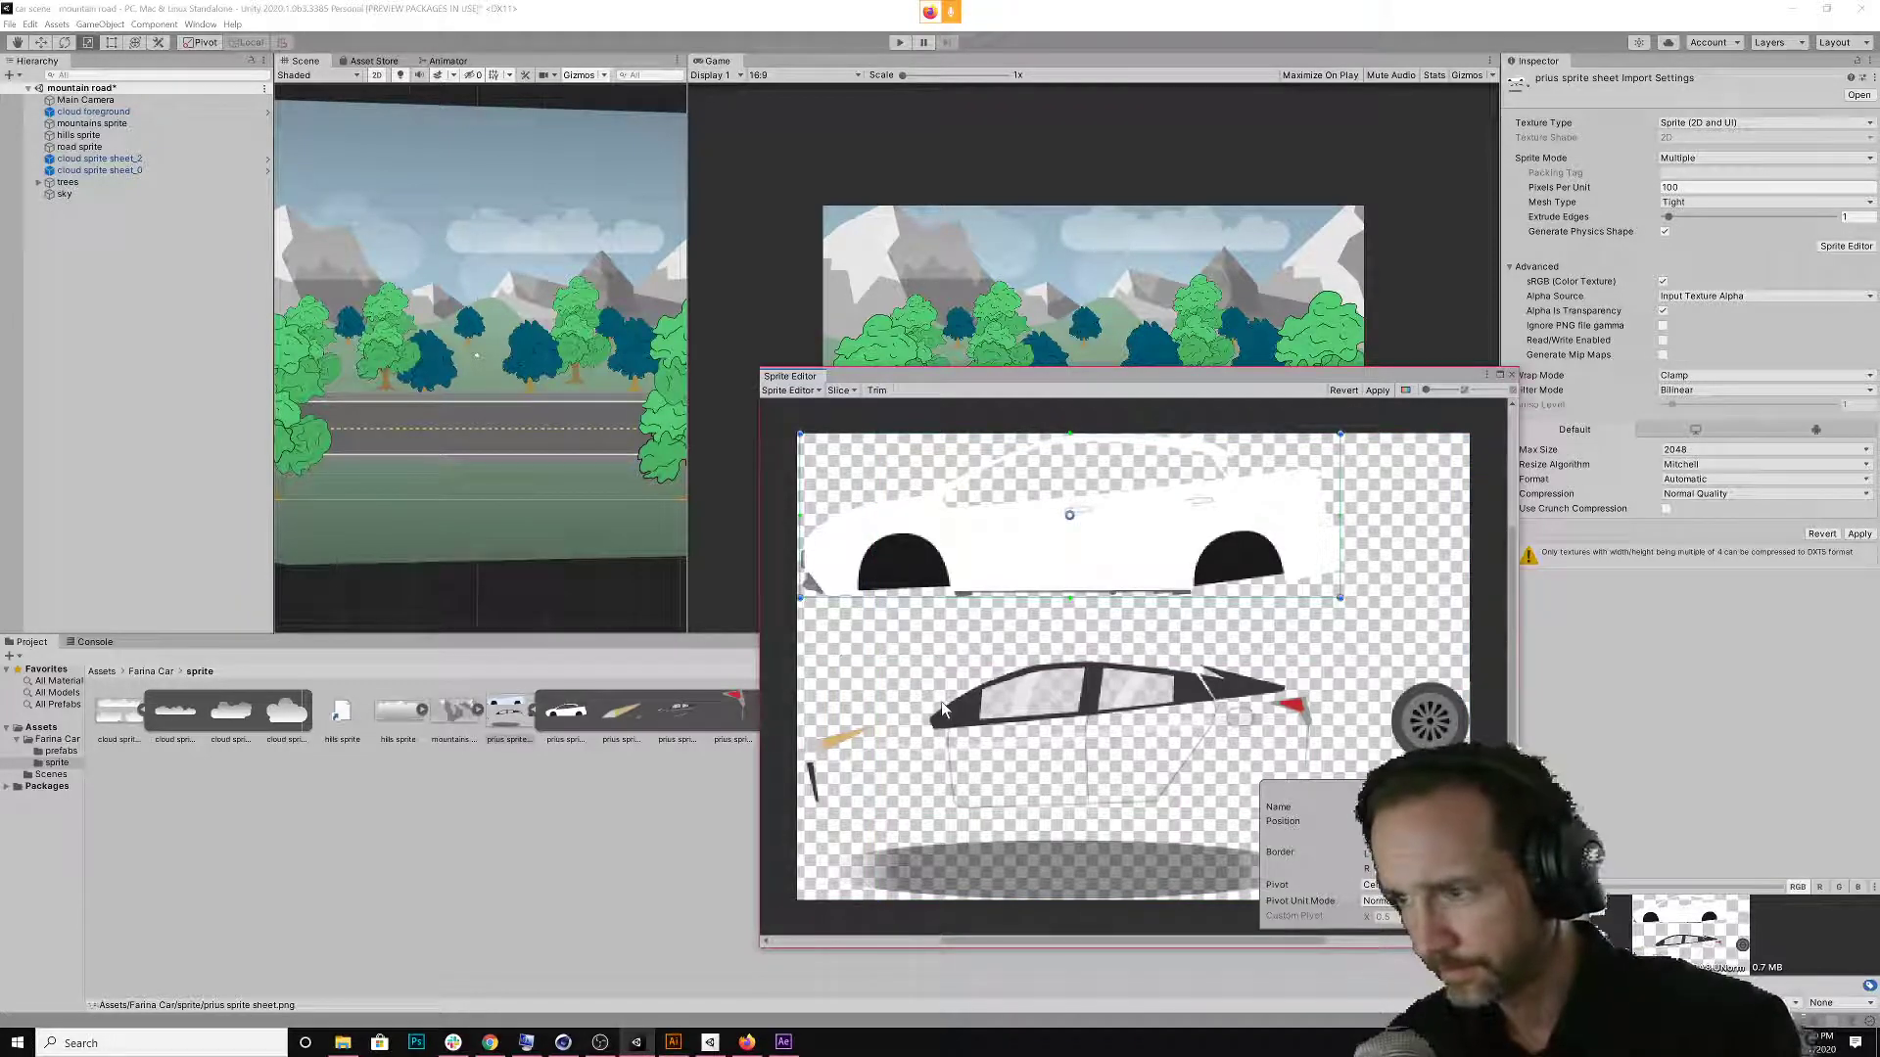
click(942, 701)
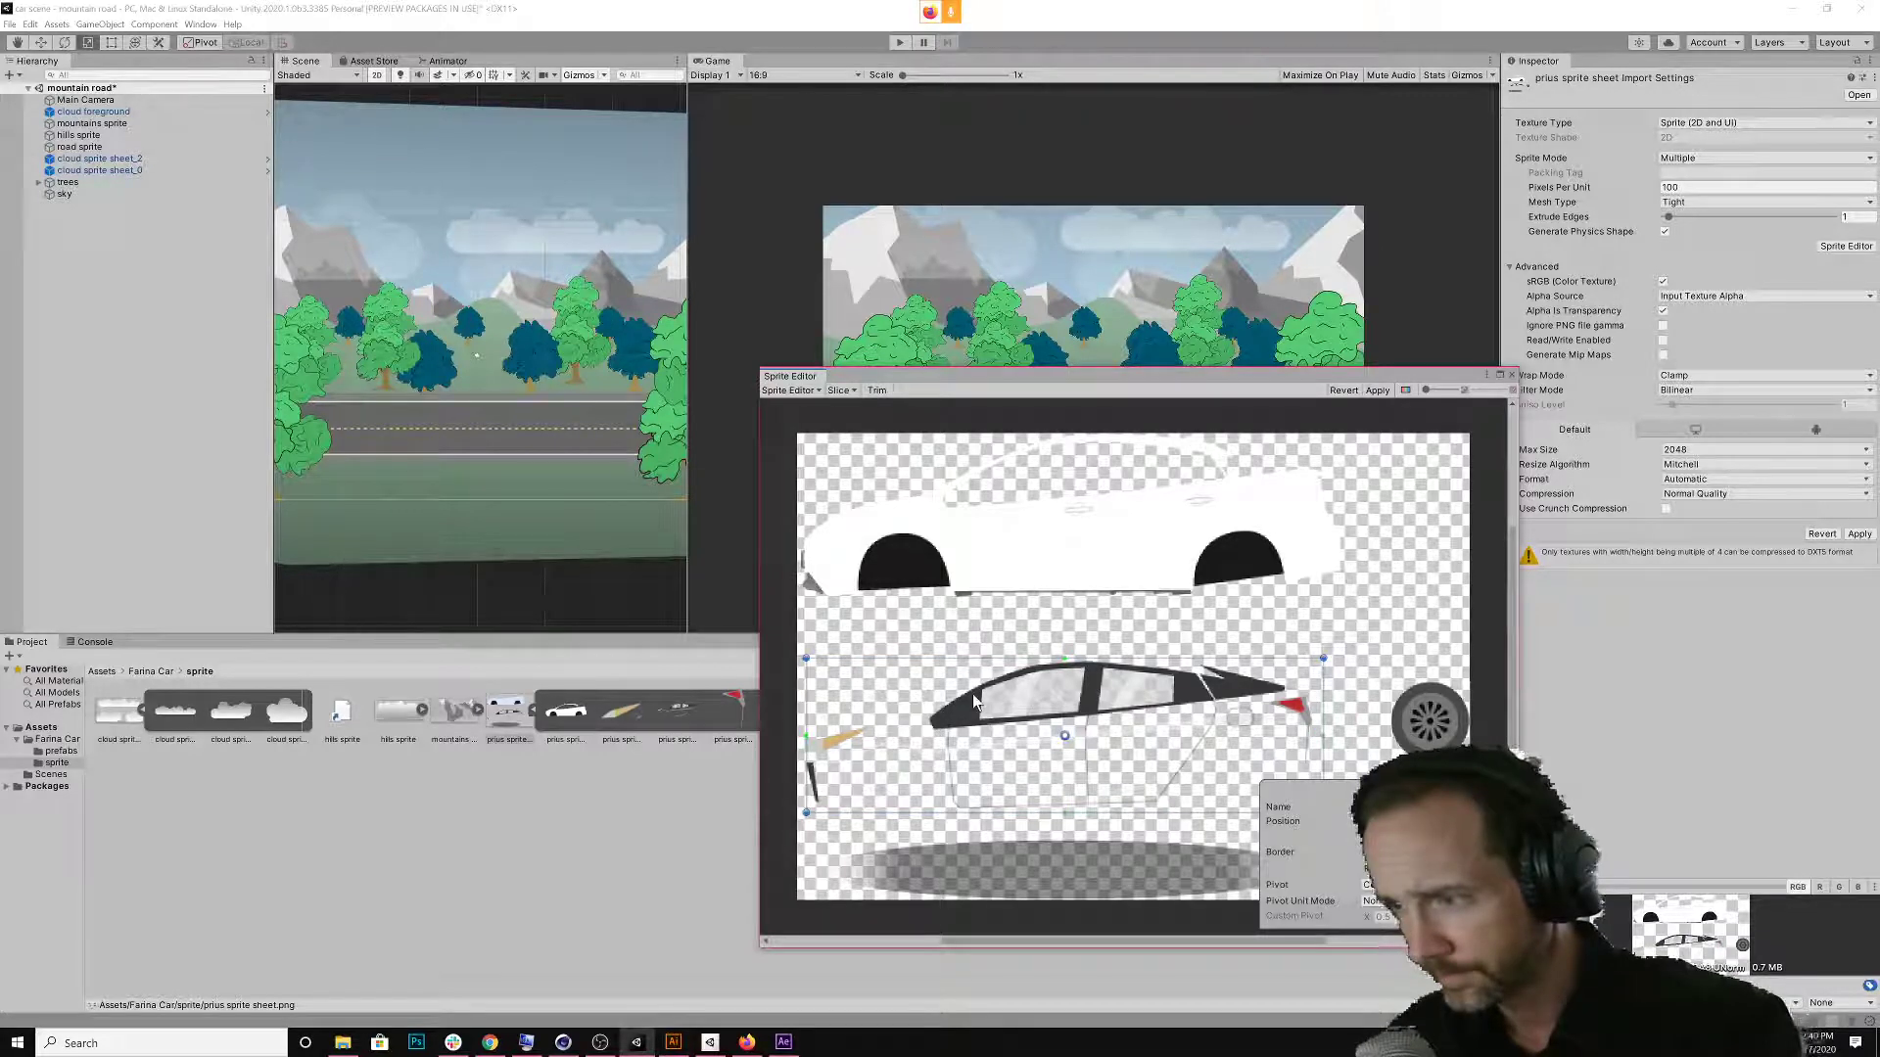
click(1388, 645)
Apply the edited slices to the prius sprite sheet and close the Sprite Editor.
click(1858, 535)
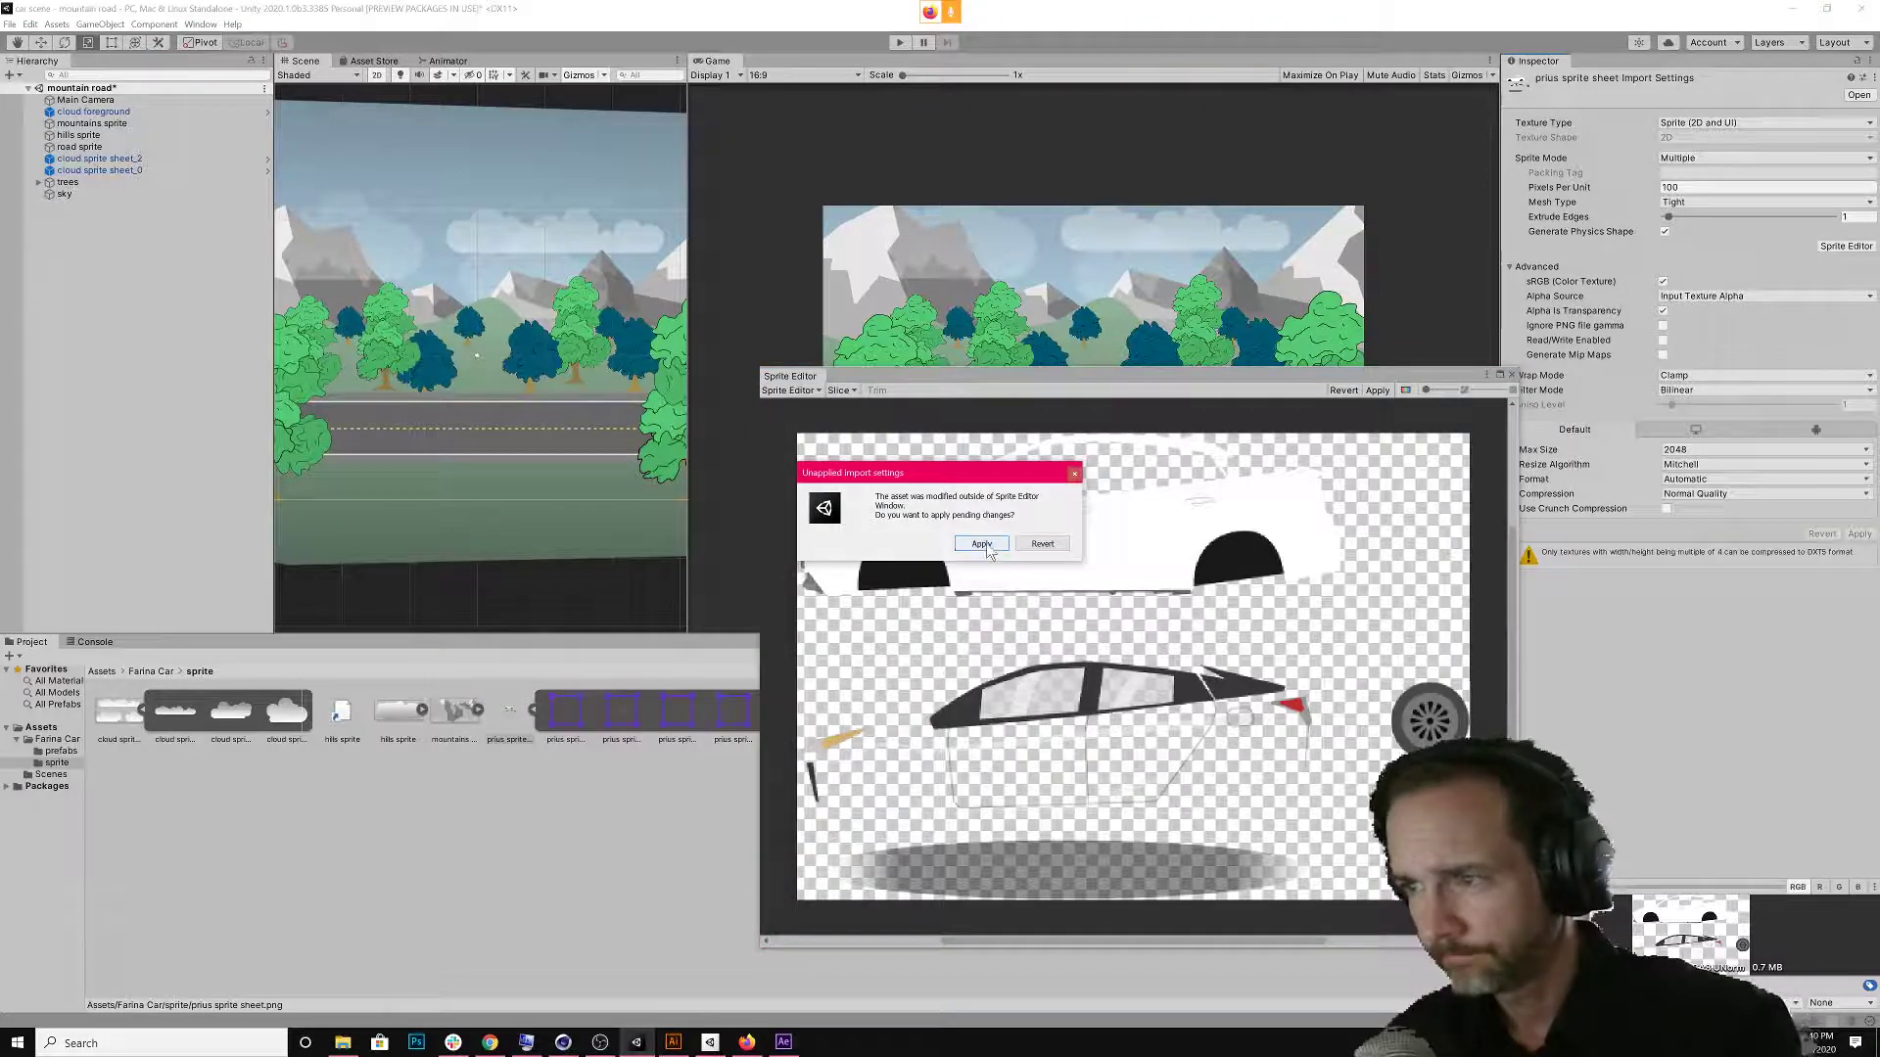
click(994, 544)
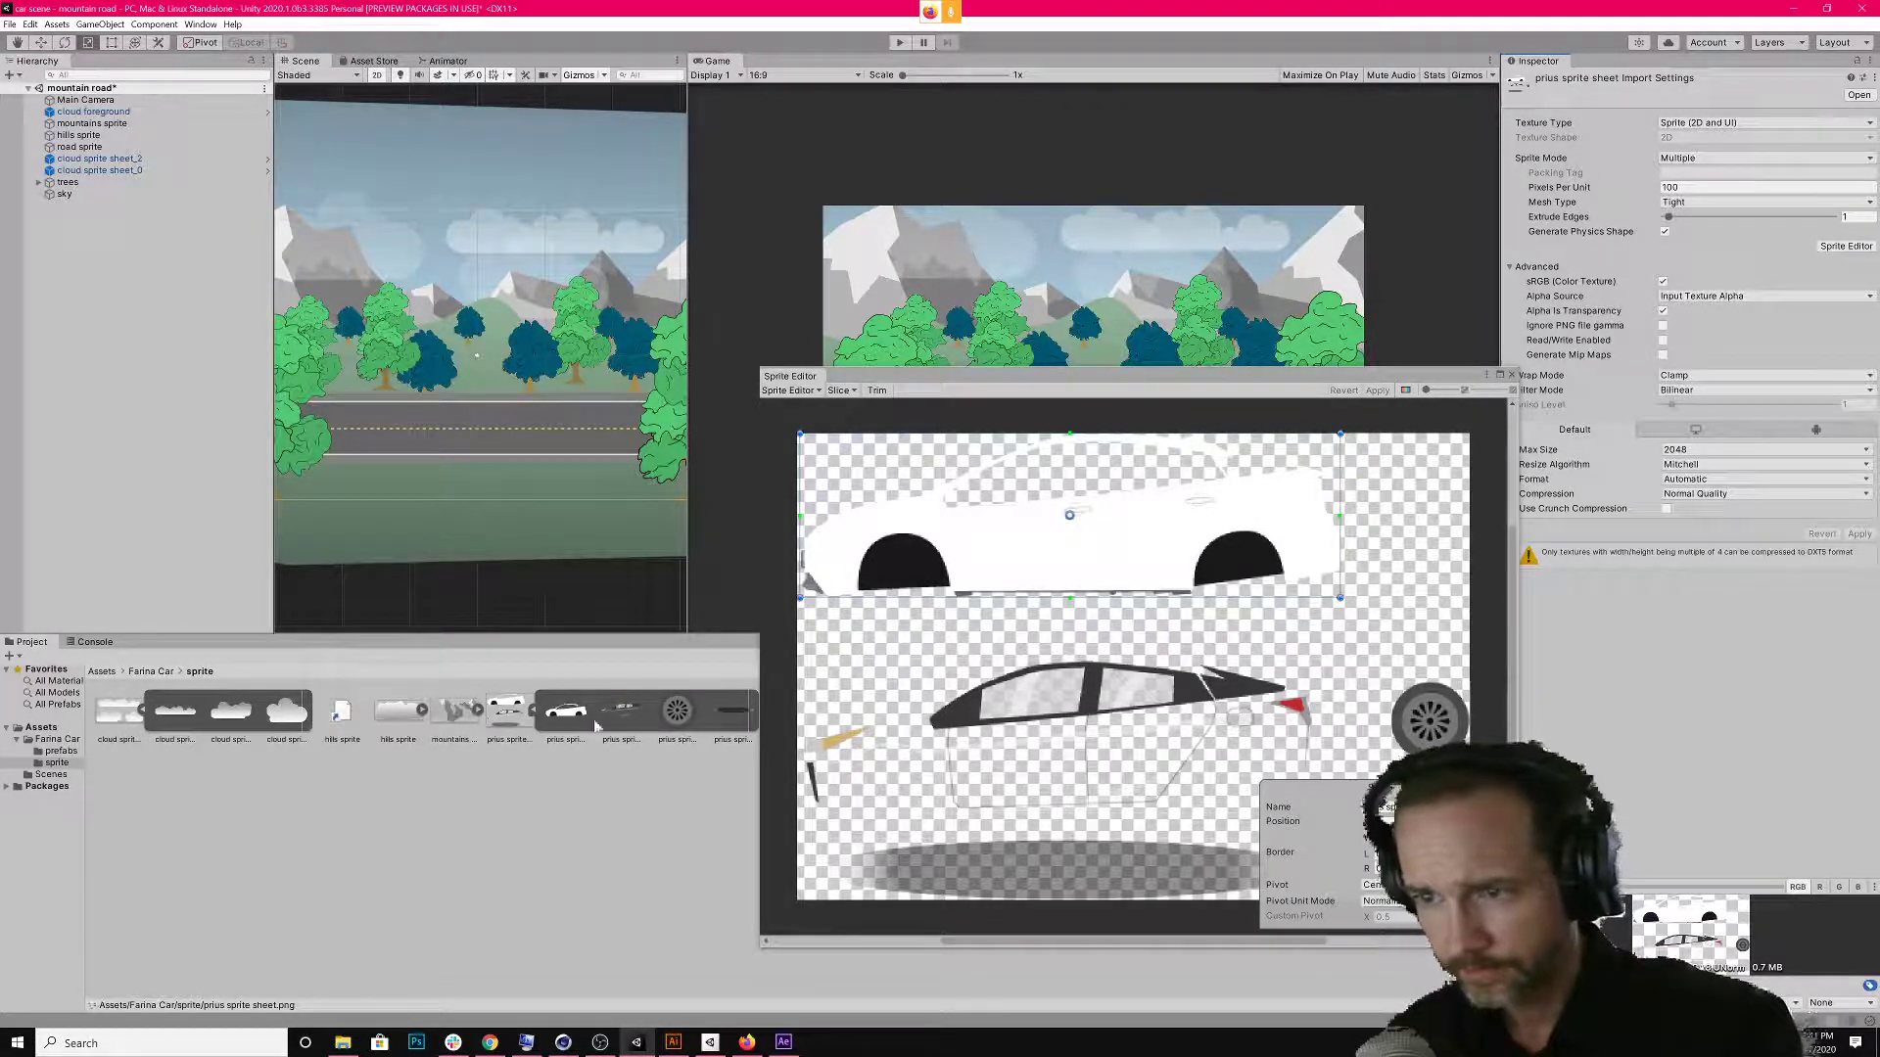
click(1512, 376)
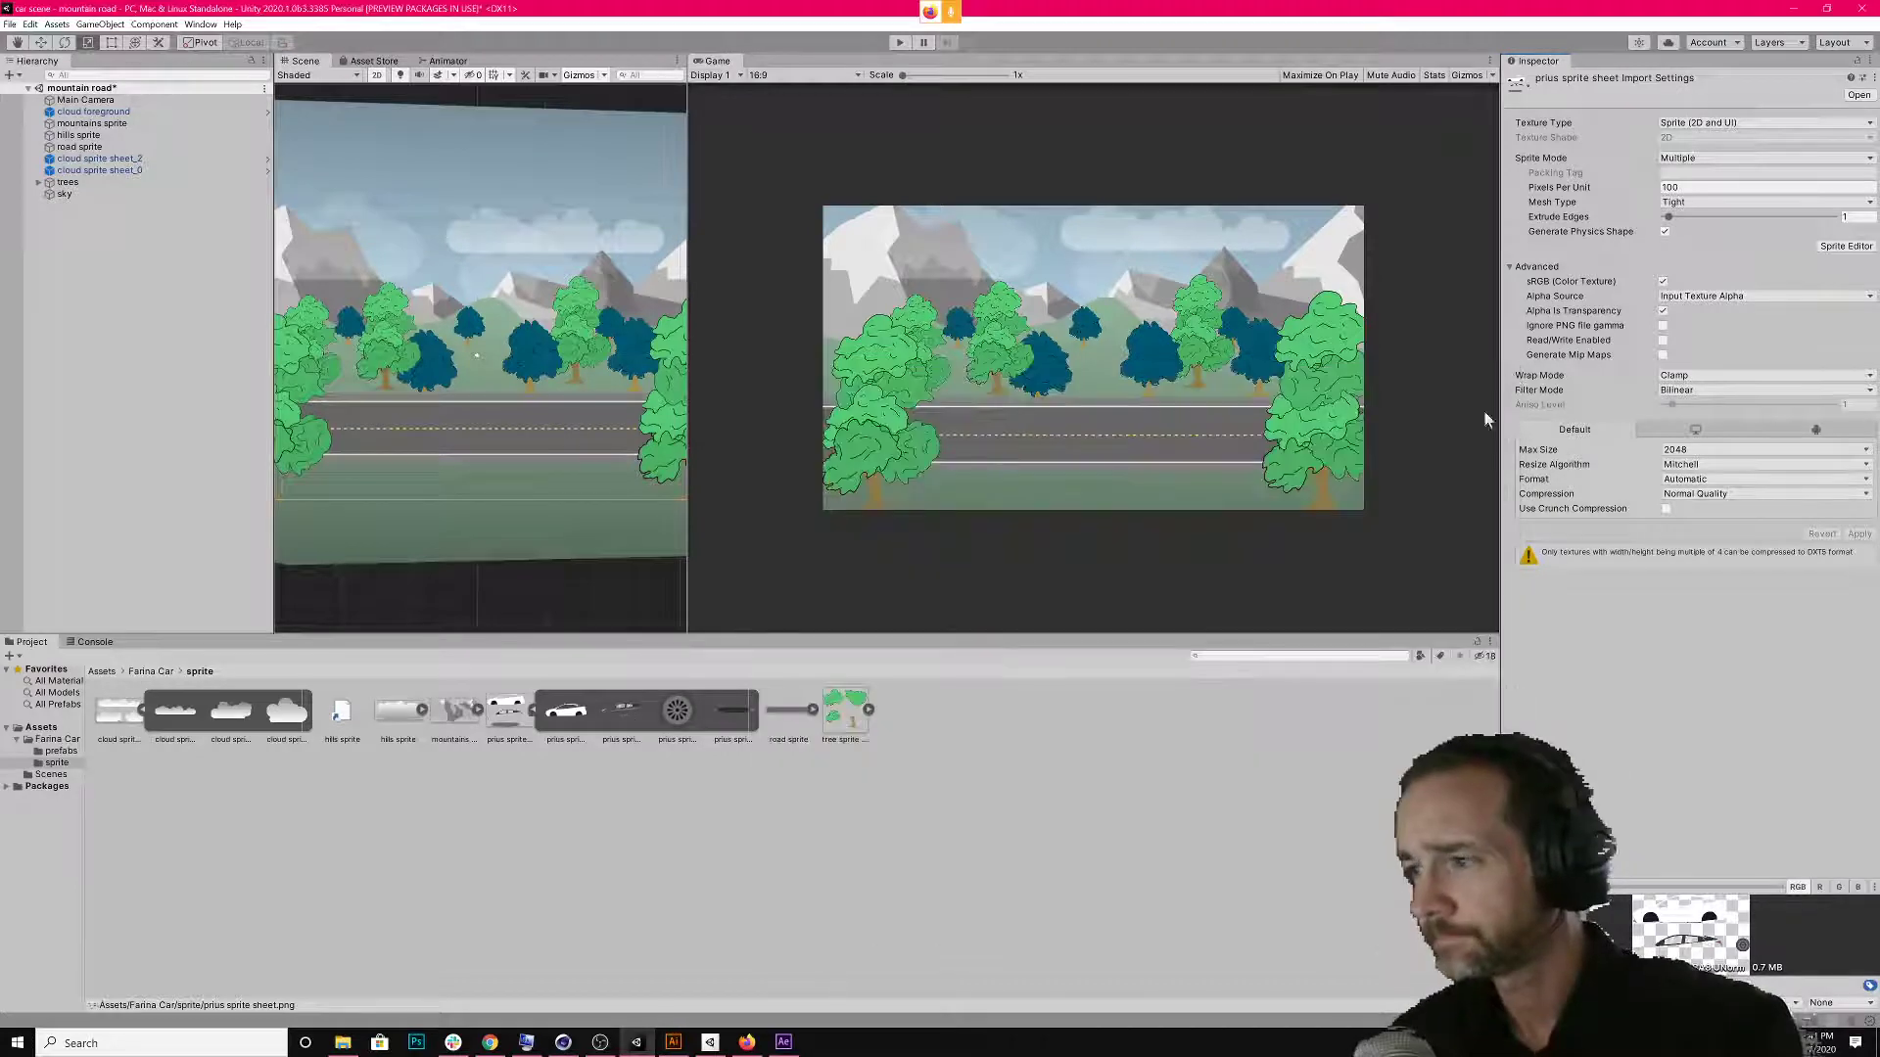
click(906, 762)
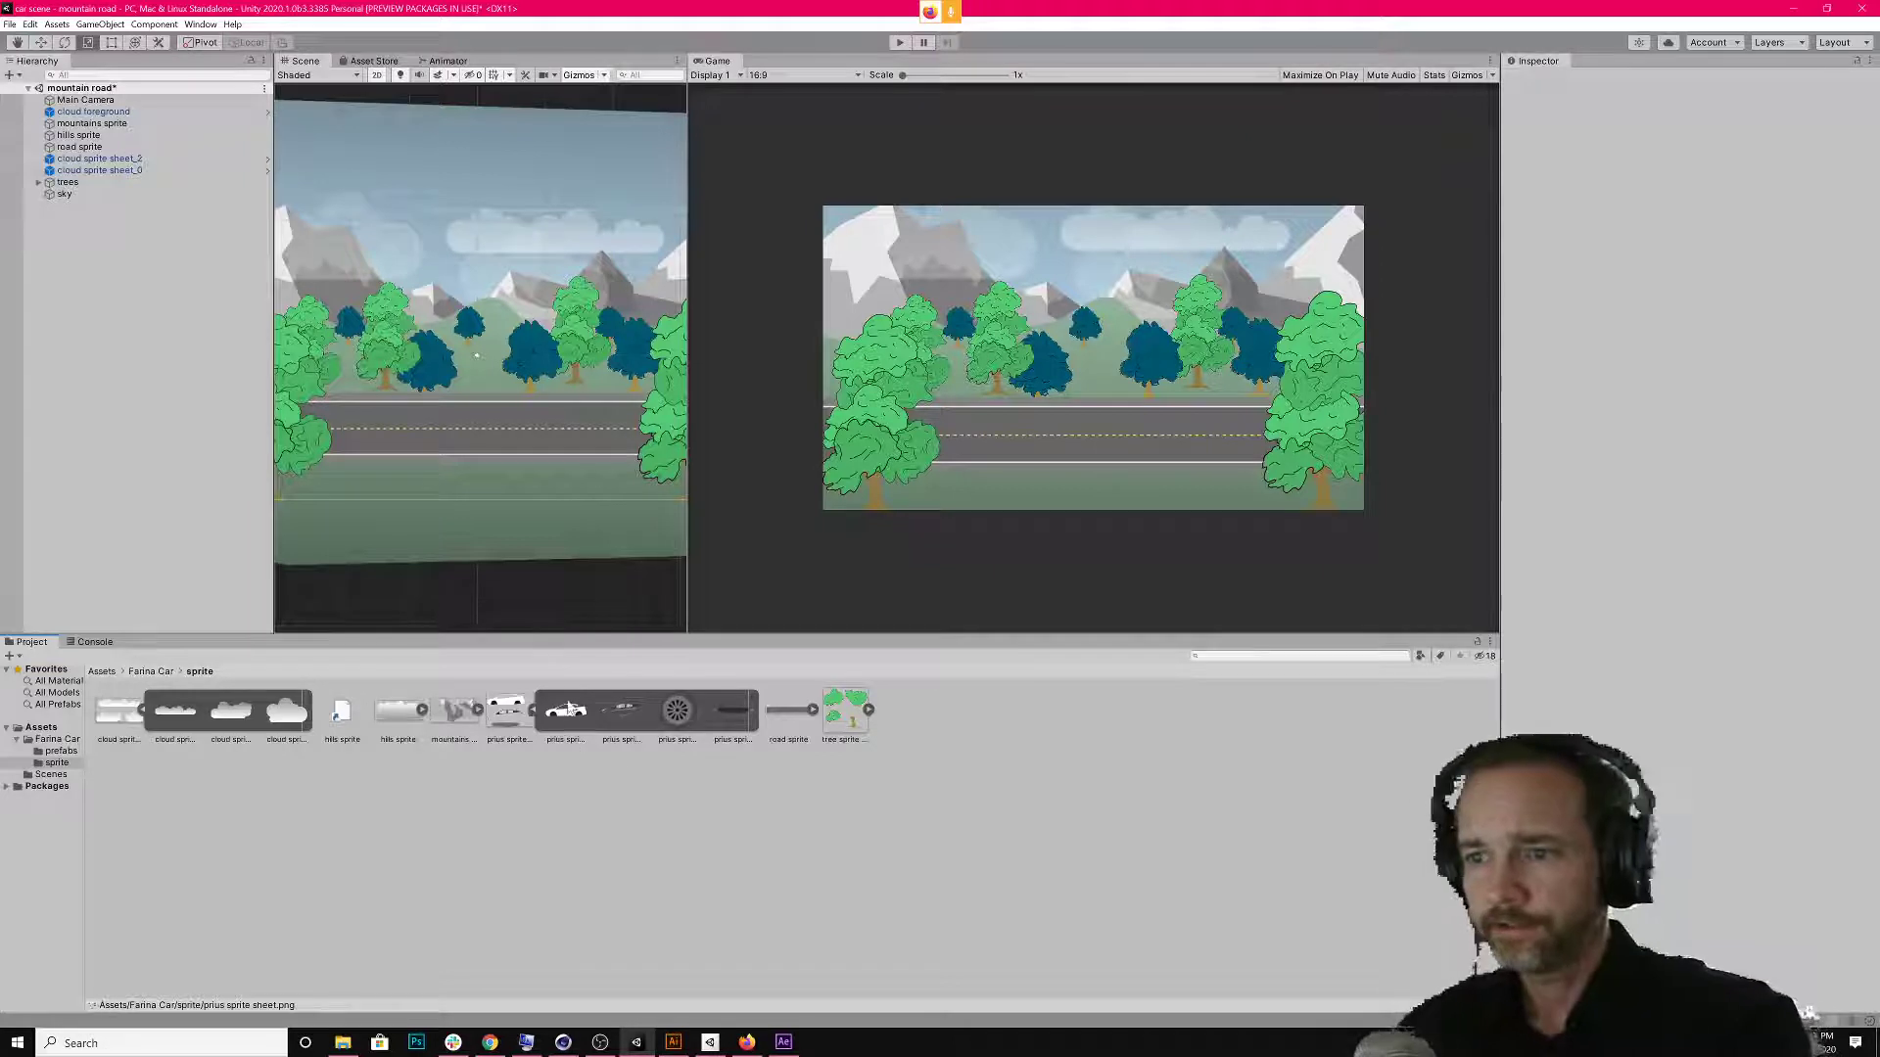
Widen the Scene view, place the white car body sprite on the road, and assign it to the cars sorting layer.
drag(687, 470, 1097, 477)
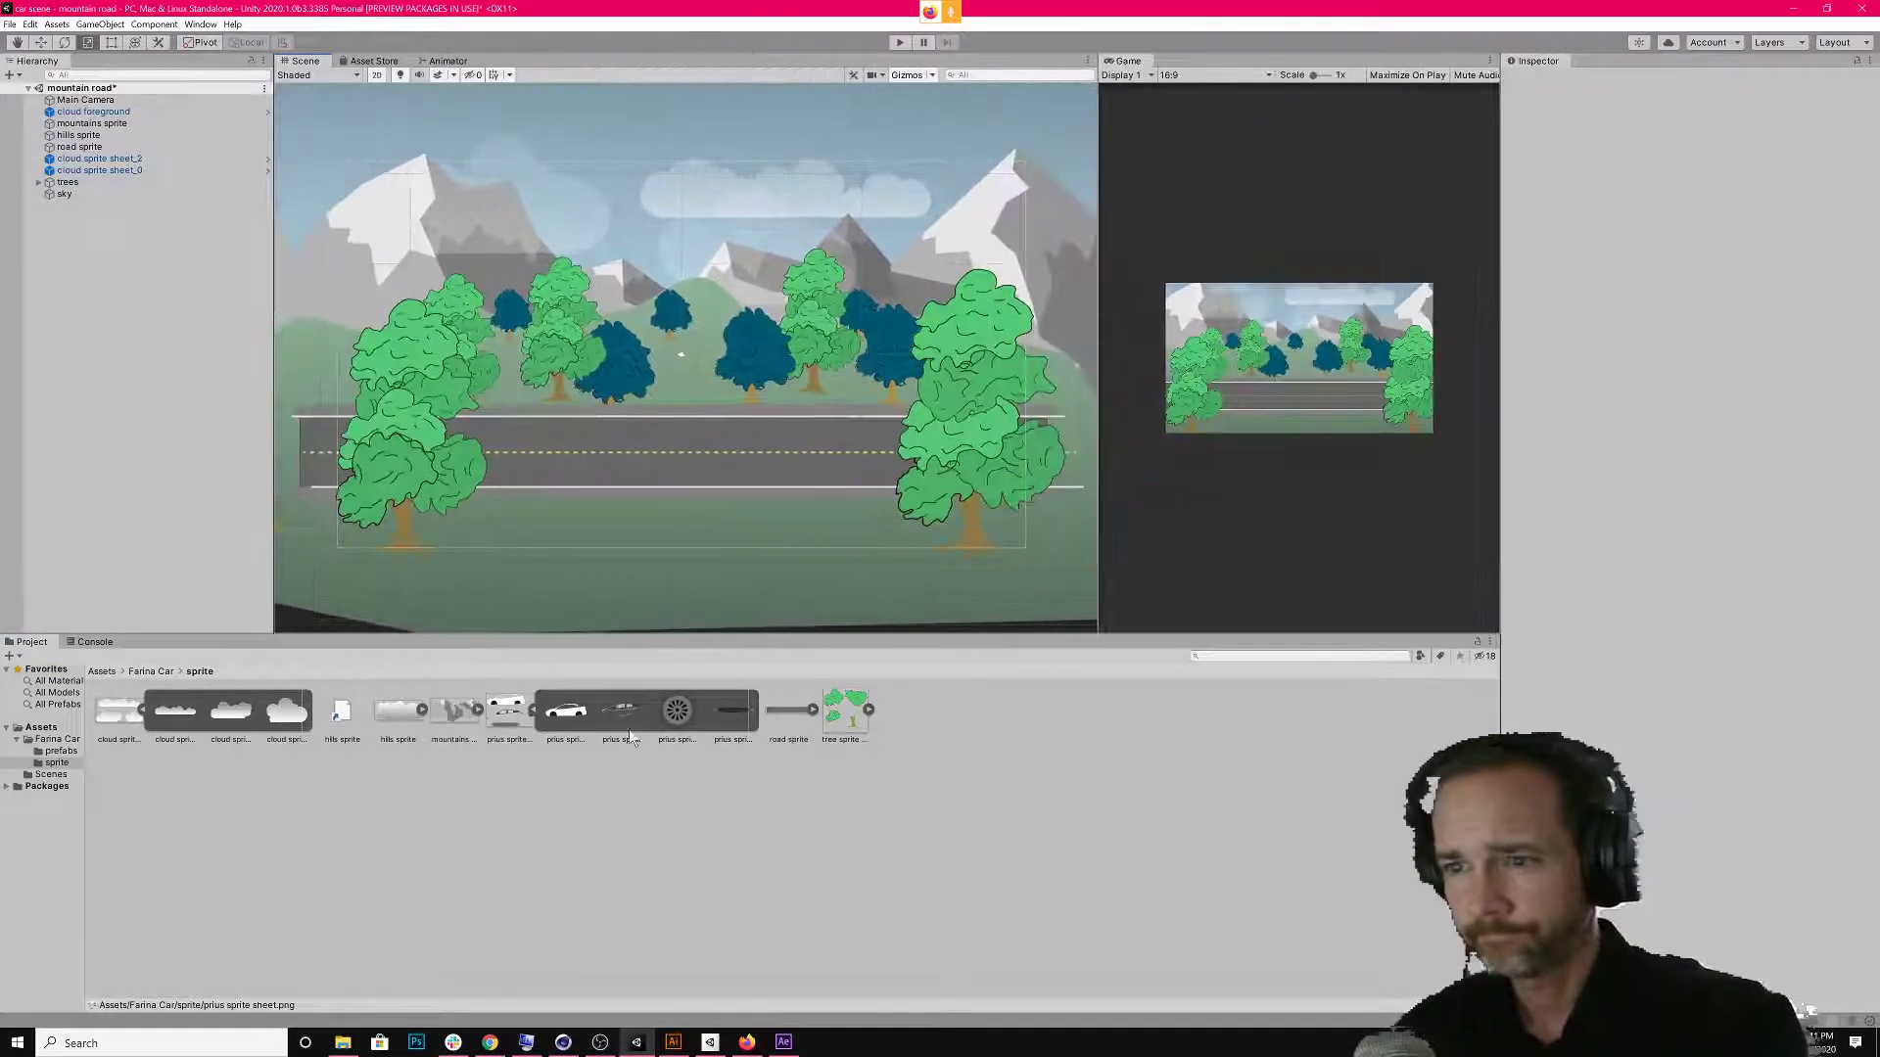
drag(703, 457, 701, 453)
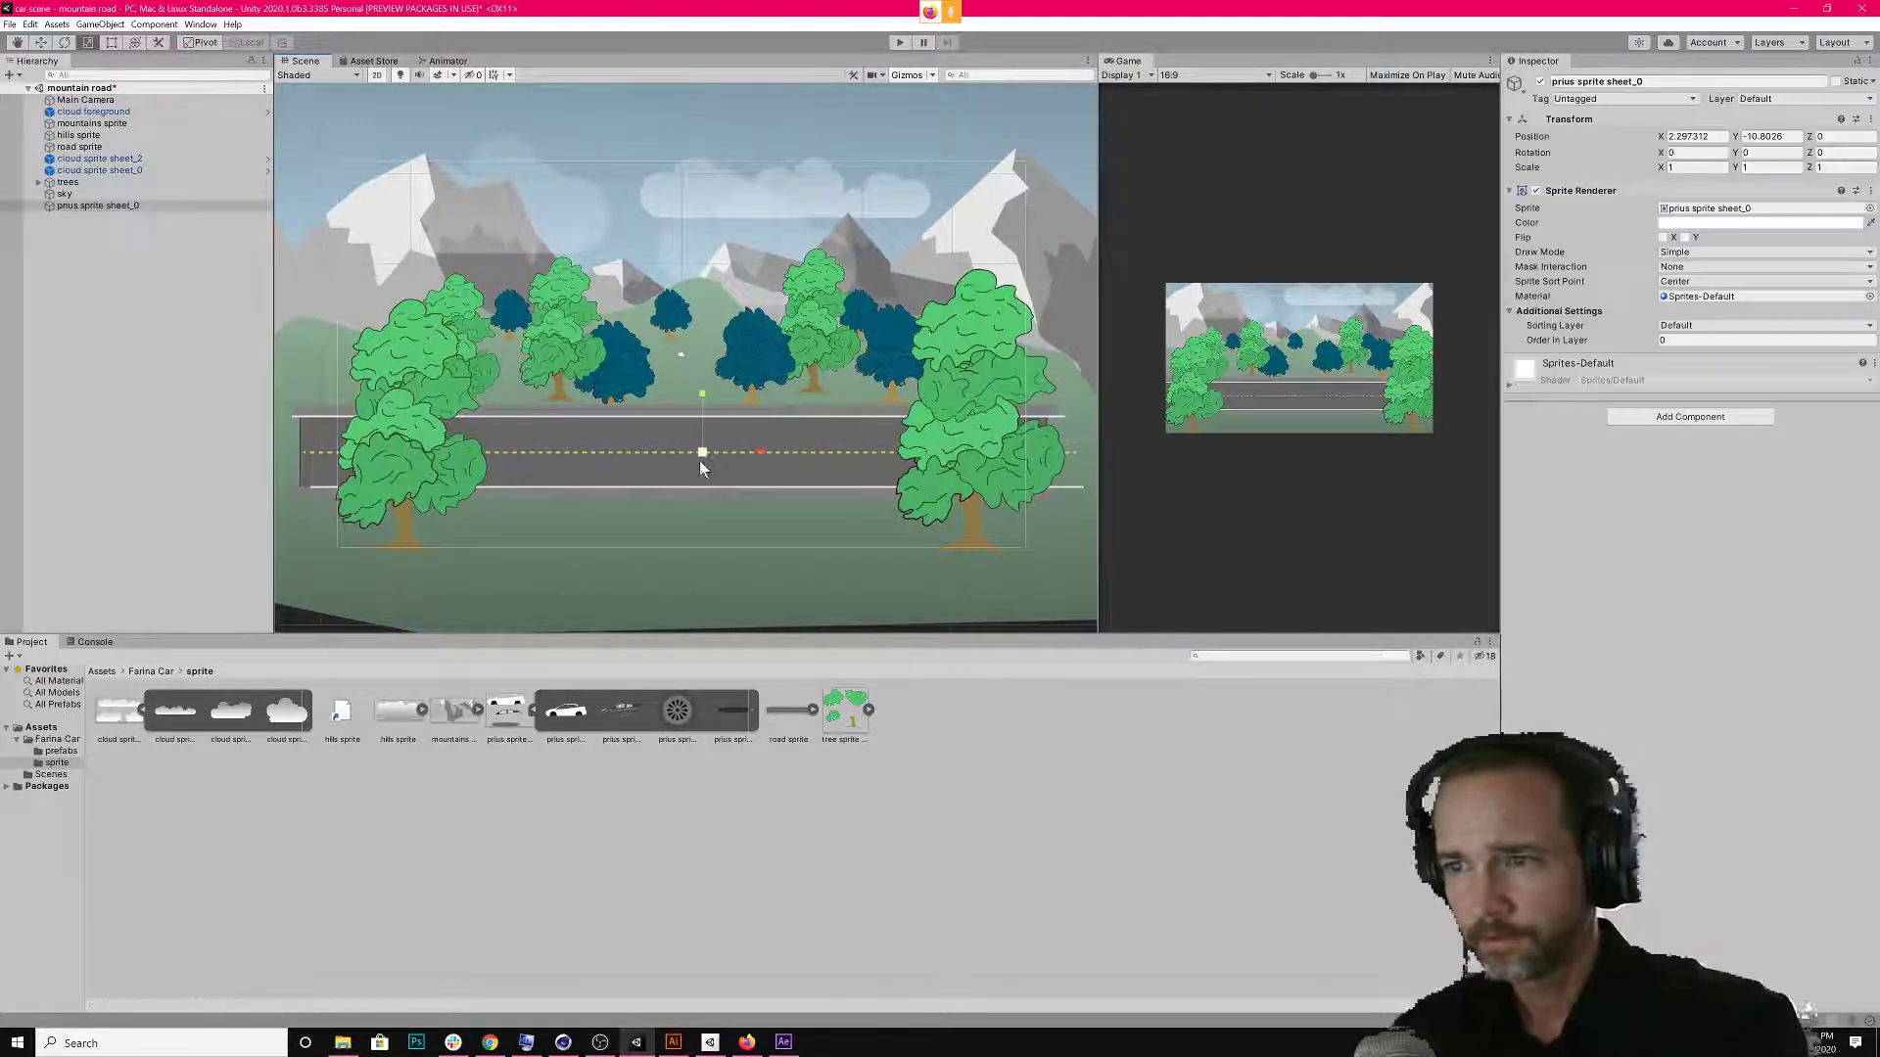
click(1711, 327)
click(1707, 463)
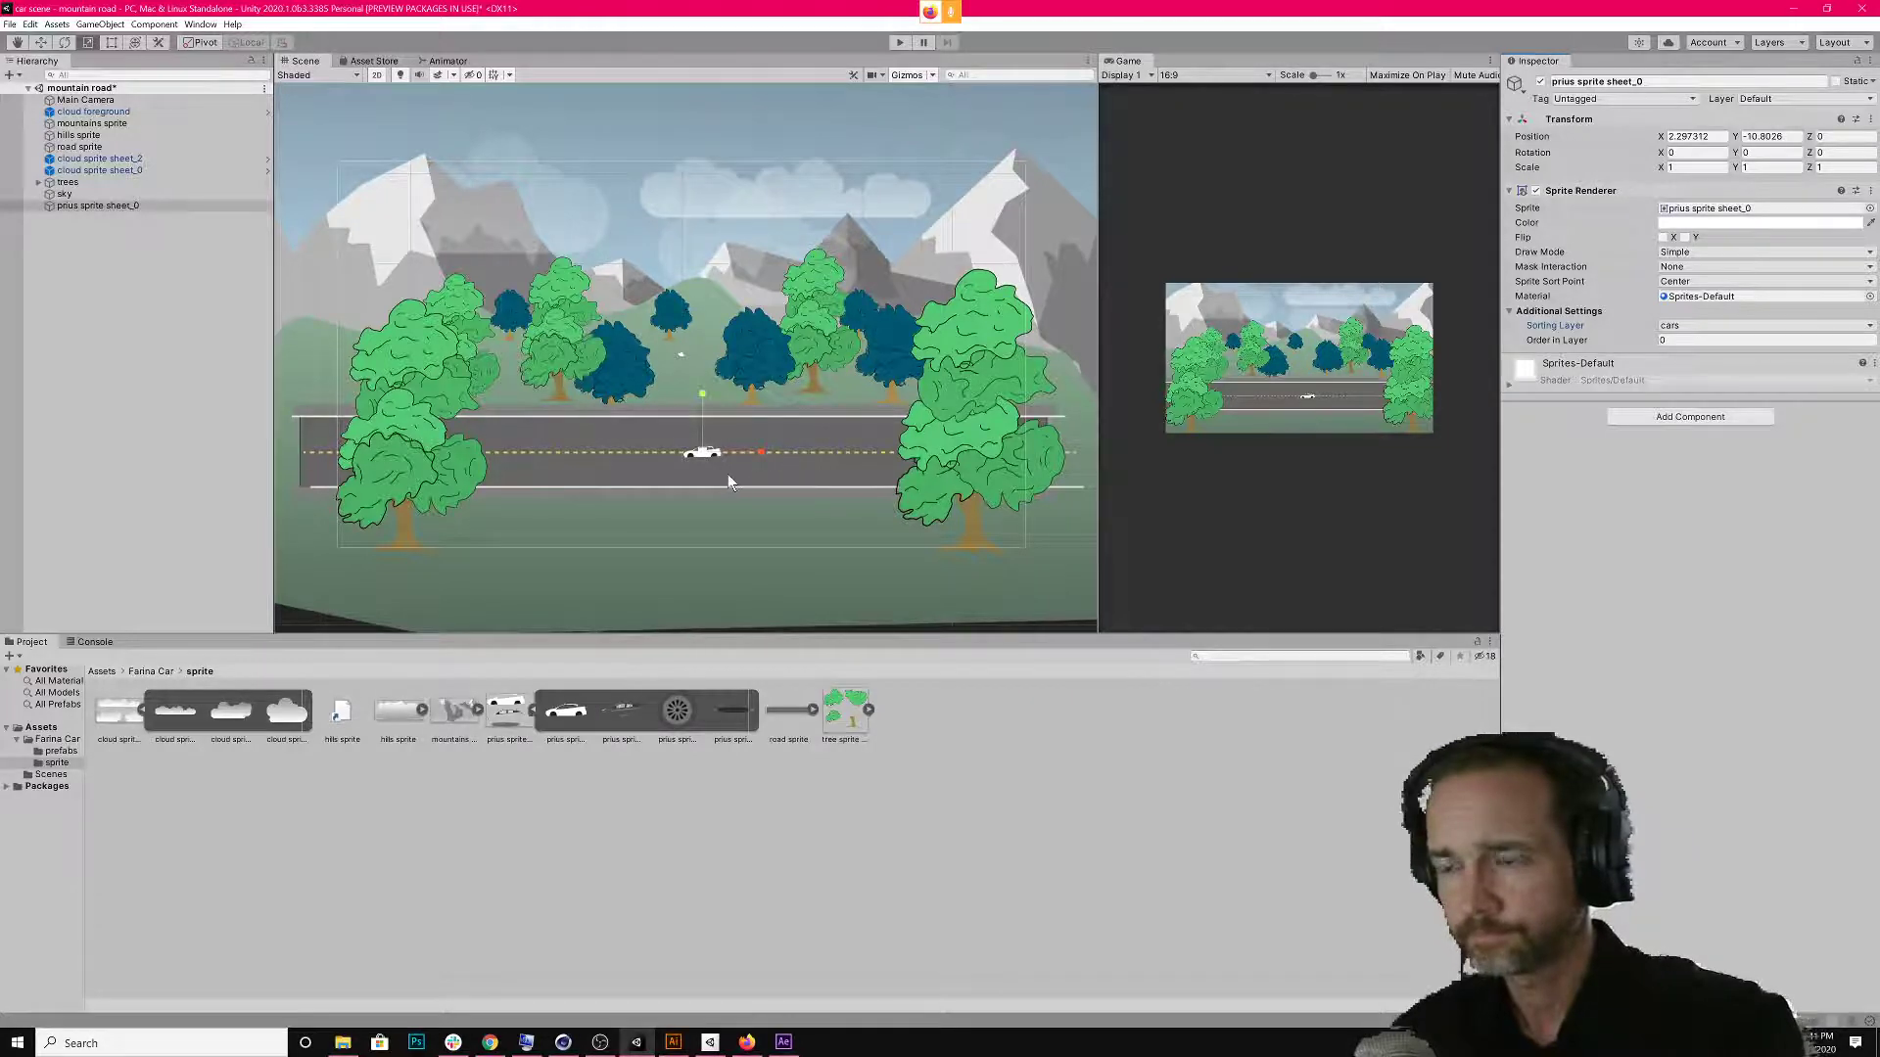
Place the window-and-trim sprite over the car body on the road, with sorting layer cars and order in layer 1.
scroll(726, 473, up, 6)
scroll(730, 435, up, 5)
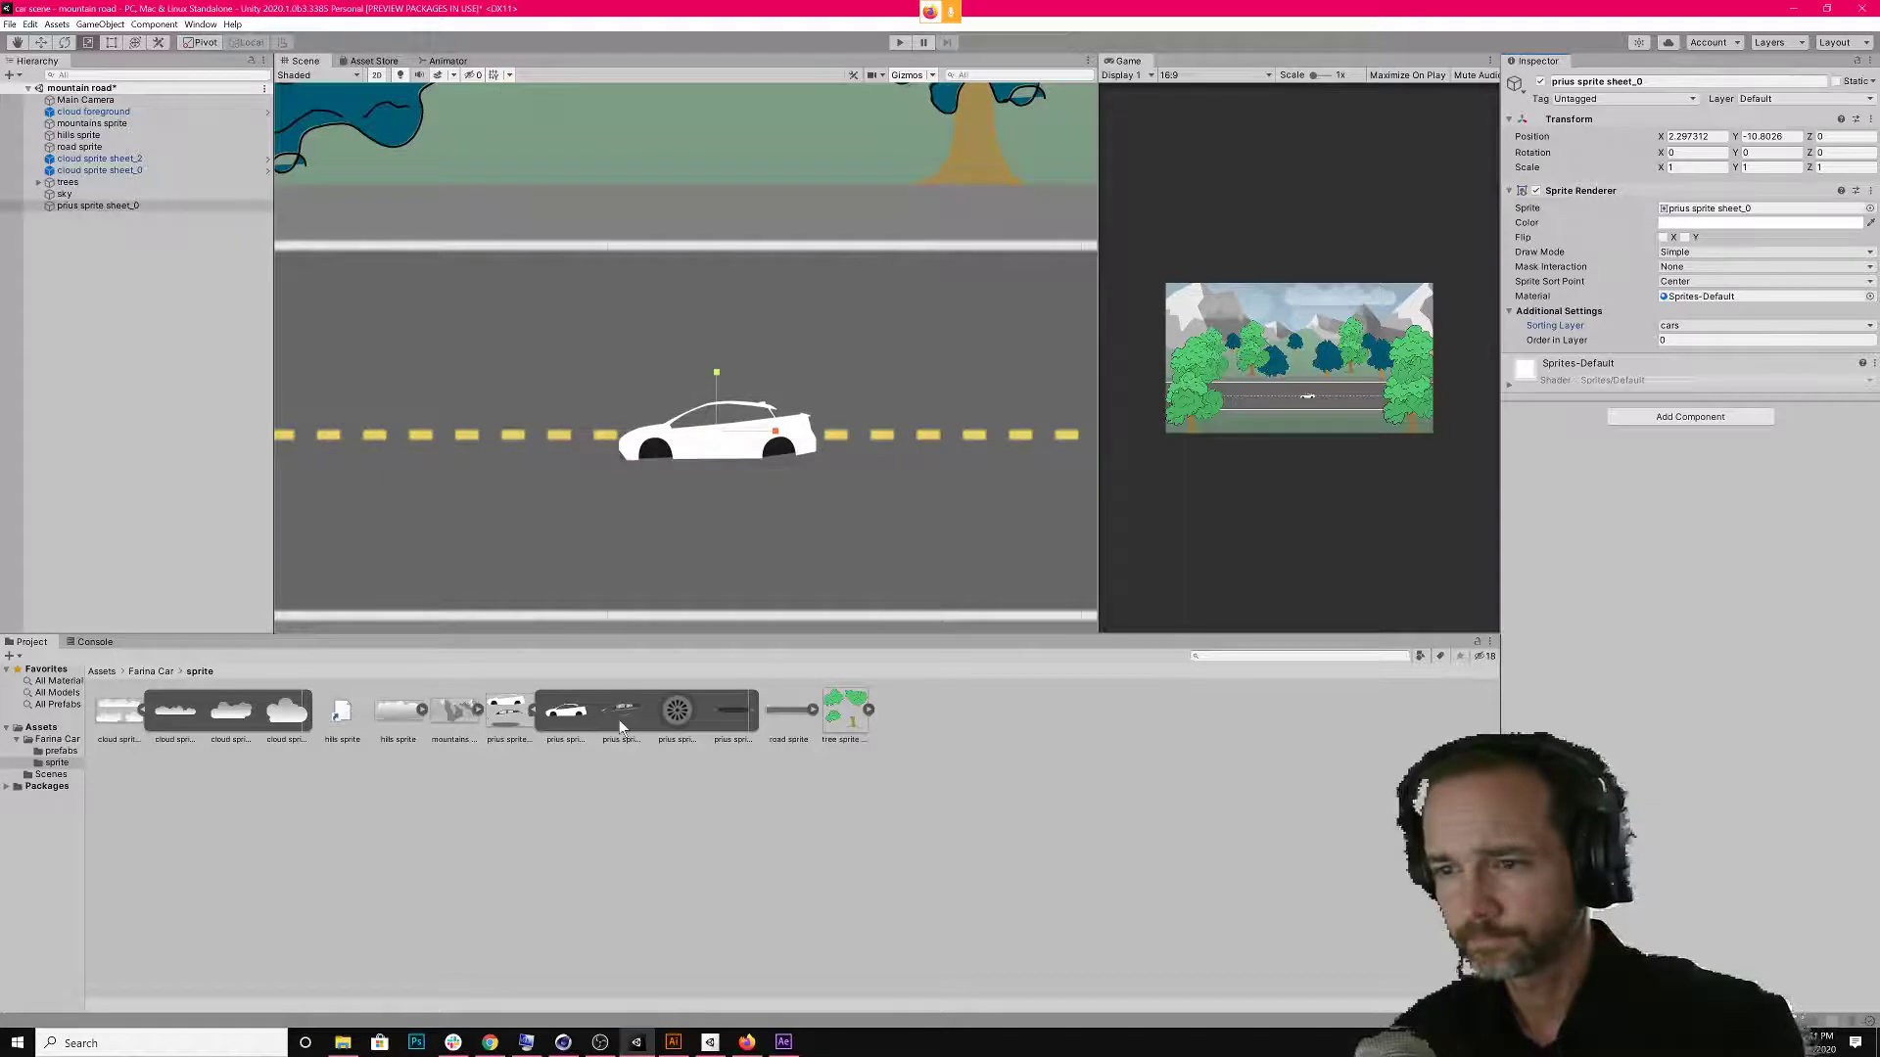
drag(618, 719, 723, 446)
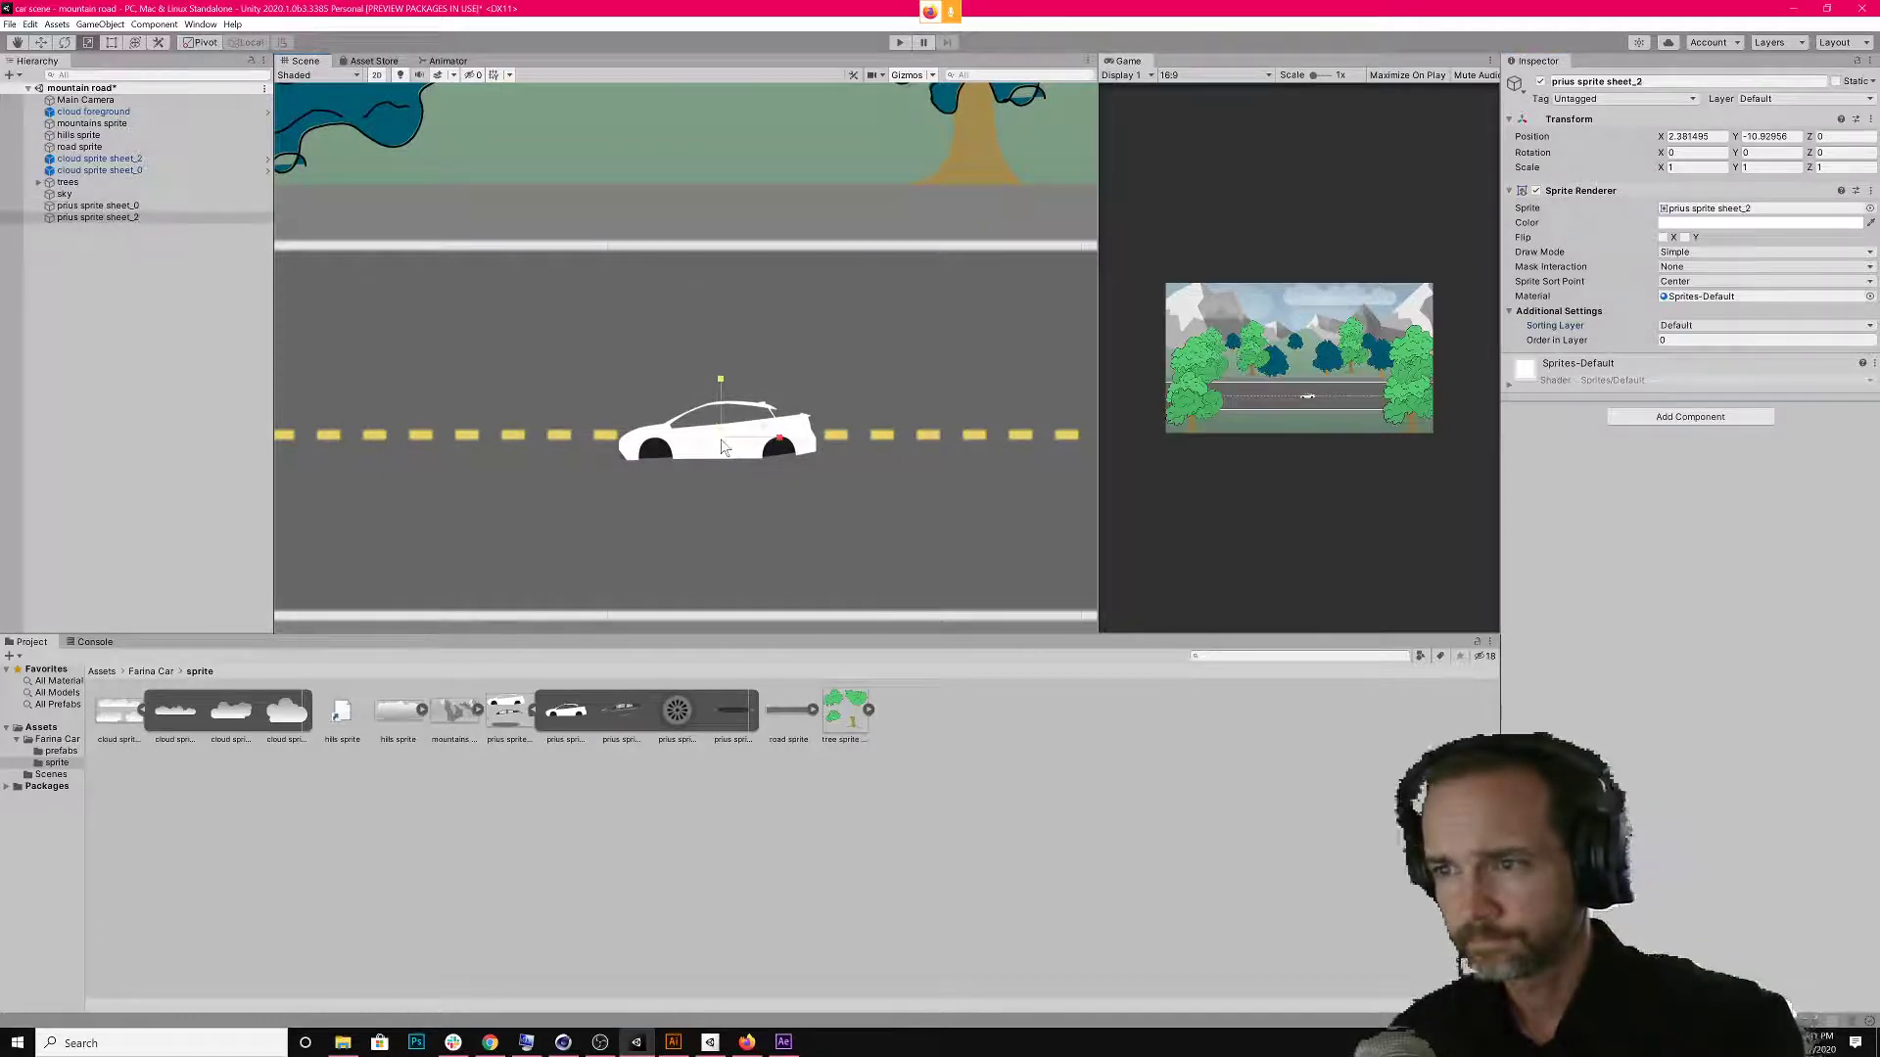
click(1693, 326)
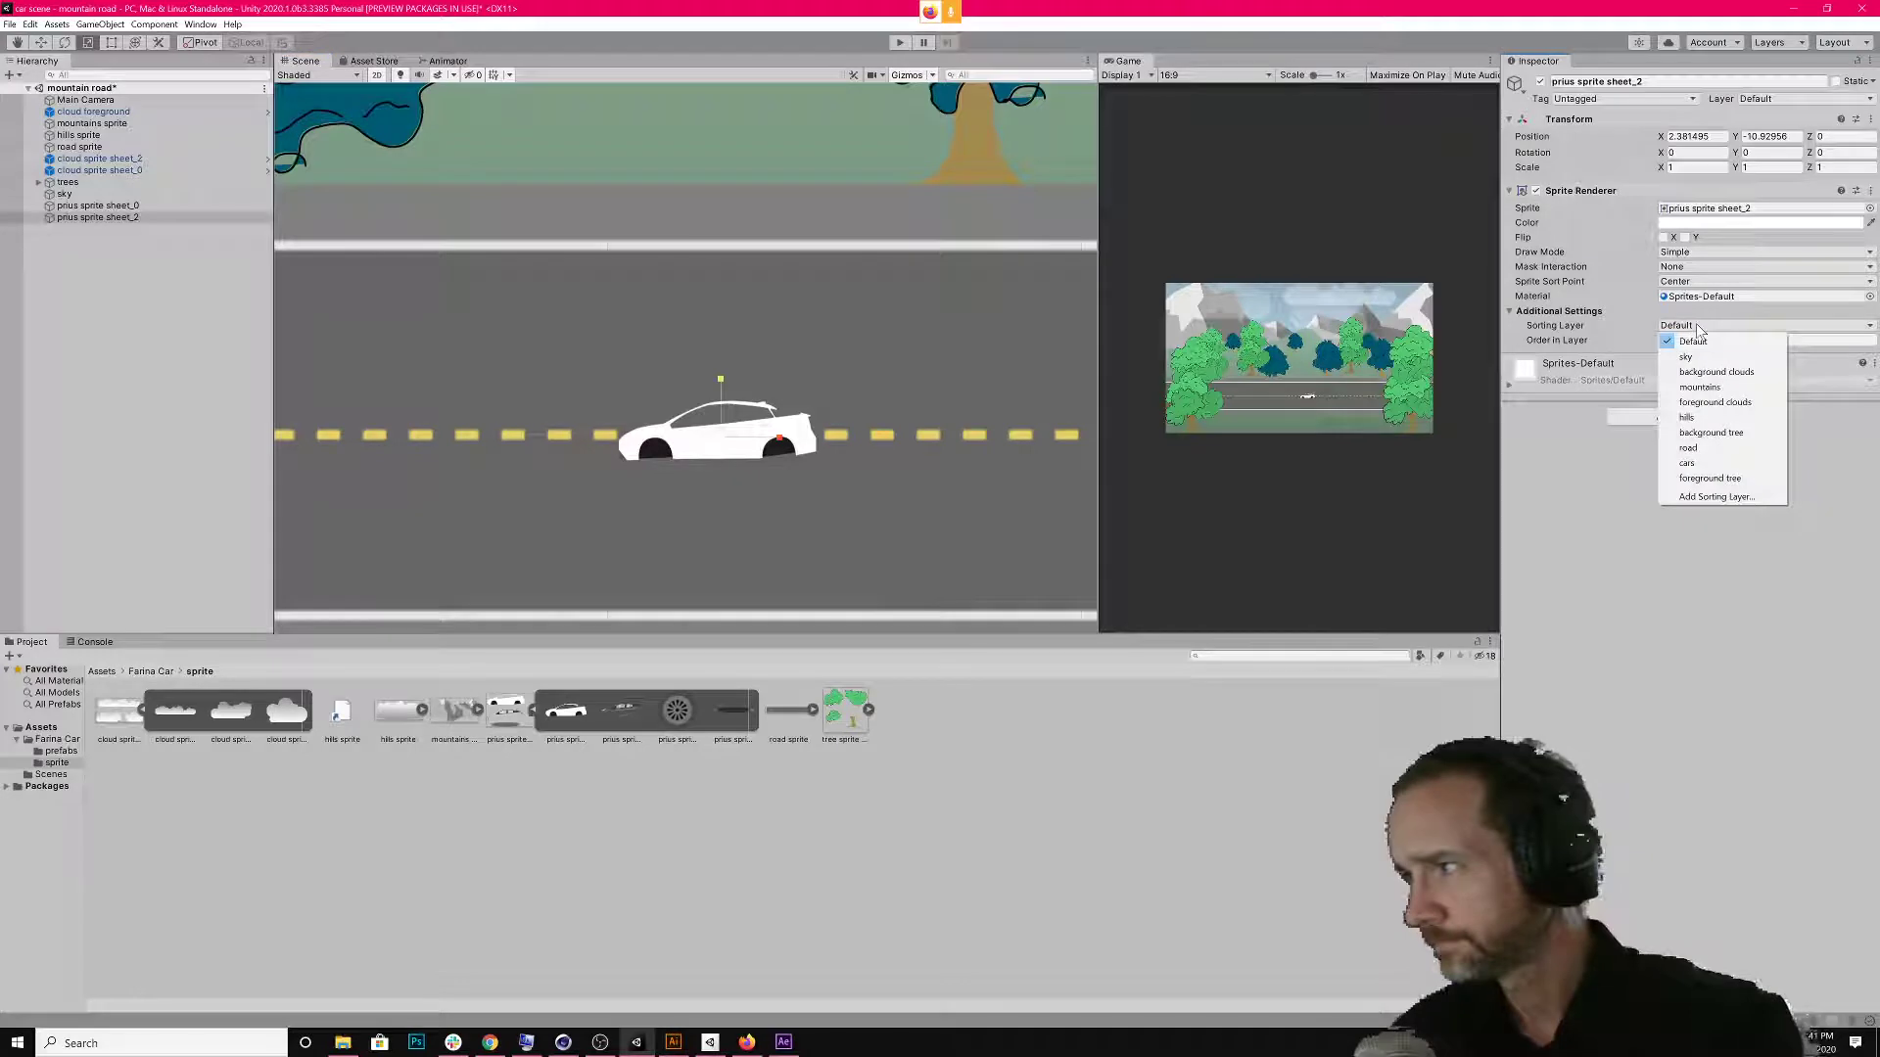
click(1714, 466)
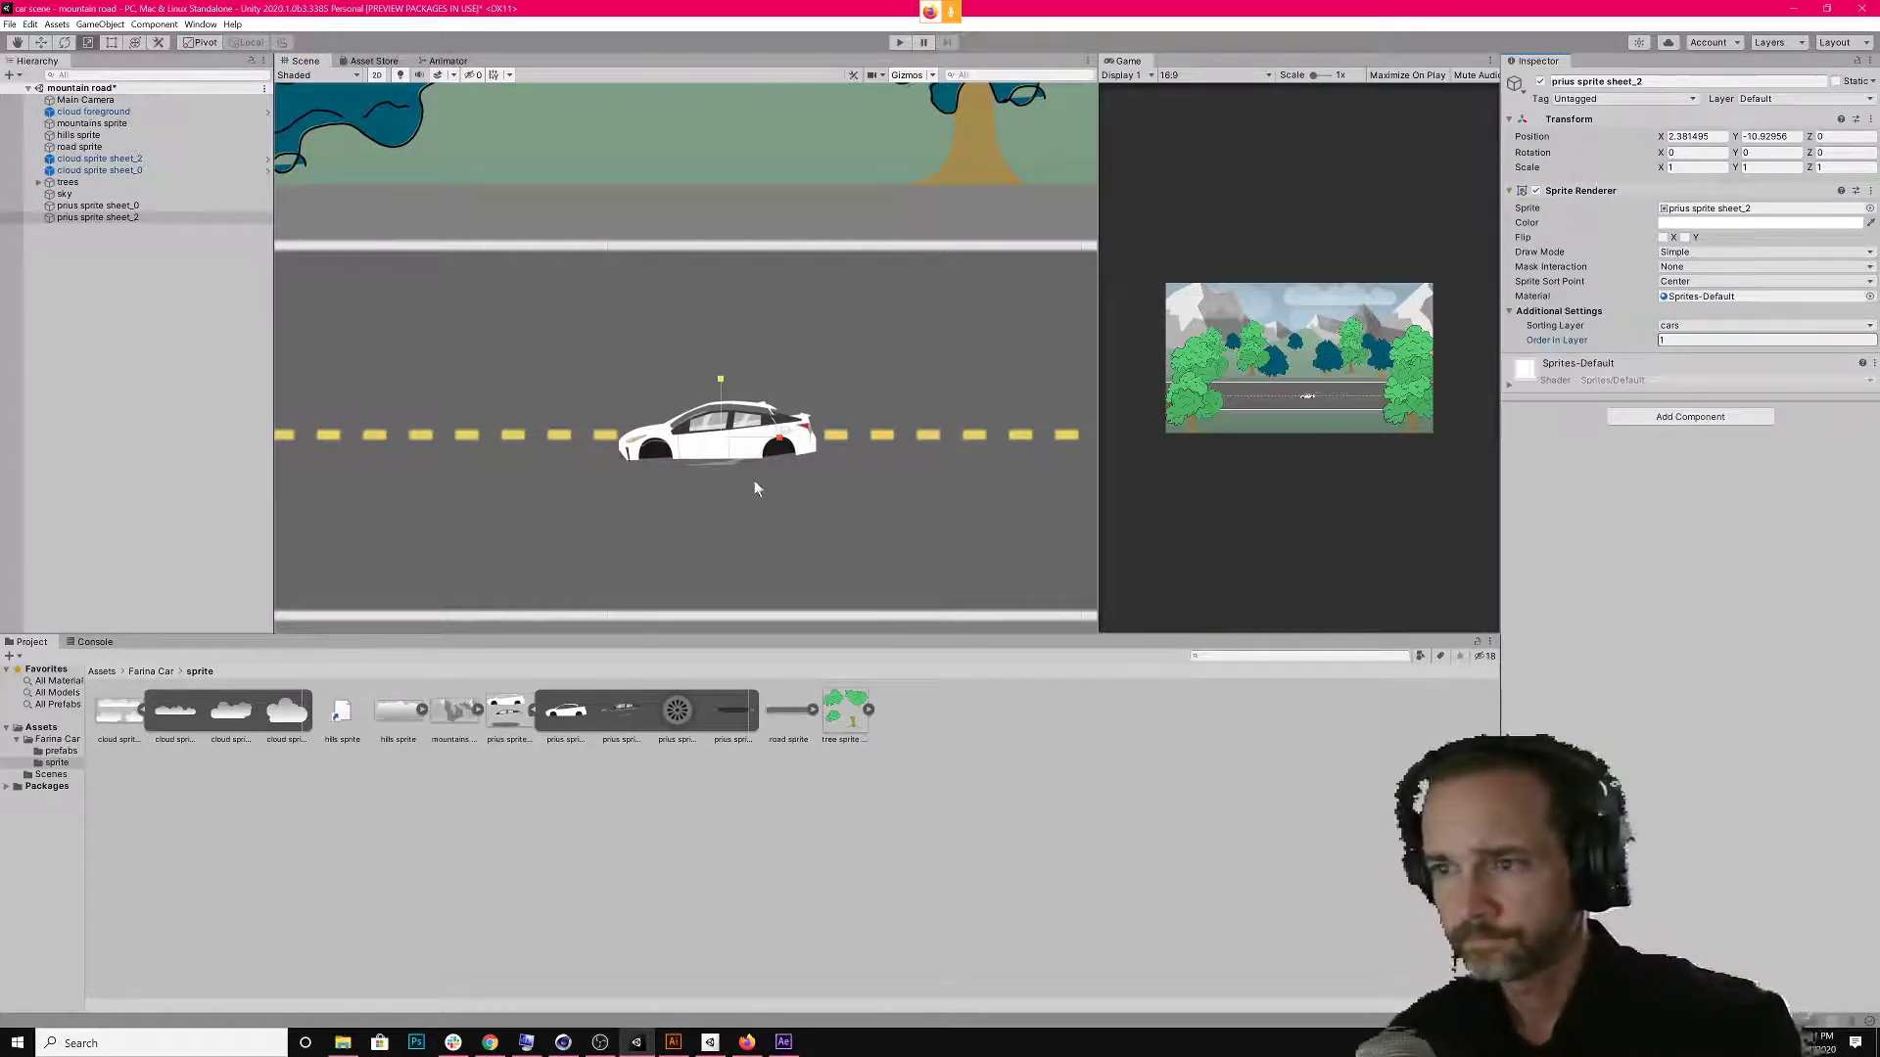
drag(717, 439, 711, 431)
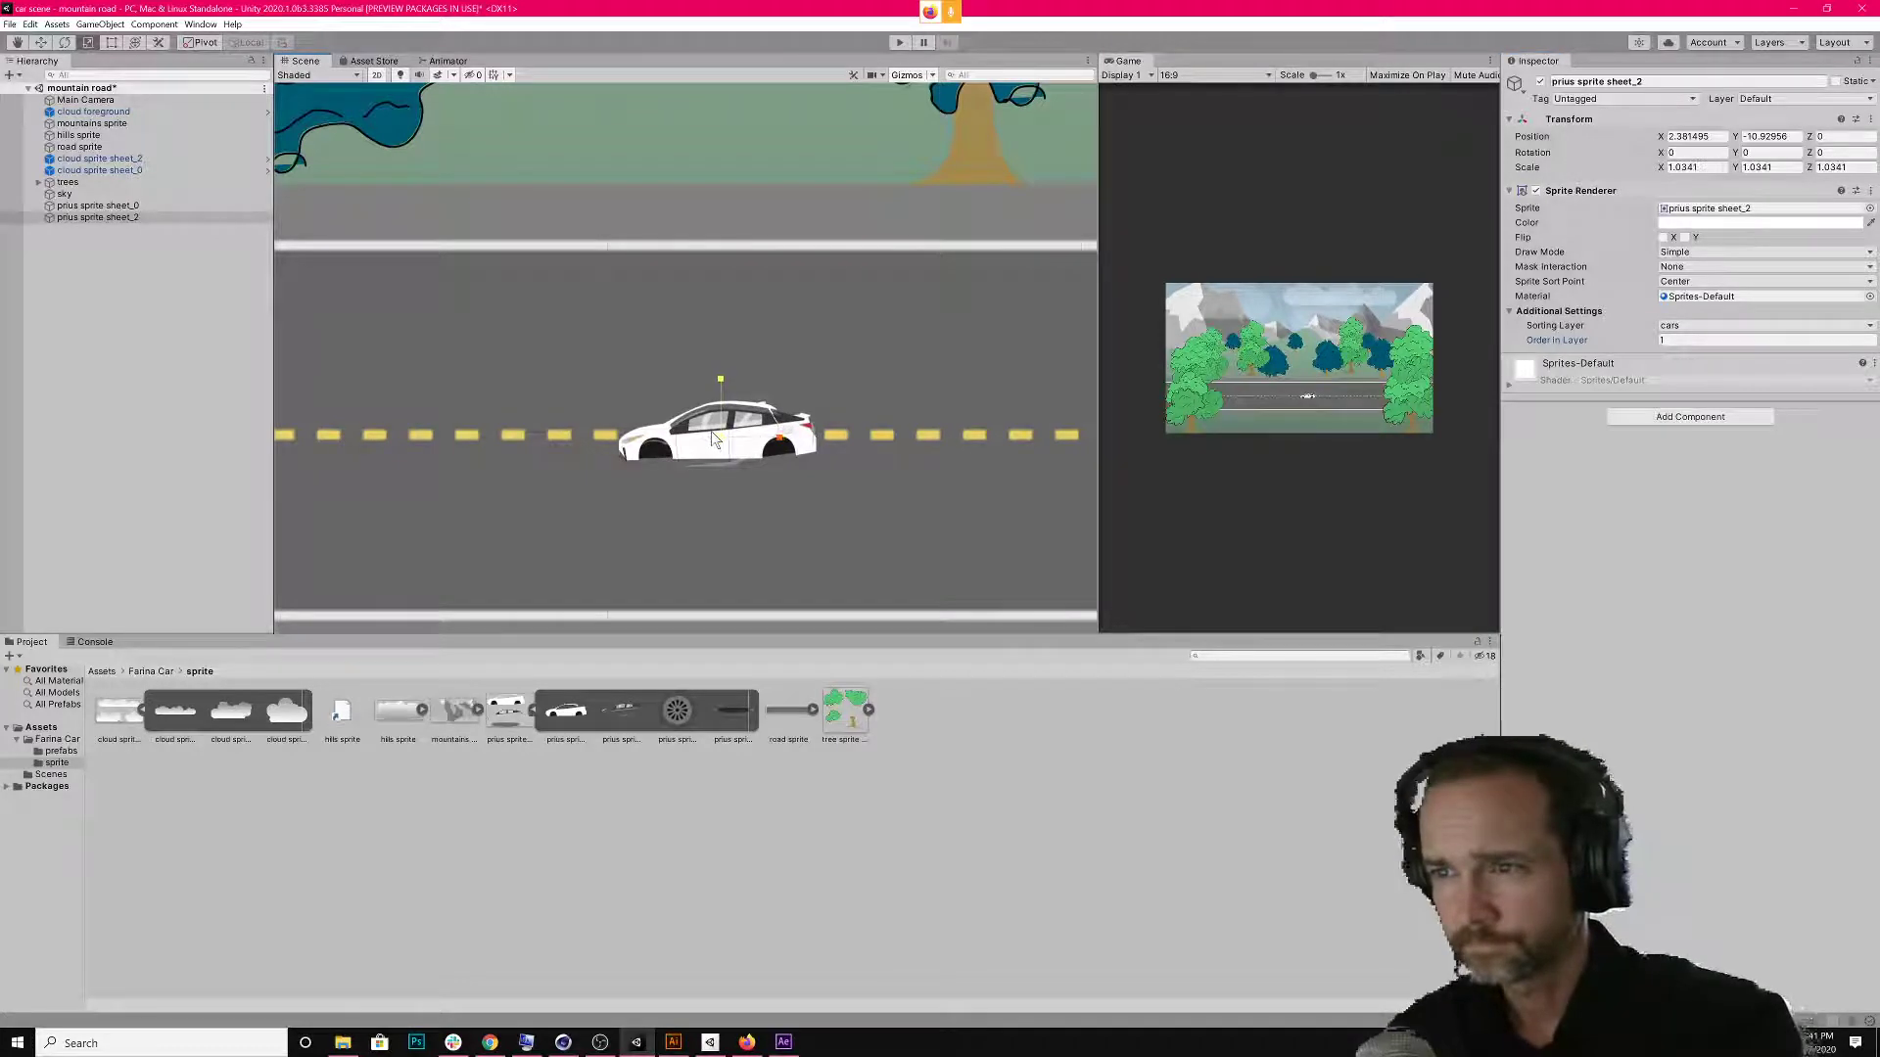
key(ctrl+z)
click(697, 437)
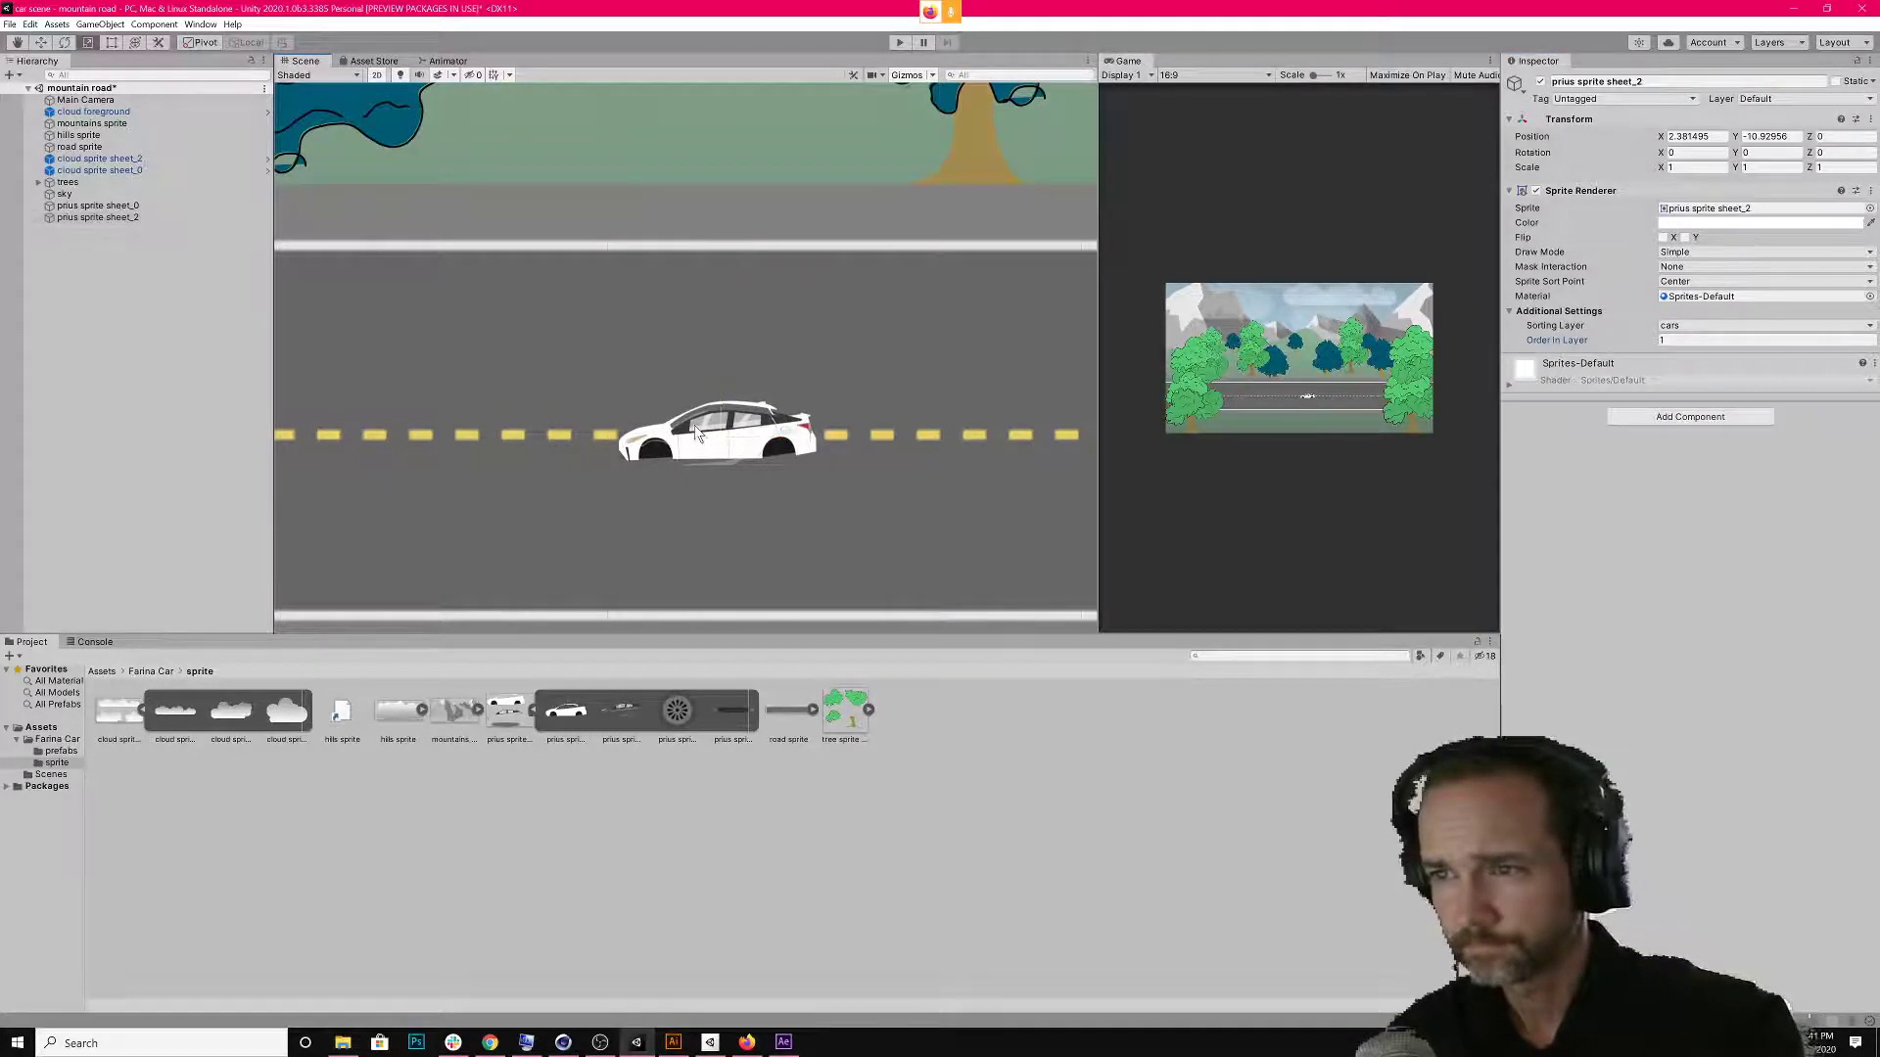
Lower the white car body to Y position -10.94 so it lines up with the window-and-trim sprite.
click(695, 436)
click(690, 440)
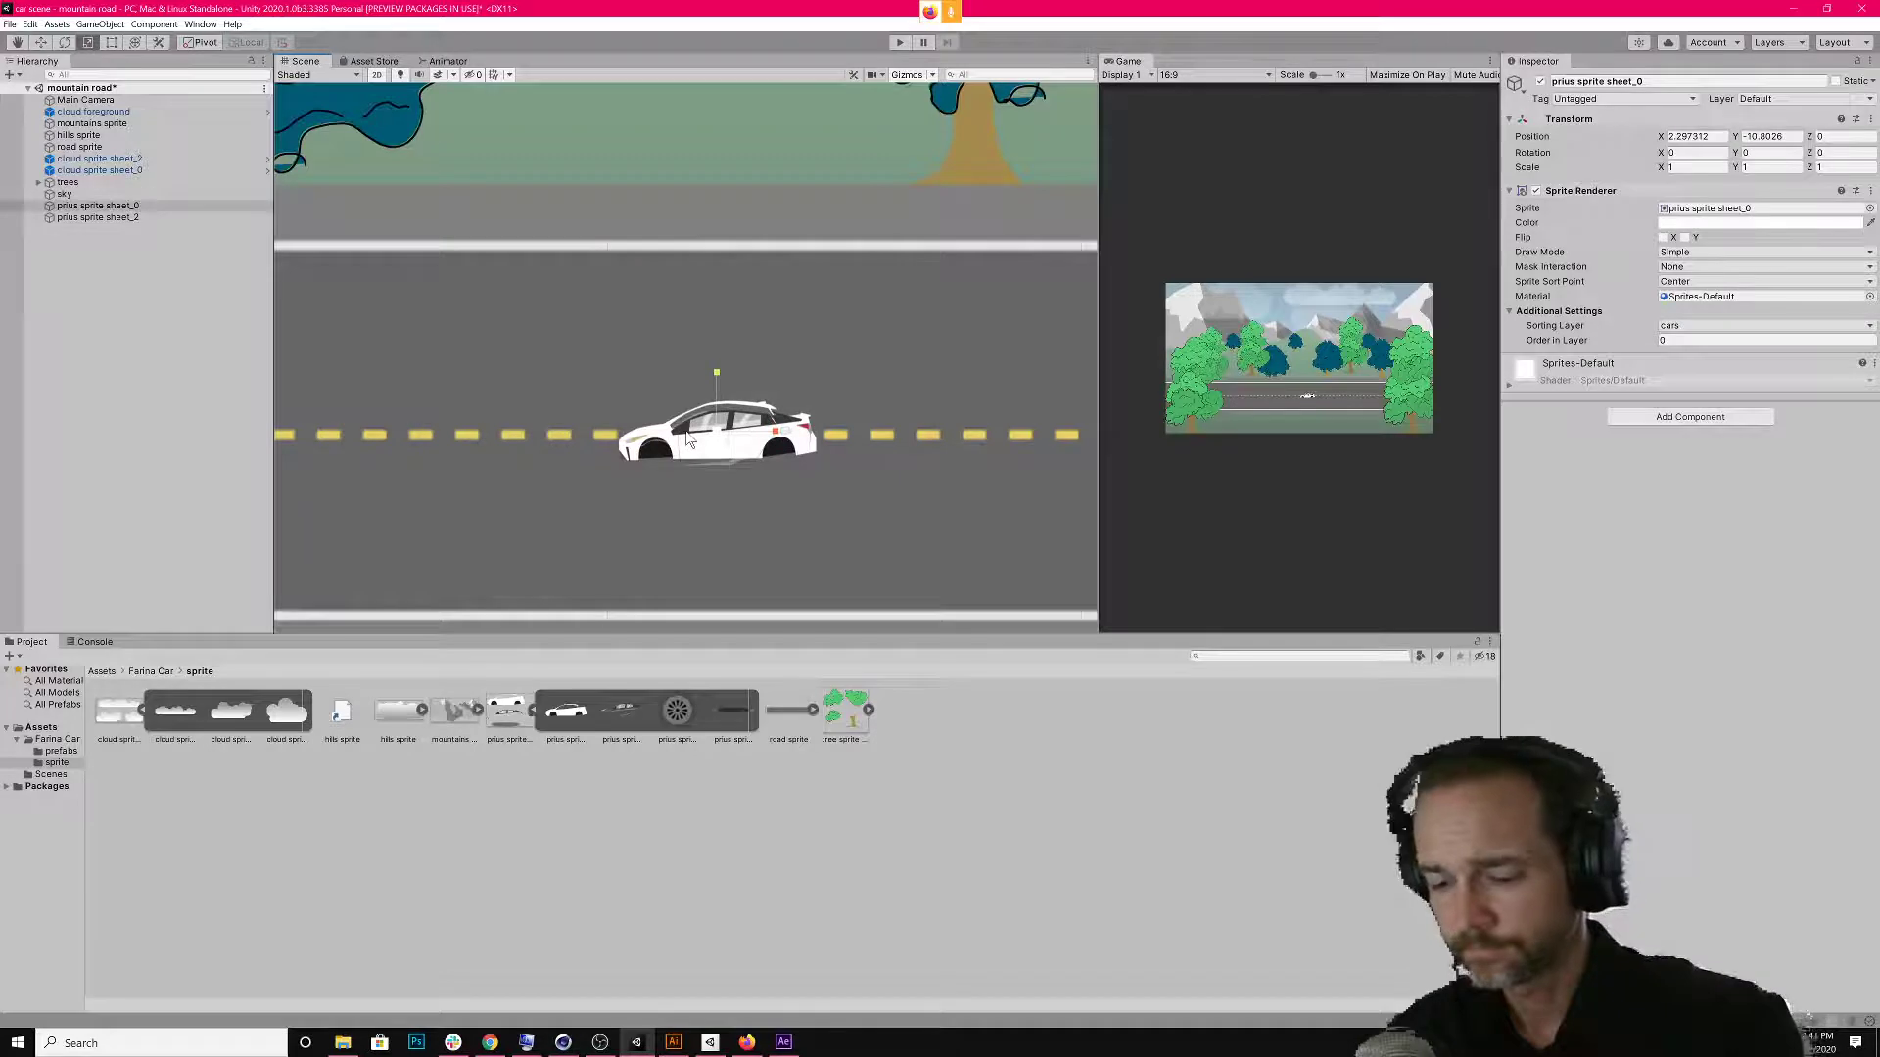
key(r)
key(t)
key(e)
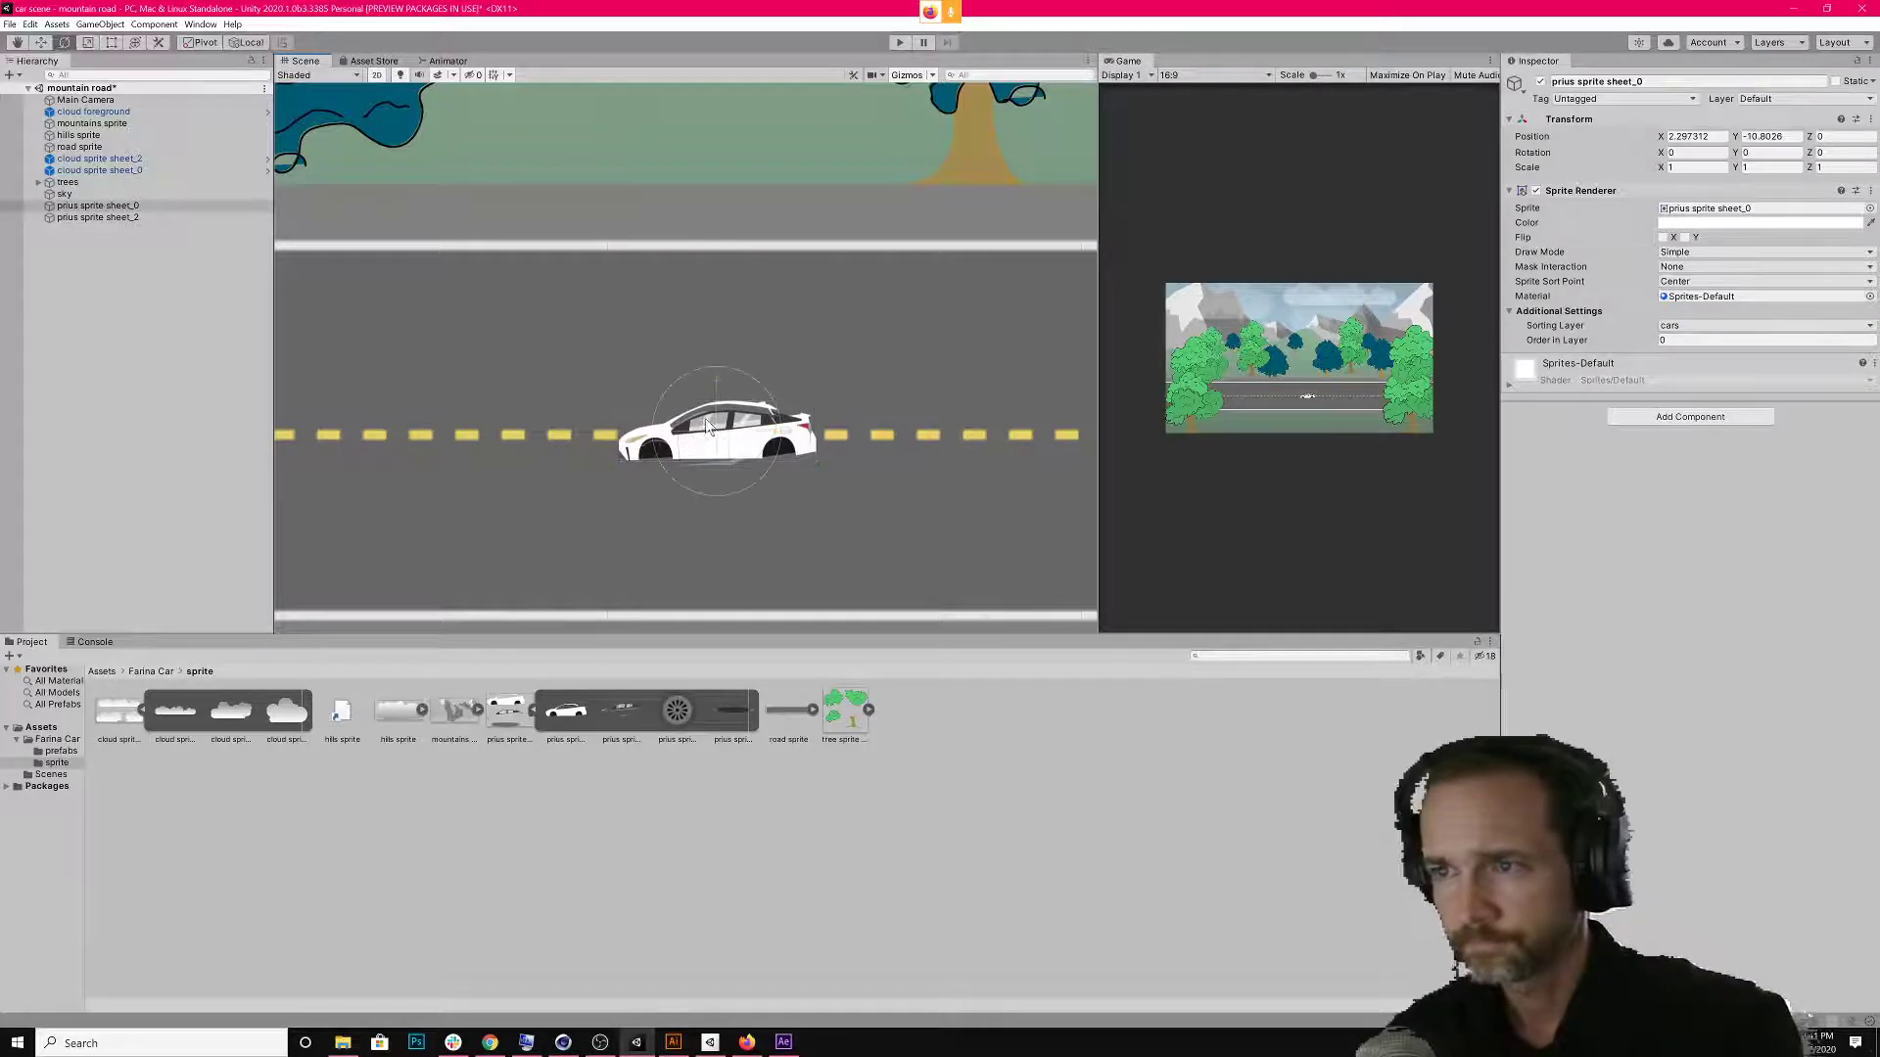
key(w)
drag(716, 400, 717, 407)
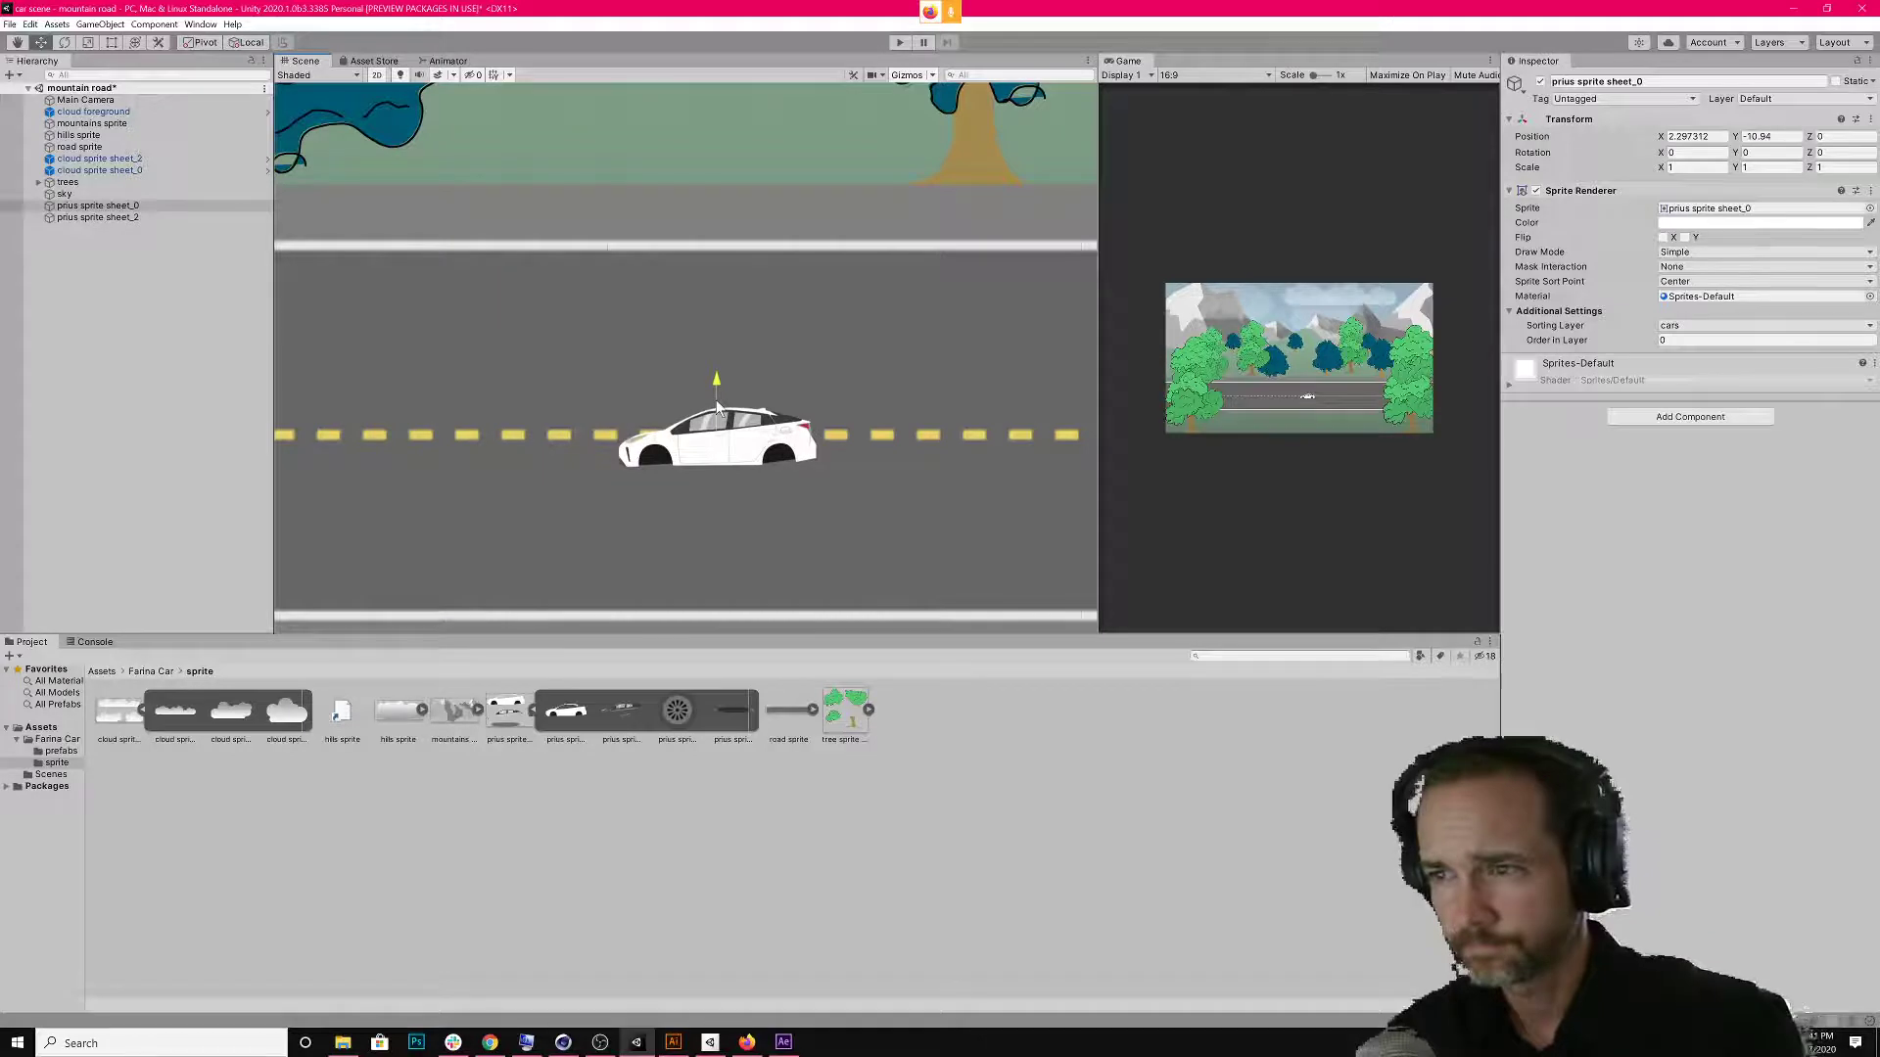
Place the wheel sprite in the front wheel arch at X 0.99, Y -11.52, with sorting layer cars and order in layer 2.
drag(686, 715, 644, 474)
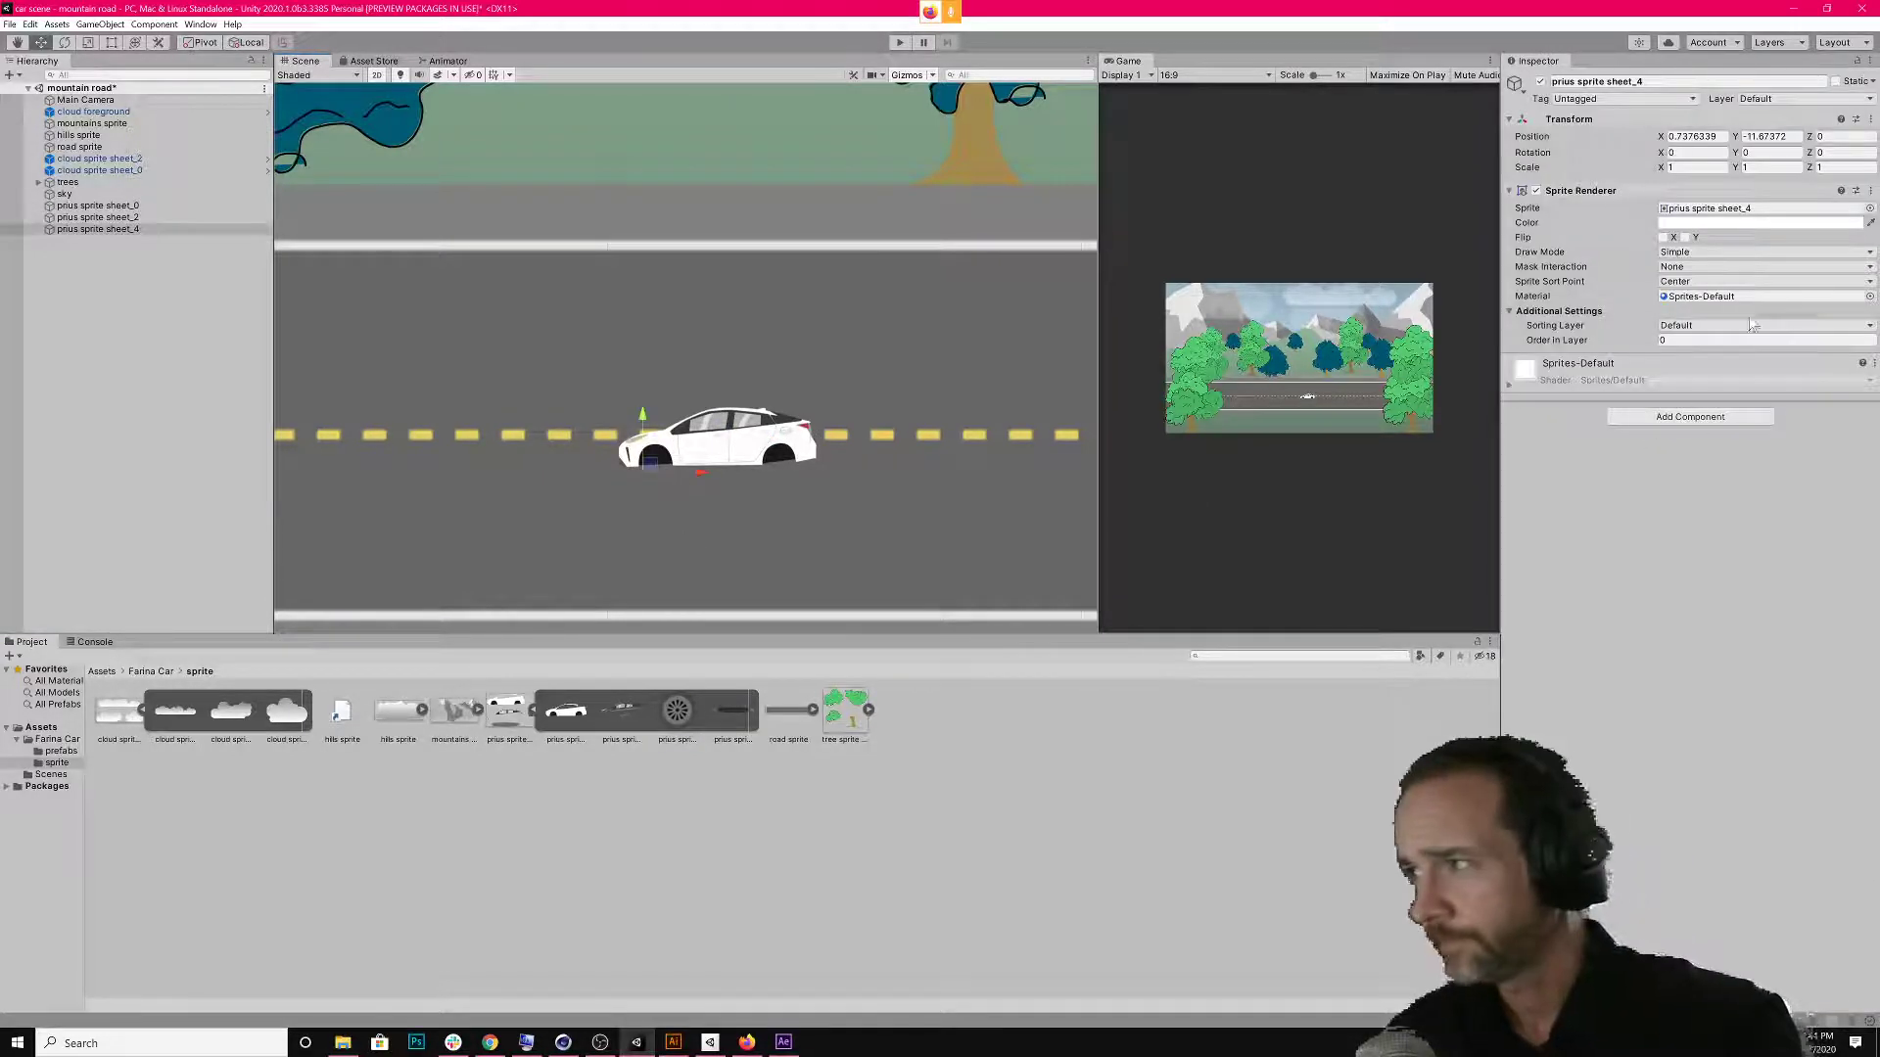
click(1720, 339)
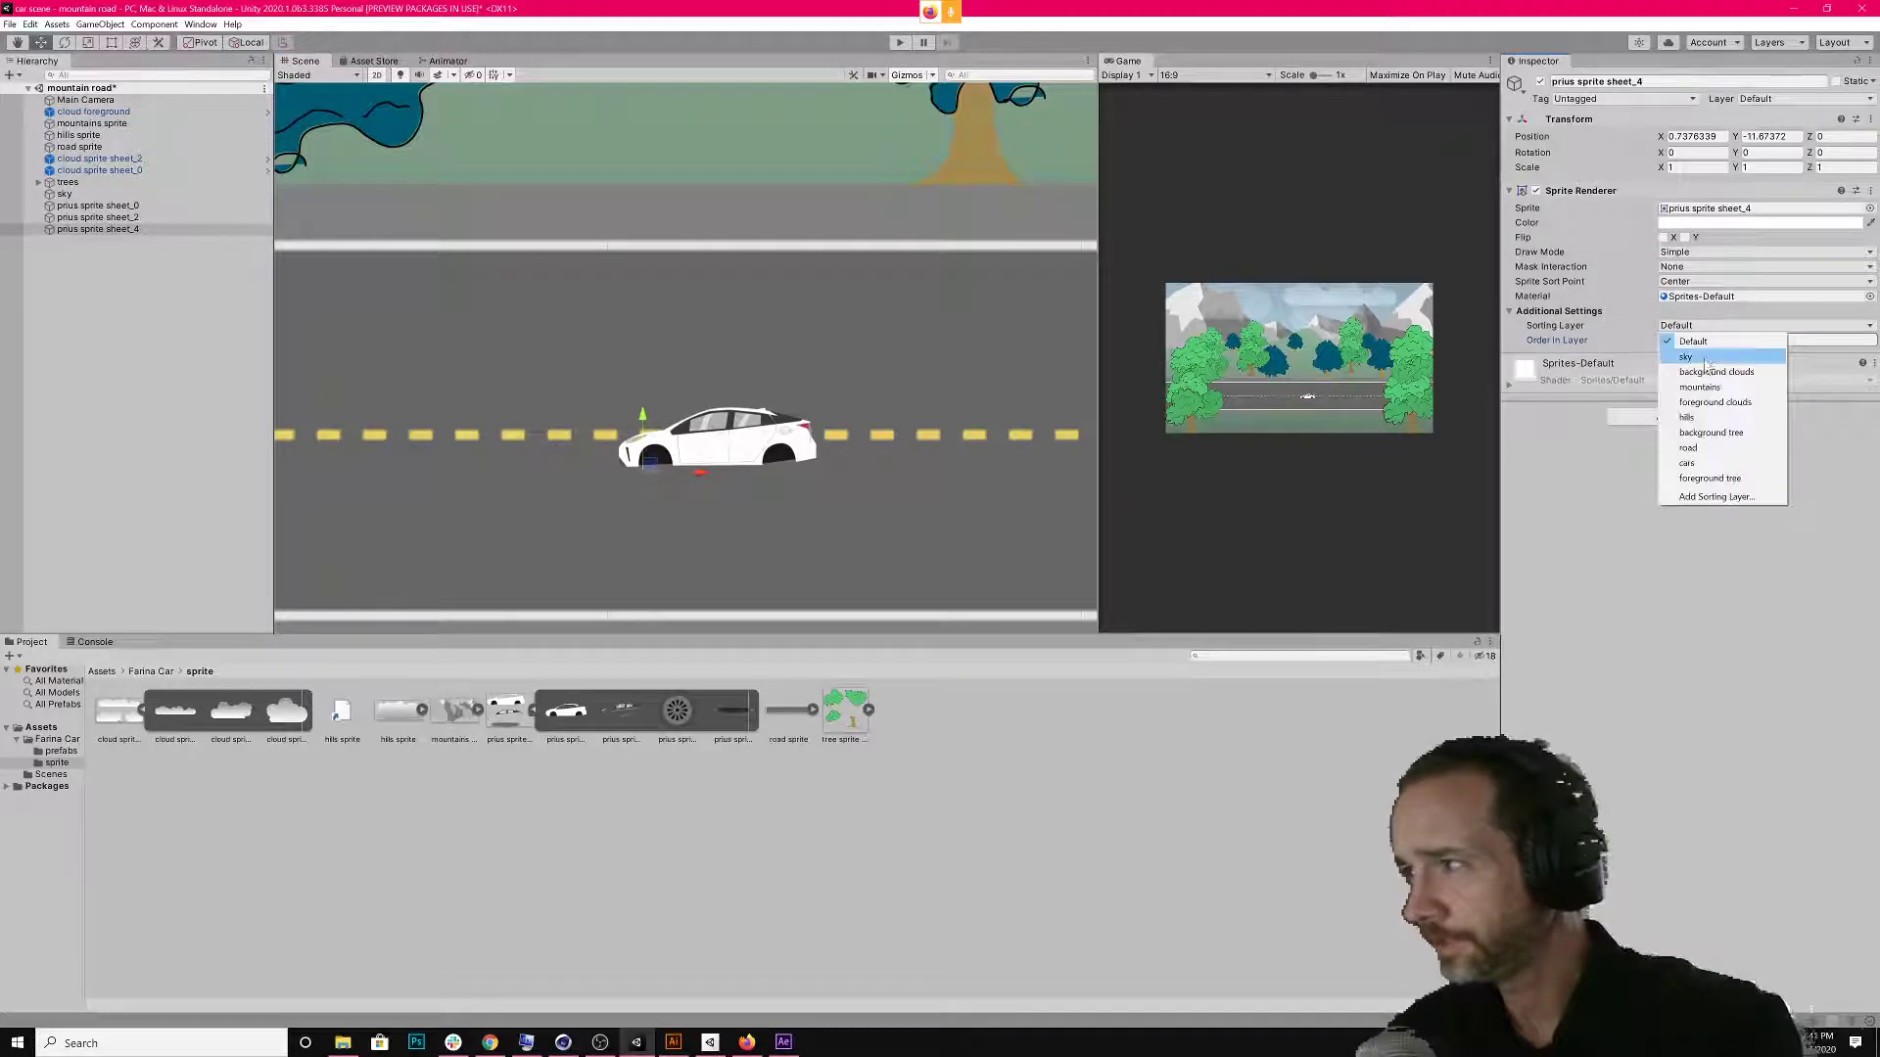
click(1713, 468)
click(1667, 340)
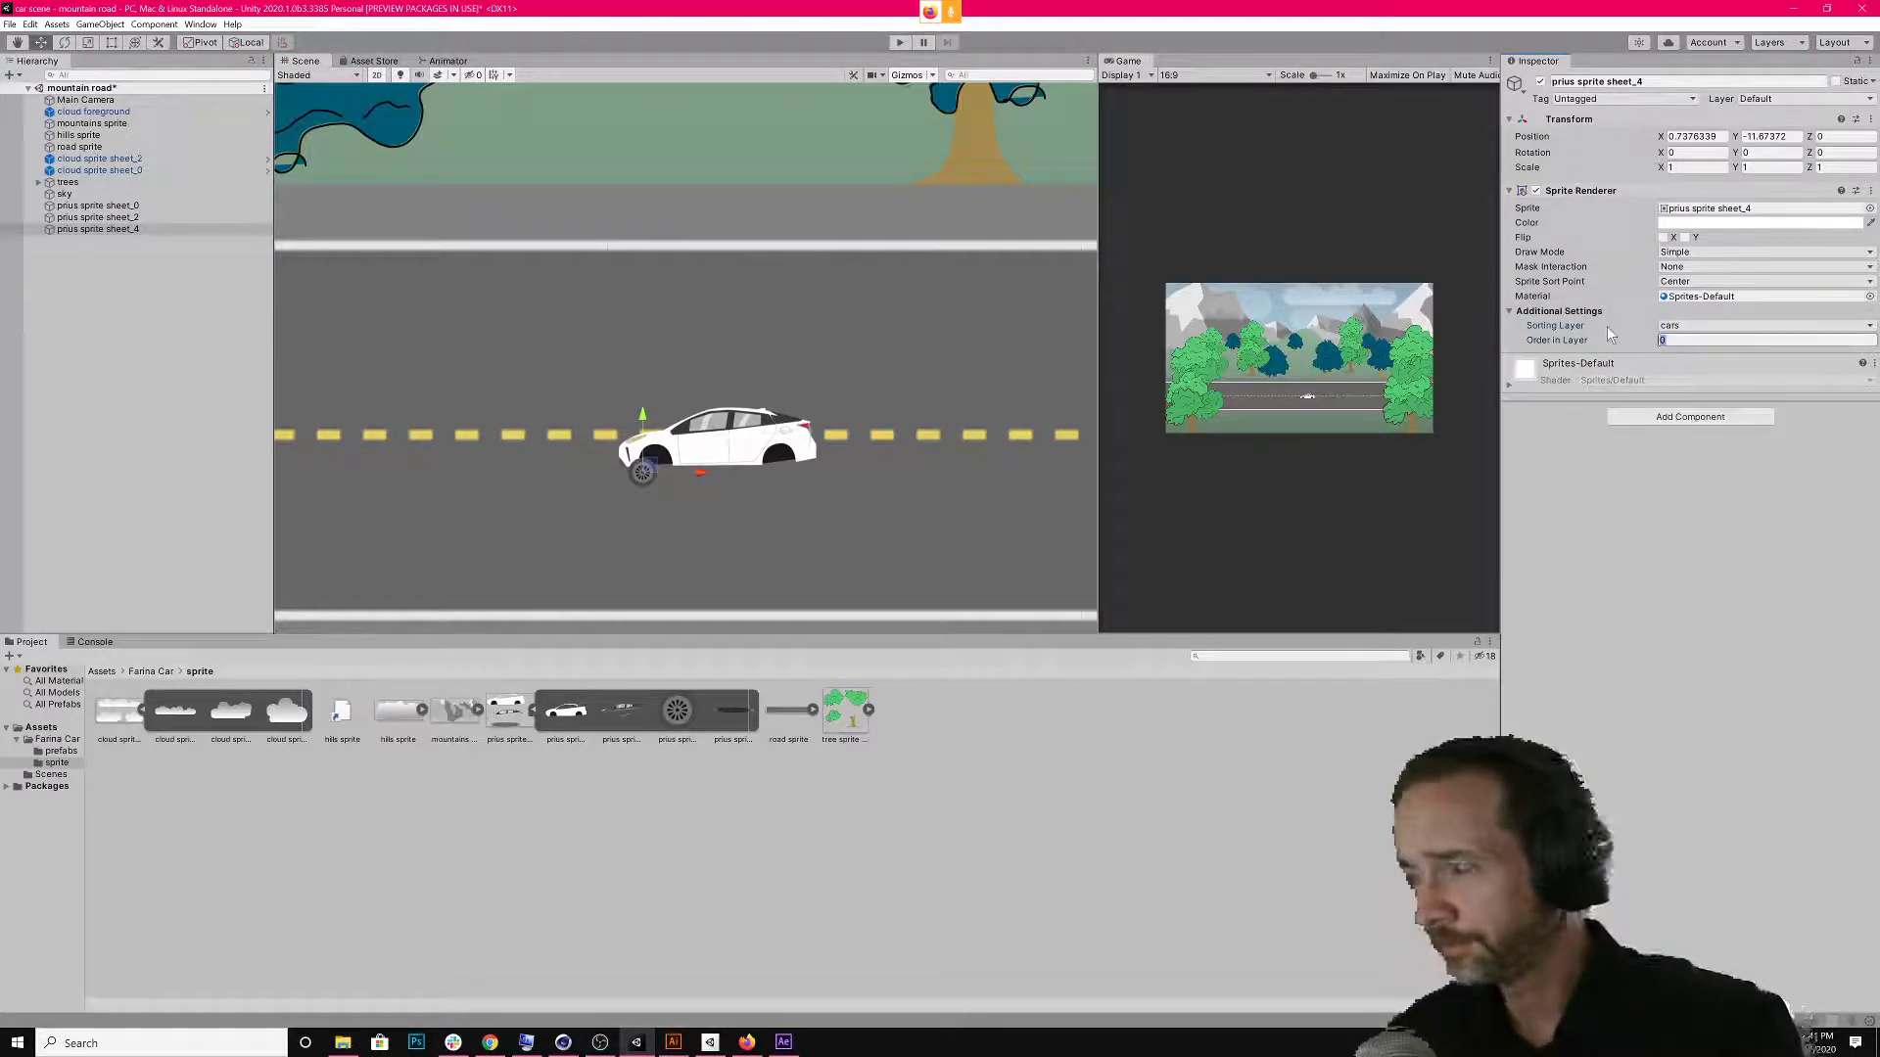
text(2)
drag(701, 473, 654, 419)
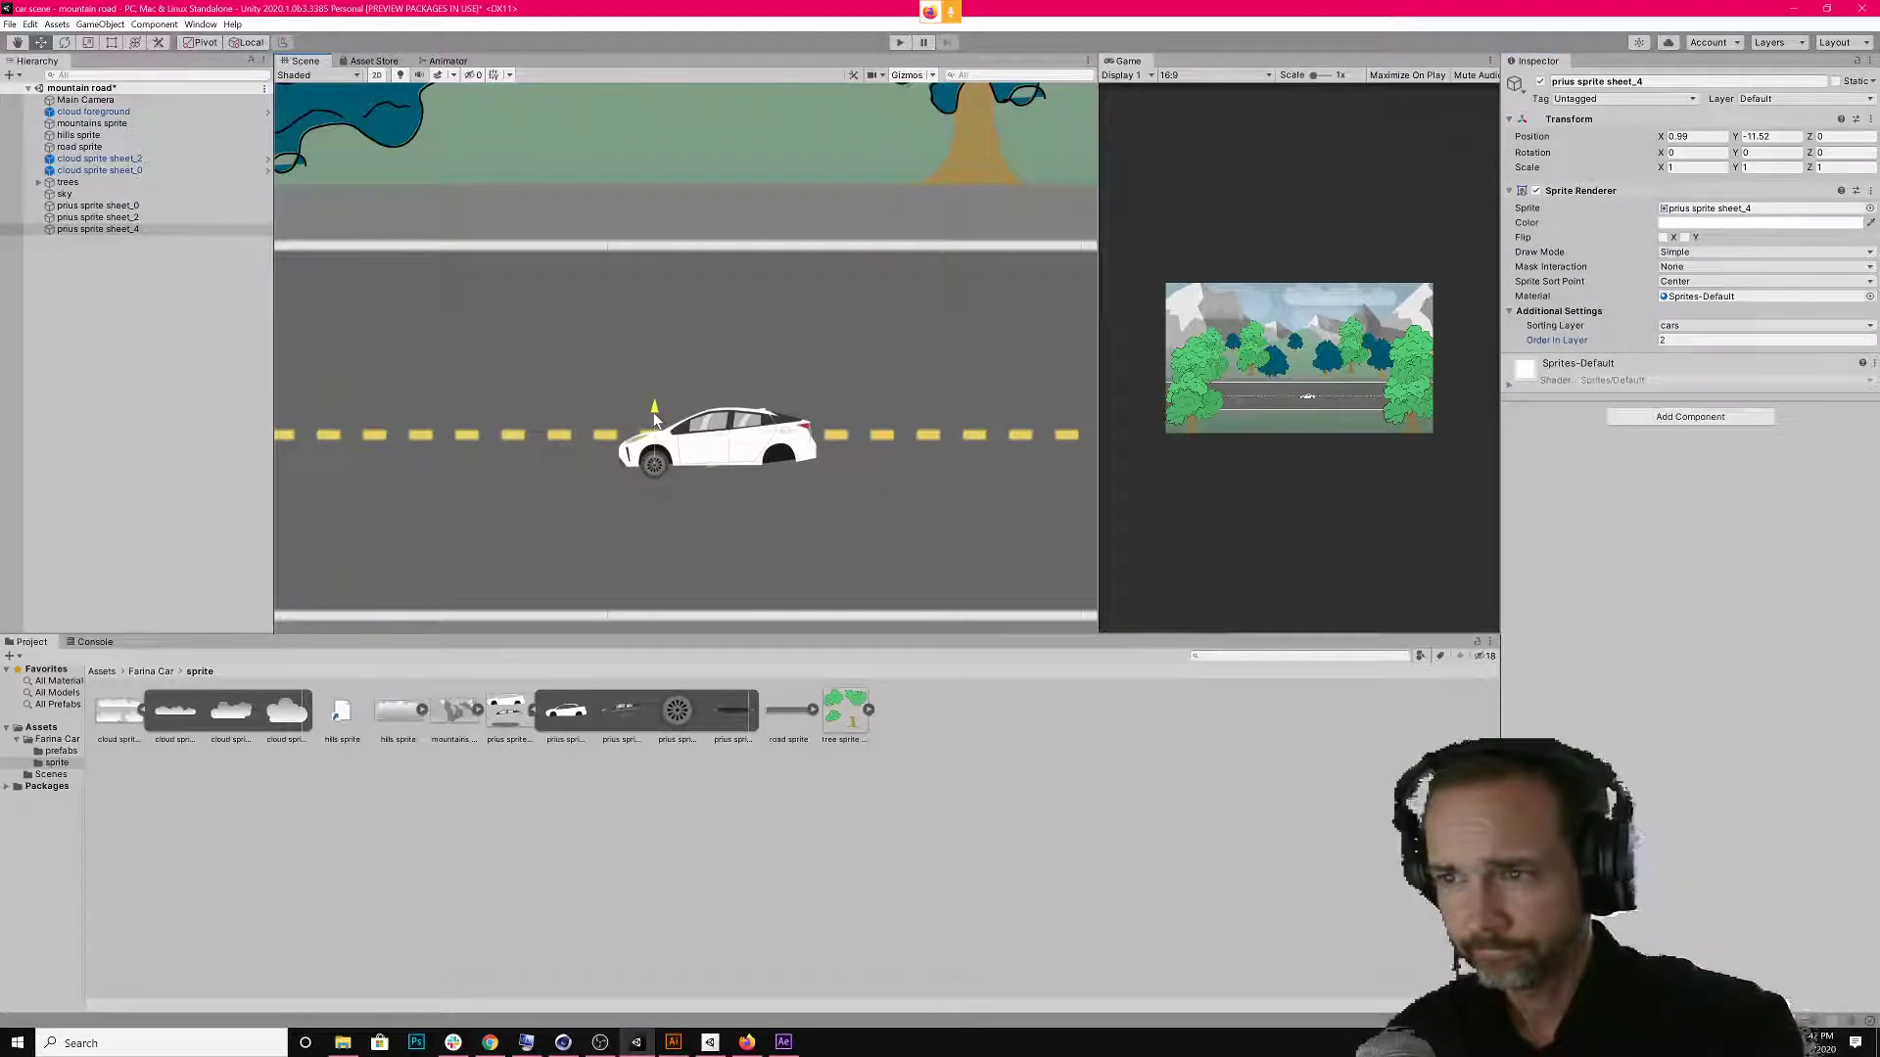
Rename the placed wheel object as front wheel.
click(112, 233)
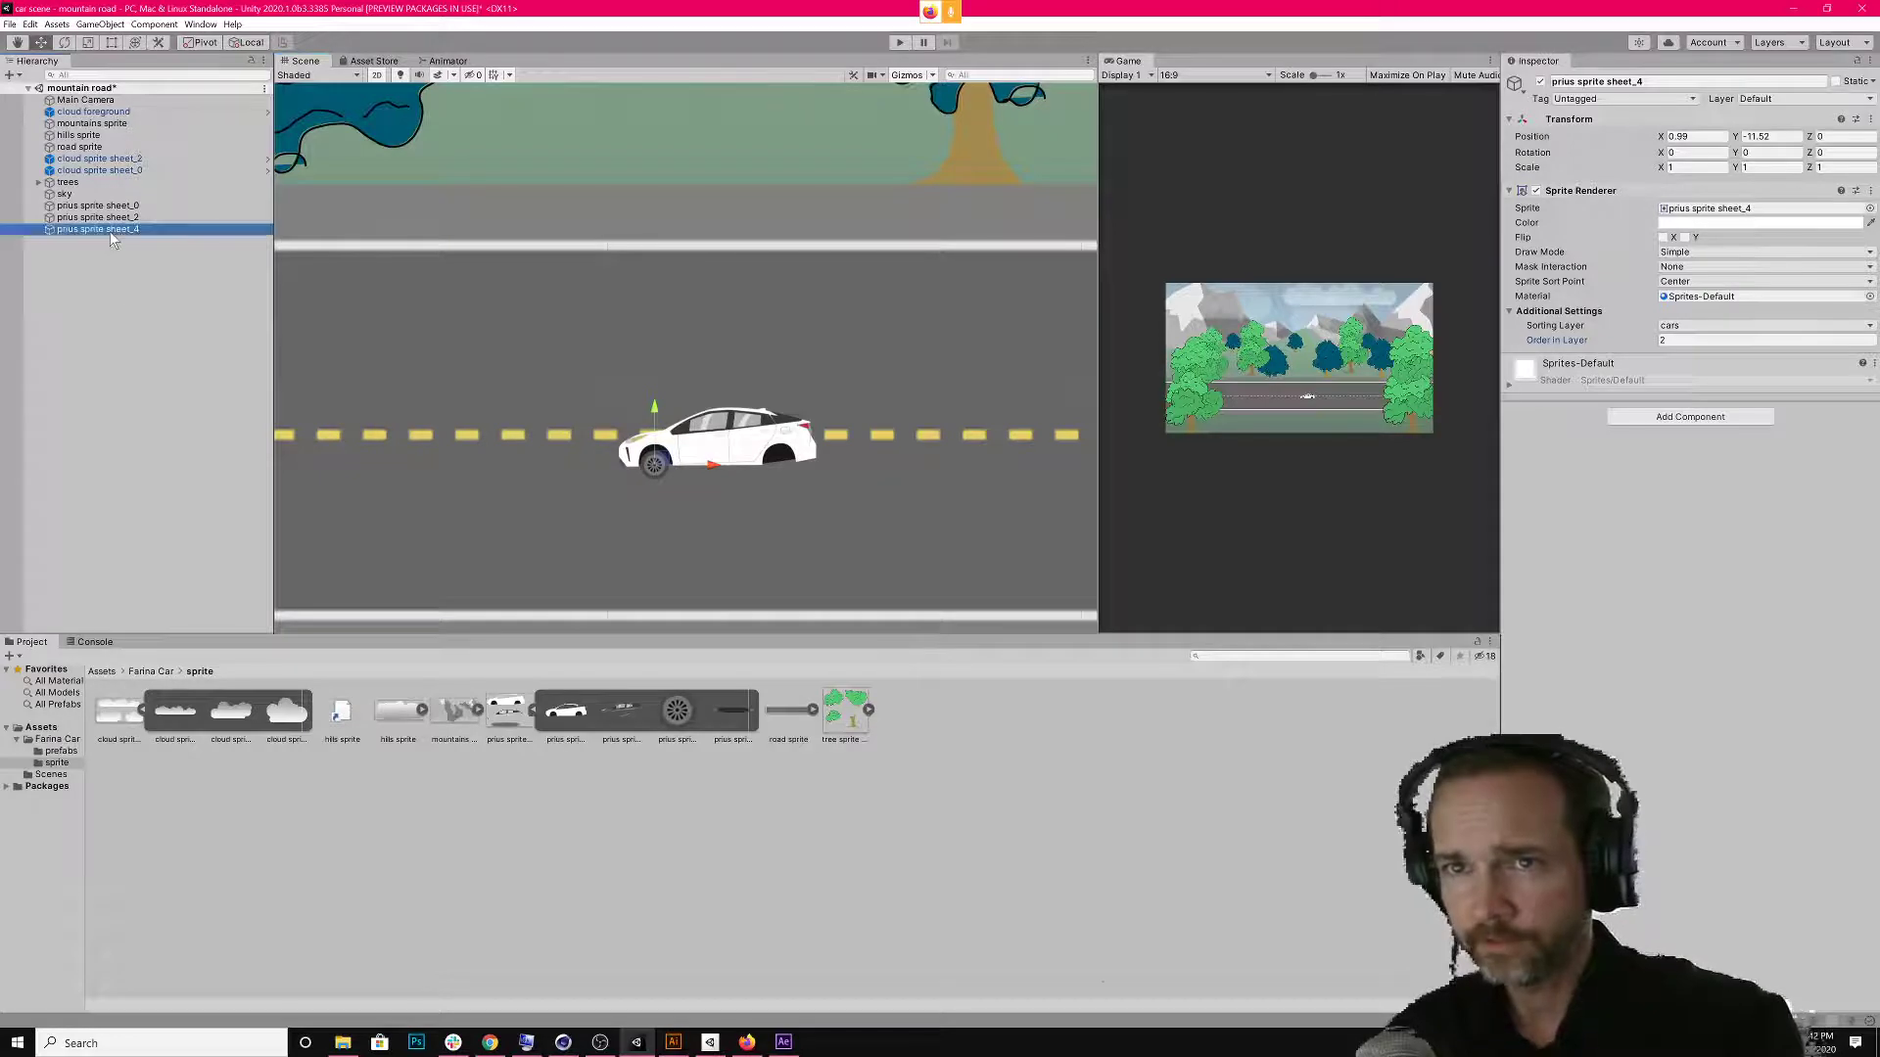
click(109, 231)
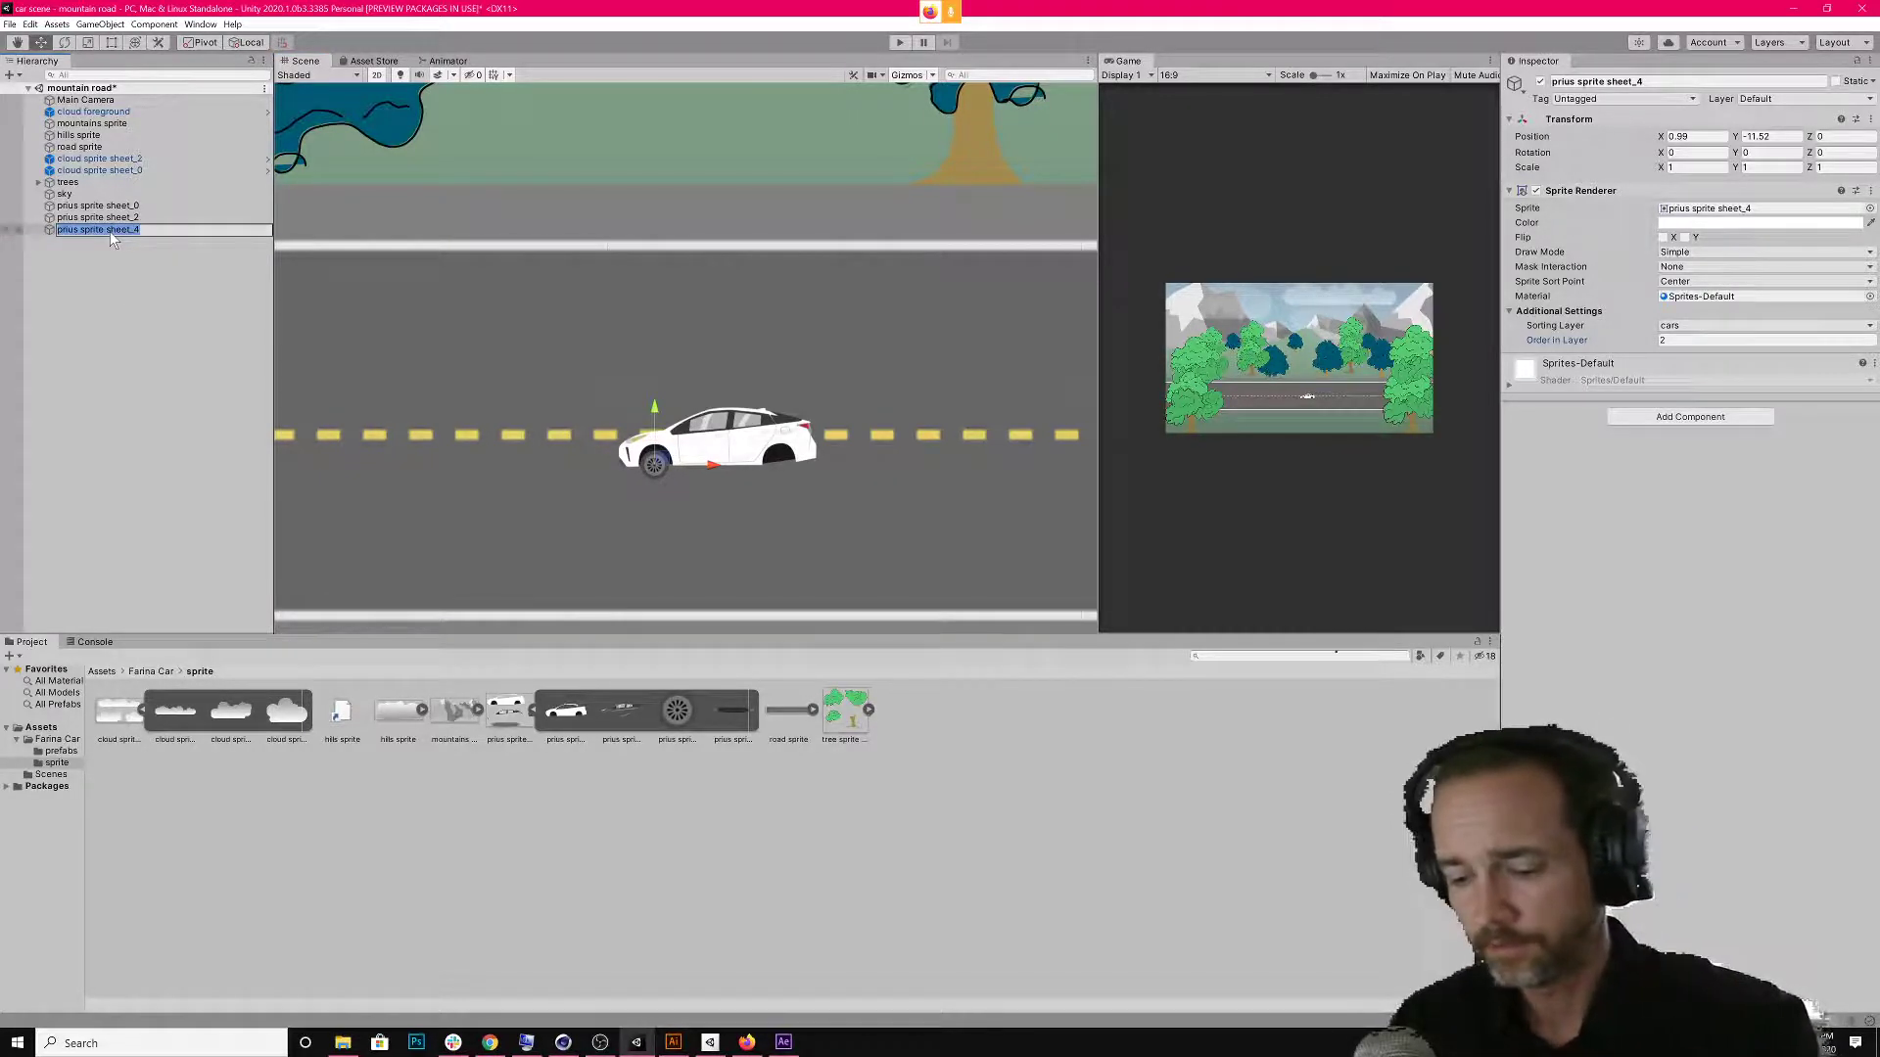
text(front whee)
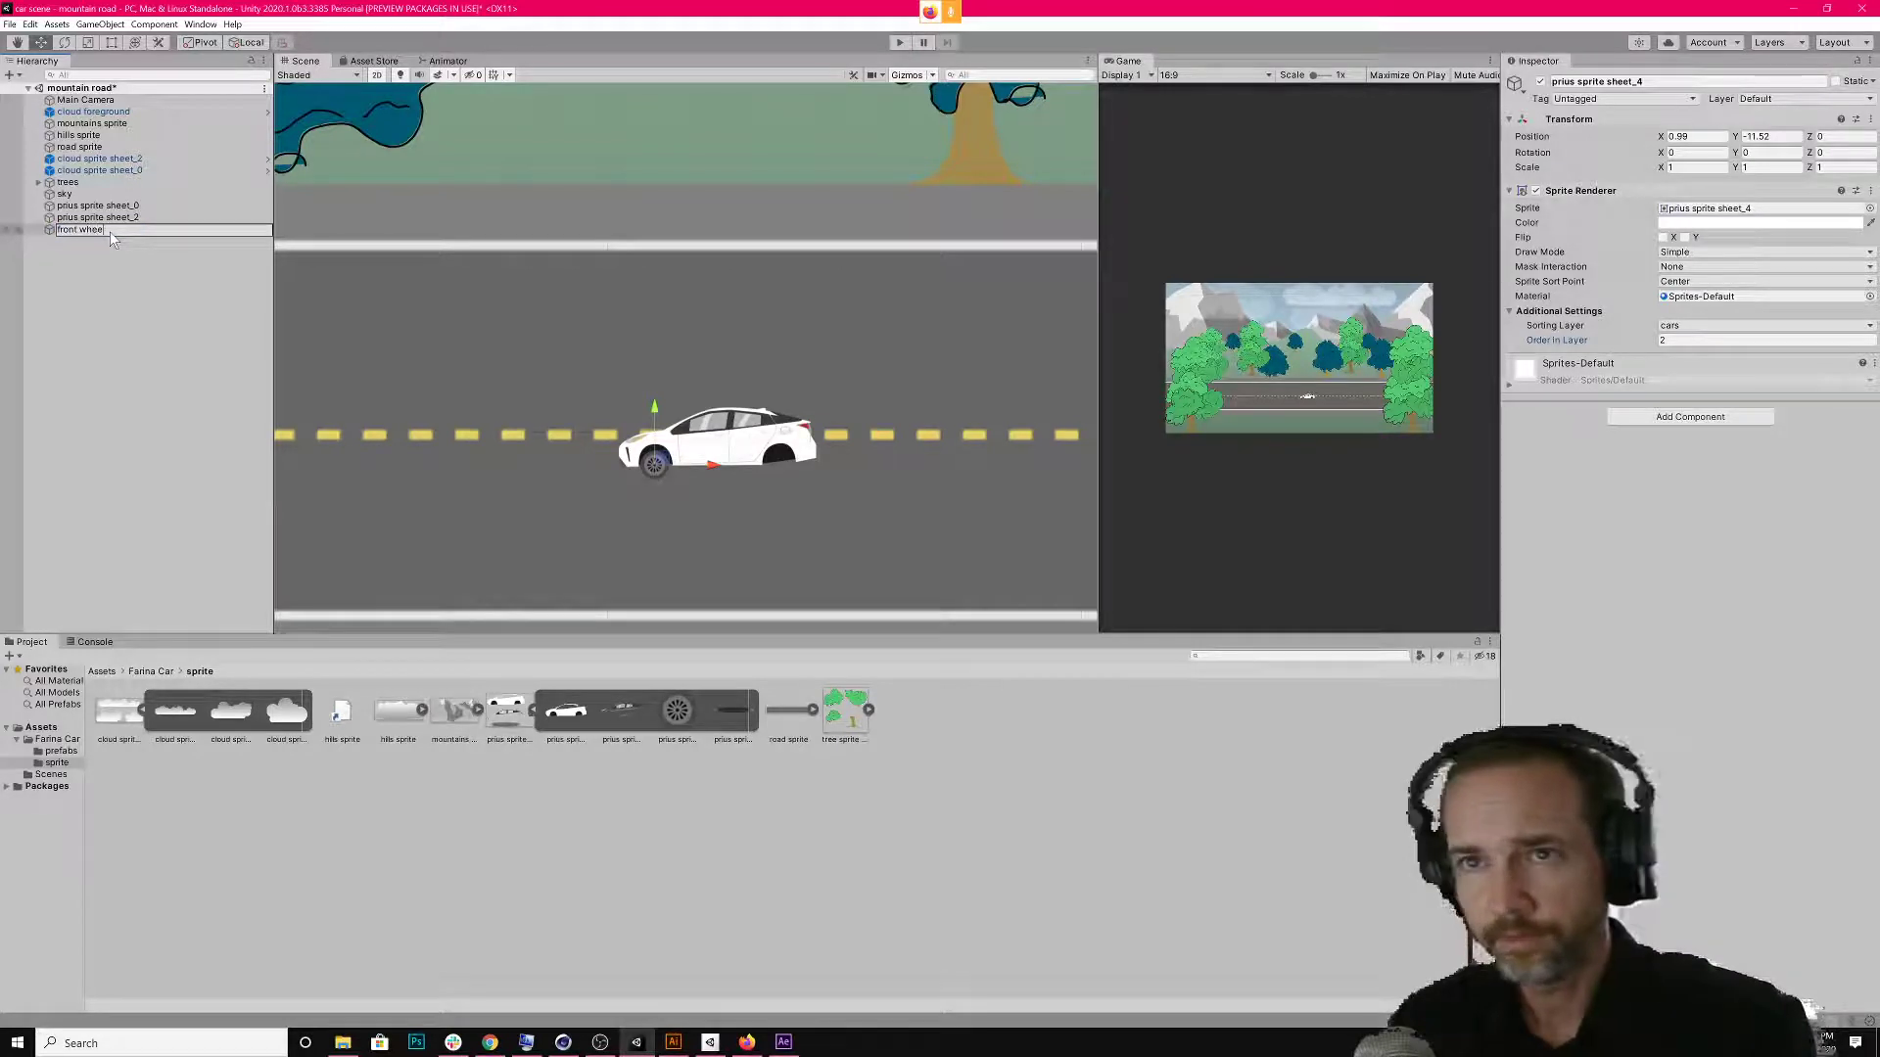
text(l)
key(Return)
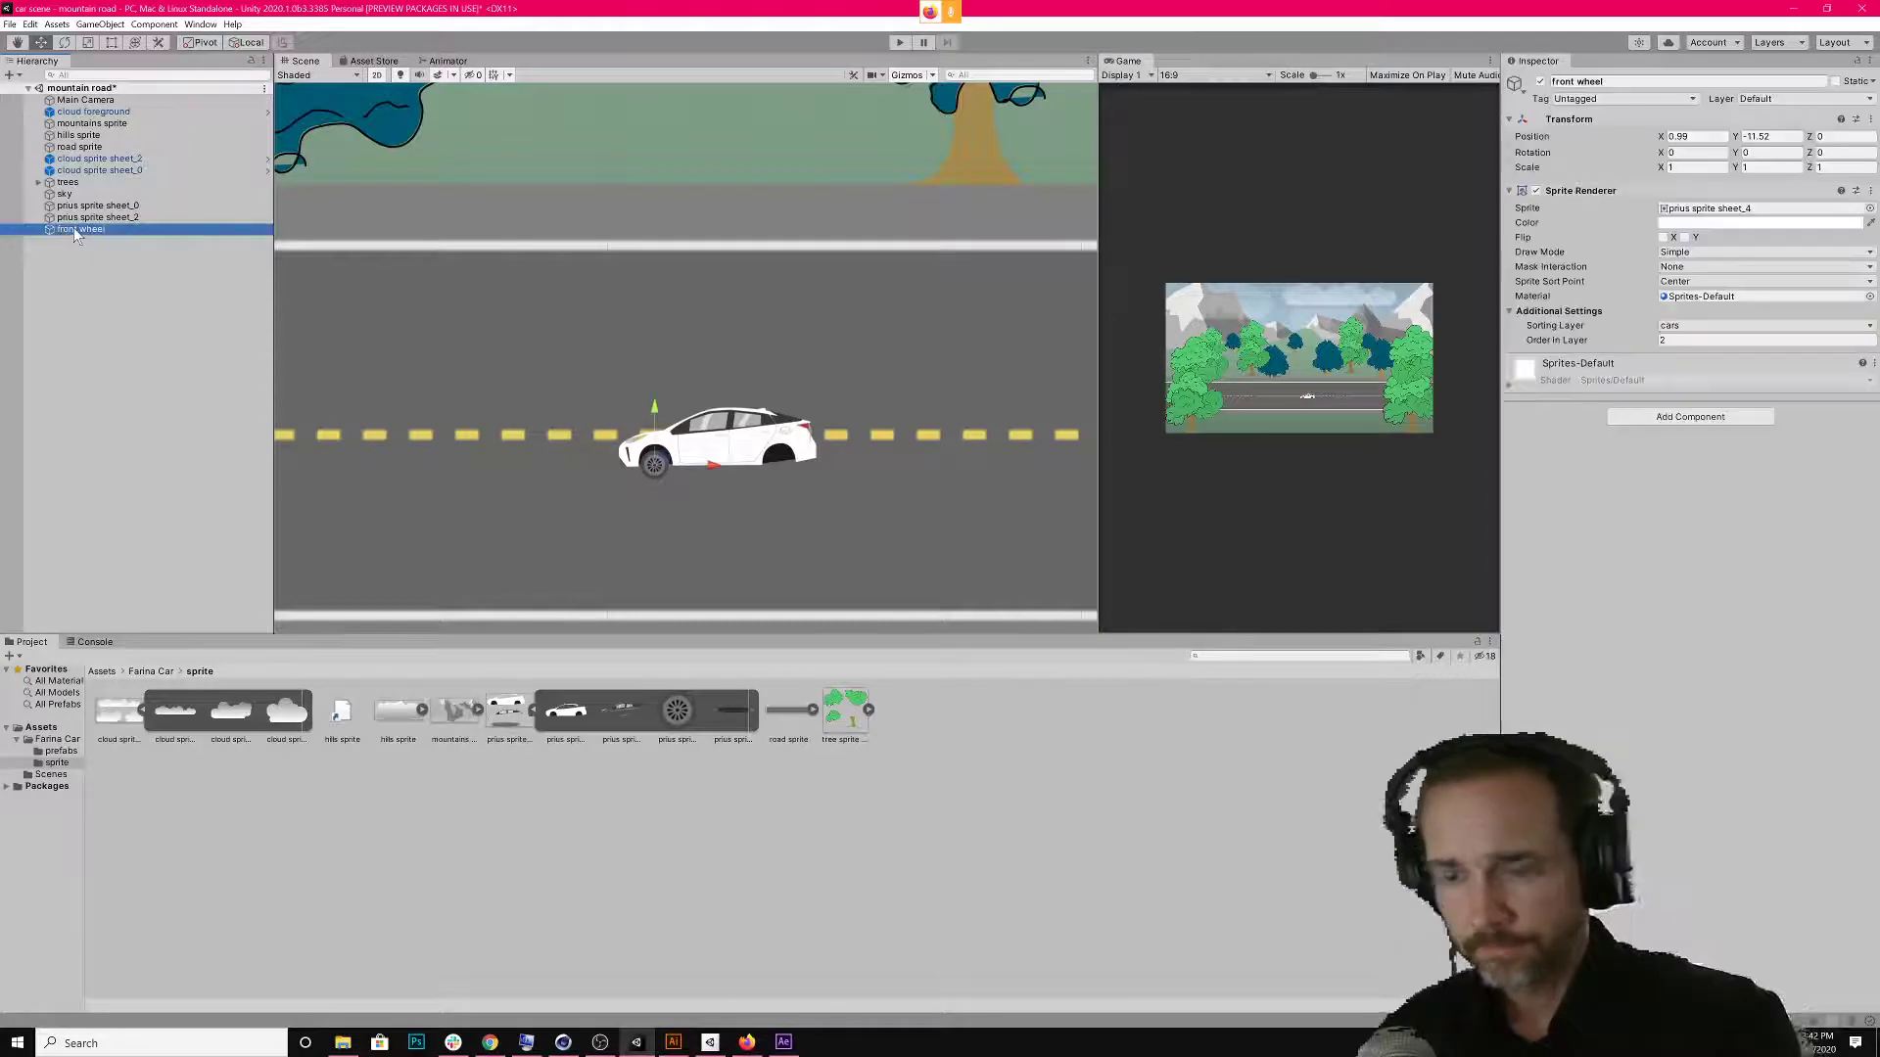
Duplicate the front wheel and move the copy horizontally into the rear wheel arch at X 3.63.
key(ctrl+v)
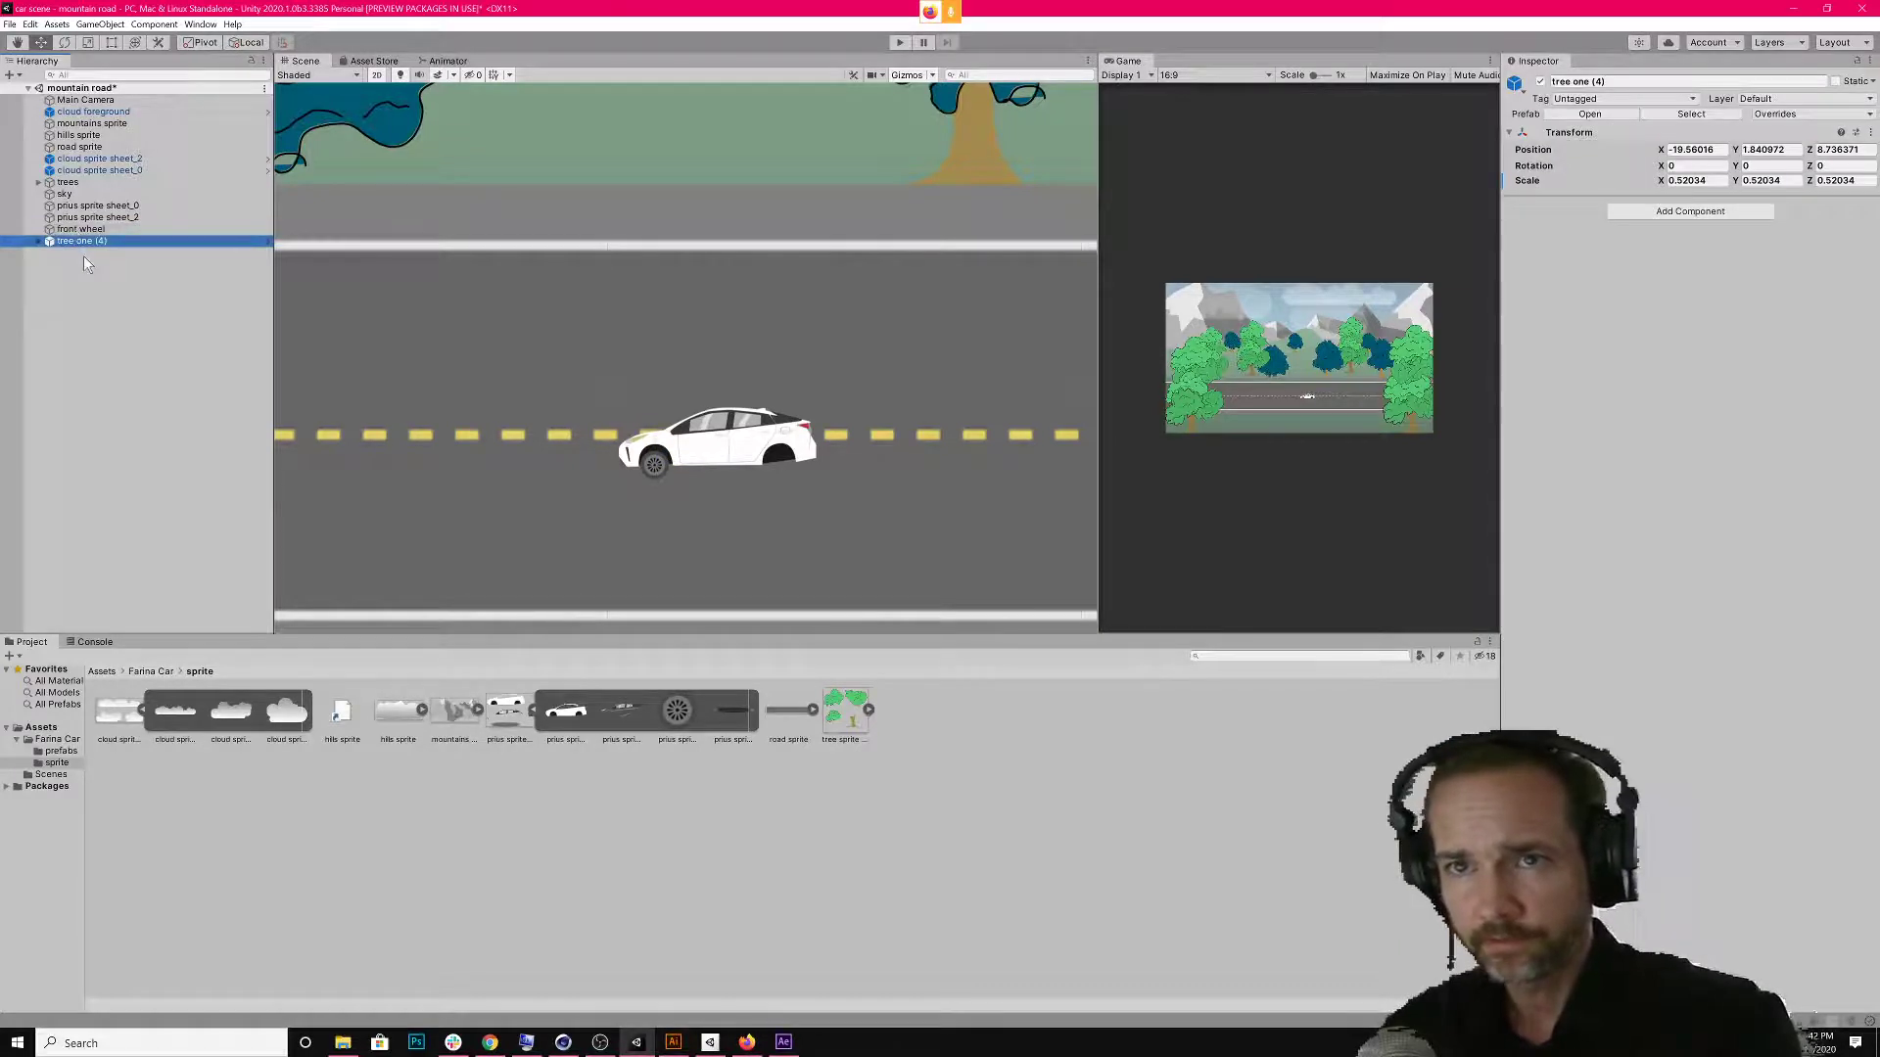
key(ctrl+z)
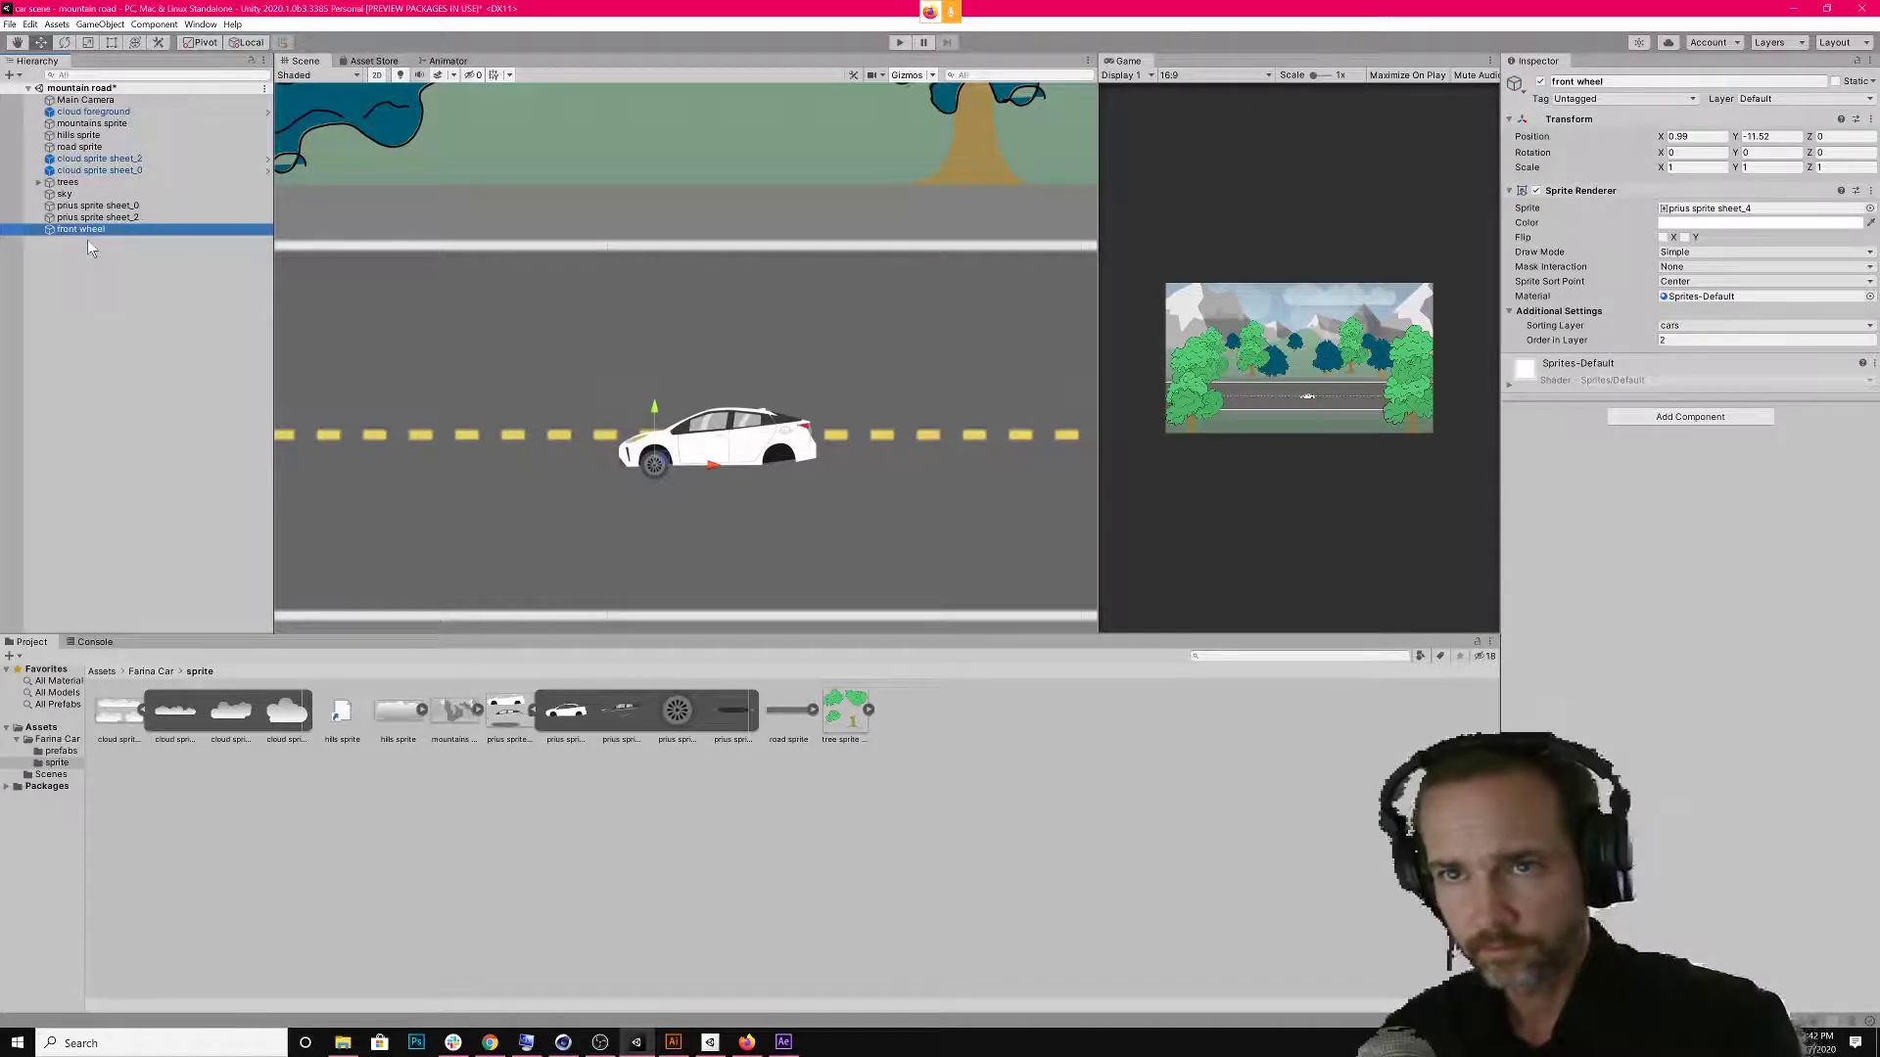
key(ctrl+d)
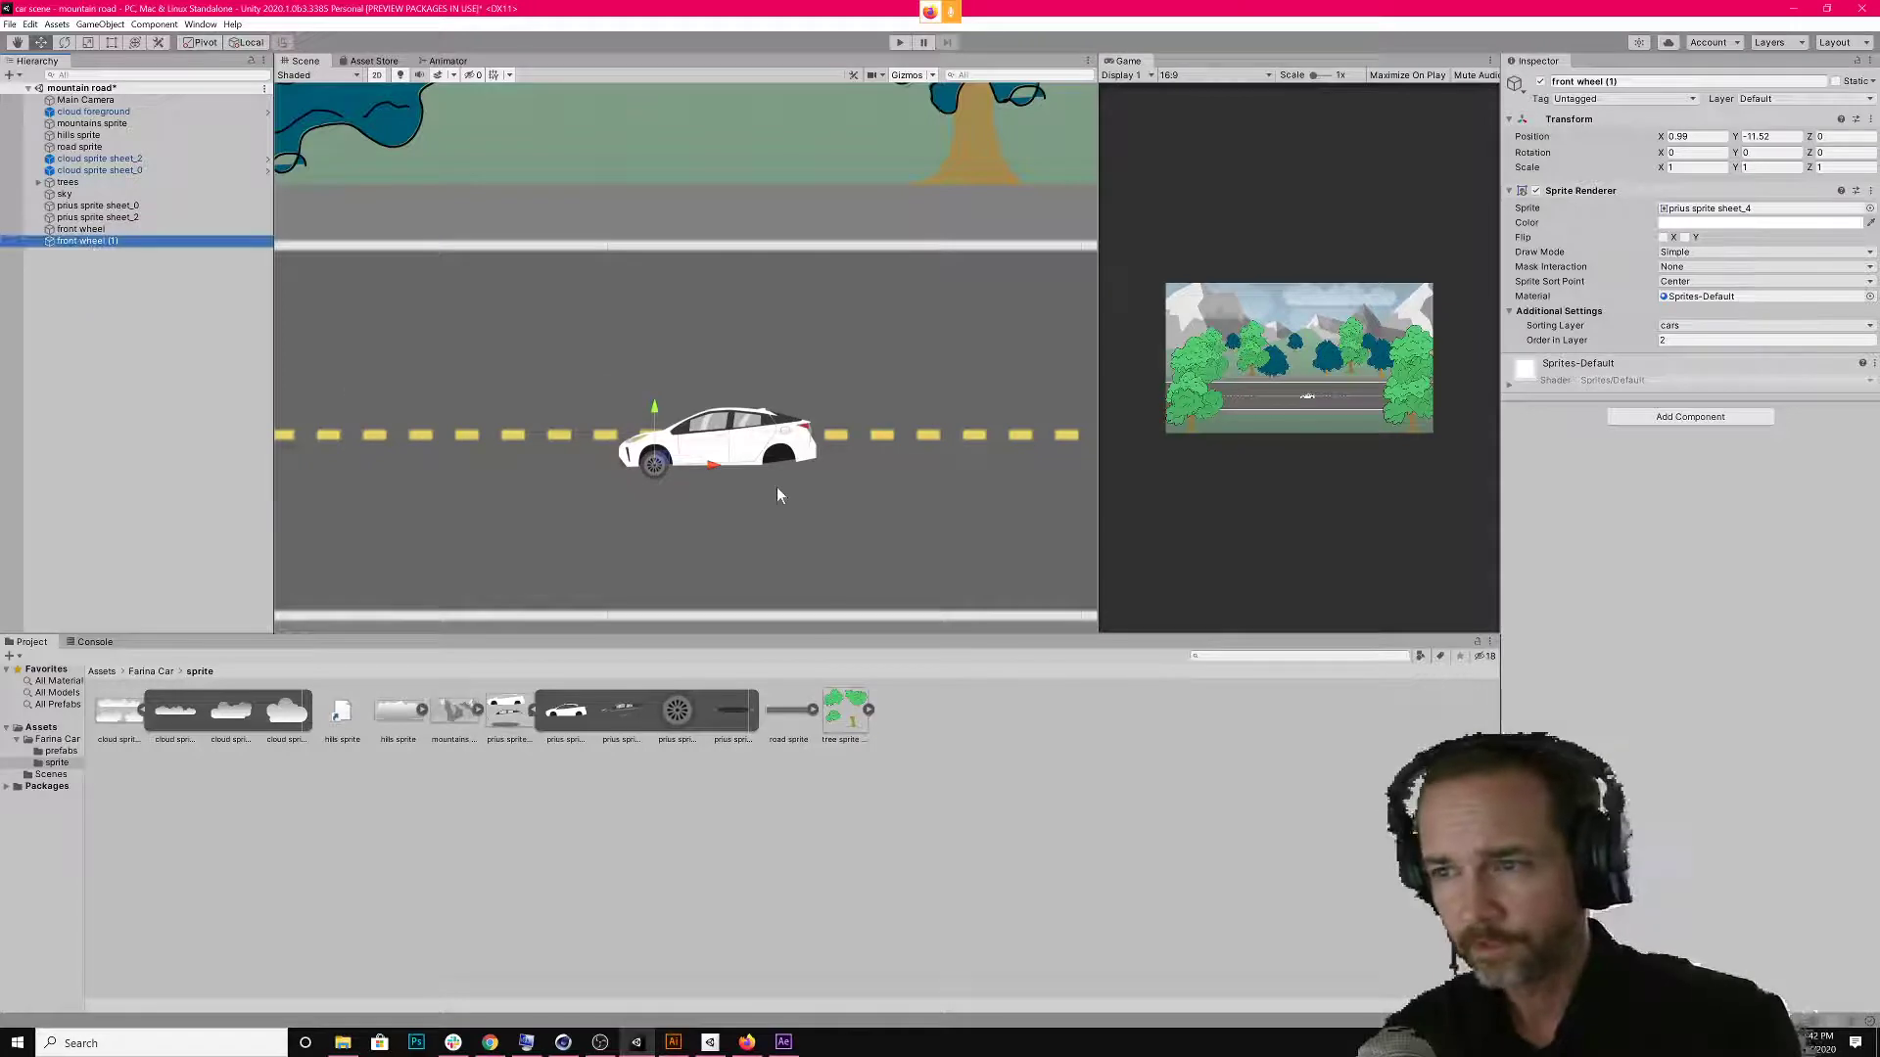
drag(714, 467, 837, 462)
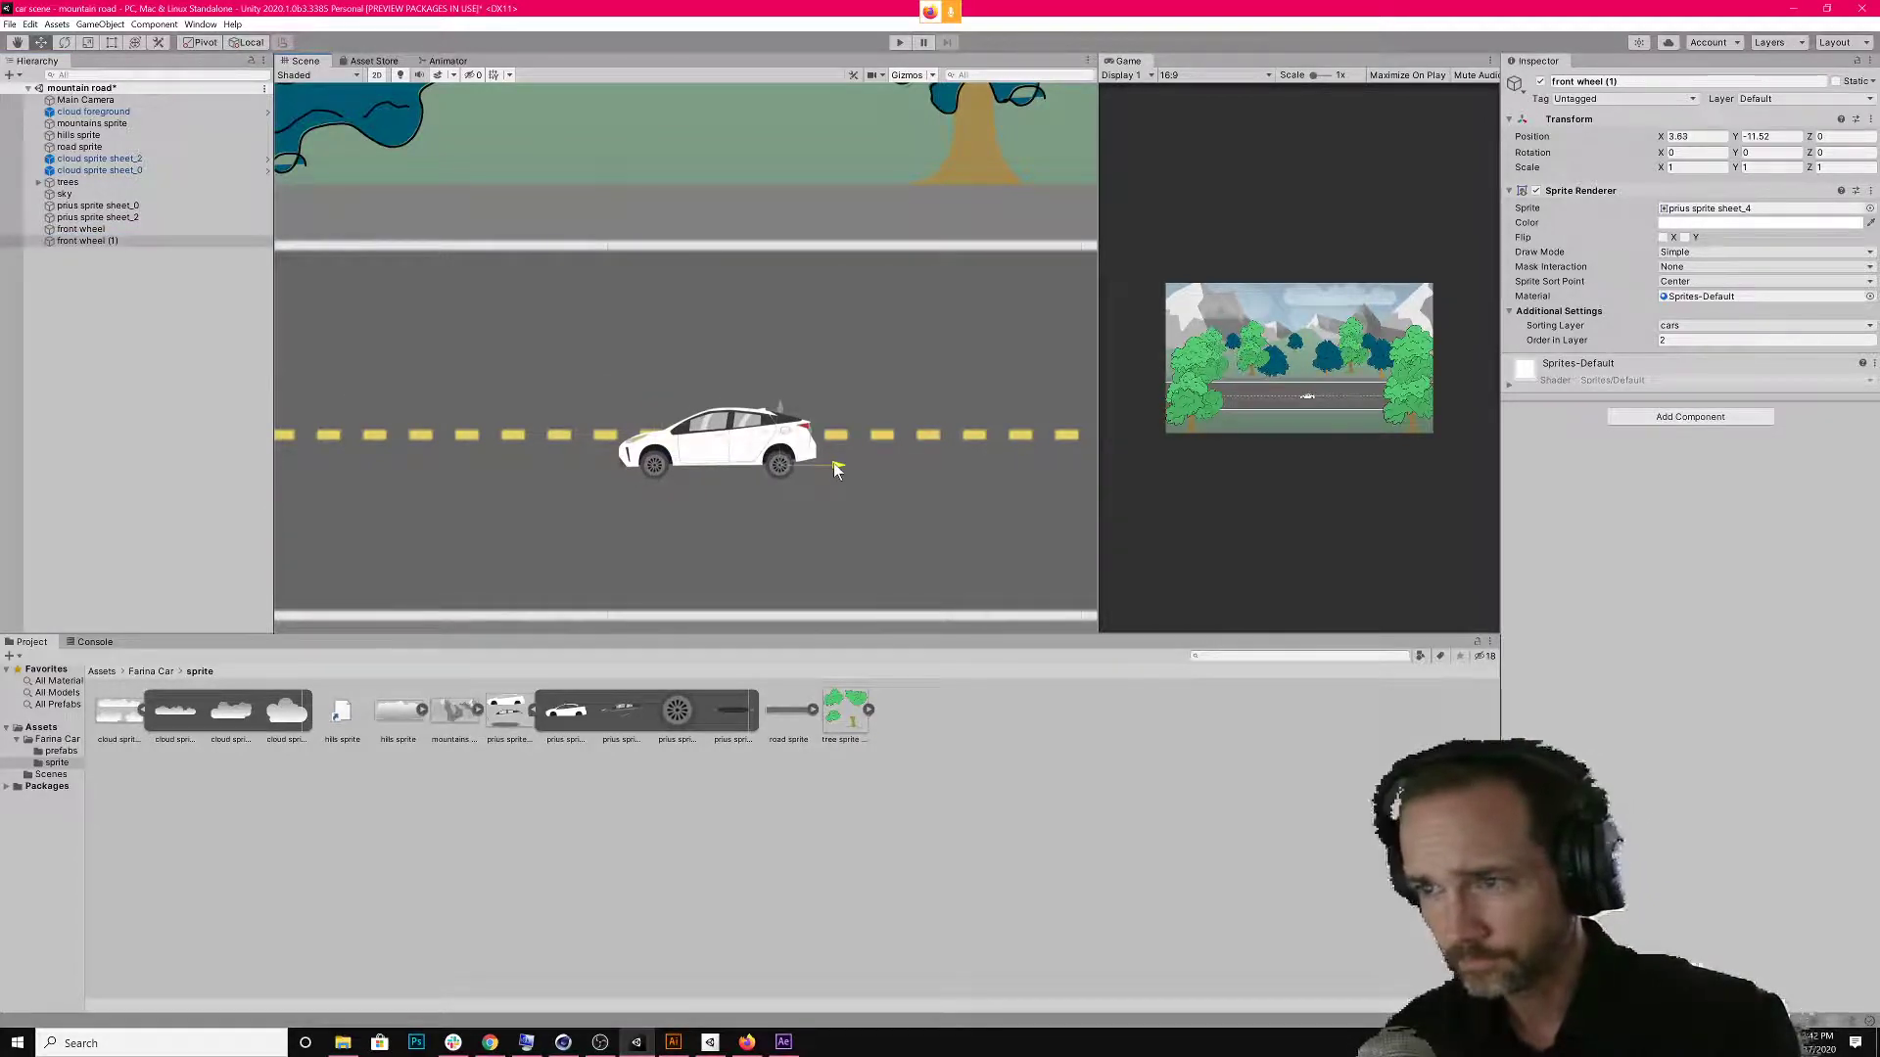
Rename the duplicated wheel object as back wheel.
click(78, 241)
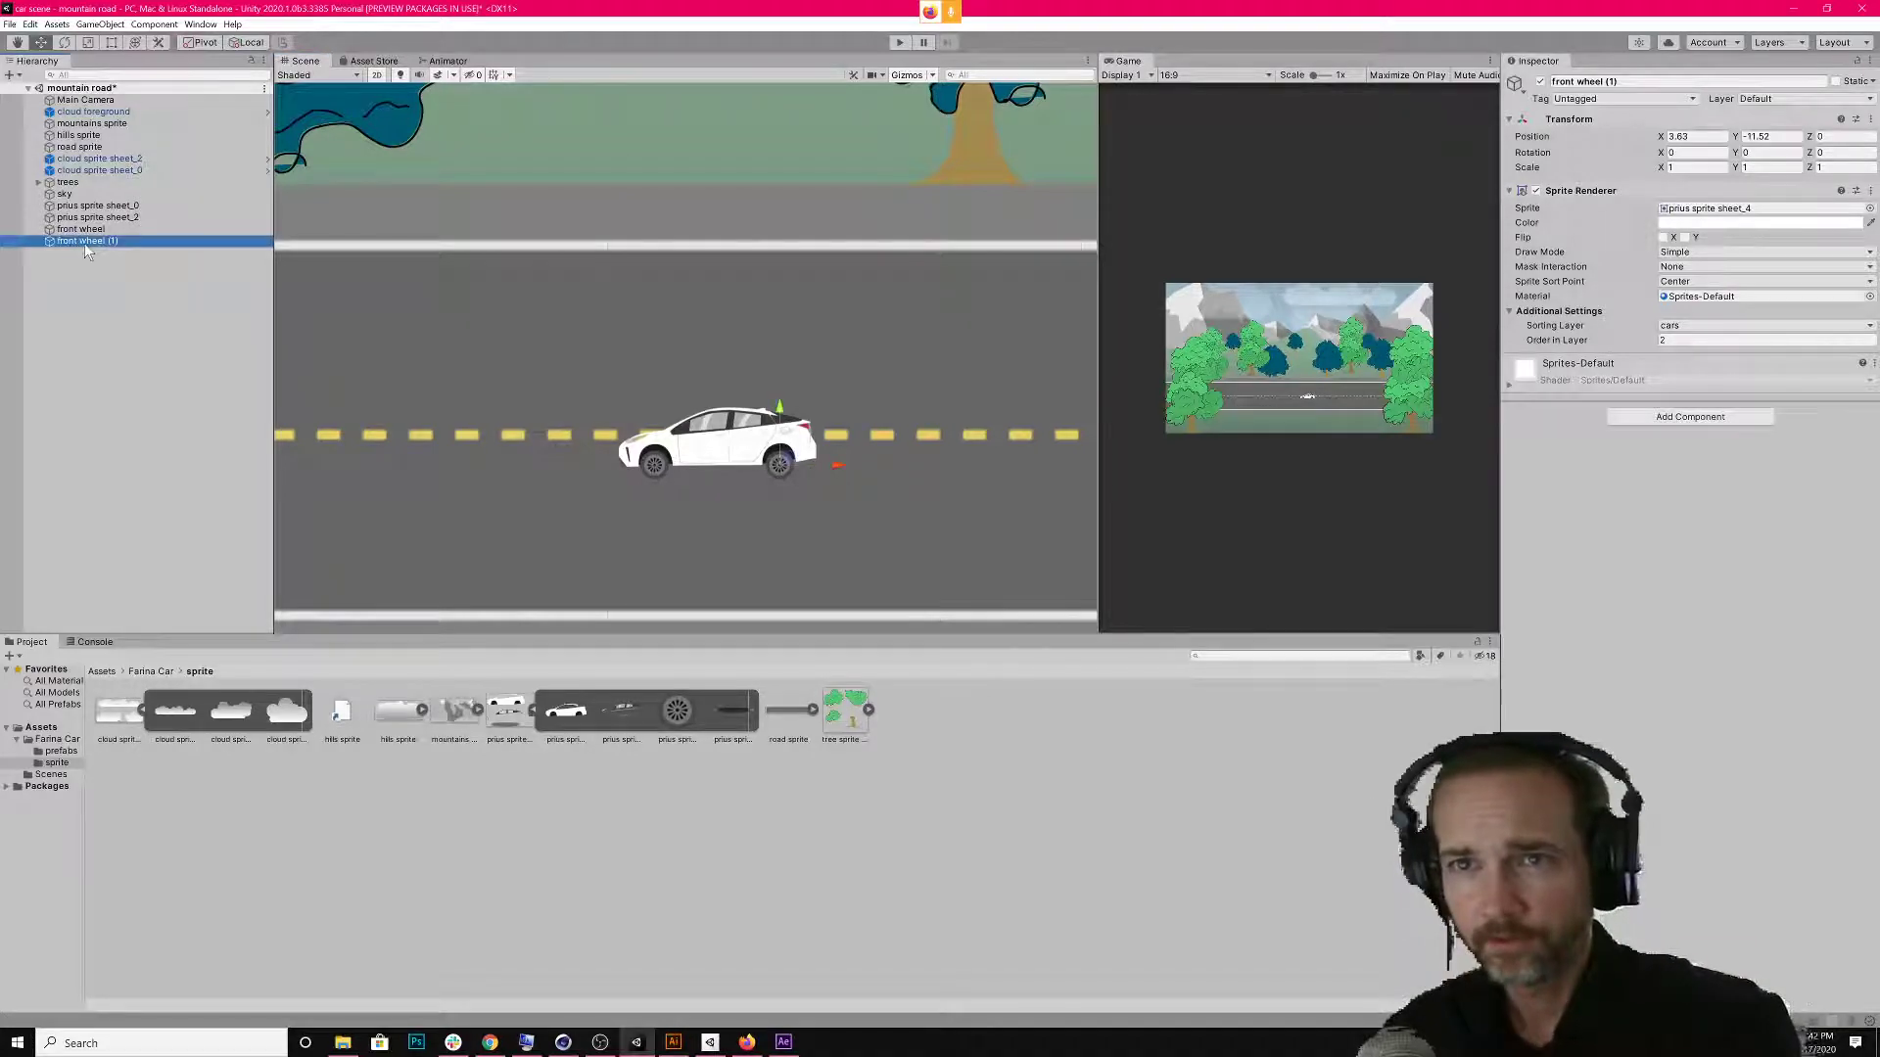
click(84, 243)
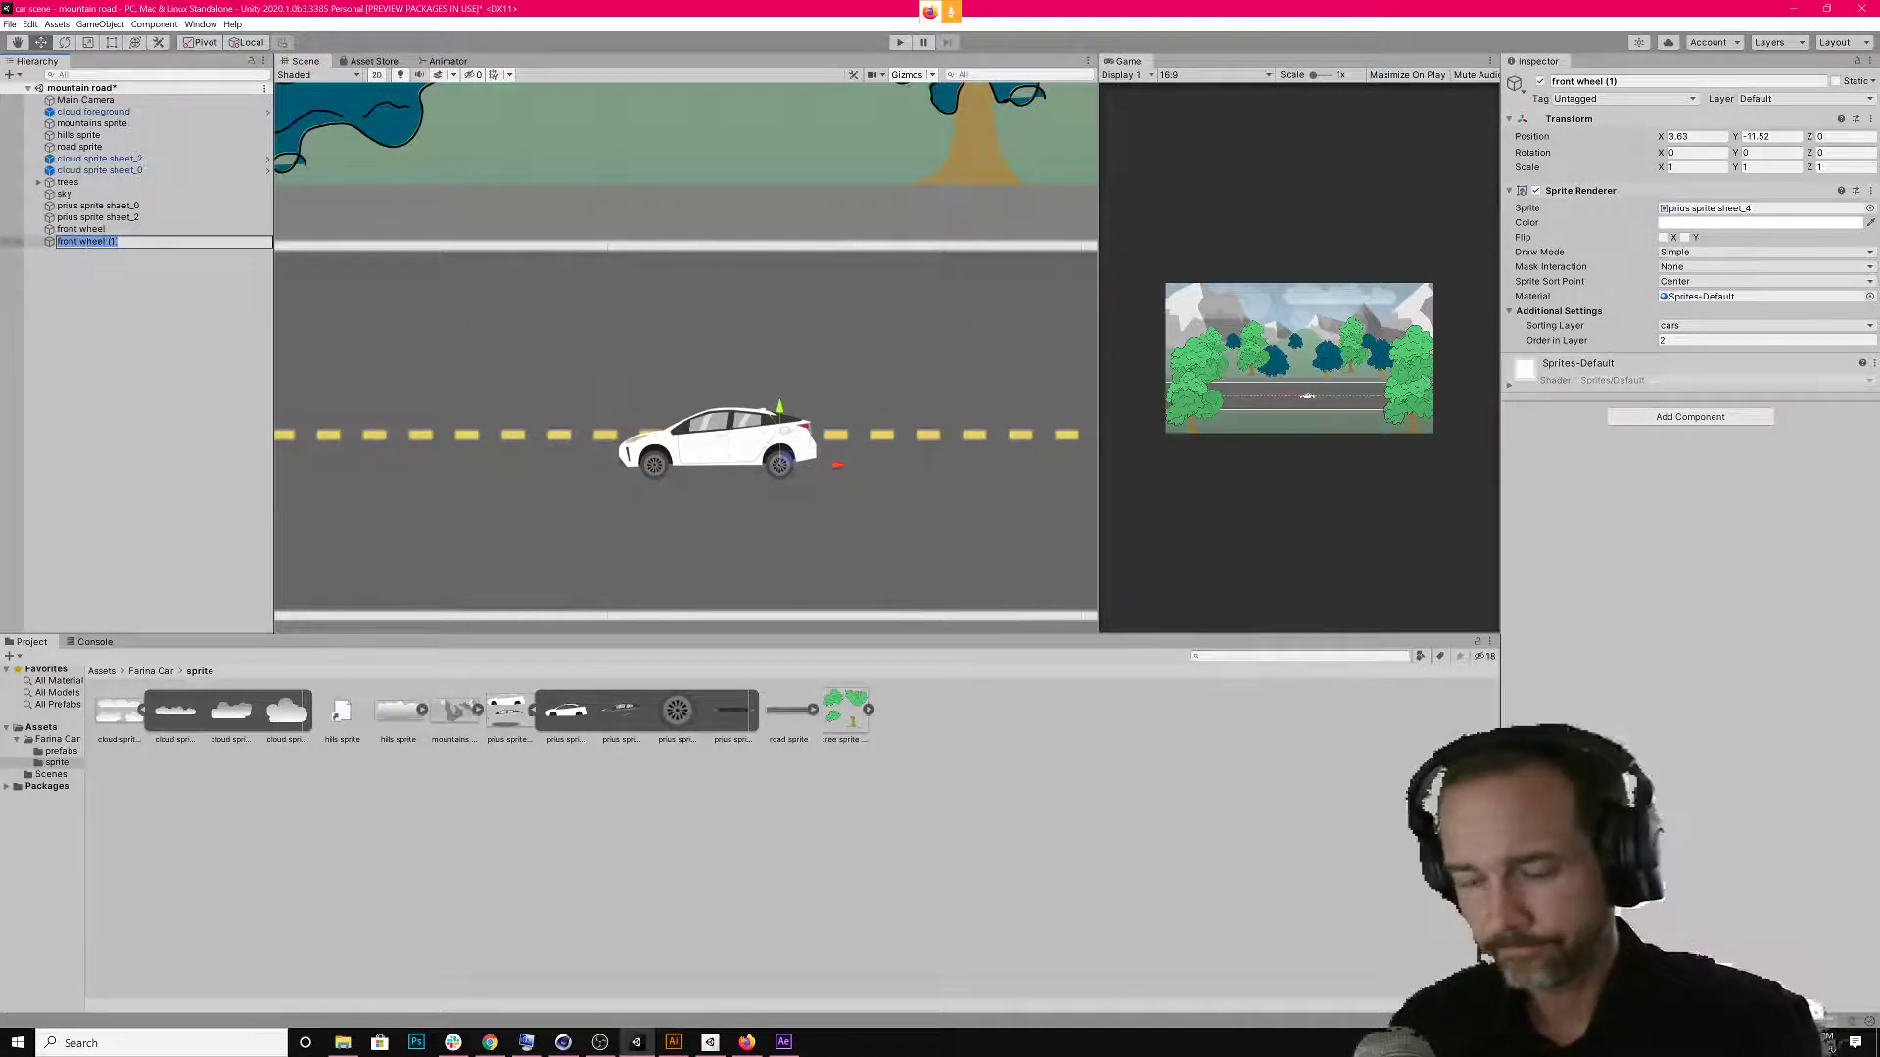
text(back)
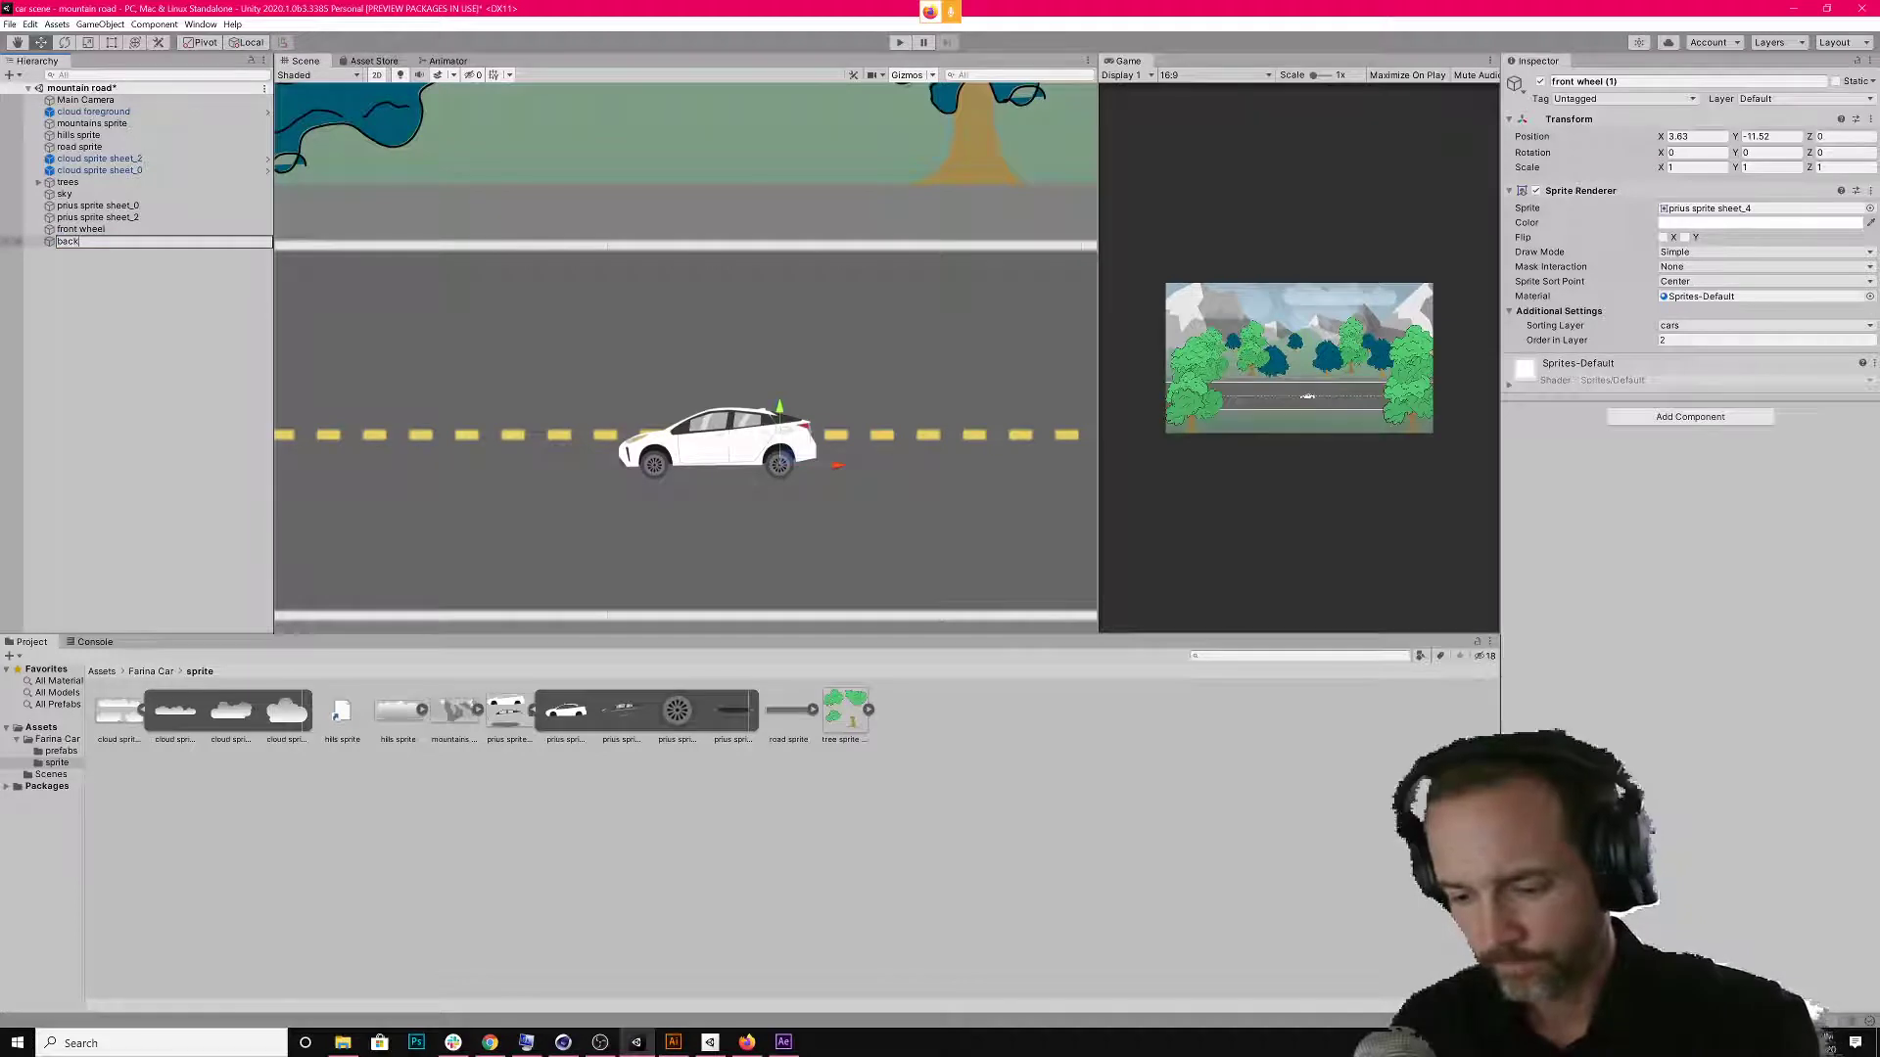
text( wheel)
key(Return)
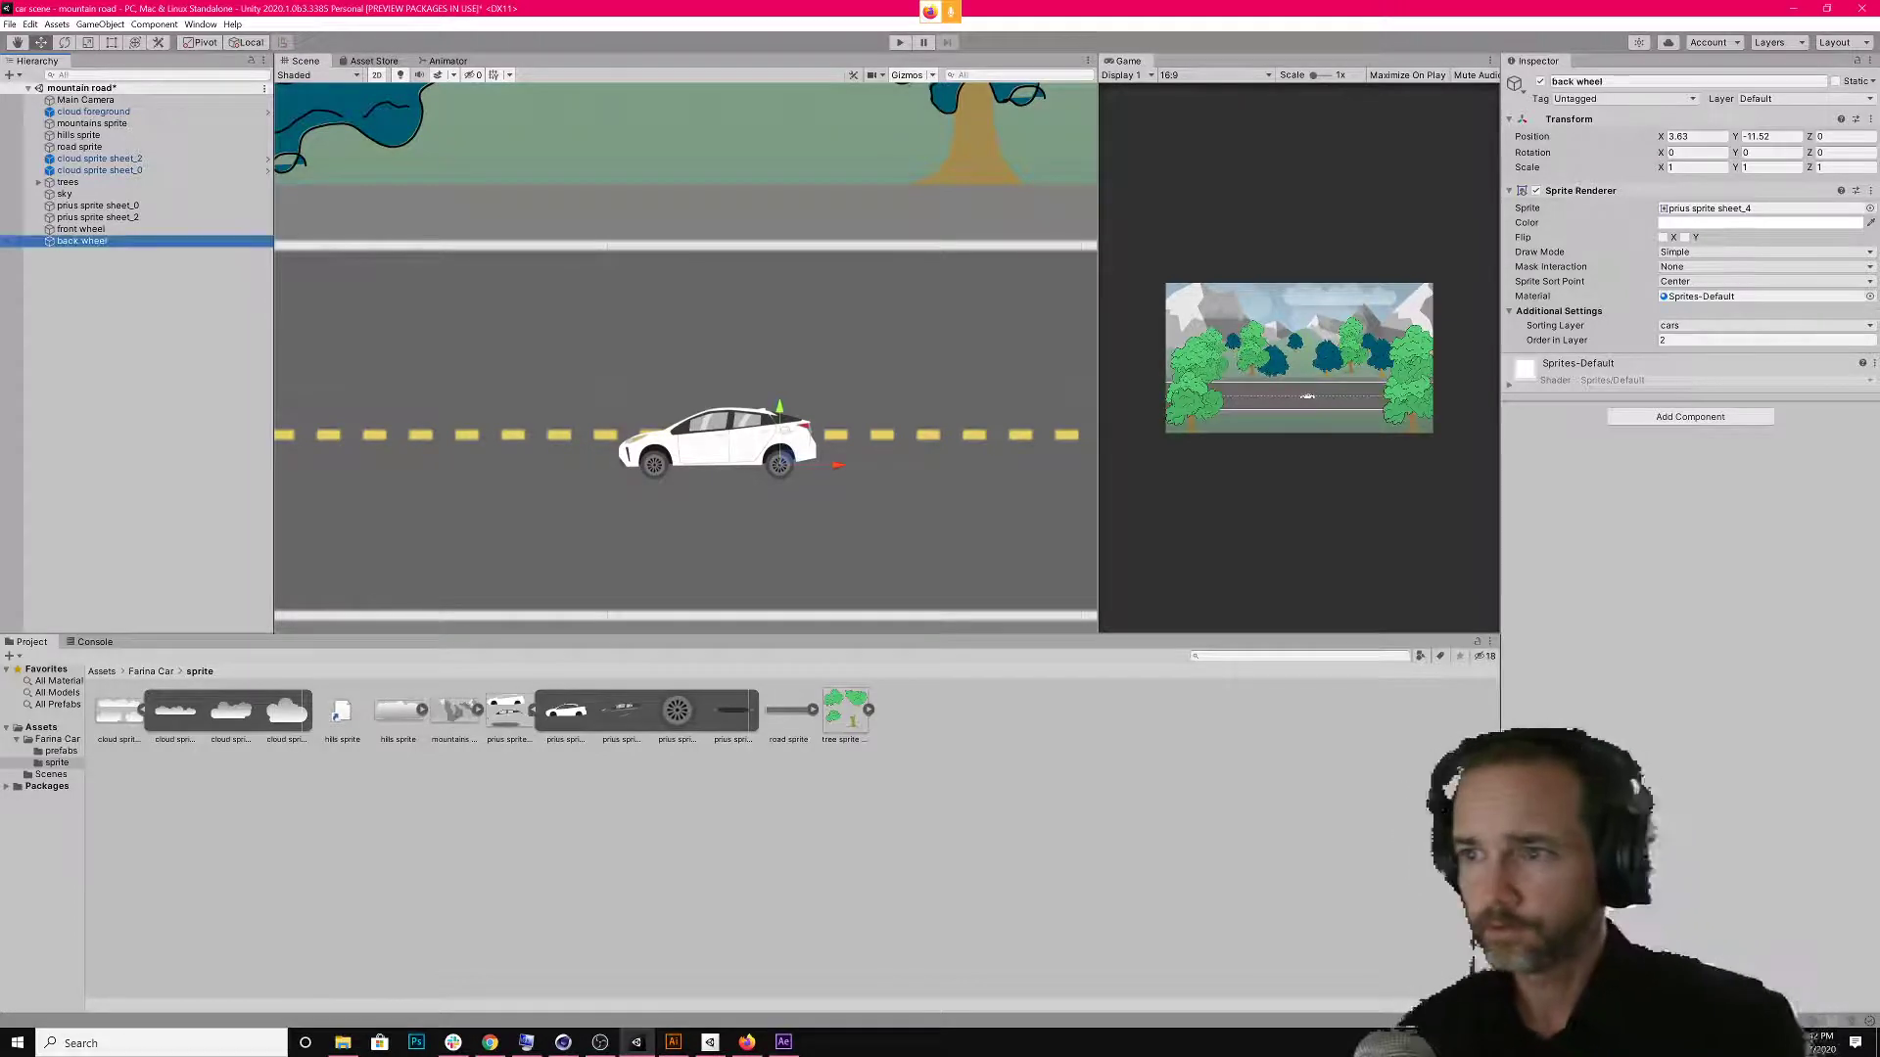
Raise the front and back wheels together to Y position -11.47.
click(661, 468)
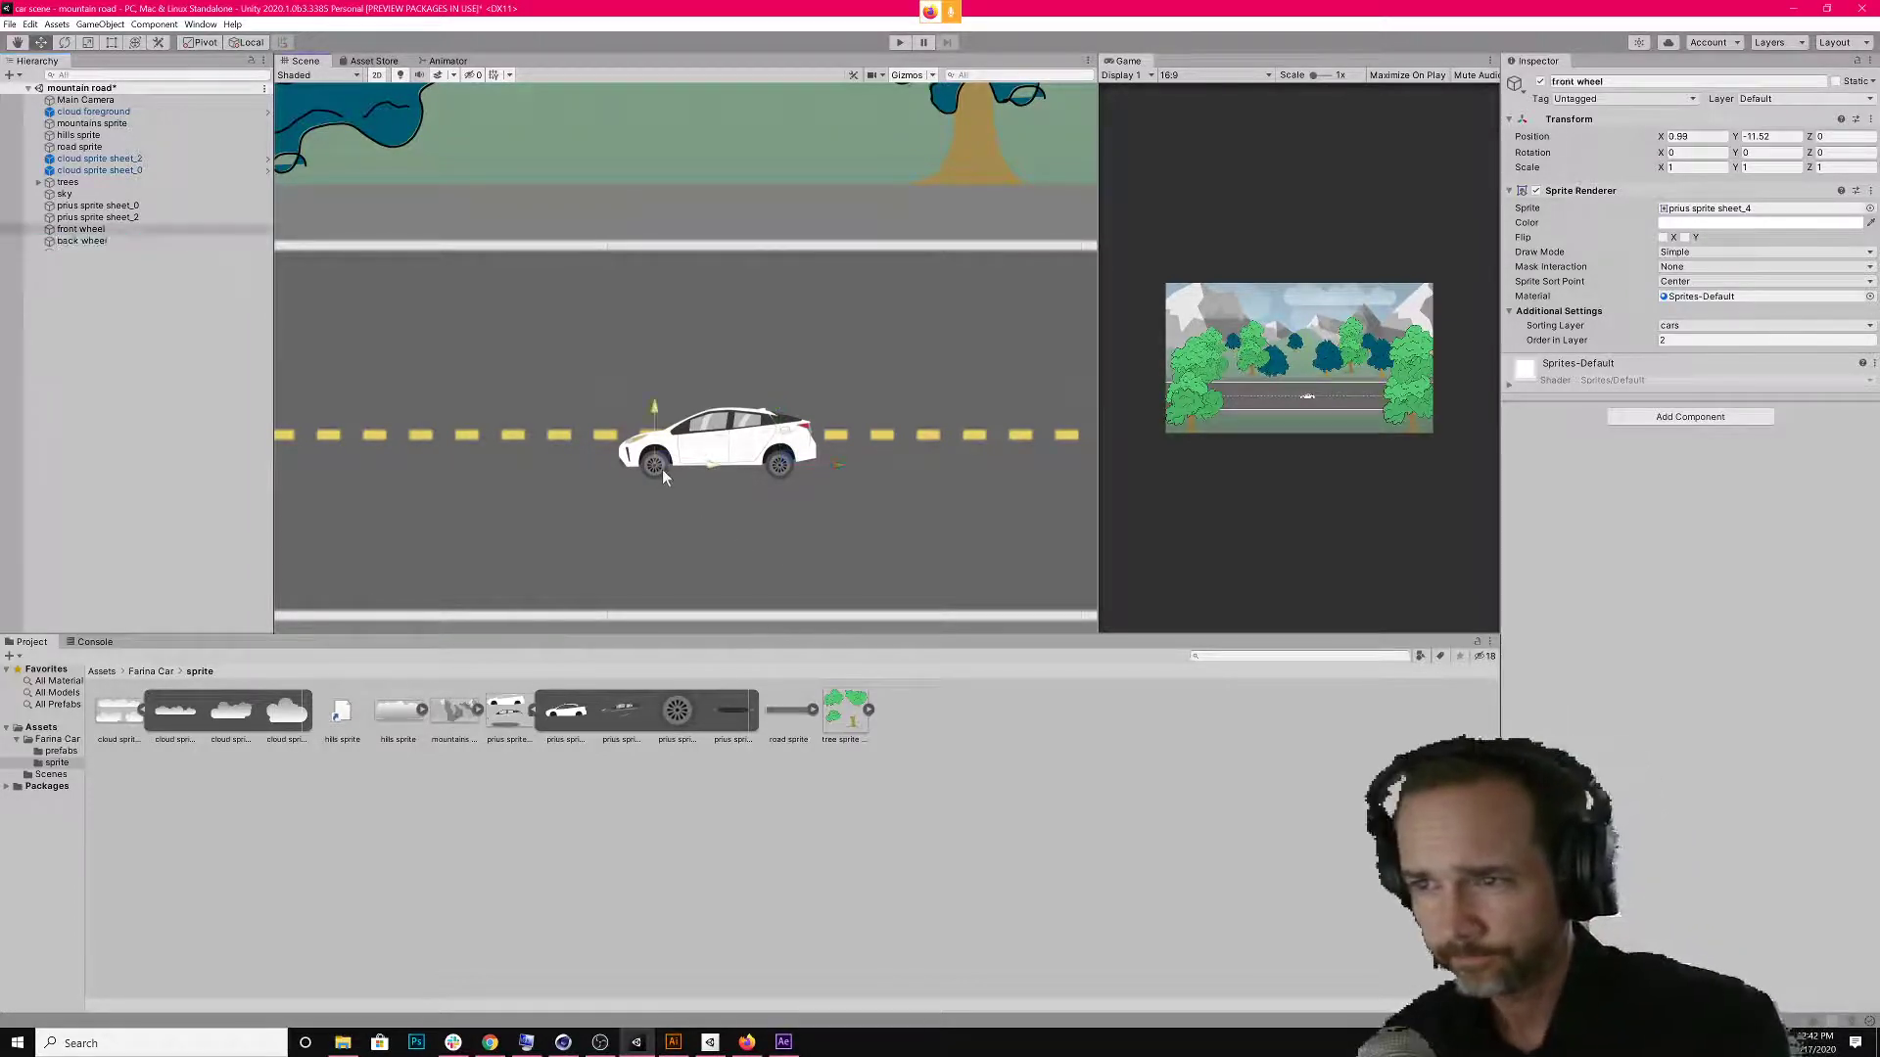
shift+click(774, 468)
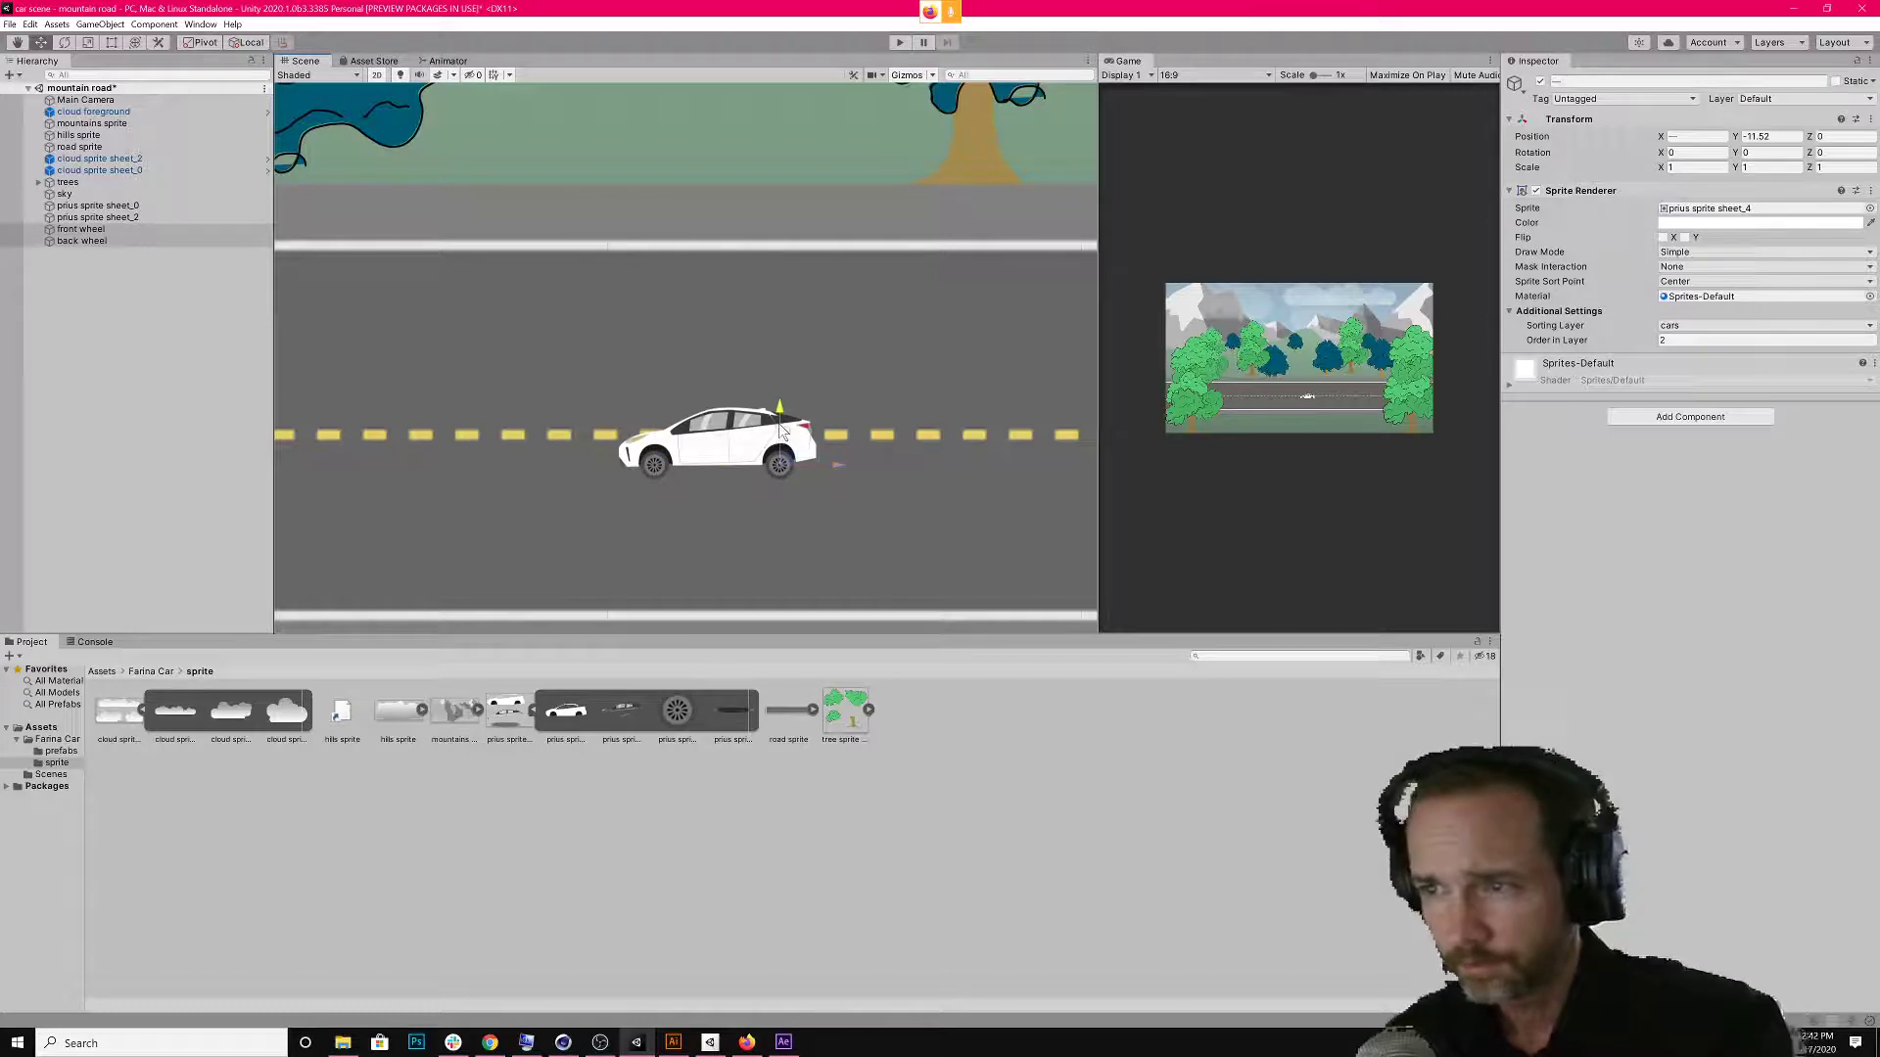
drag(780, 429, 780, 427)
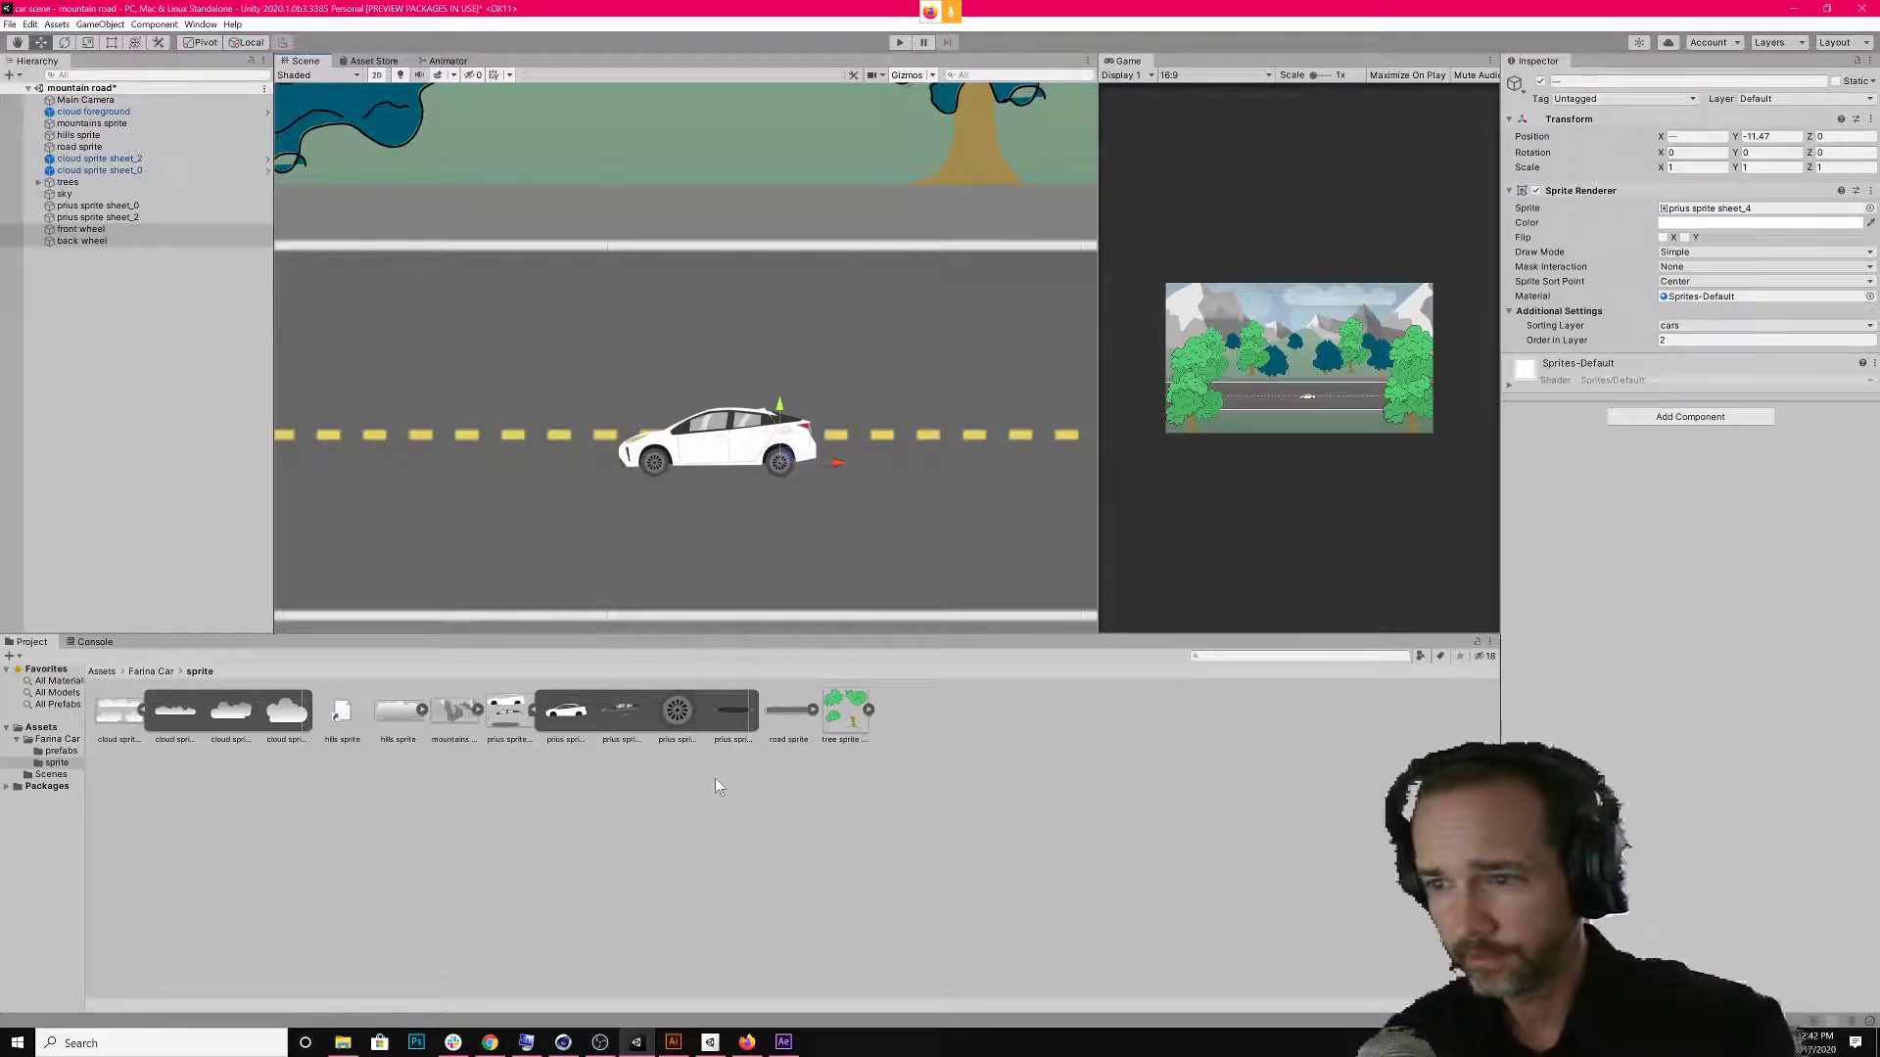
Place the shadow sprite on the road below the car, with sorting layer cars and order in layer -1.
click(734, 715)
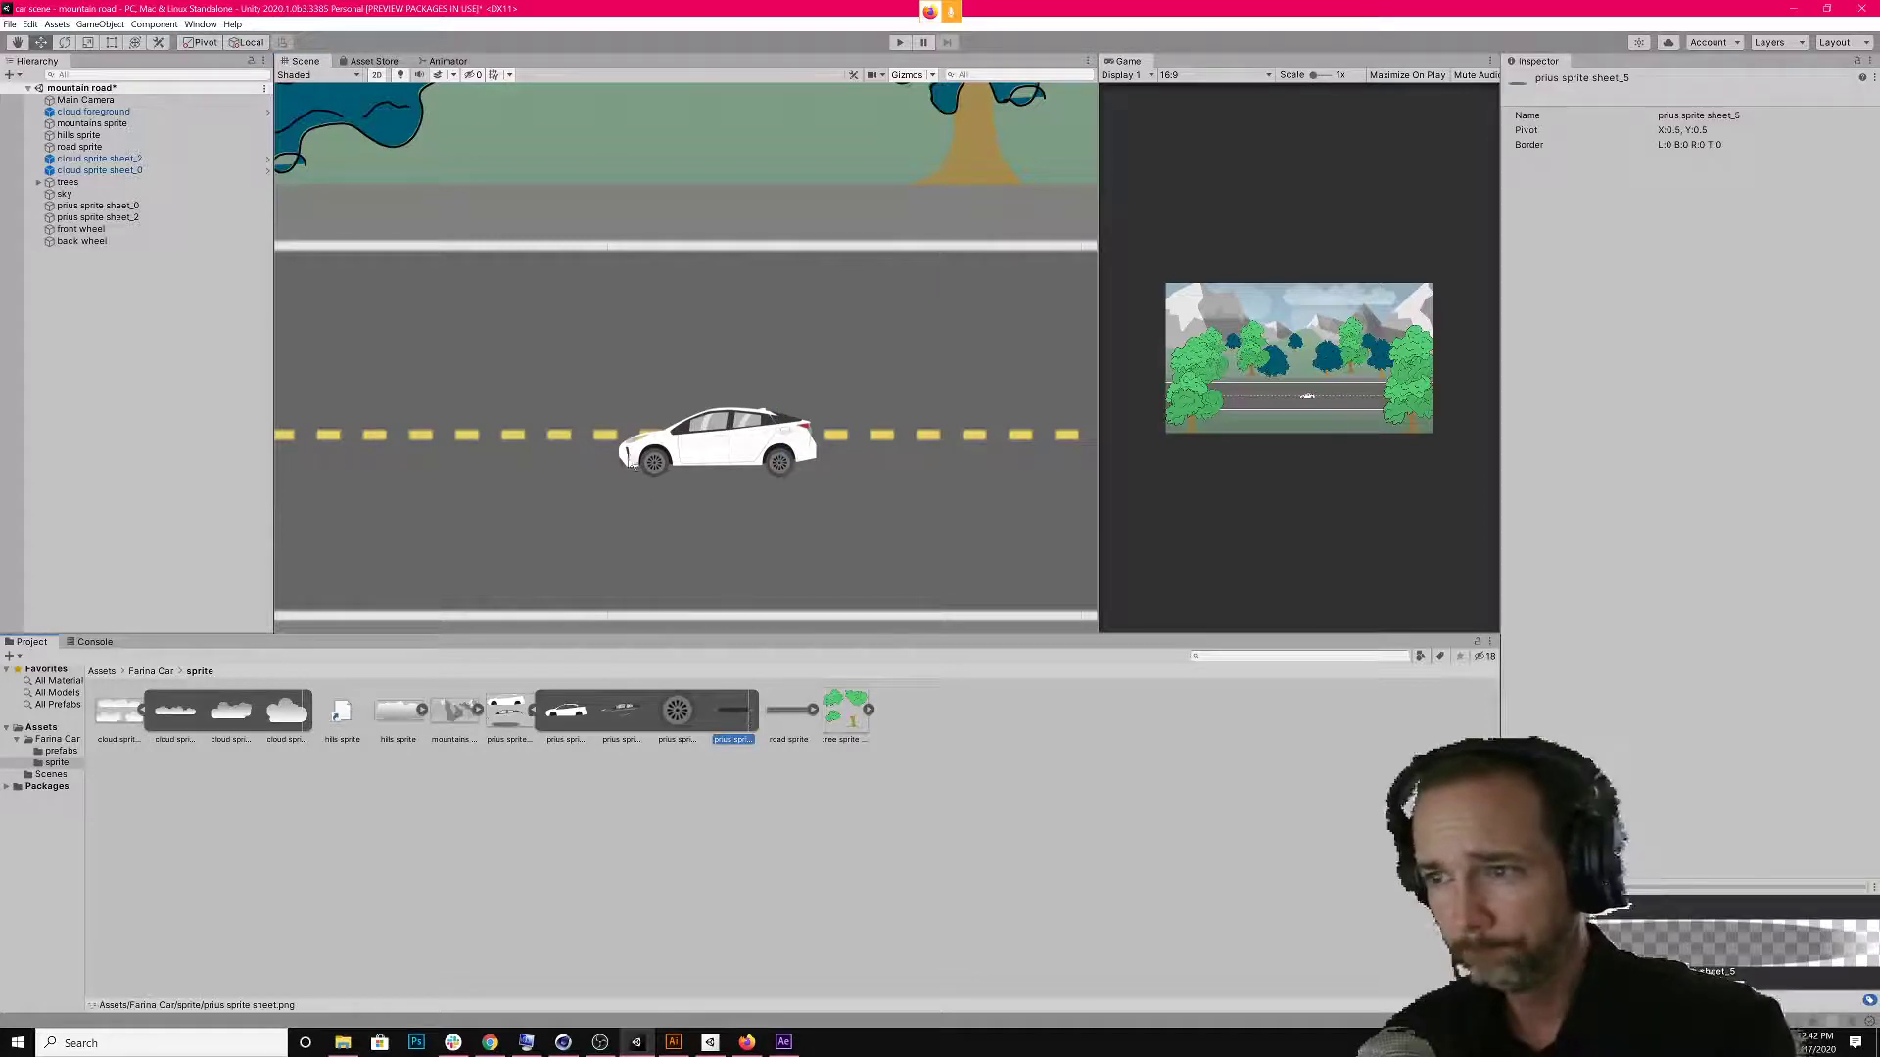
drag(745, 722, 763, 528)
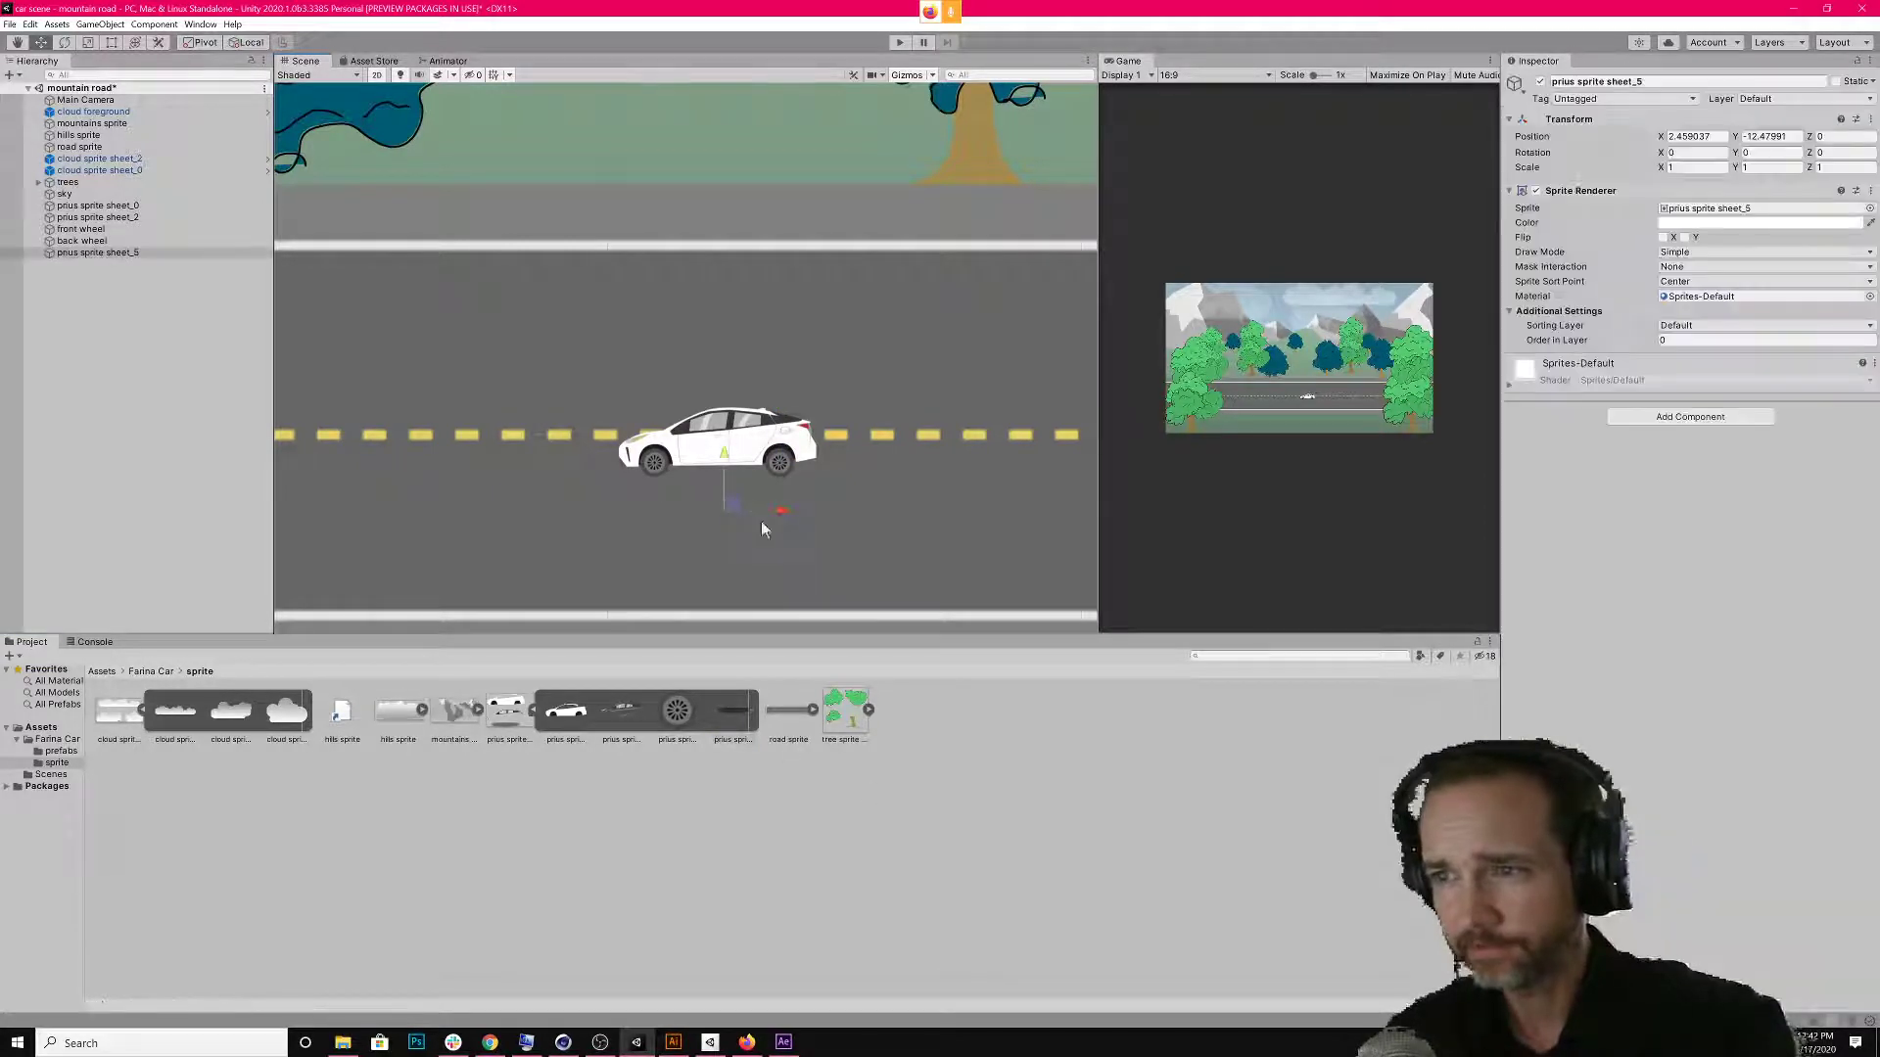
click(1674, 326)
click(1706, 466)
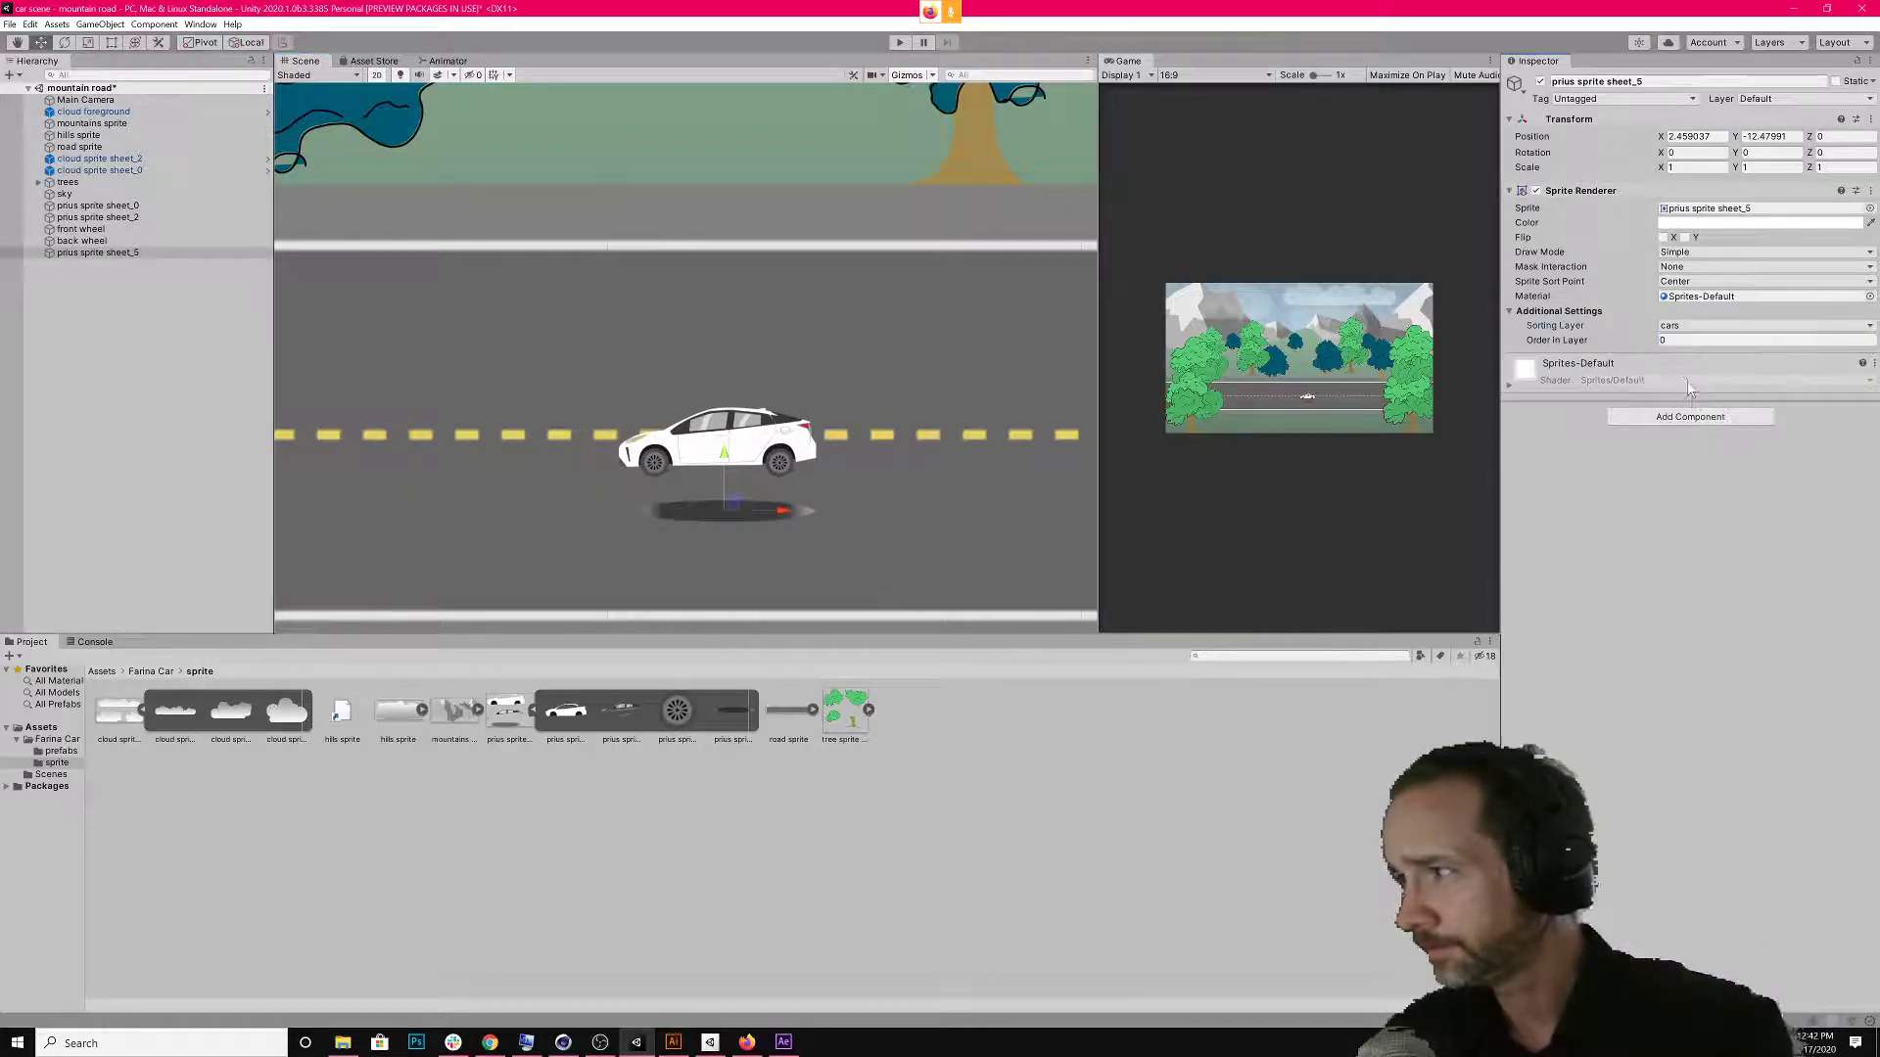
click(1572, 339)
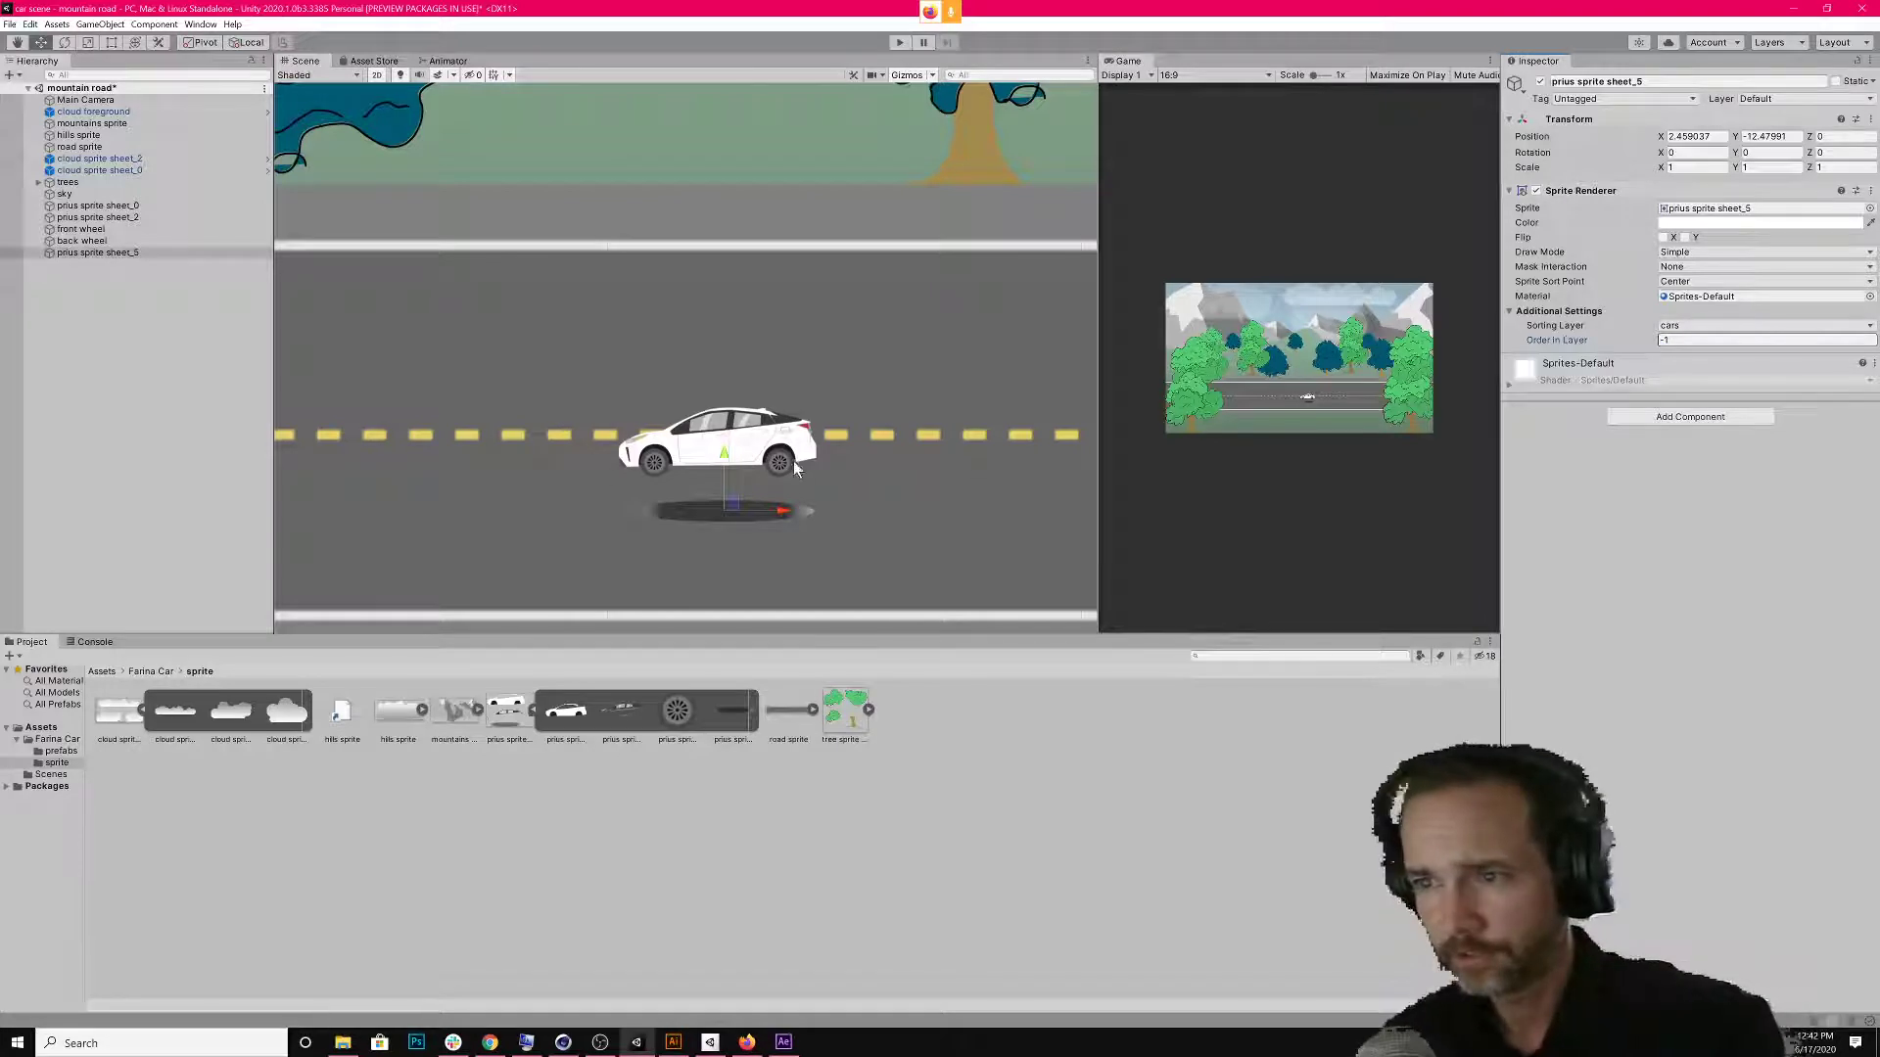
Try the shadow beneath the car at X 2.27, Y -11.55, and delete it from the scene.
drag(734, 458, 725, 451)
drag(718, 431, 714, 428)
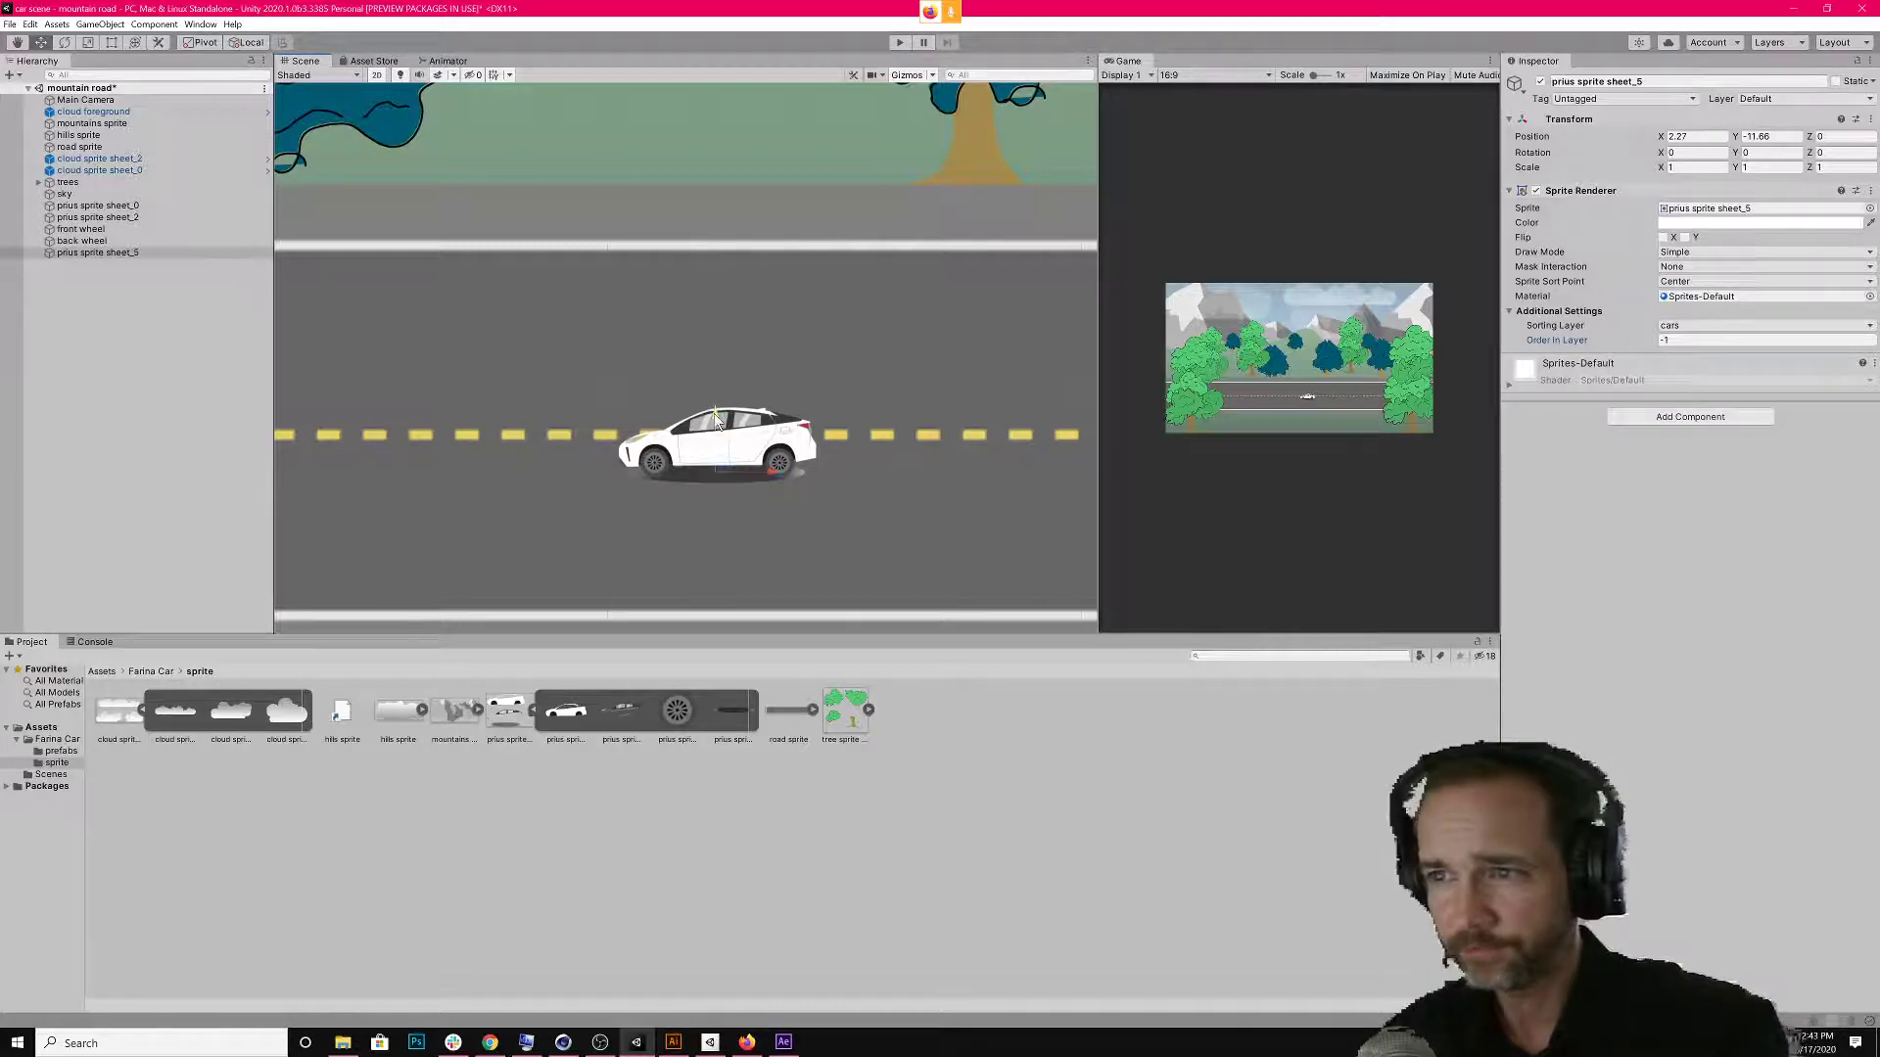
drag(724, 429, 710, 418)
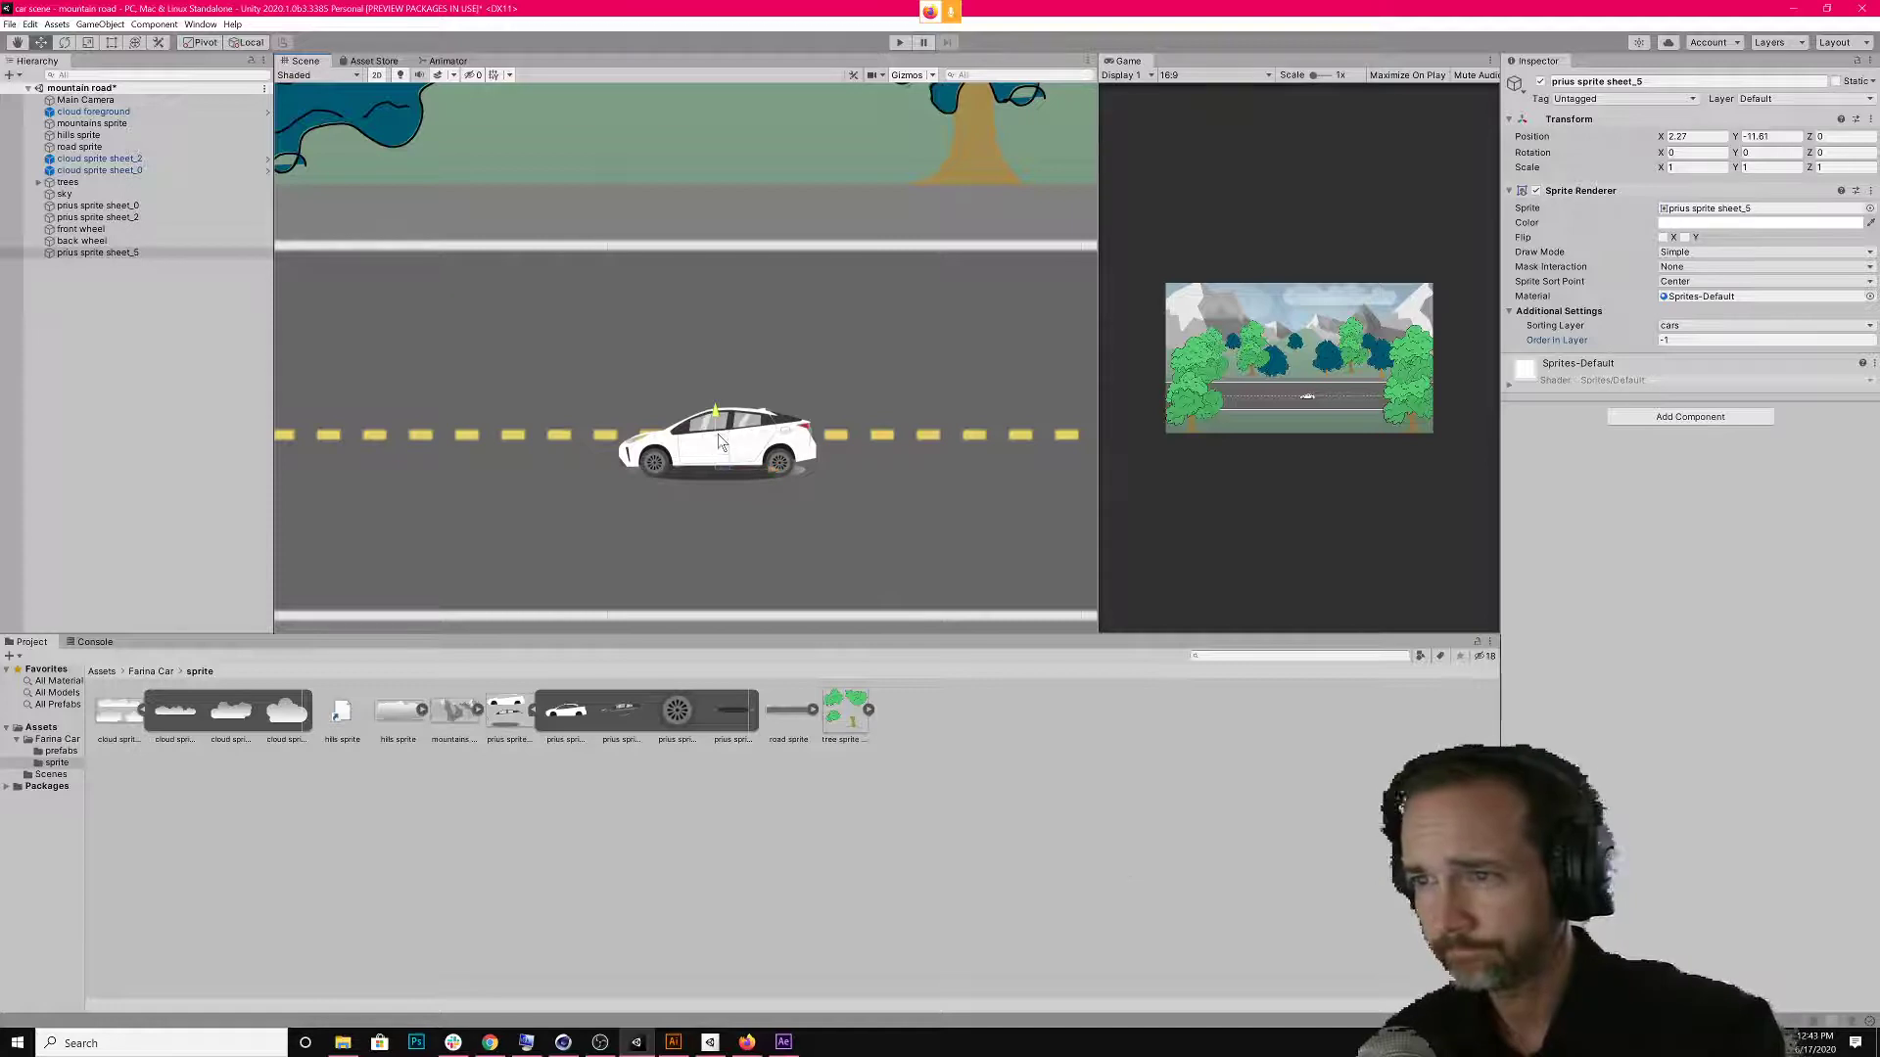
drag(717, 431, 714, 431)
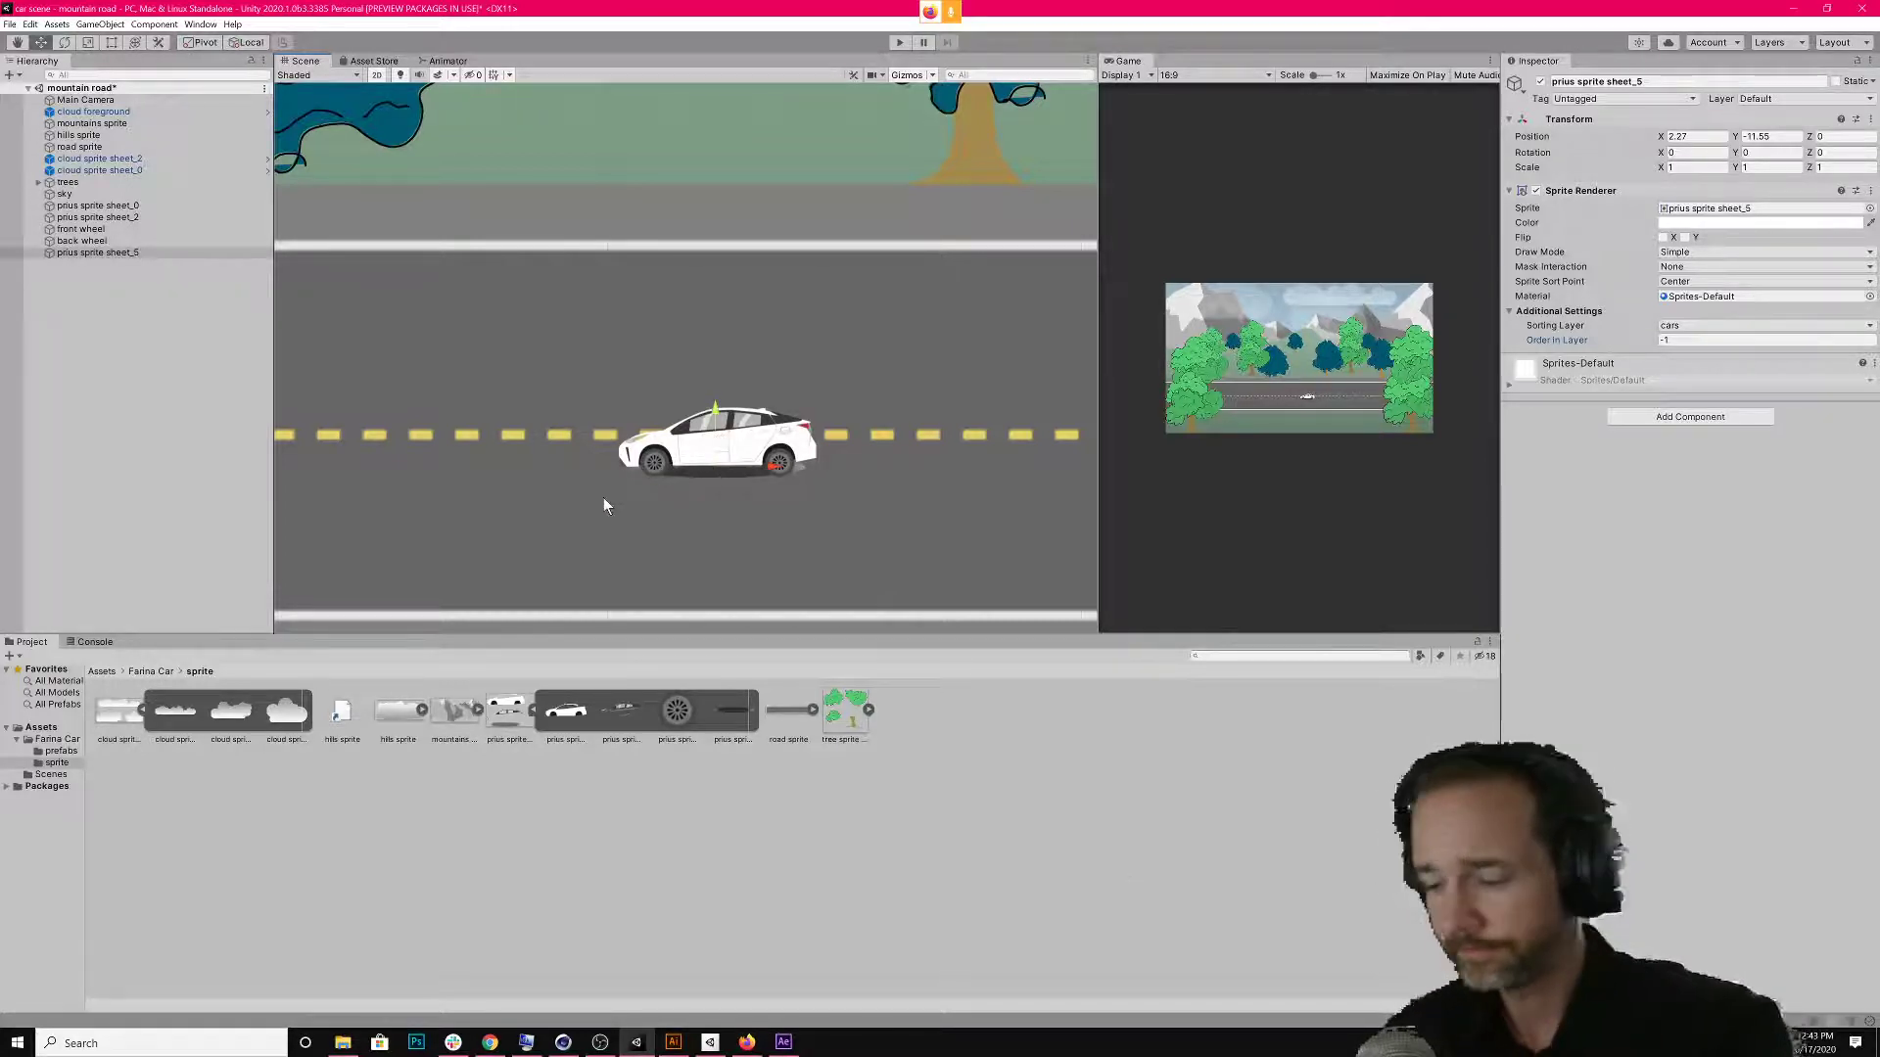
key(Delete)
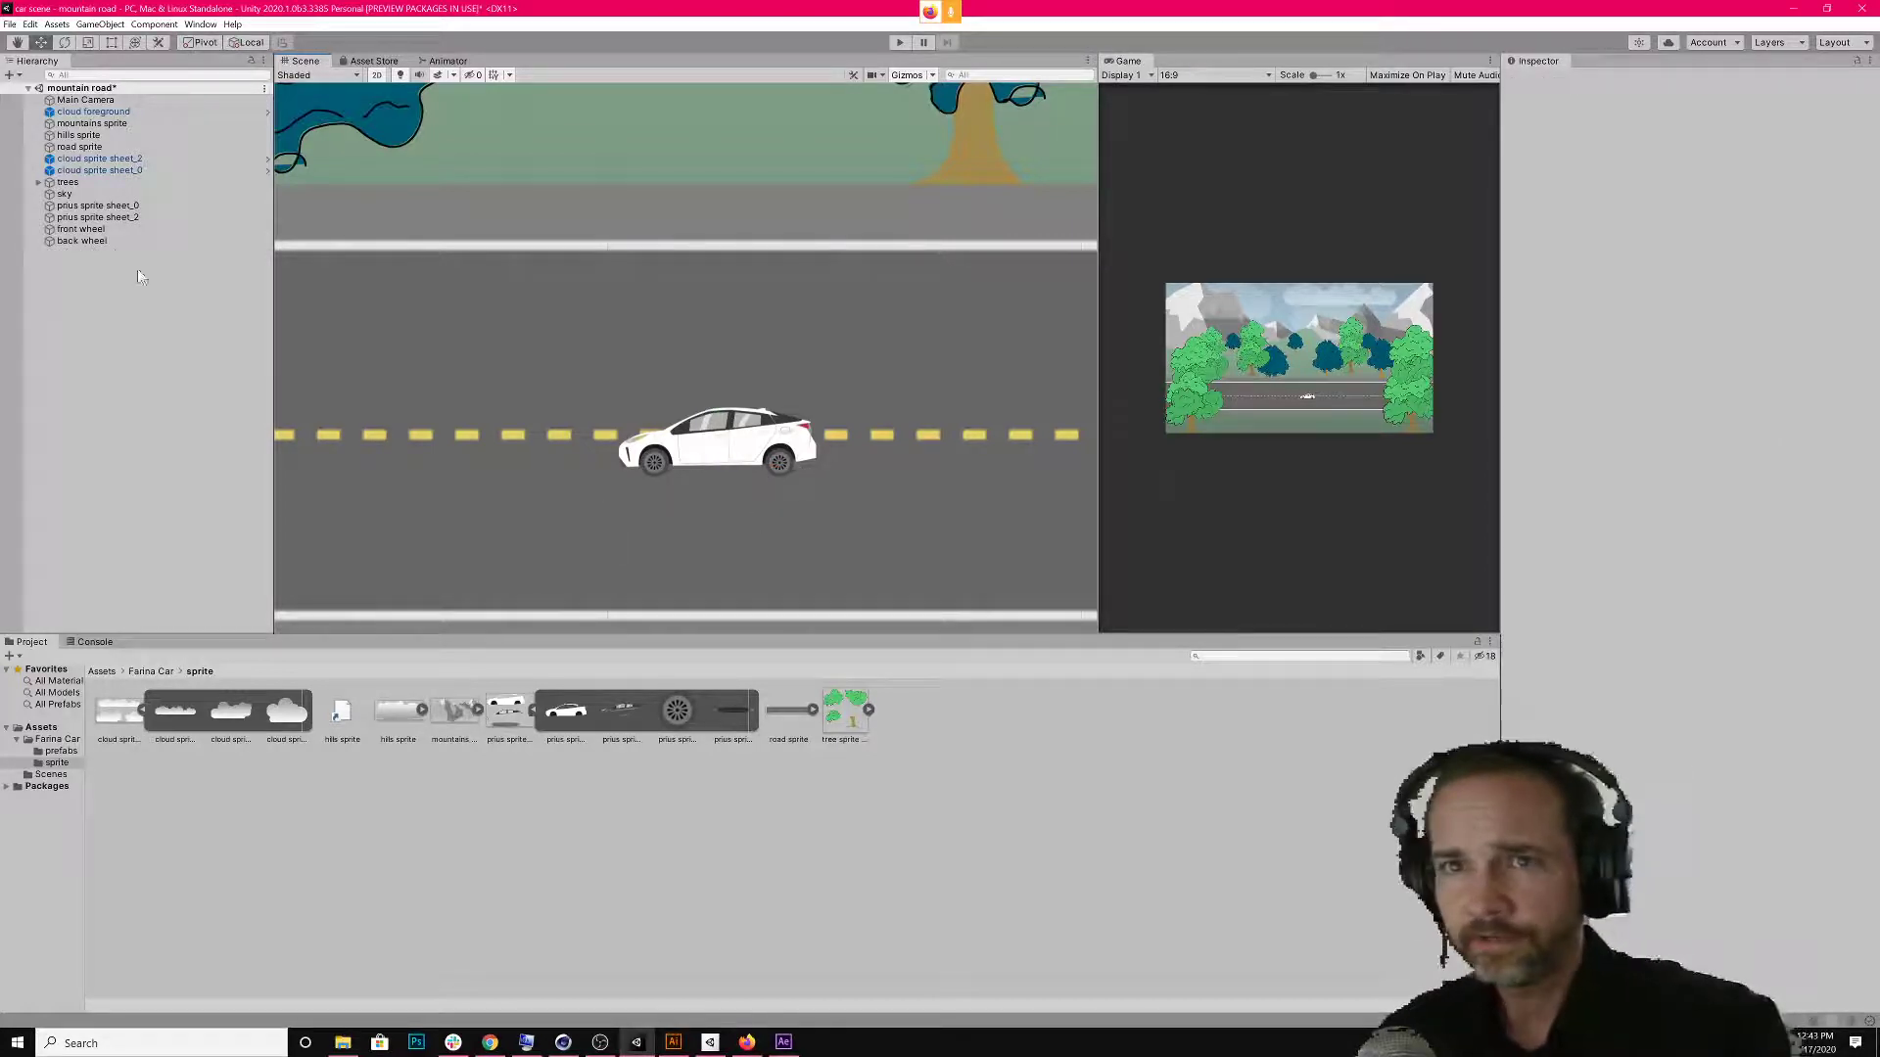
Deactivate the white car body object, prius sprite sheet_0, to hide it in the scene.
click(99, 231)
click(110, 217)
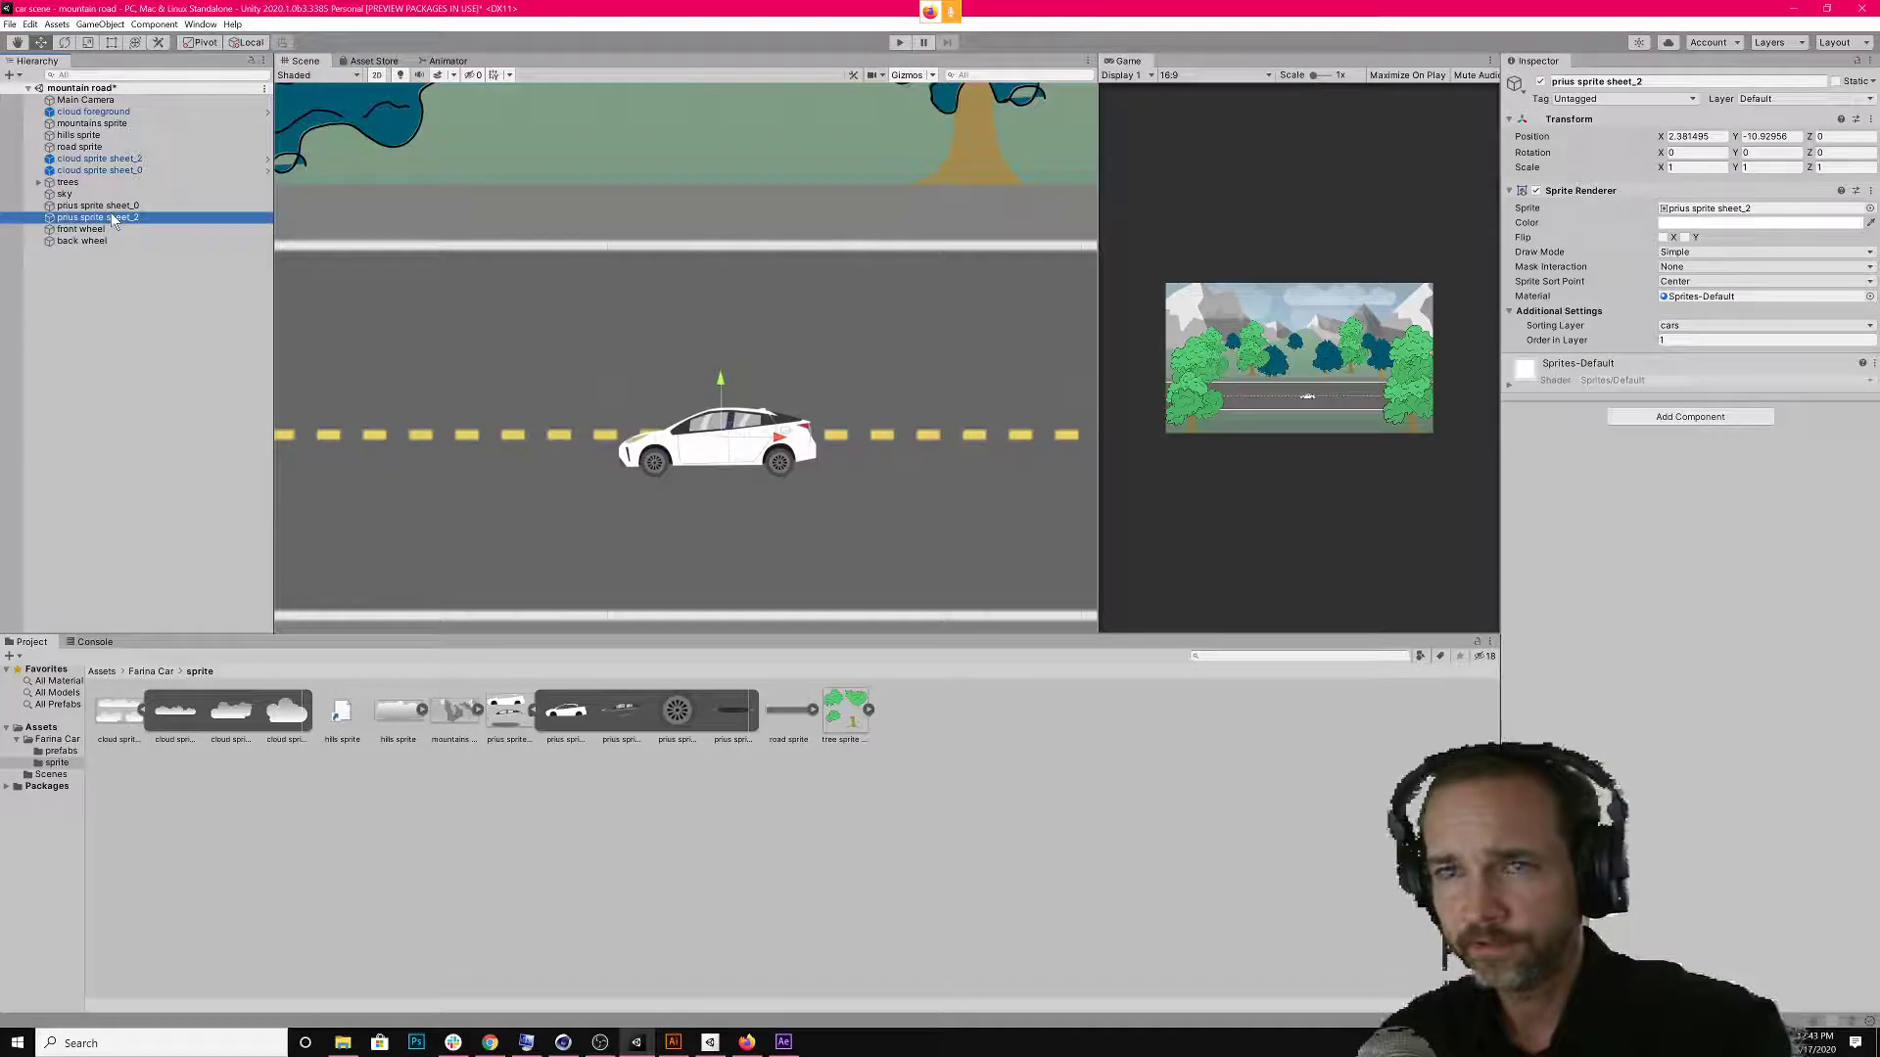
click(109, 209)
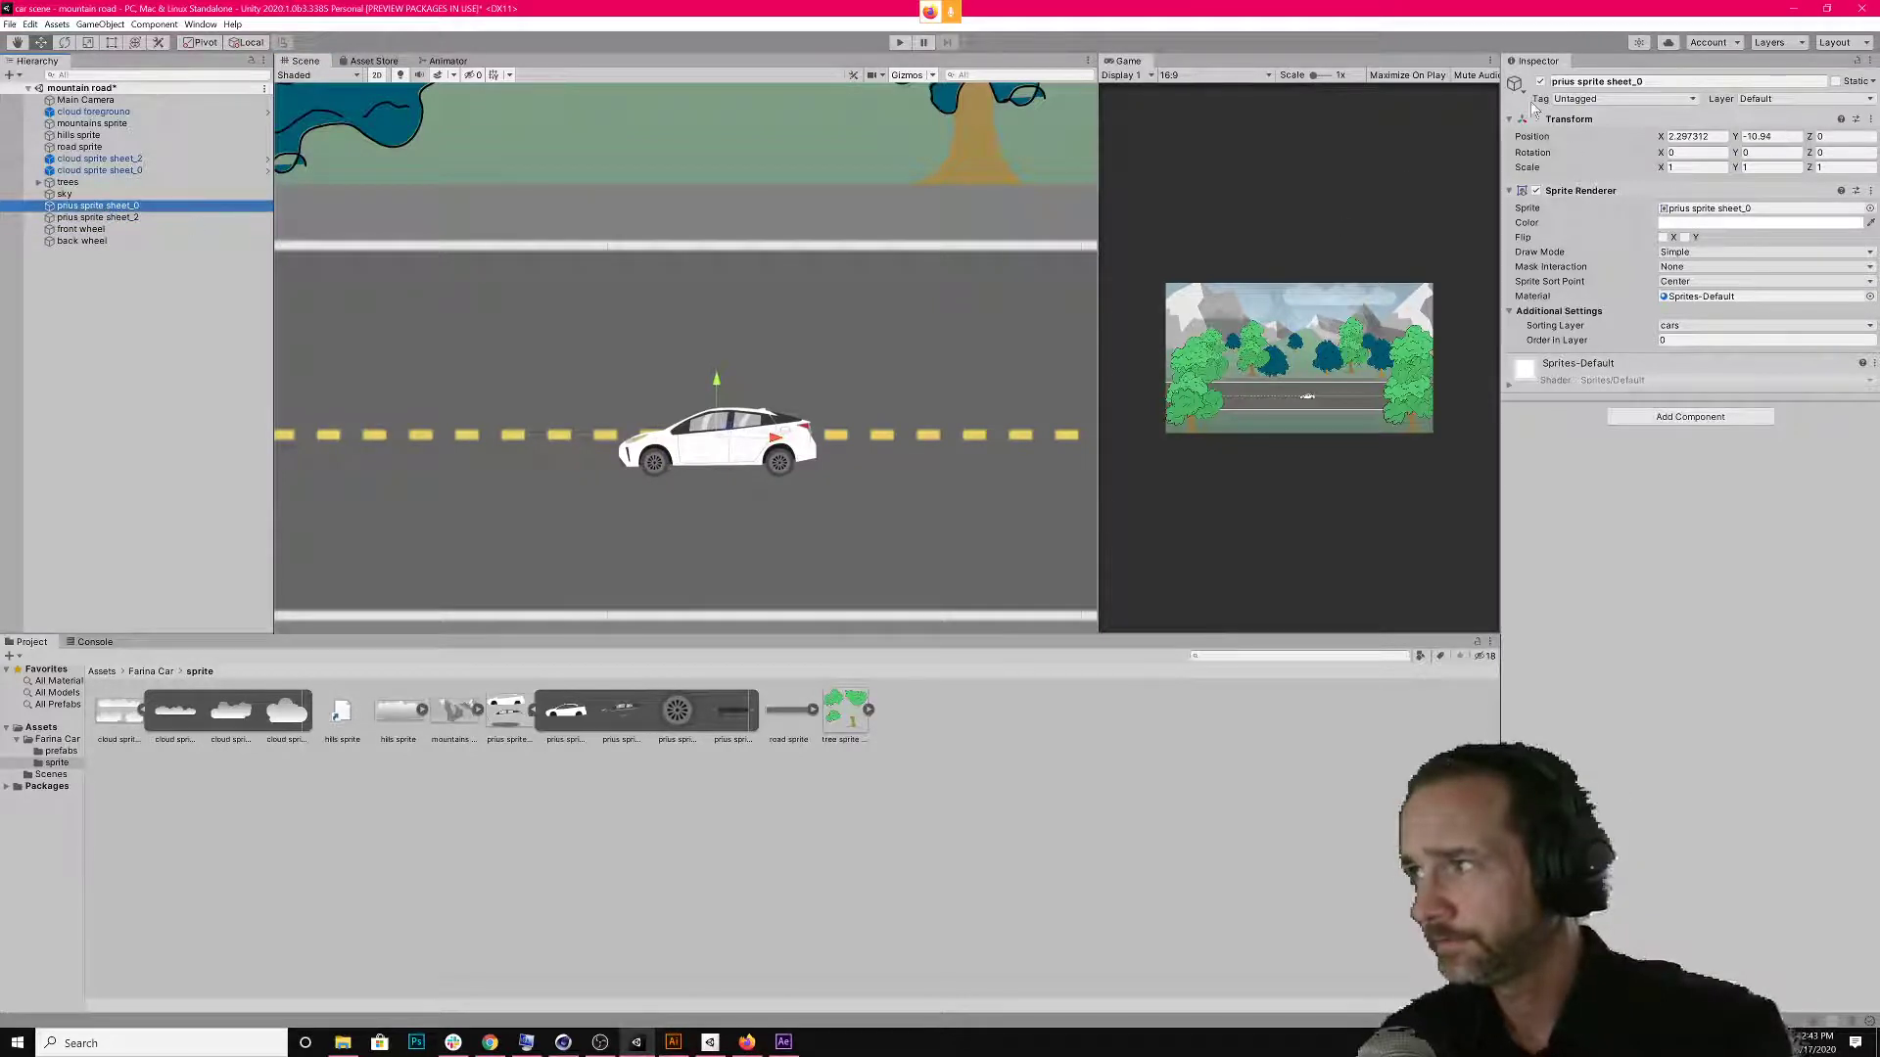
click(1272, 147)
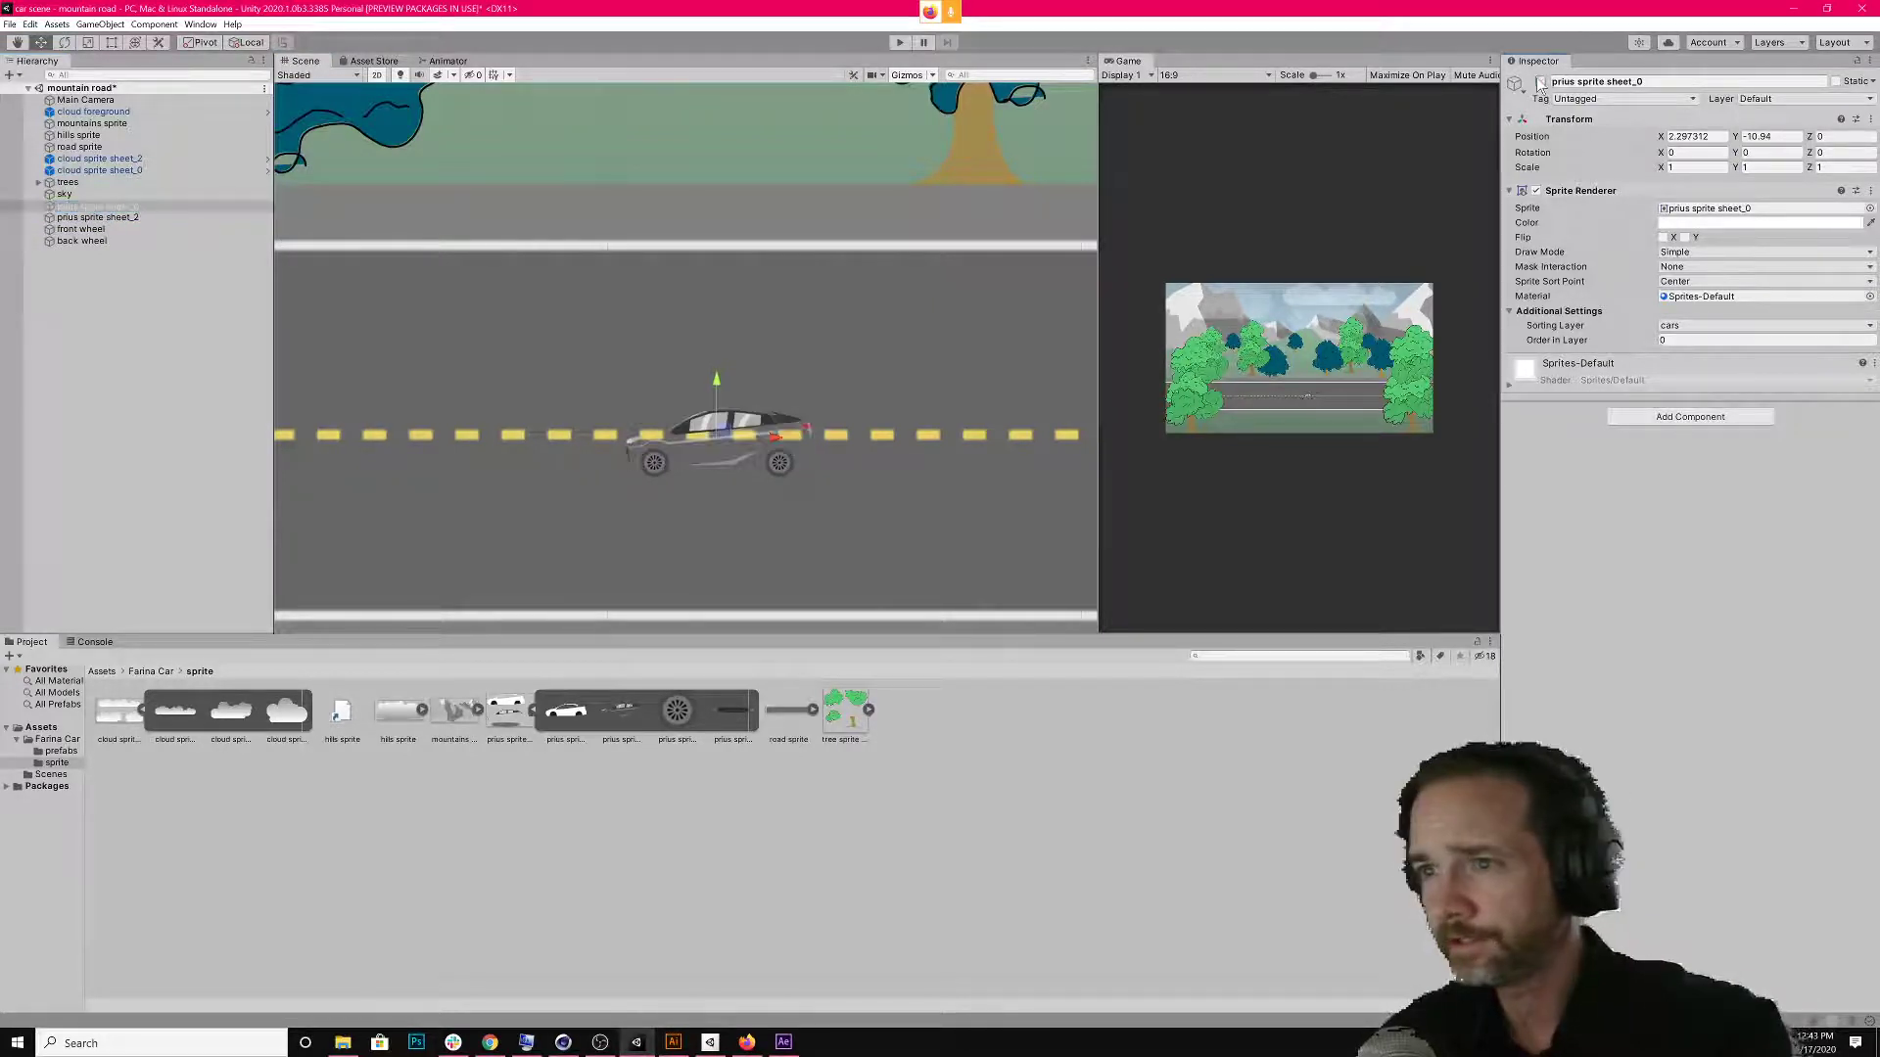
Rename the white car body object, prius sprite sheet_0, as car color.
click(111, 206)
key(F2)
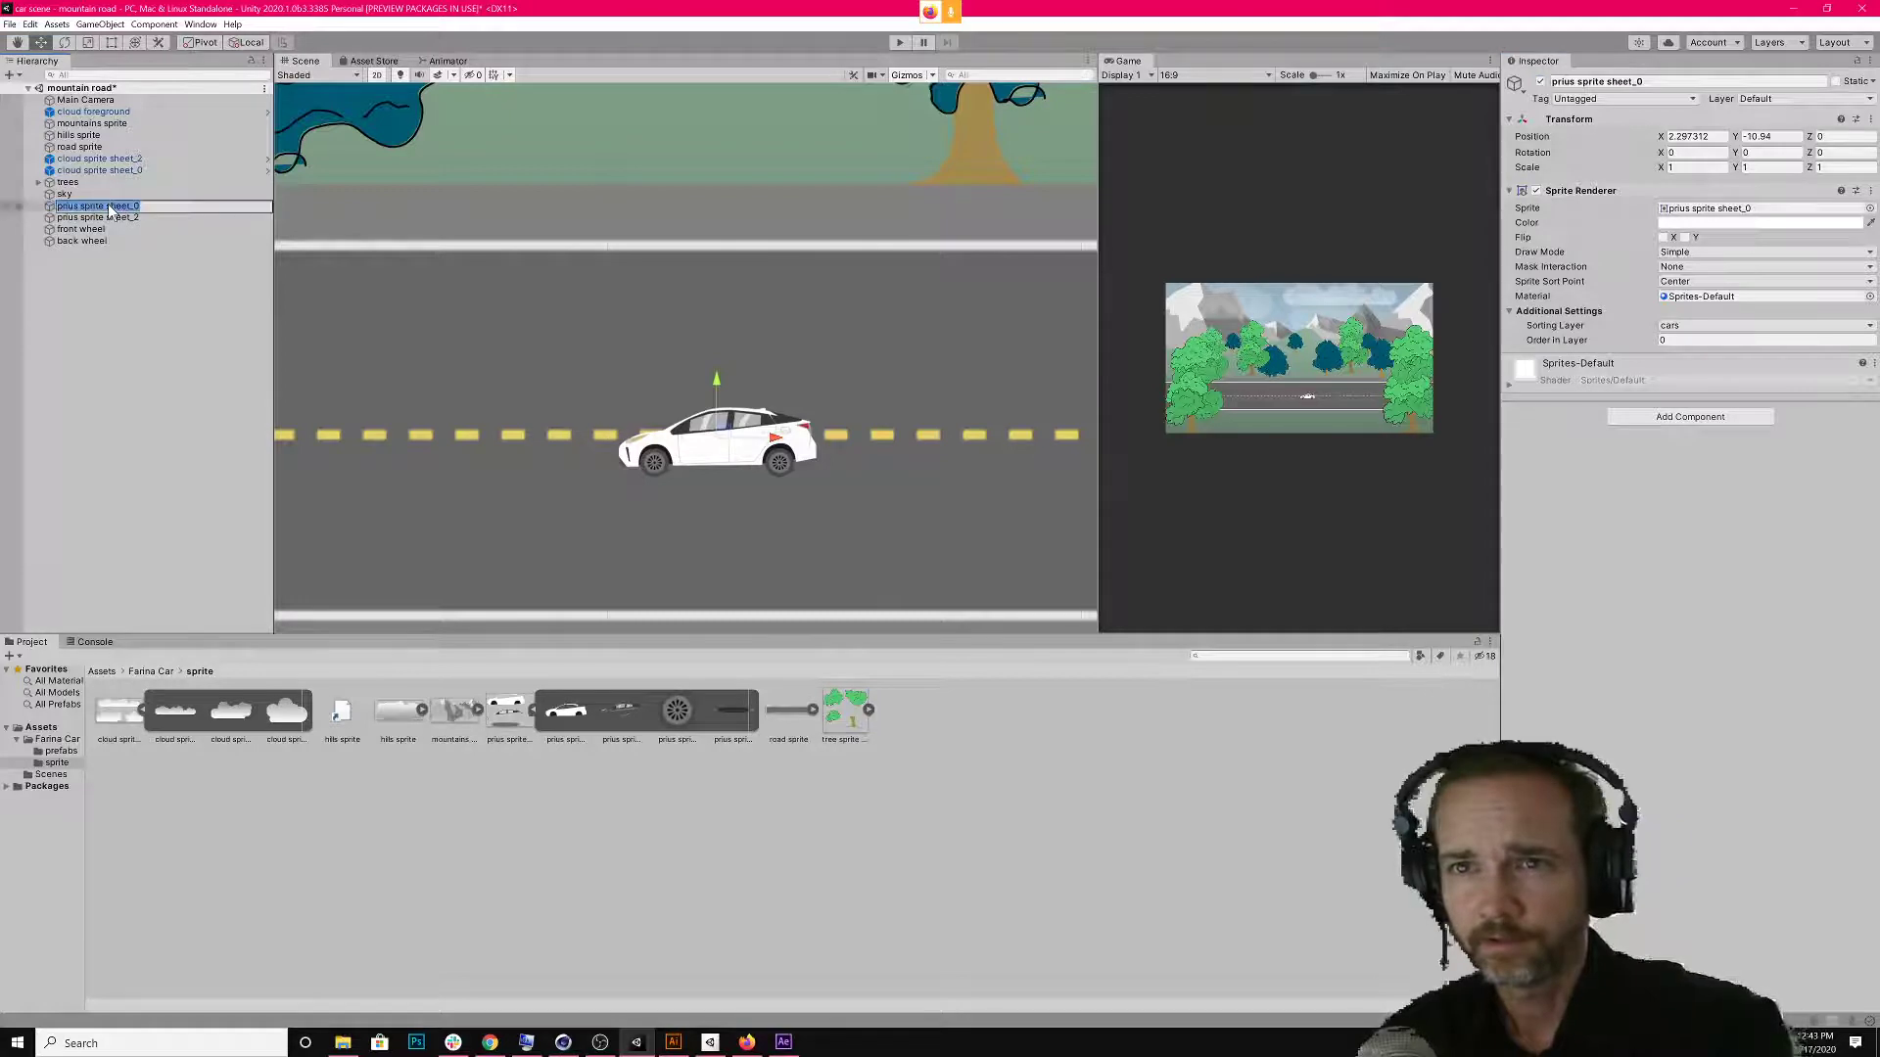
text(car col)
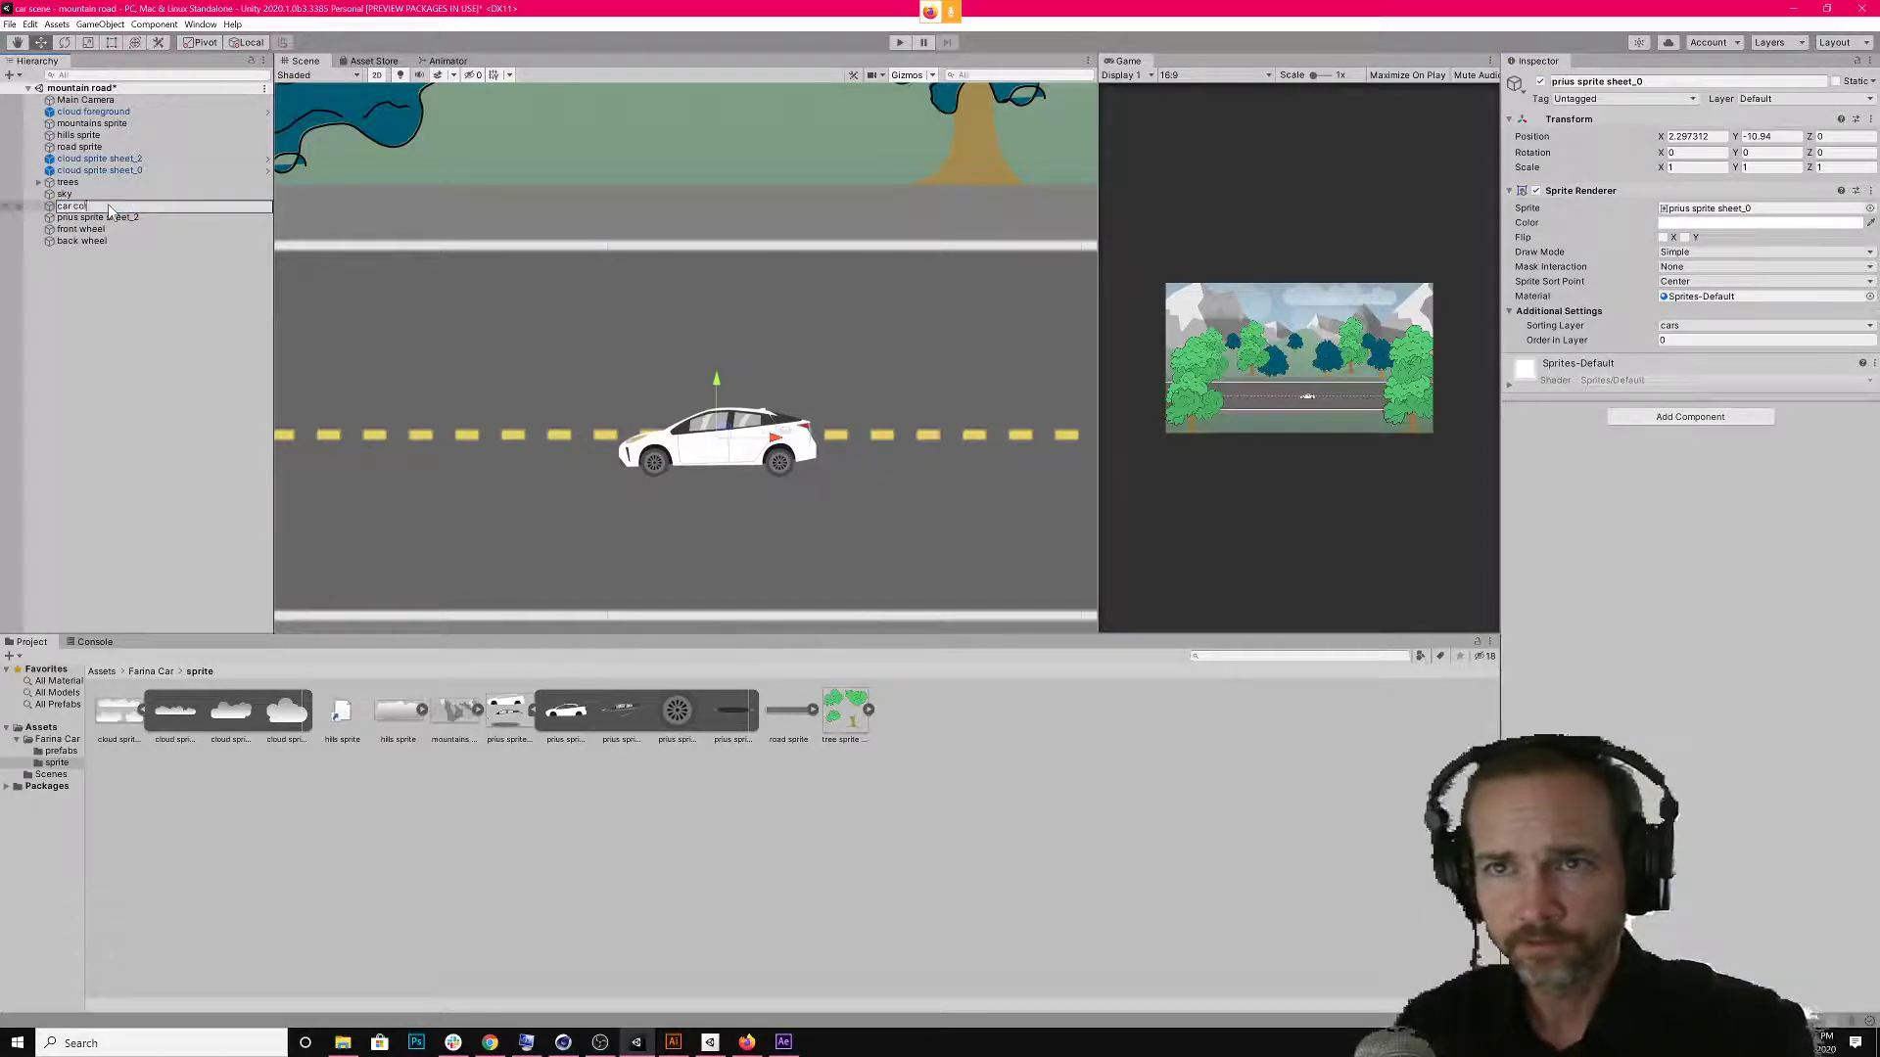
text(or)
key(Return)
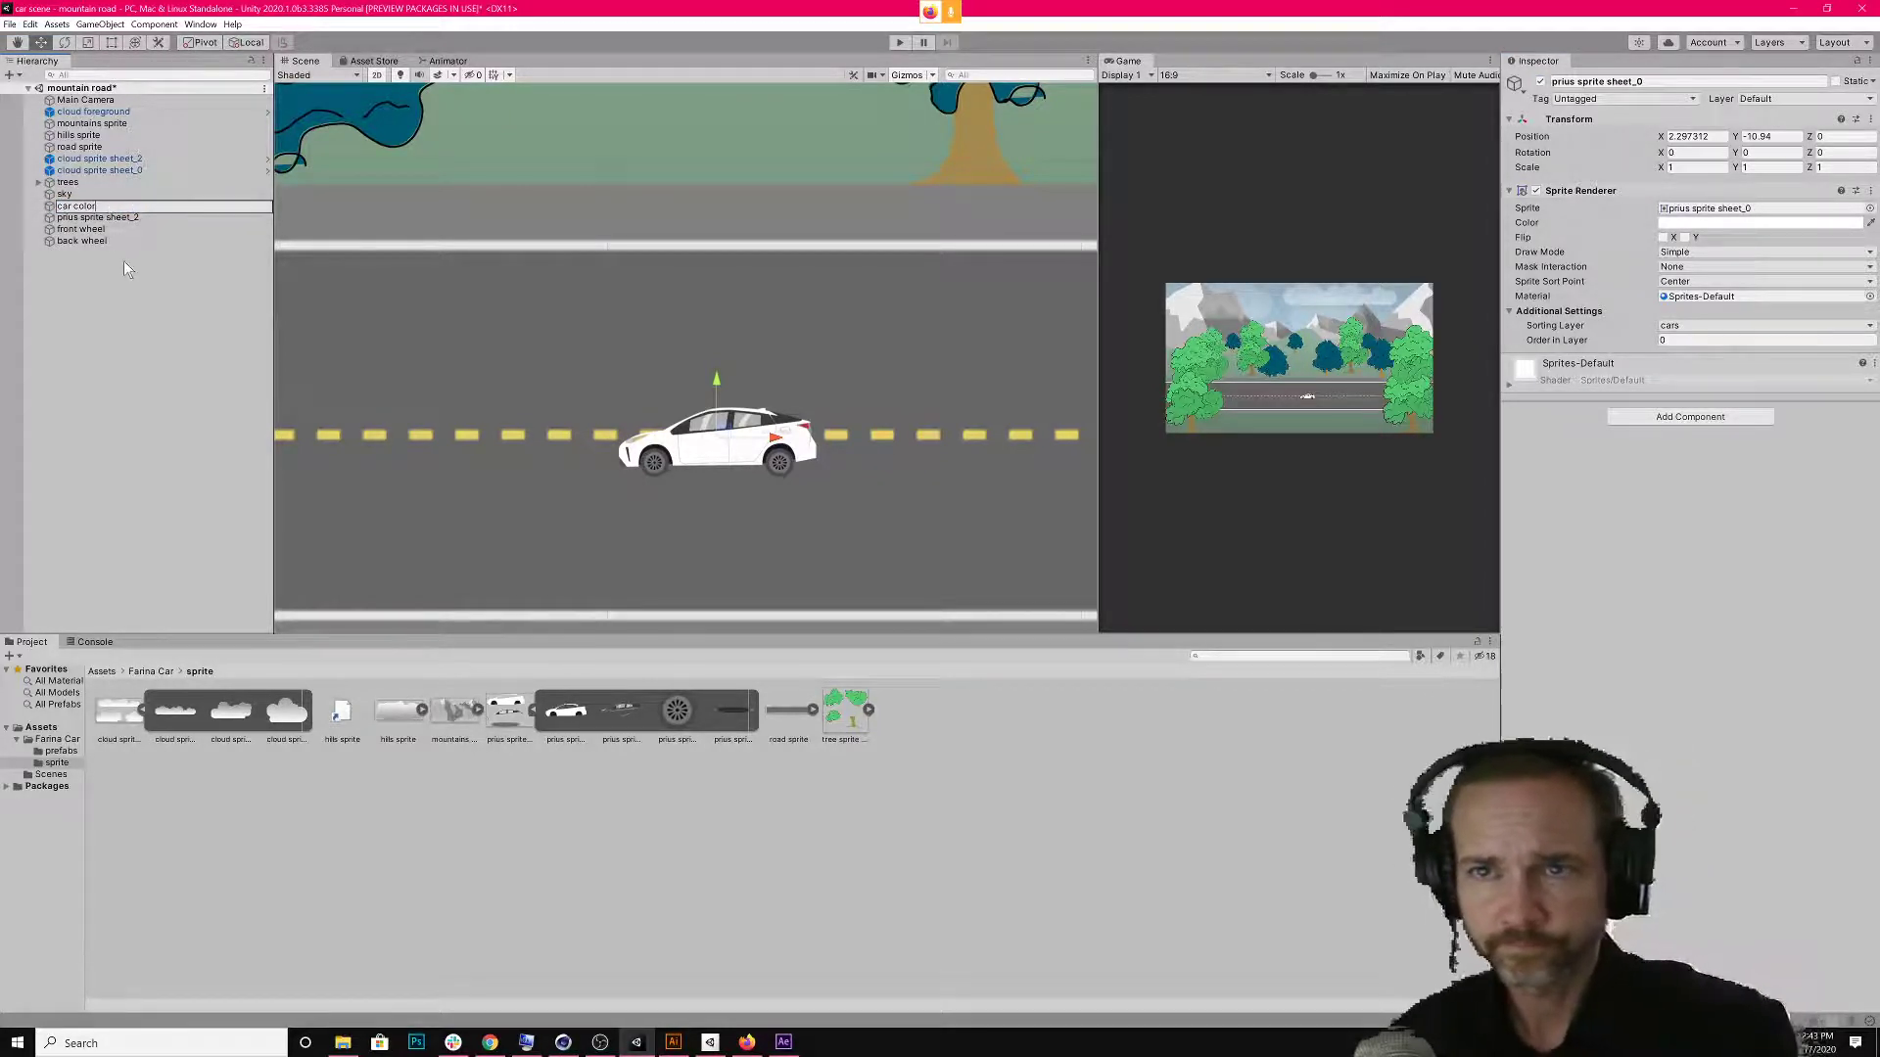
Rename the prius sprite sheet_2 object as car detail.
click(110, 219)
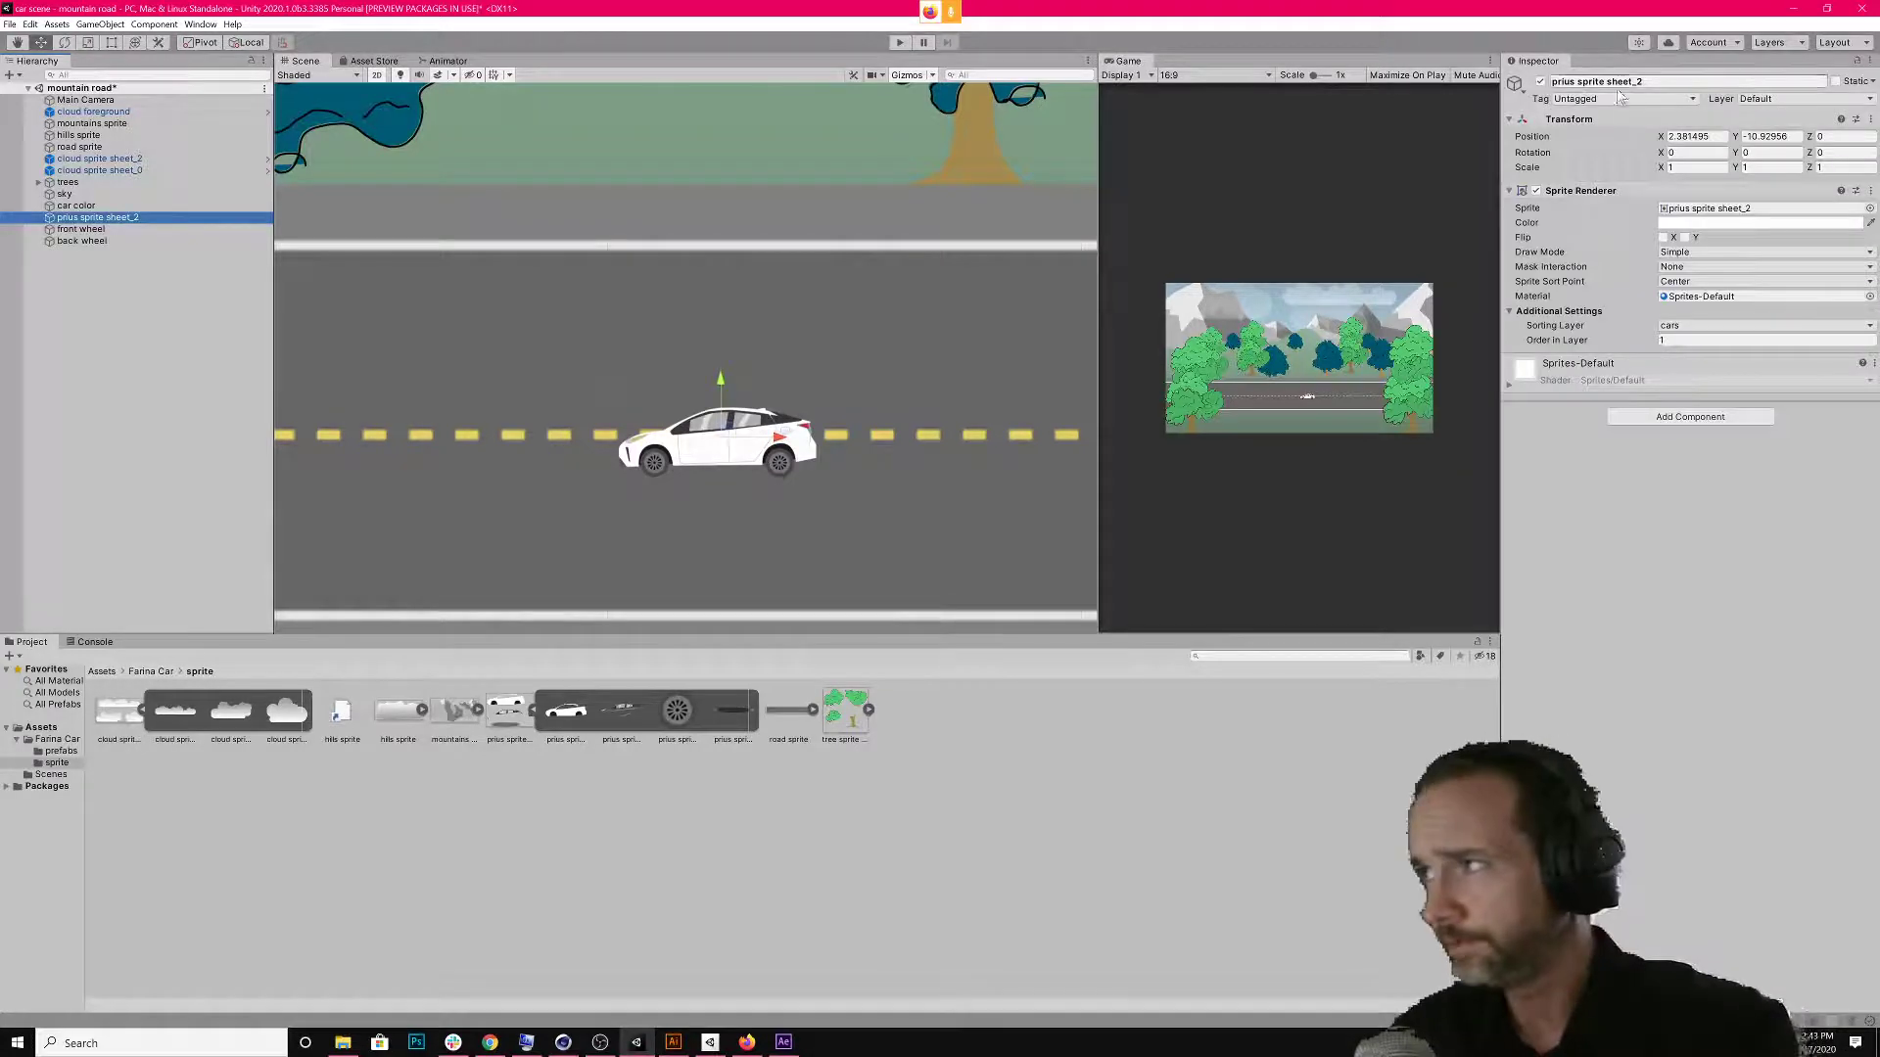
click(1664, 81)
text(car)
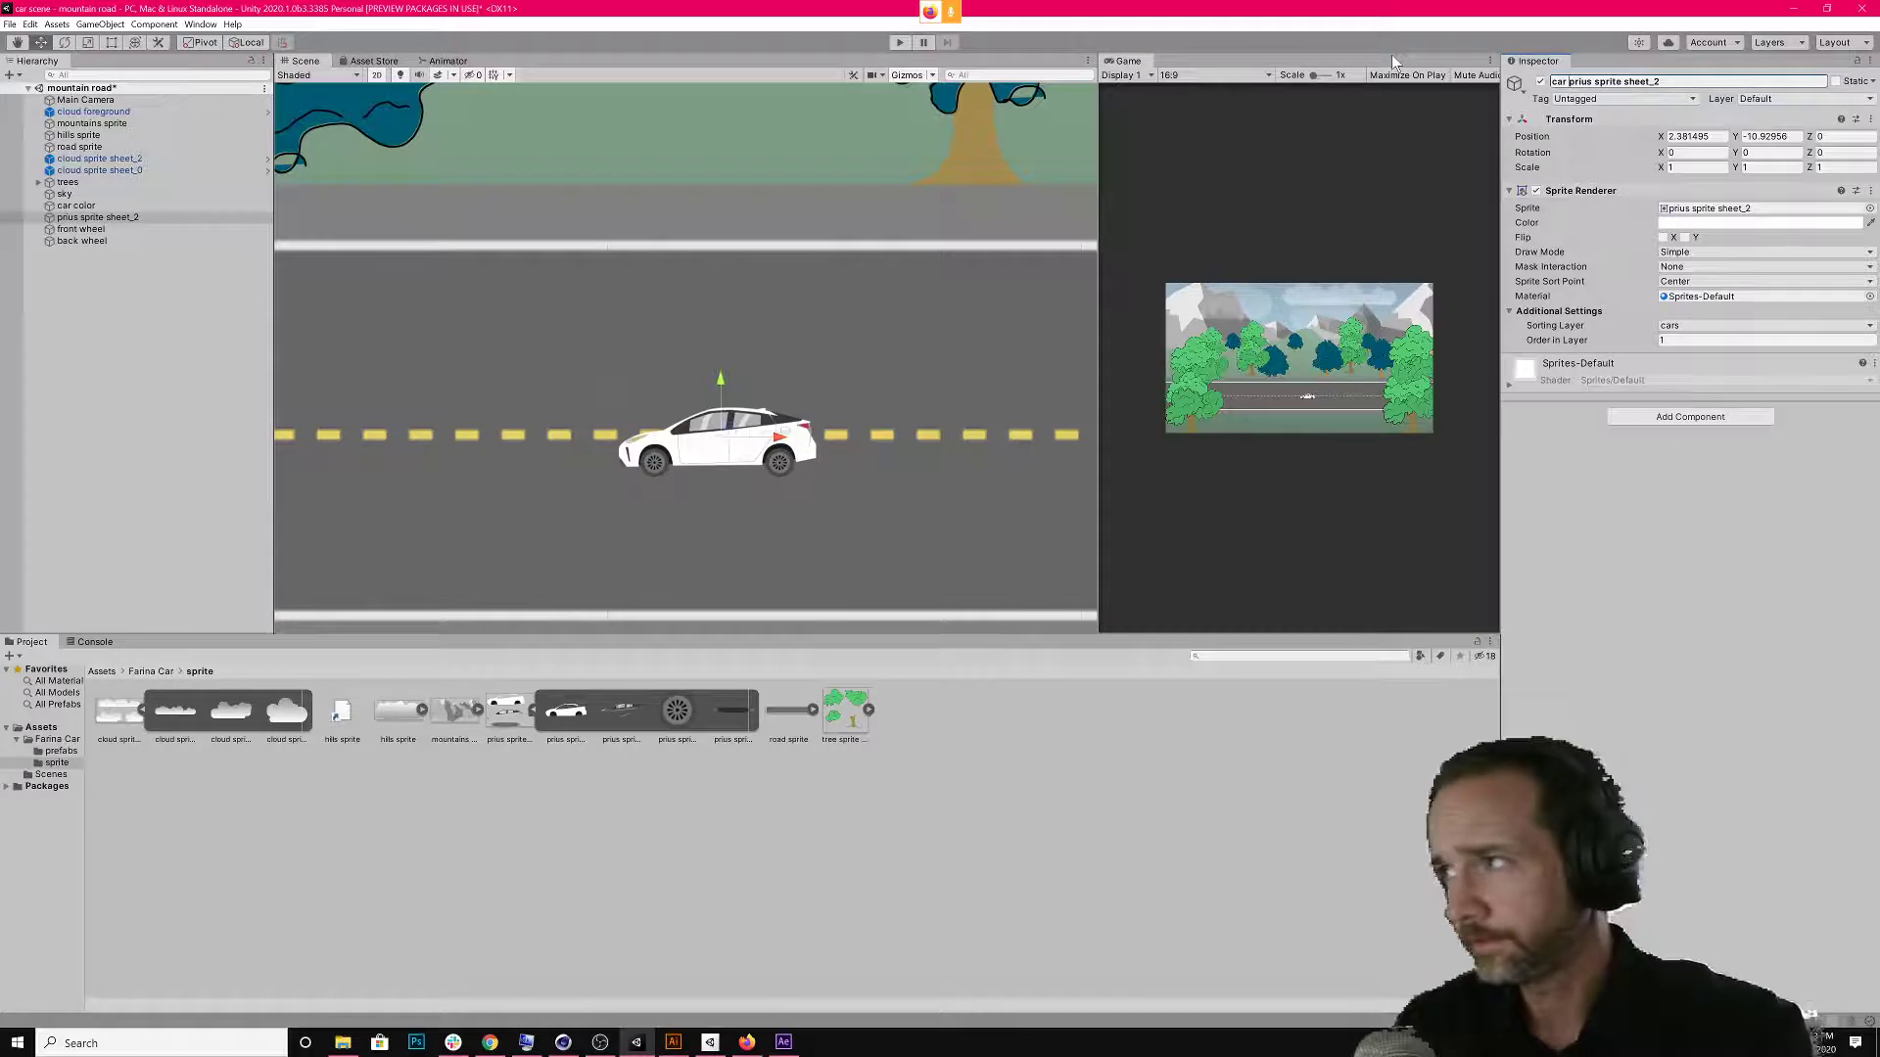
key(ctrl+a)
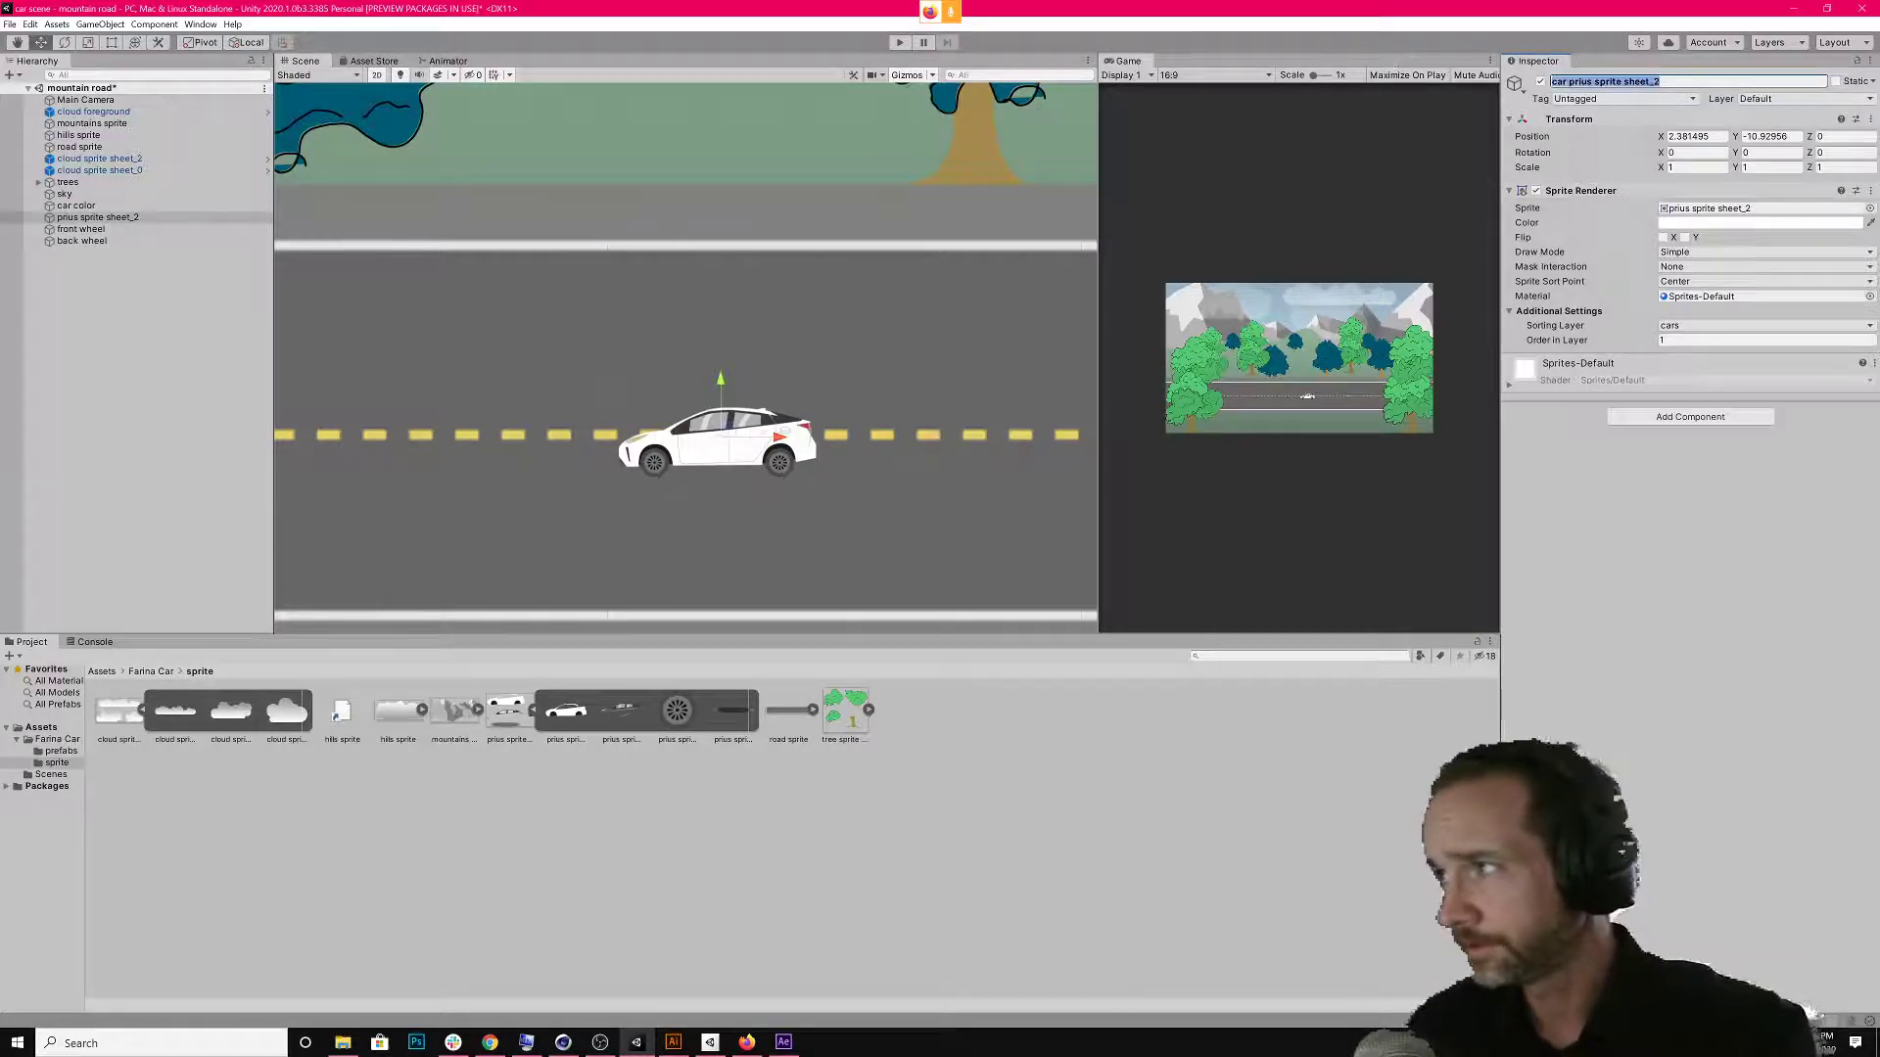
click(1664, 97)
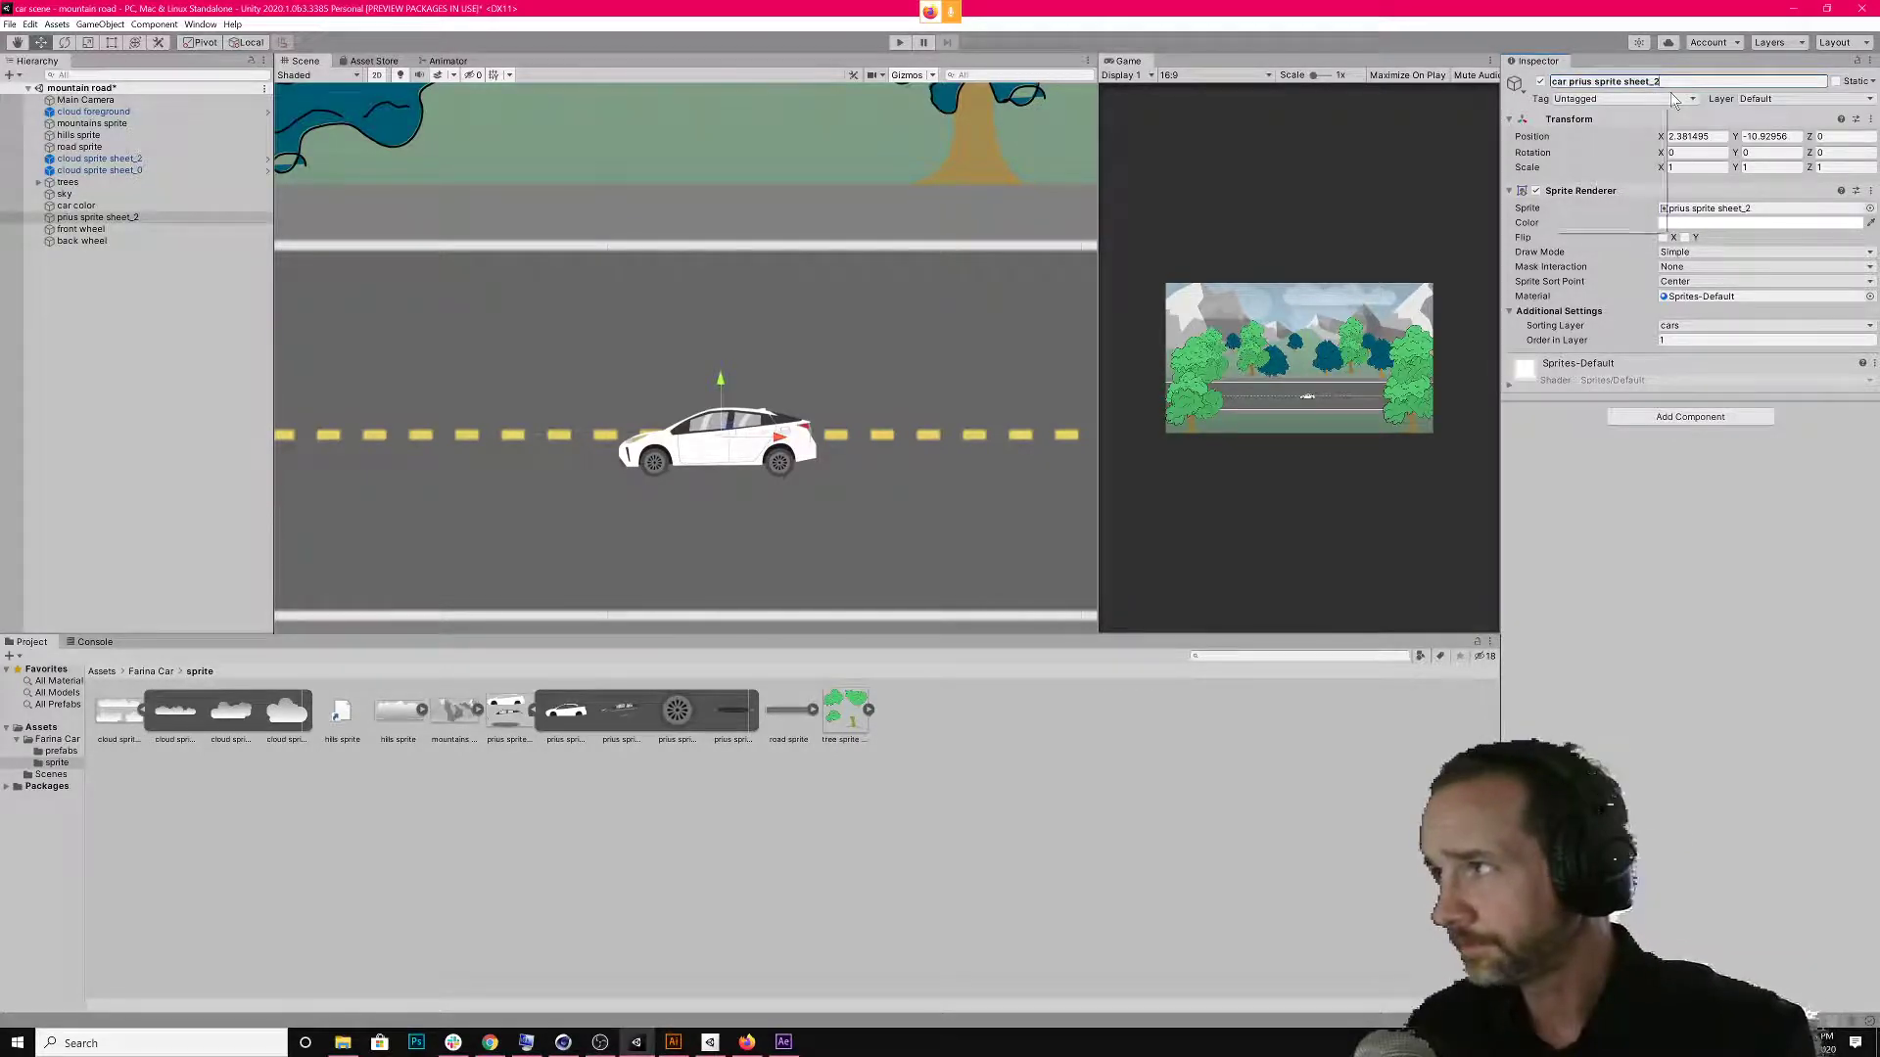
click(1664, 78)
click(1664, 81)
drag(1664, 80, 1467, 51)
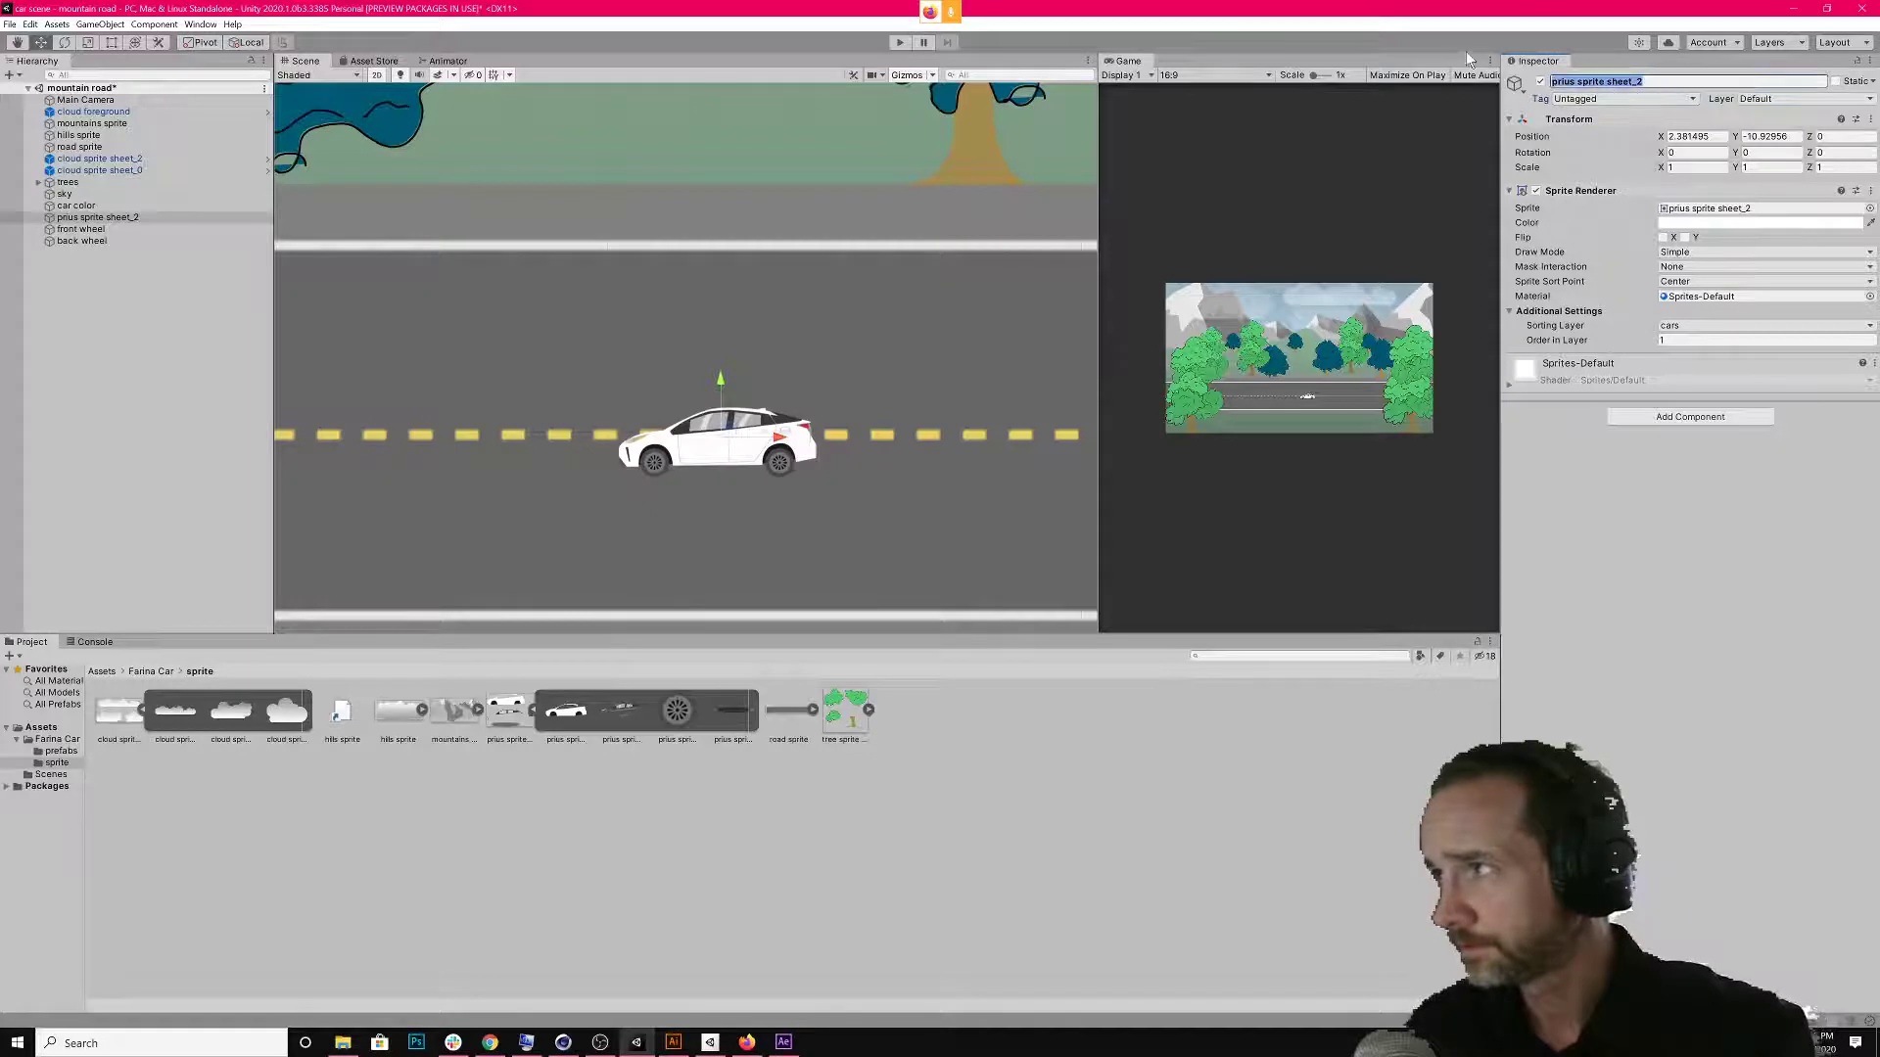
text(car detail)
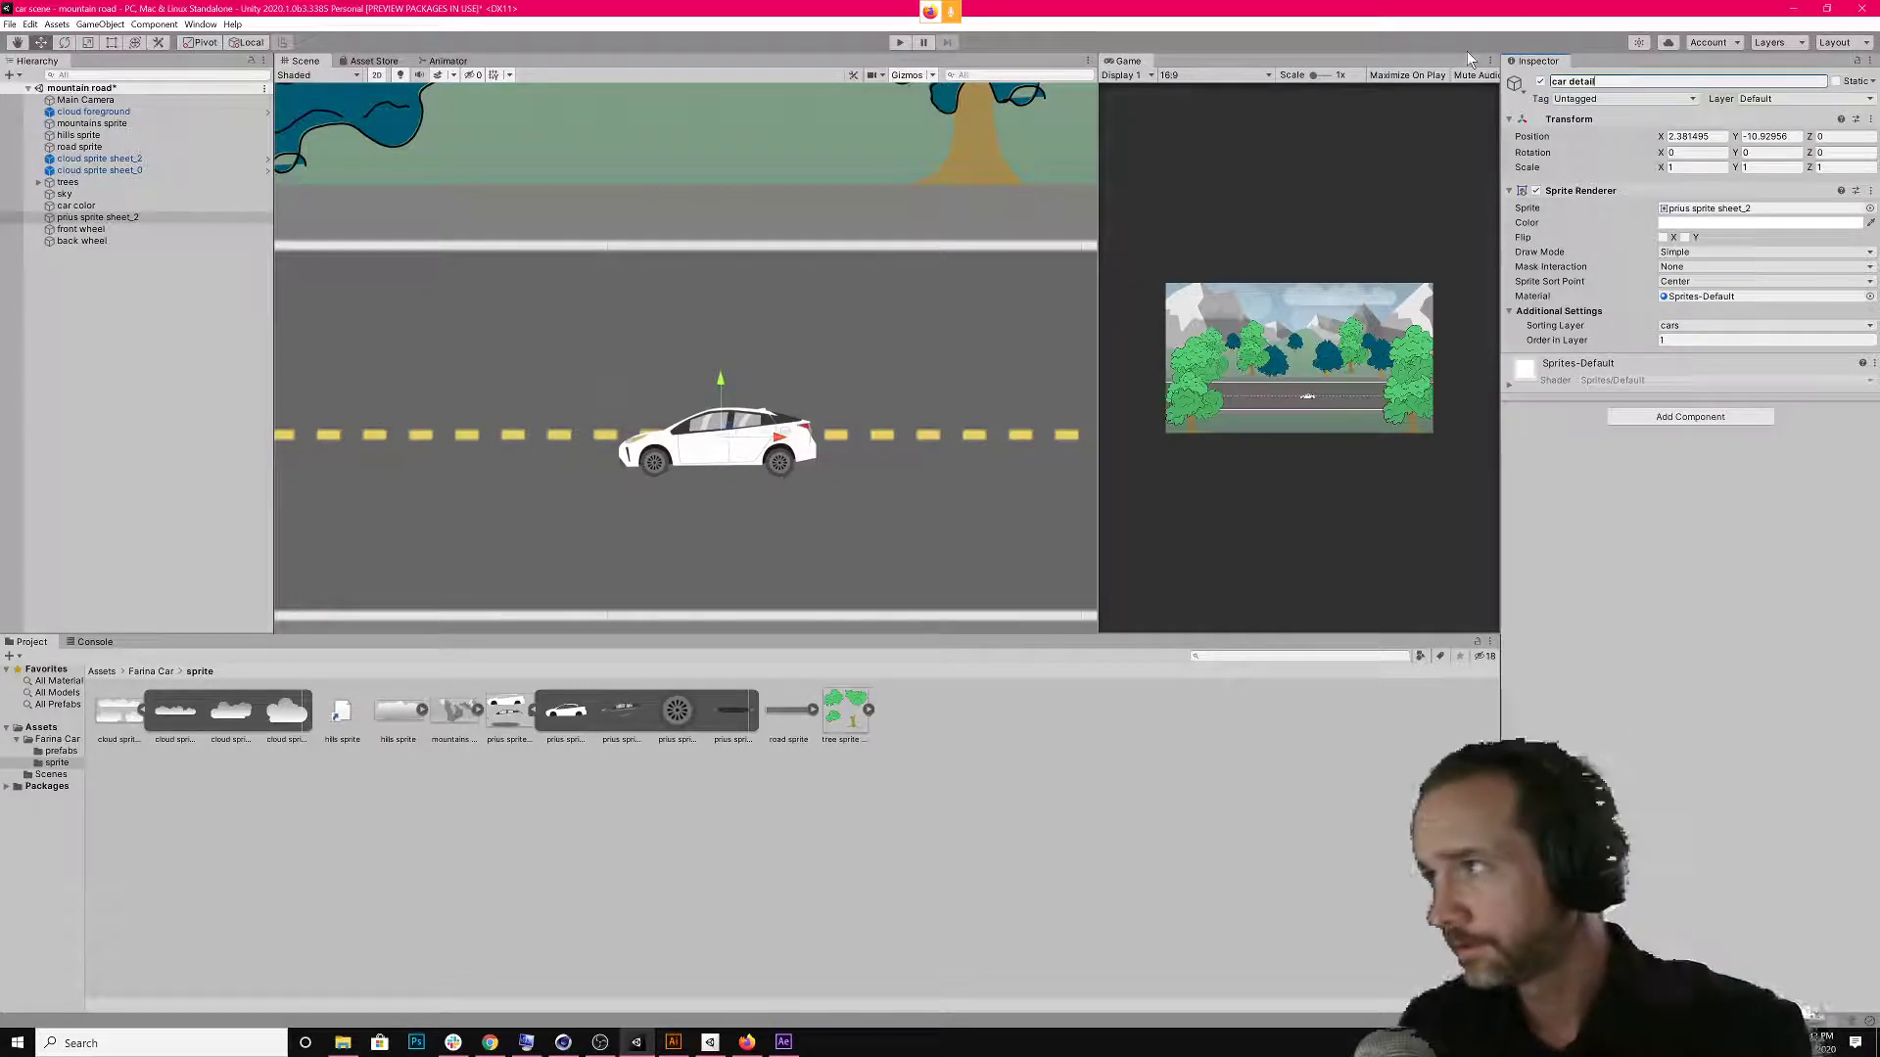
key(Return)
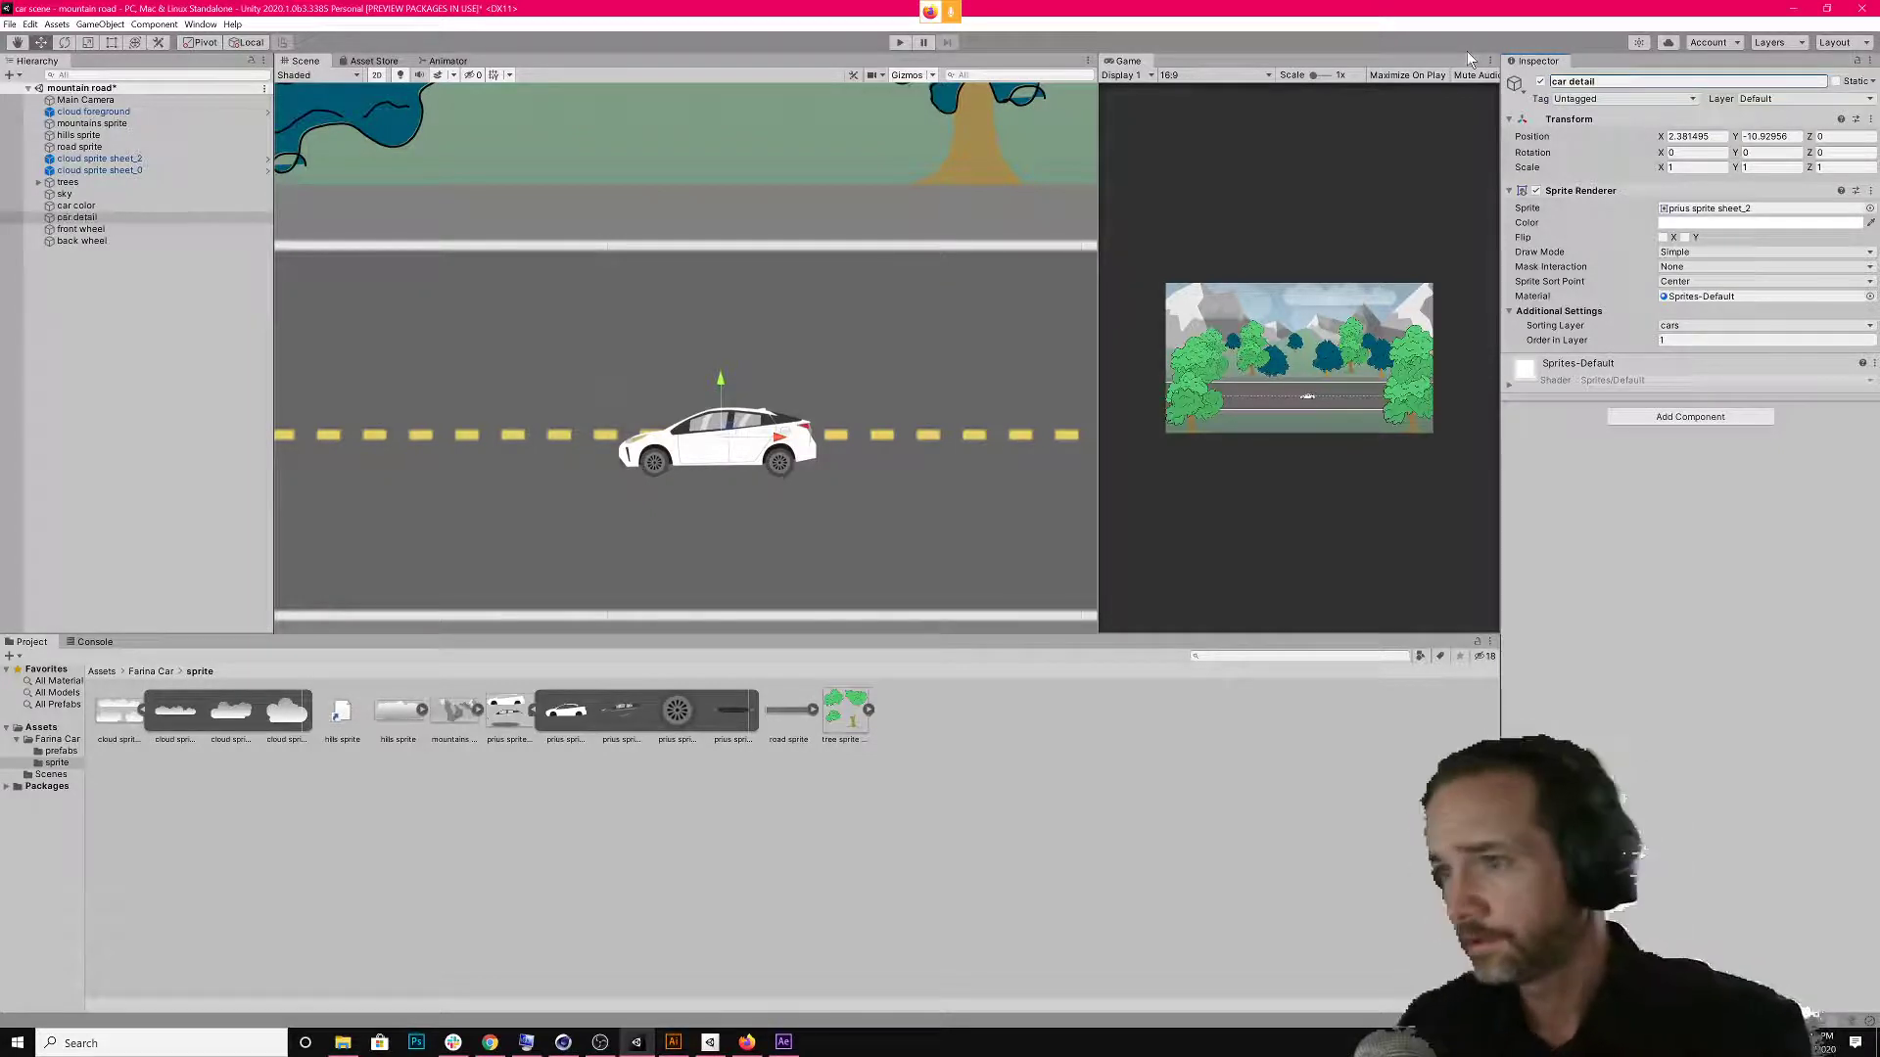
click(97, 208)
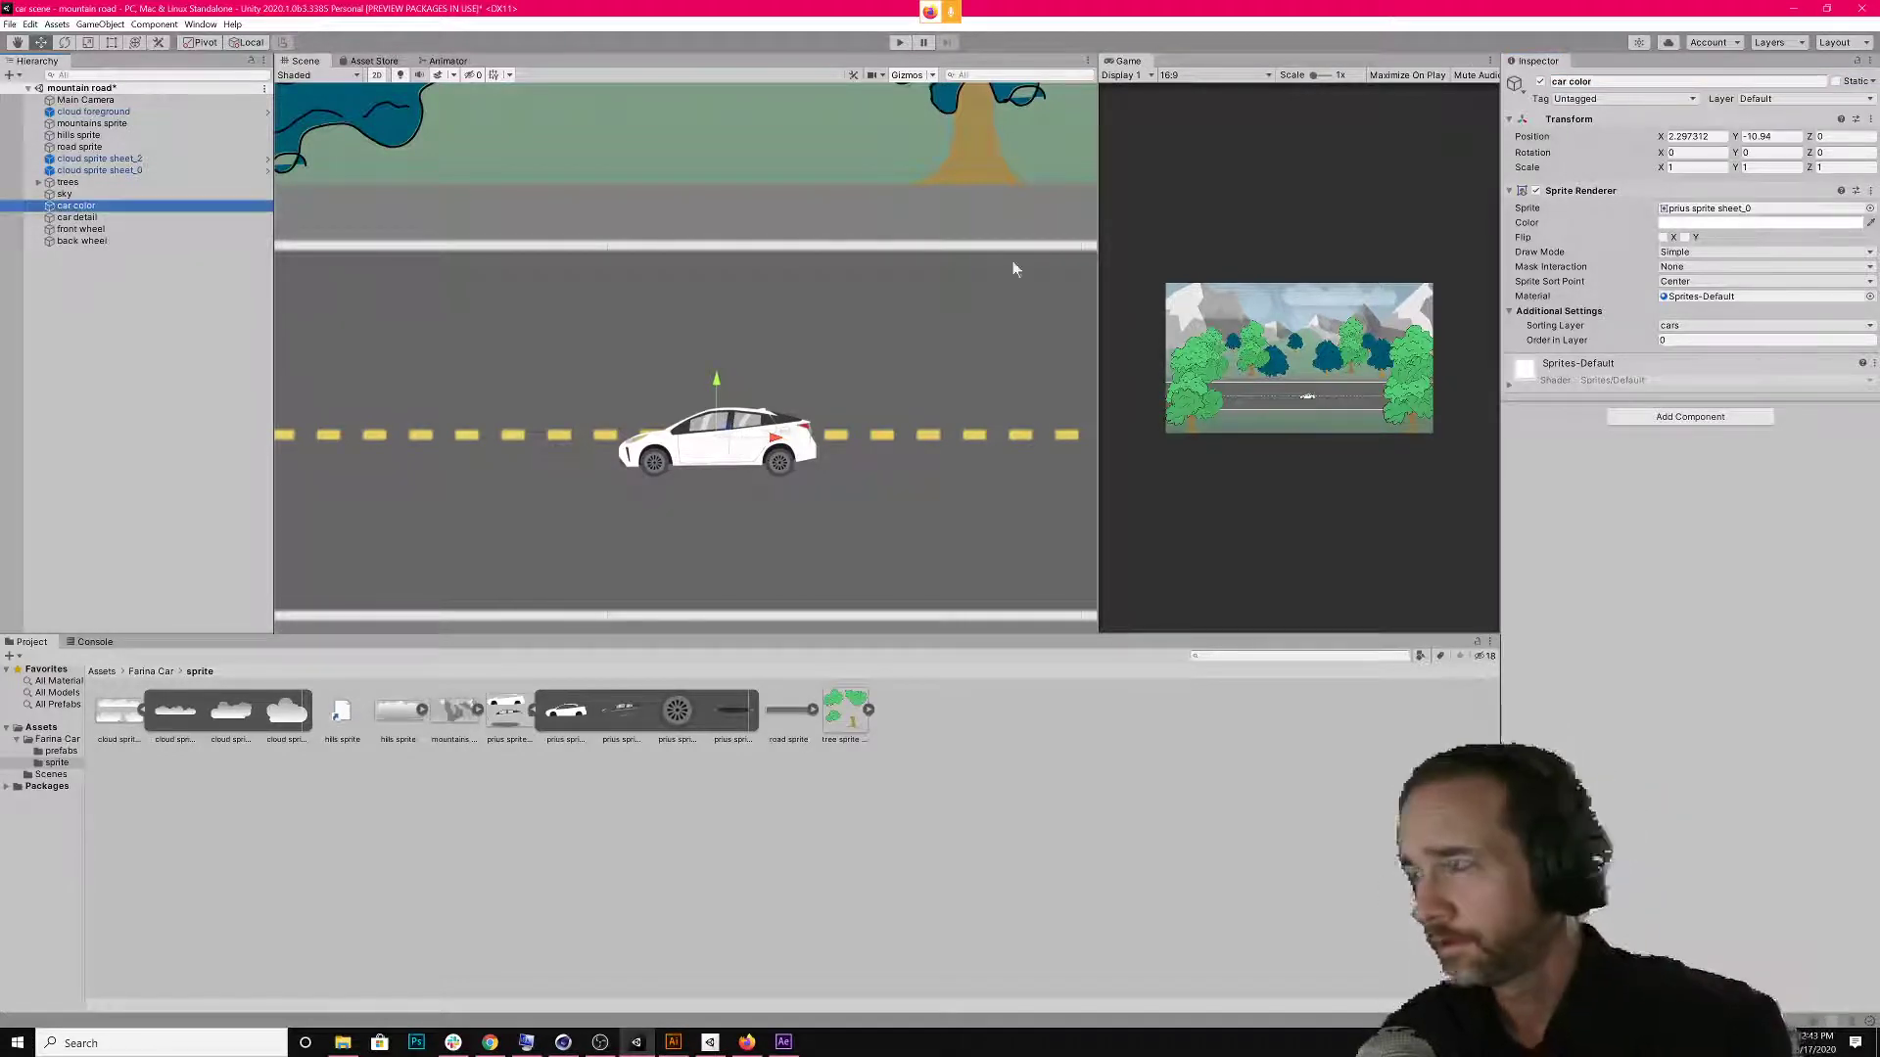
ctrl+click(180, 217)
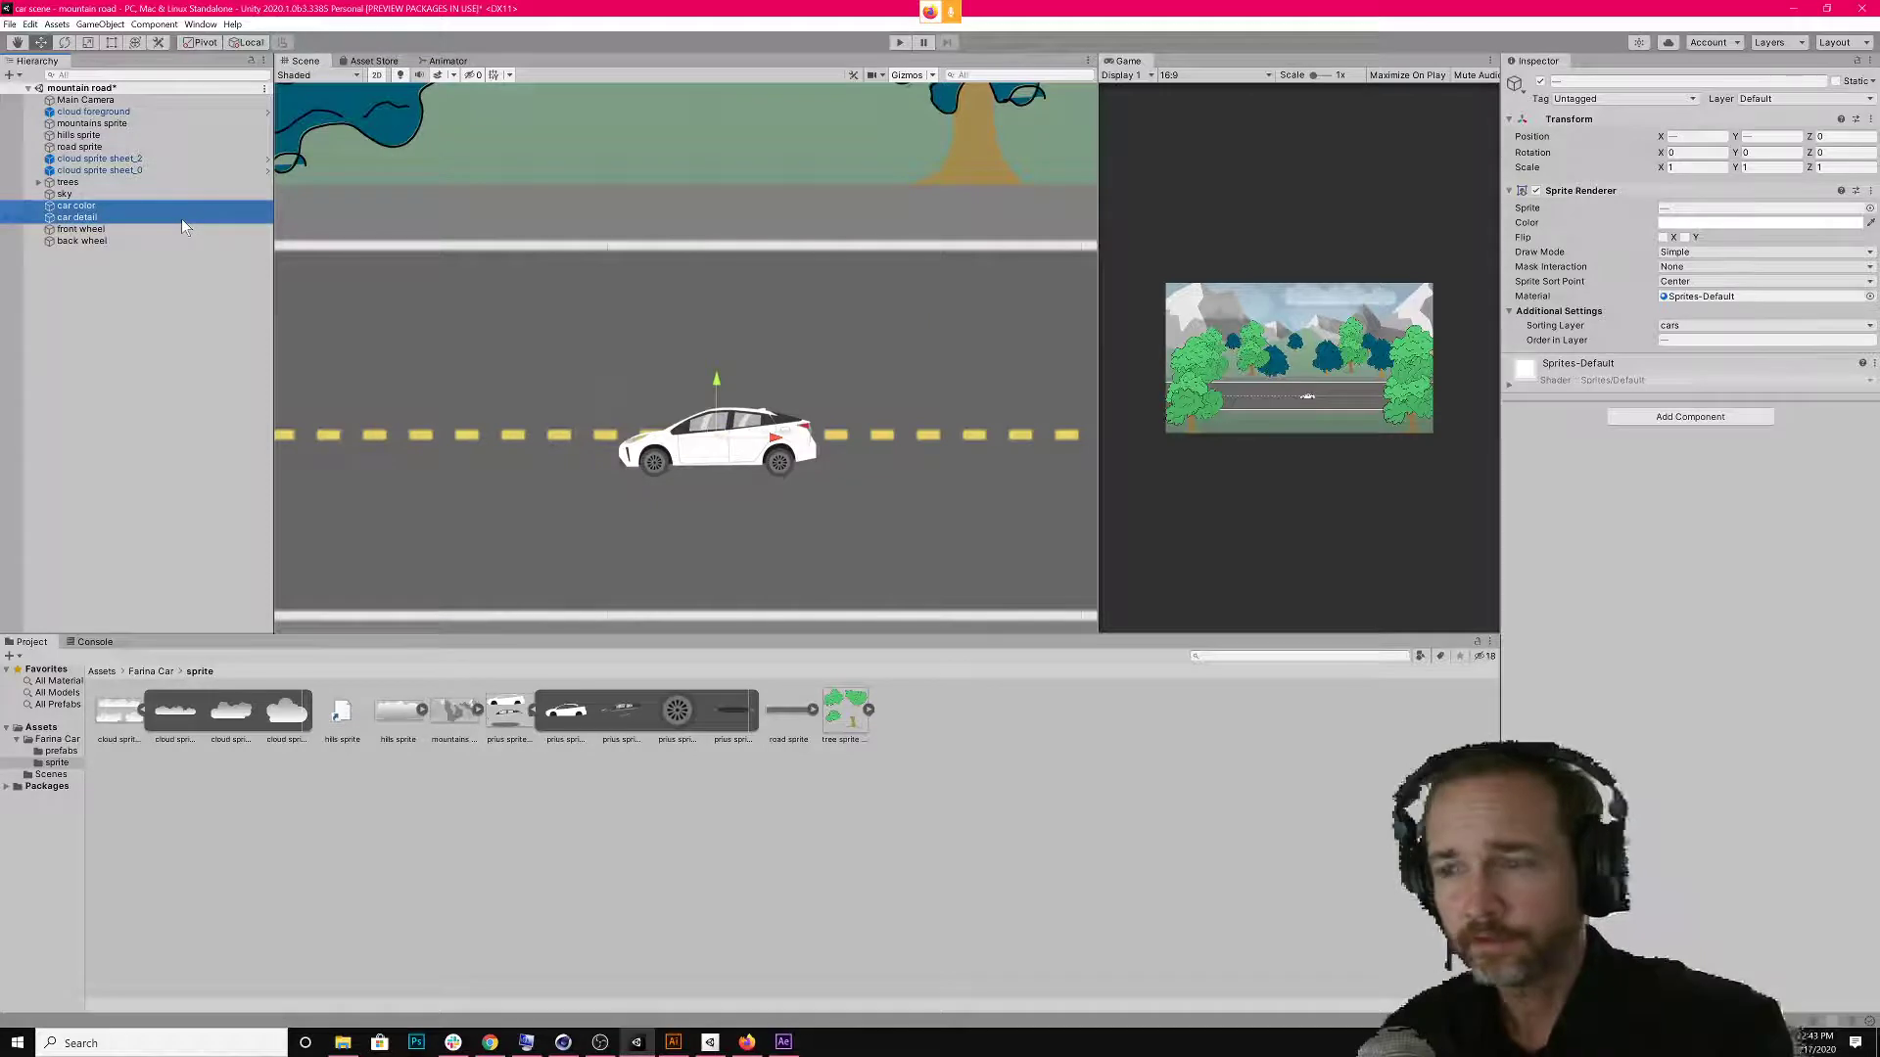
ctrl+click(101, 217)
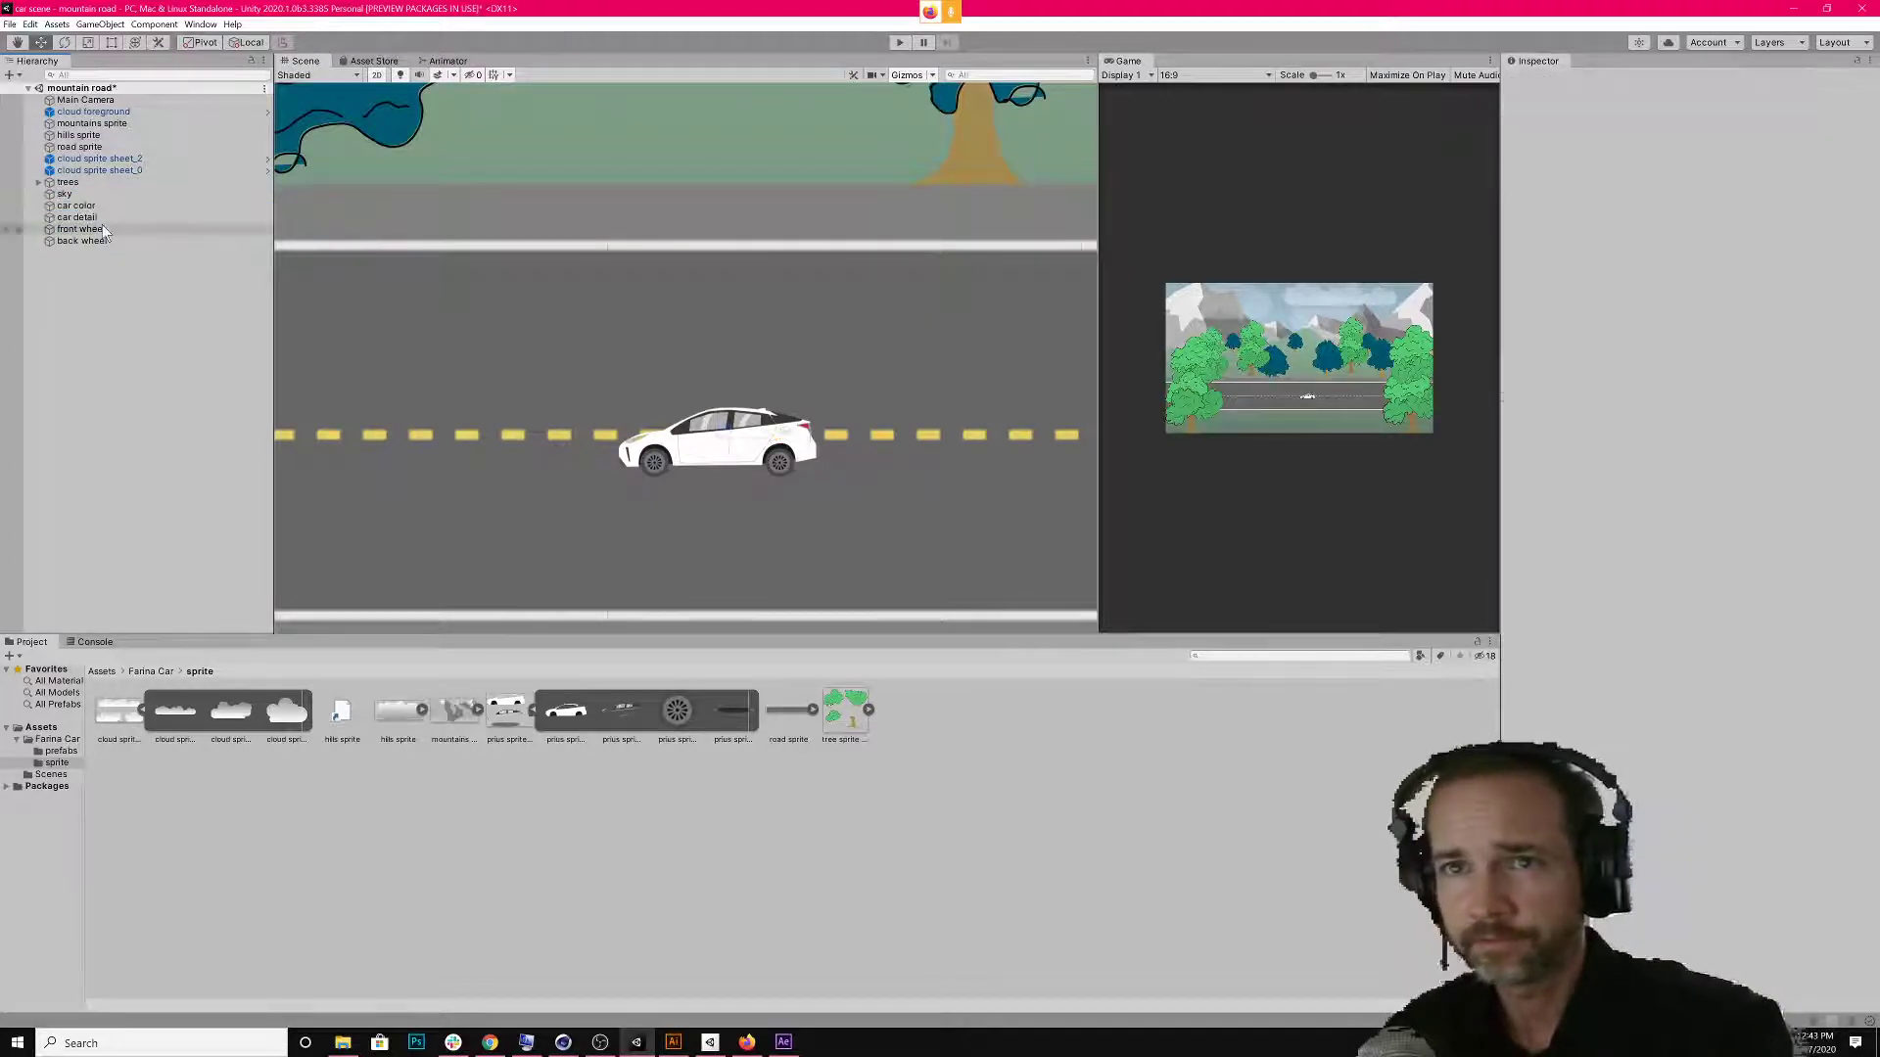
key(Down)
key(Down)
key(Down)
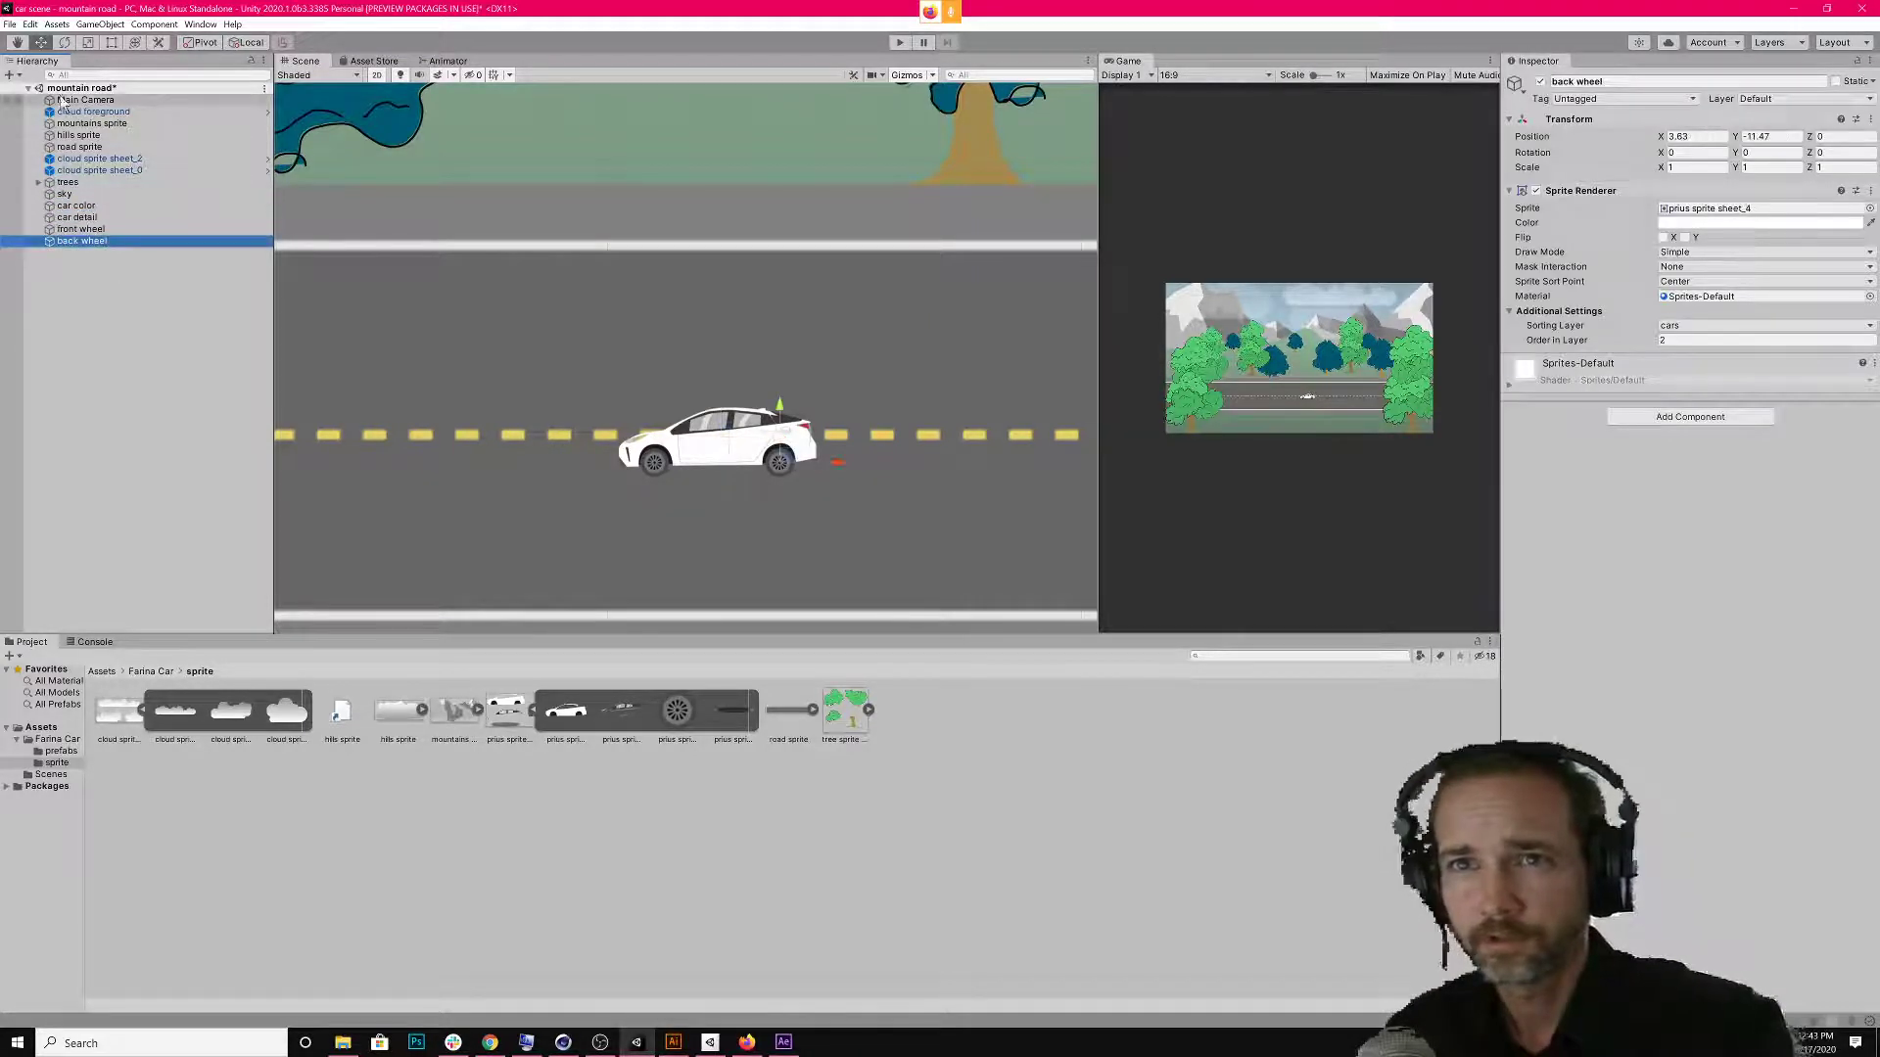
Create an empty object, place it beneath the car at X 2.35, Y -11.75, and name it prius.
click(8, 75)
click(54, 92)
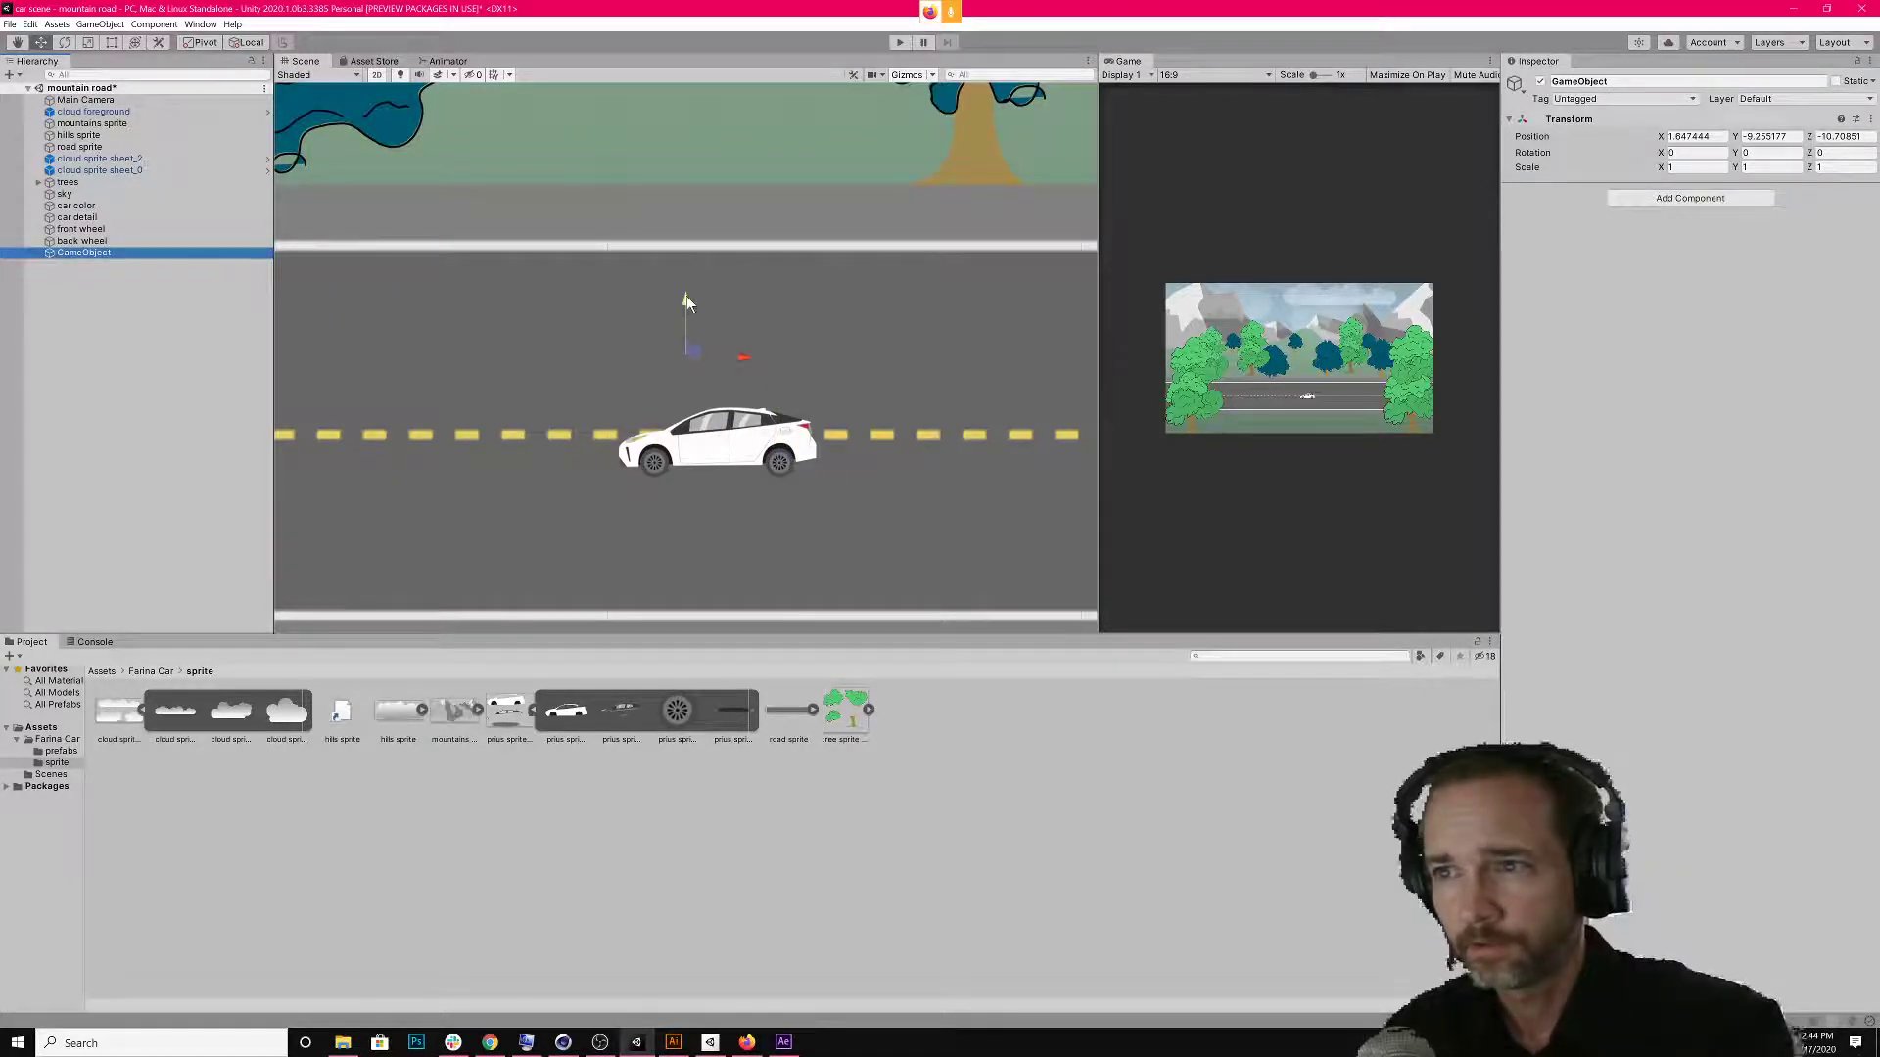
drag(685, 298, 776, 474)
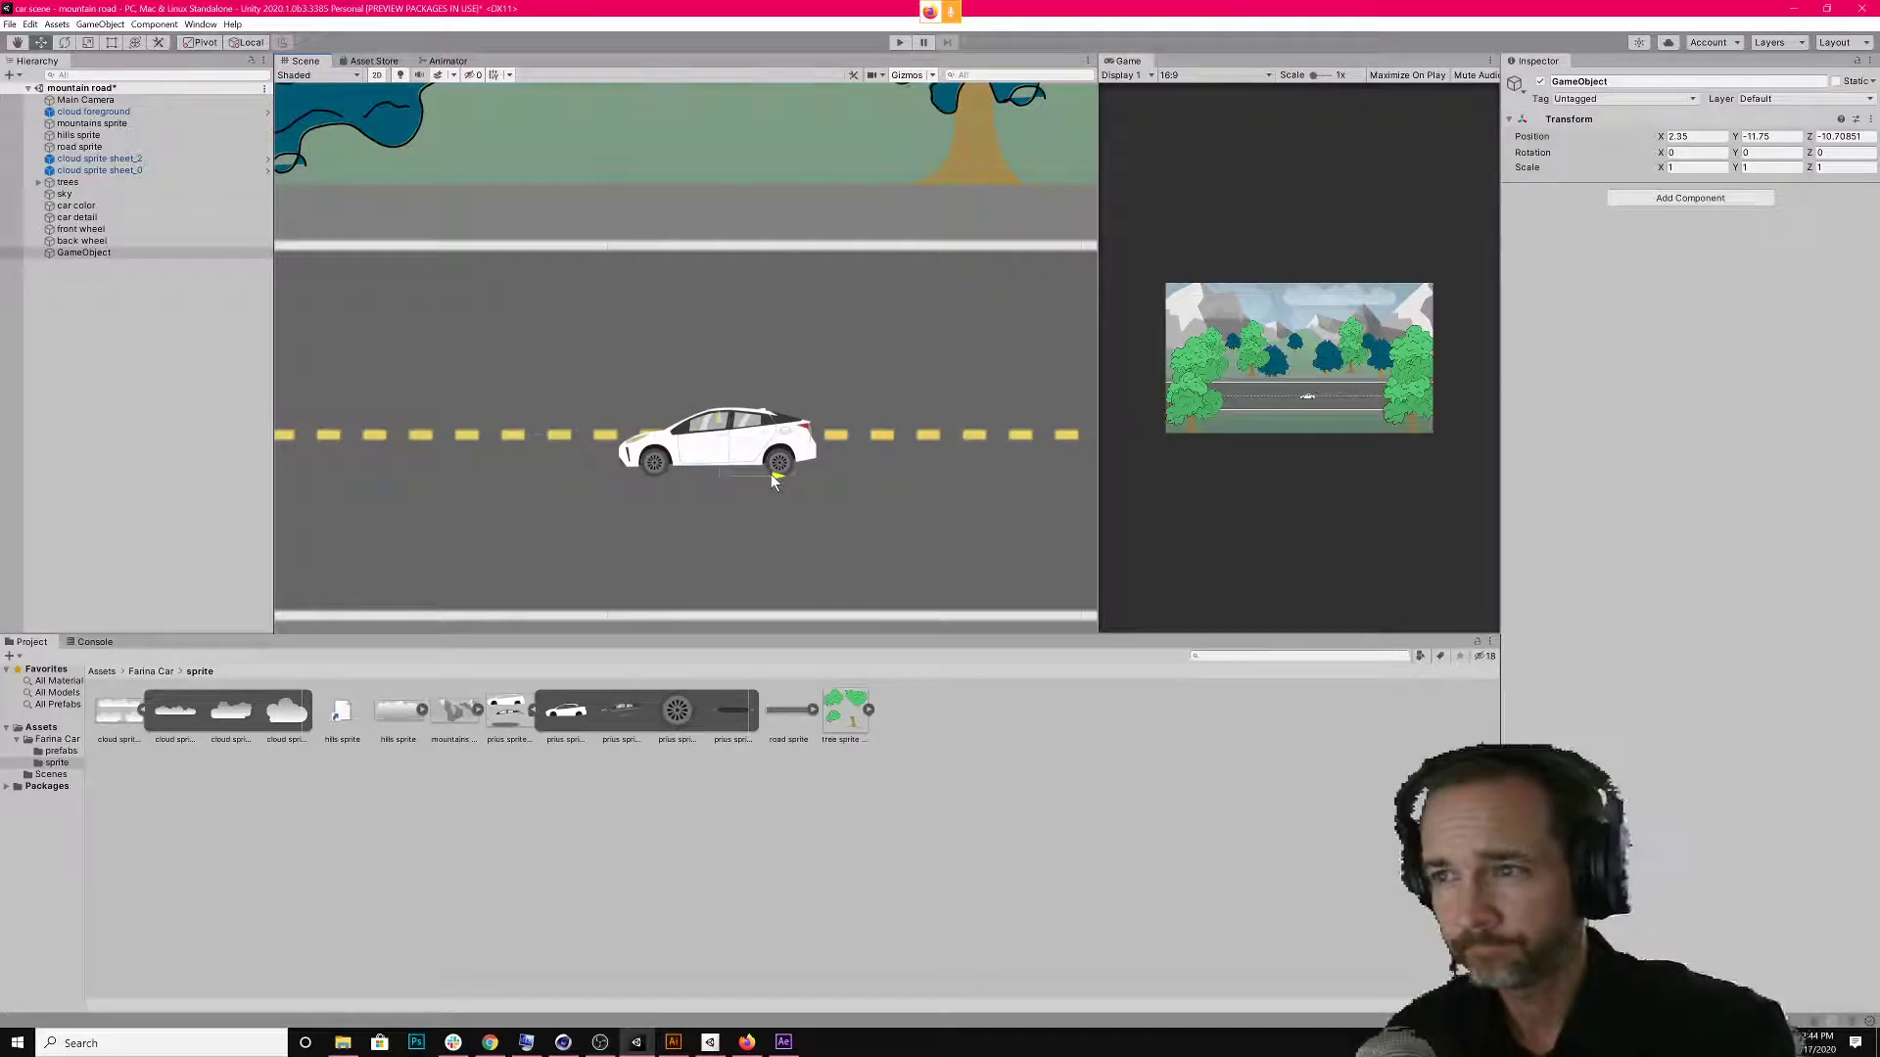
click(1606, 81)
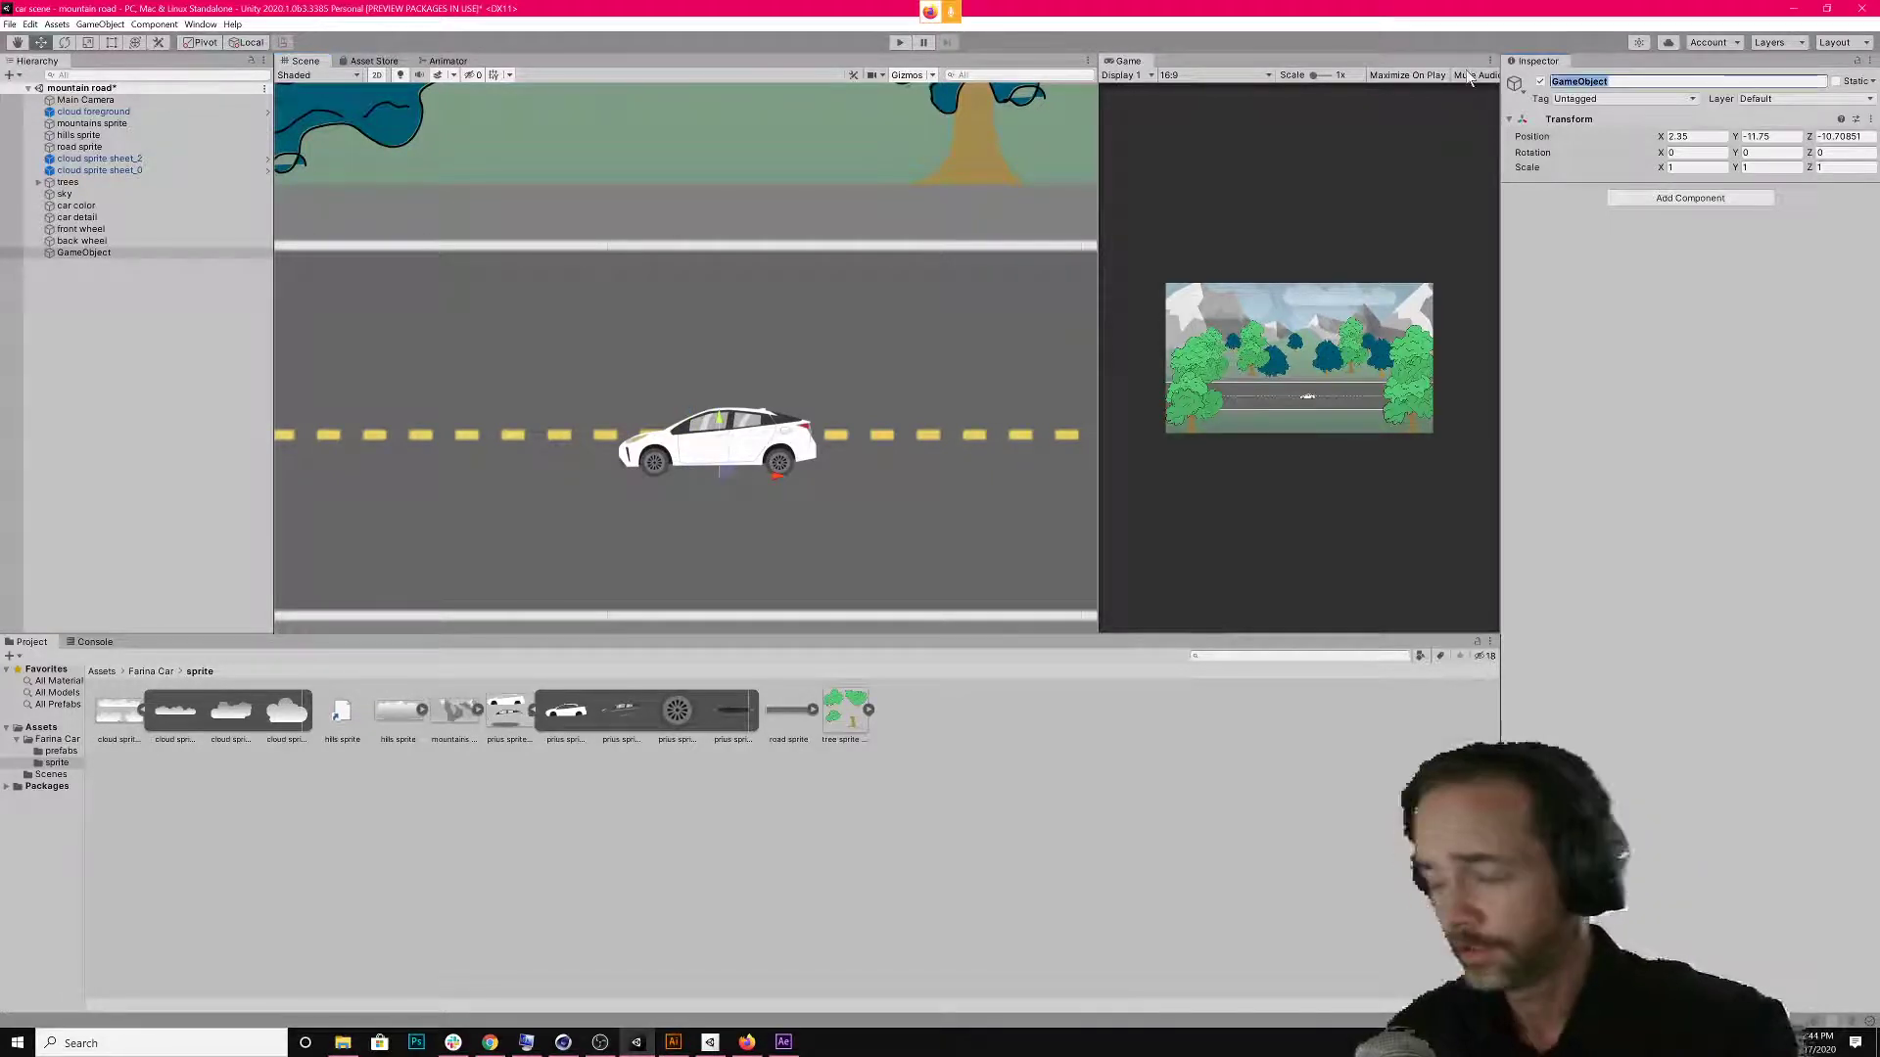
text(ca)
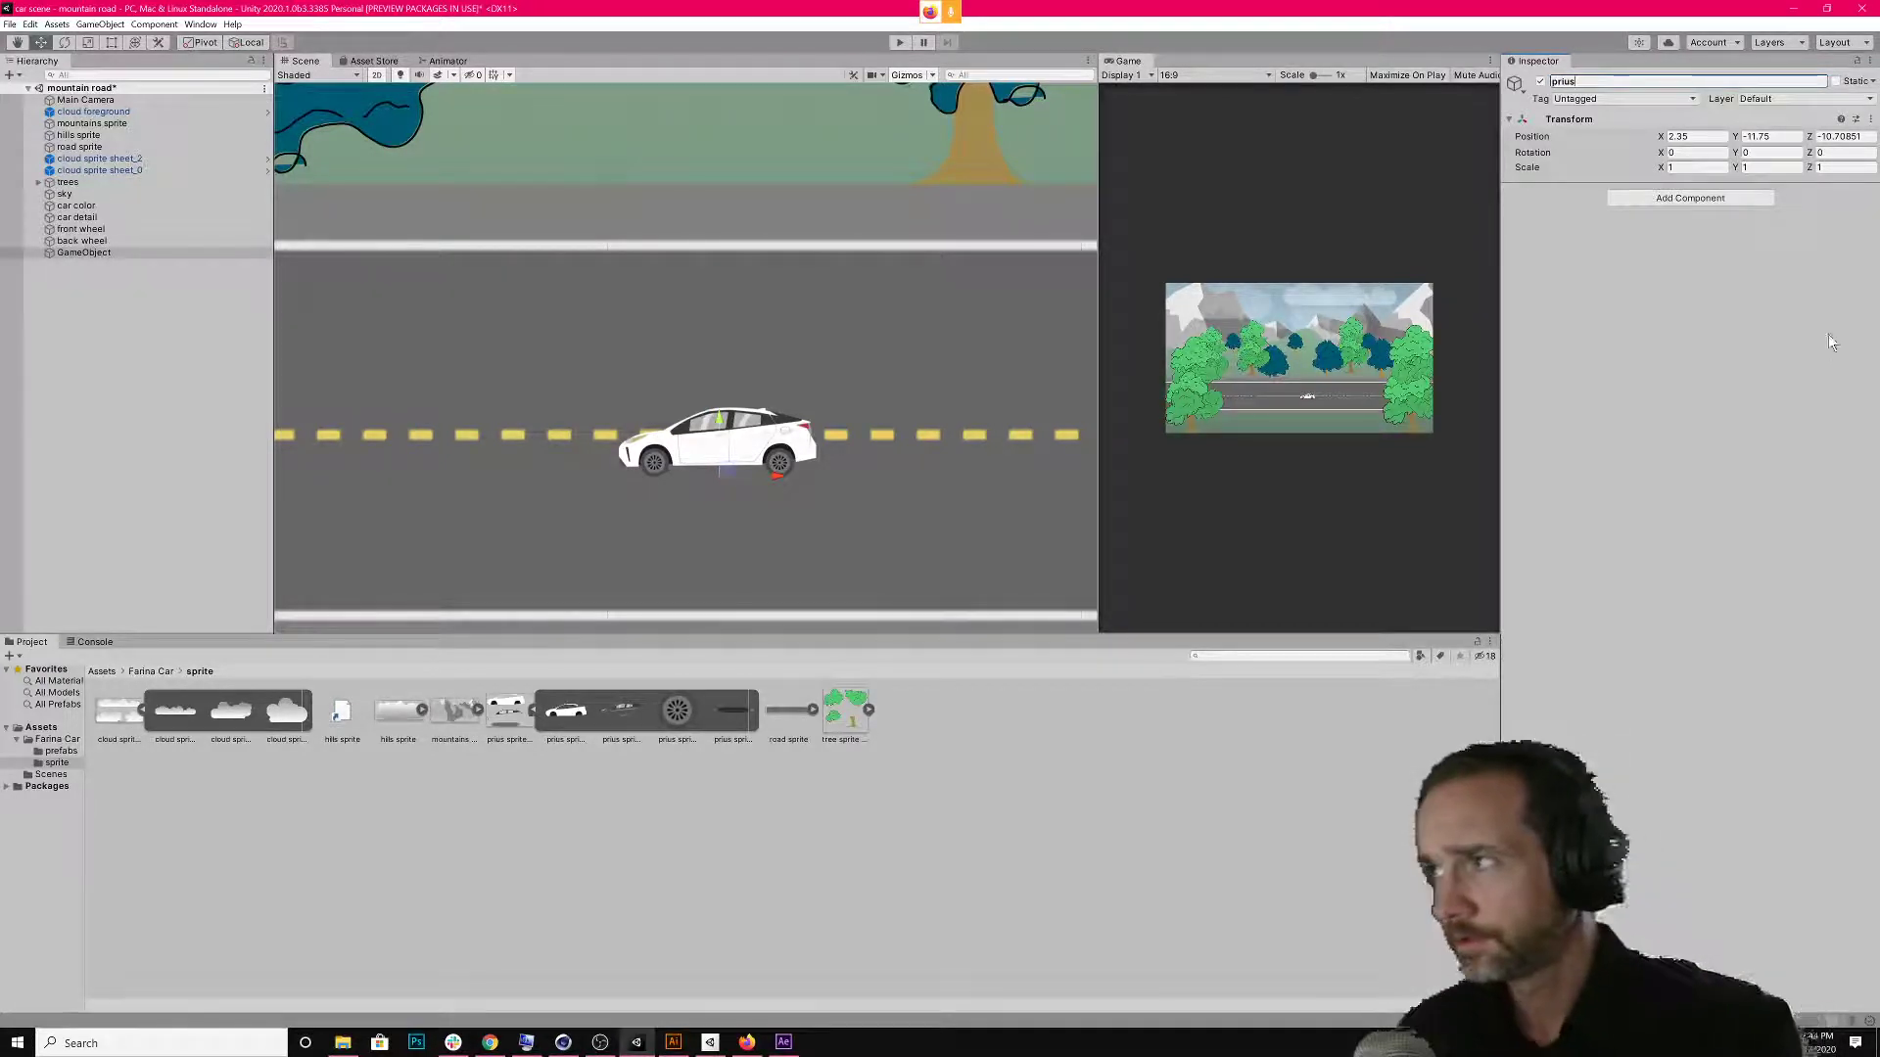
key(Return)
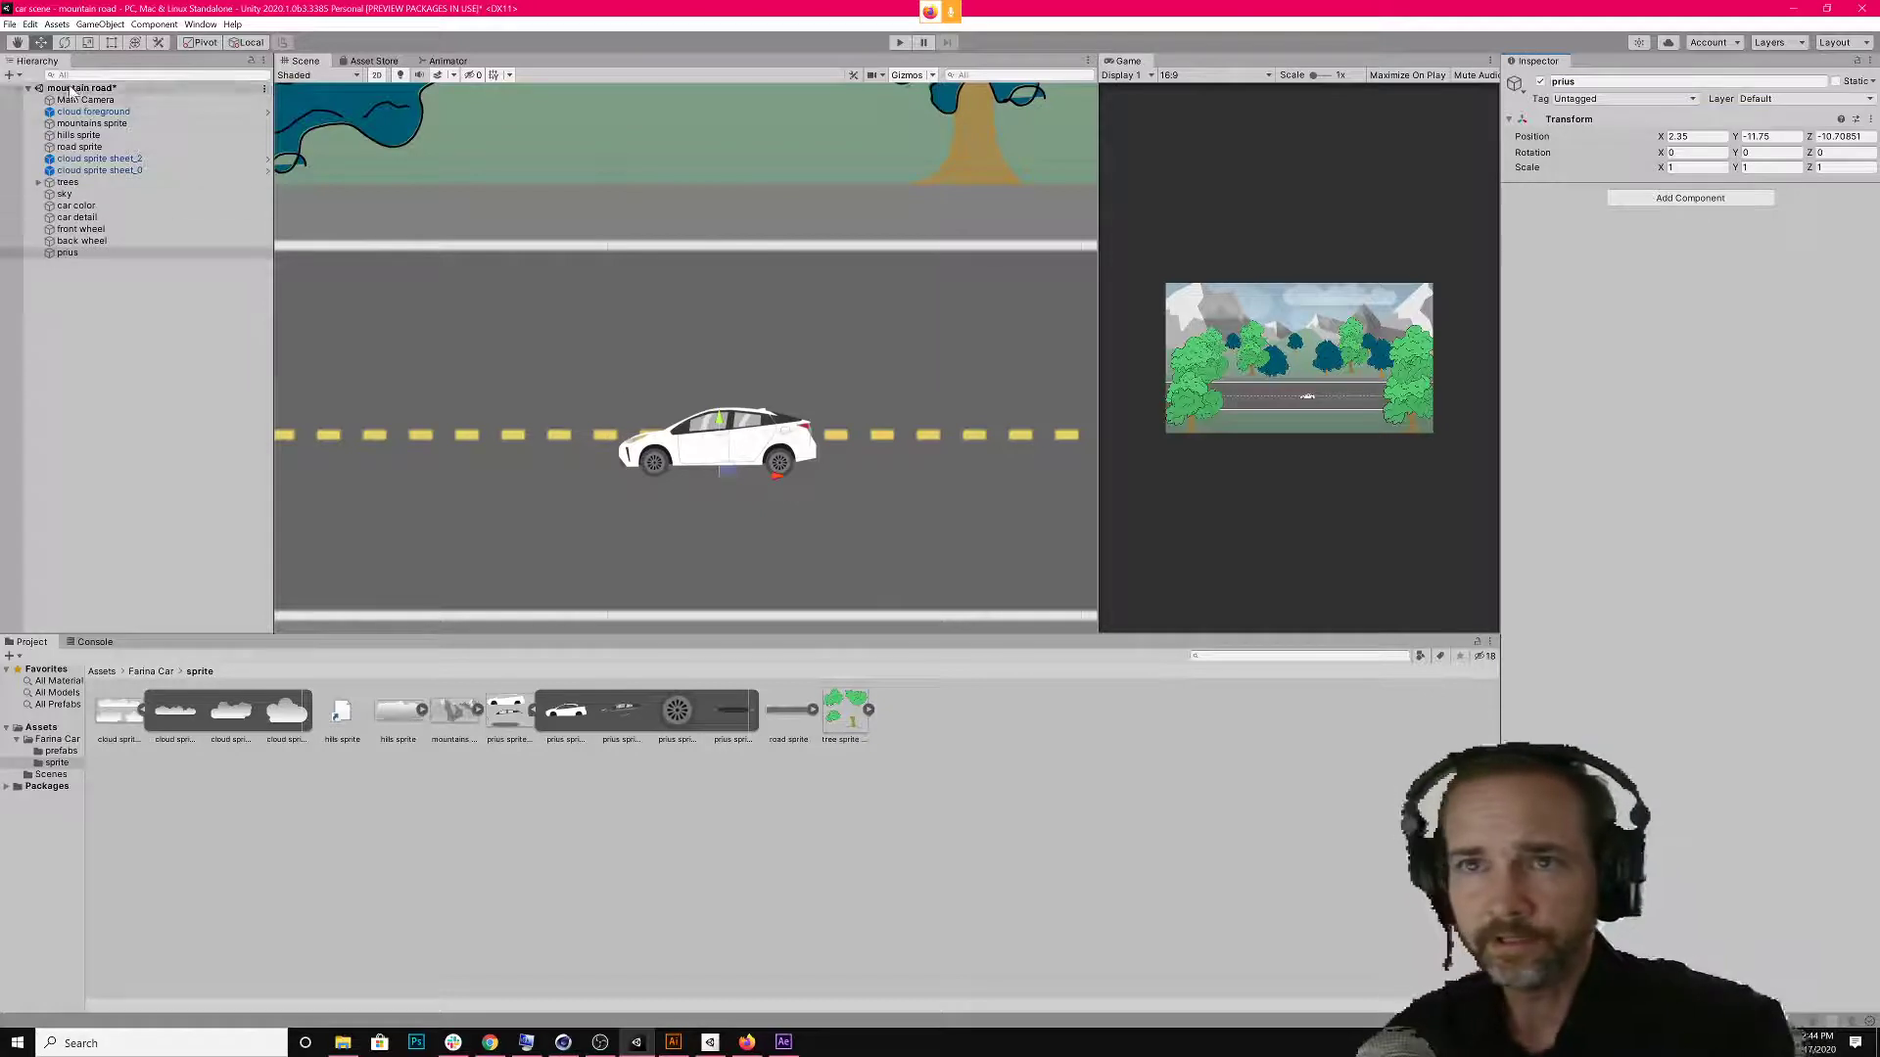
Parent car color, car detail, front wheel and back wheel under the prius object.
click(77, 205)
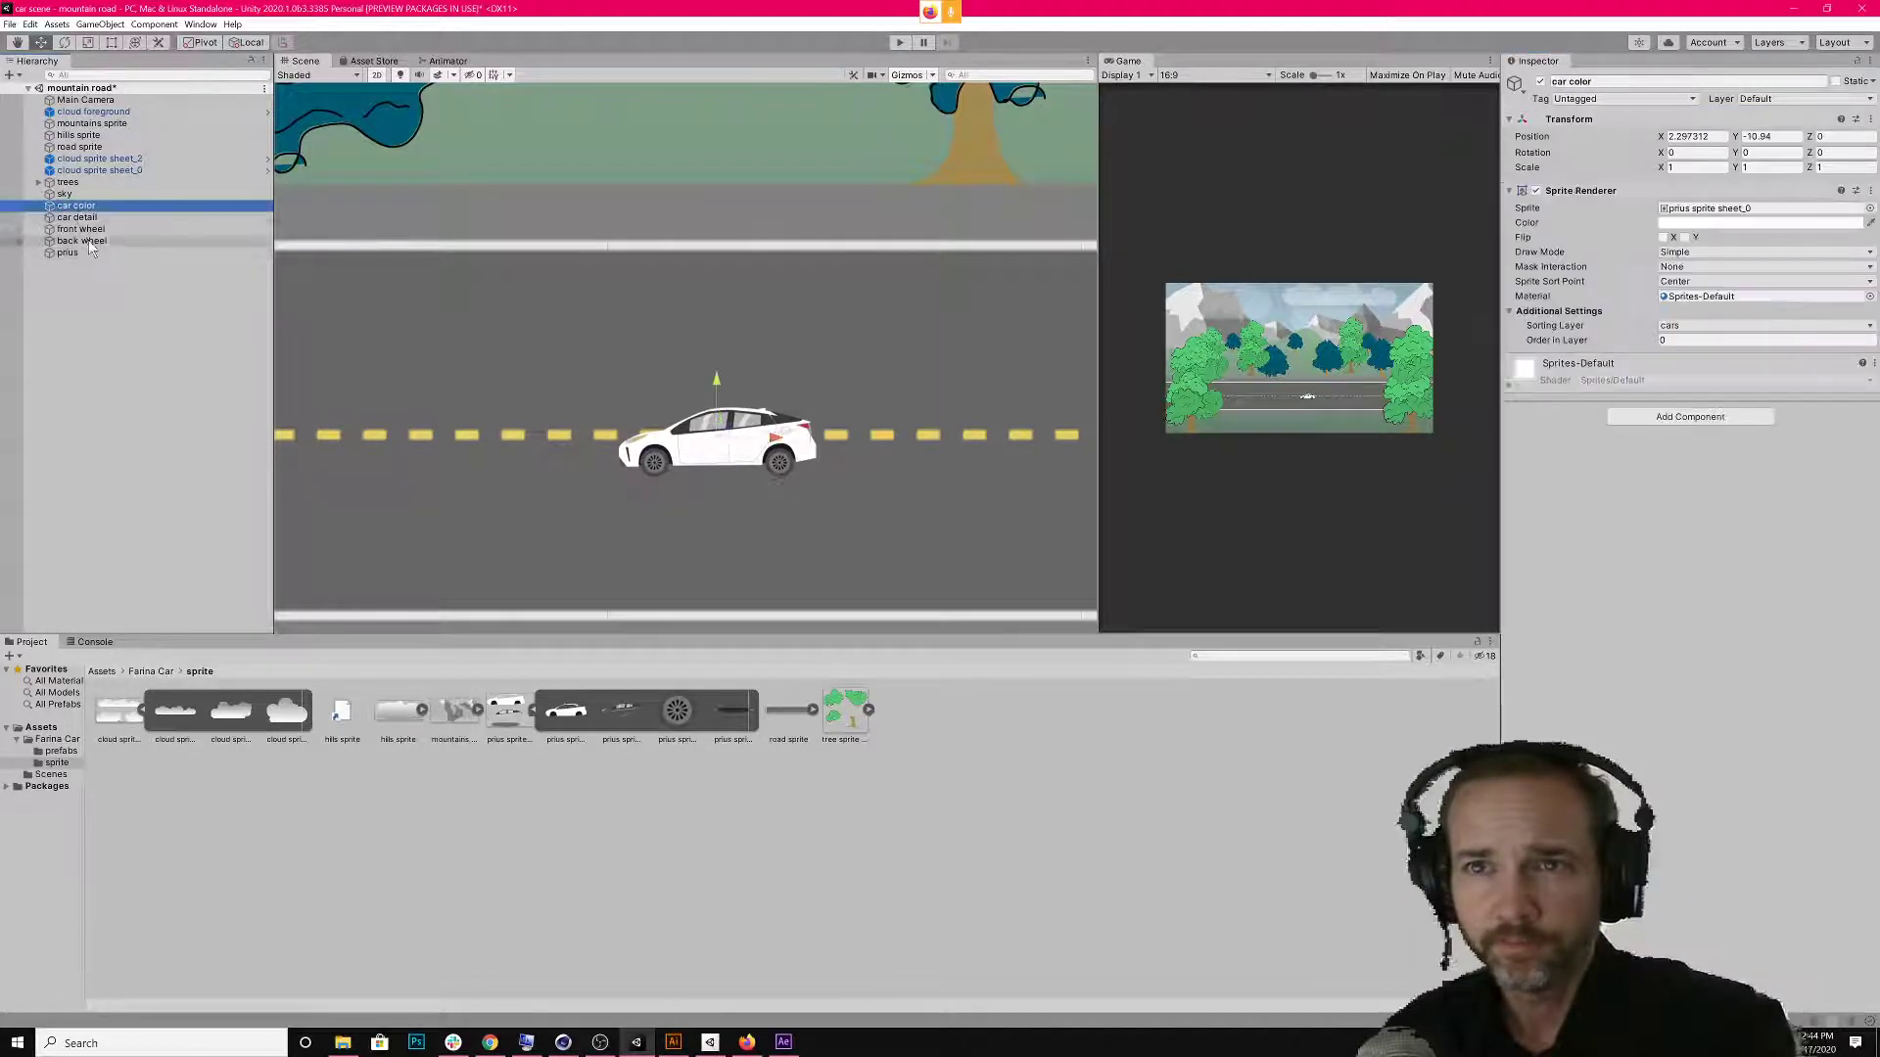
shift+click(82, 240)
drag(82, 240, 68, 255)
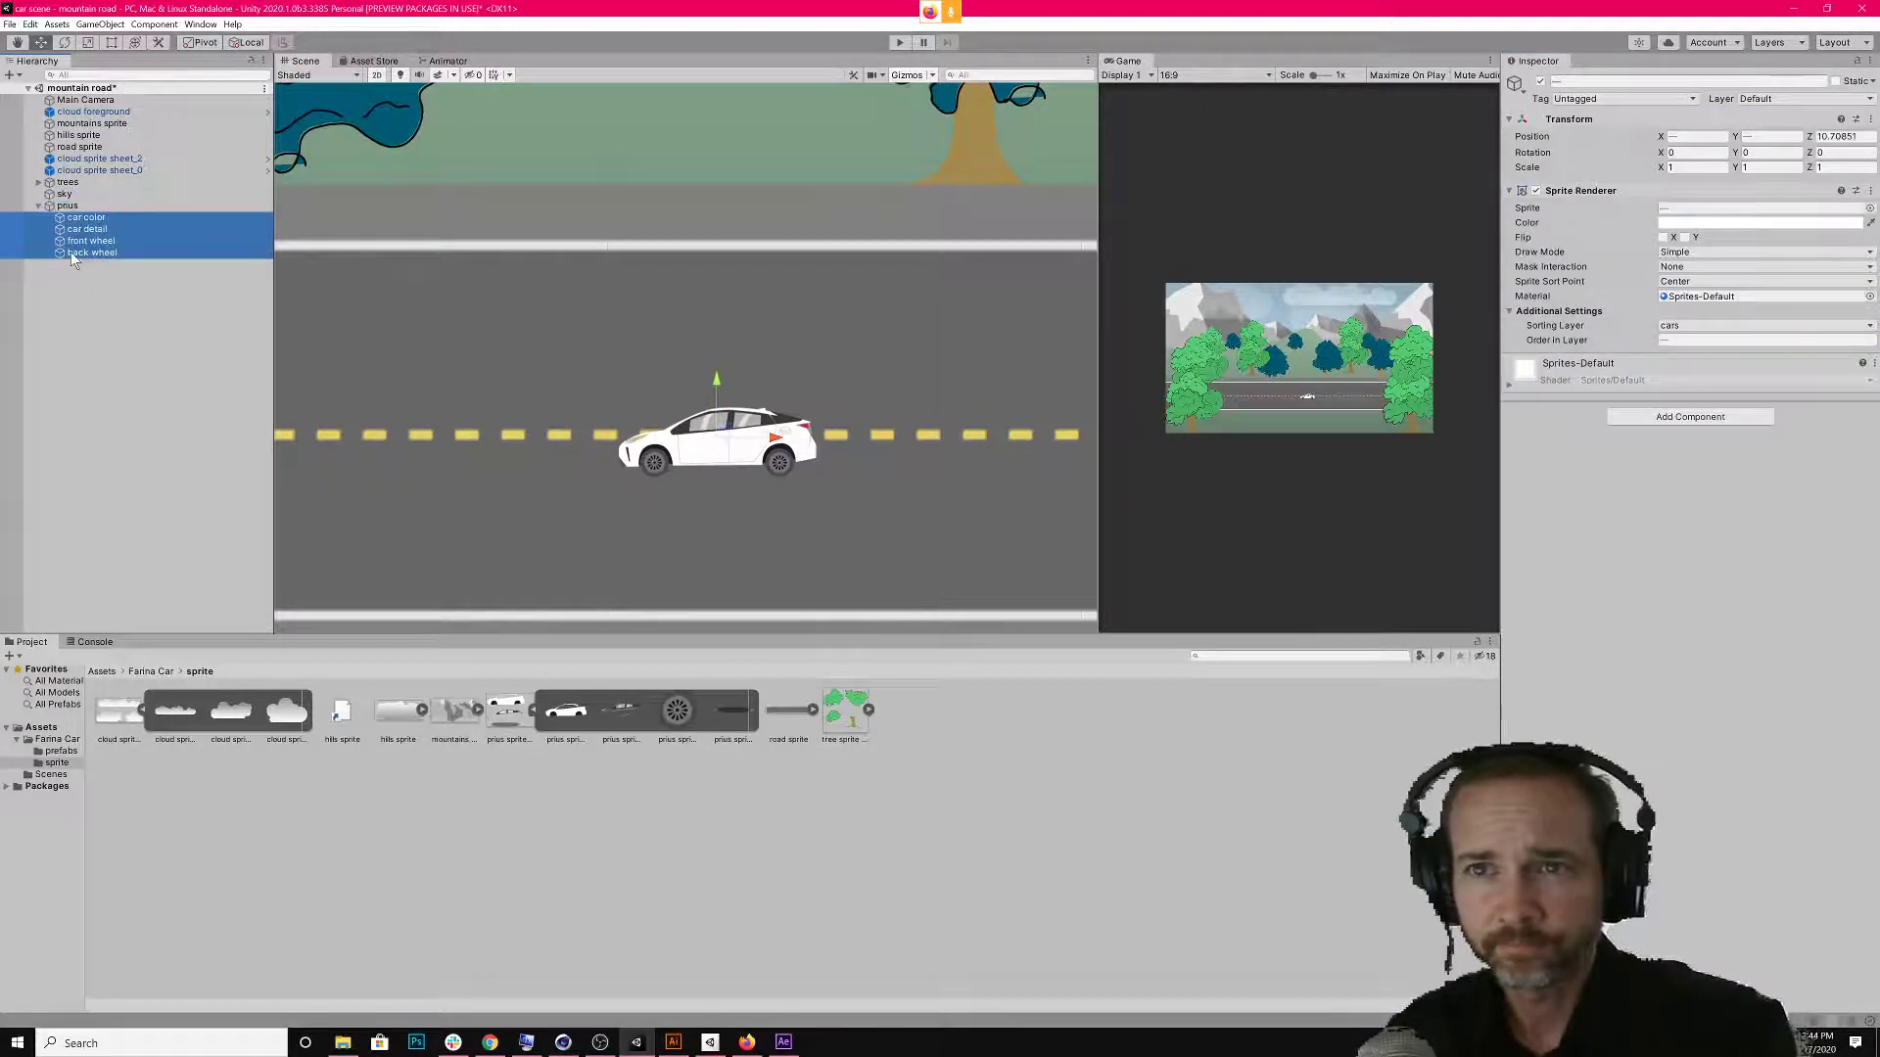
Reset the transform of the prius parent object.
click(67, 206)
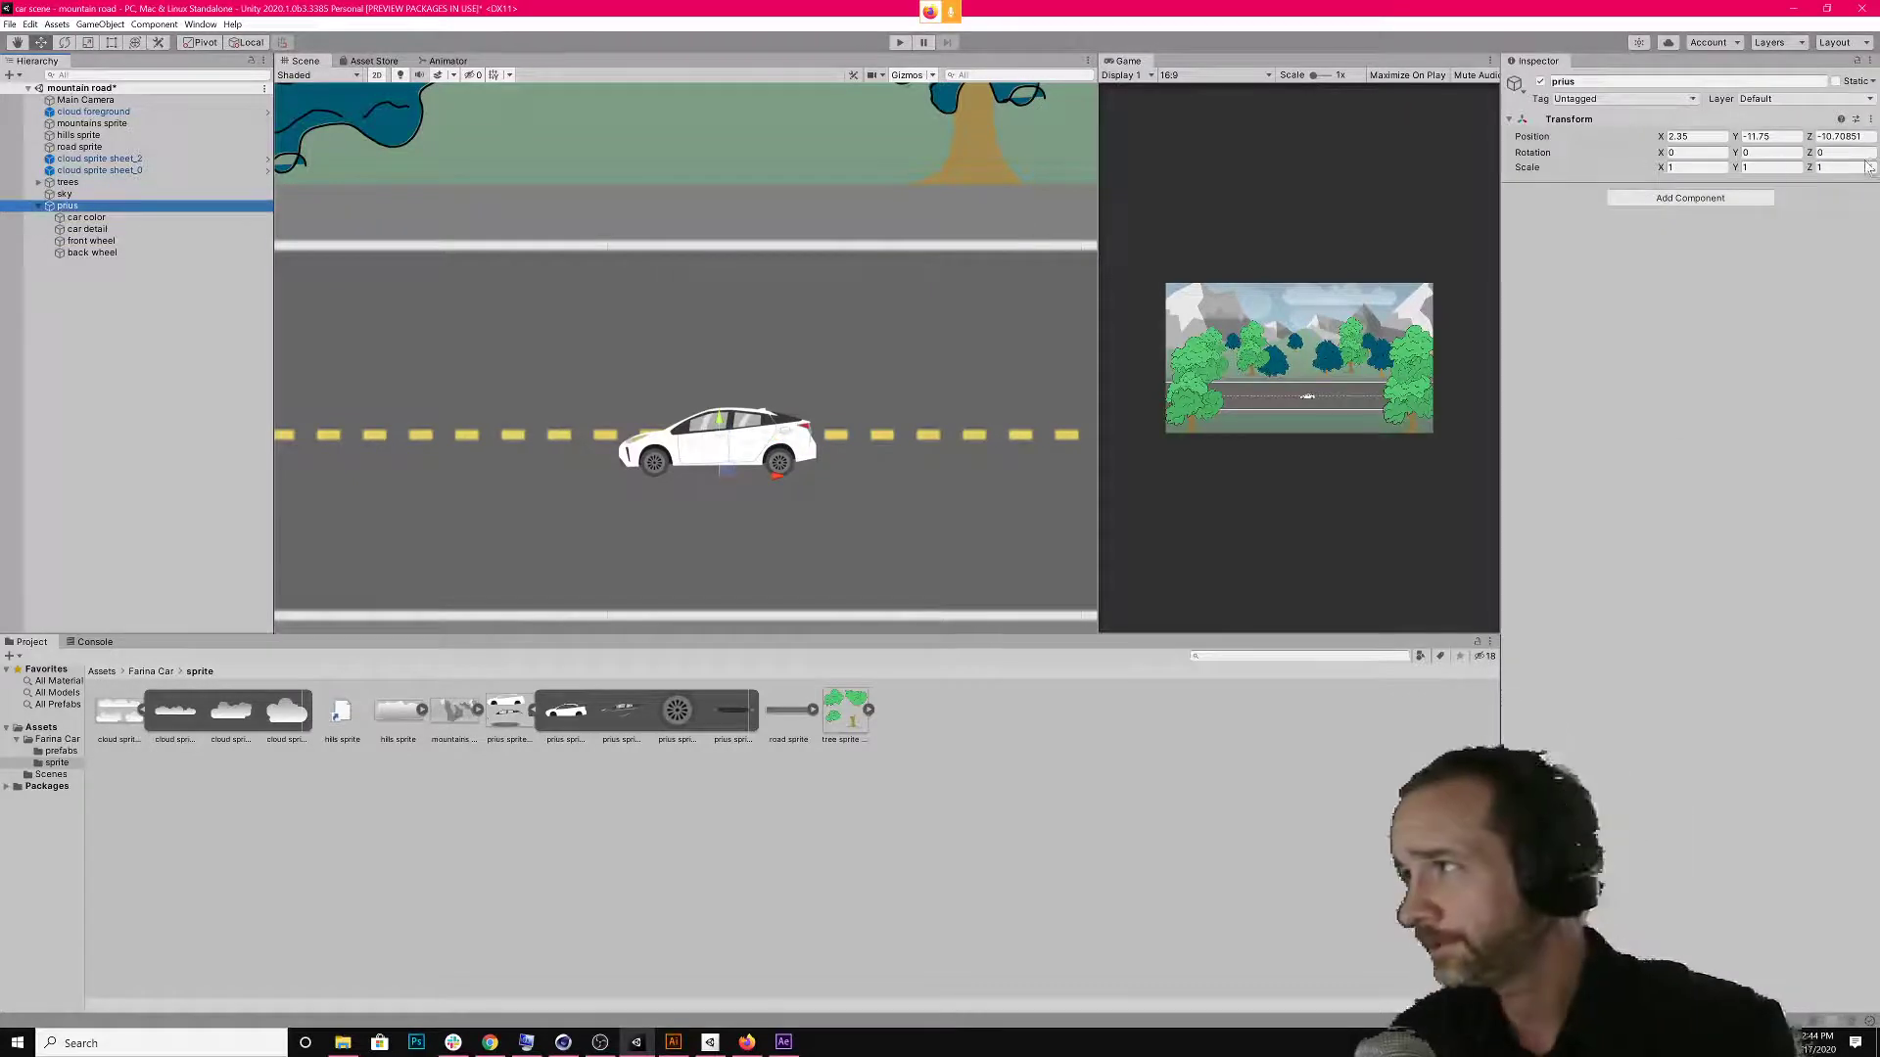
click(1871, 120)
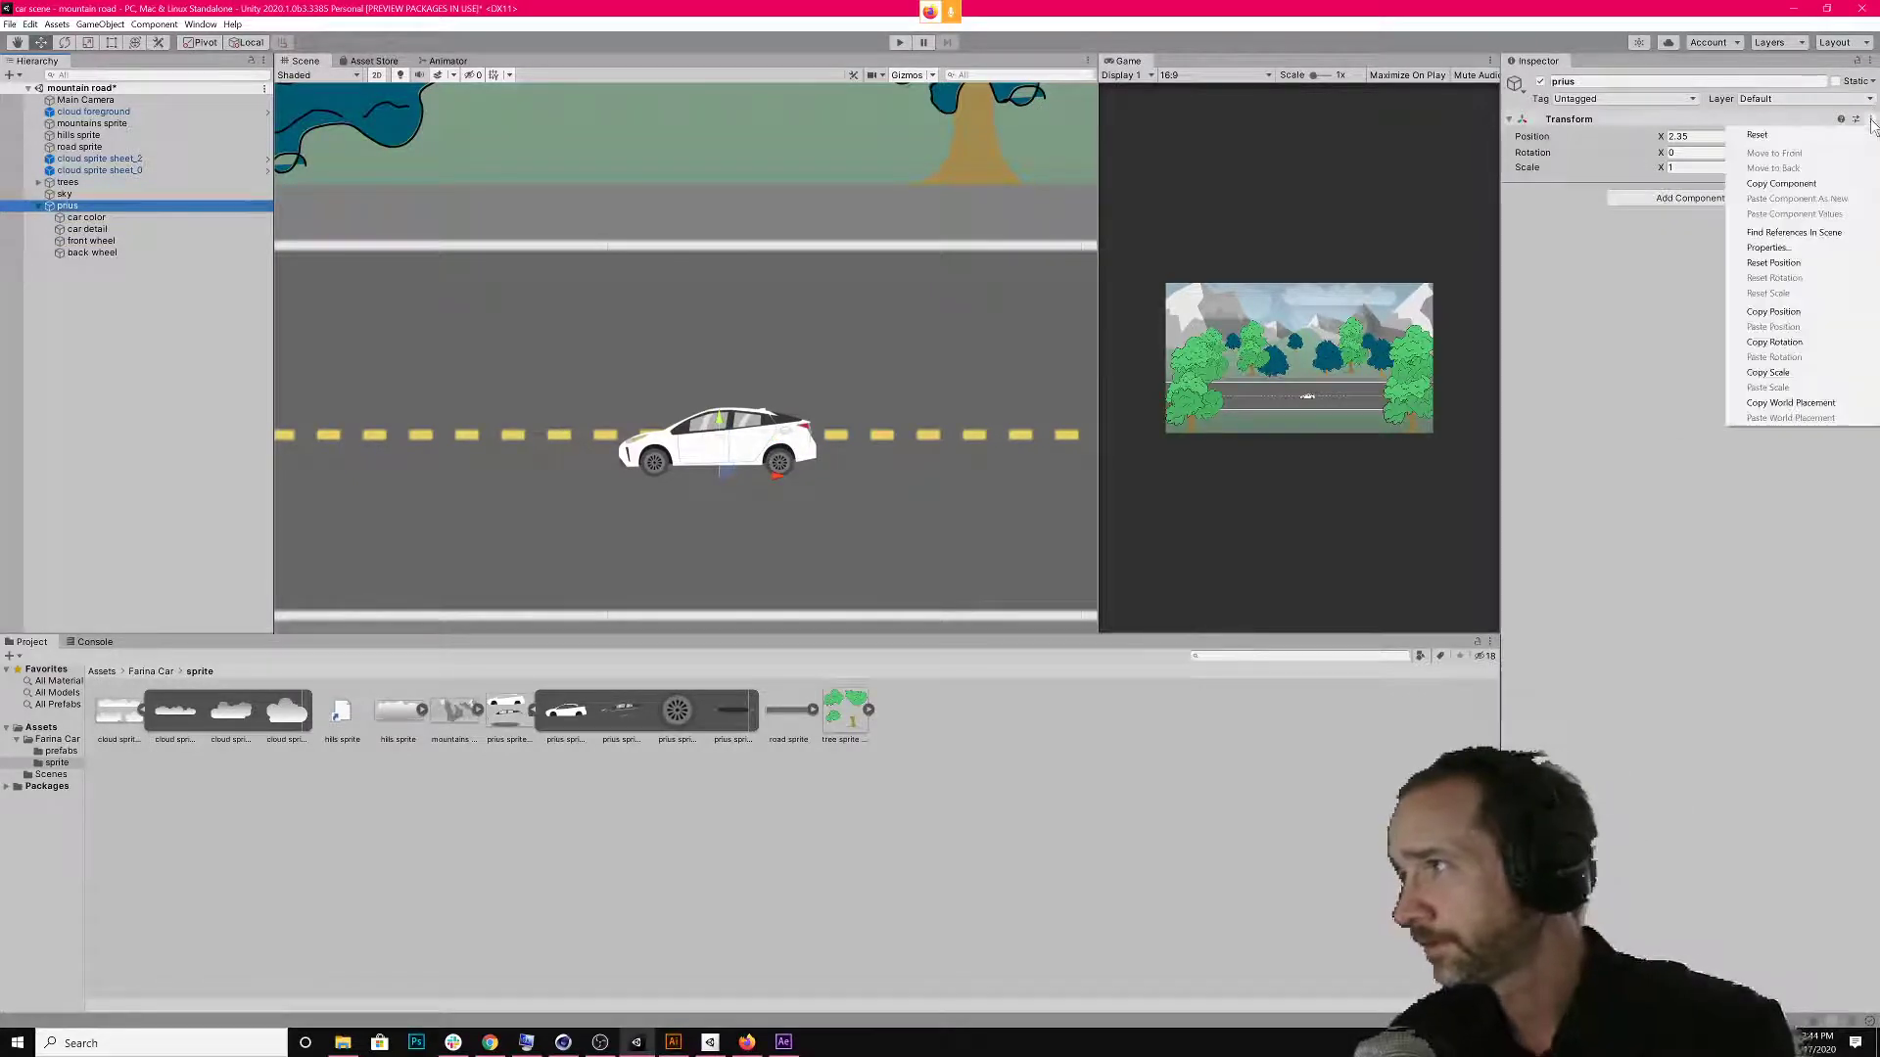
click(1757, 135)
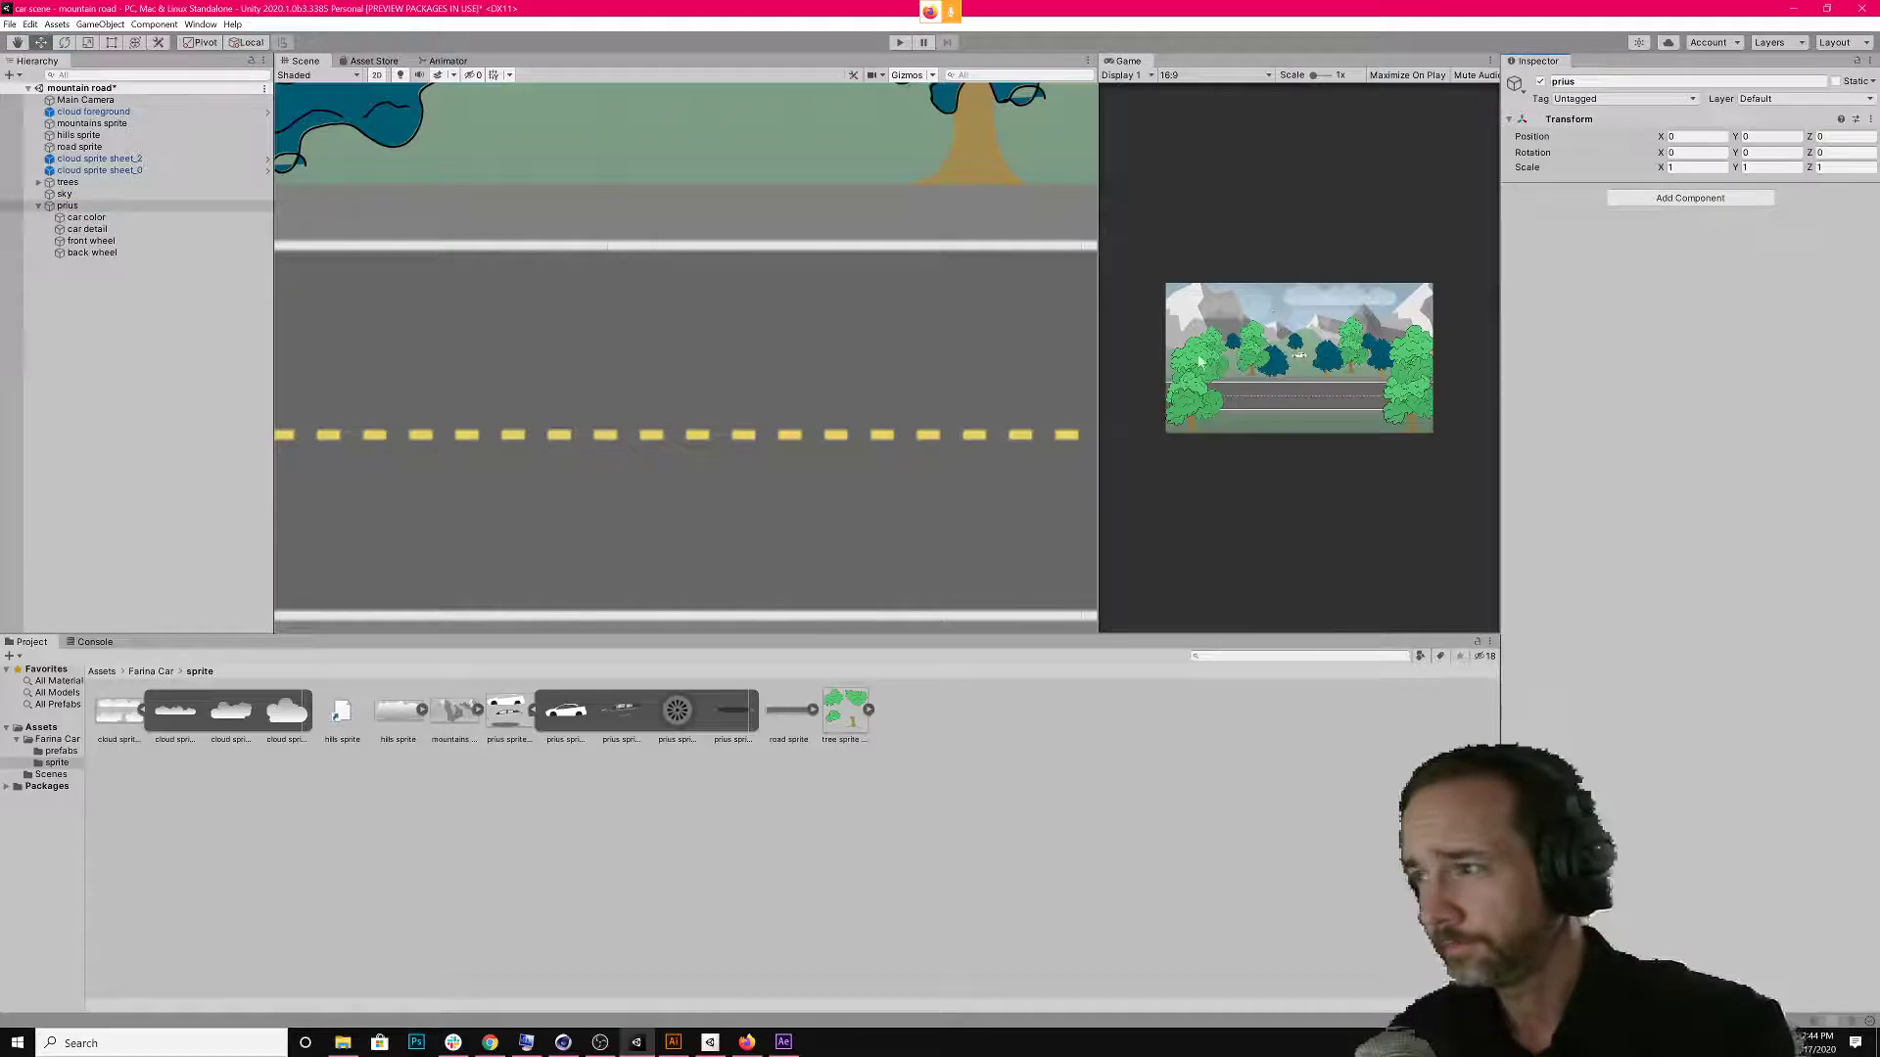
Try the prius object at scale 3 on all axes, positioned on the road at X 3.32, Y -13.57.
scroll(714, 280, down, 5)
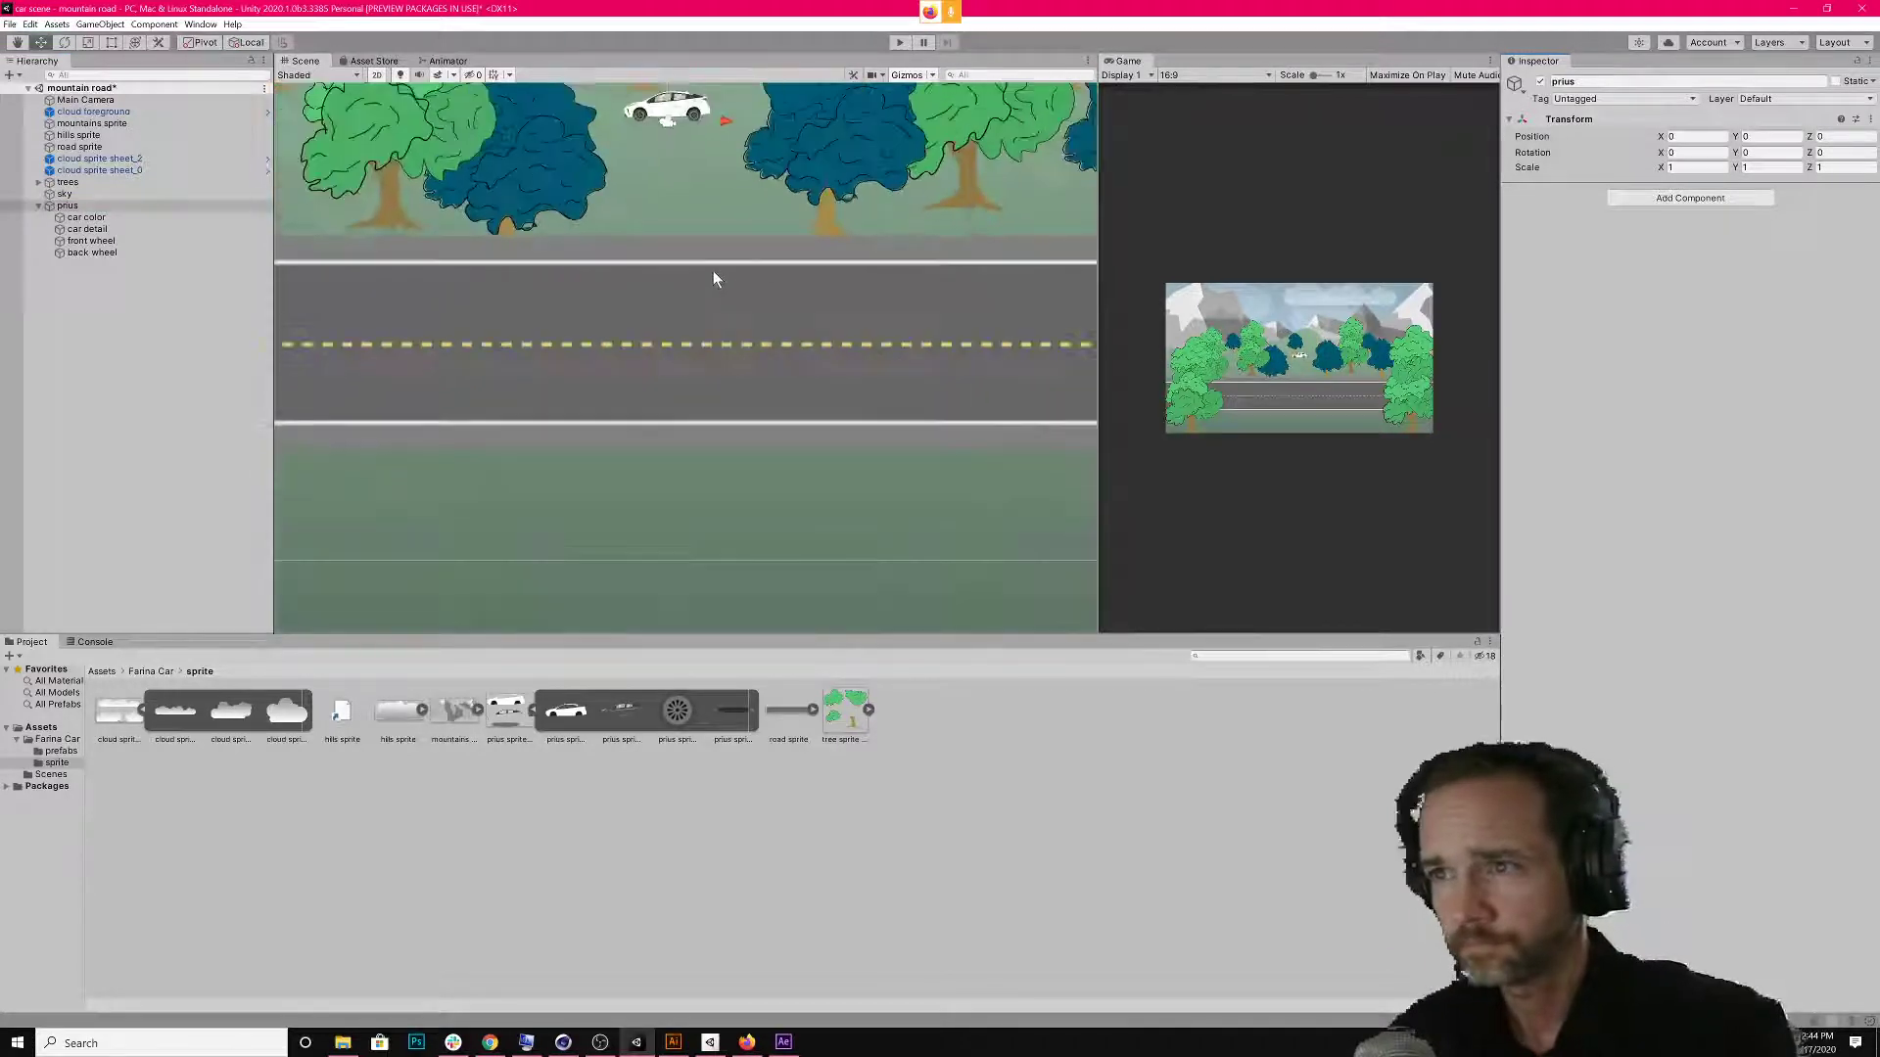
scroll(697, 186, up, 1)
scroll(694, 163, up, 3)
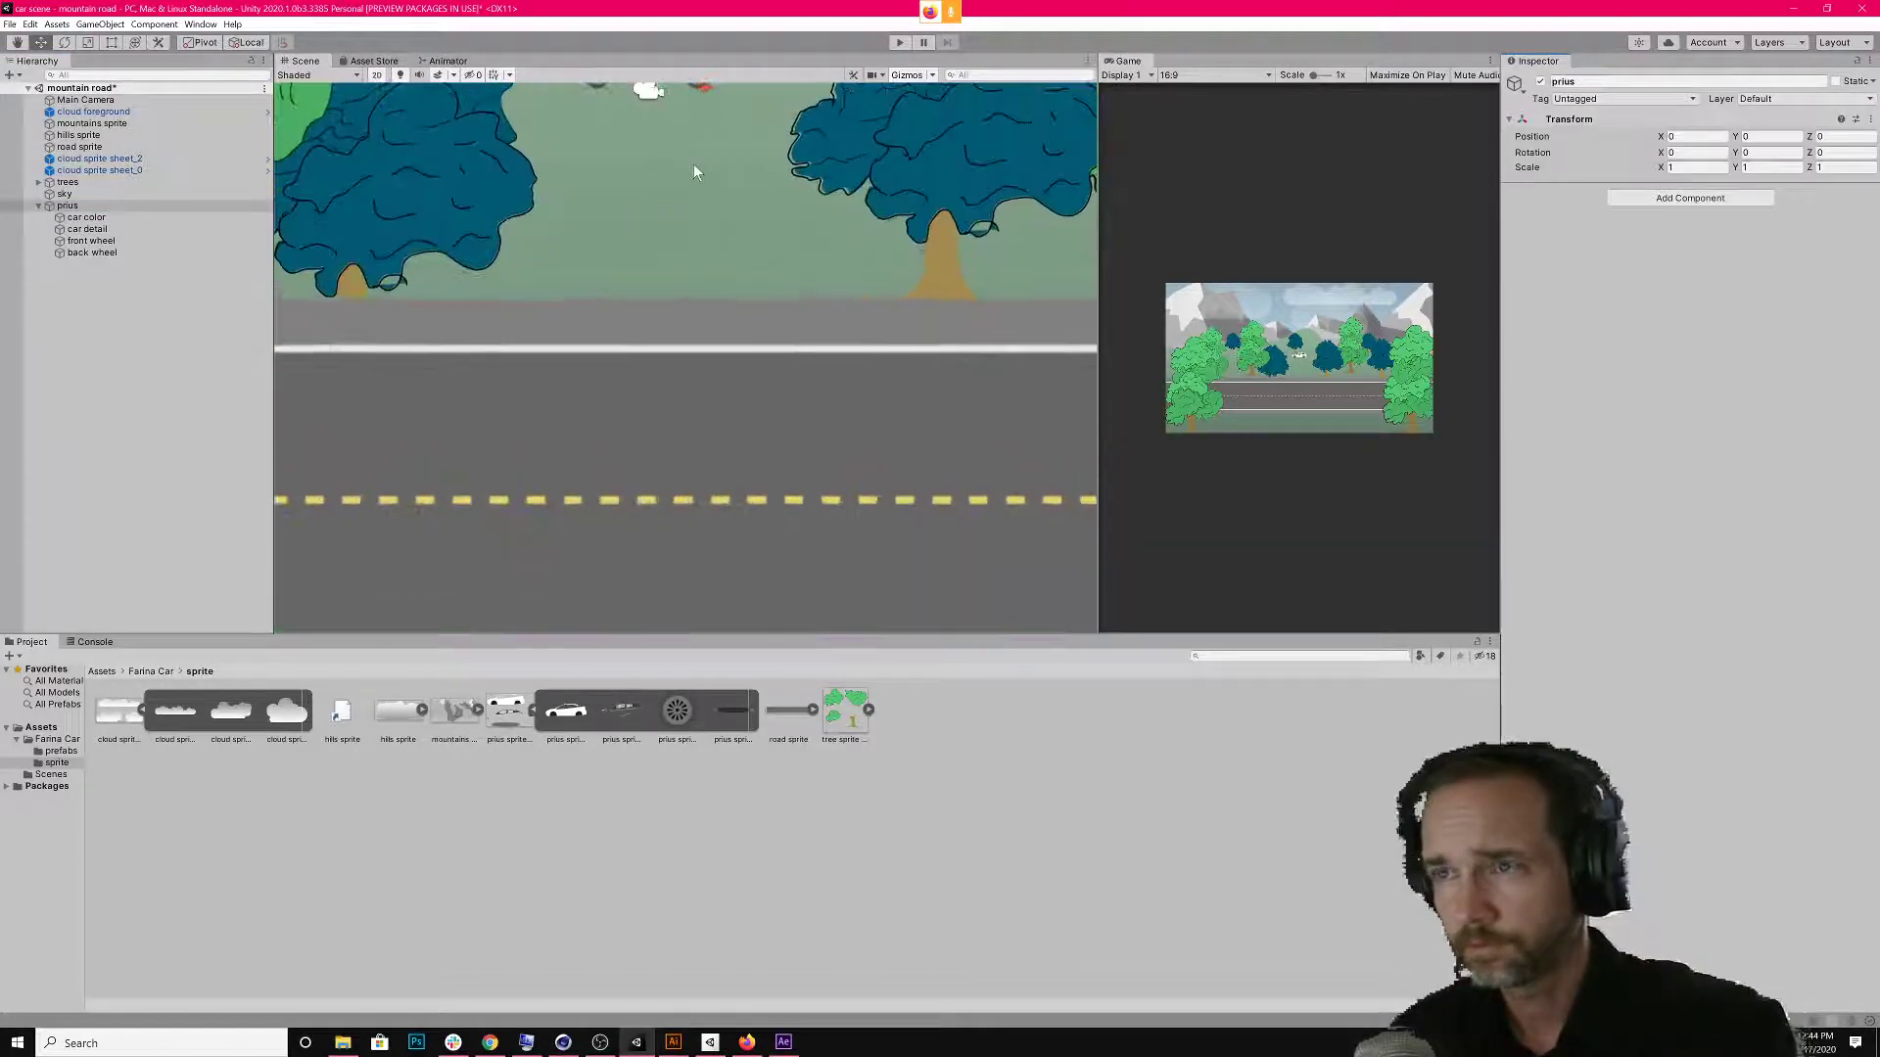
middle_drag(693, 162, 697, 419)
scroll(620, 262, down, 4)
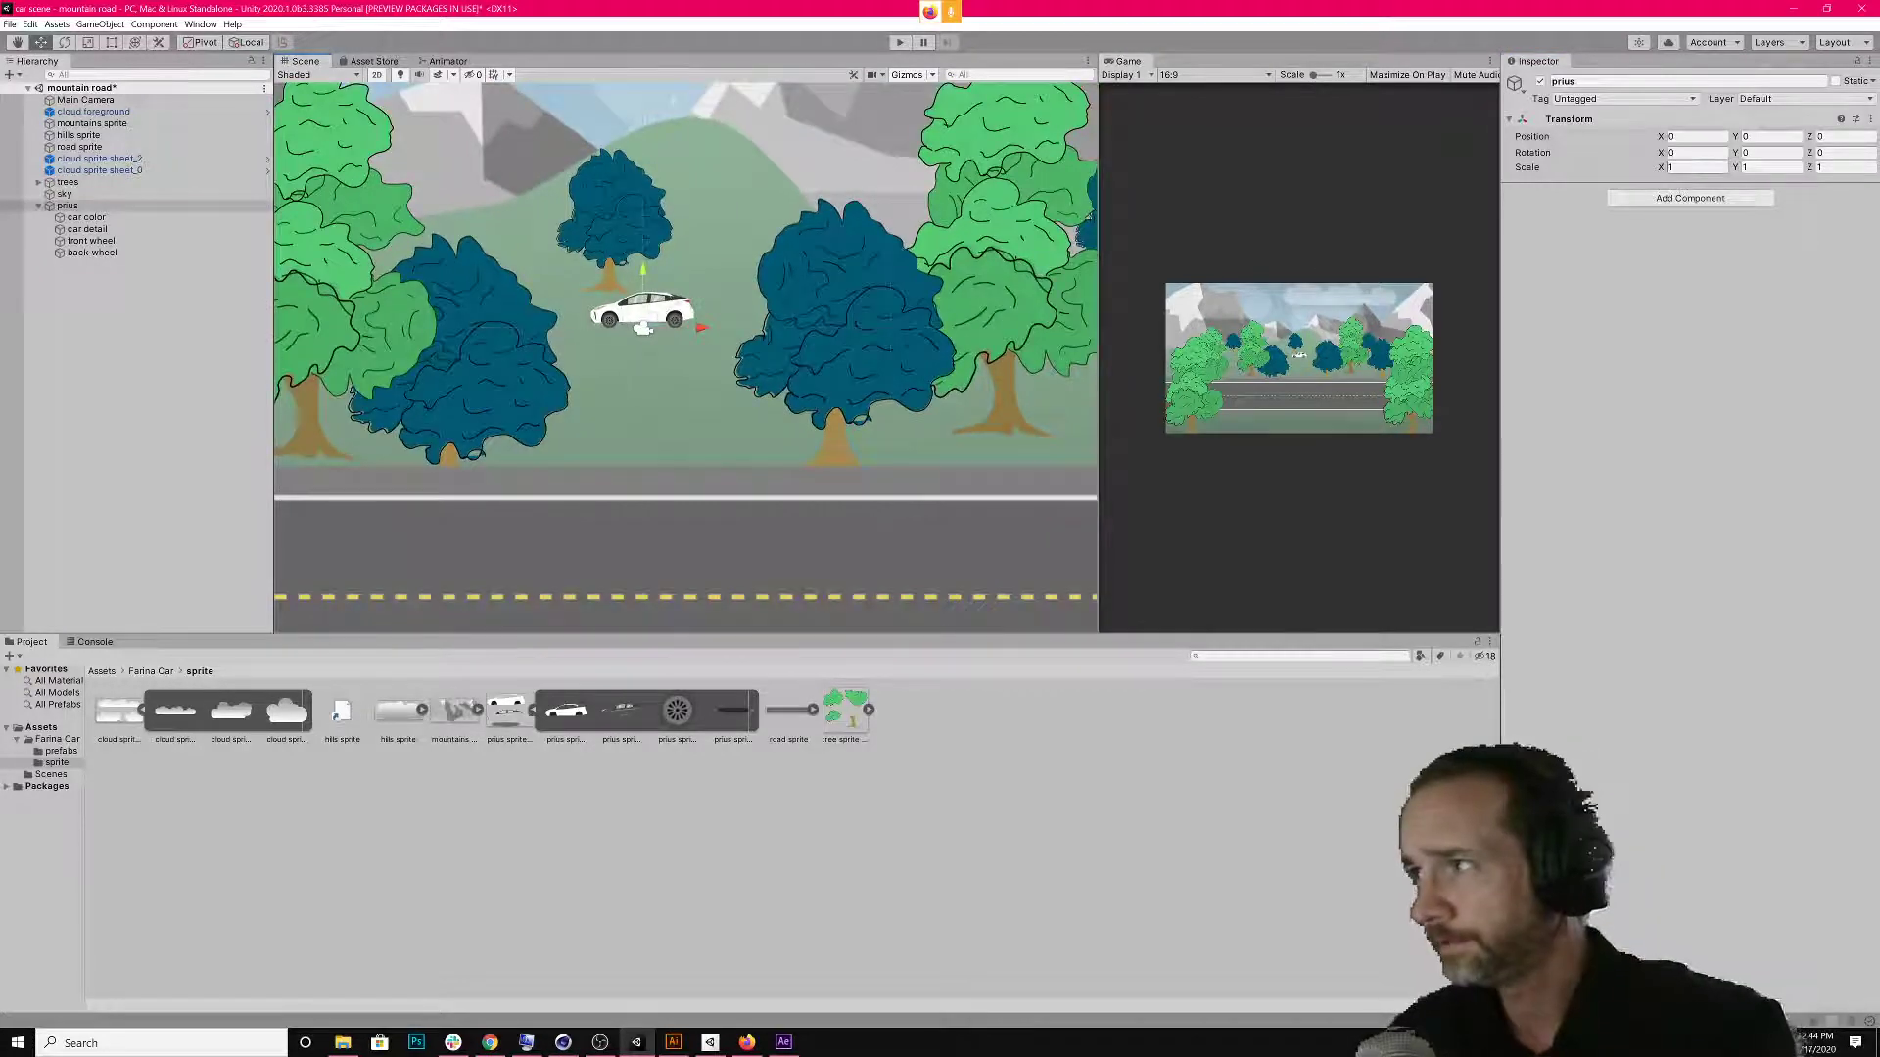
text(3)
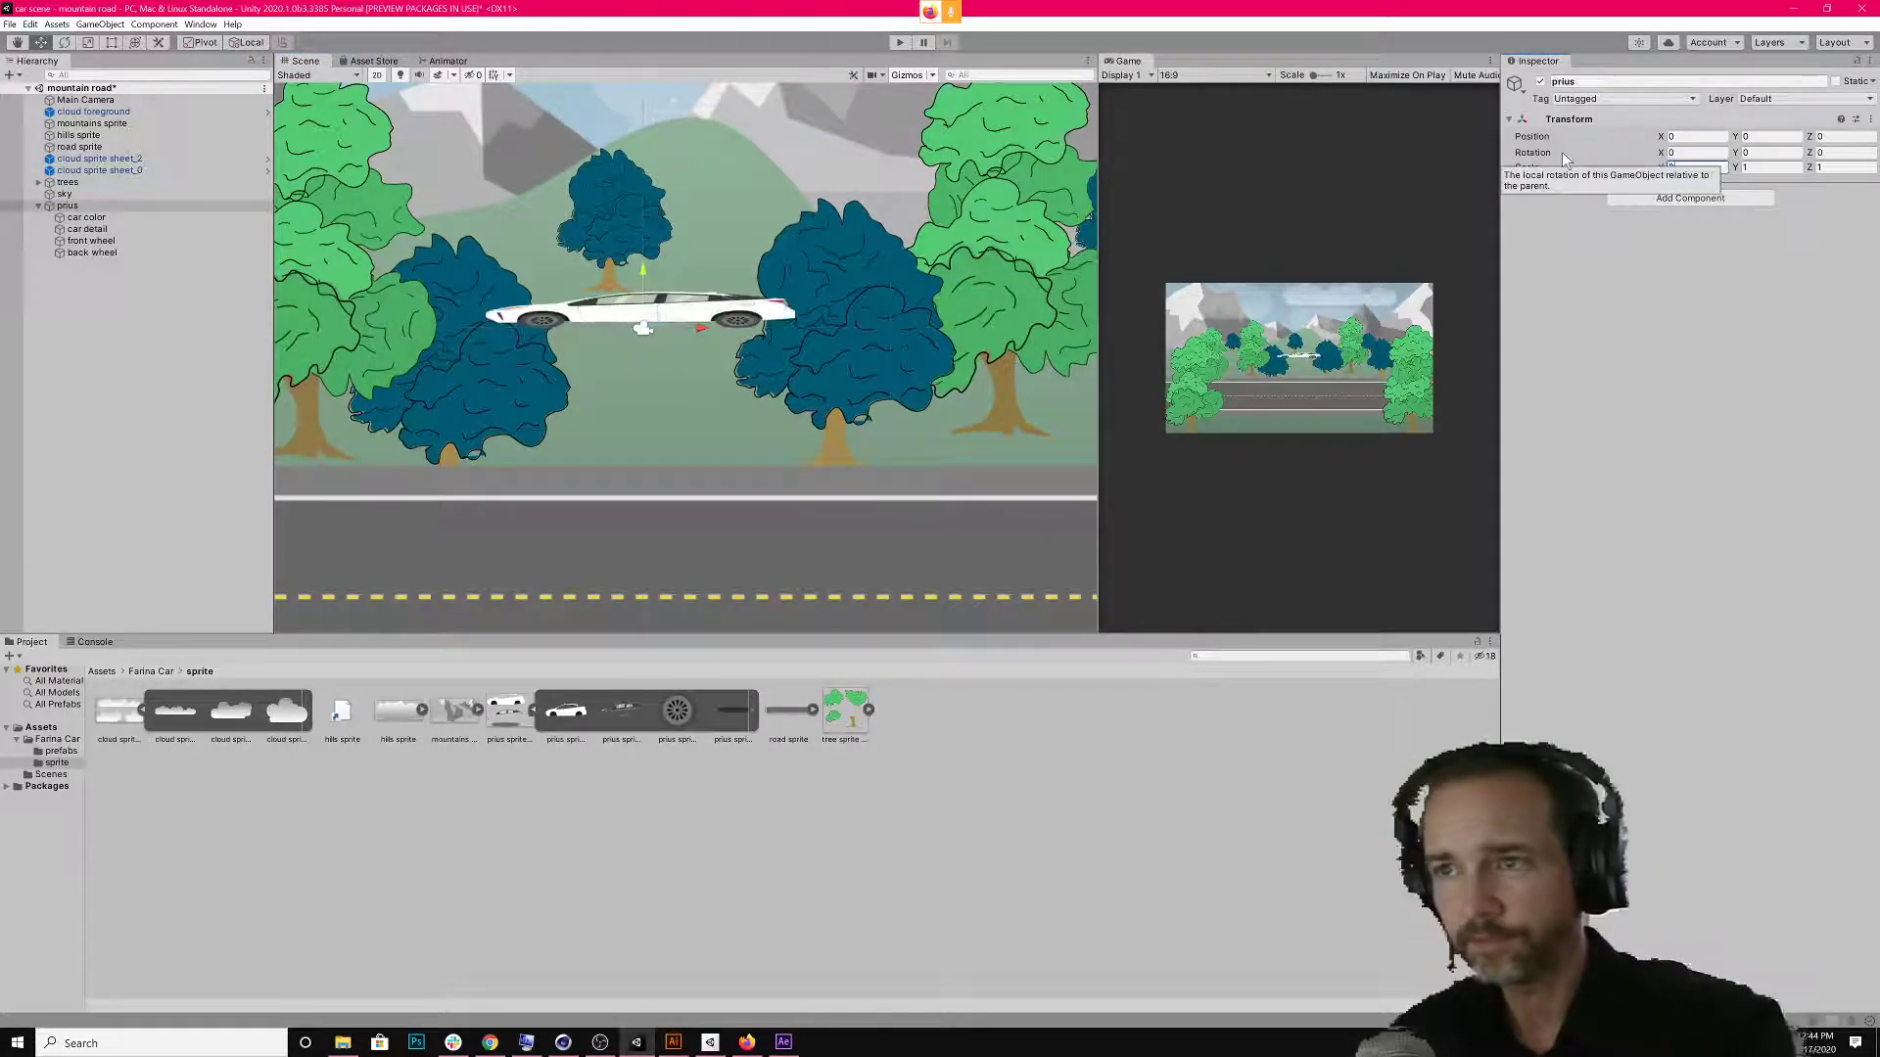
key(Tab)
text(3)
key(Tab)
text(3)
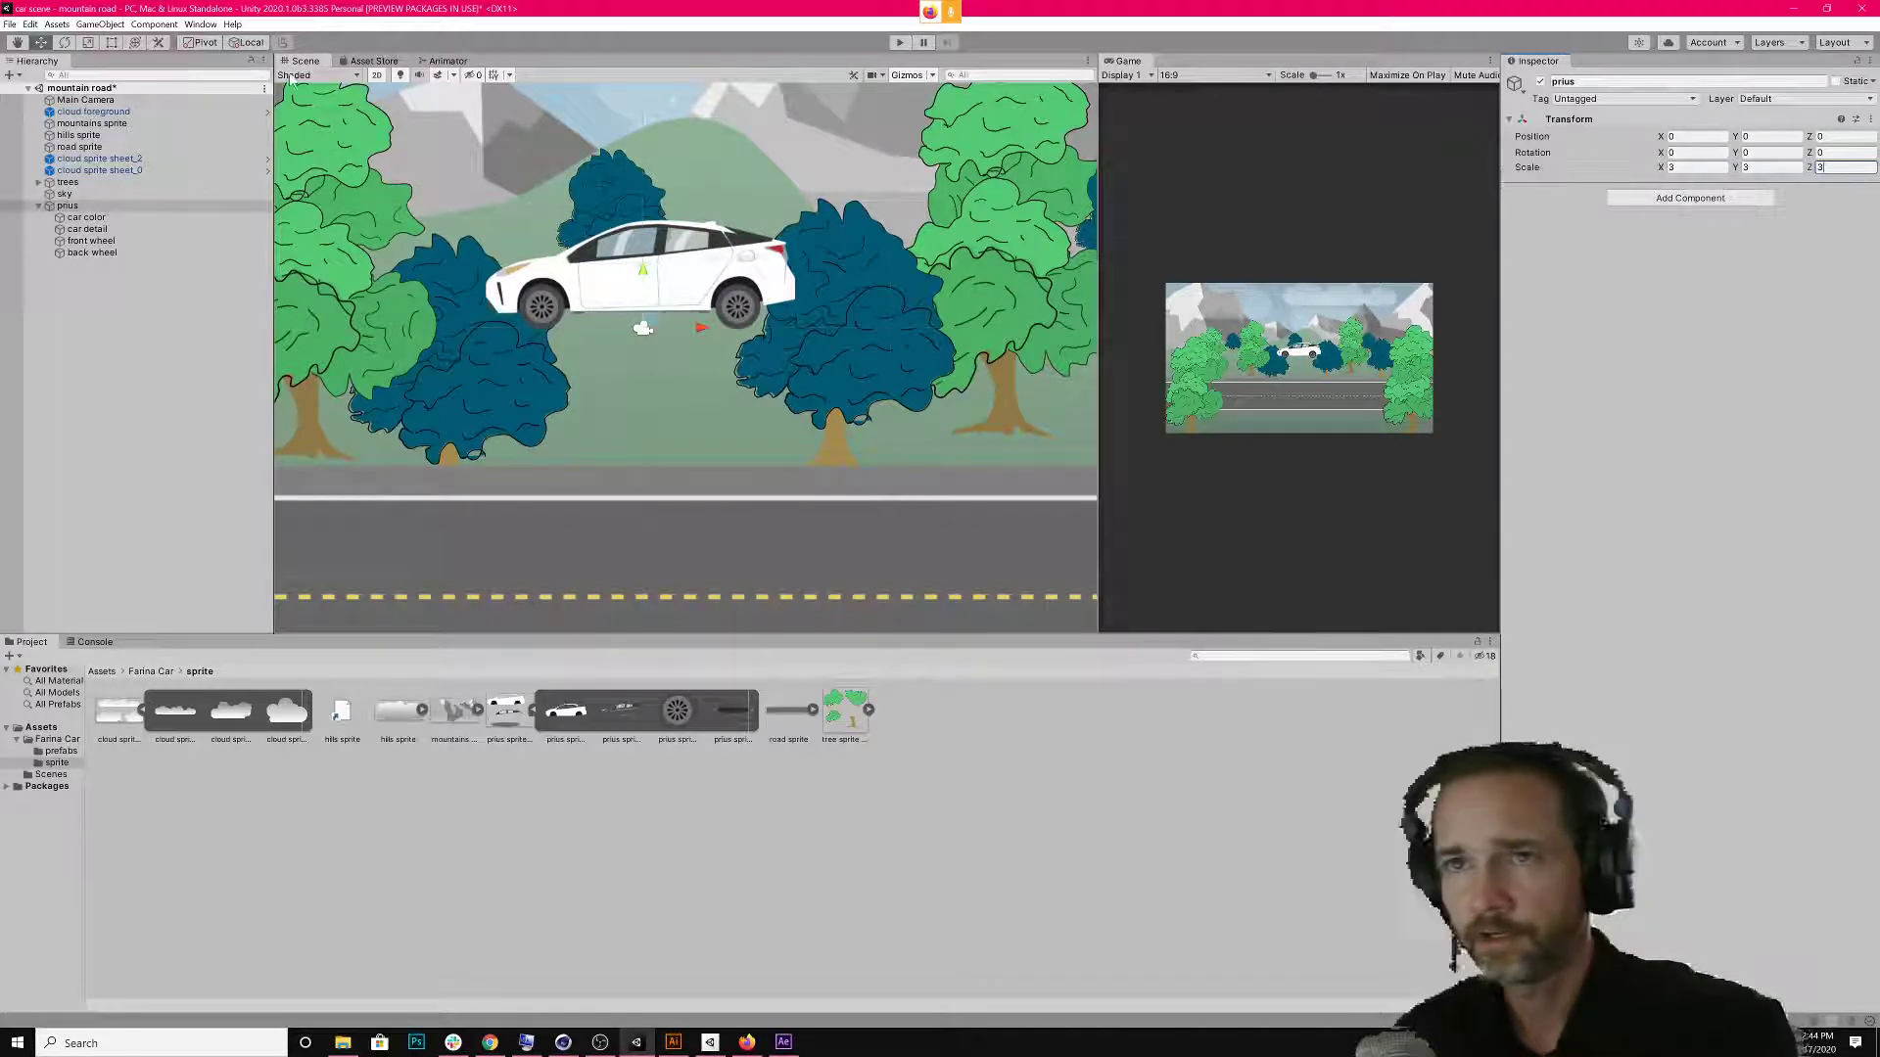
scroll(702, 365, down, 5)
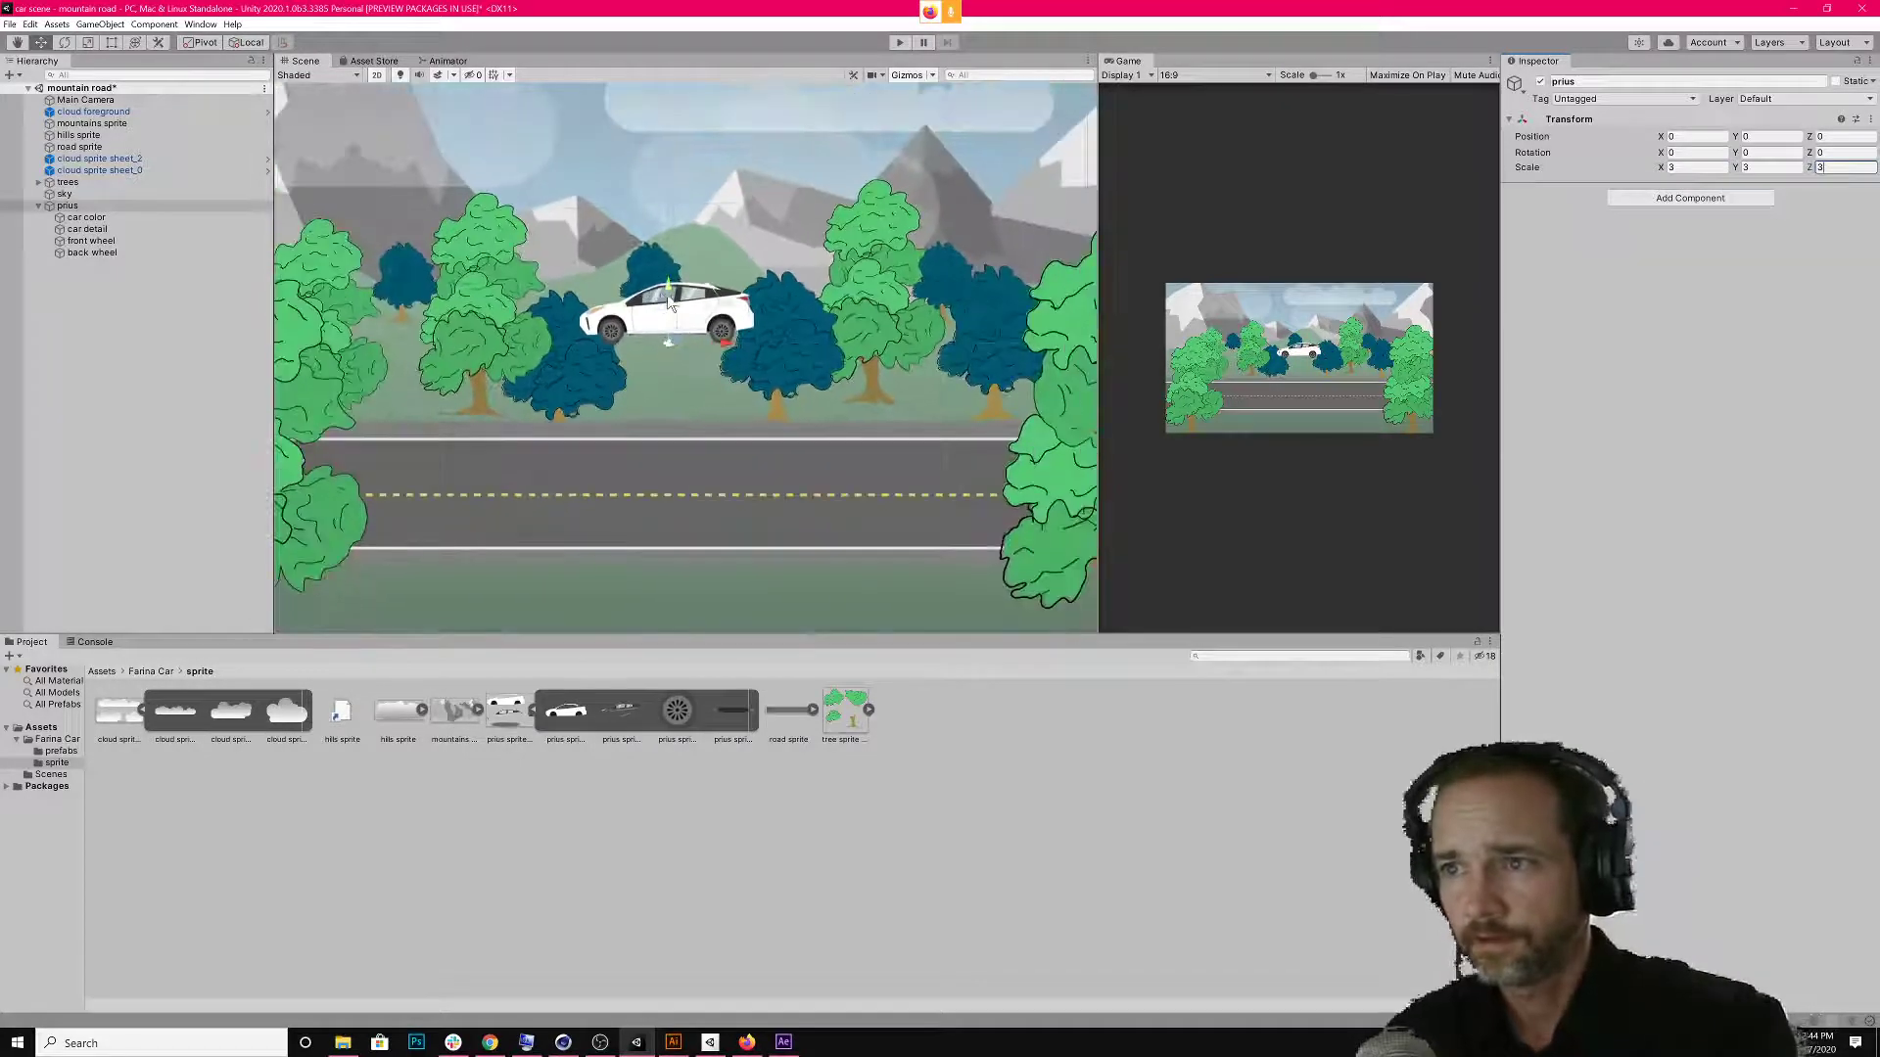
drag(668, 297, 768, 521)
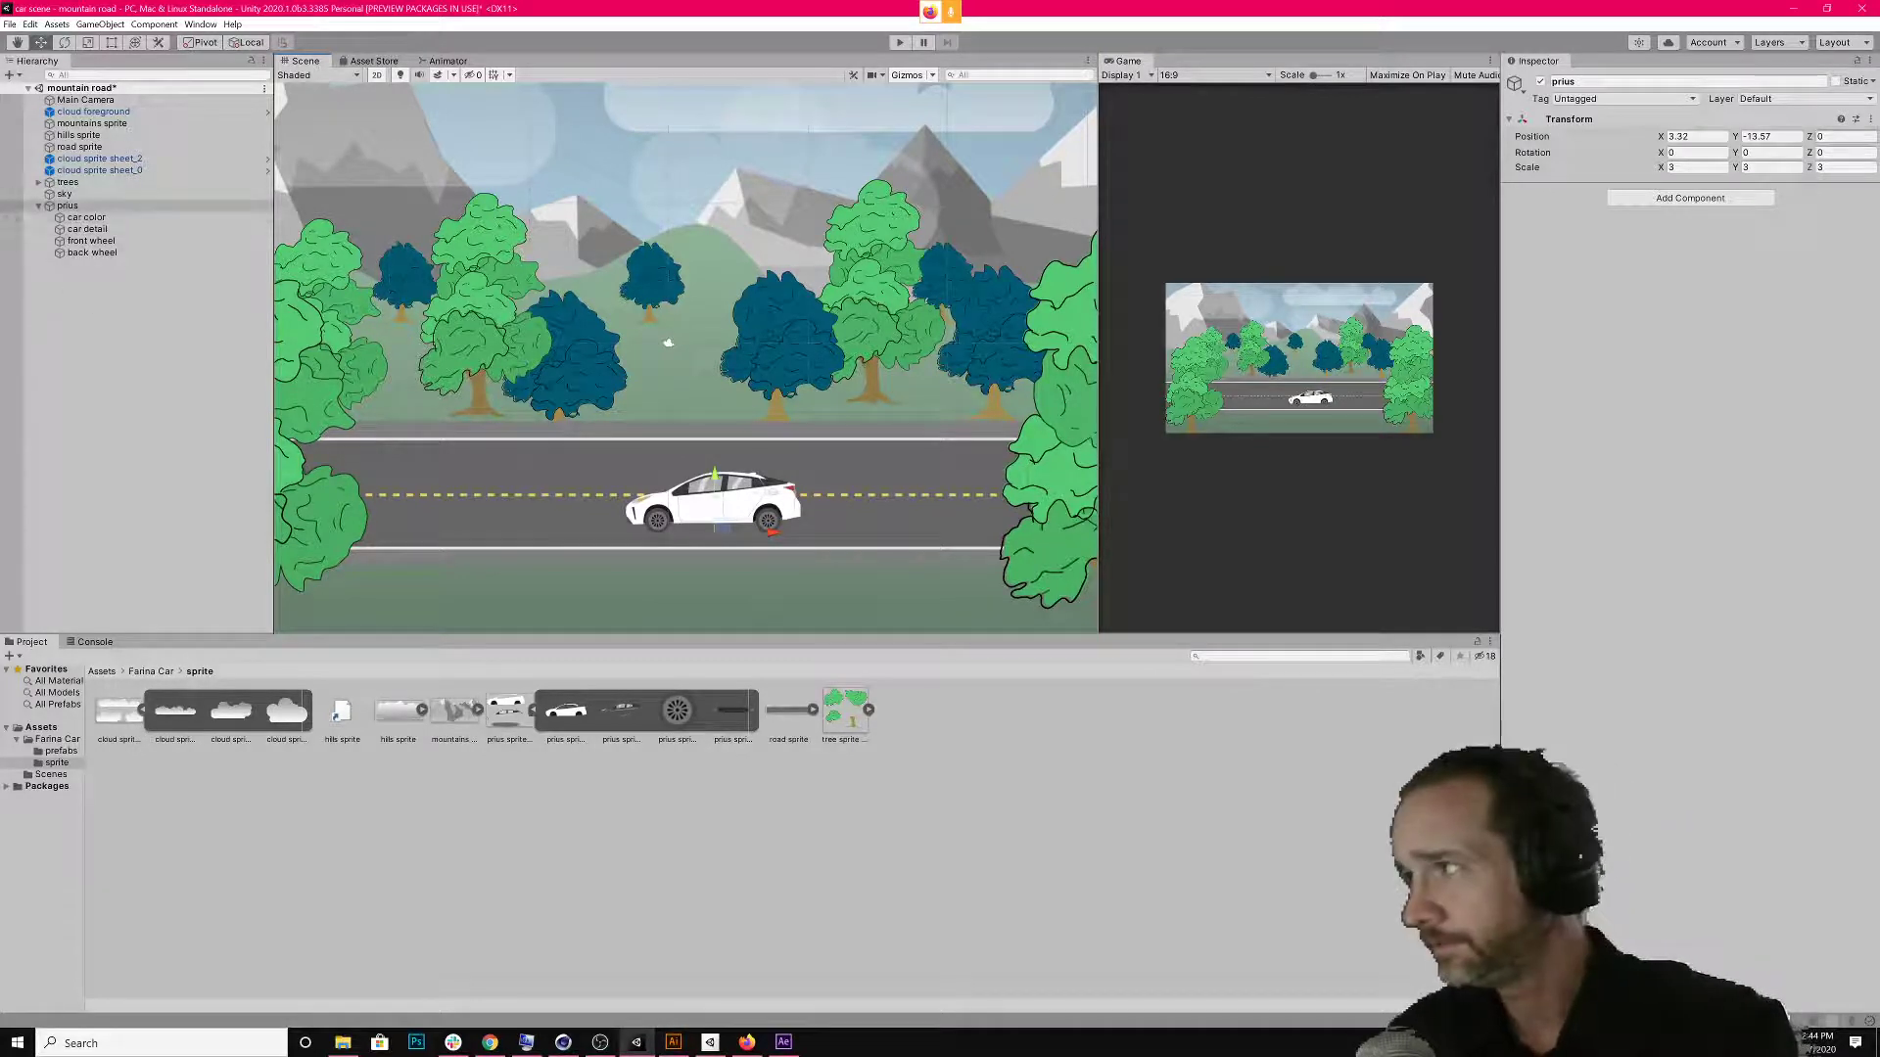
Return the prius object to its default position and scale with a transform reset, and clear the selection.
click(1870, 118)
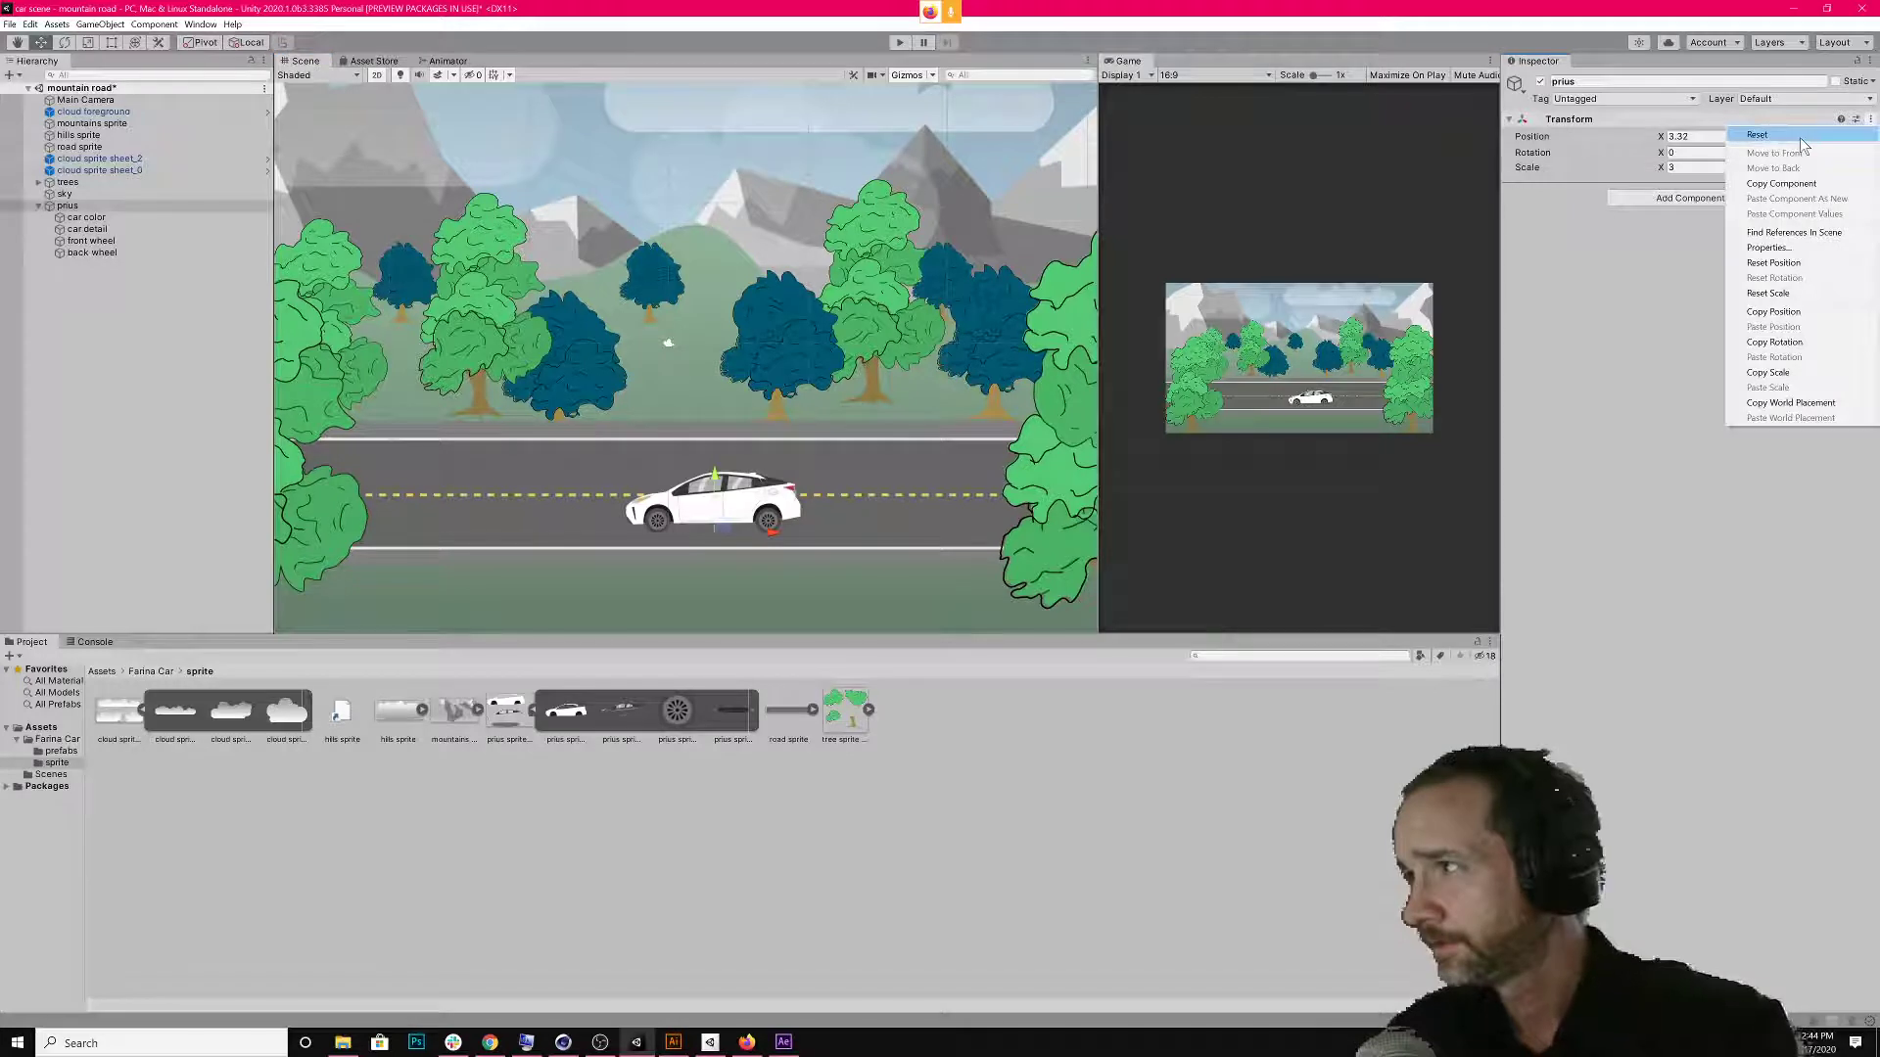
click(1758, 136)
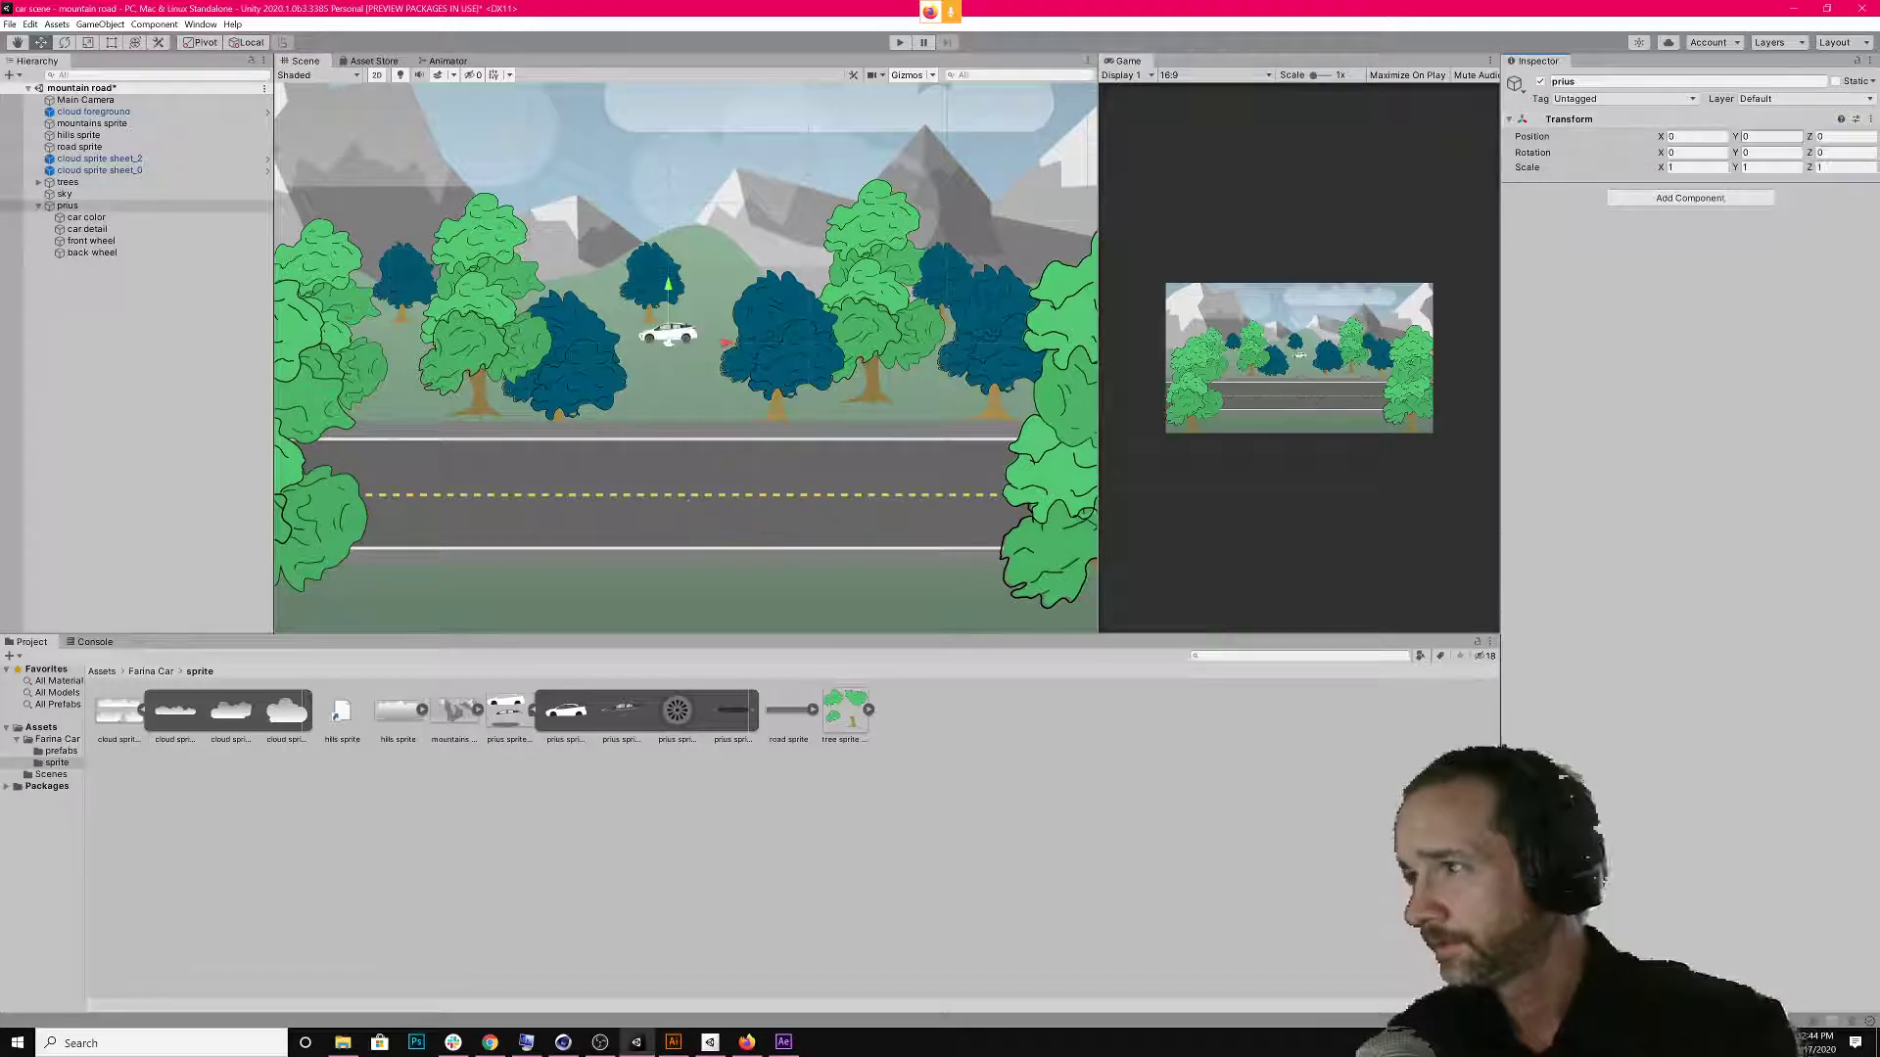
click(1686, 173)
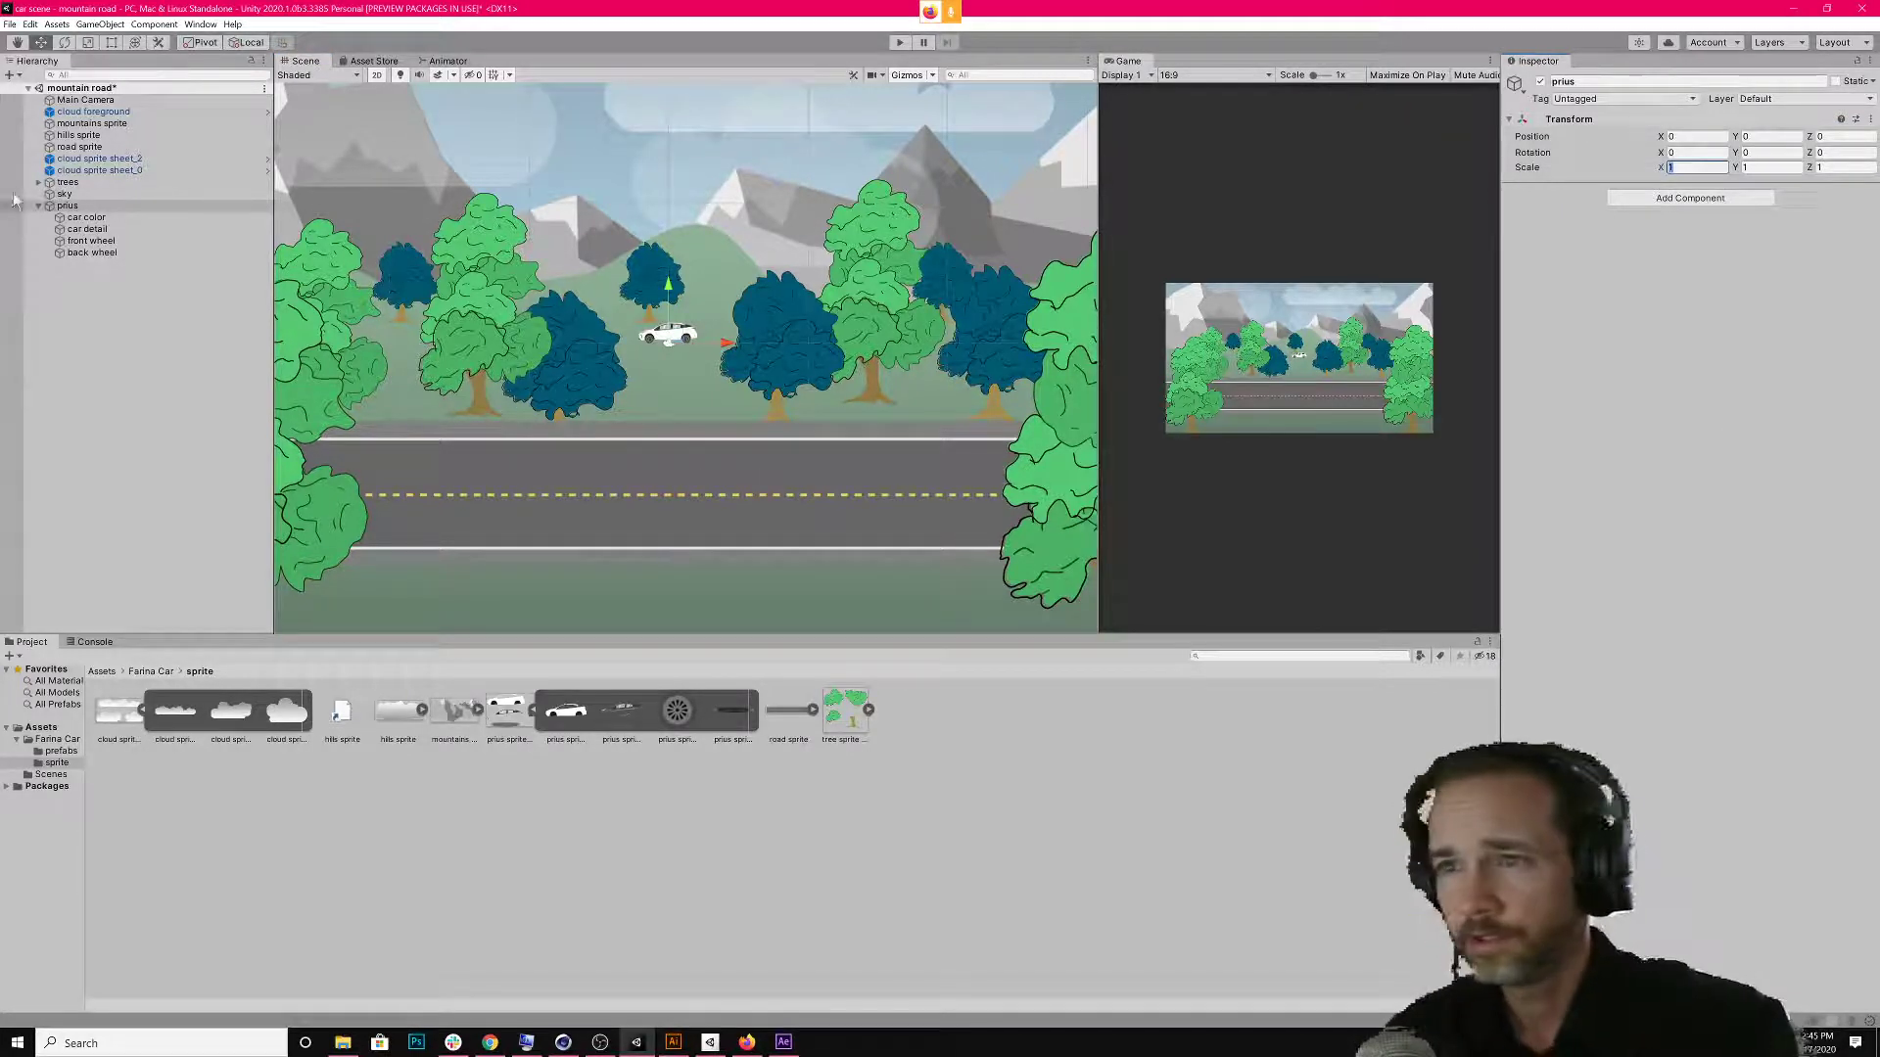
click(121, 312)
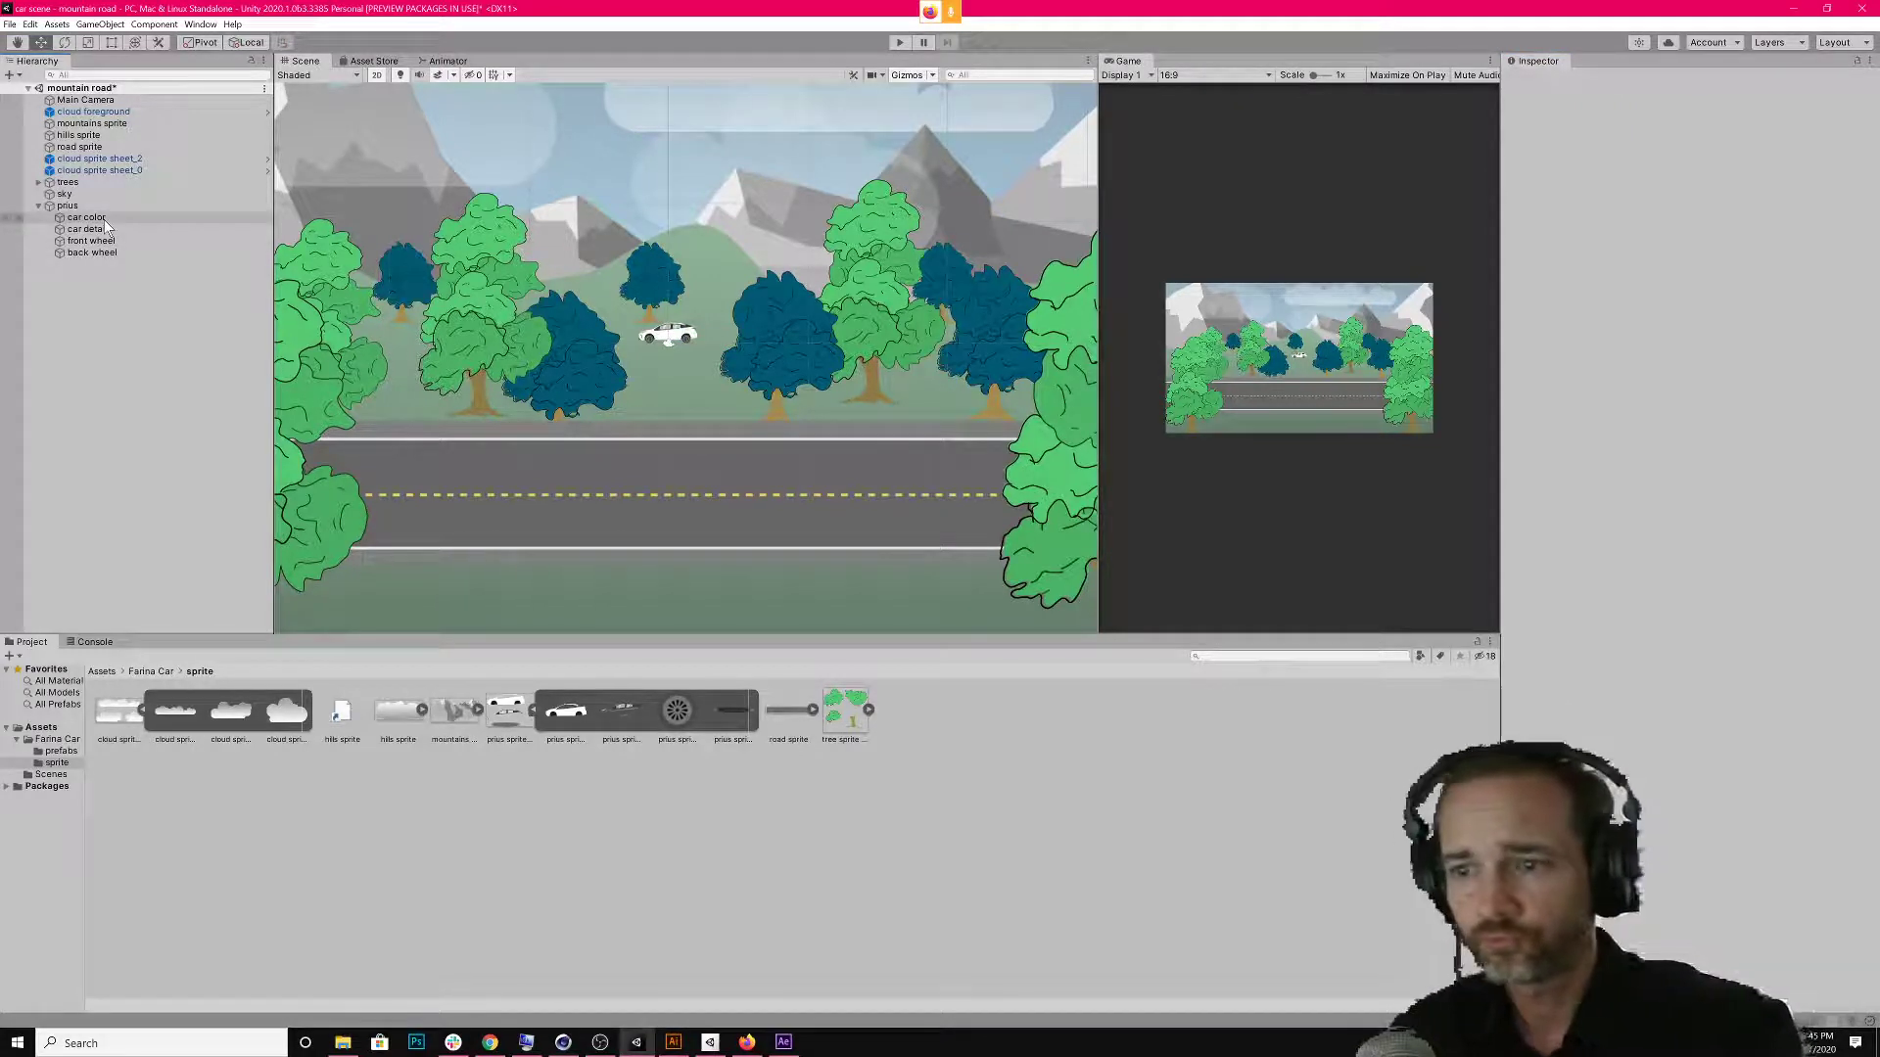
Try 50 pixels per unit for the prius sprite sheet and apply the import setting.
click(525, 707)
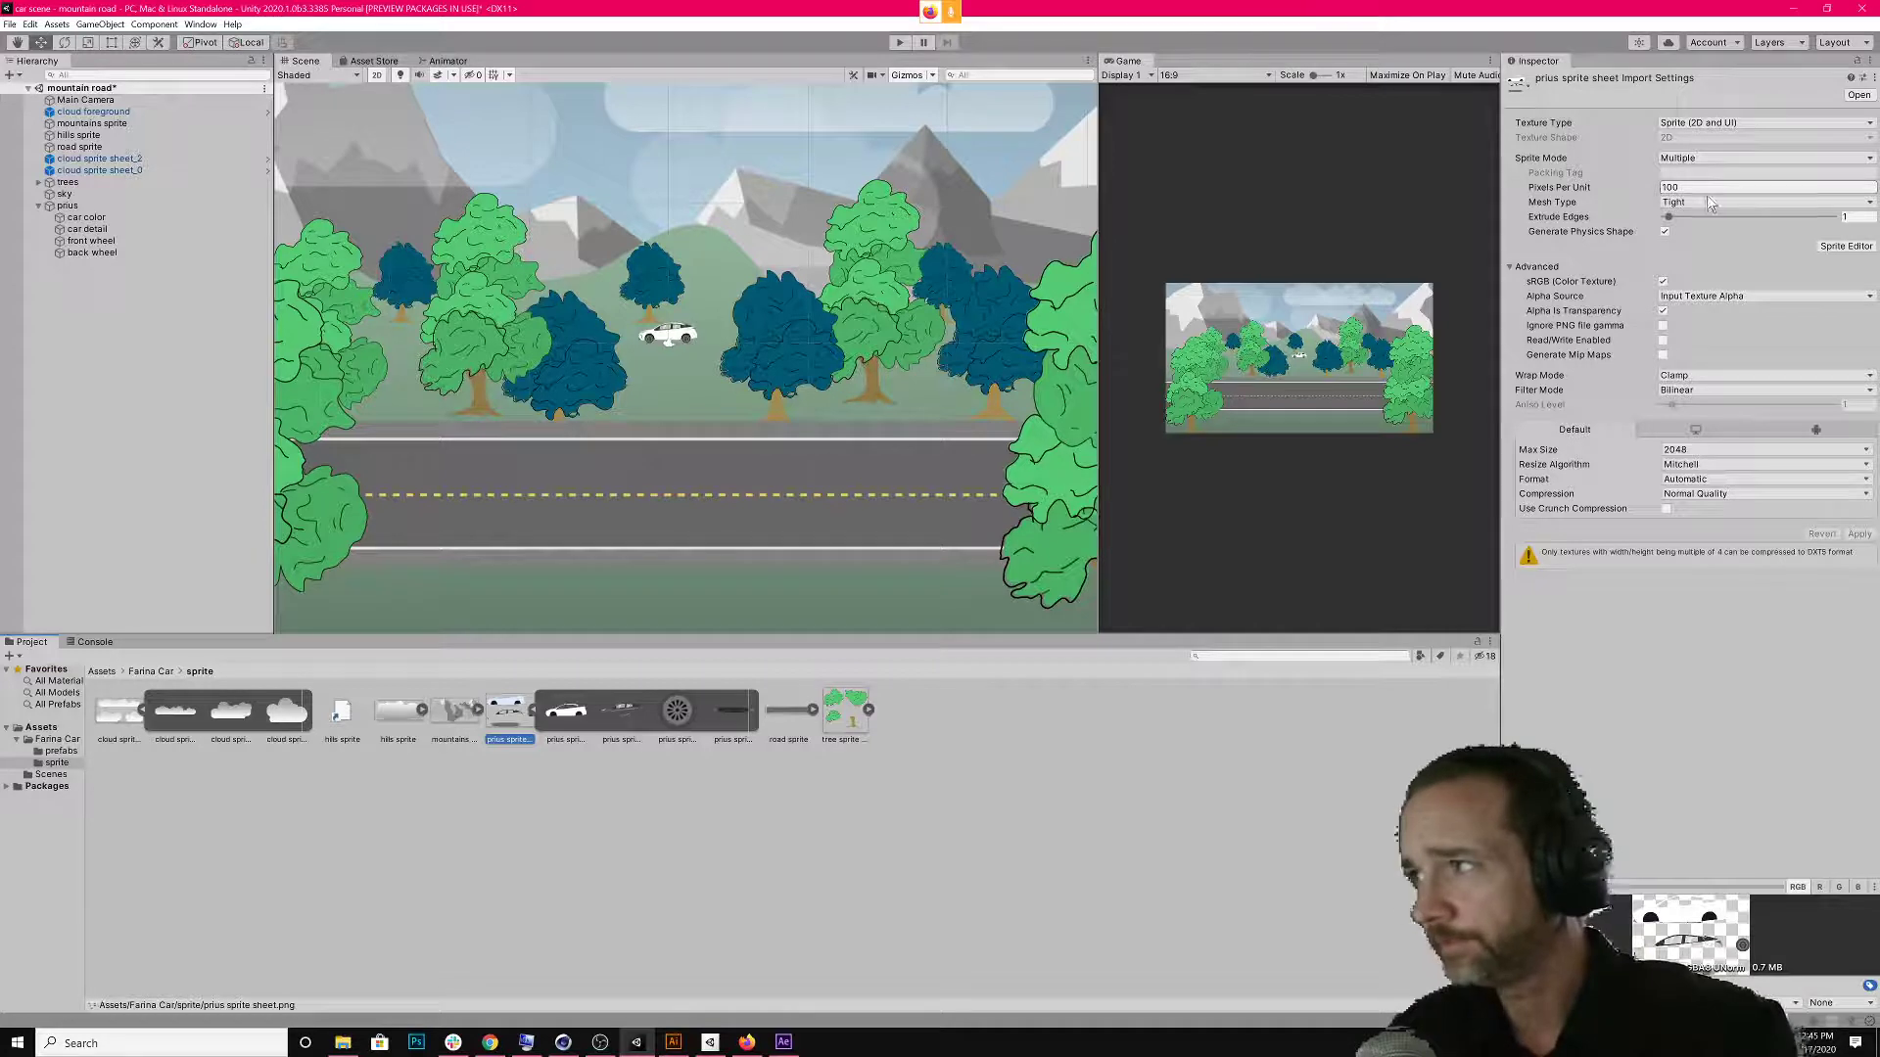
click(1669, 187)
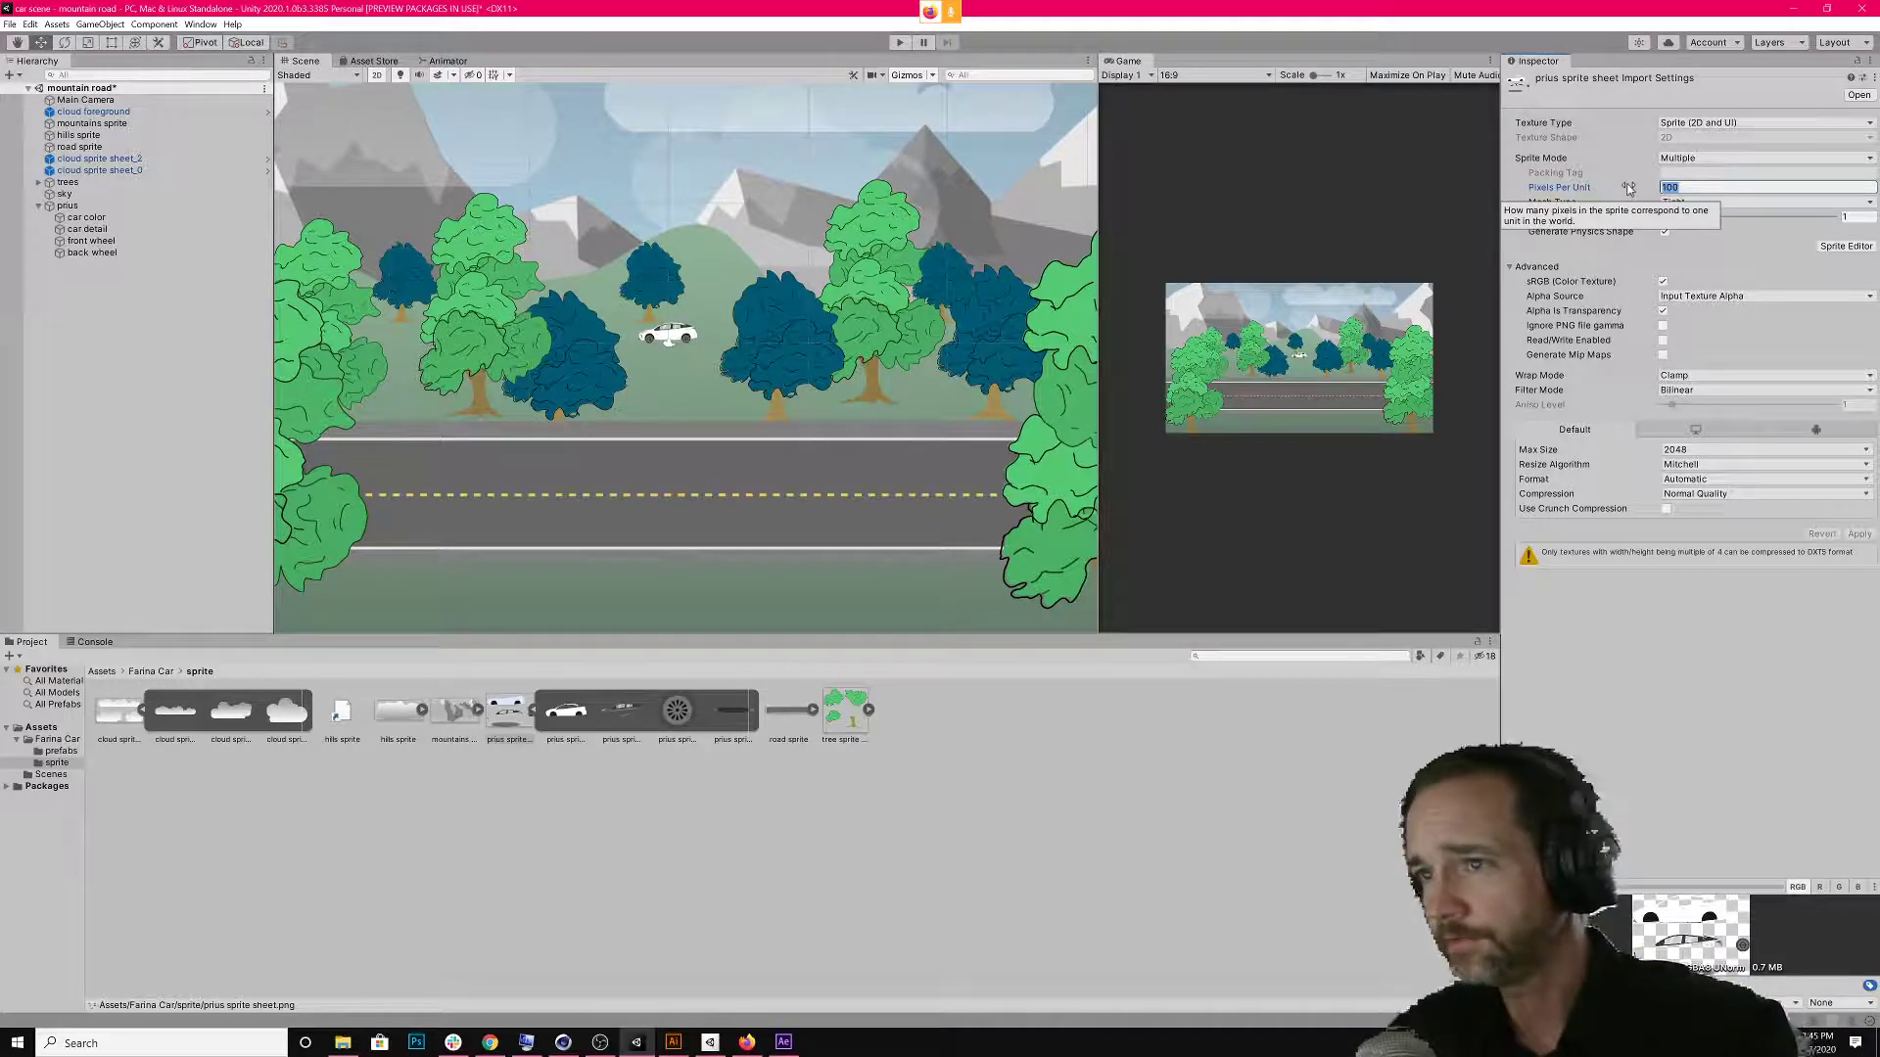
text(50)
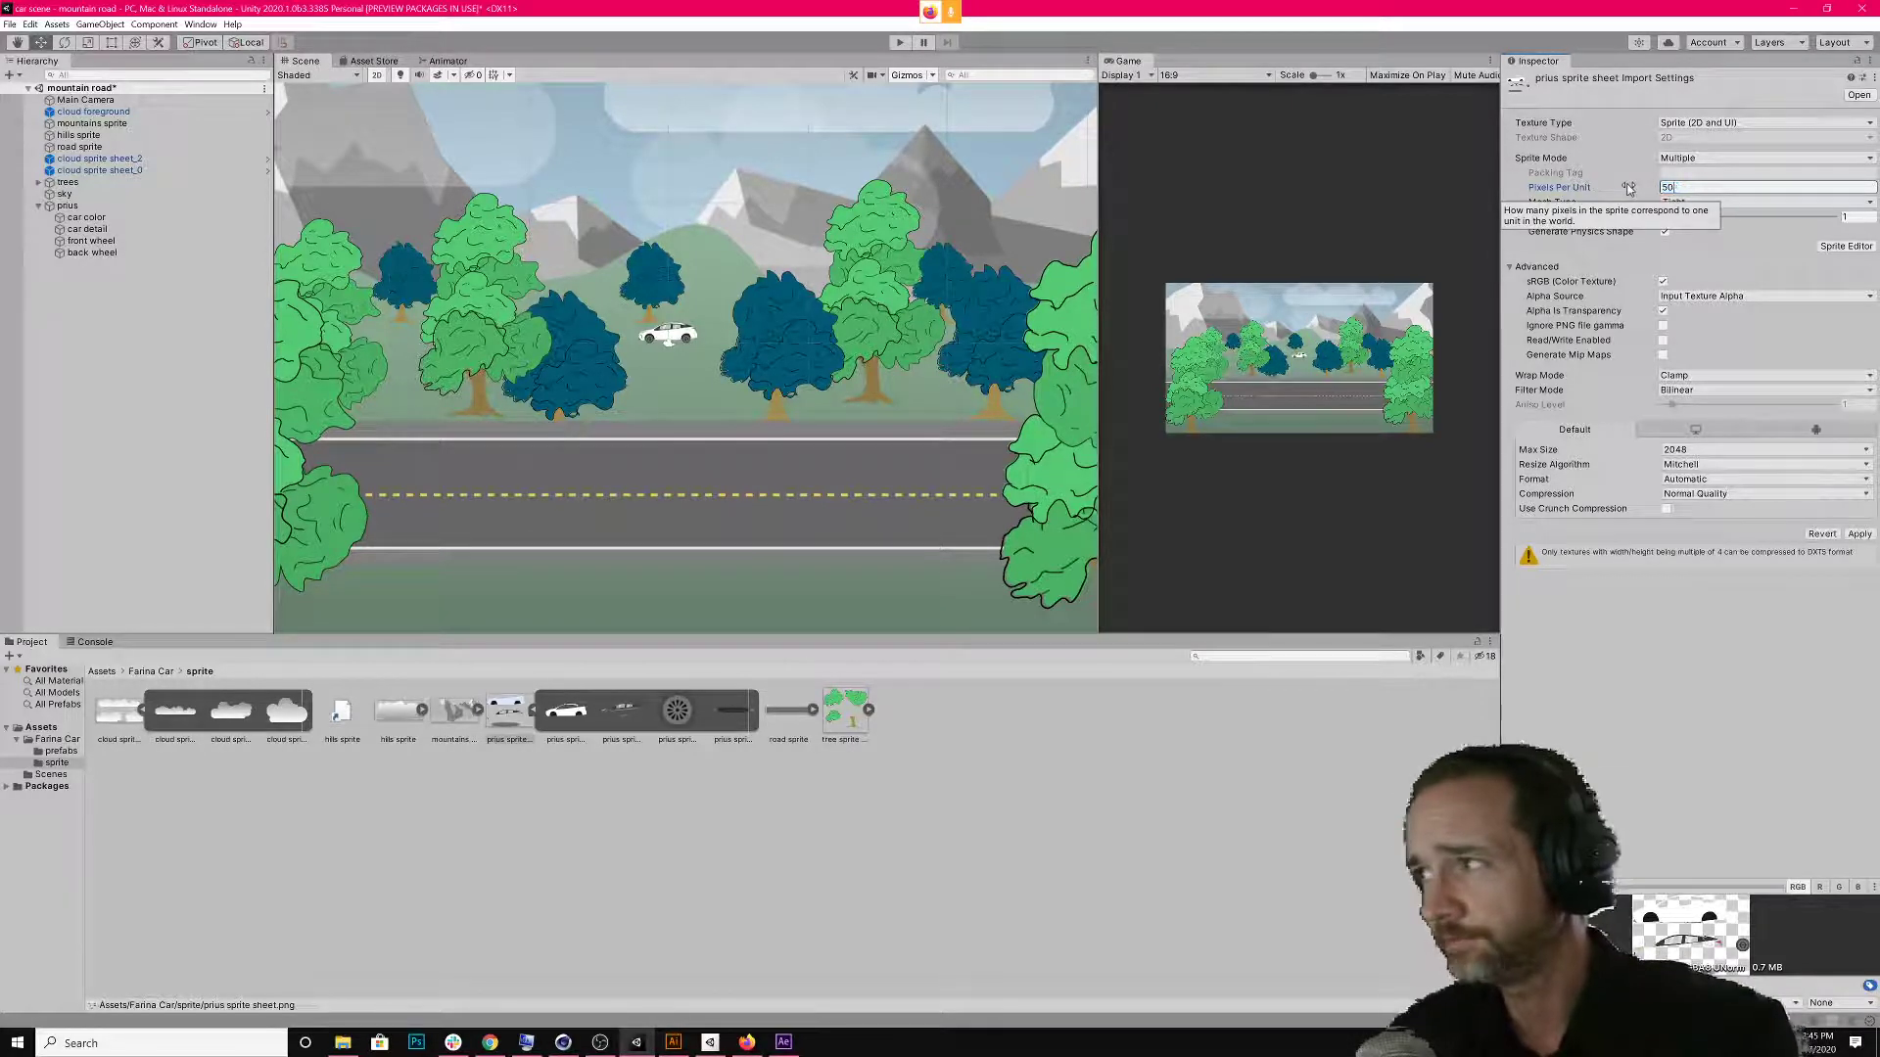
click(1858, 534)
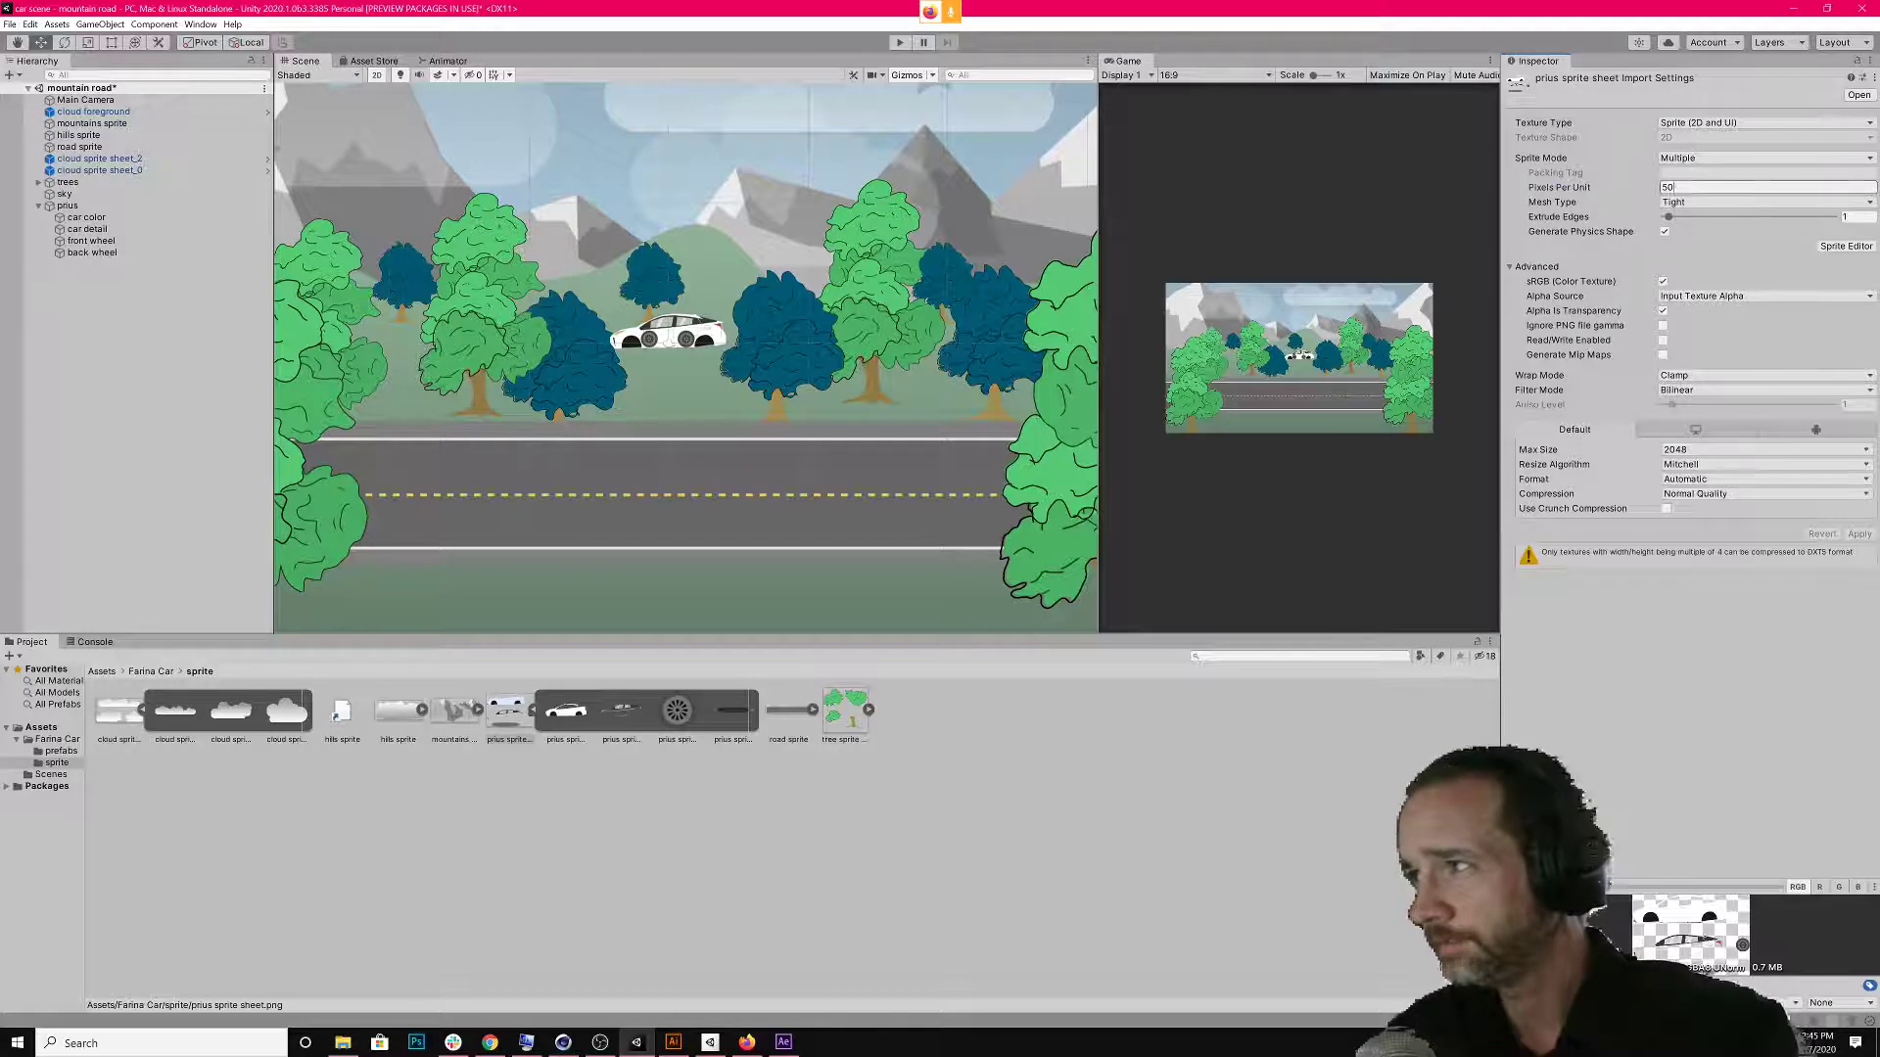
Try 20 pixels per unit for the prius sprite sheet and apply the import setting.
click(1628, 186)
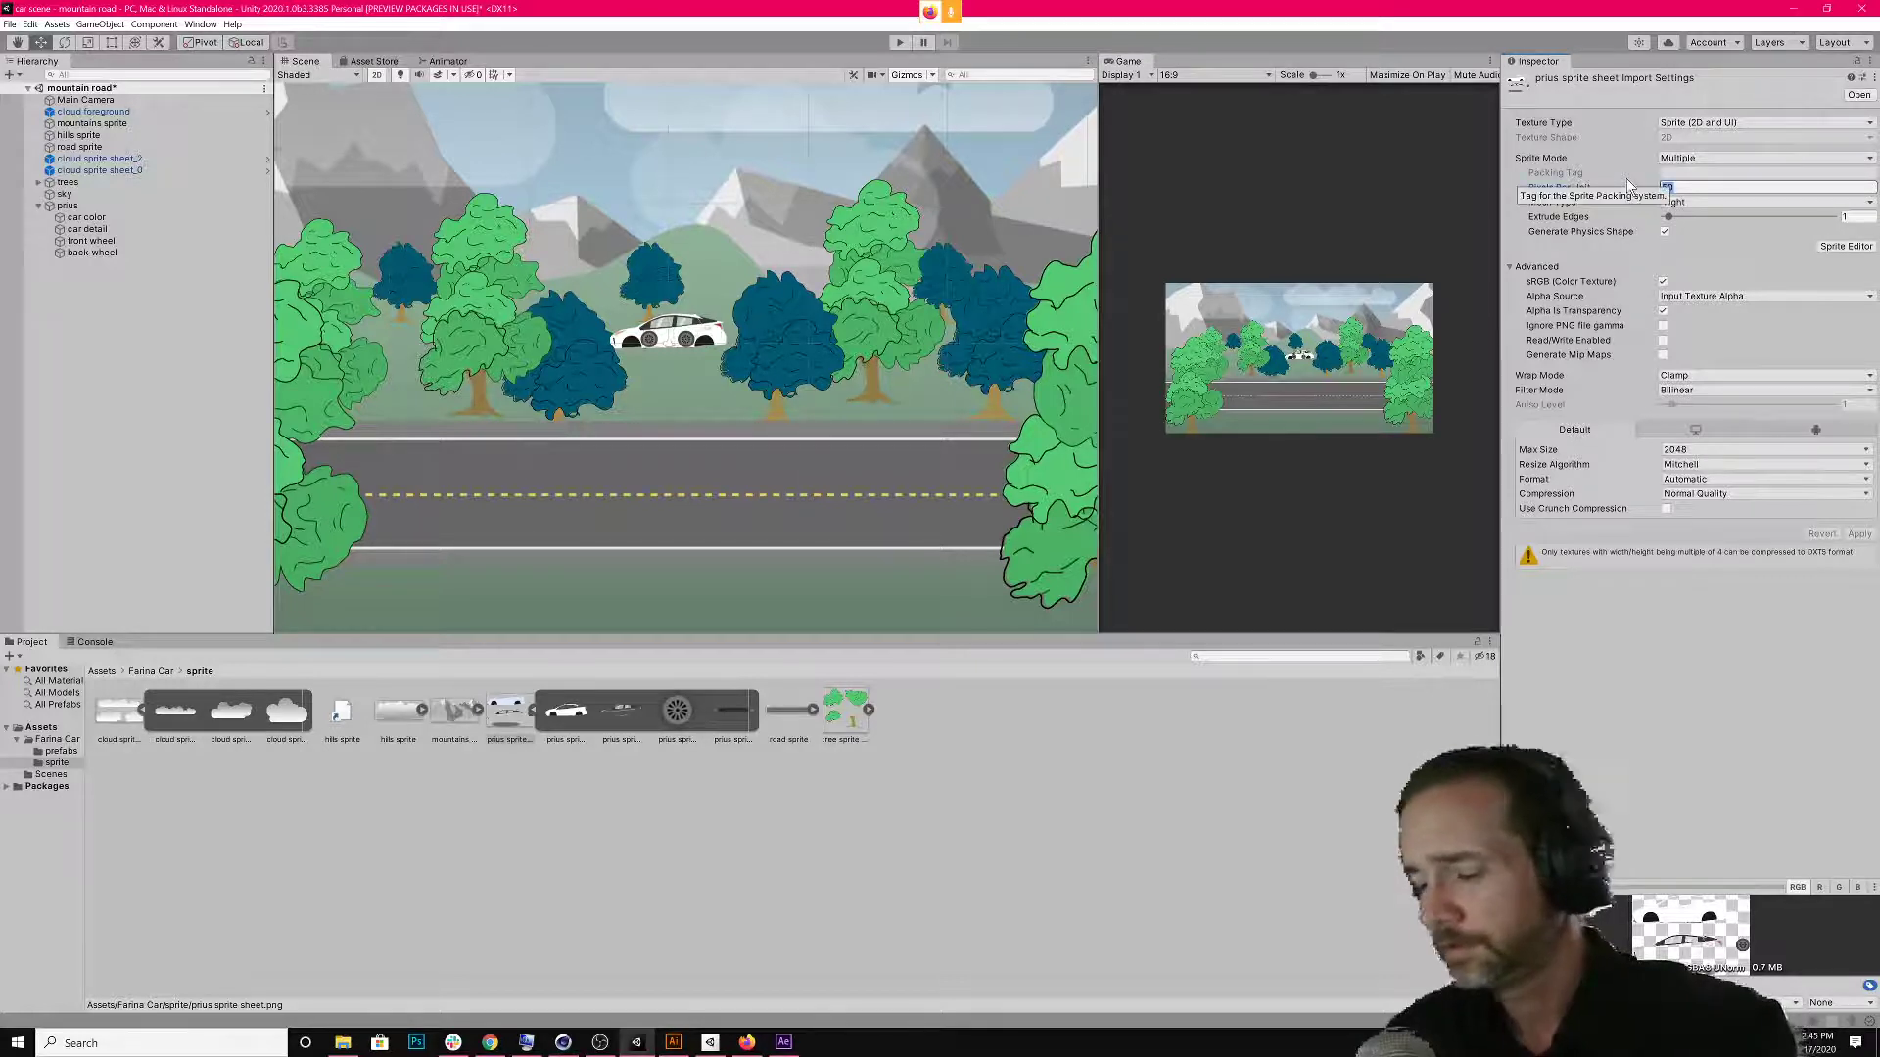
text(20)
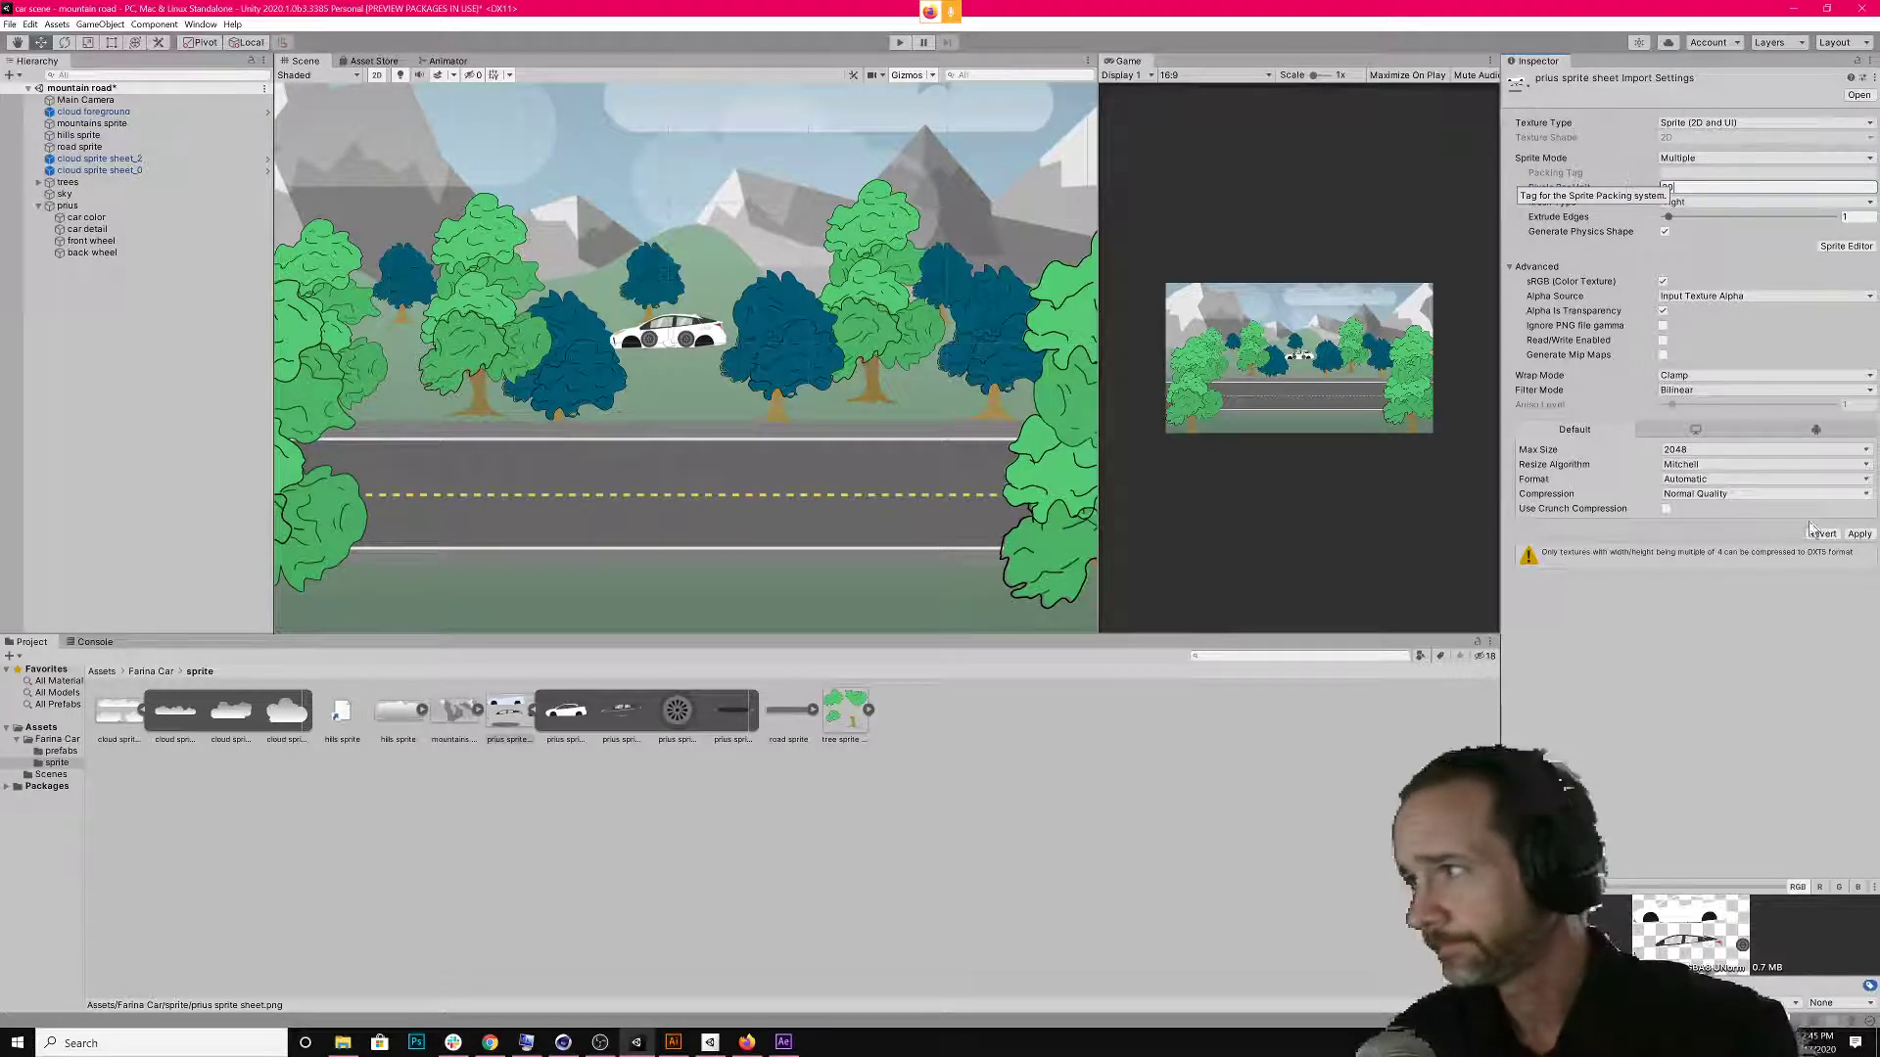
click(1858, 535)
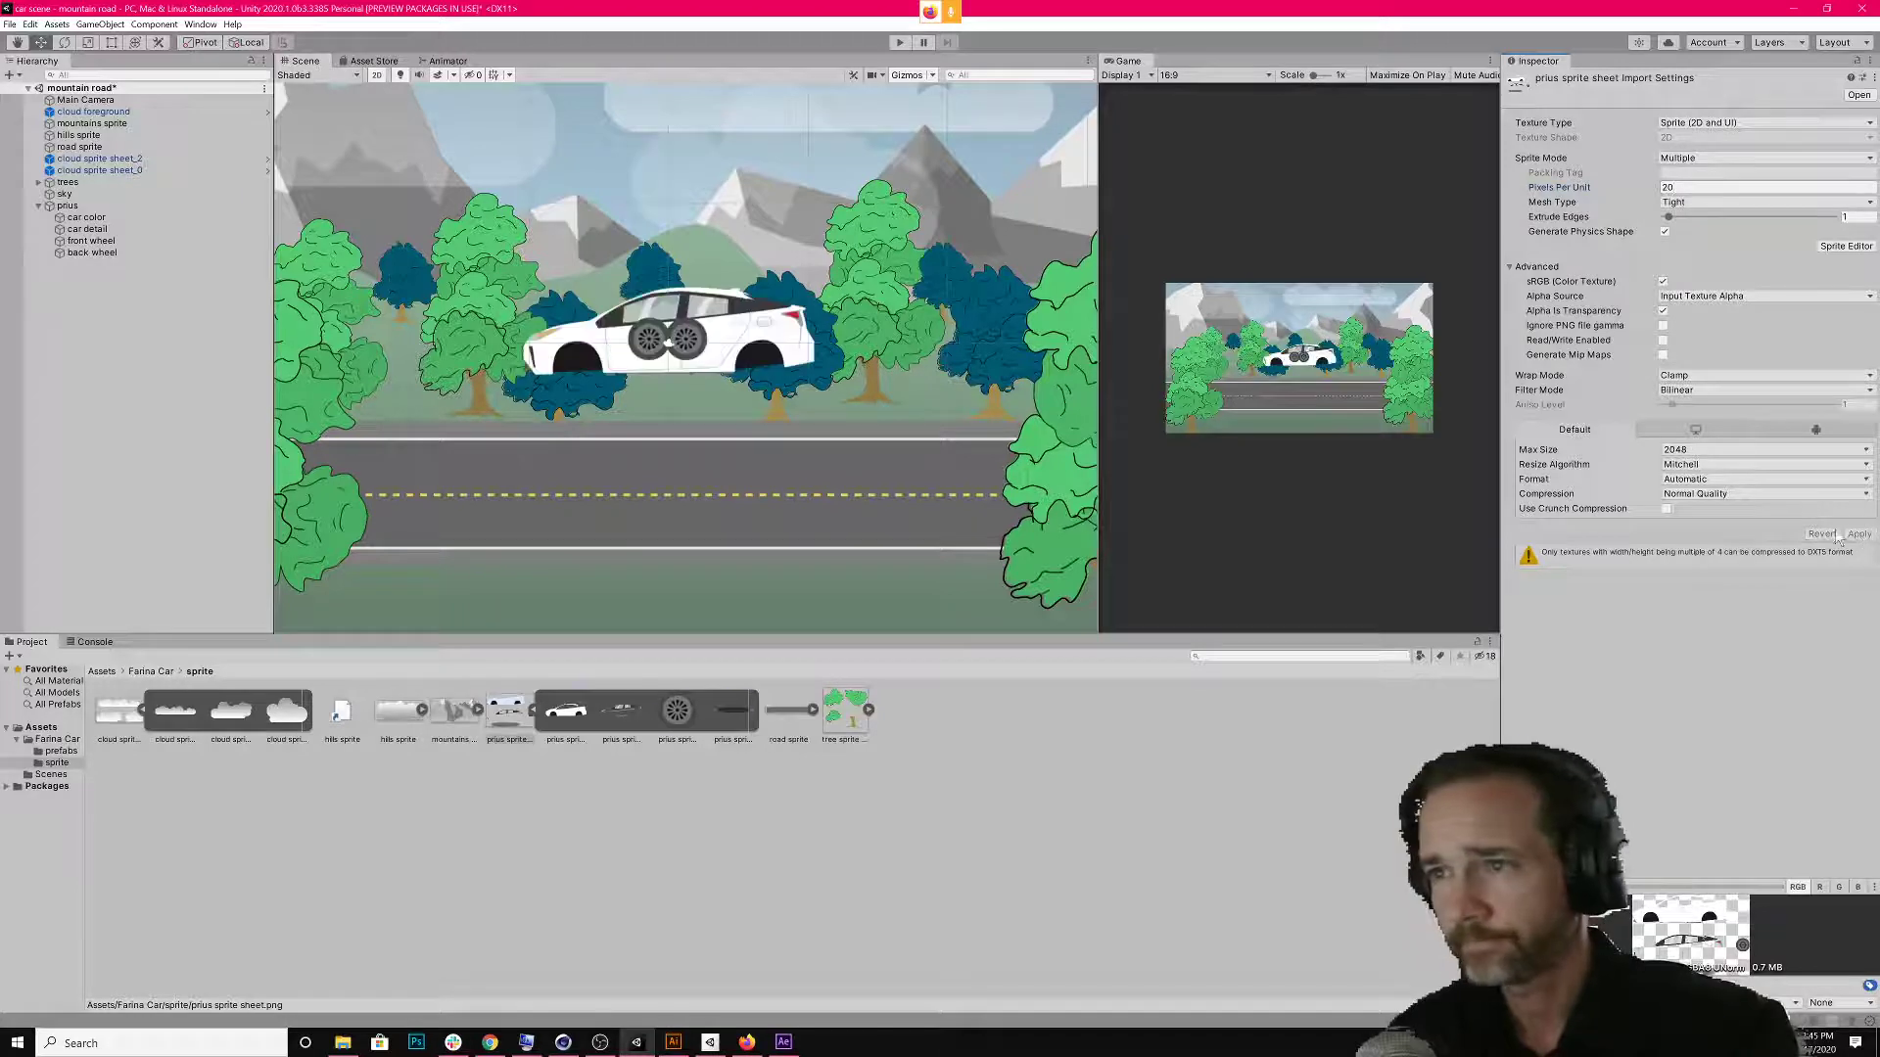
Move the front wheel into the car's front wheel well at about X -6.46, Y -1.88.
click(131, 241)
mouse_move(660, 354)
mouse_down()
mouse_move(565, 348)
mouse_move(634, 334)
mouse_up()
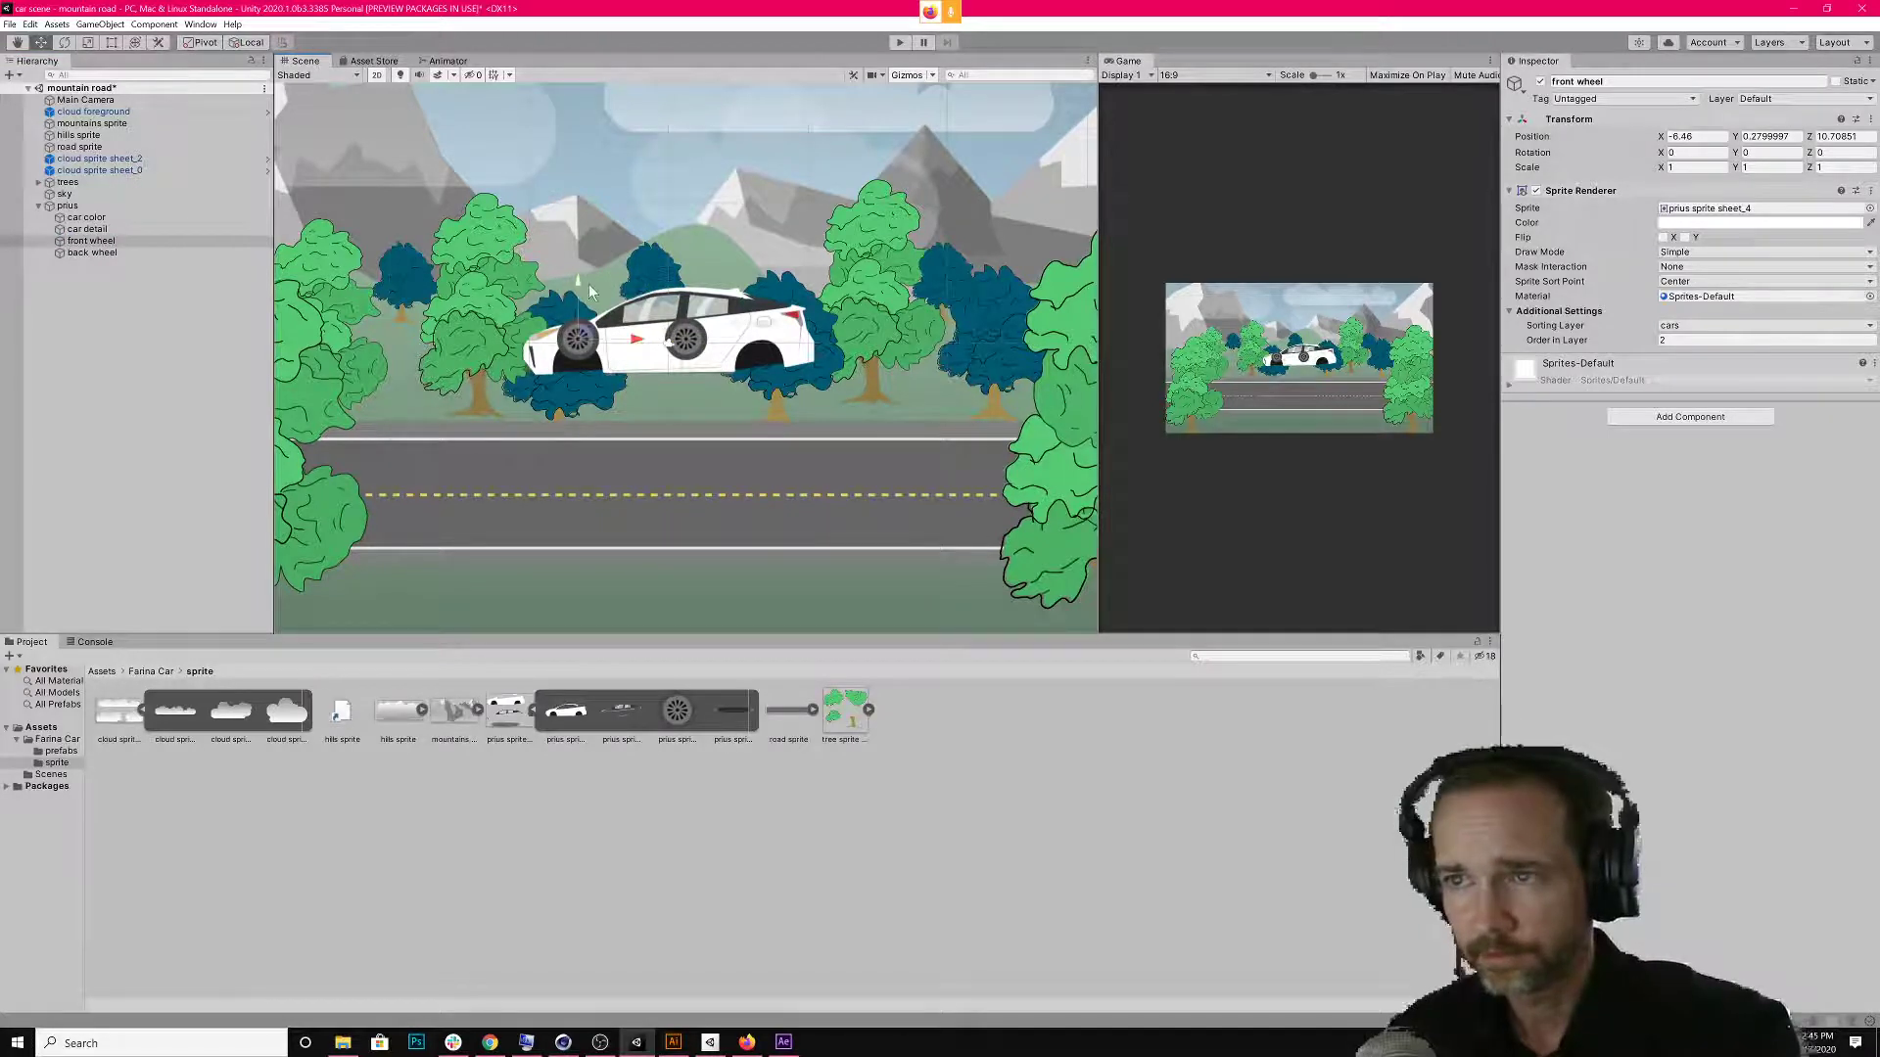
drag(578, 271, 578, 305)
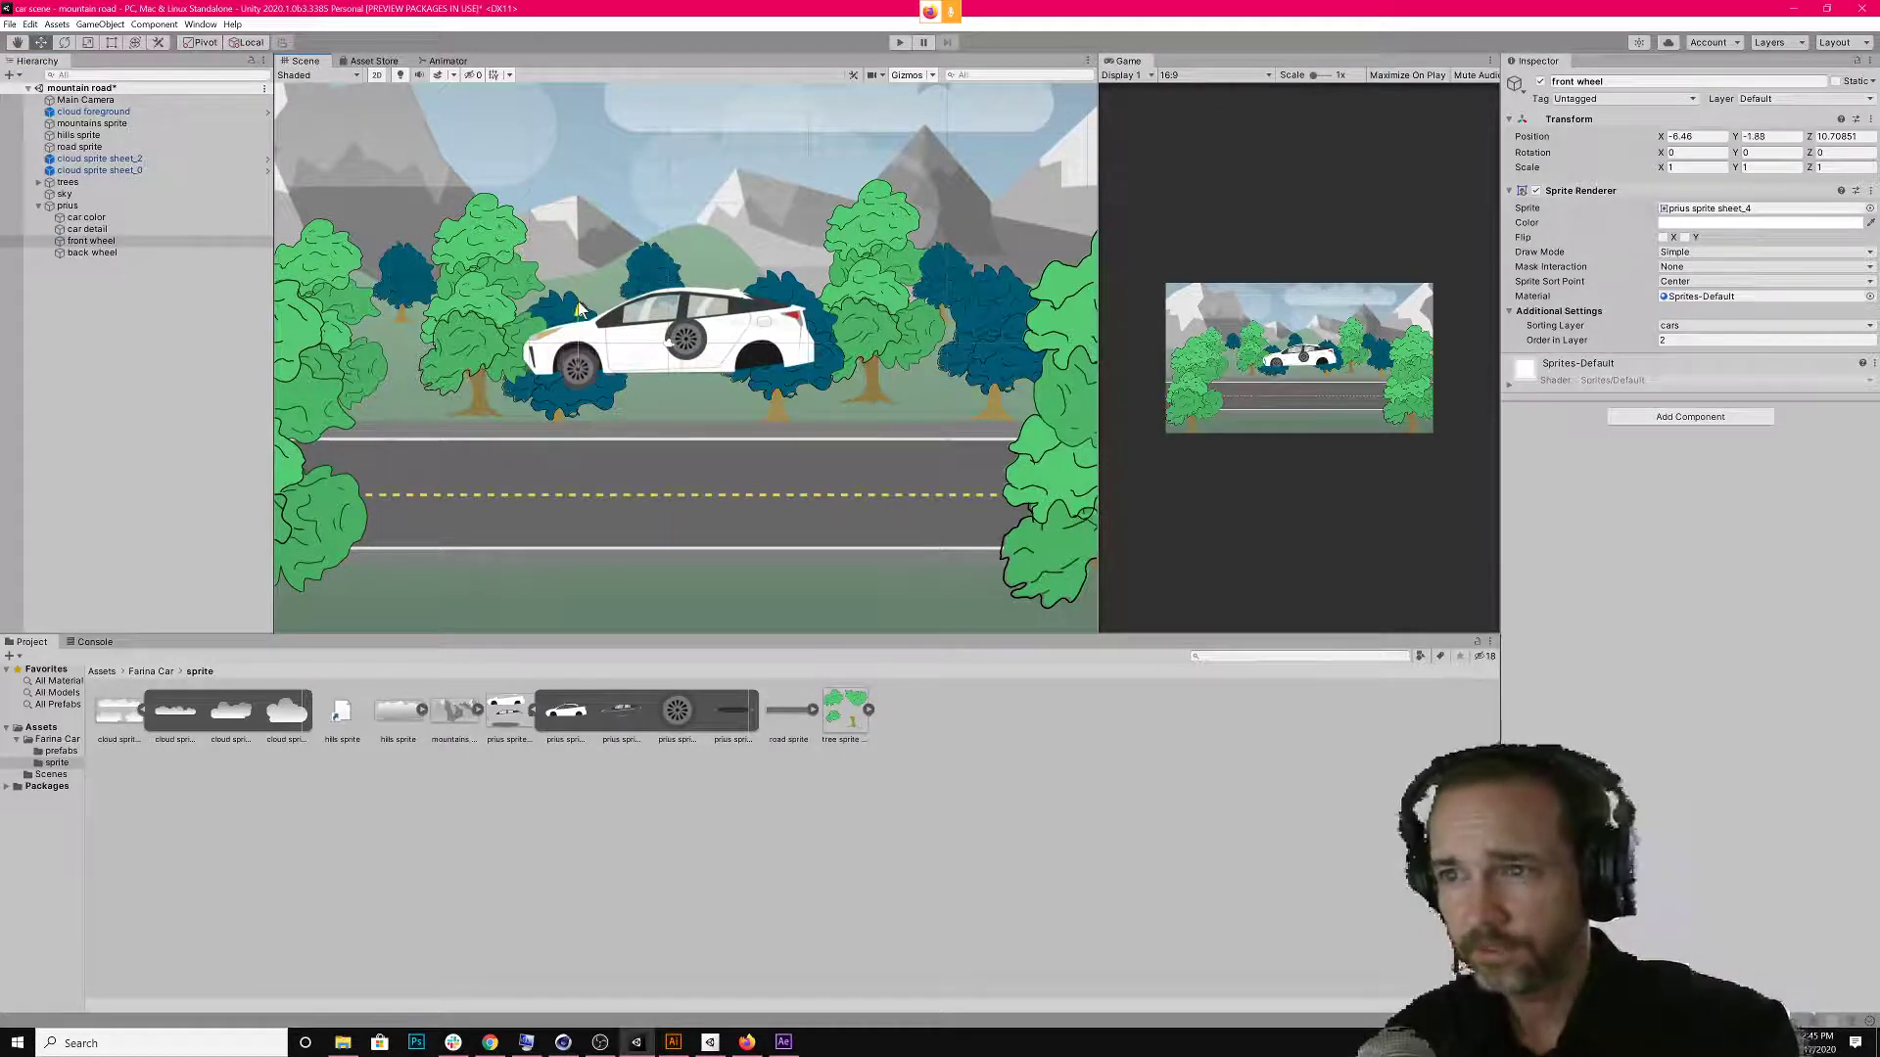
Move the back wheel into the car's rear wheel well at about X 6.65, Y -1.77.
click(689, 348)
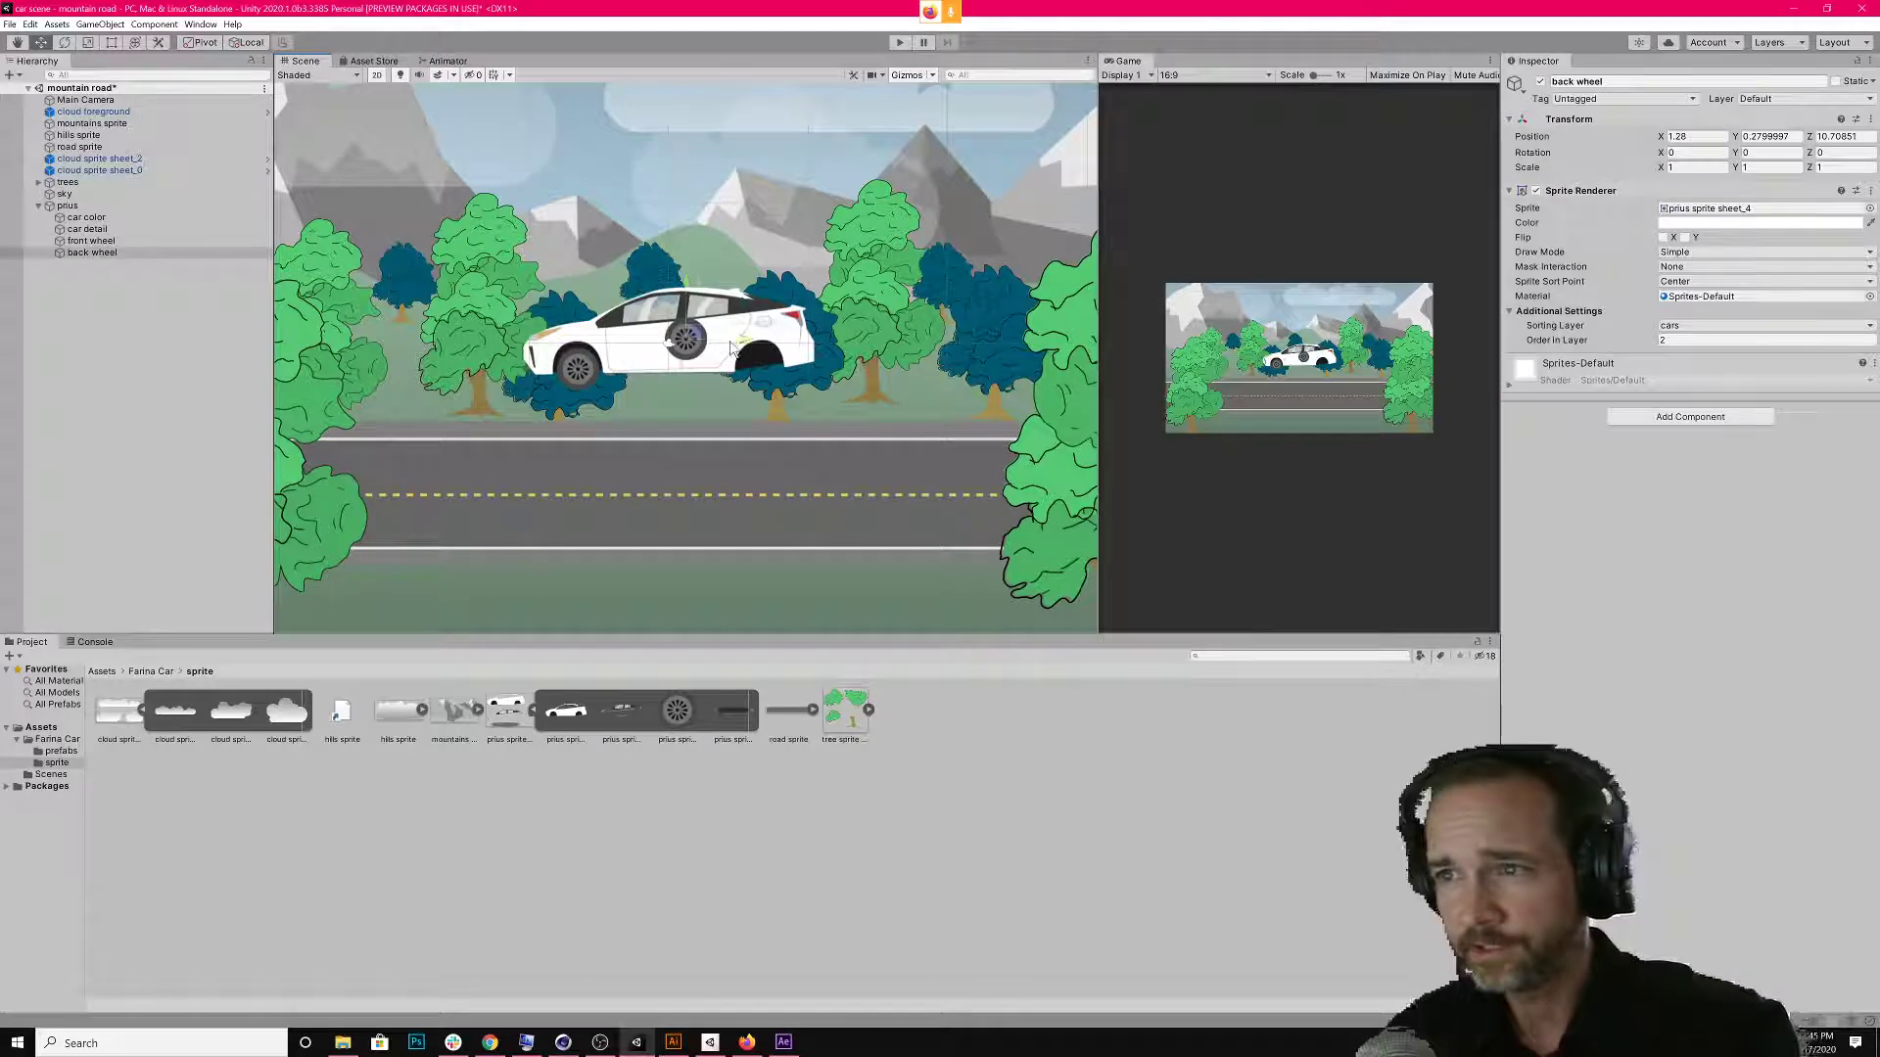
drag(733, 338, 800, 360)
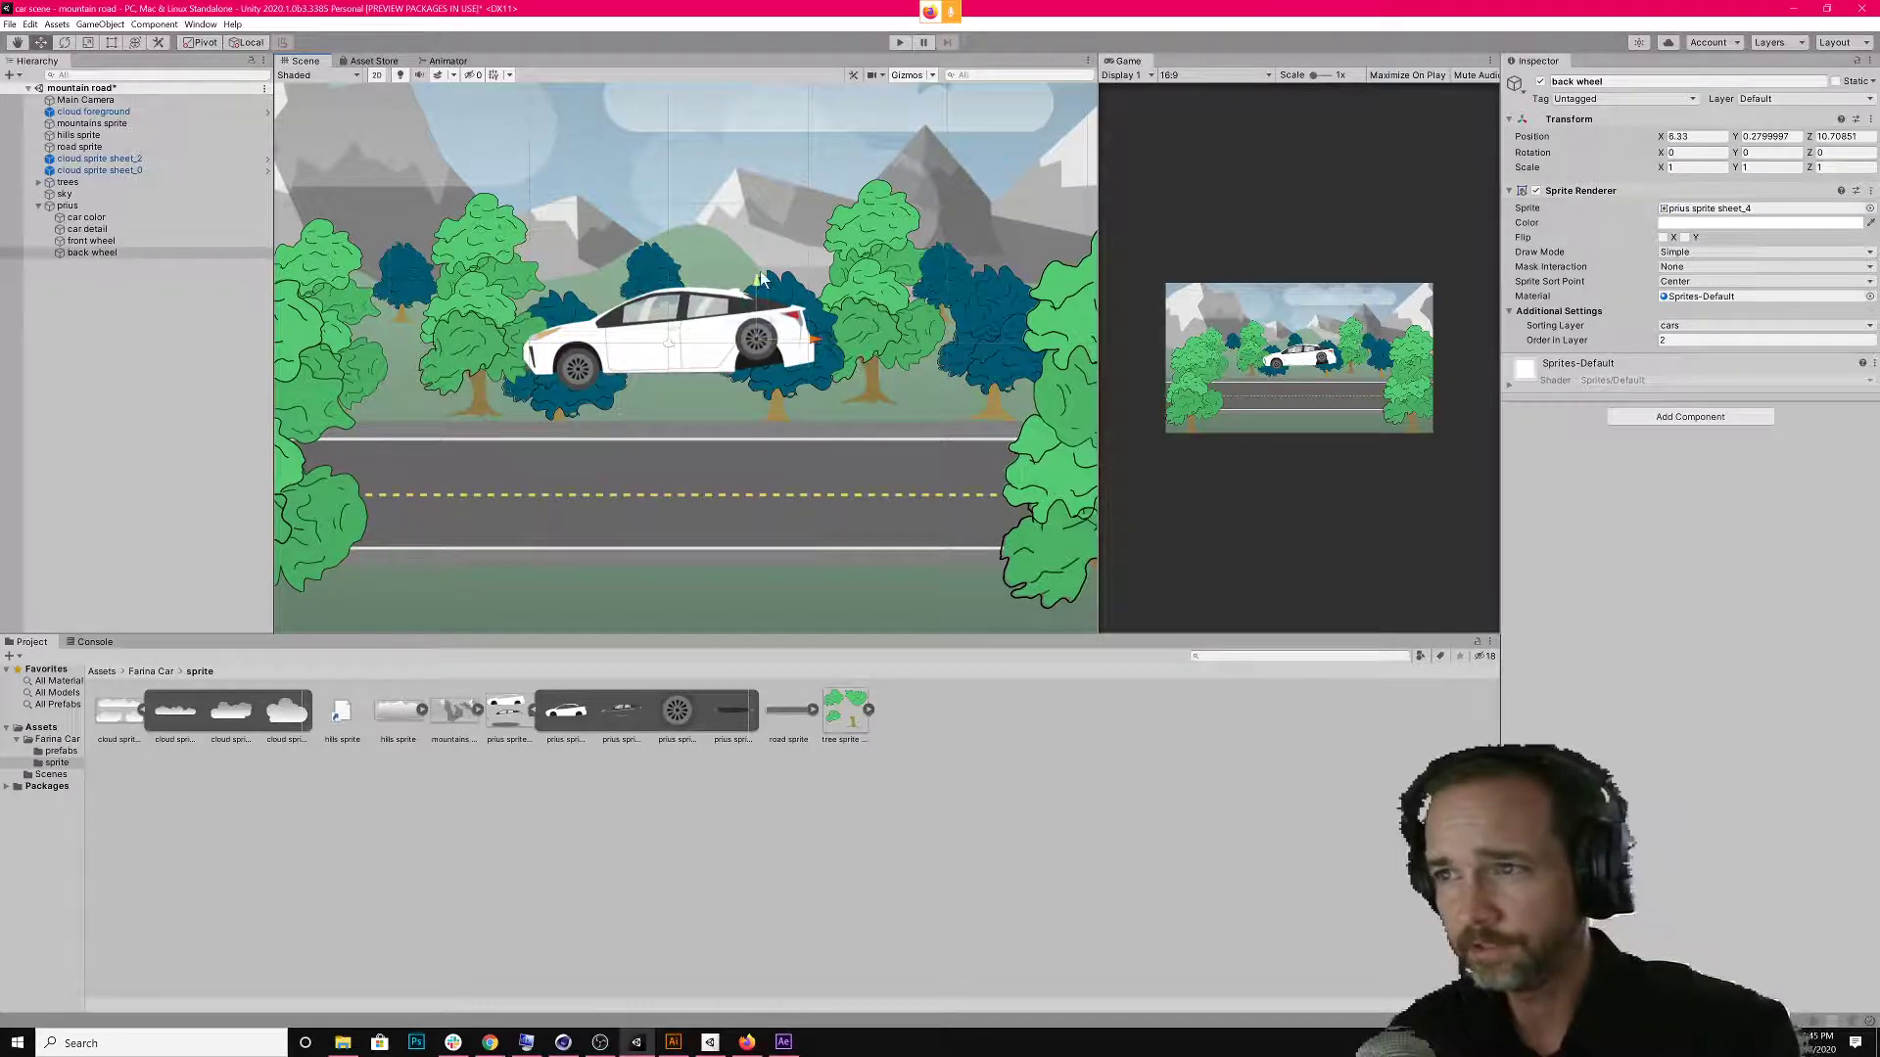
drag(765, 284, 819, 370)
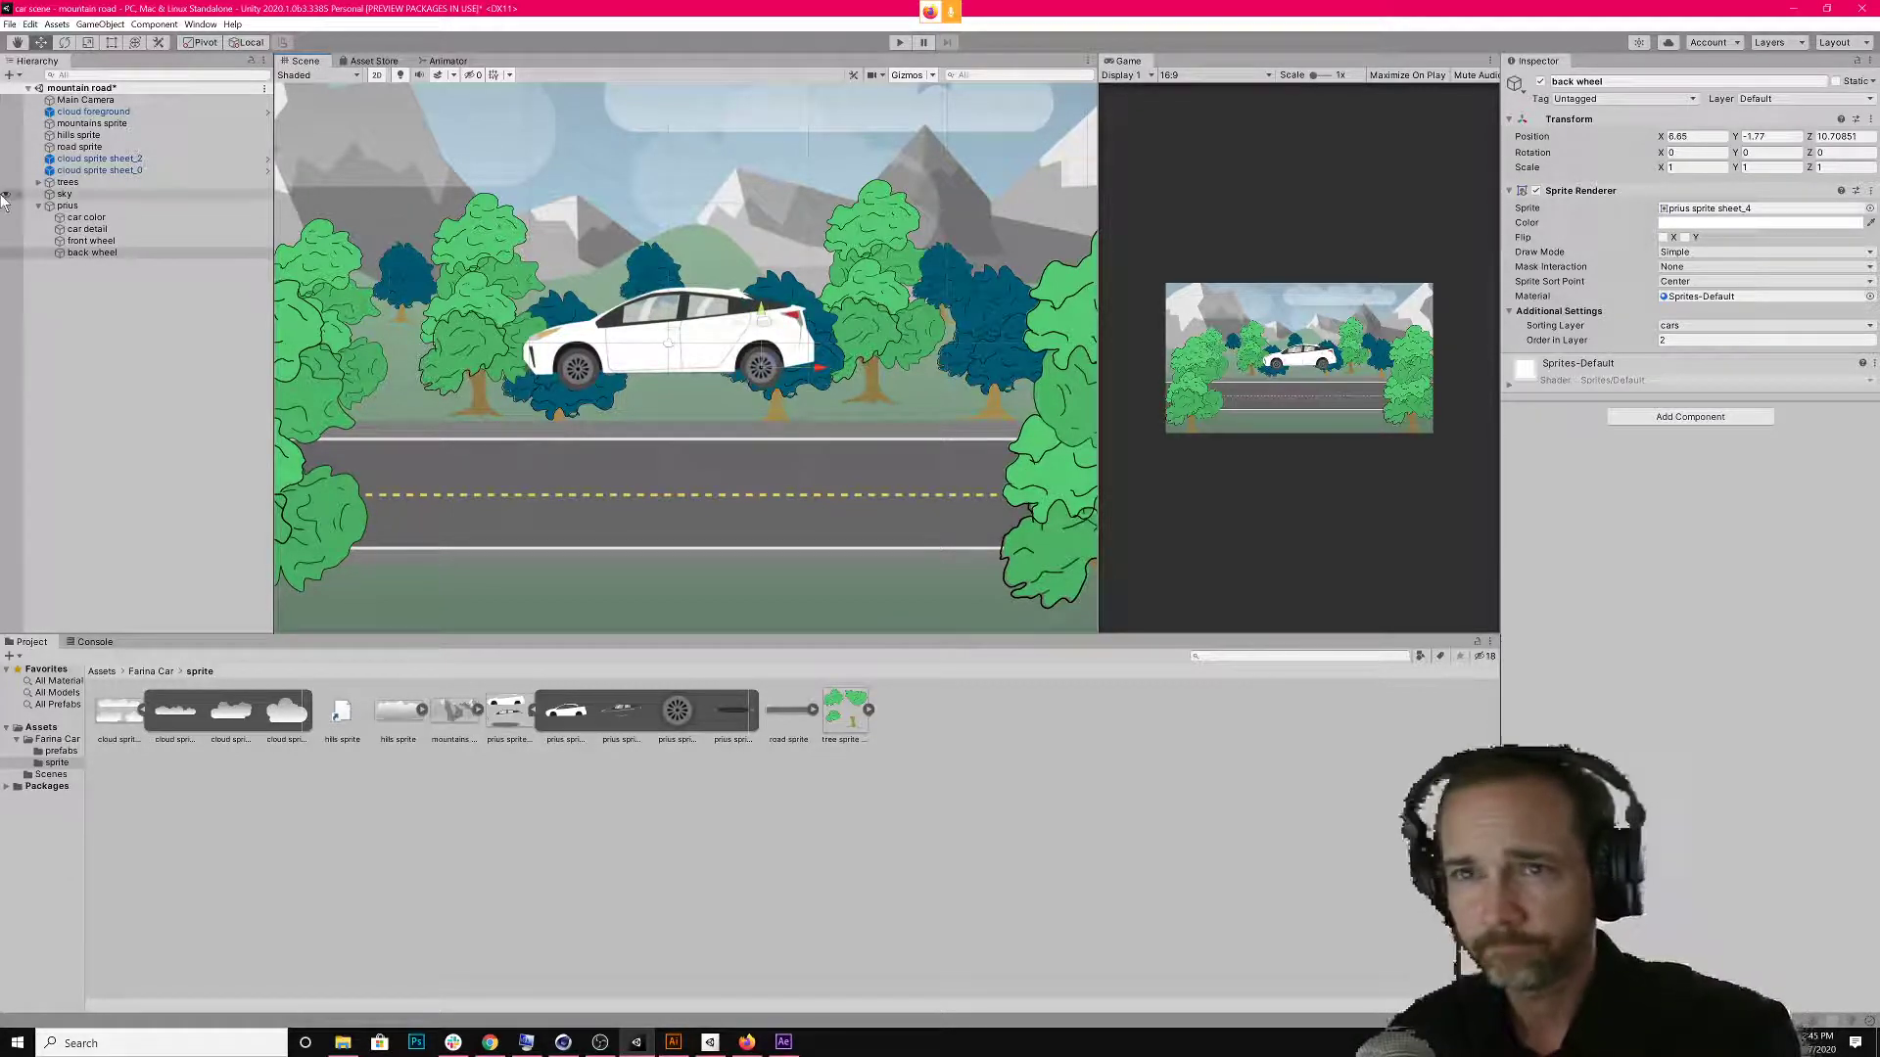
Lower the prius parent object onto the road at about Y -9.84.
click(67, 206)
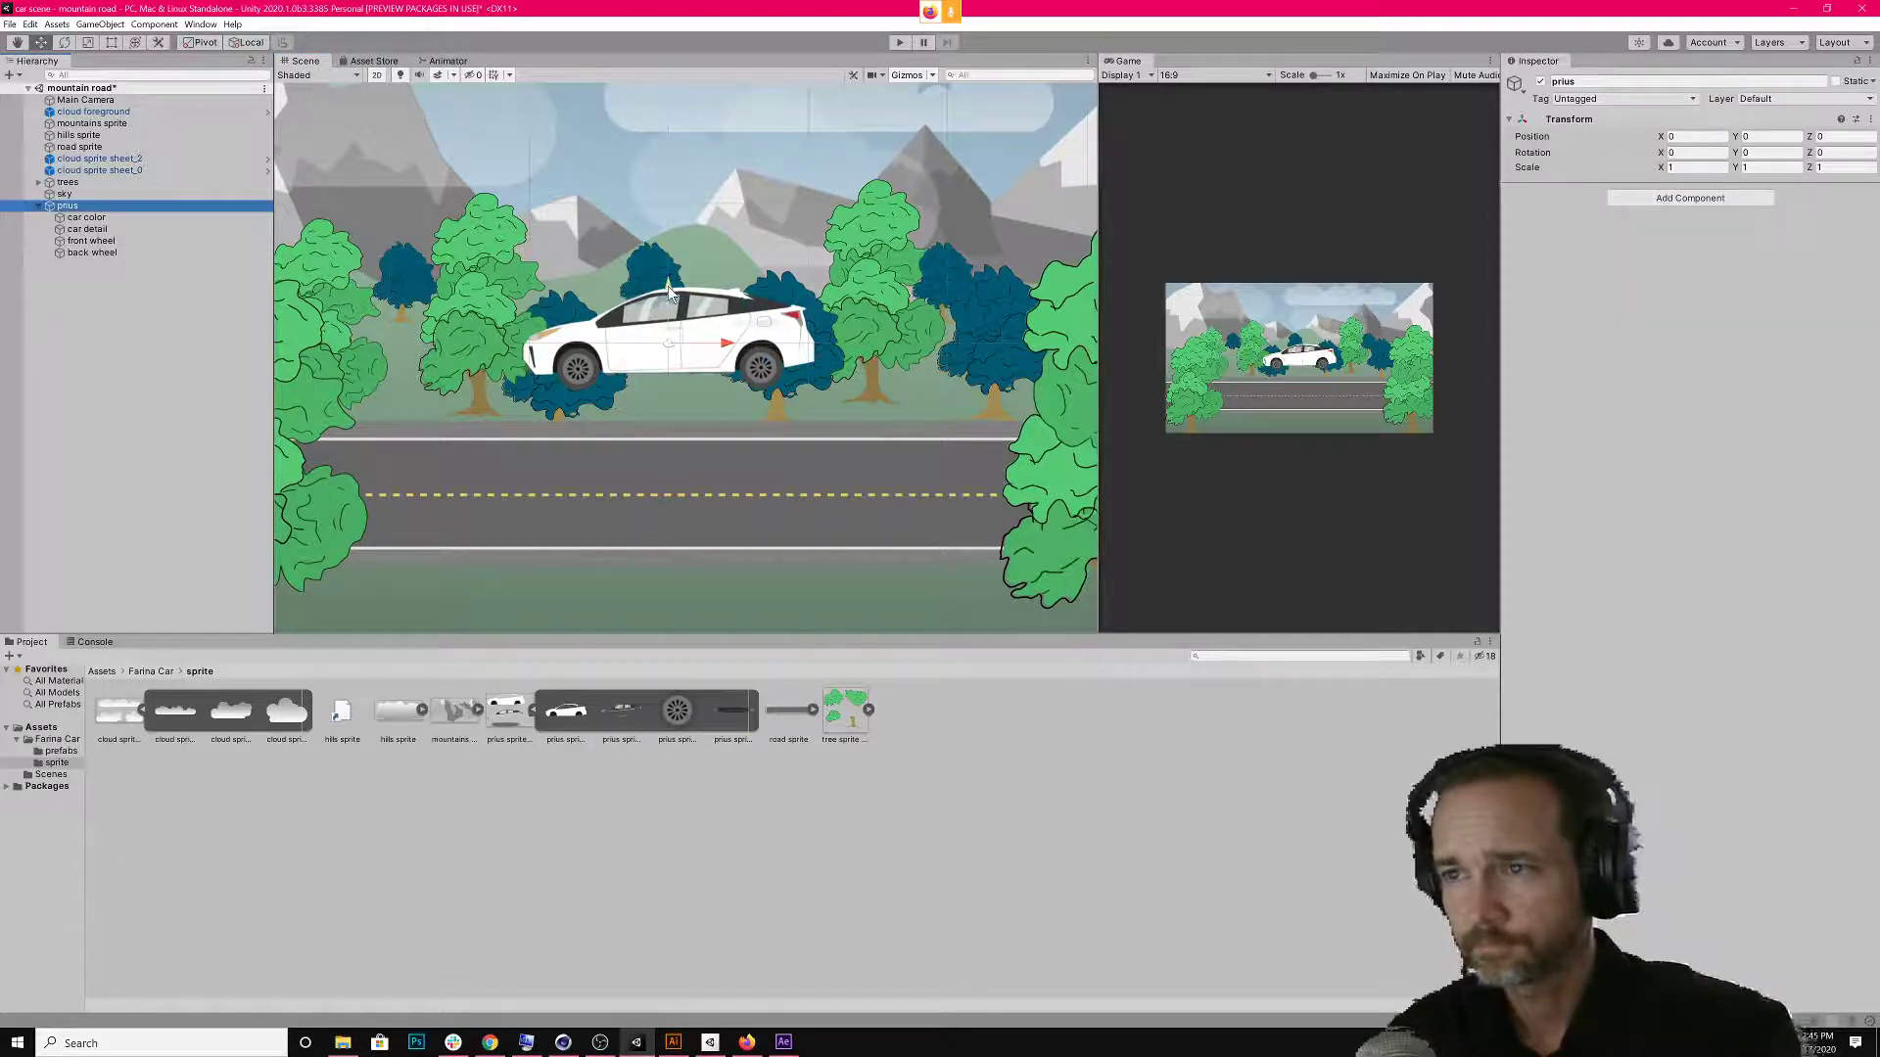
drag(669, 291, 682, 432)
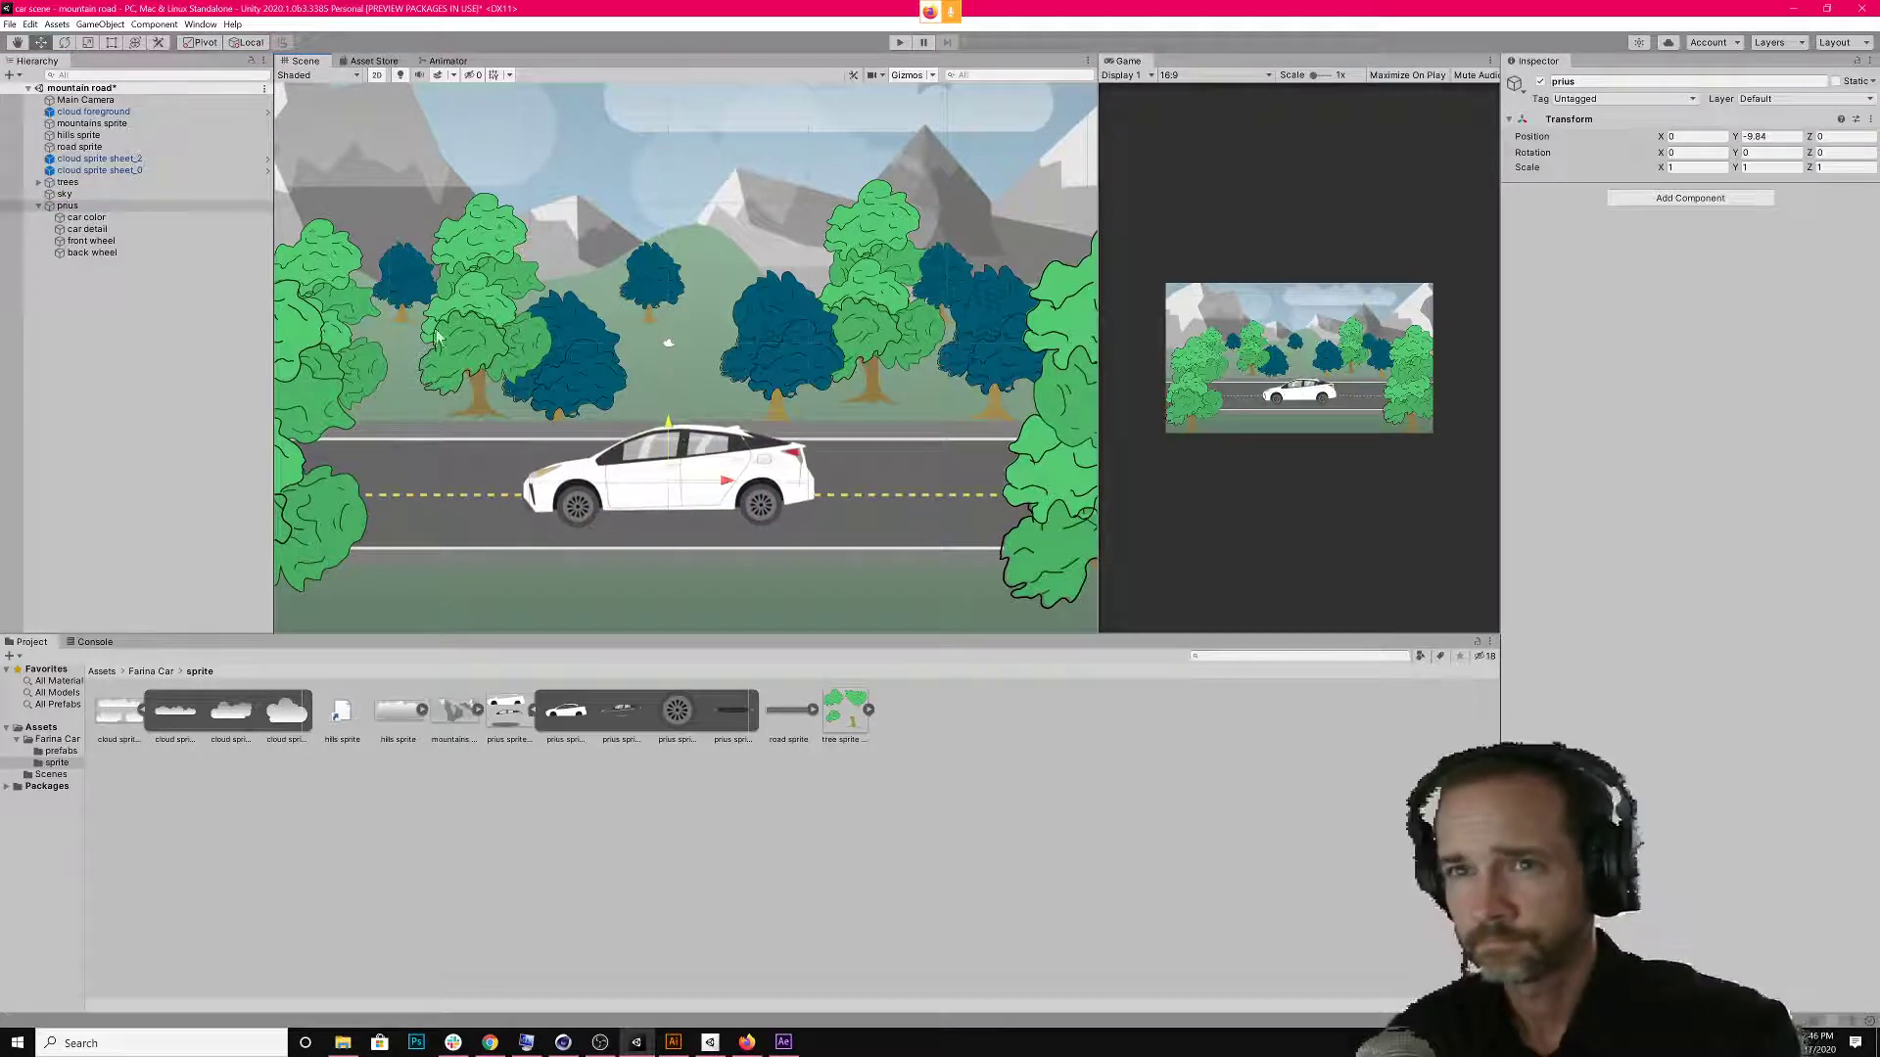
click(78, 218)
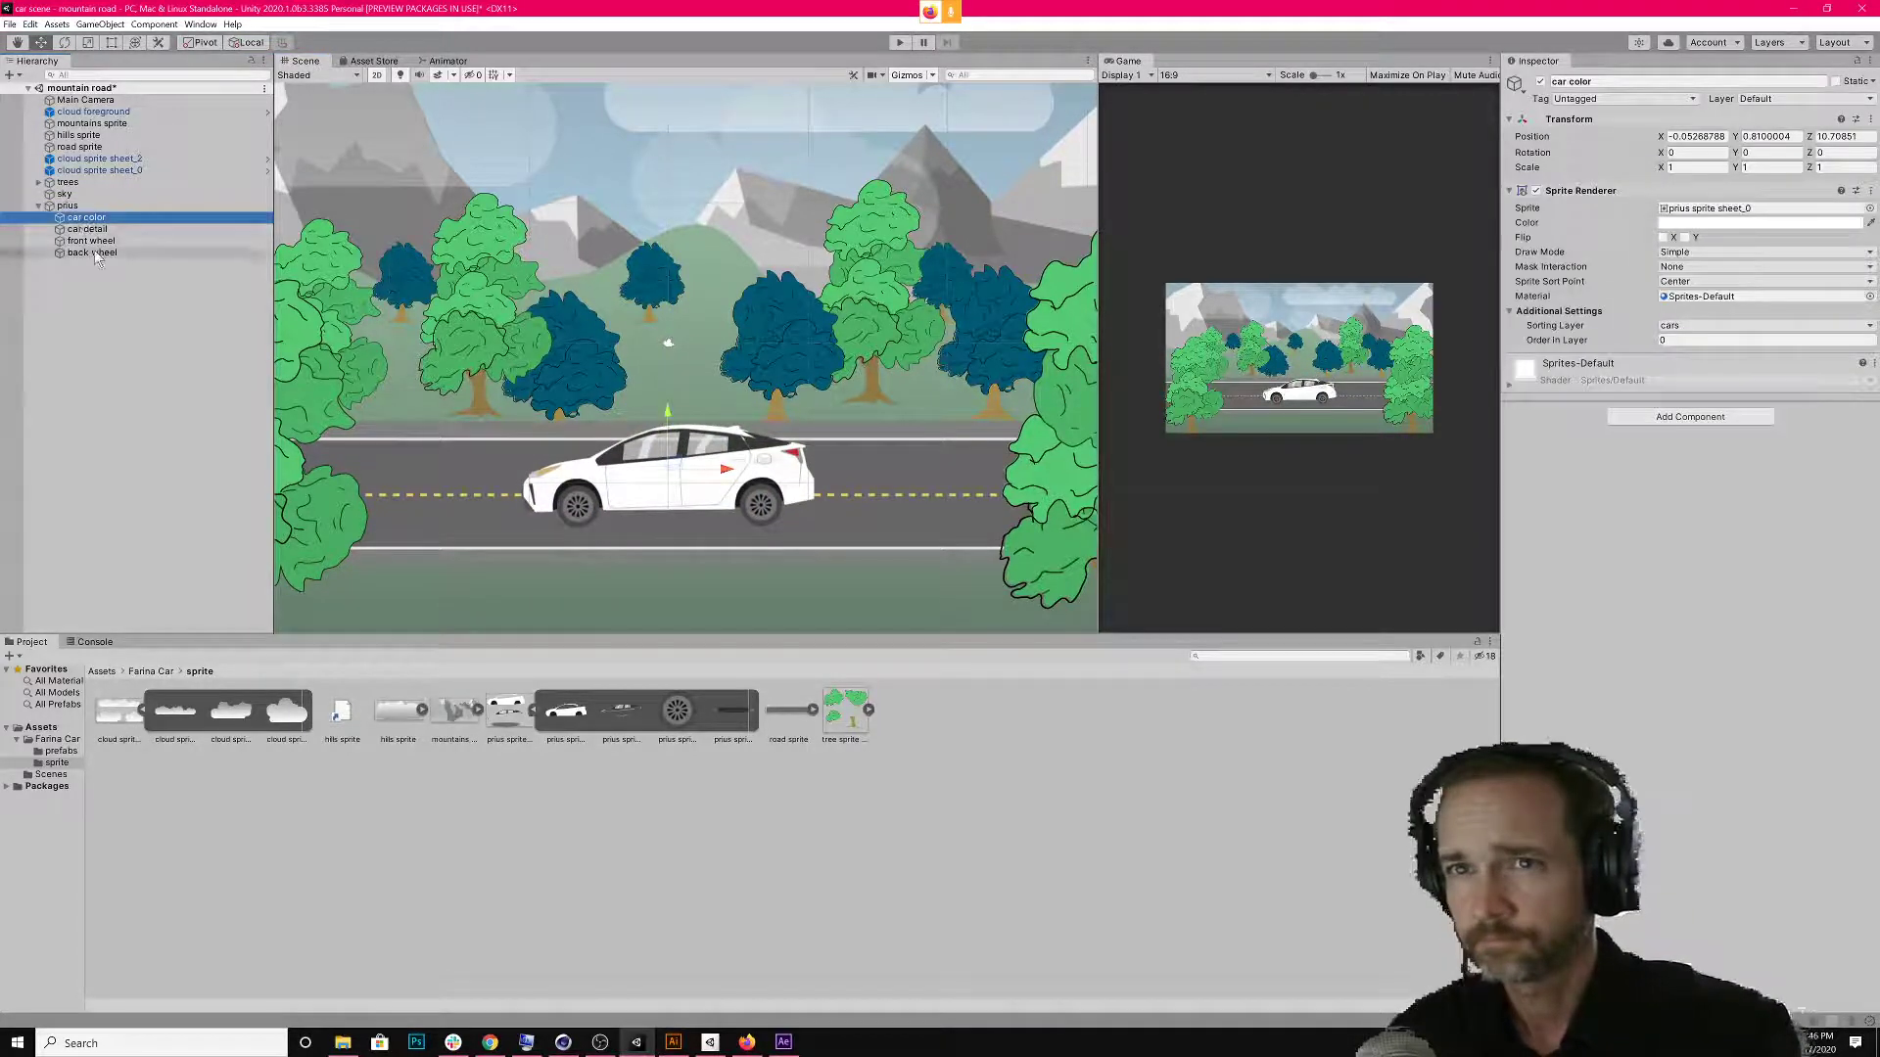
shift+click(94, 253)
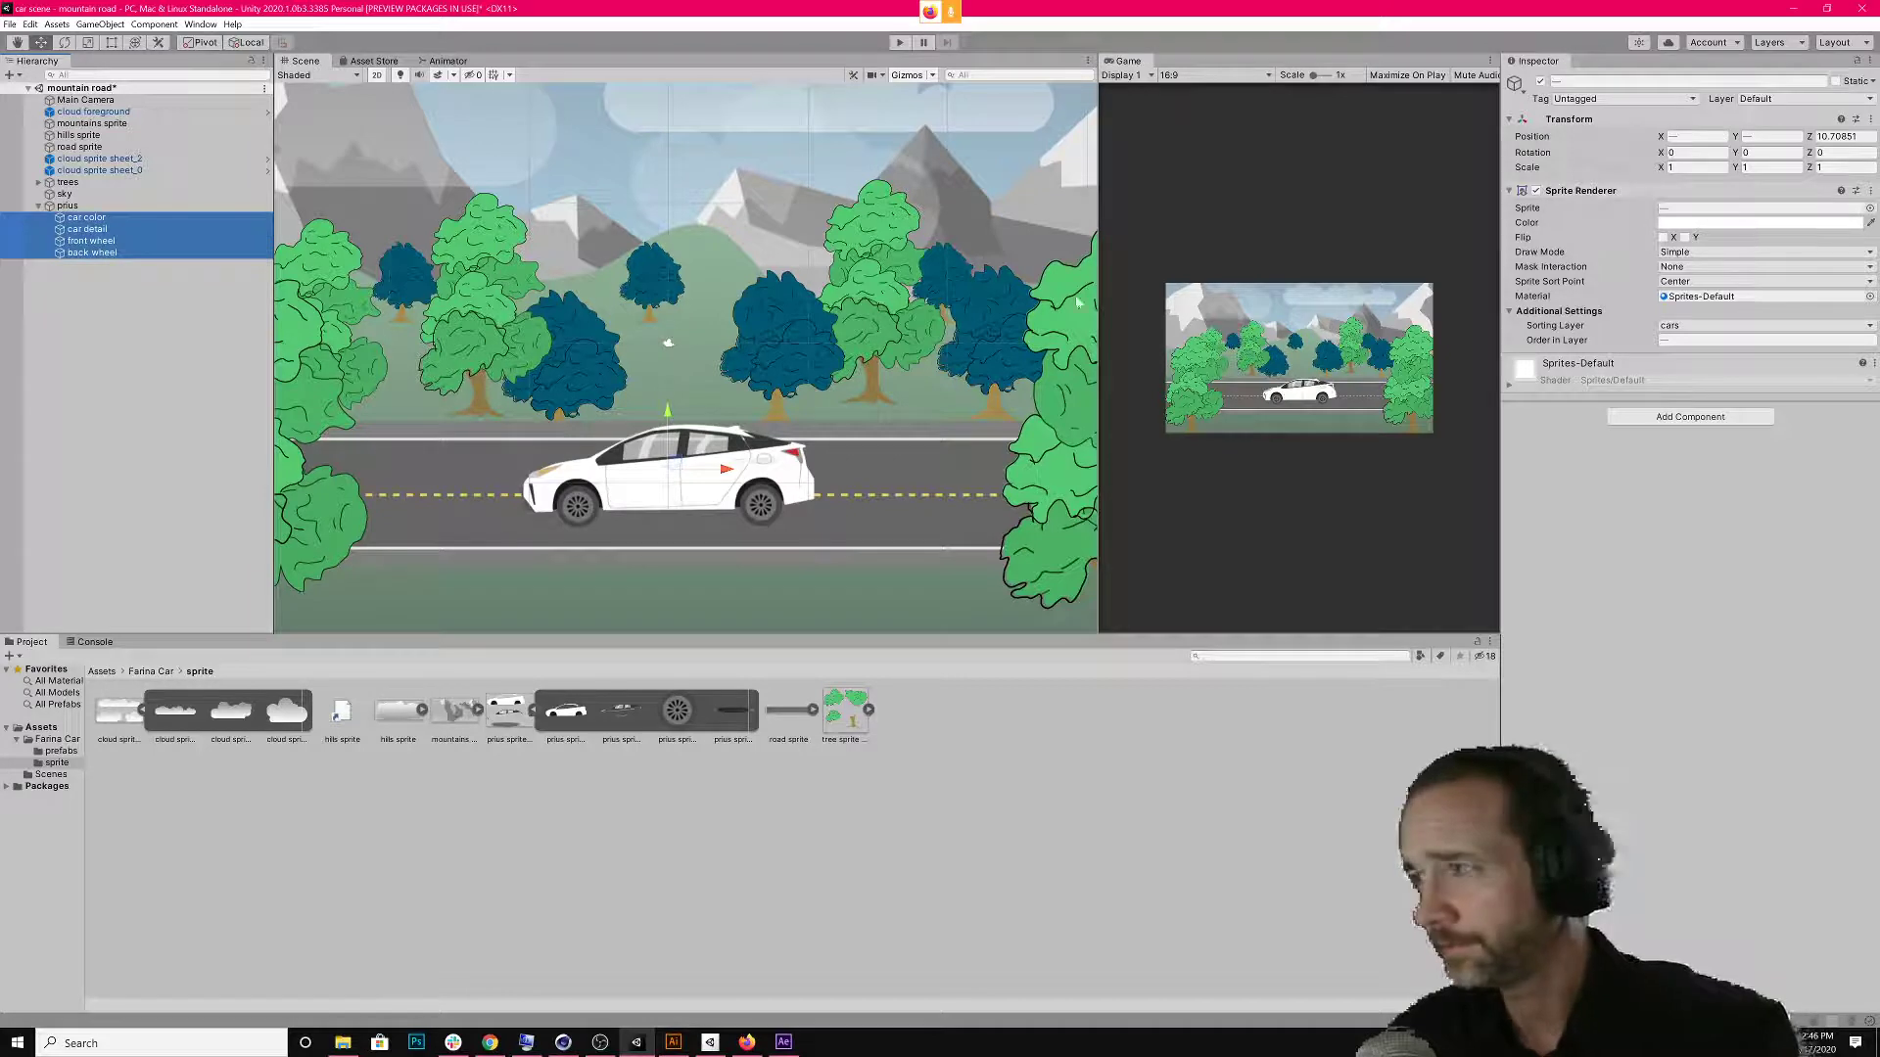
click(87, 208)
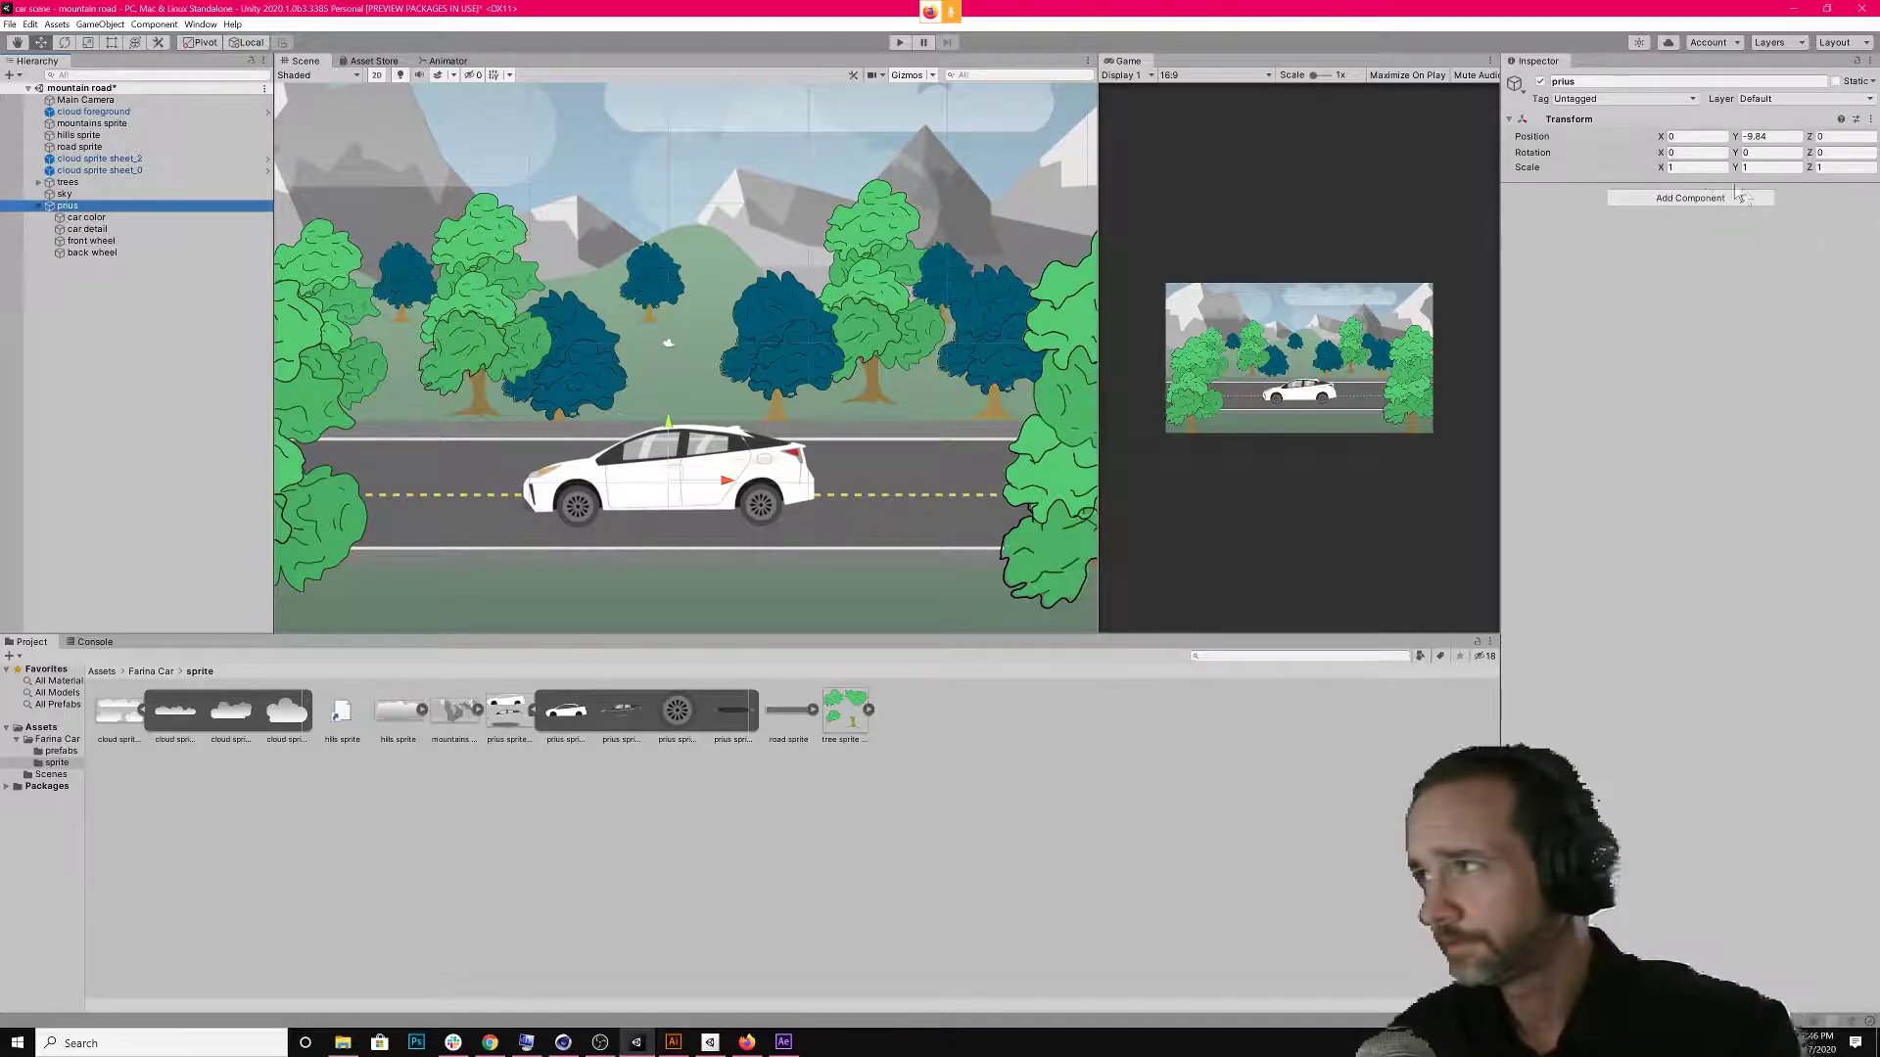
click(87, 217)
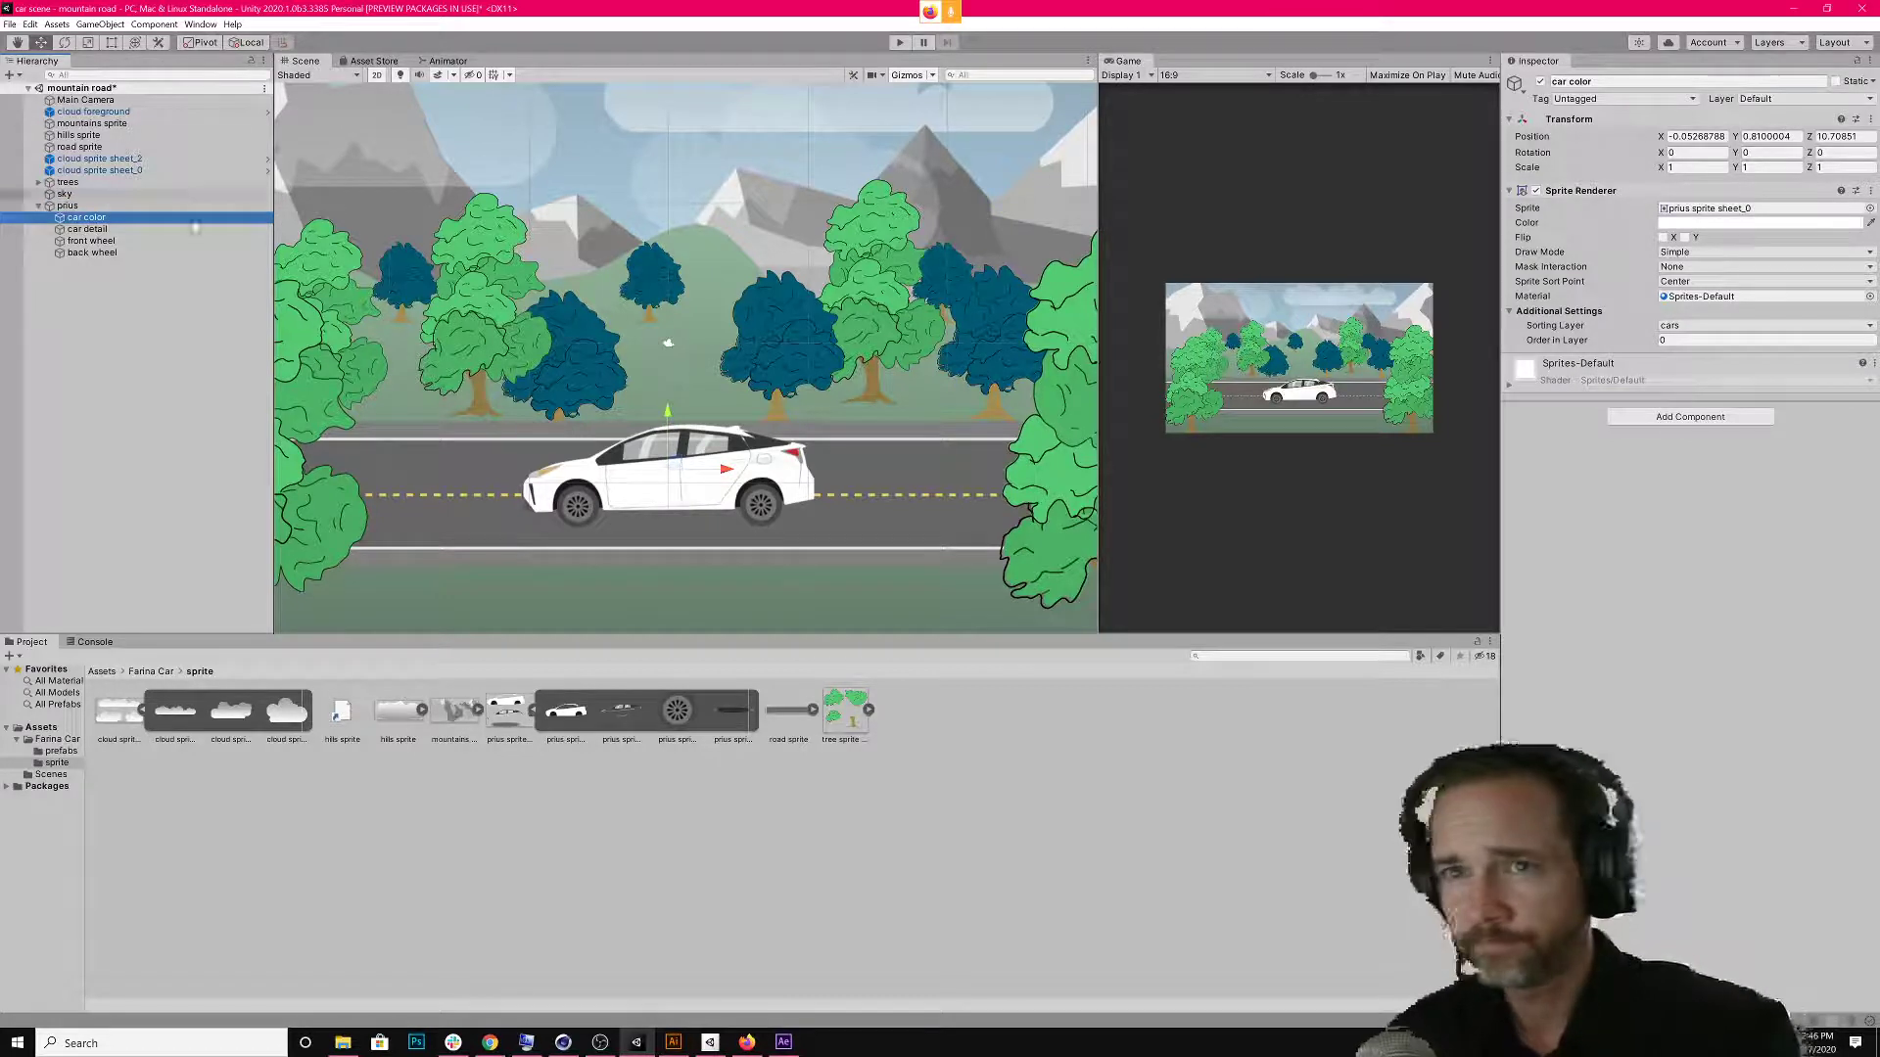
shift+click(147, 250)
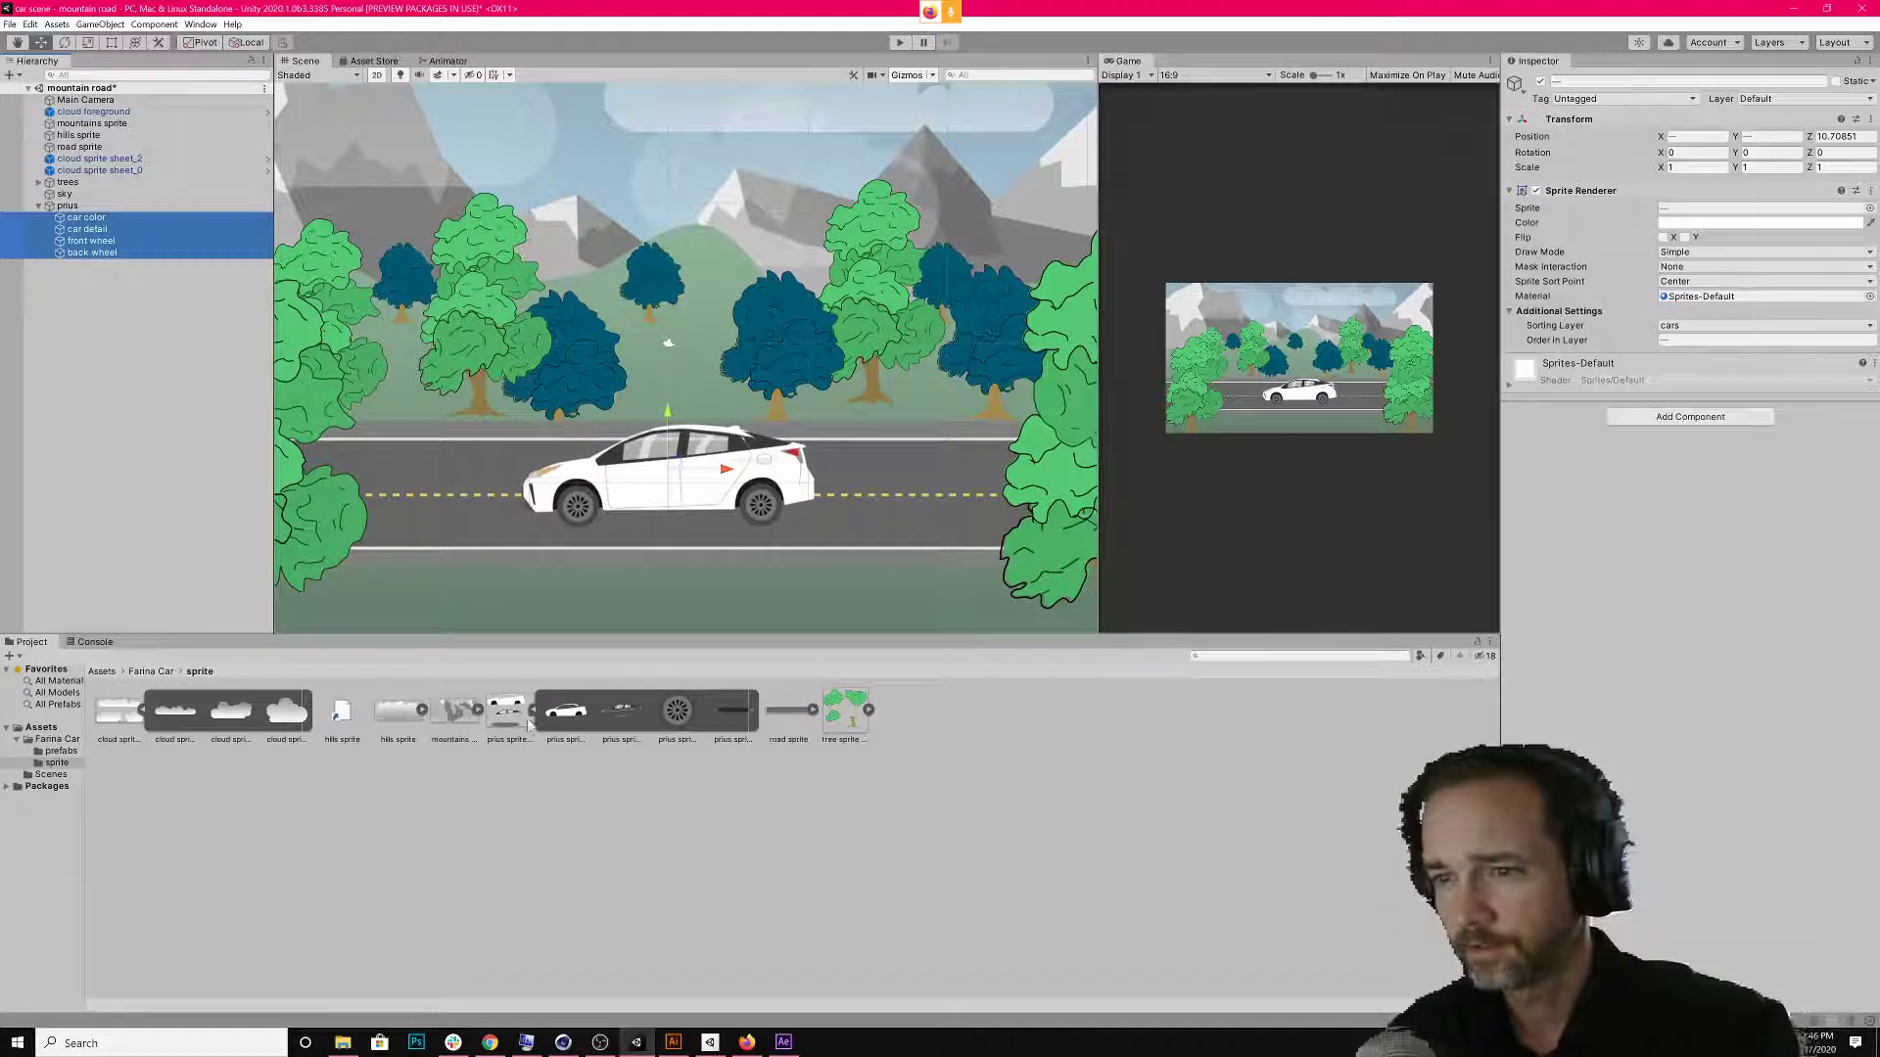
Set the prius sprite sheet to 40 pixels per unit and apply the import setting.
click(507, 711)
click(1664, 187)
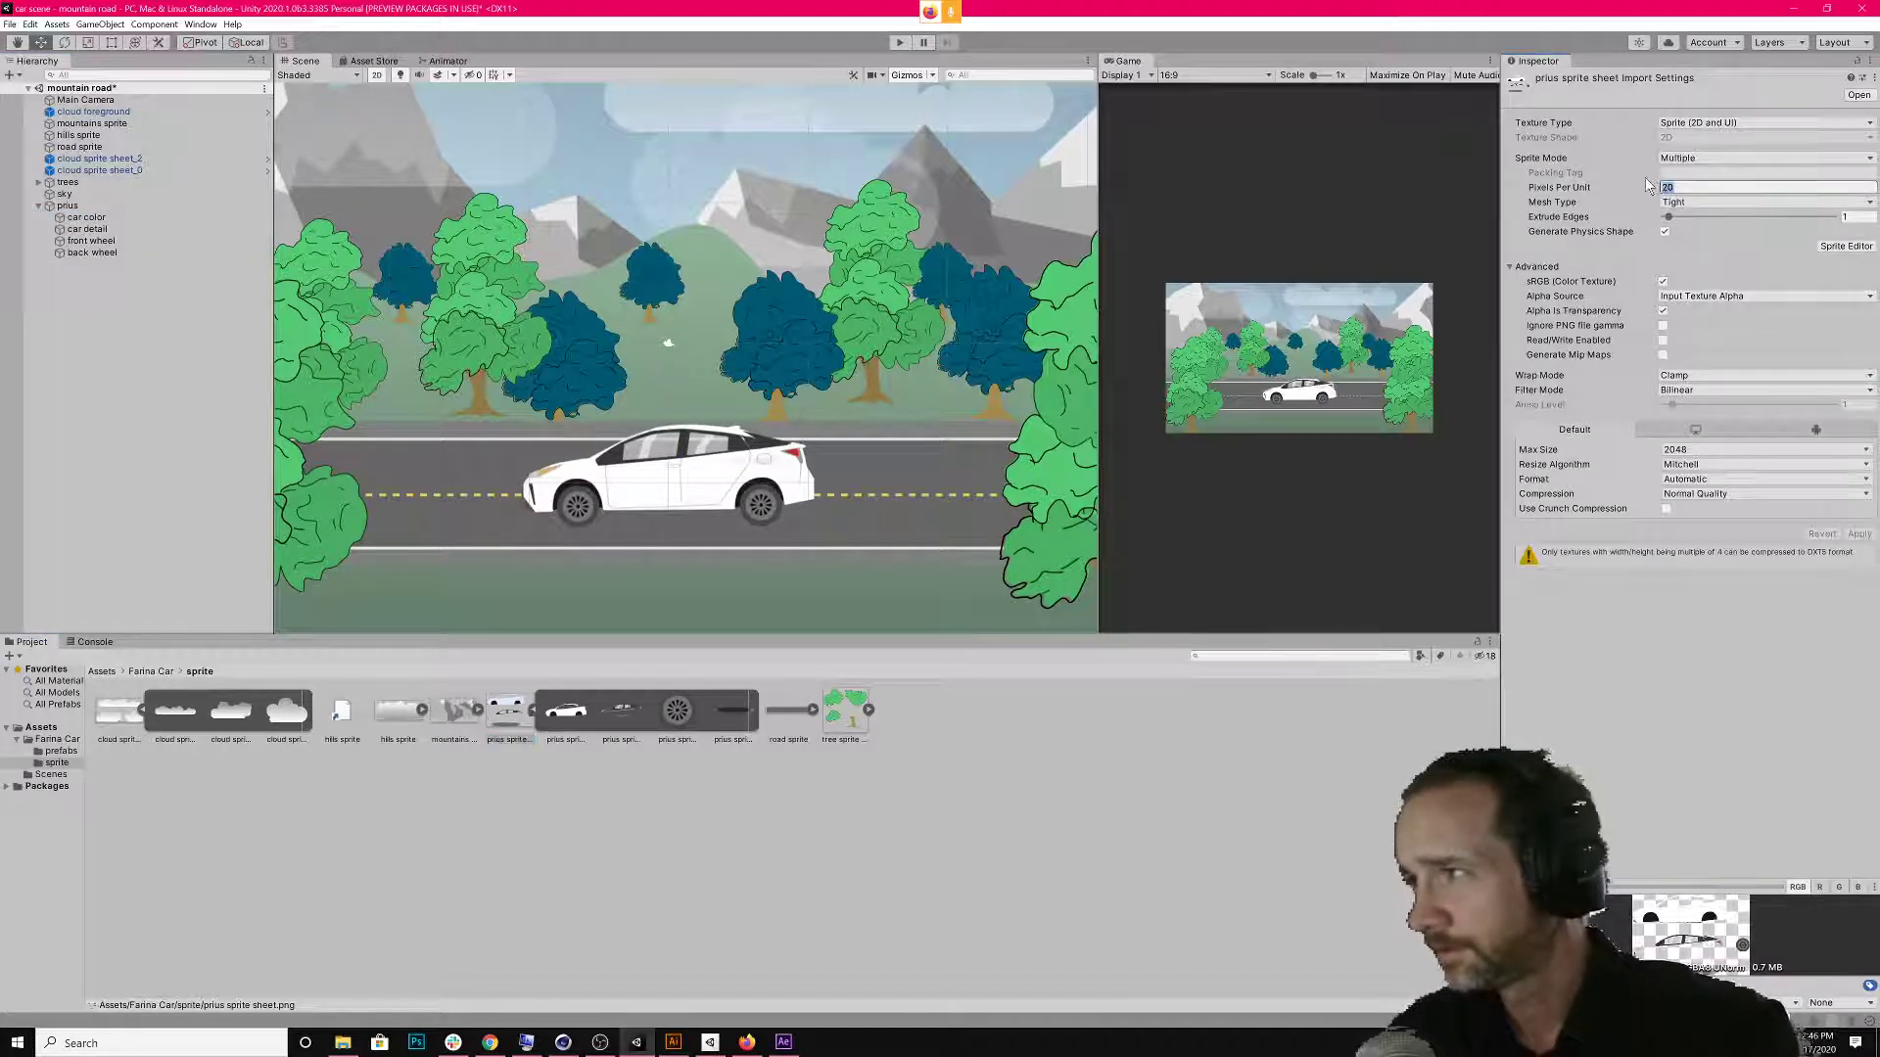
text(40)
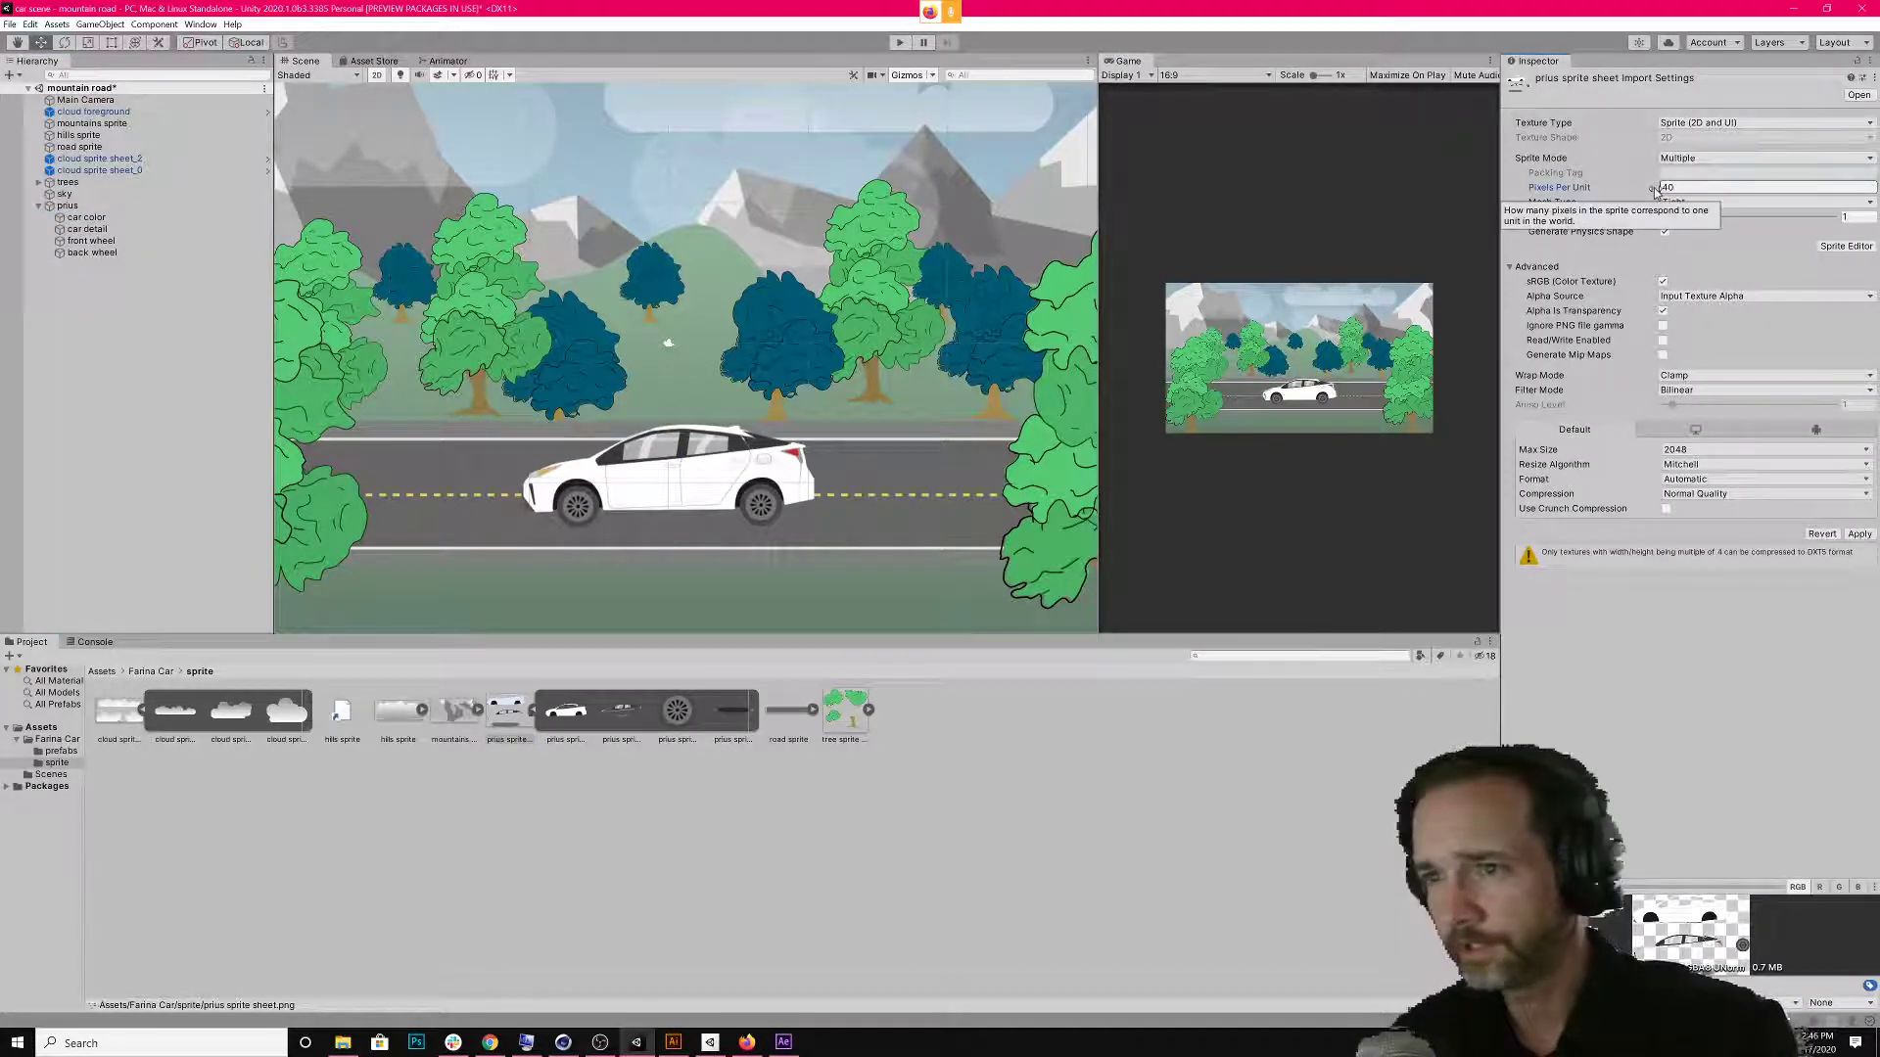
click(1858, 534)
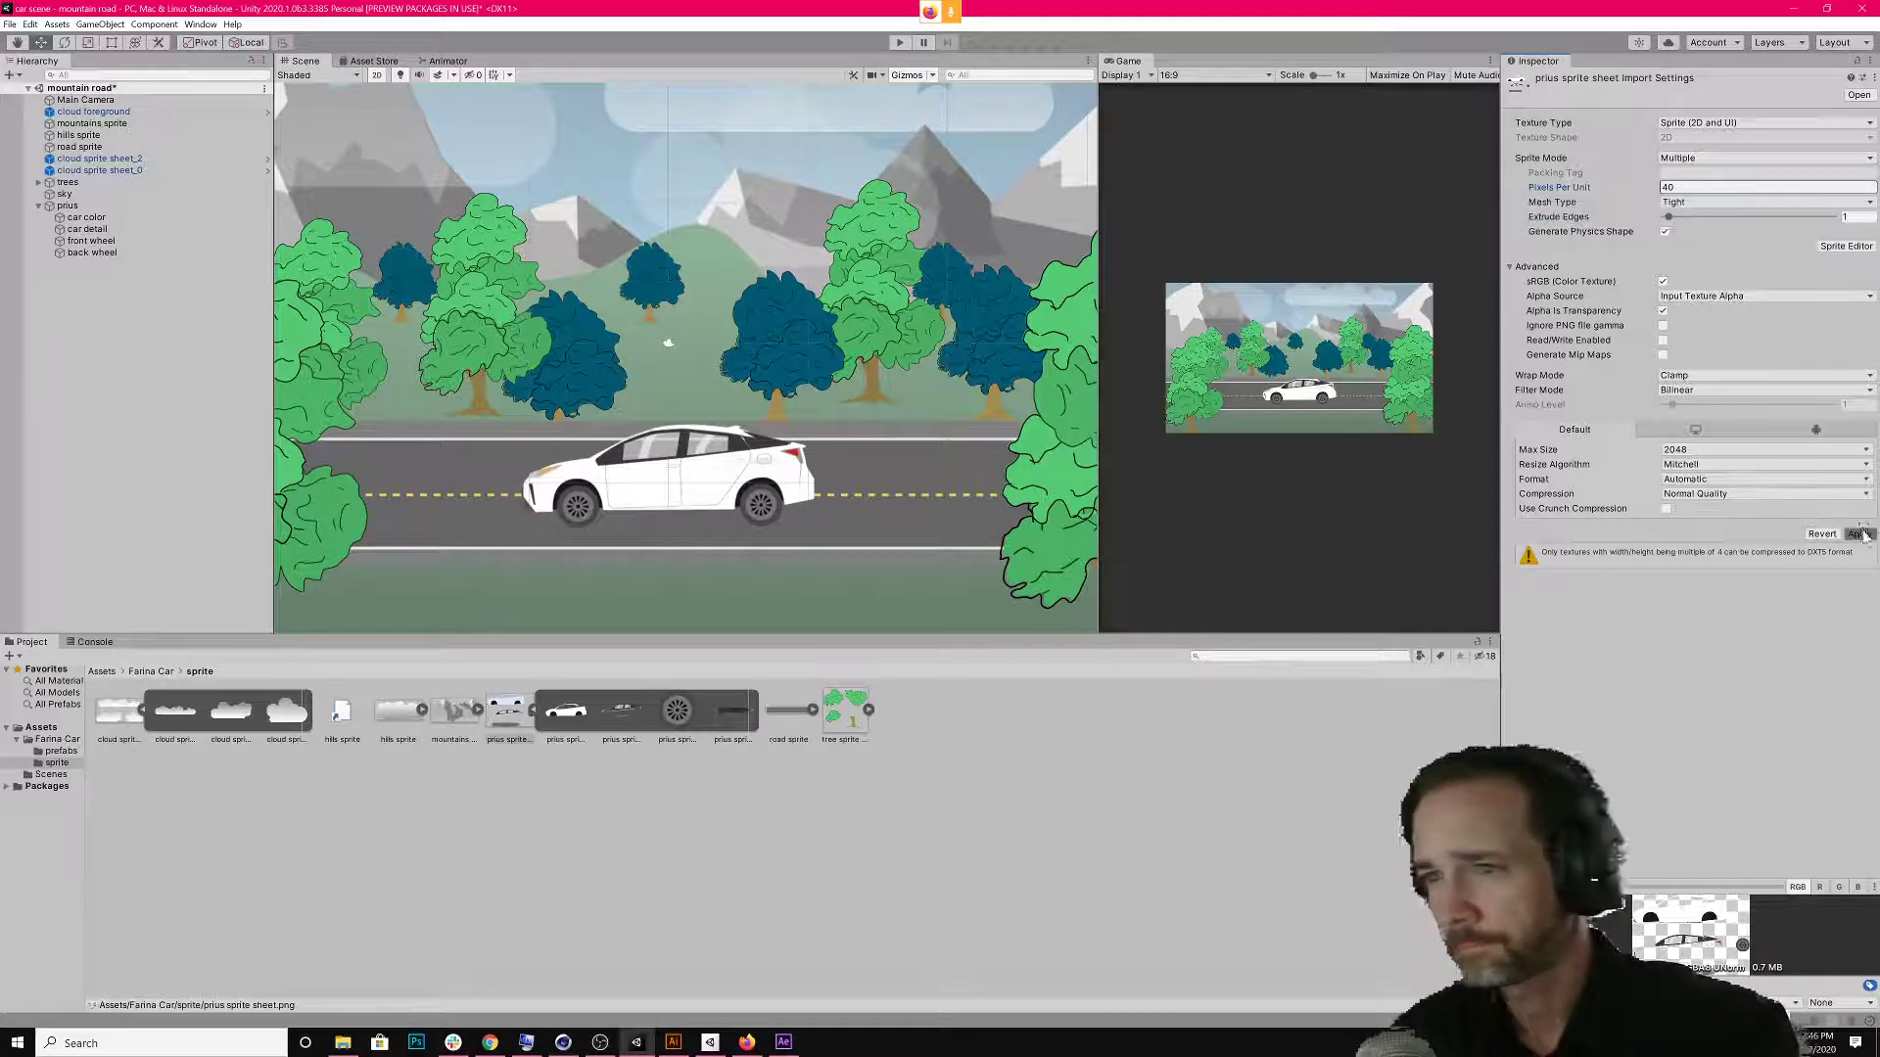
Fit the wheels into the car's wheel wells, front wheel at about X -3.3, Y -0.56 and back wheel at about X 3.33, Y -0.51.
click(603, 487)
click(603, 487)
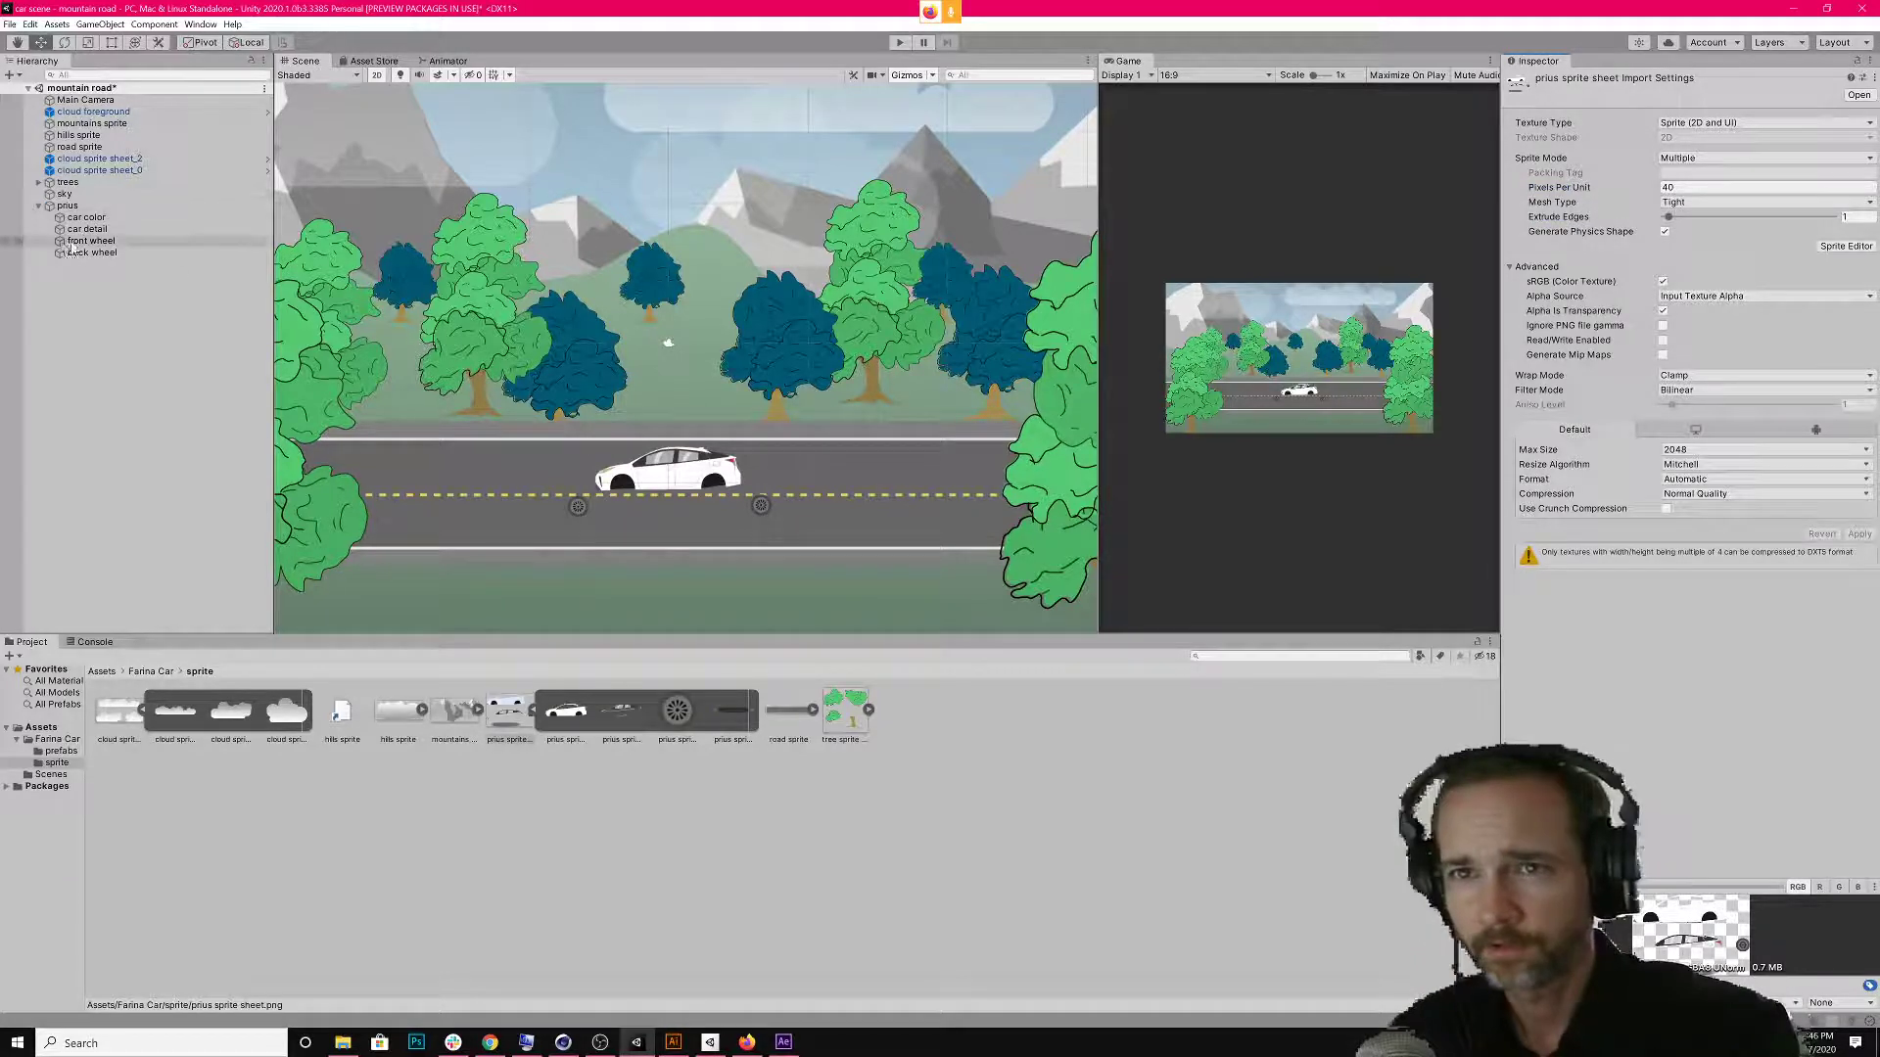
drag(629, 506, 675, 511)
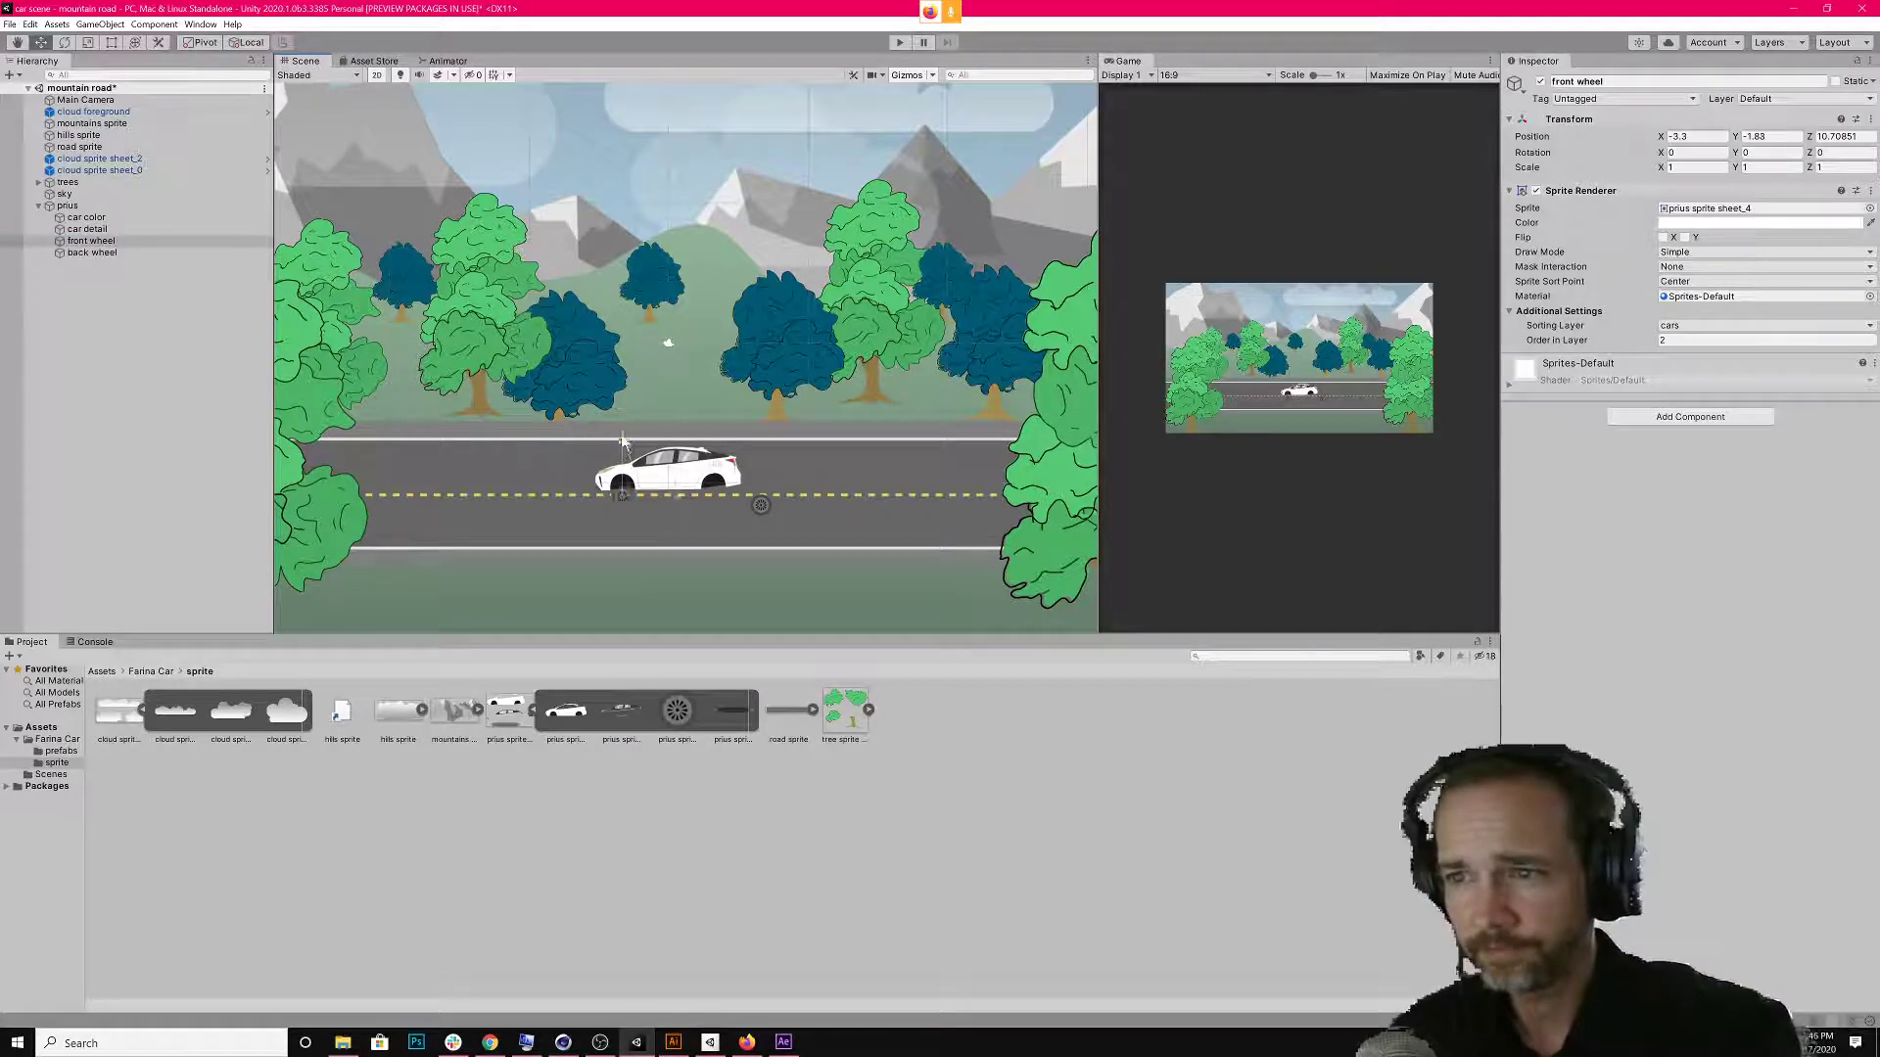
drag(623, 448, 623, 429)
click(765, 508)
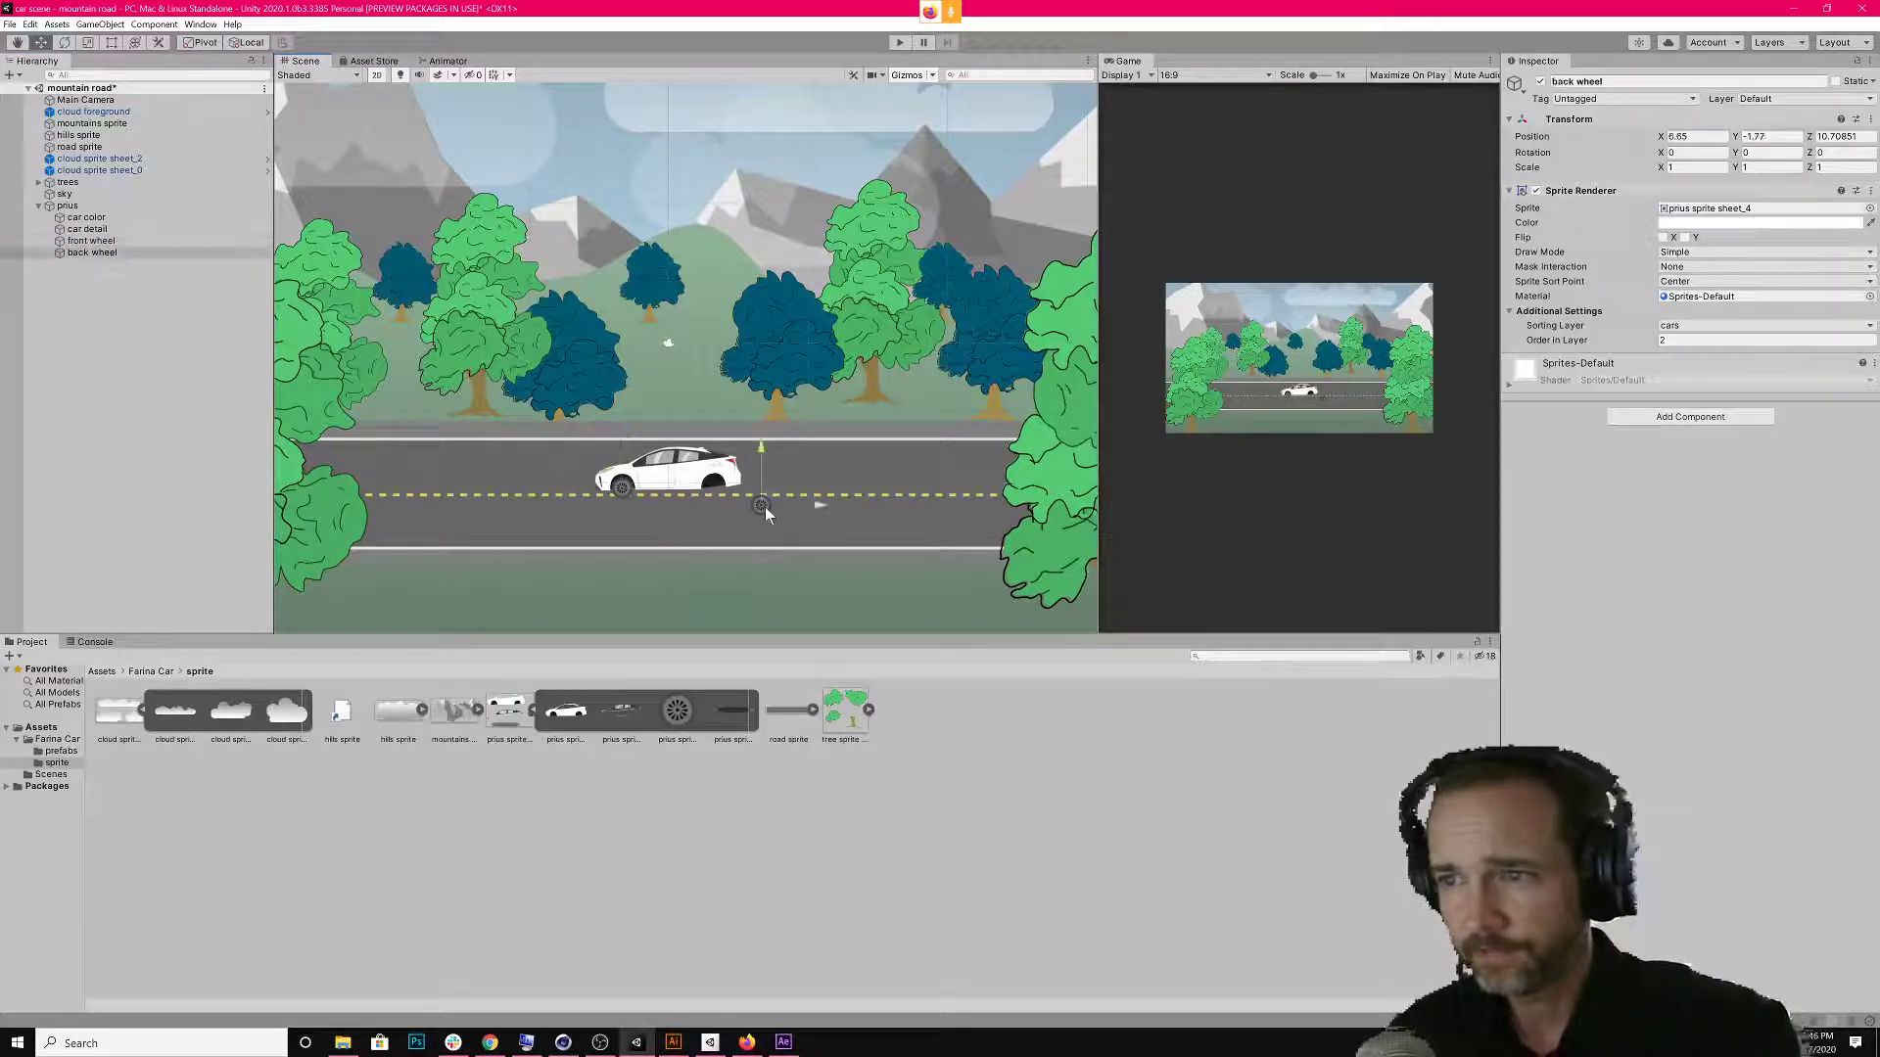
drag(766, 500, 703, 431)
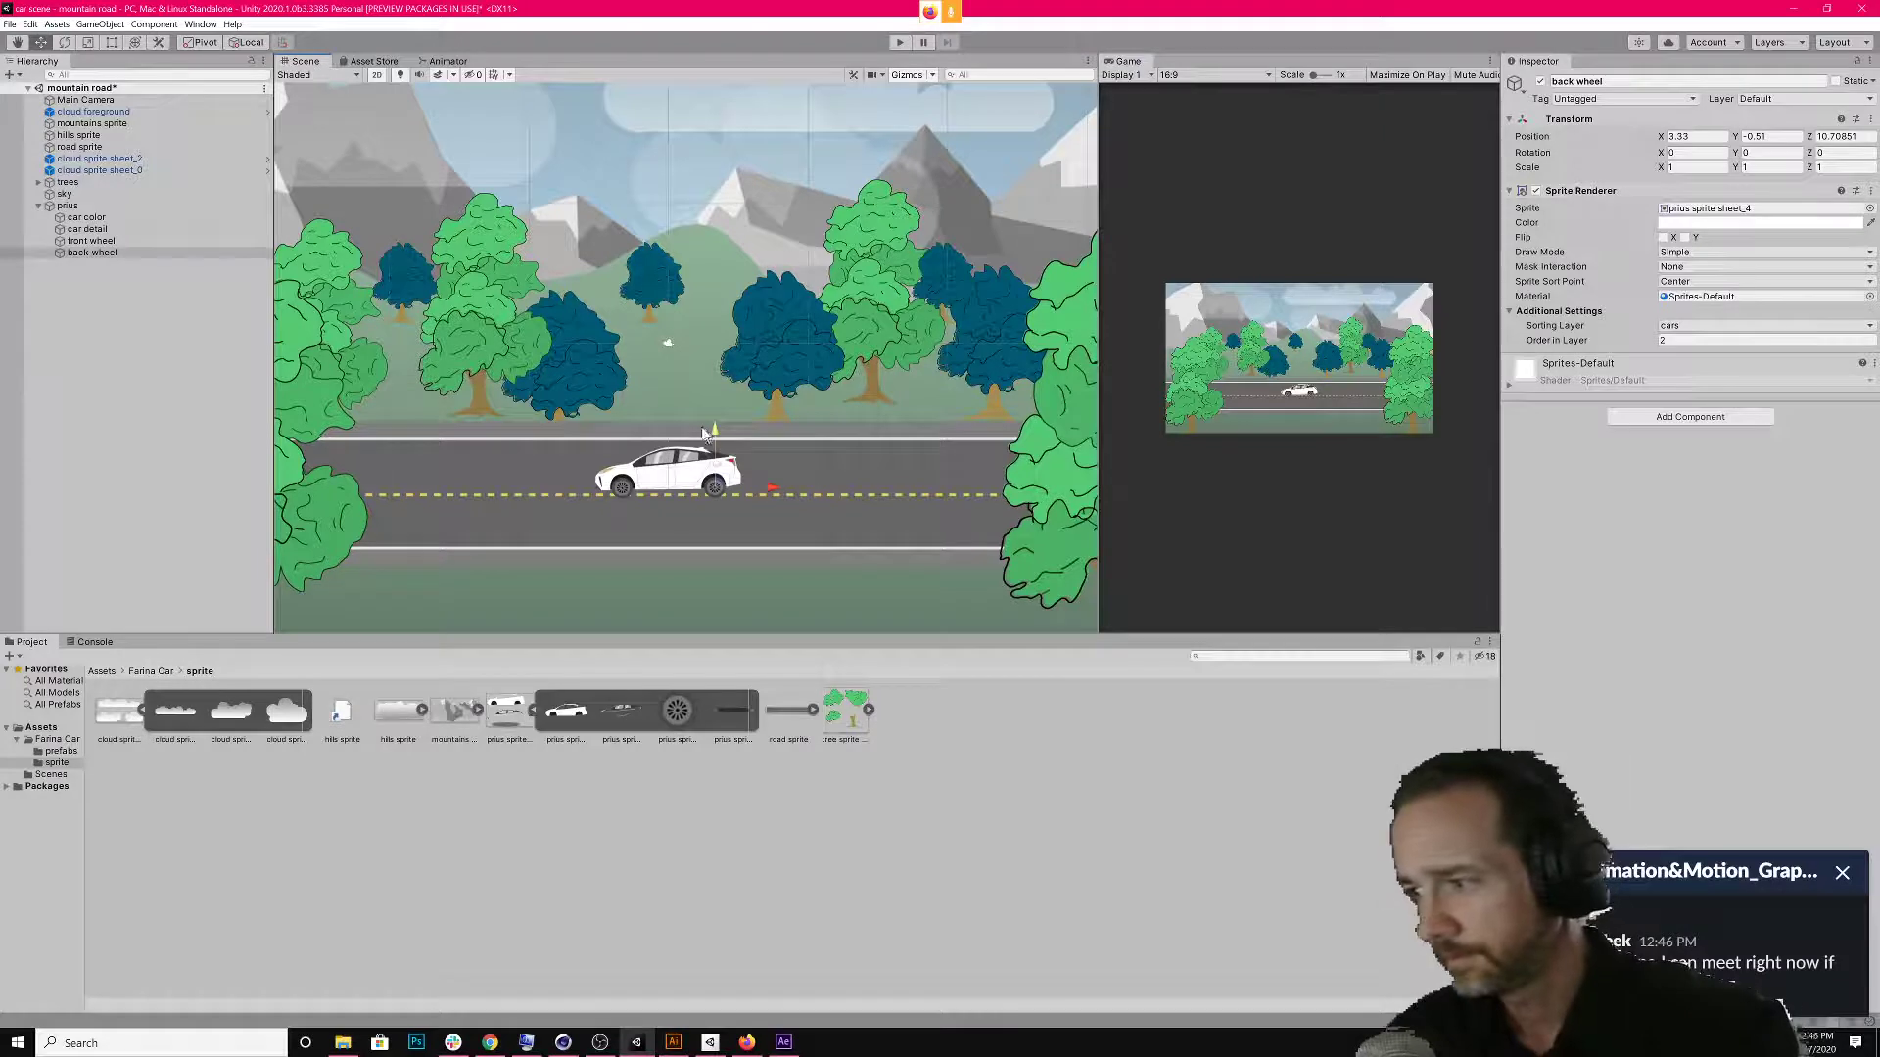
Set the Y position of both the back wheel and the front wheel to -0.5.
click(643, 535)
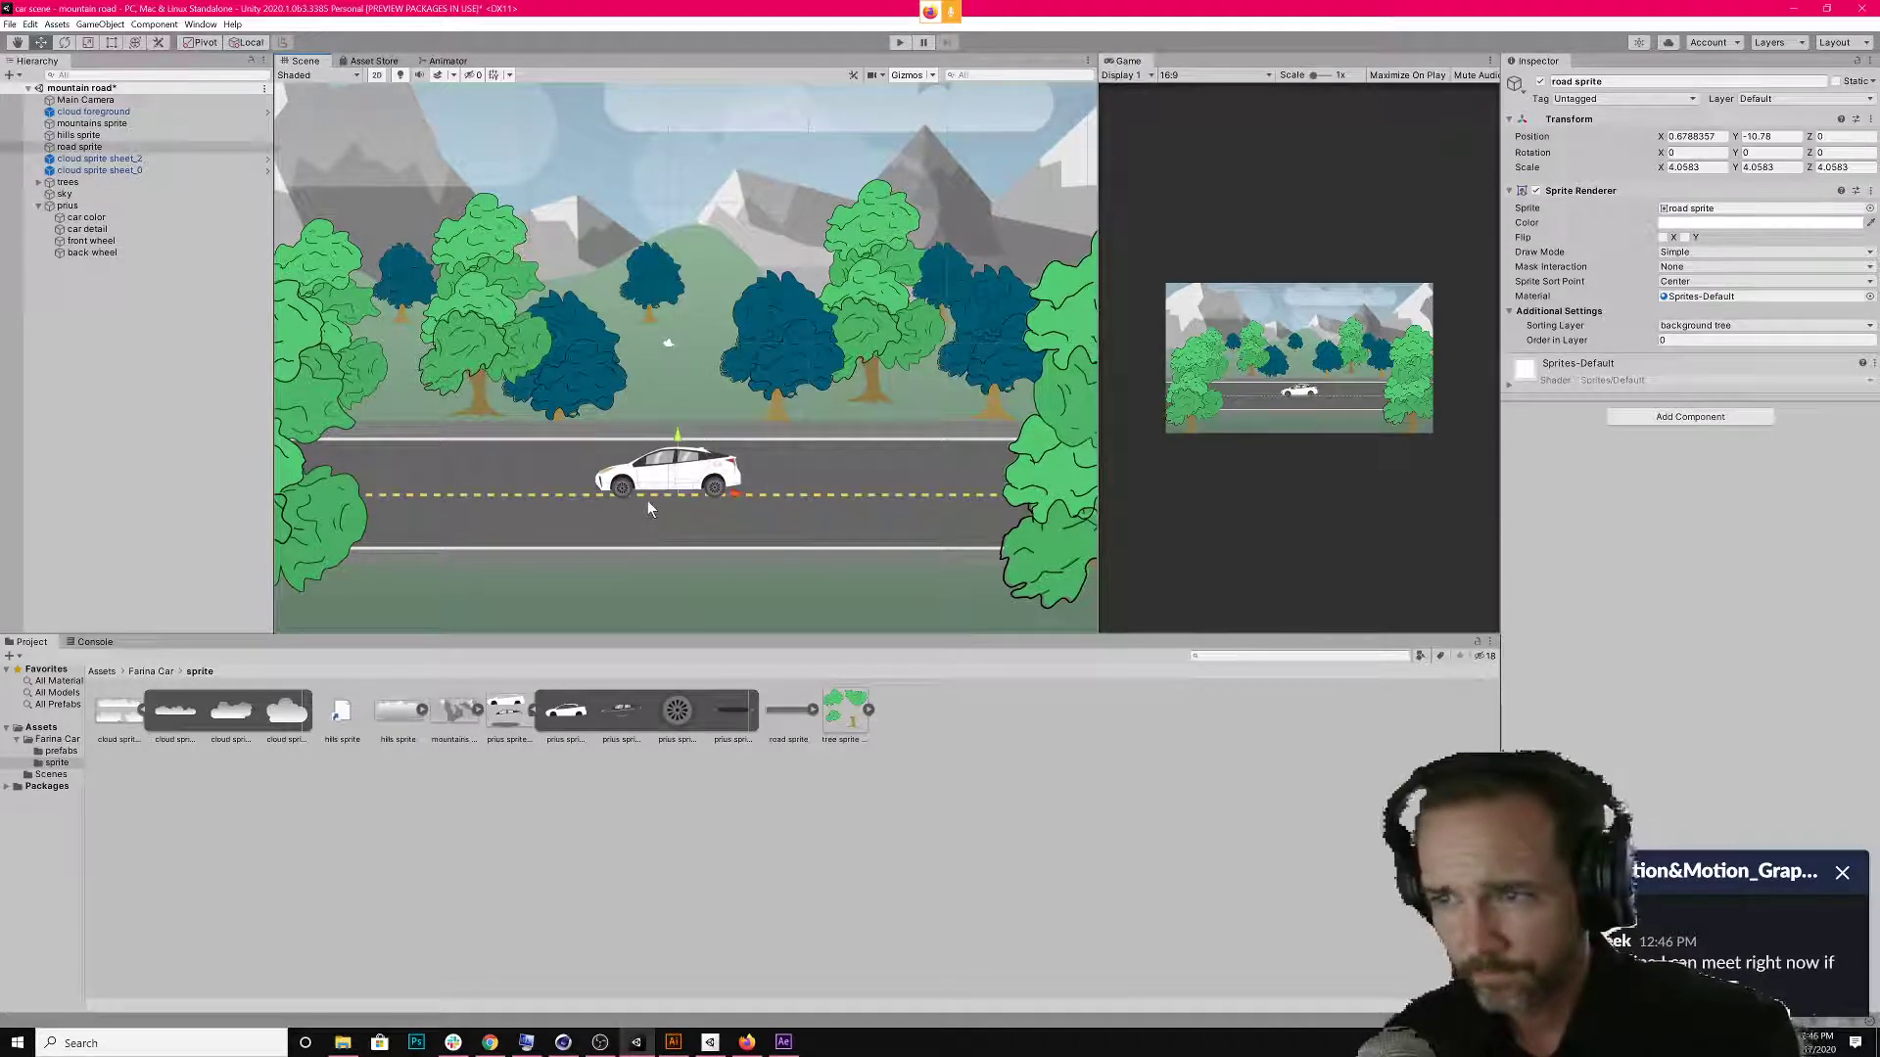
click(714, 489)
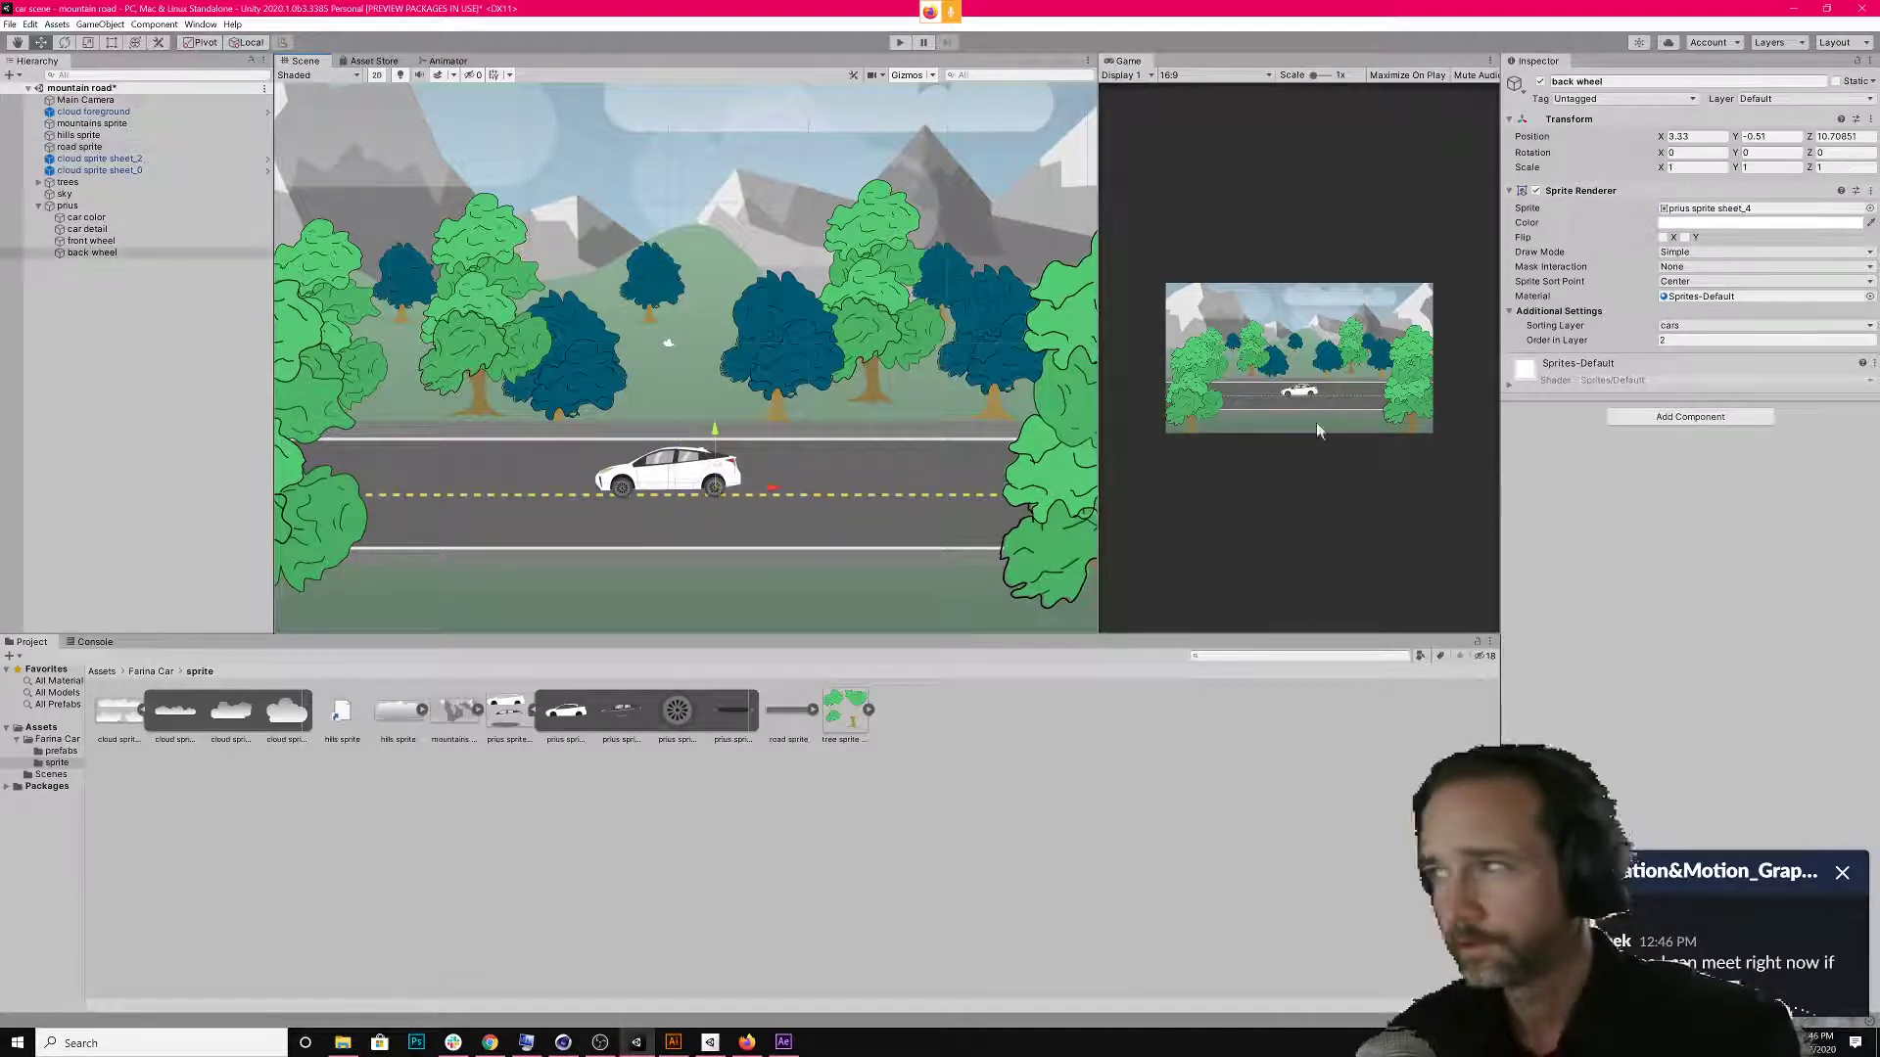
click(1765, 137)
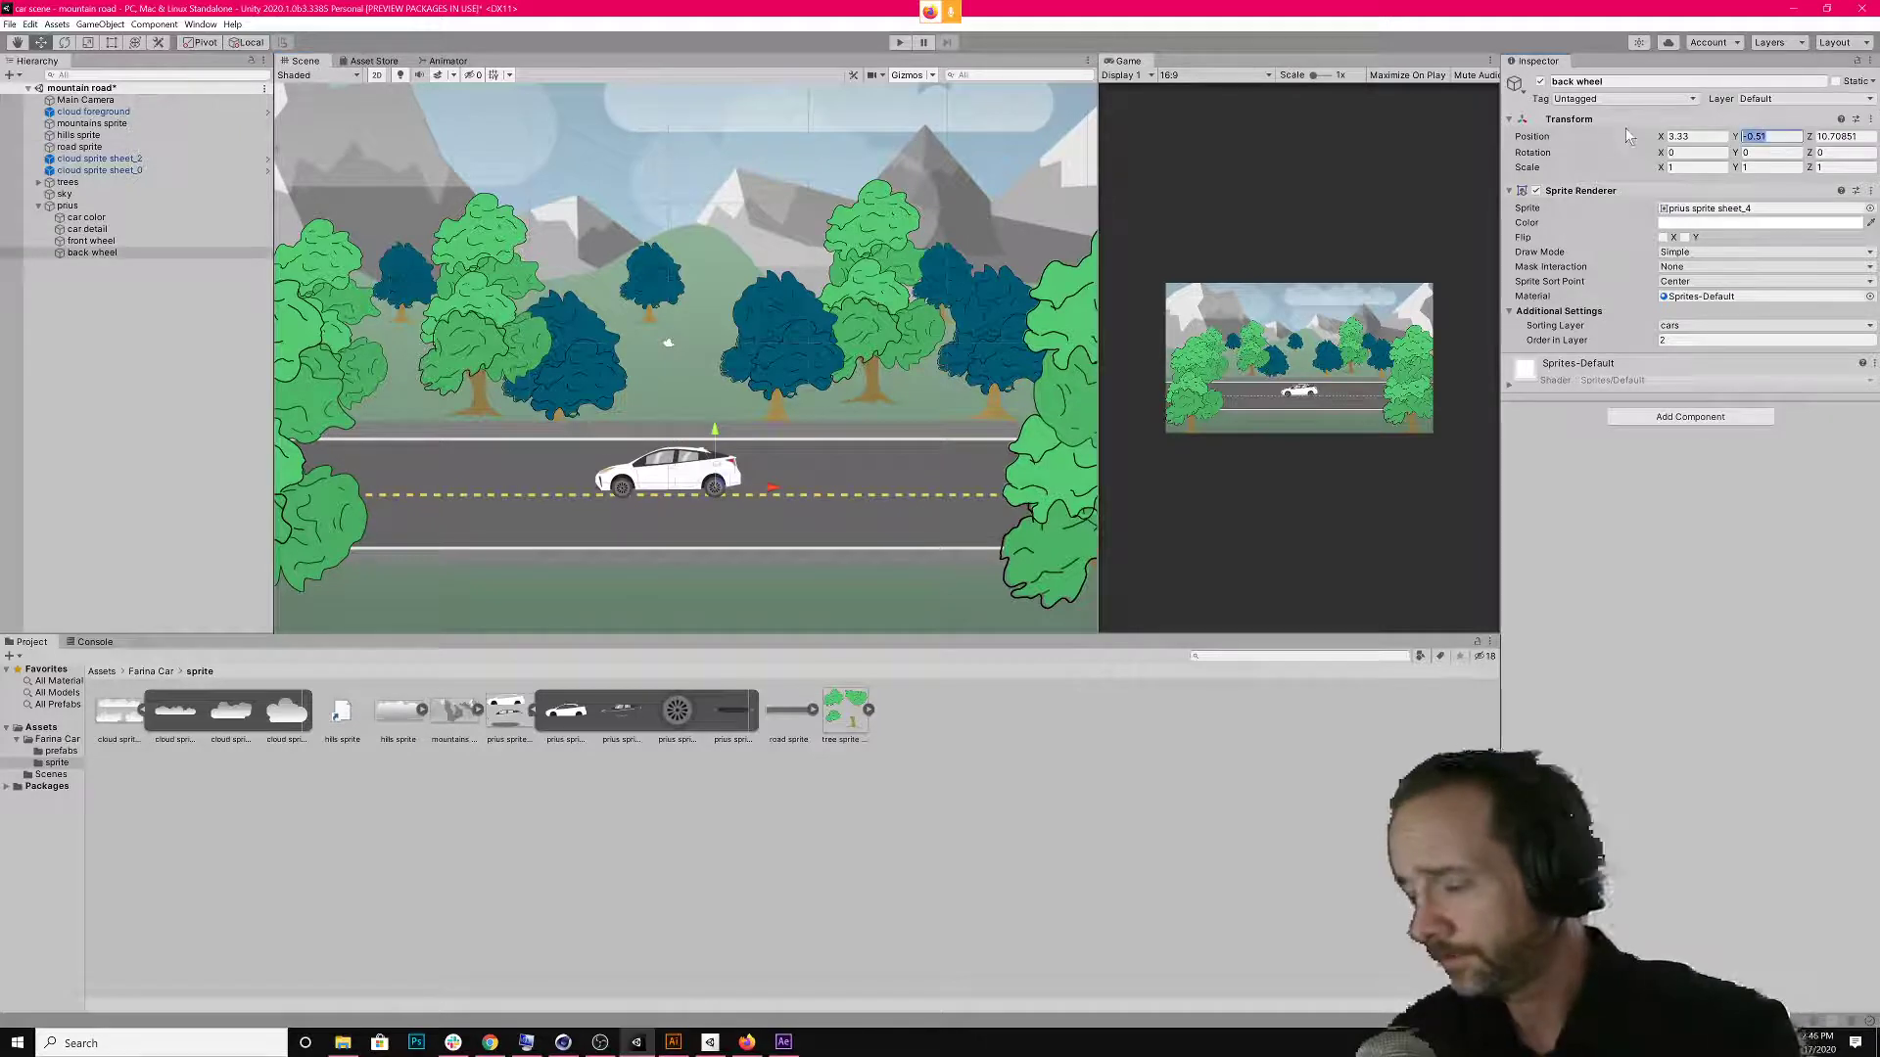
text(-0.5)
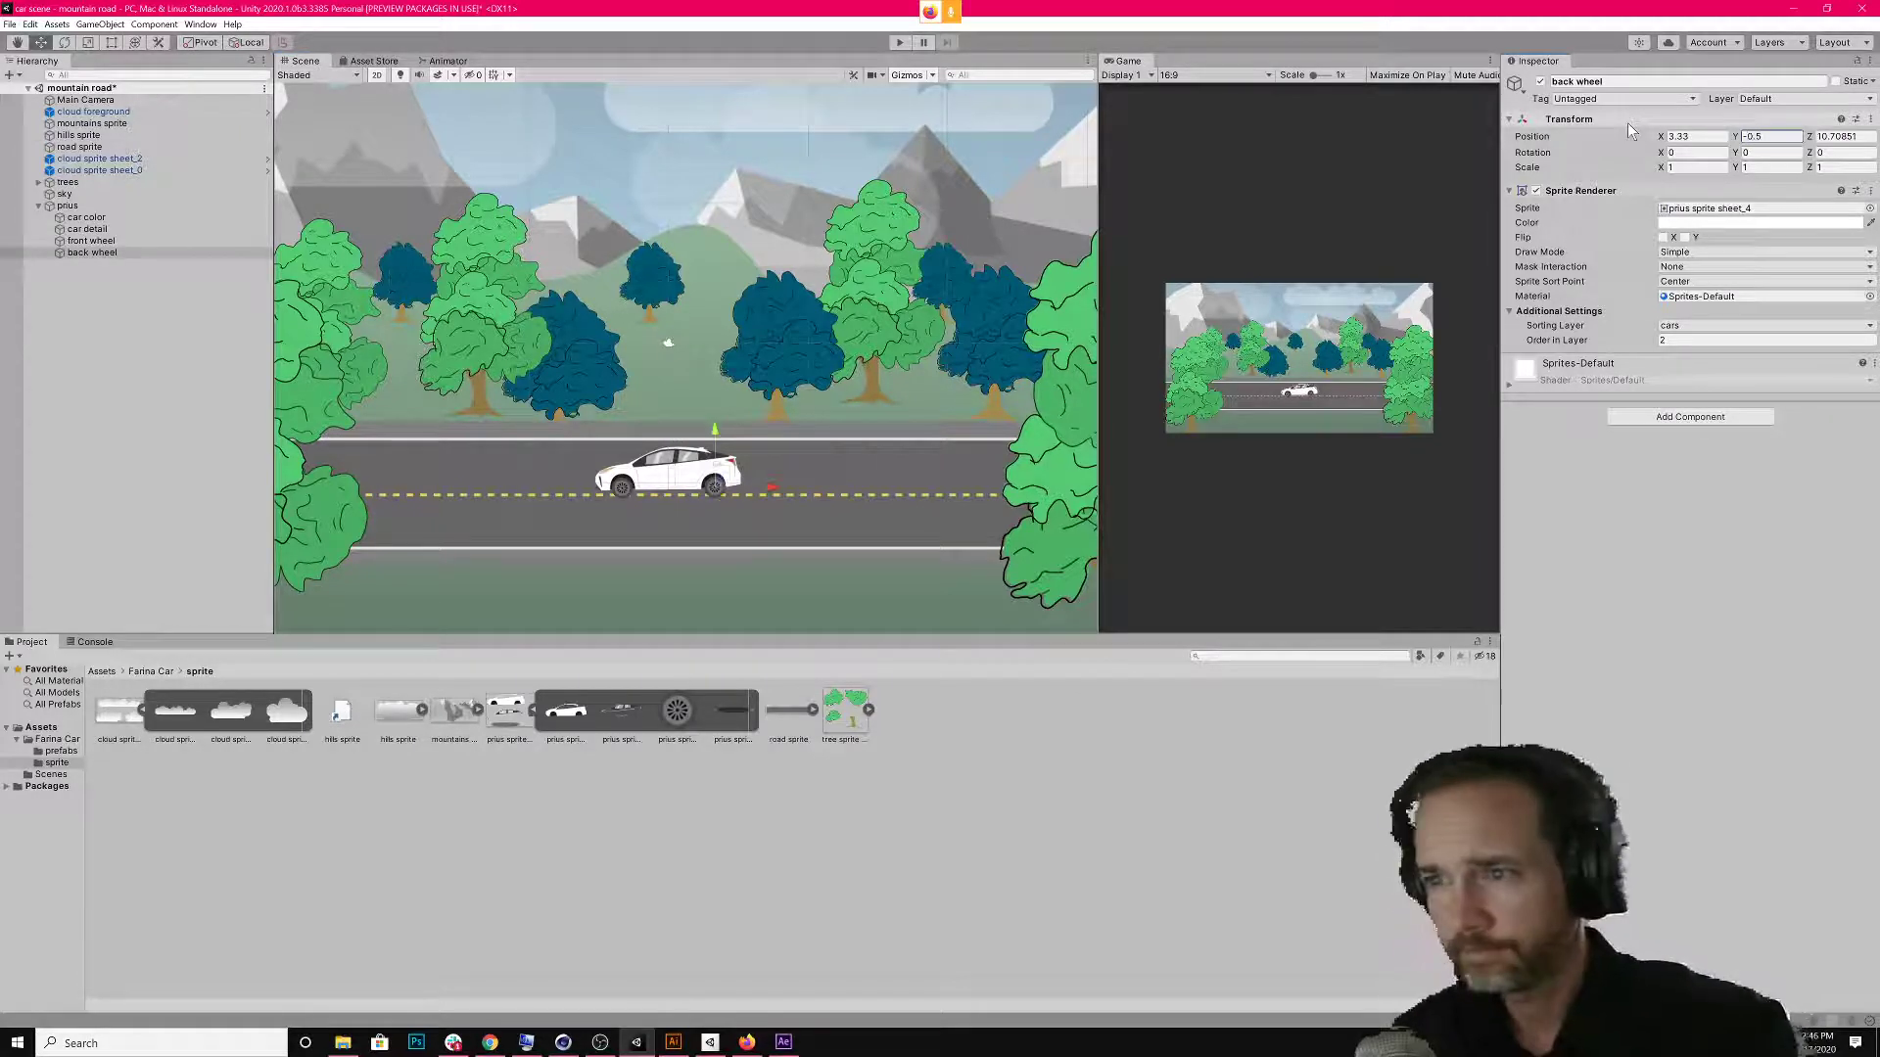
click(628, 494)
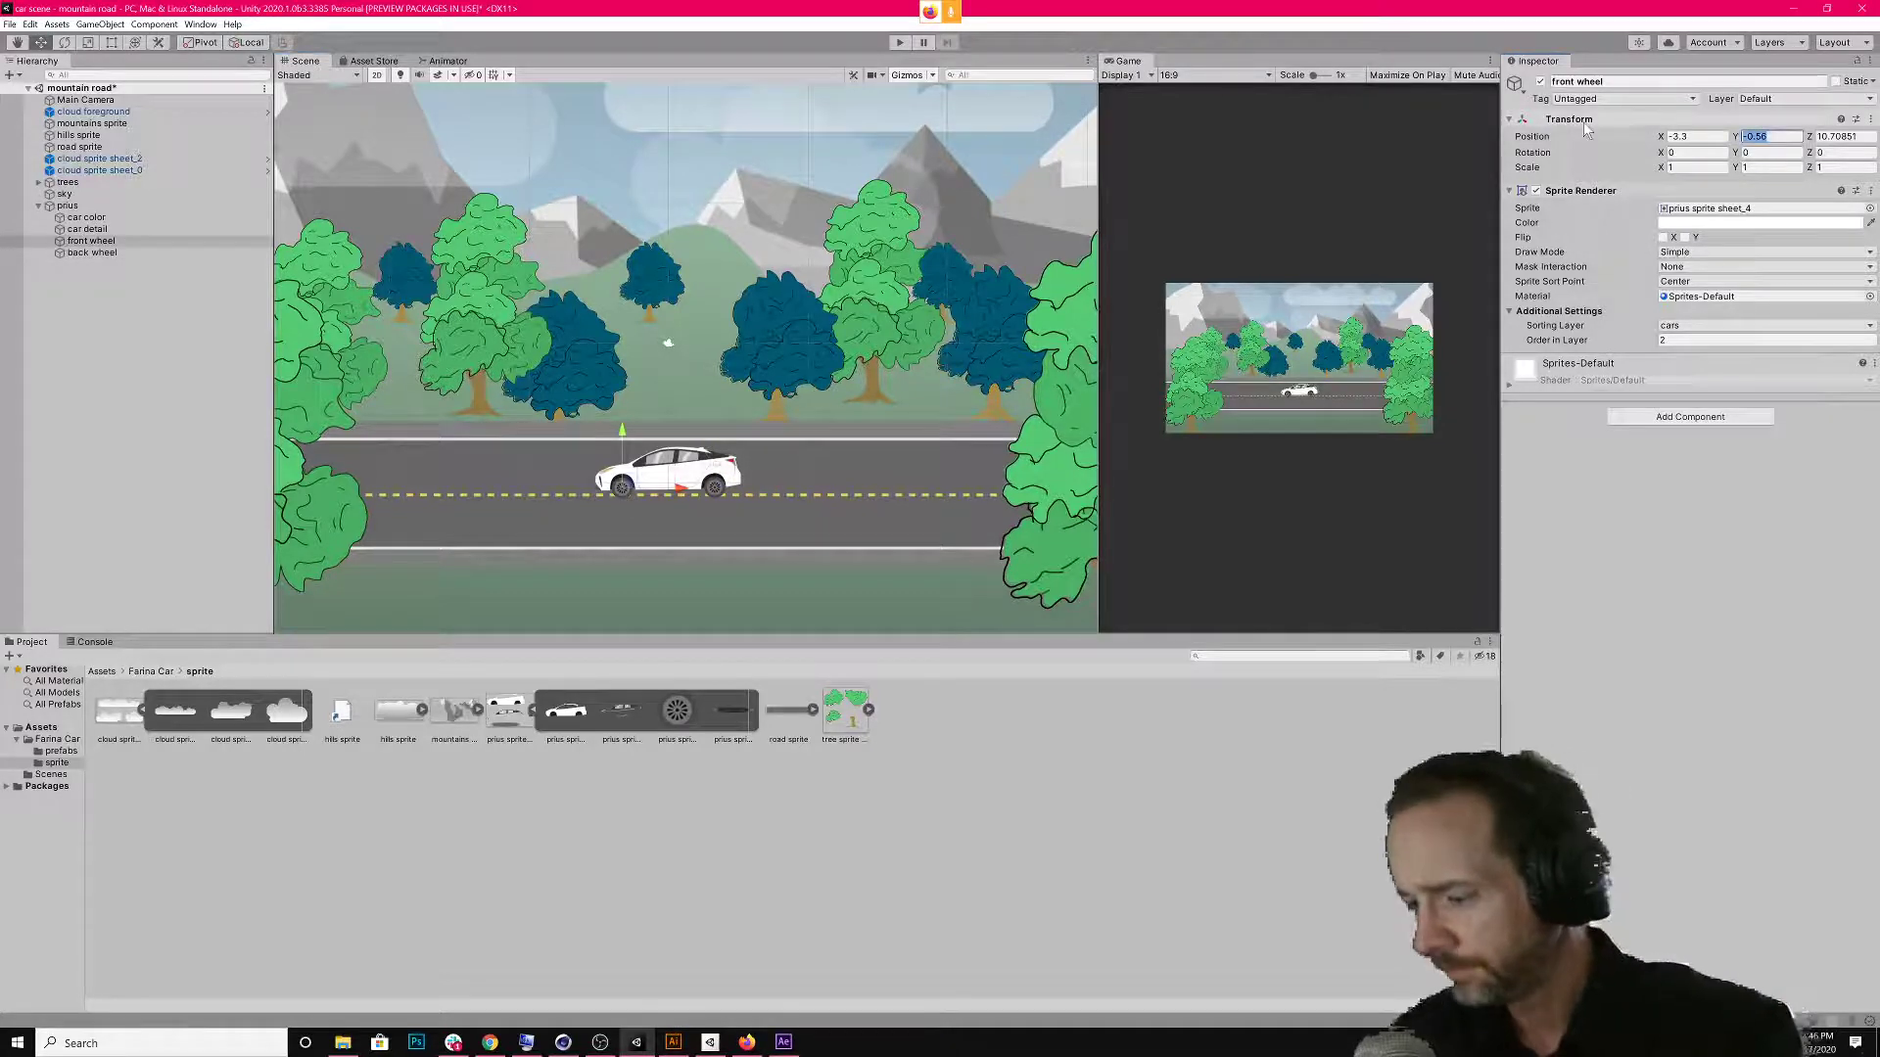
text(-0.5)
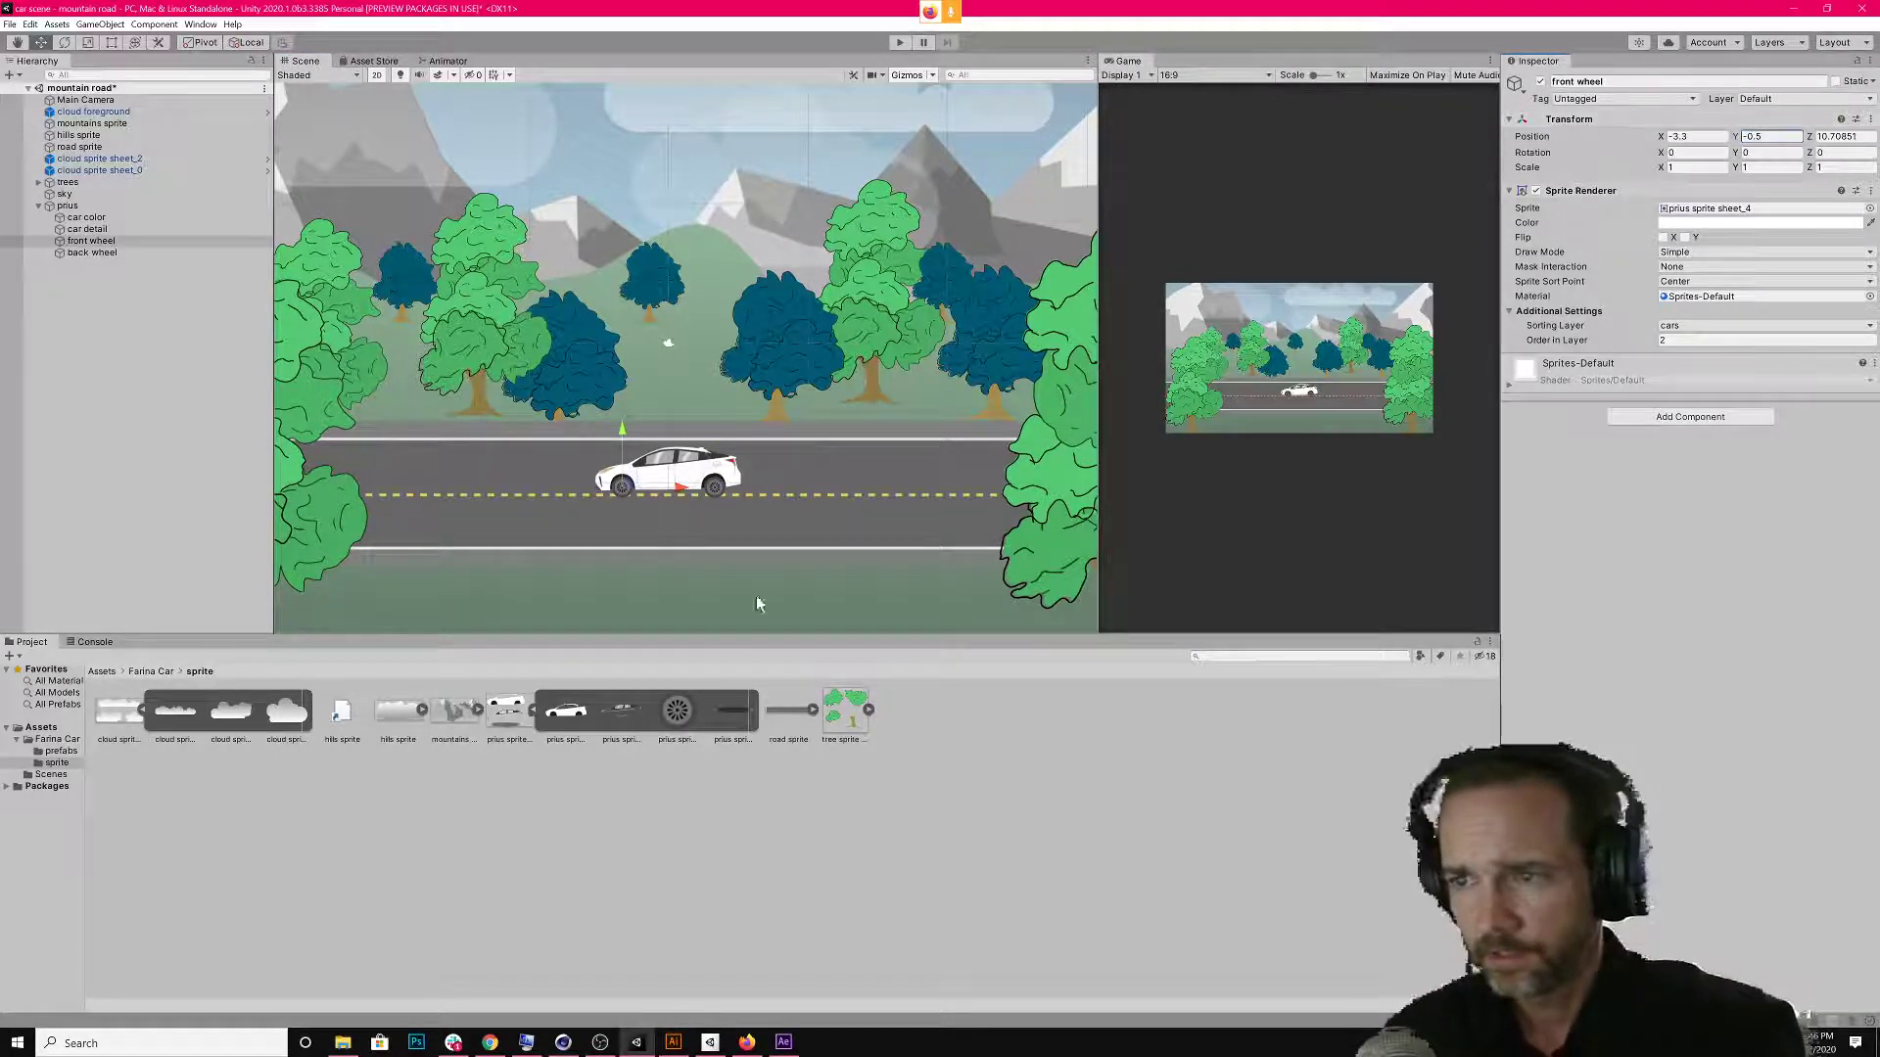
click(730, 536)
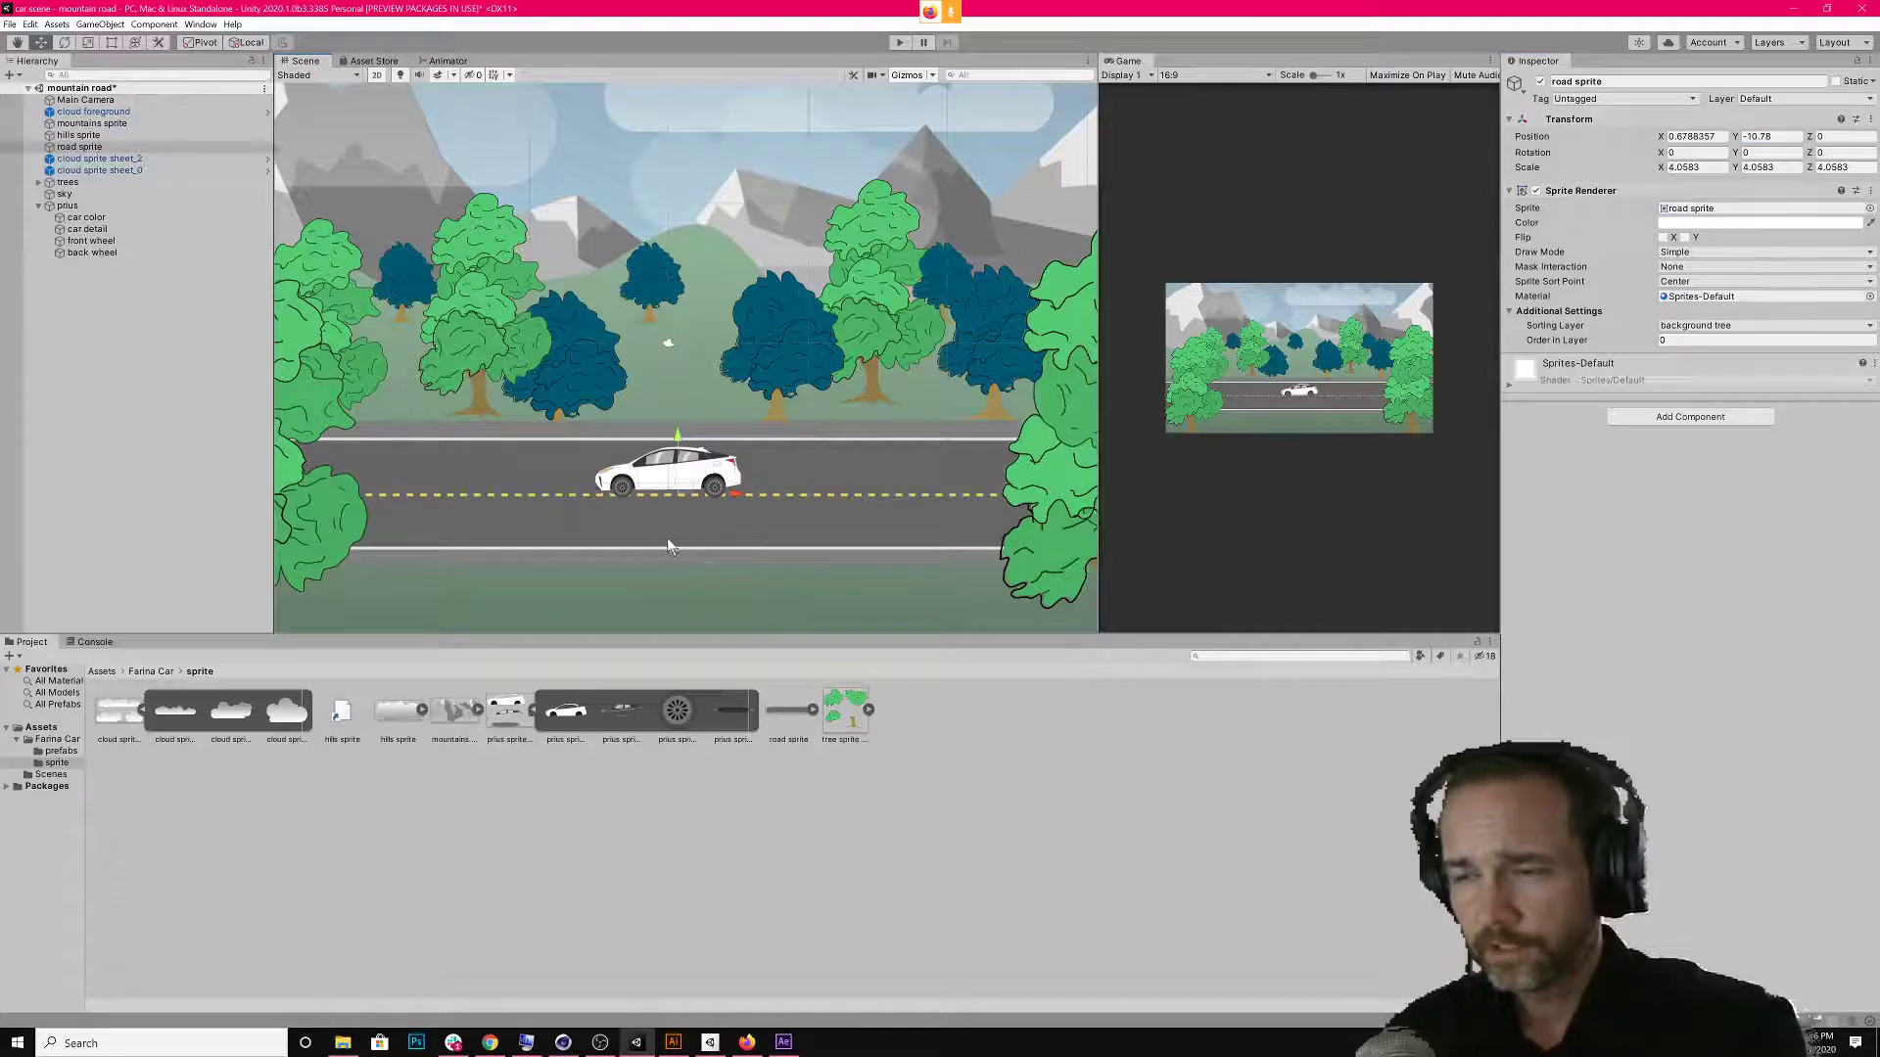
Reset the transform of the prius parent object to the origin and collapse its children in the hierarchy.
click(67, 205)
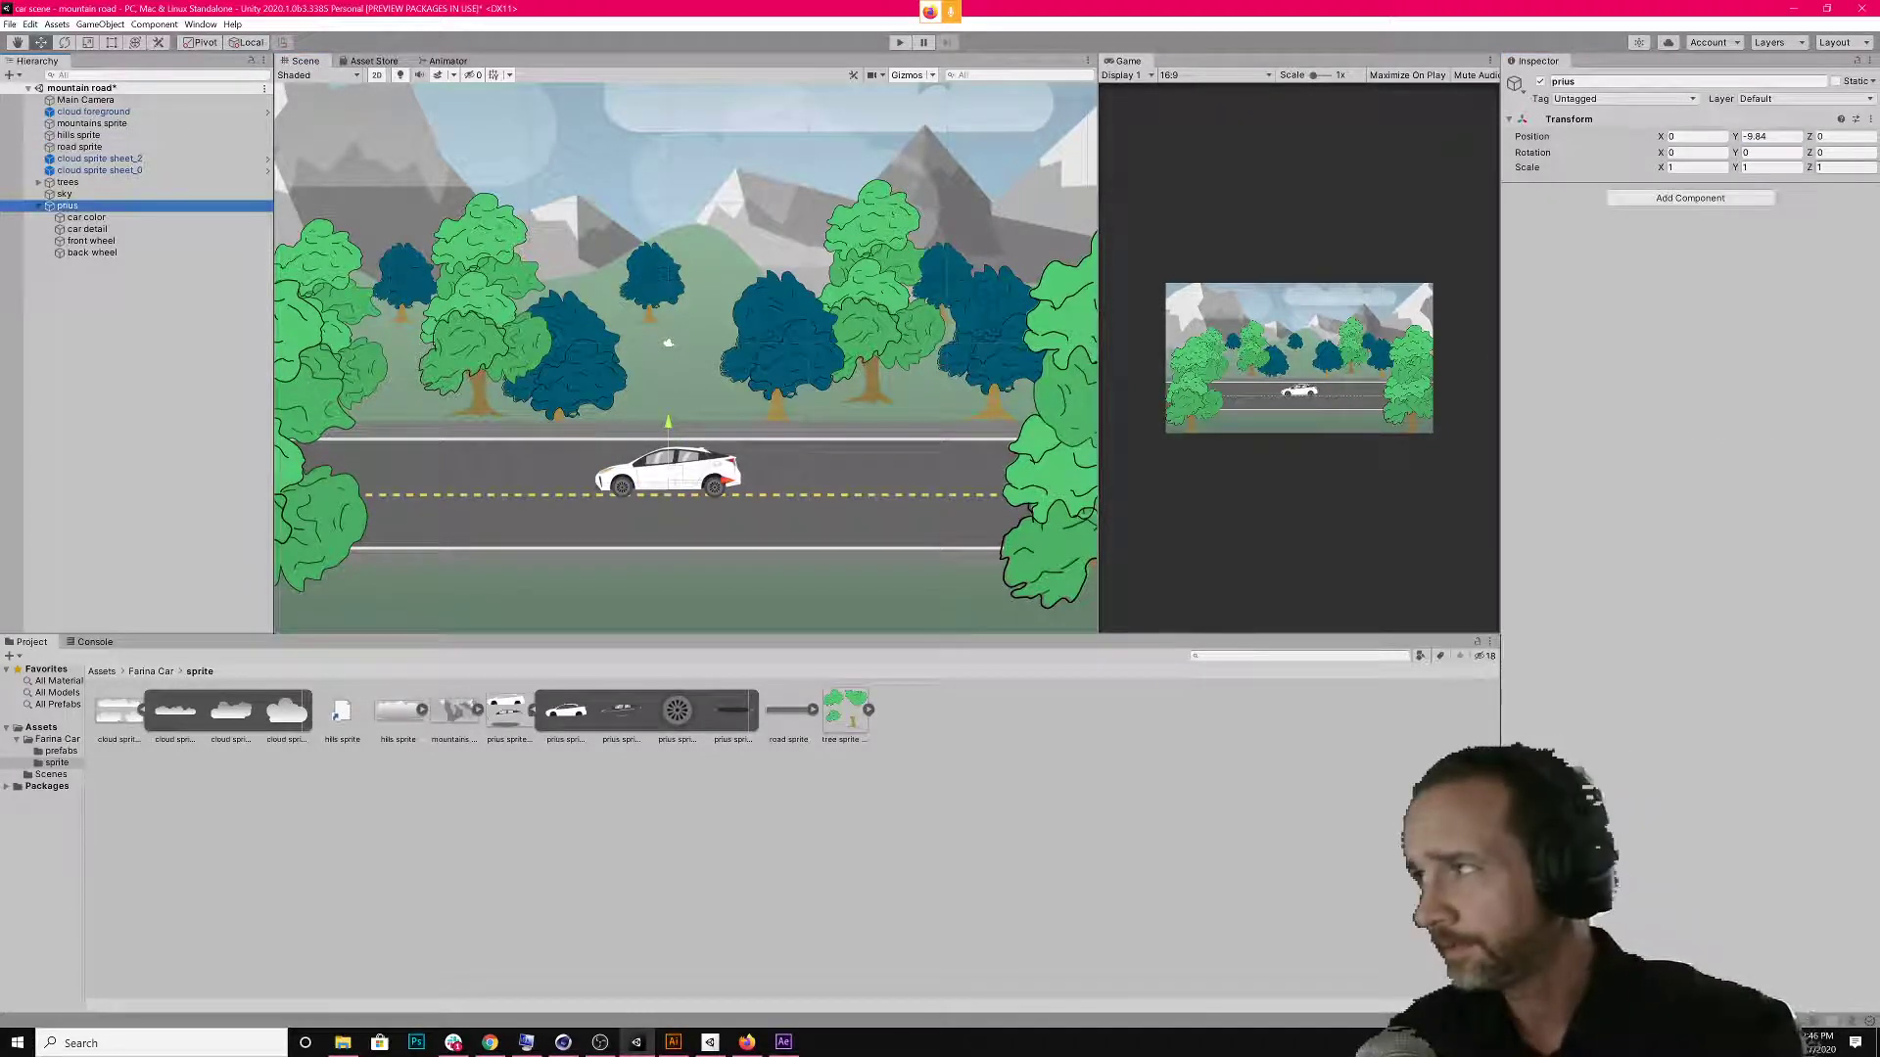
click(1870, 119)
click(1870, 119)
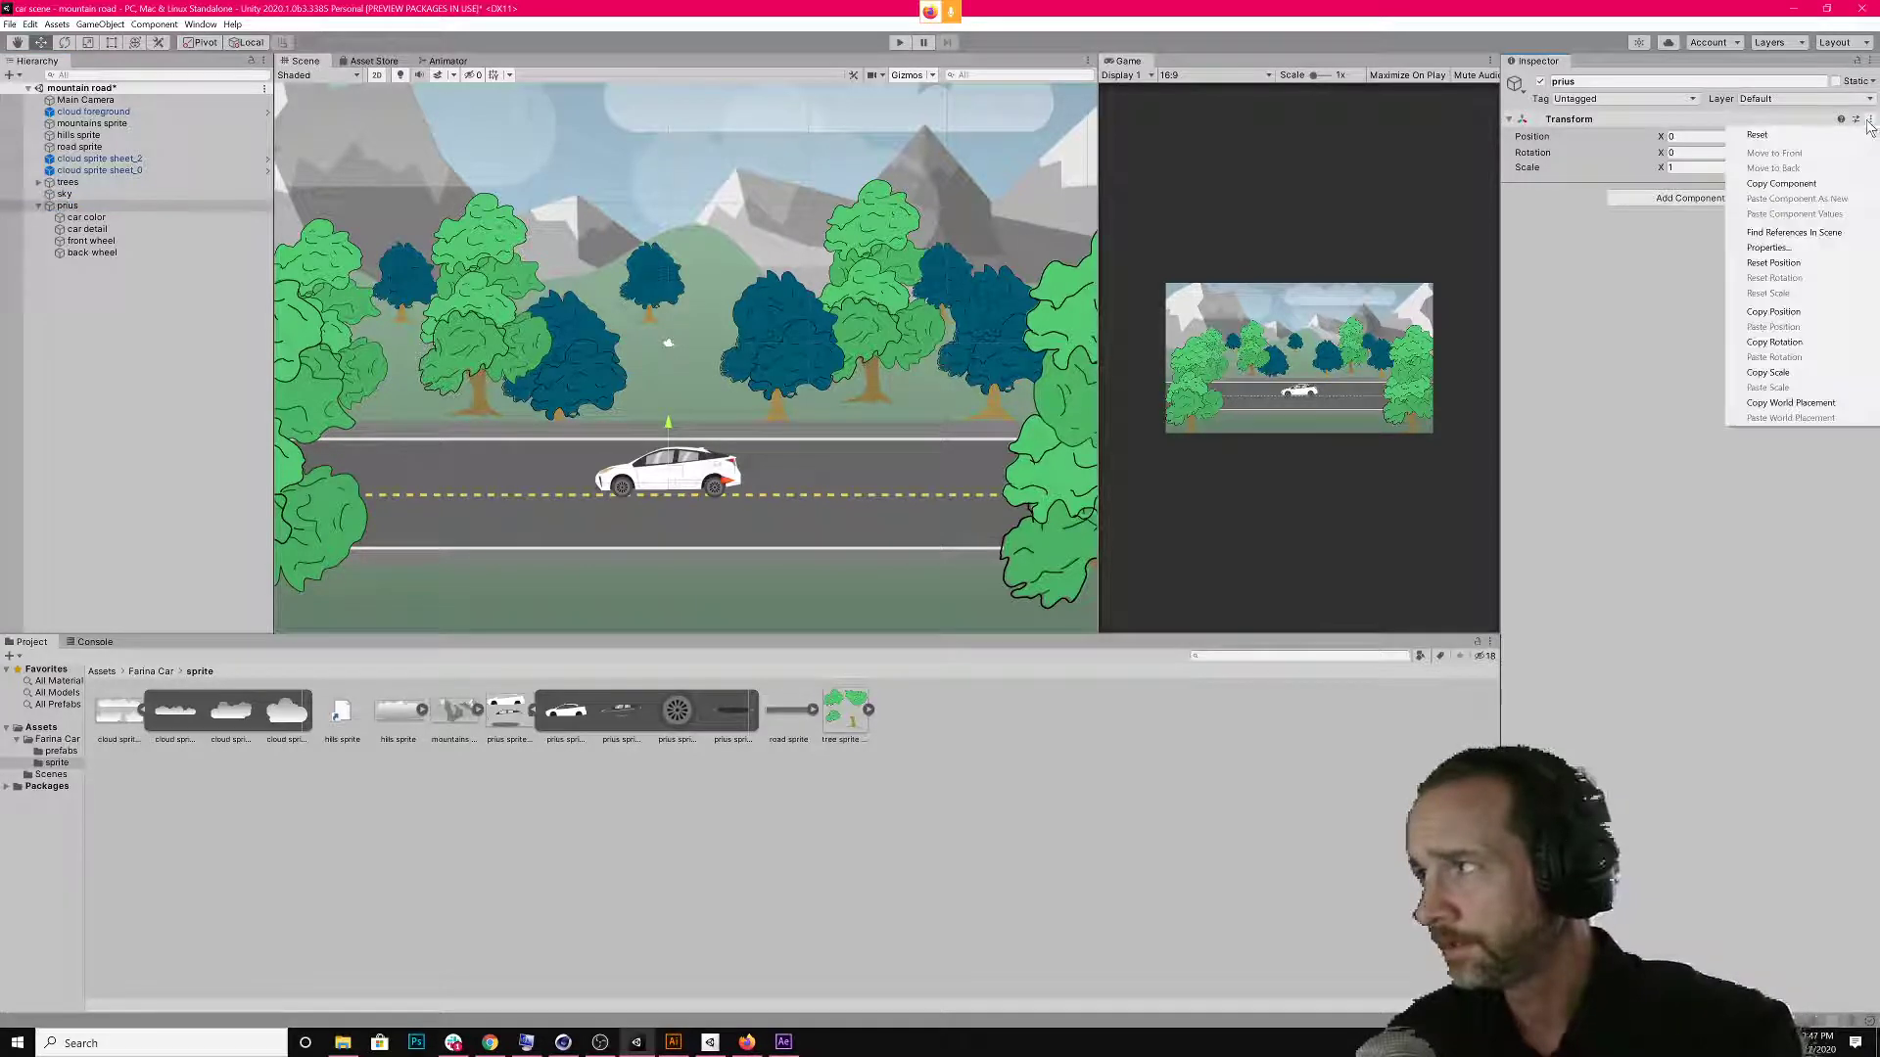
click(1650, 135)
click(137, 313)
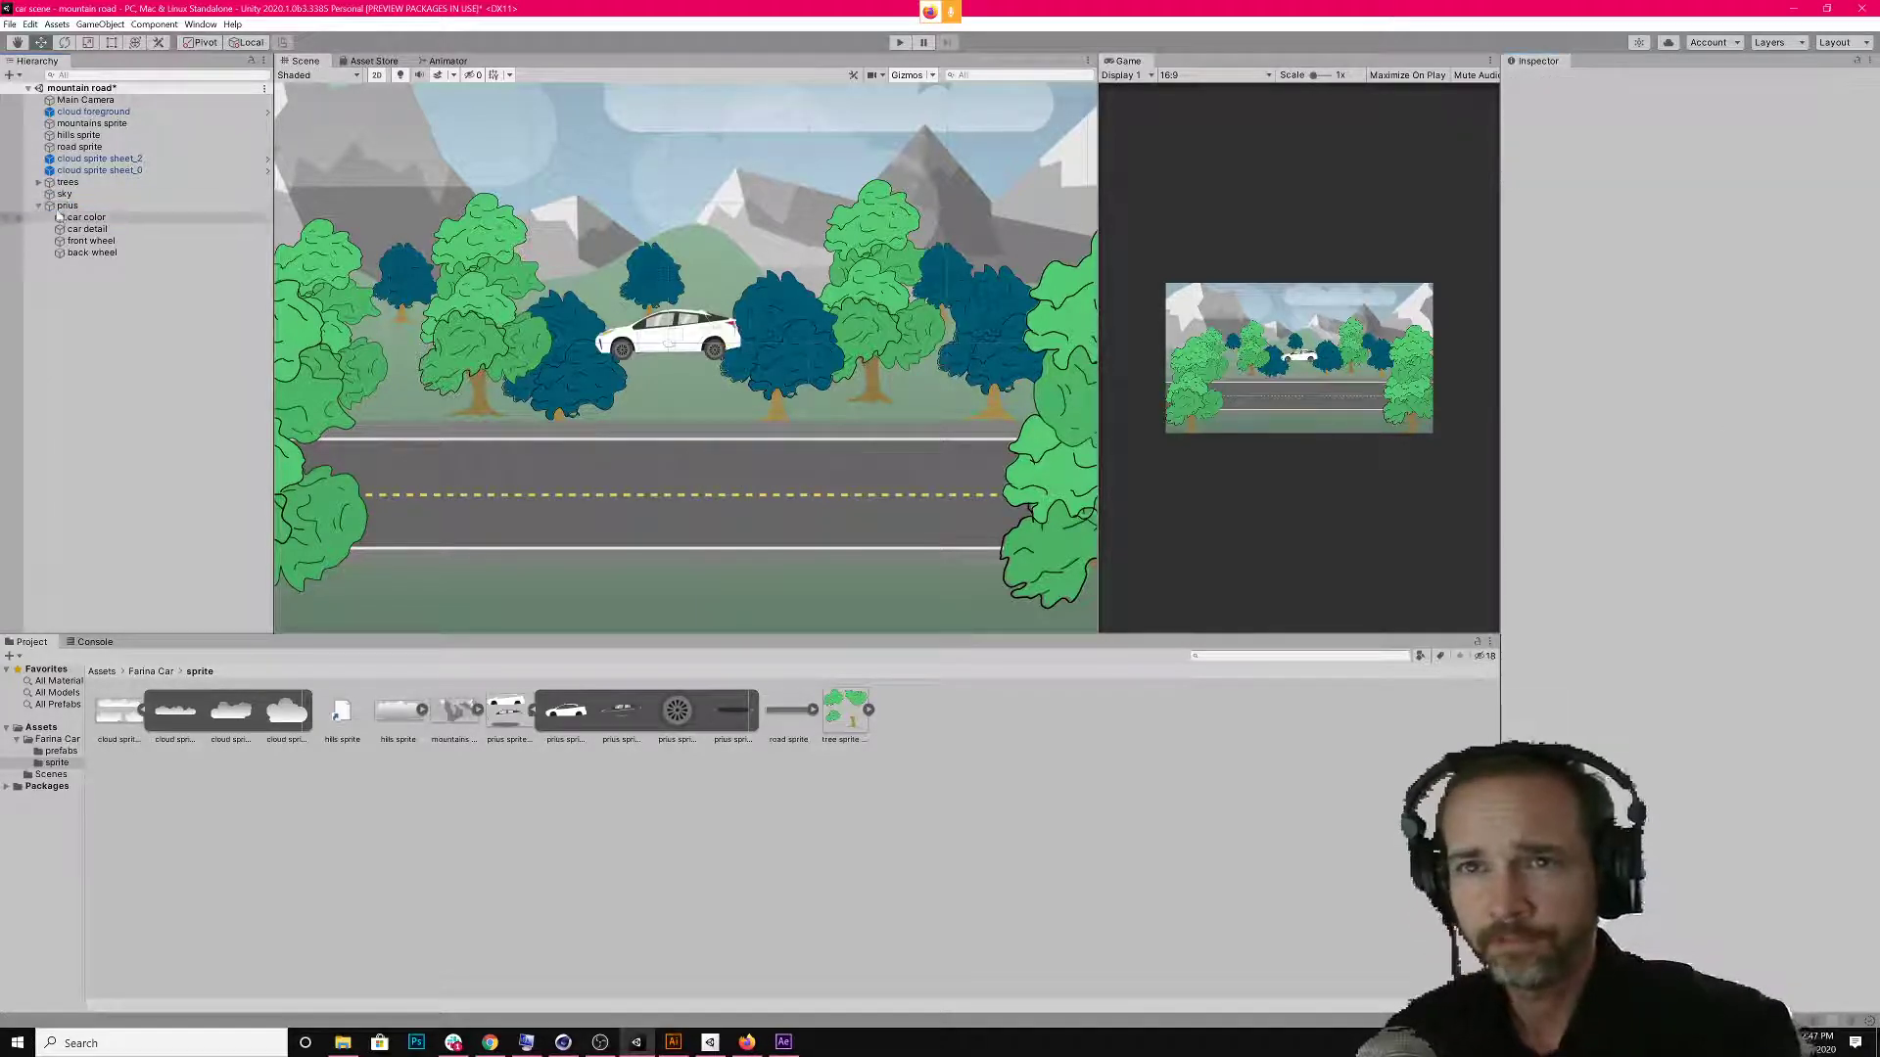
click(38, 206)
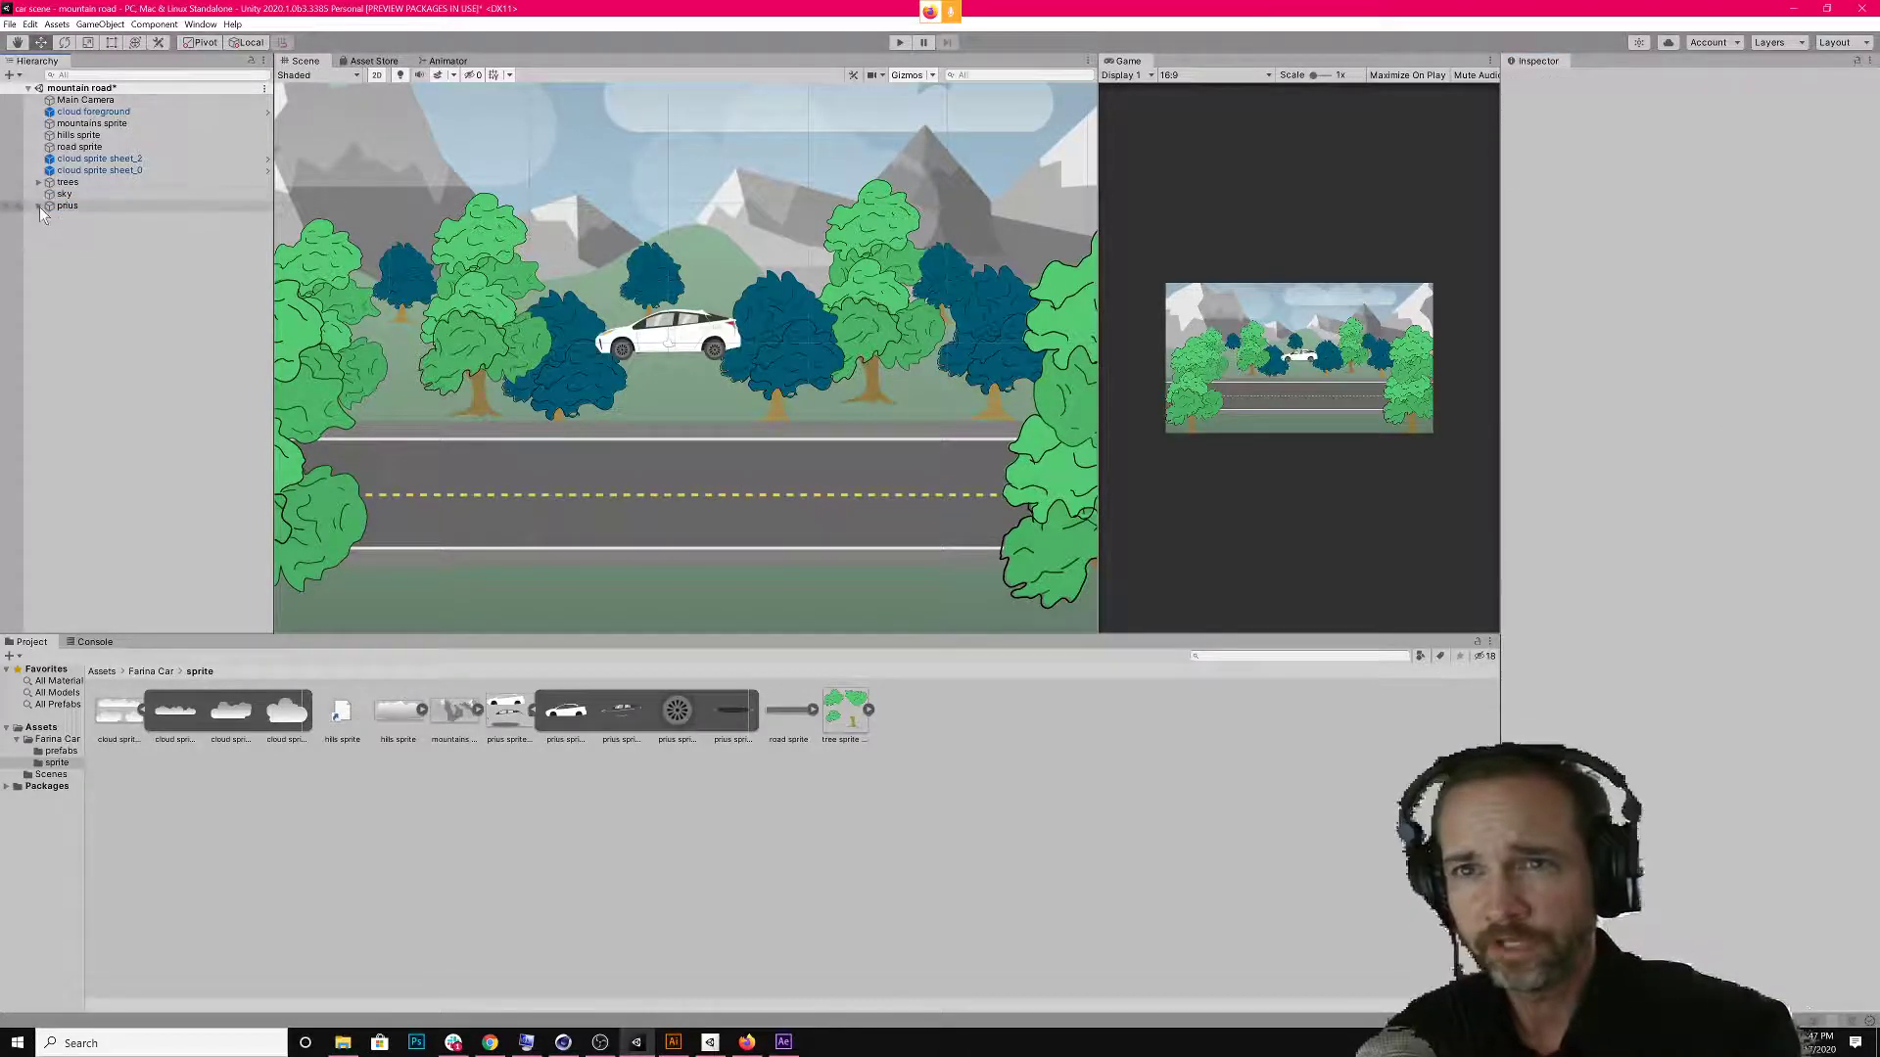
Create an empty game object at the scene root and name it prius prefab.
click(11, 75)
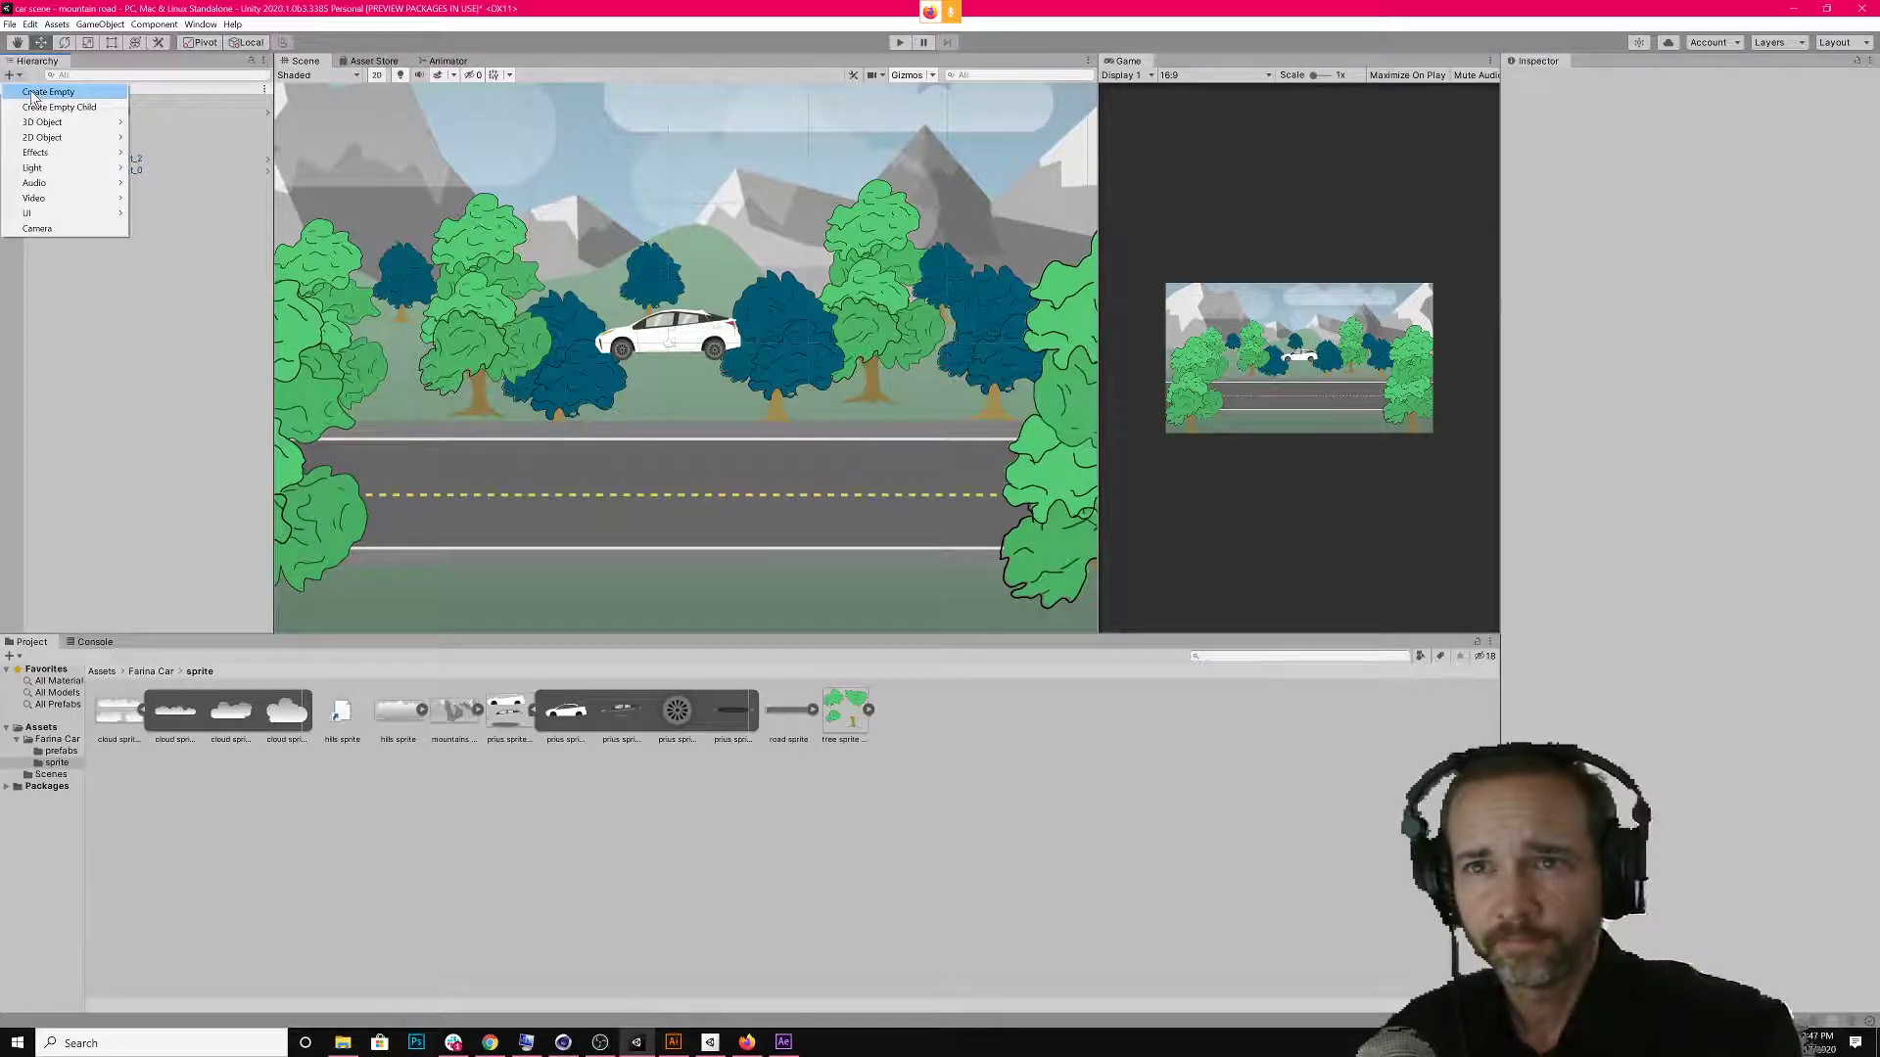
click(47, 93)
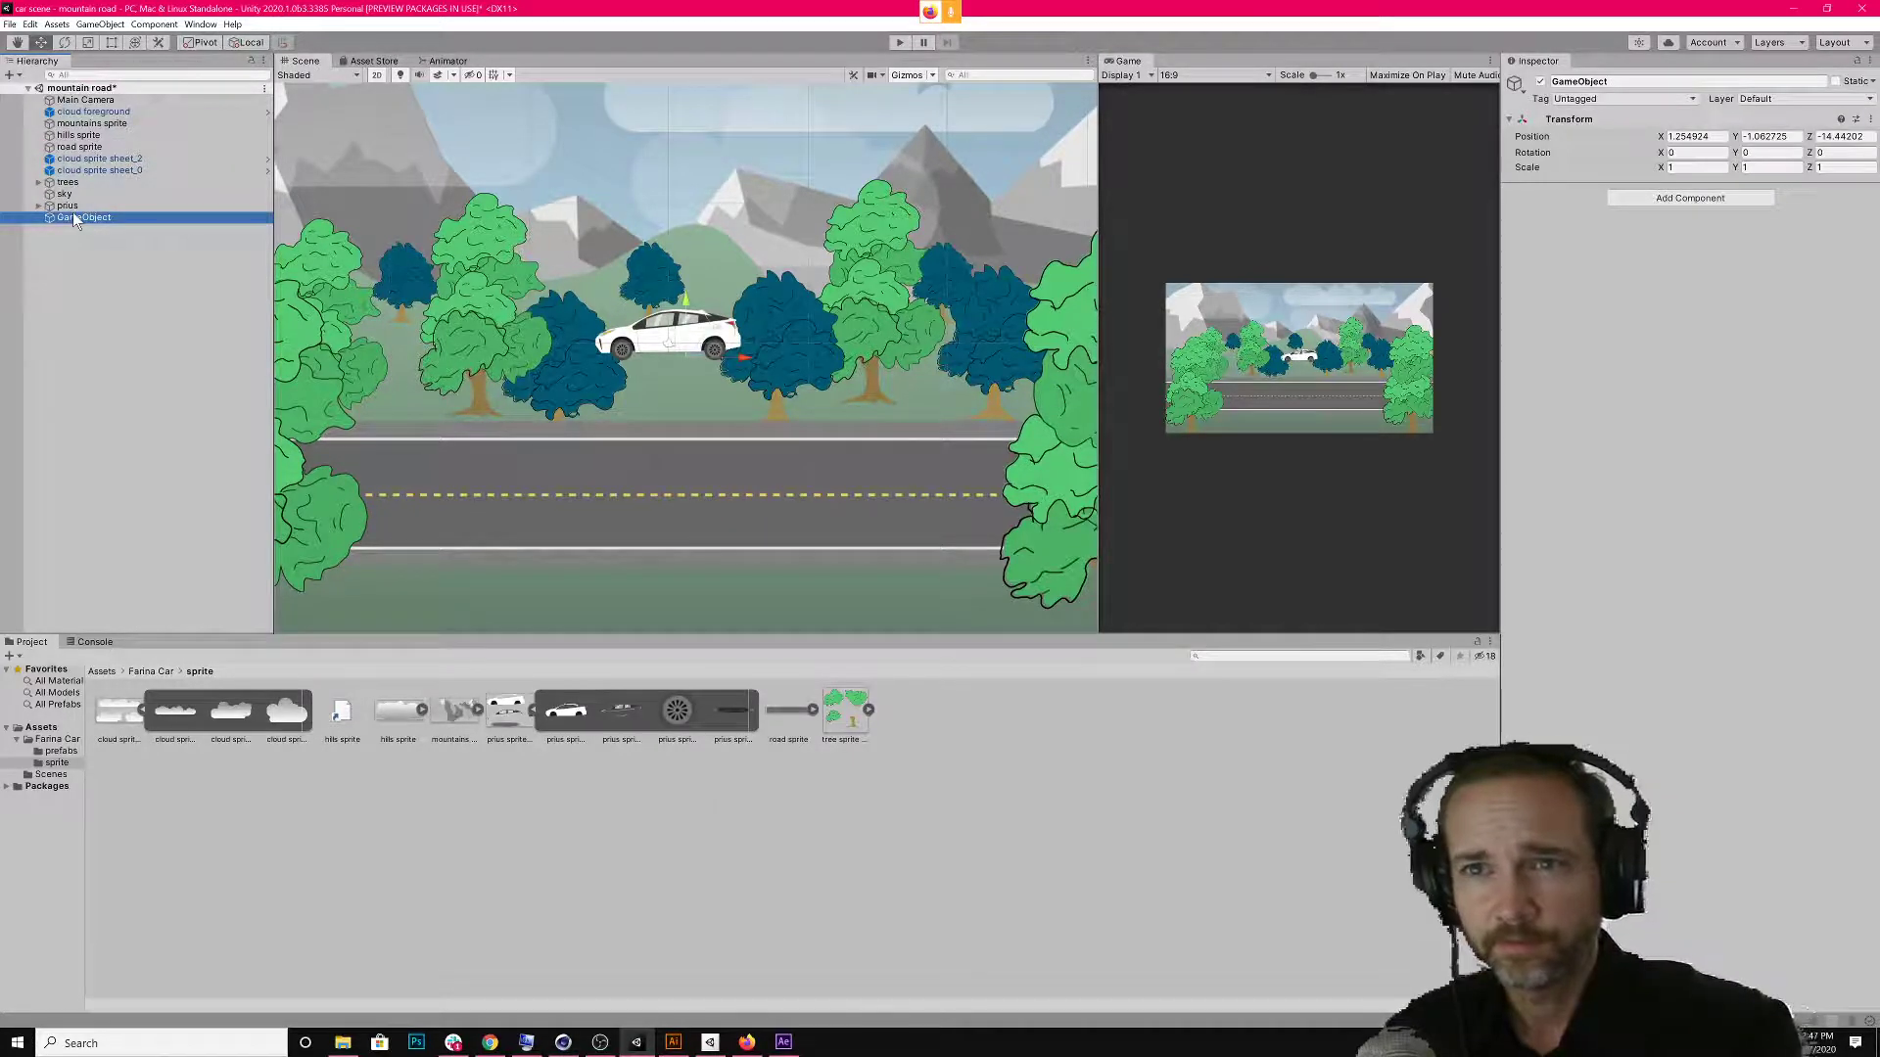
text(prius)
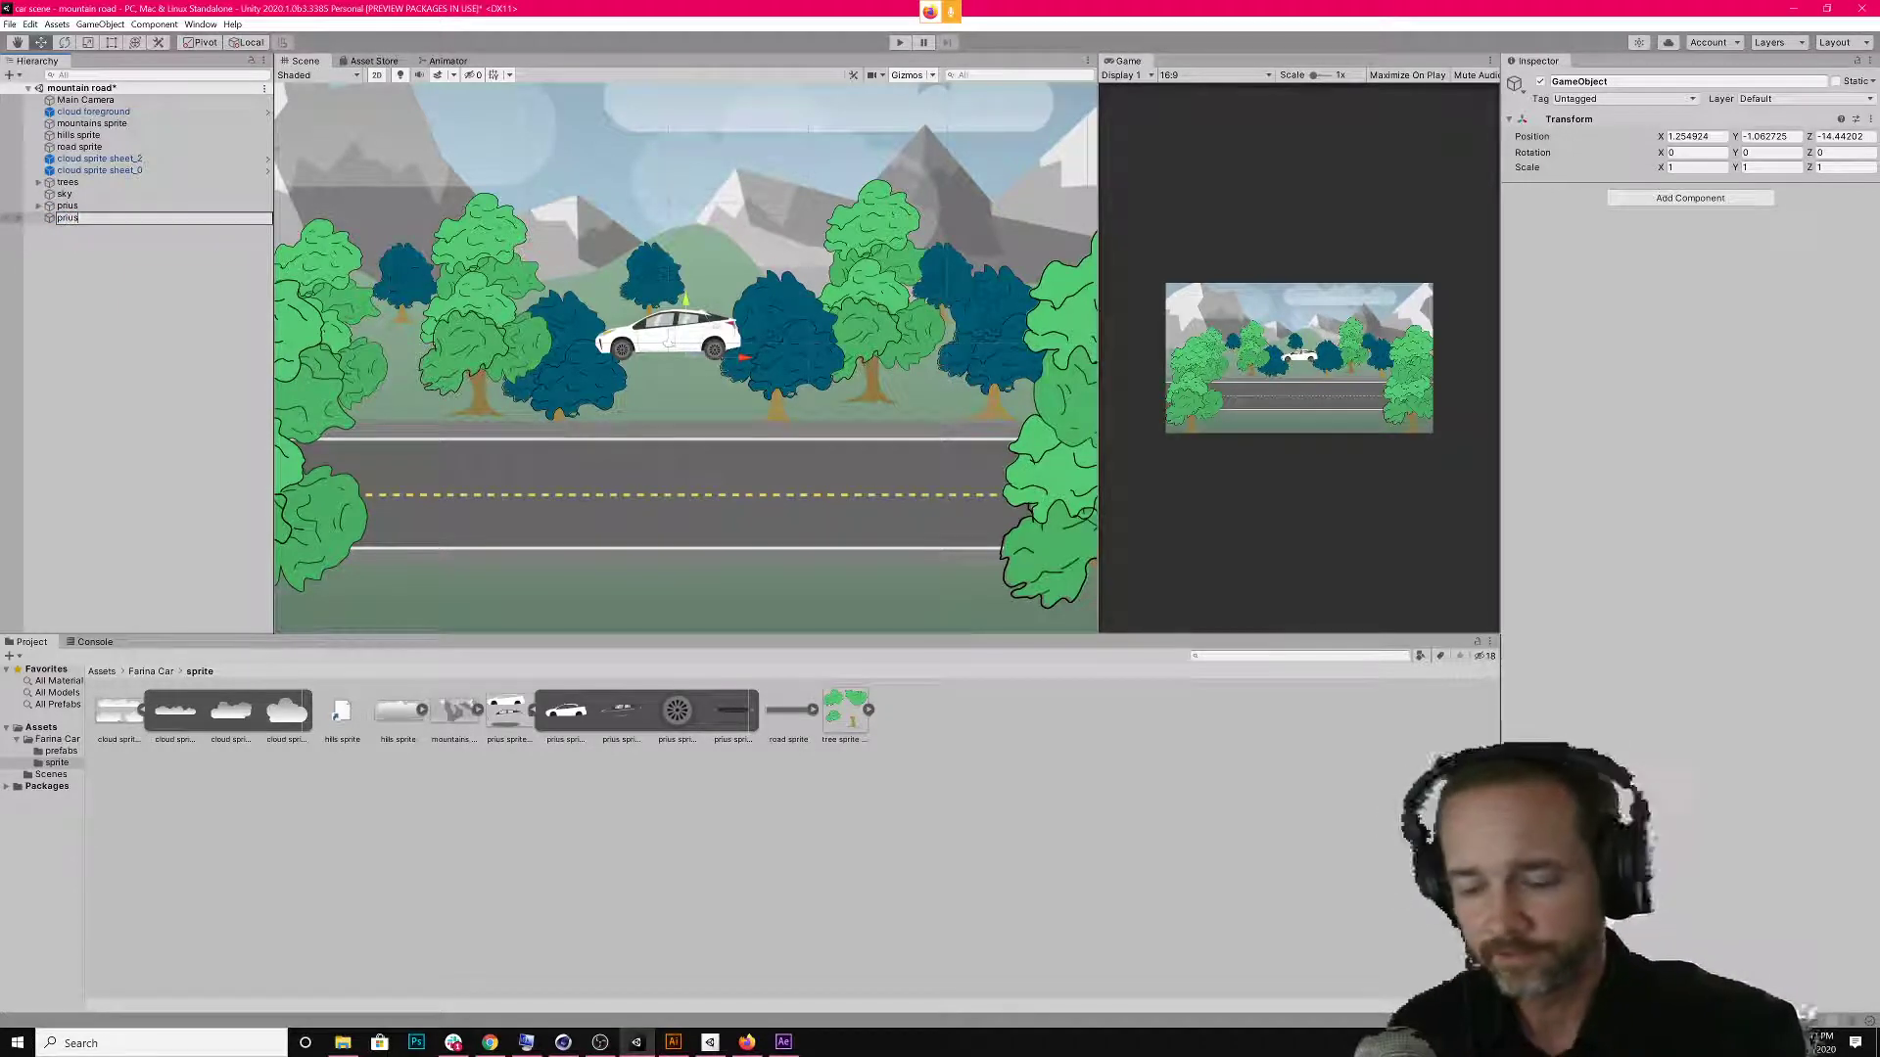
text( prefa)
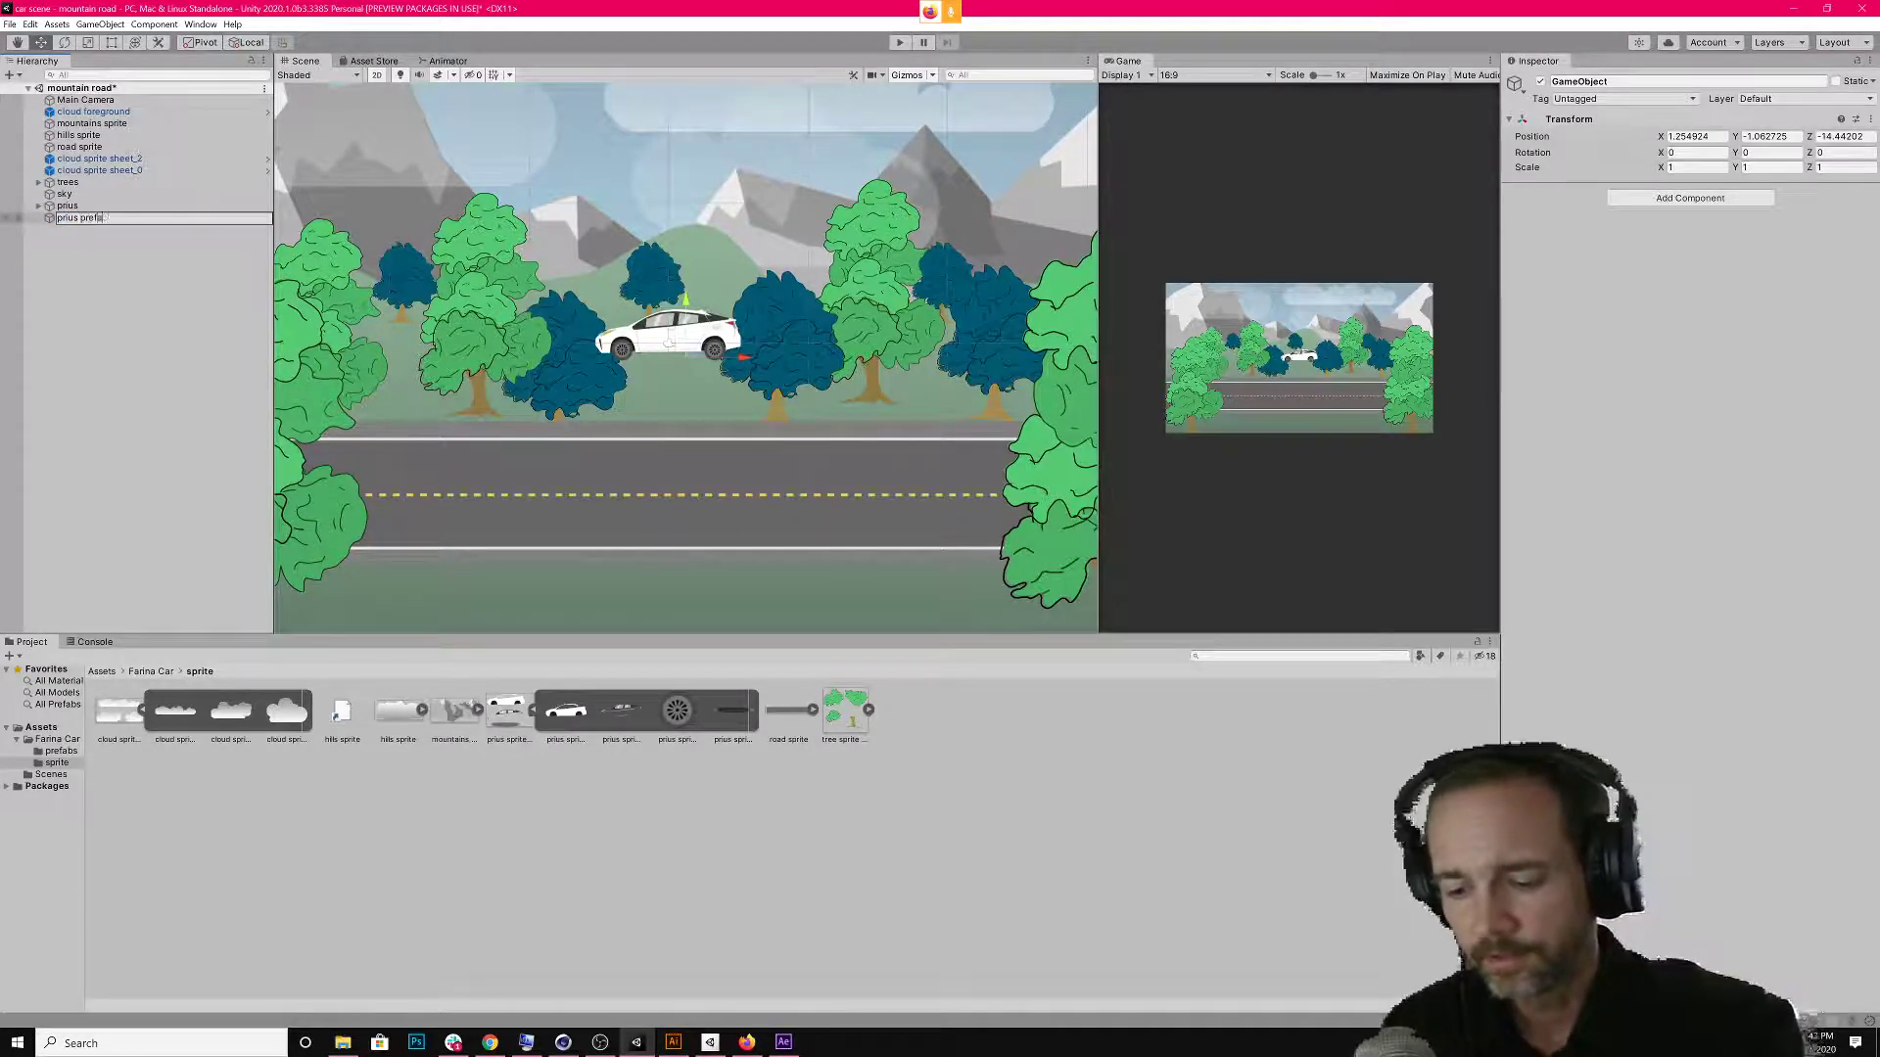
text(b)
key(Return)
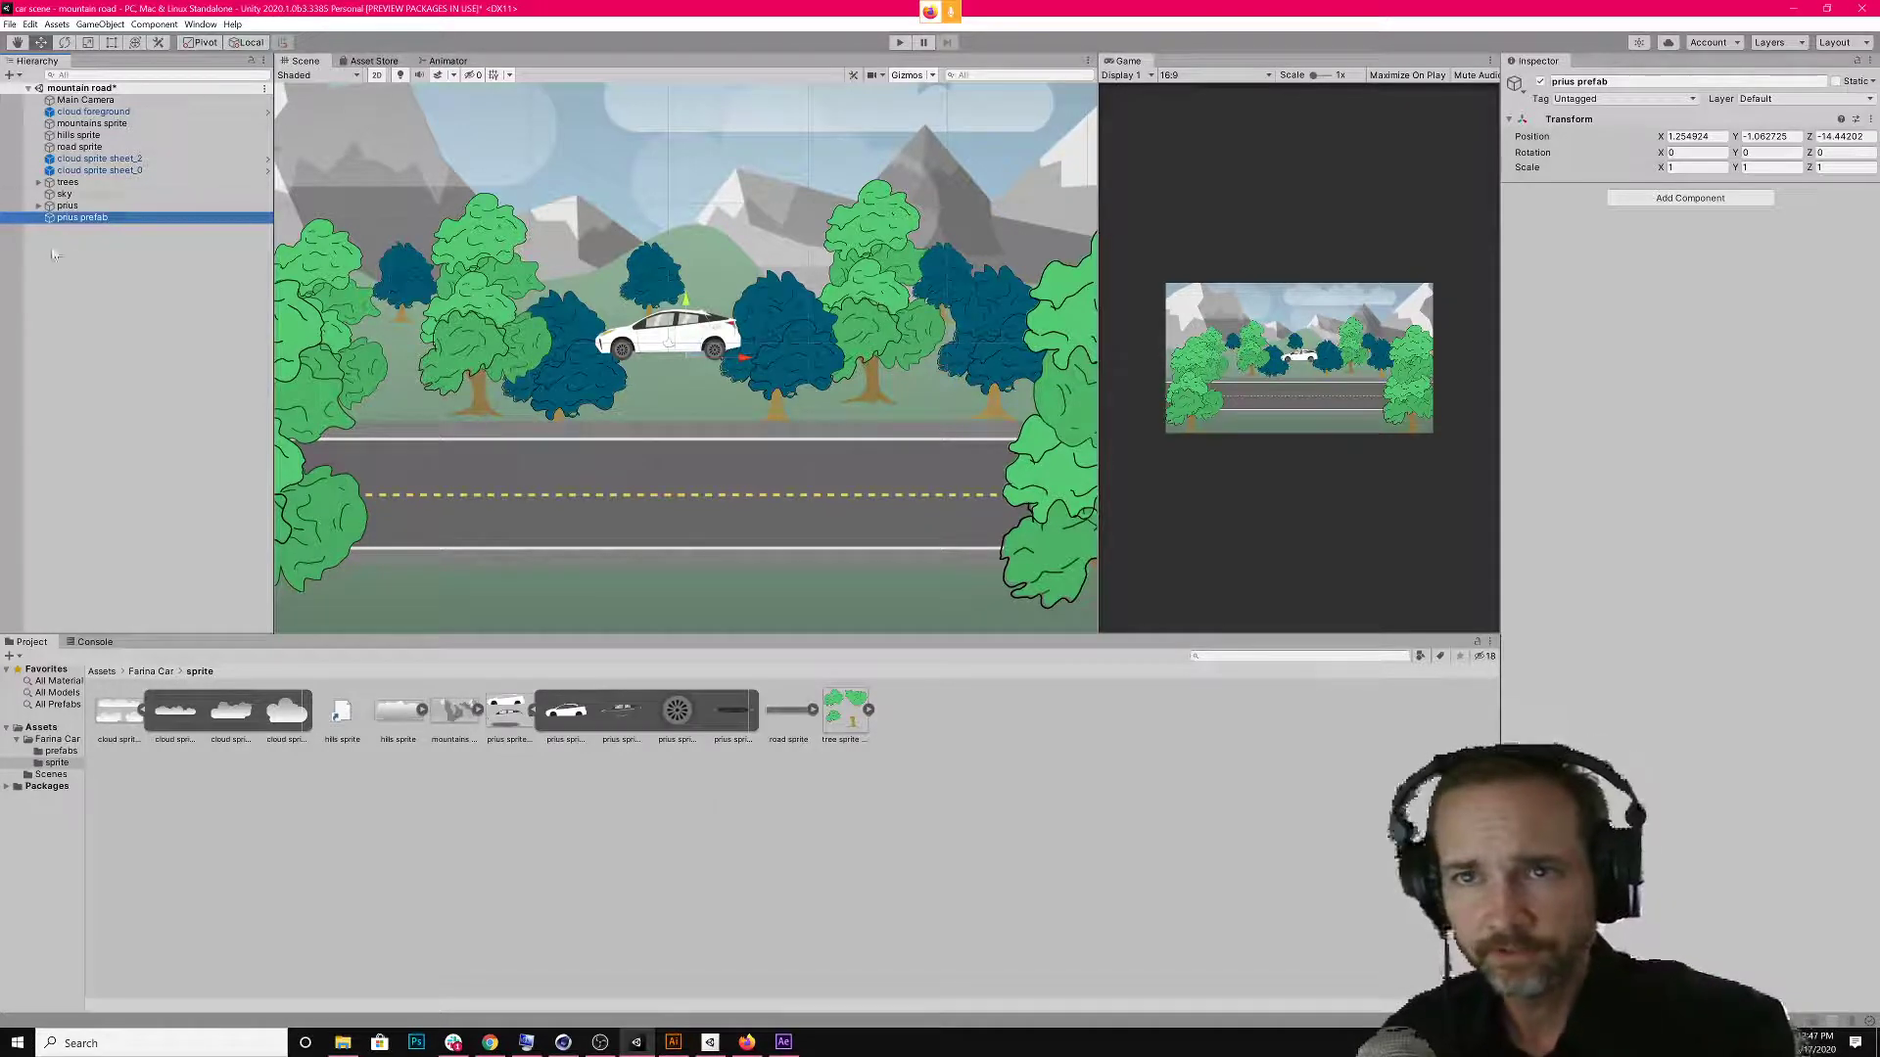
Try to nest the prius object inside prius prefab before the new parent's transform is reset.
click(69, 205)
drag(71, 208, 72, 220)
click(70, 218)
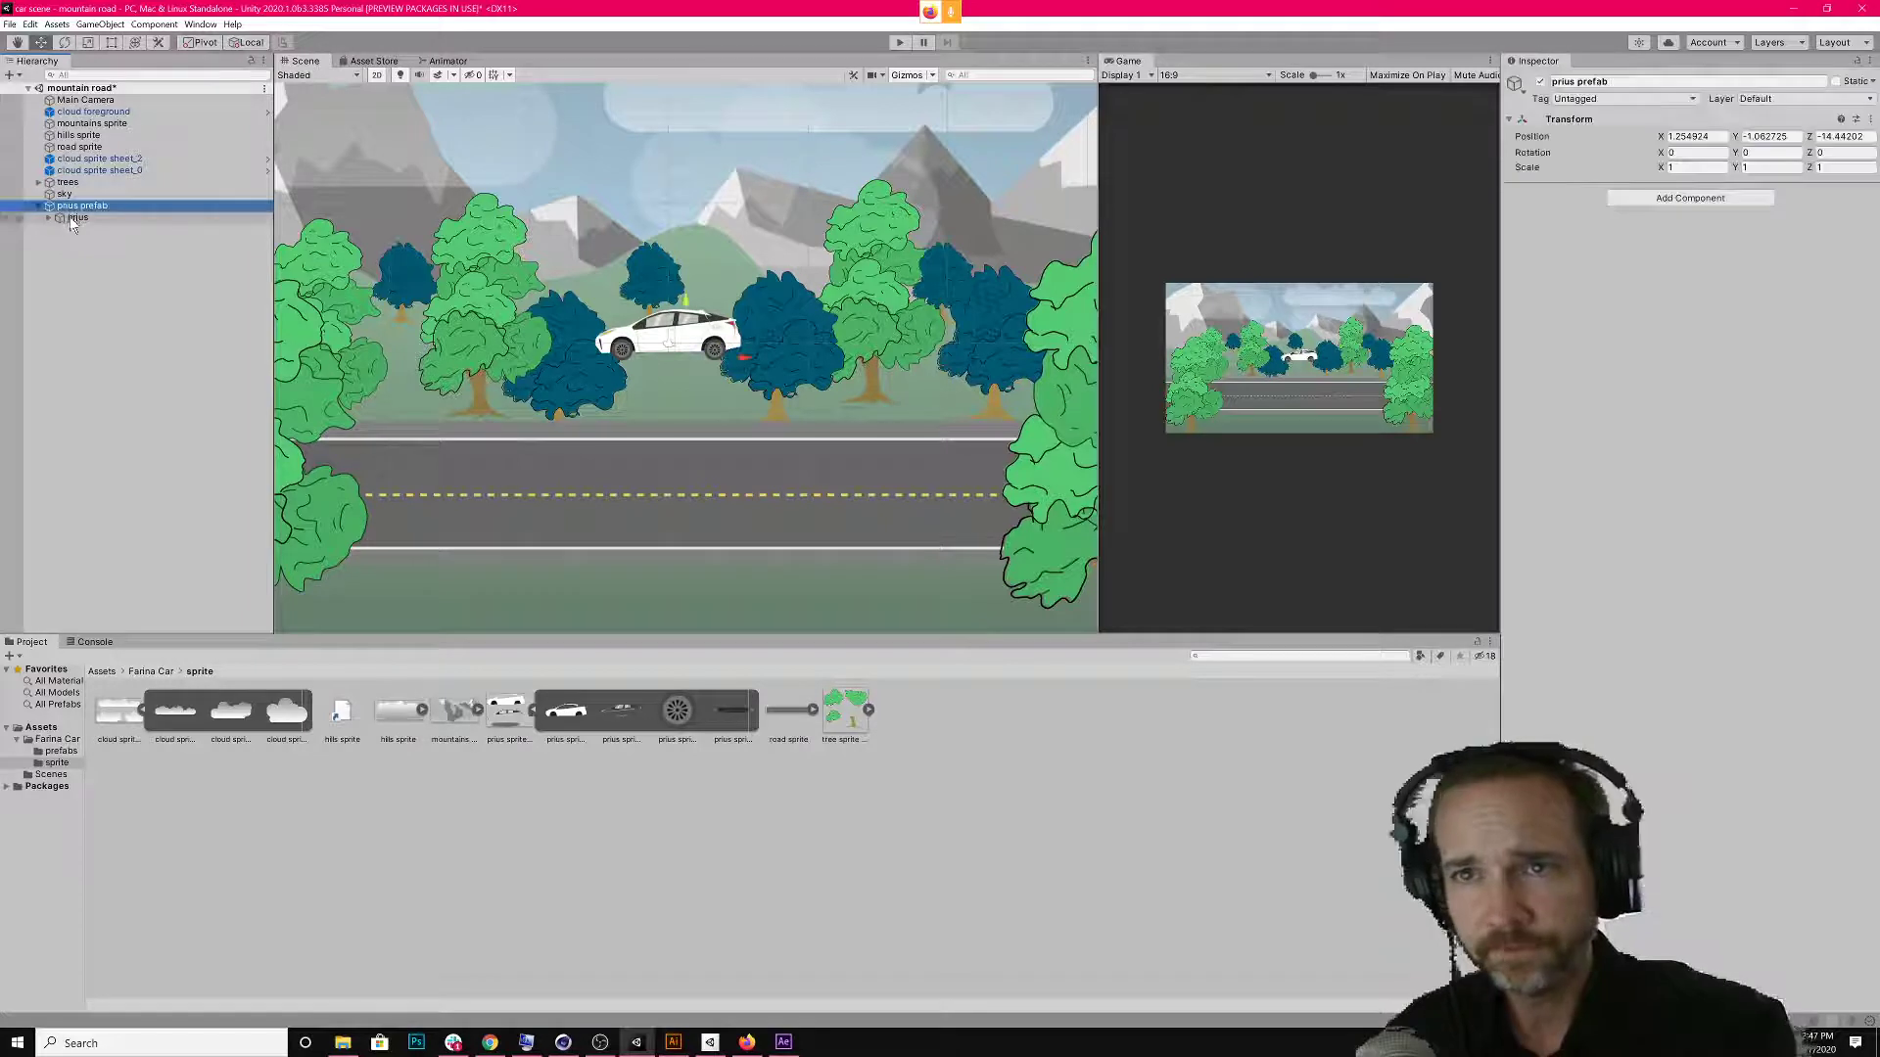
click(67, 210)
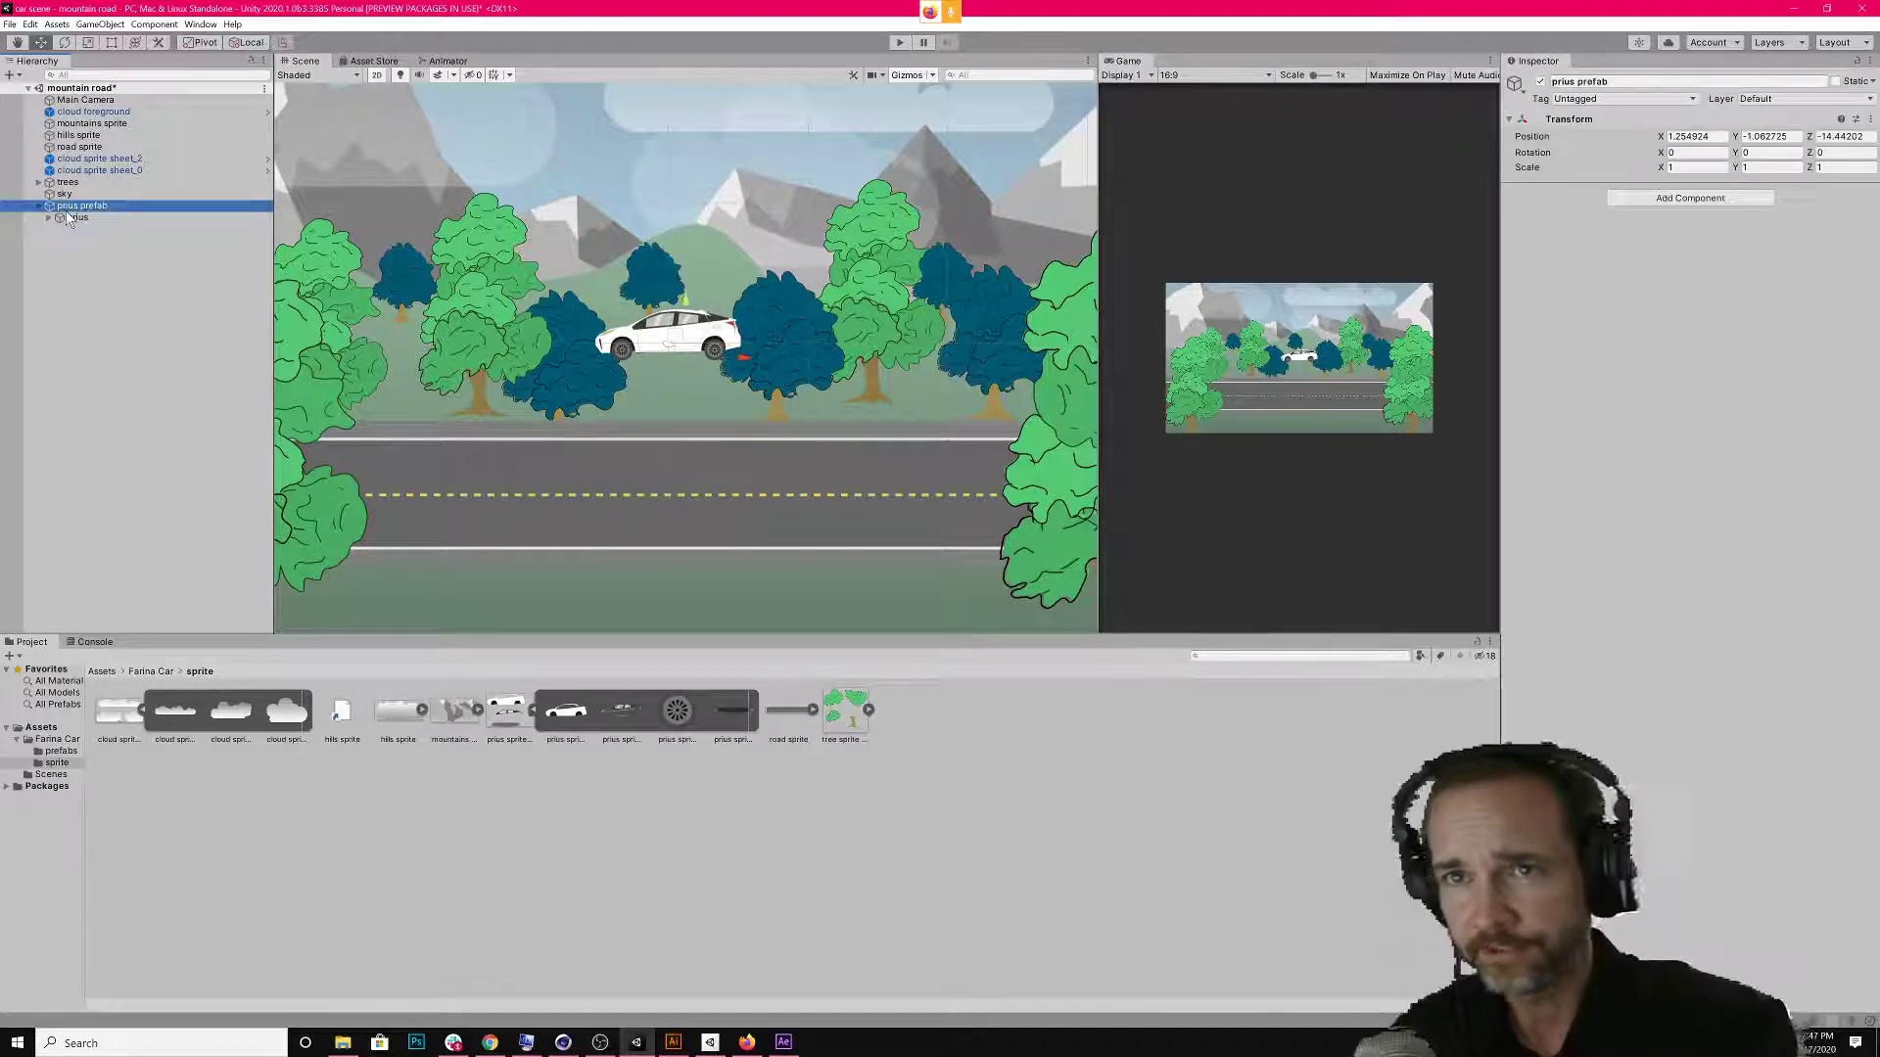
click(67, 215)
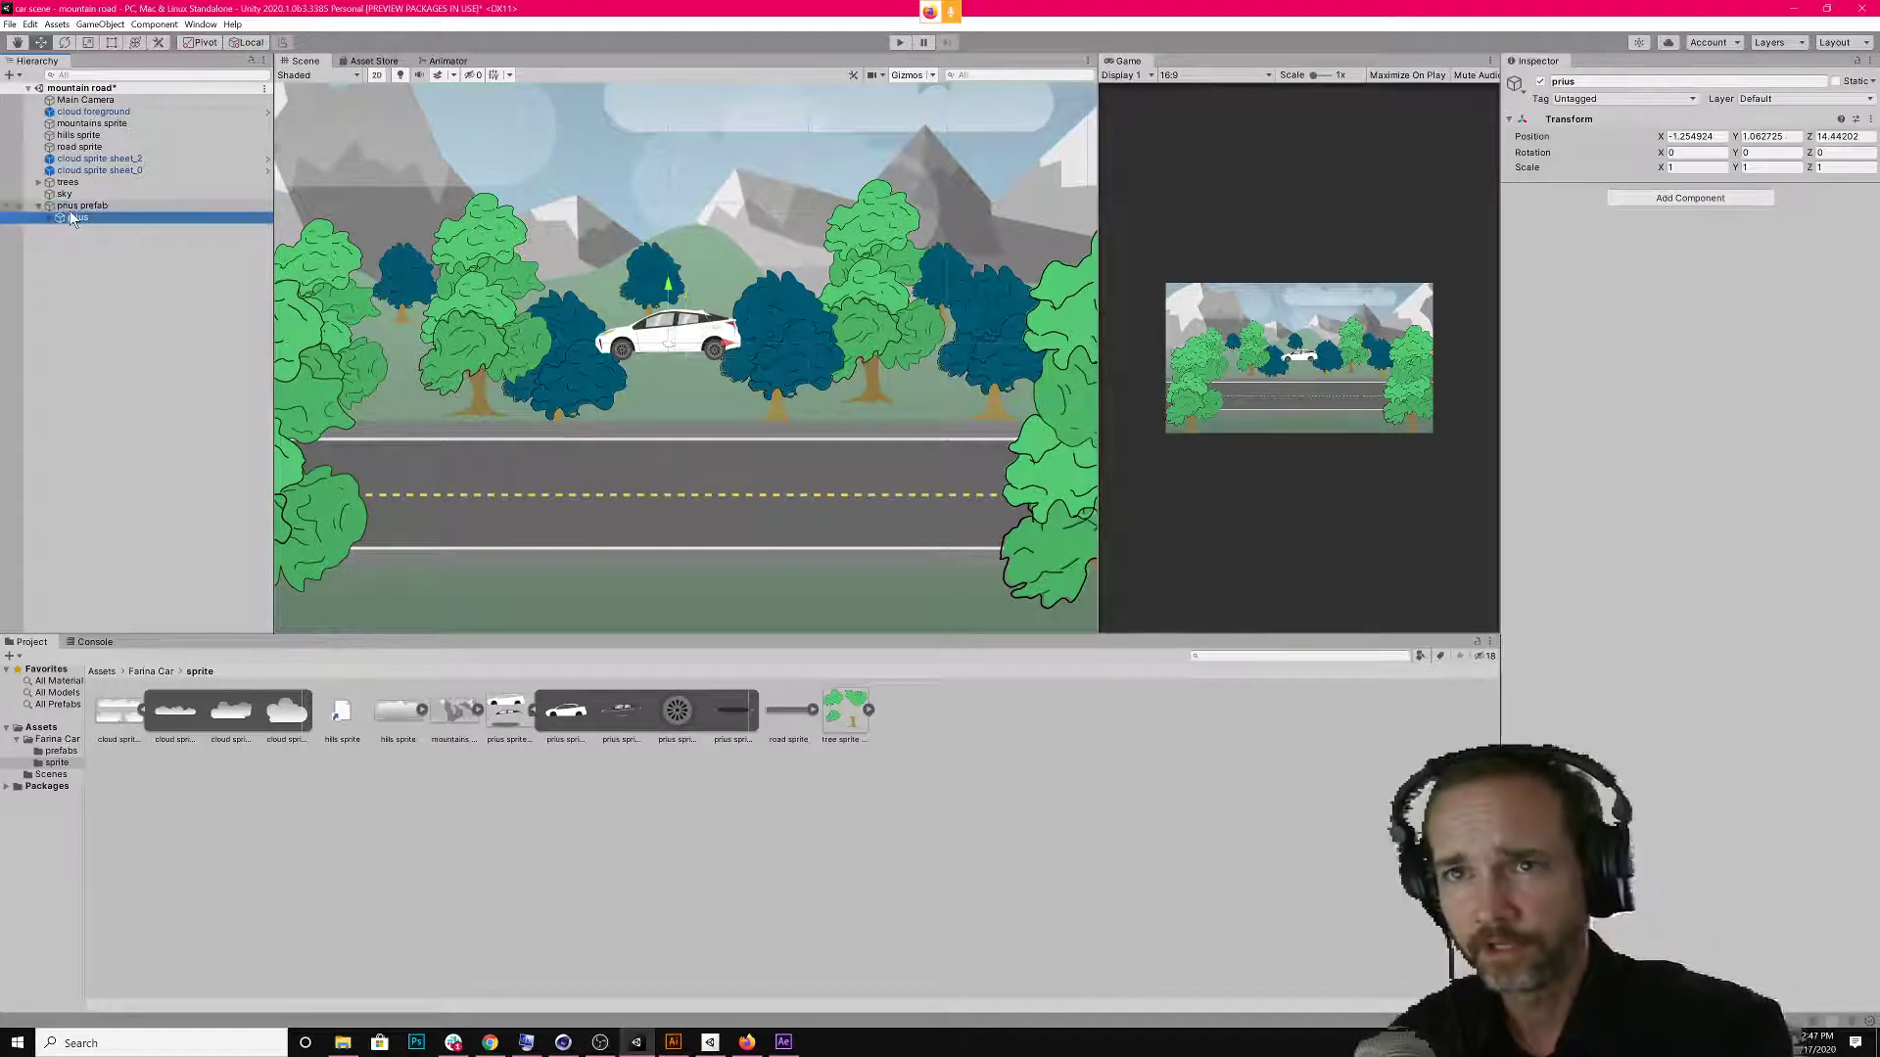
click(69, 208)
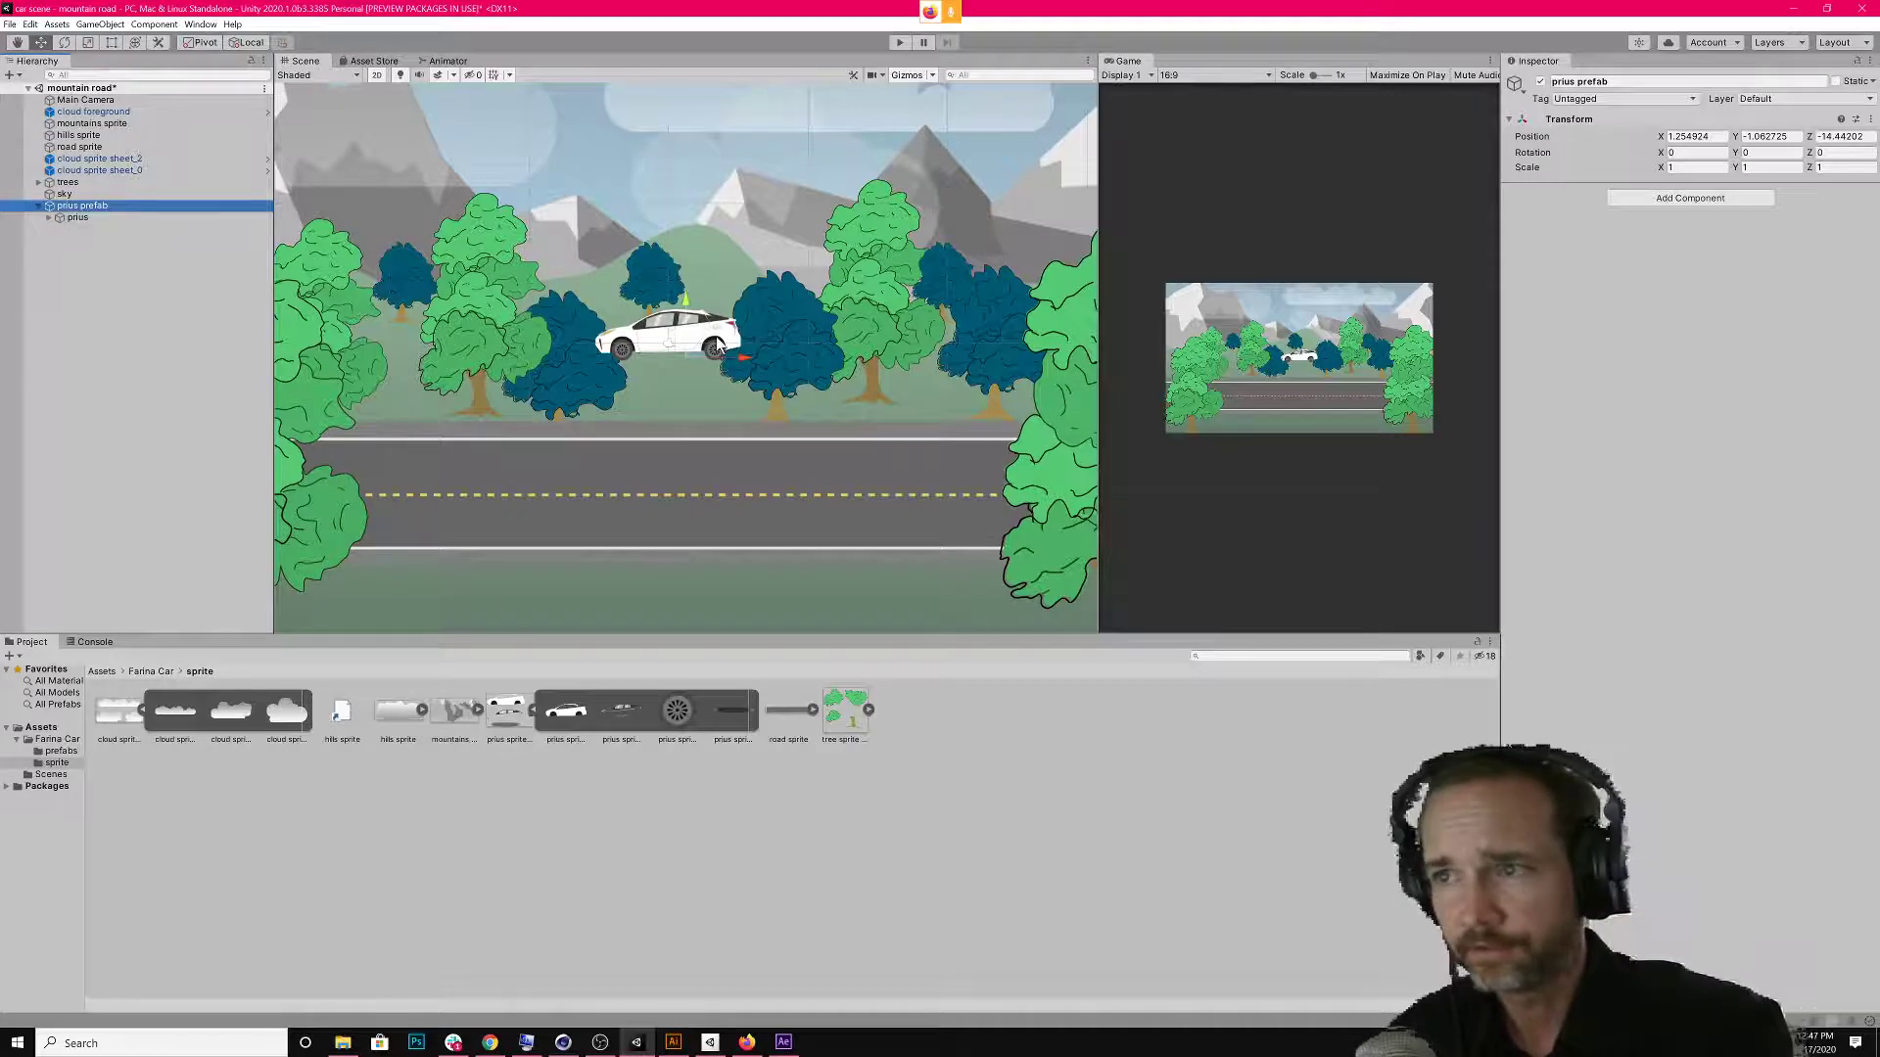
click(83, 218)
drag(80, 214, 78, 207)
Reset the transform of prius prefab and nest the prius object inside it.
click(81, 217)
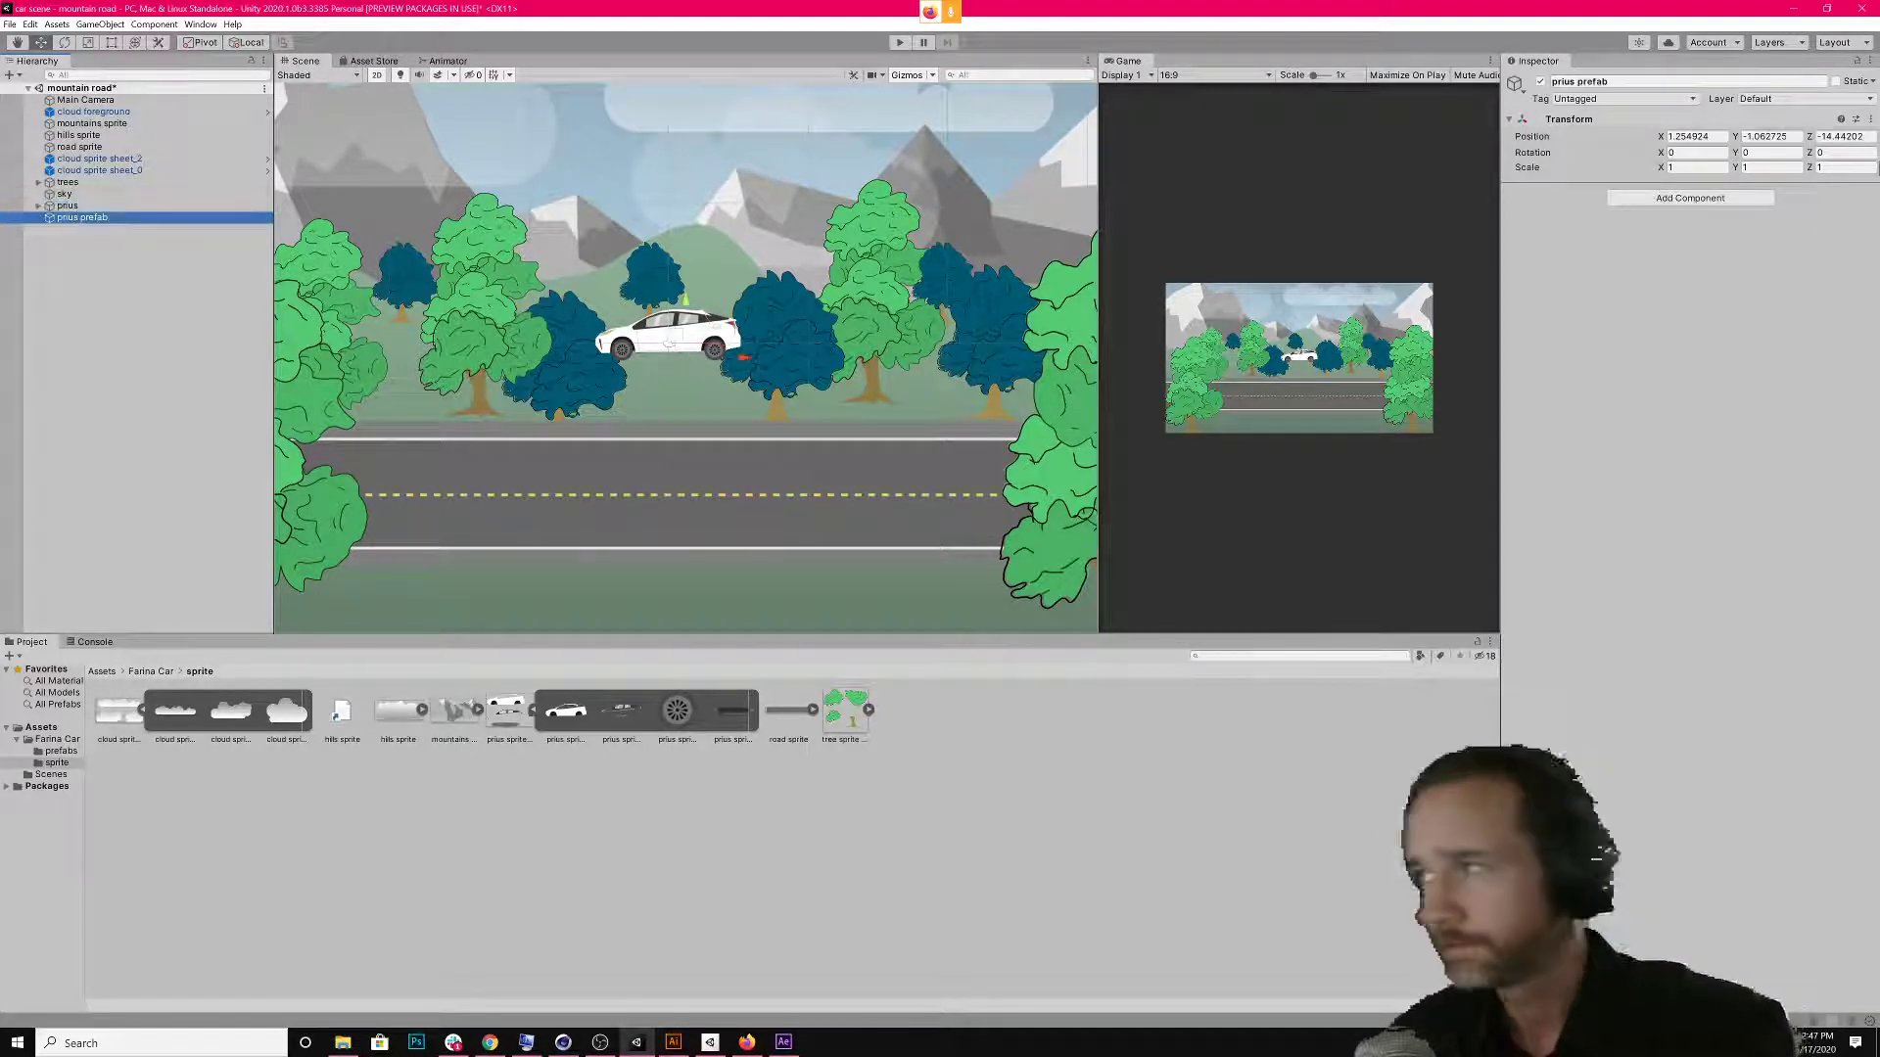
click(1869, 119)
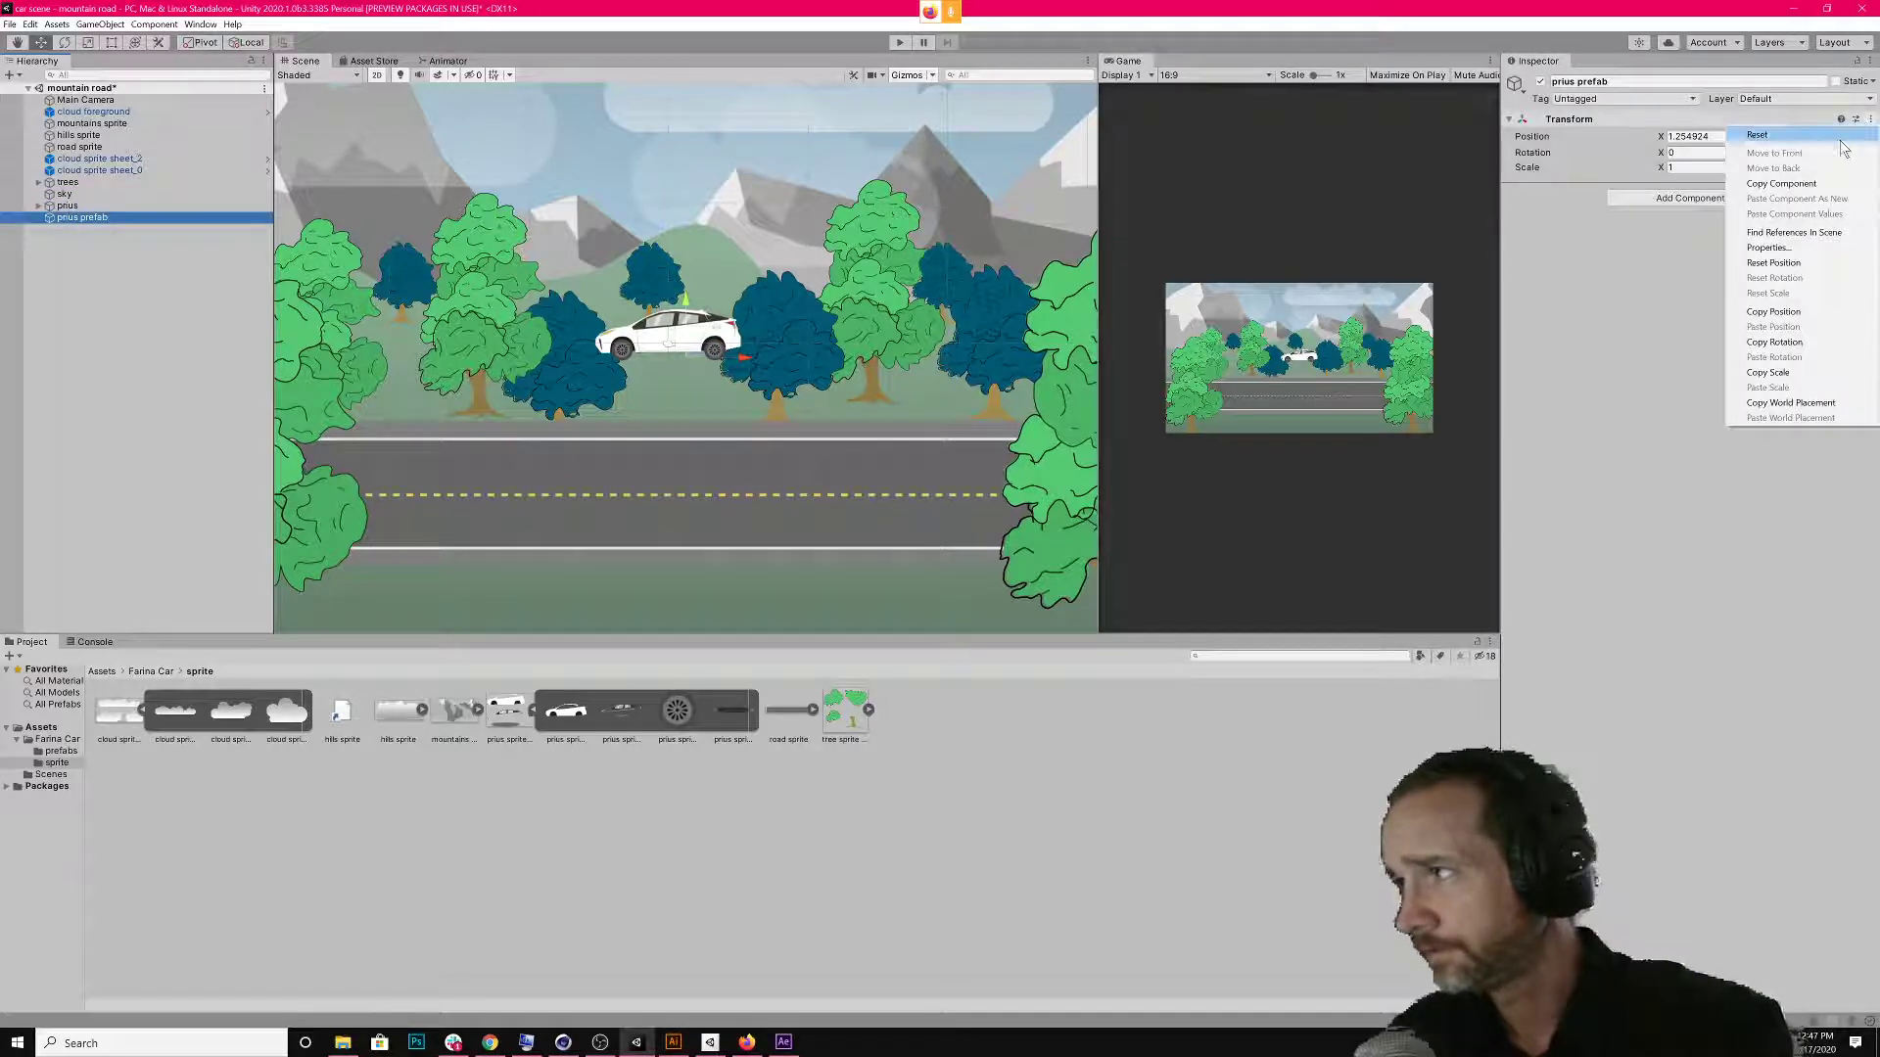
click(1753, 135)
drag(102, 222, 85, 216)
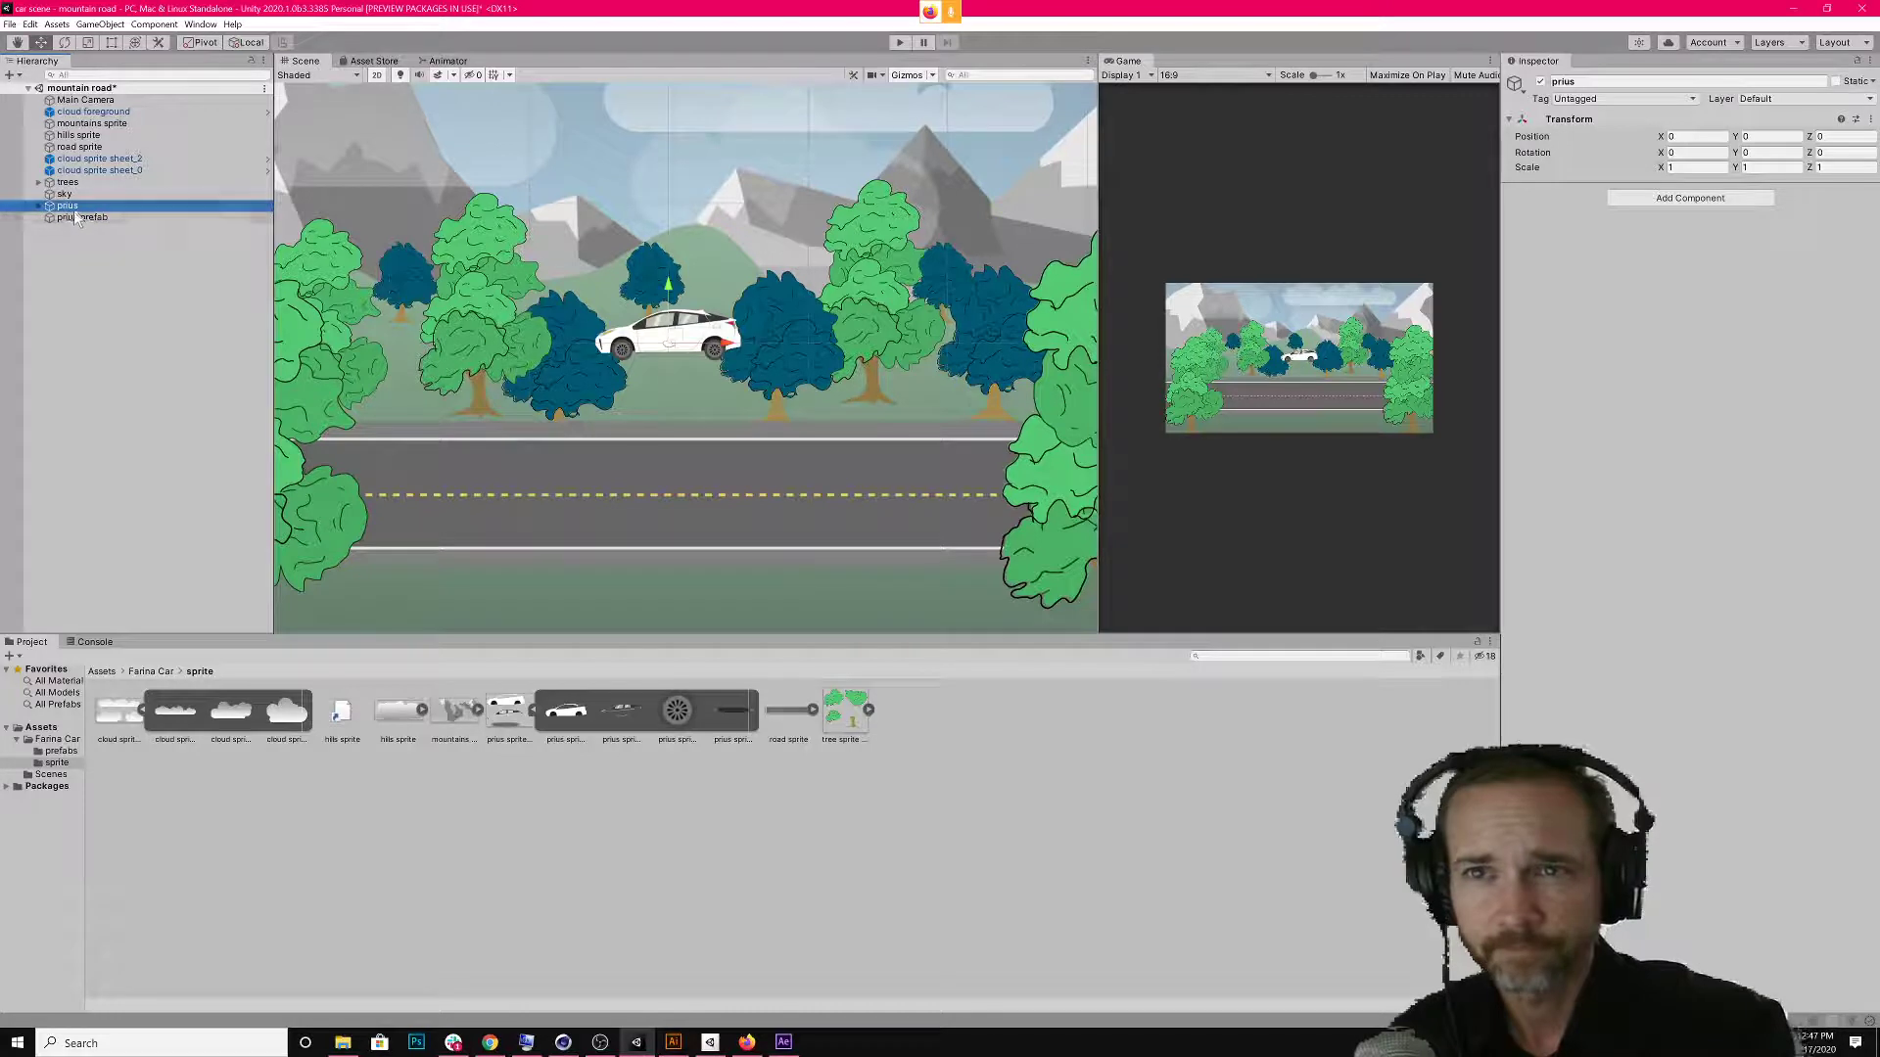
drag(79, 219, 58, 217)
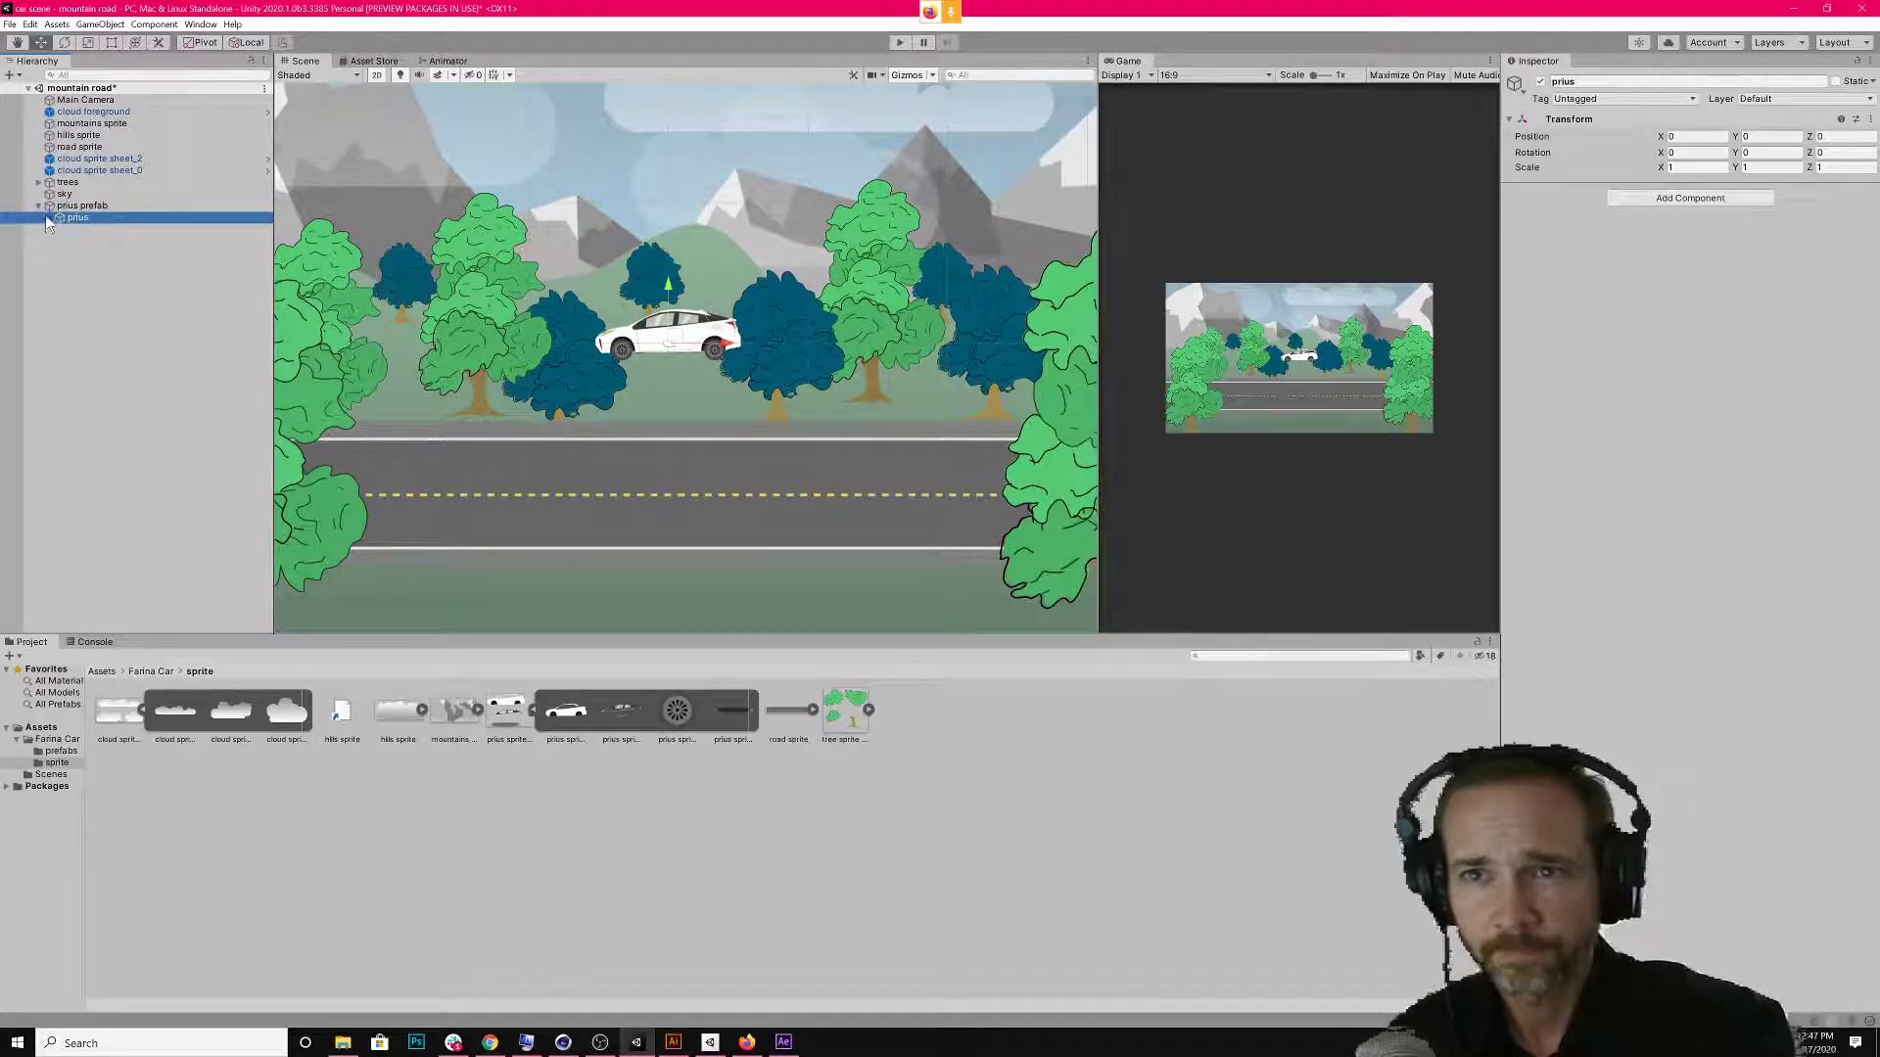
Set the Z position of the car color, car detail, front wheel and back wheel objects to 0.
click(49, 217)
click(80, 208)
key(Down)
key(Down)
key(Down)
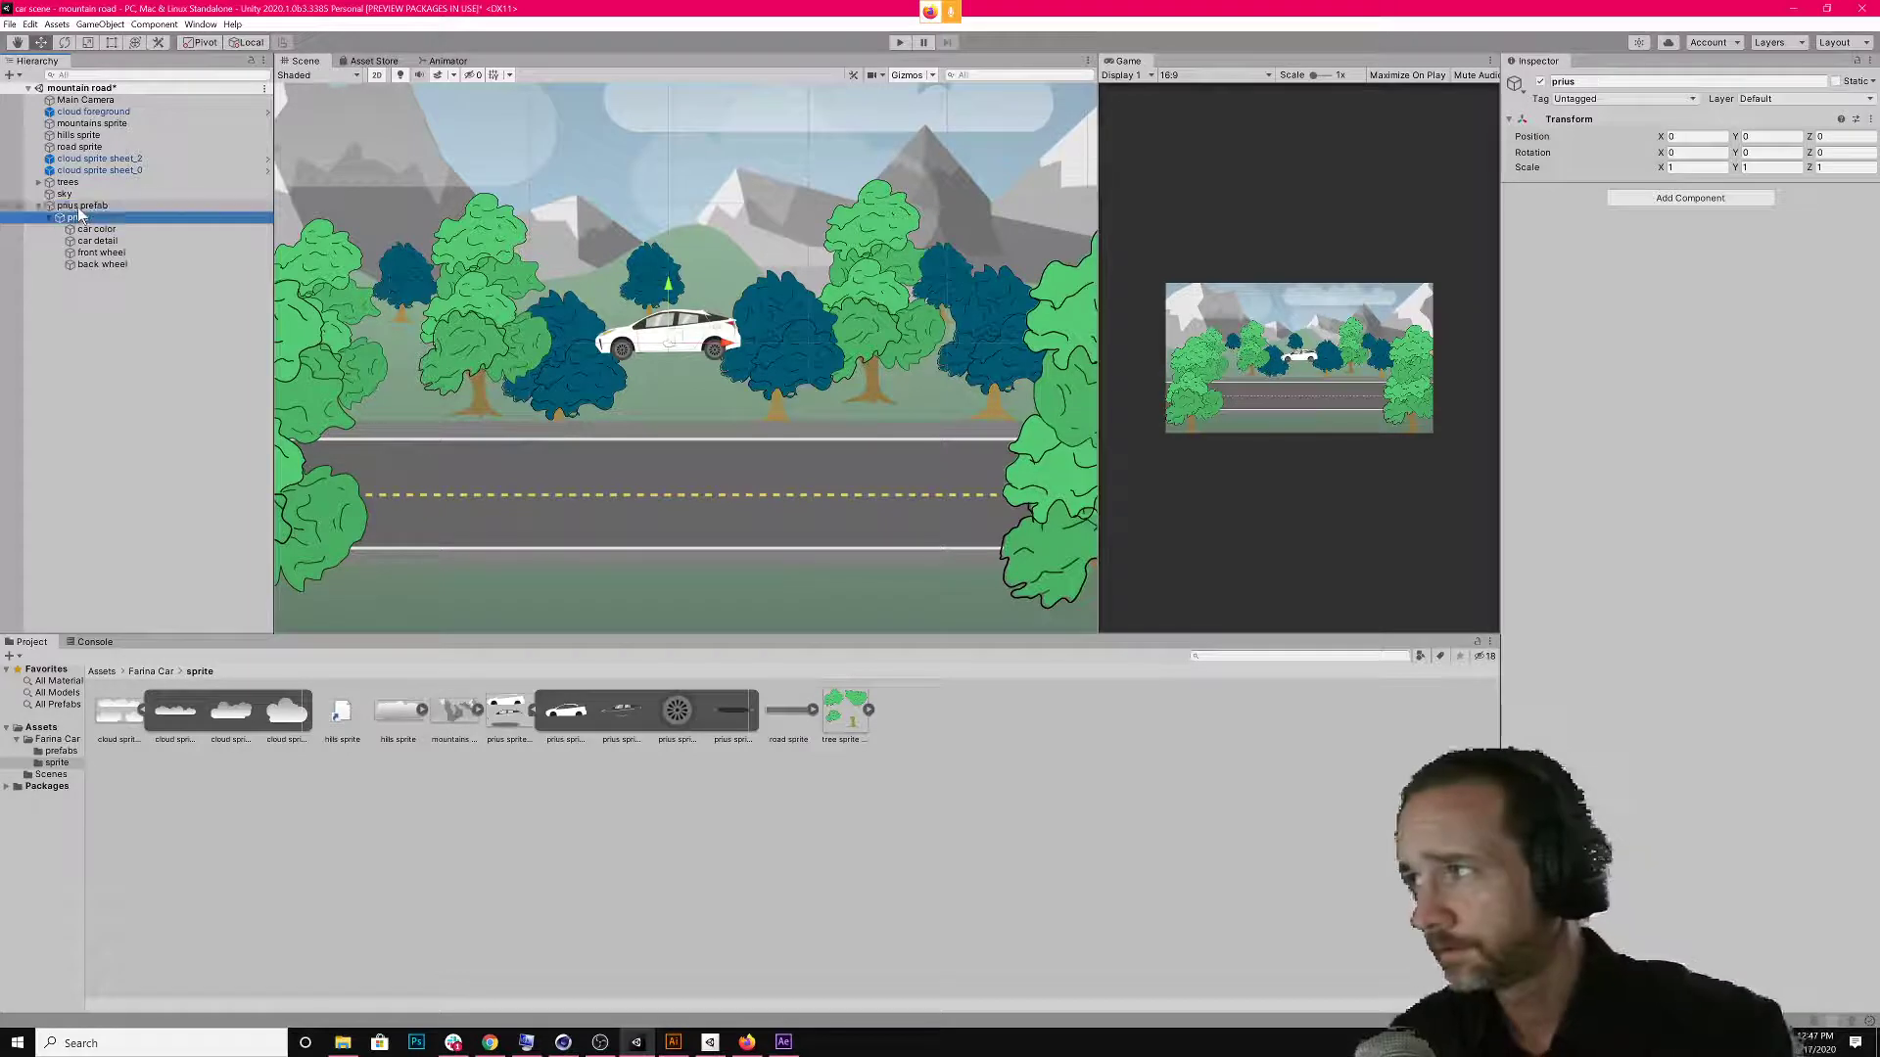
key(Down)
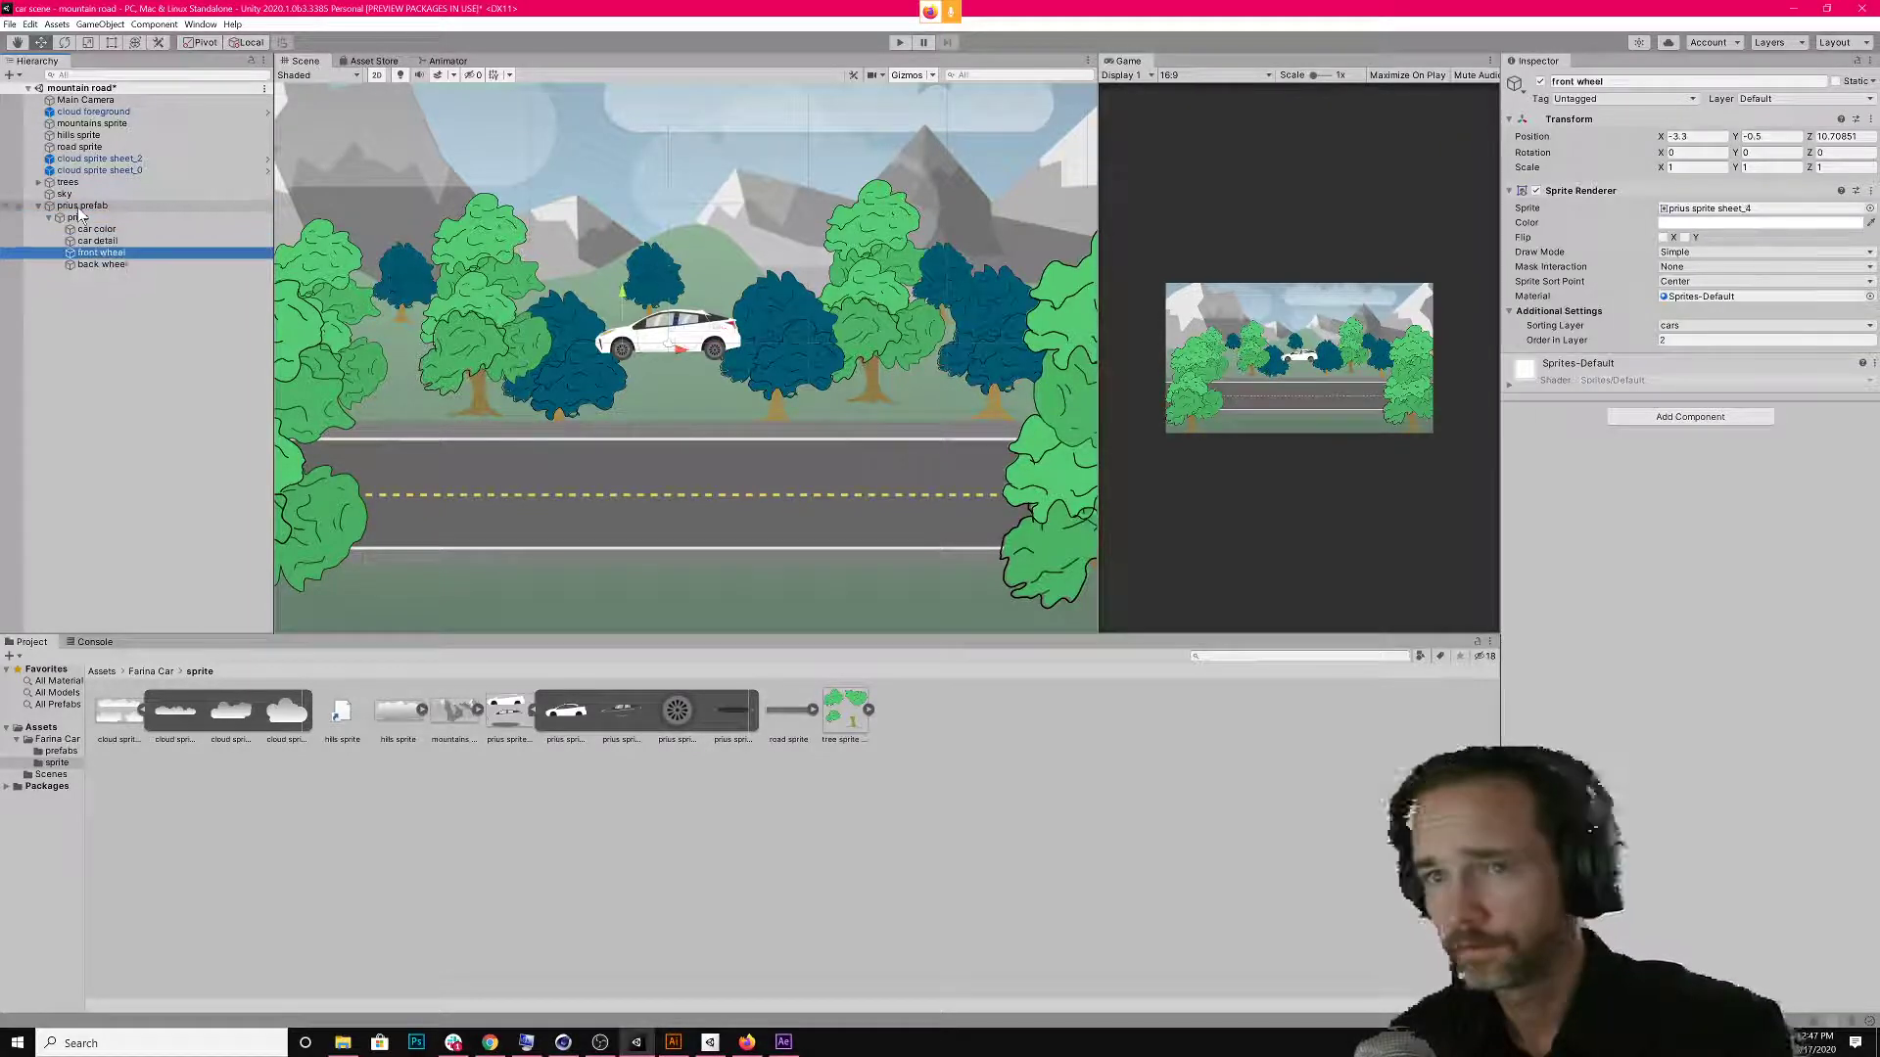
key(Down)
key(Up)
key(Up)
key(Up)
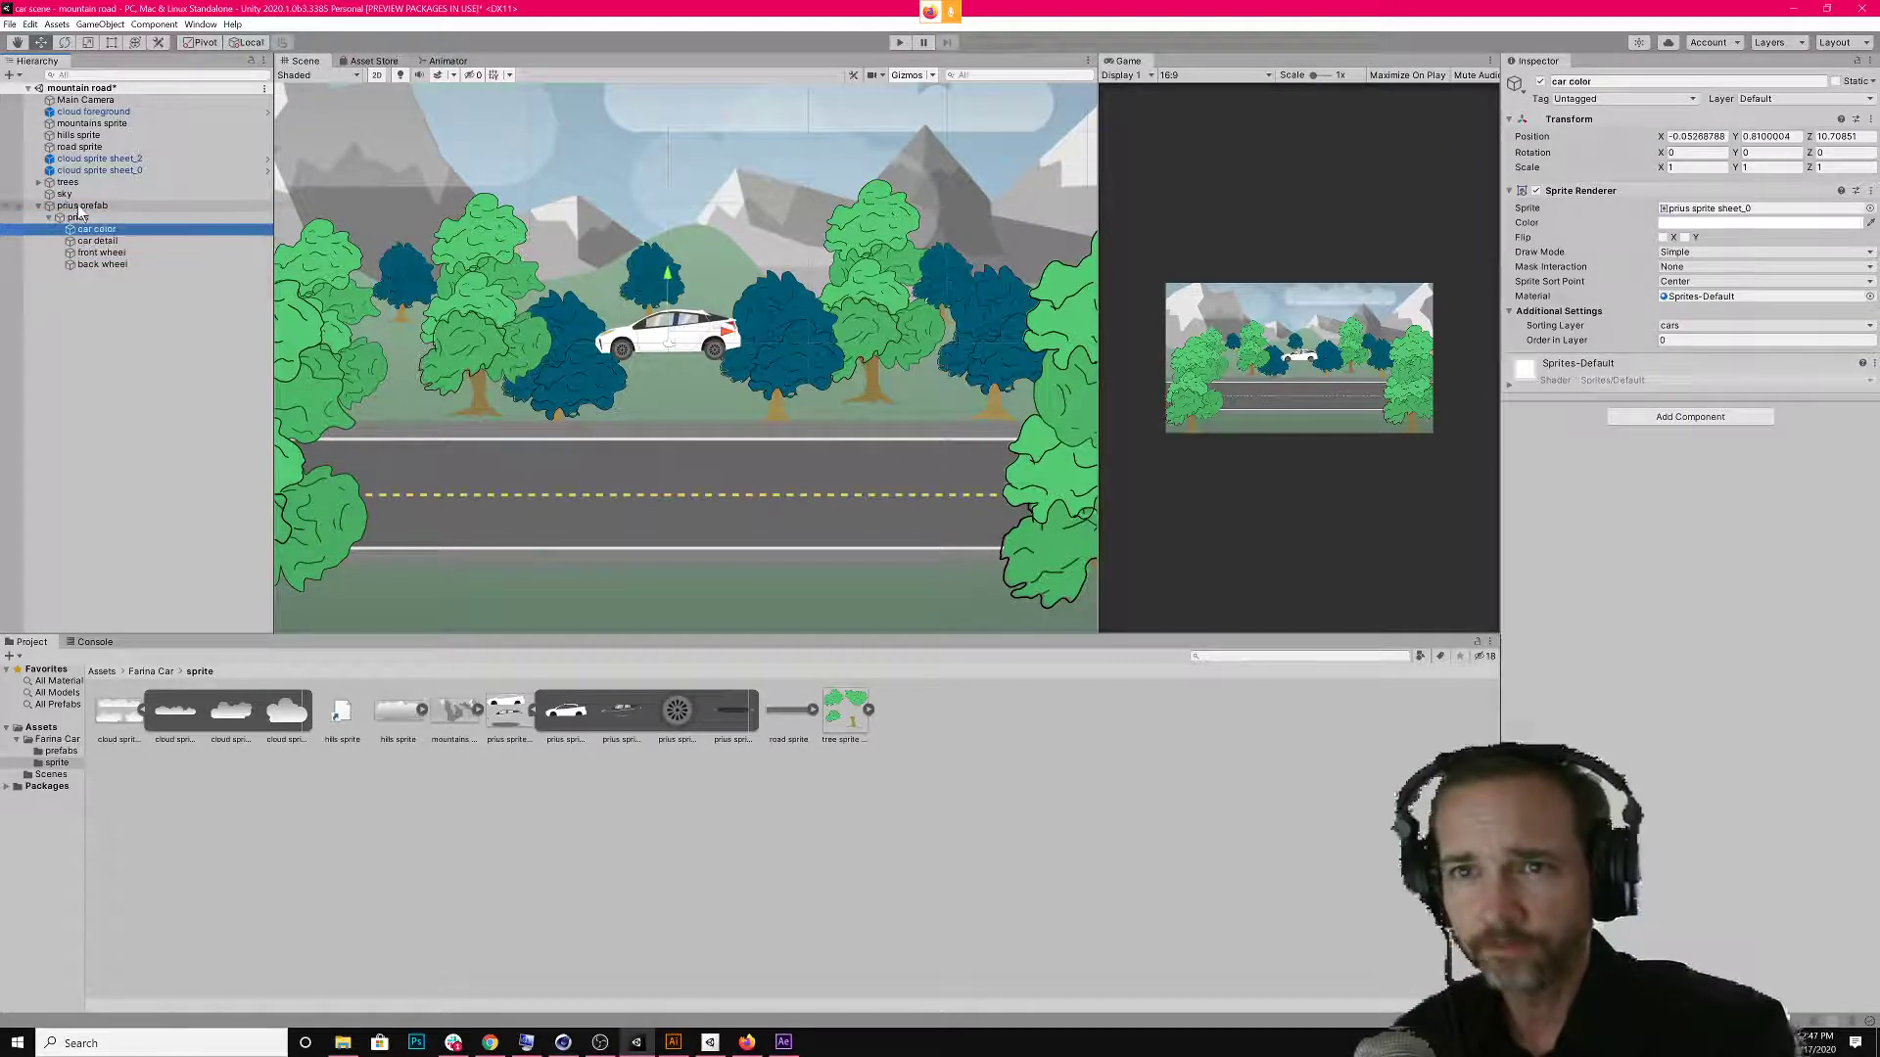
shift+click(113, 266)
click(1850, 136)
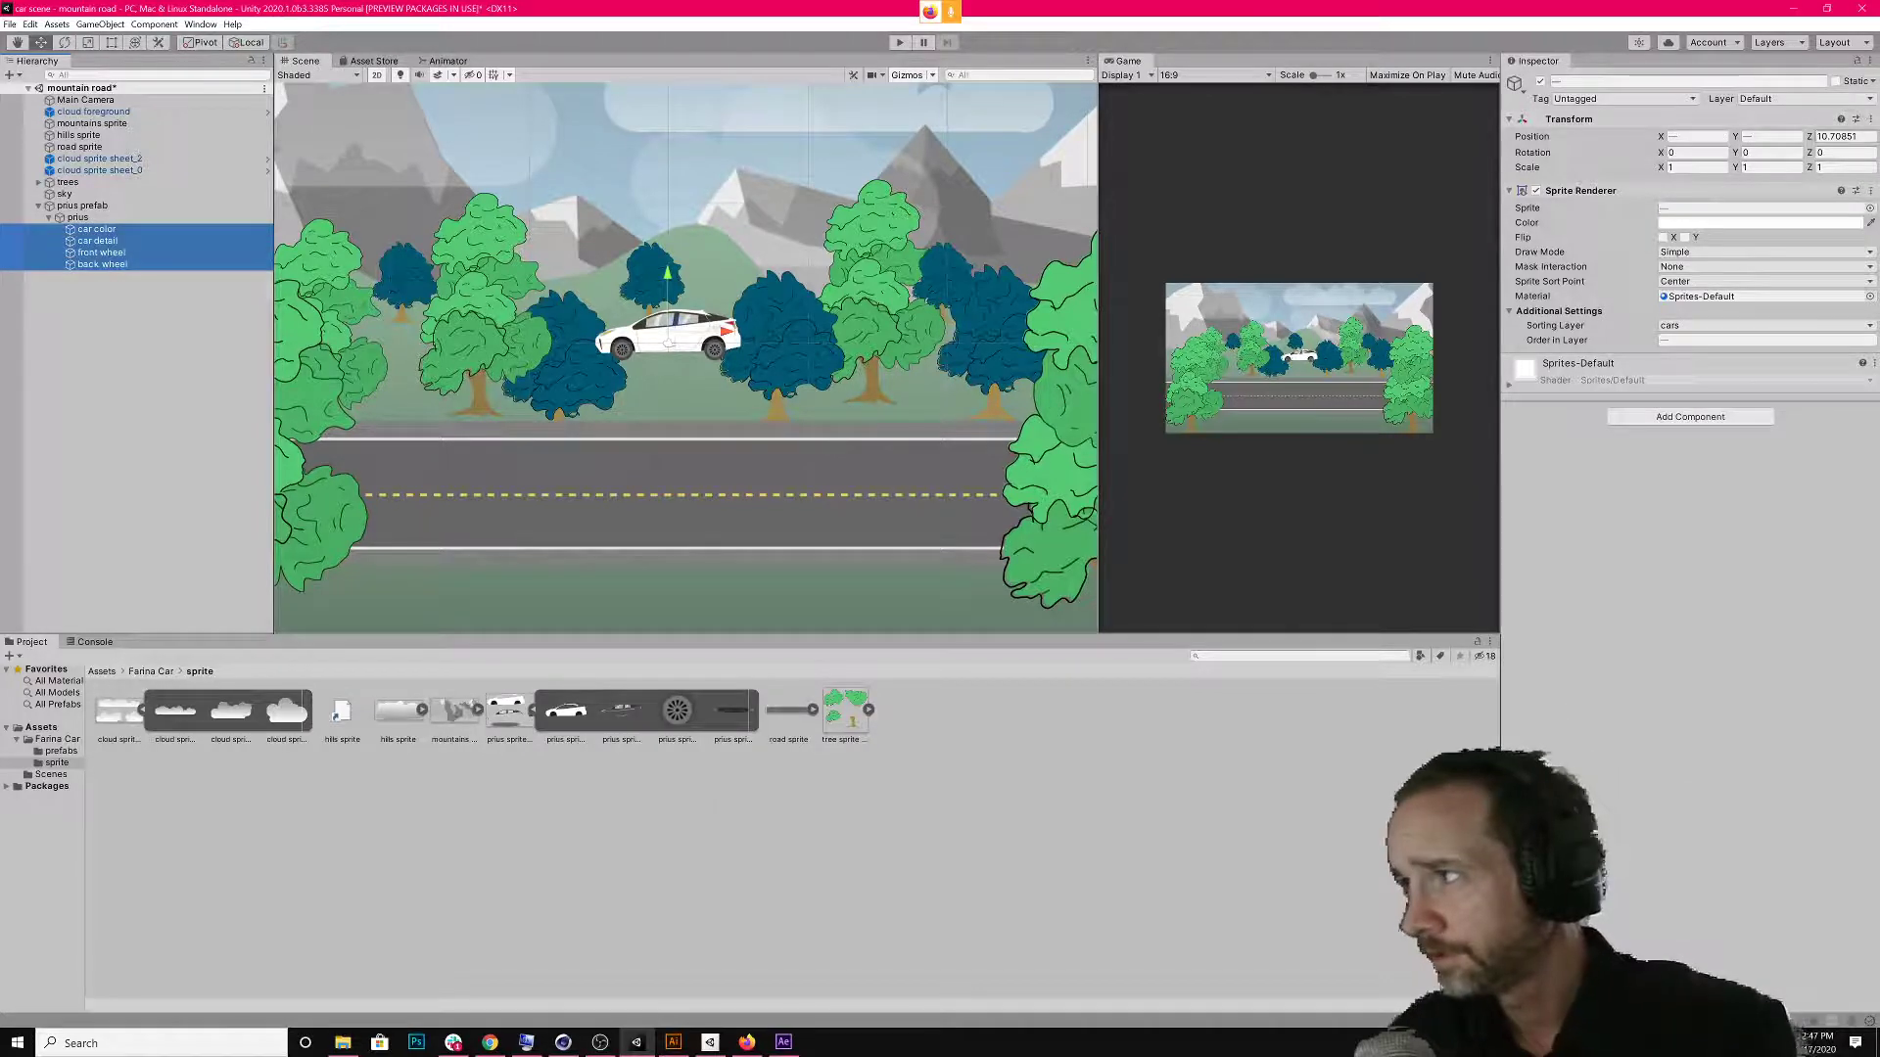
text(0)
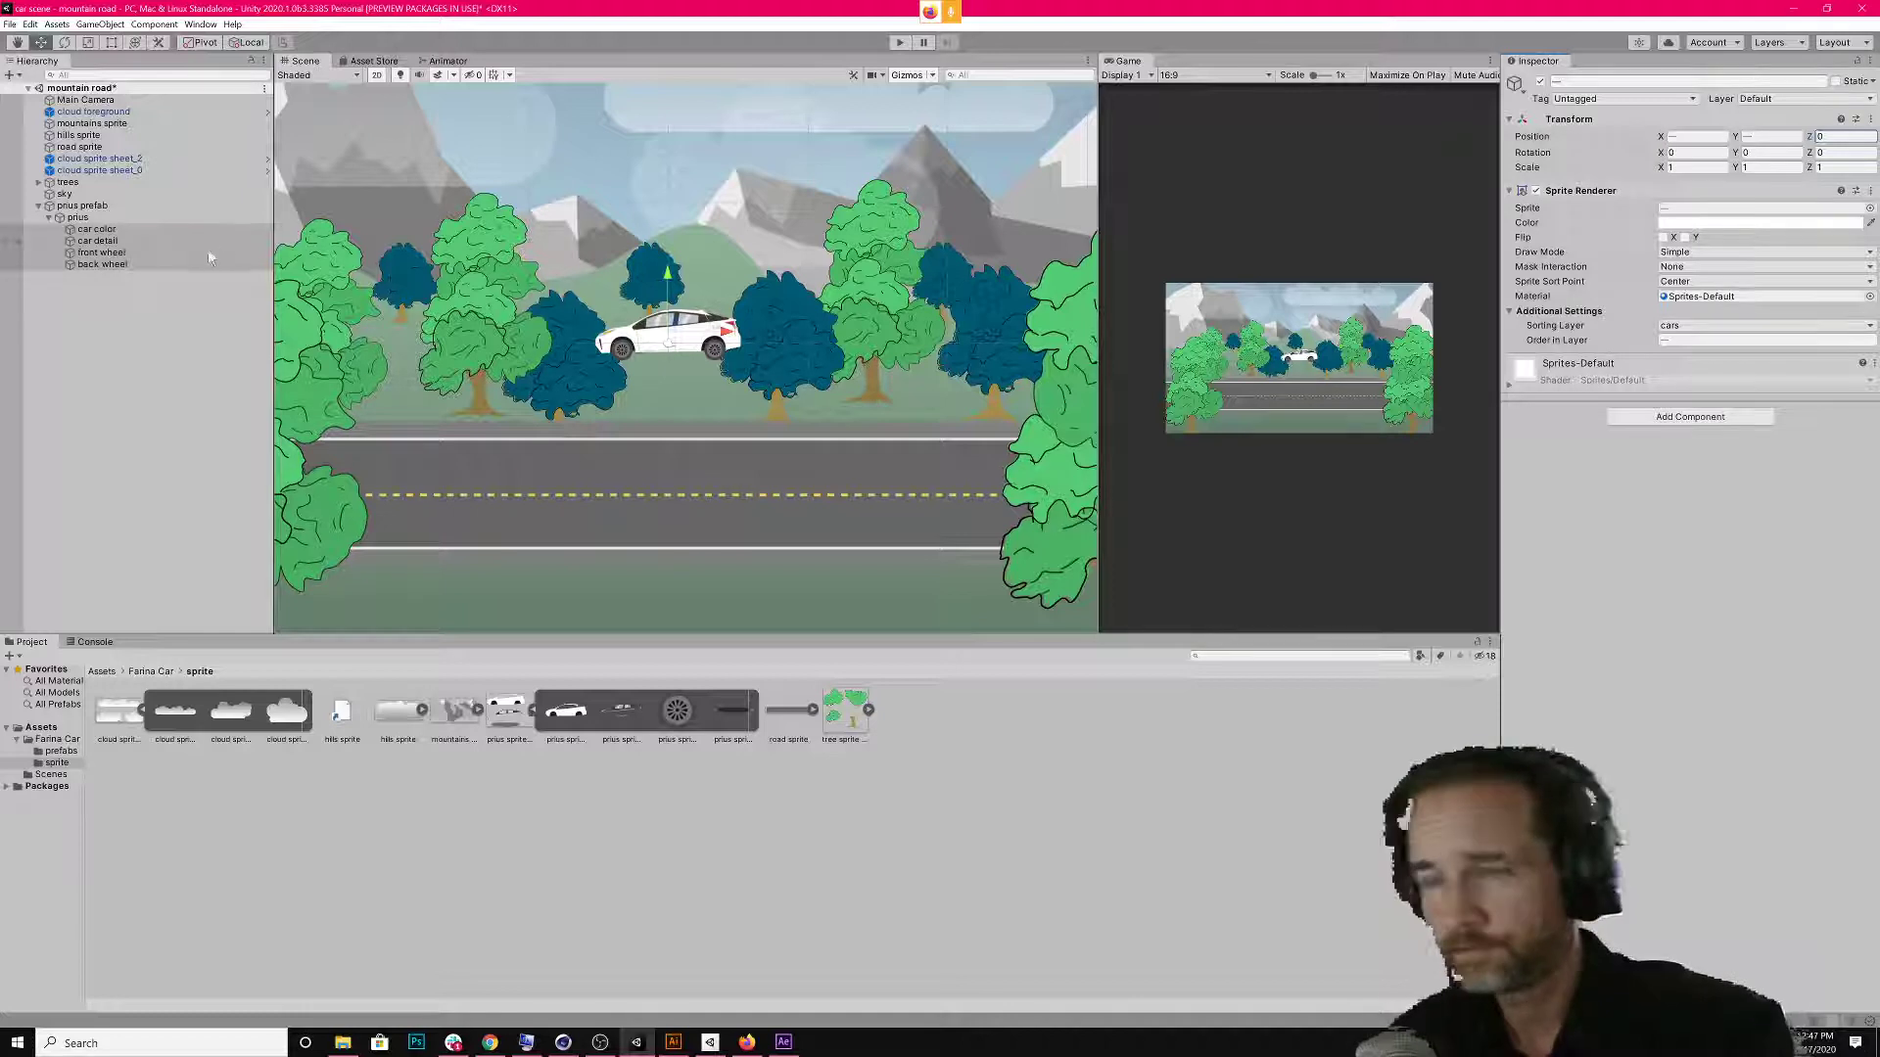
click(141, 312)
Set the Z position of all background objects from cloud foreground through sky to 0.
click(65, 194)
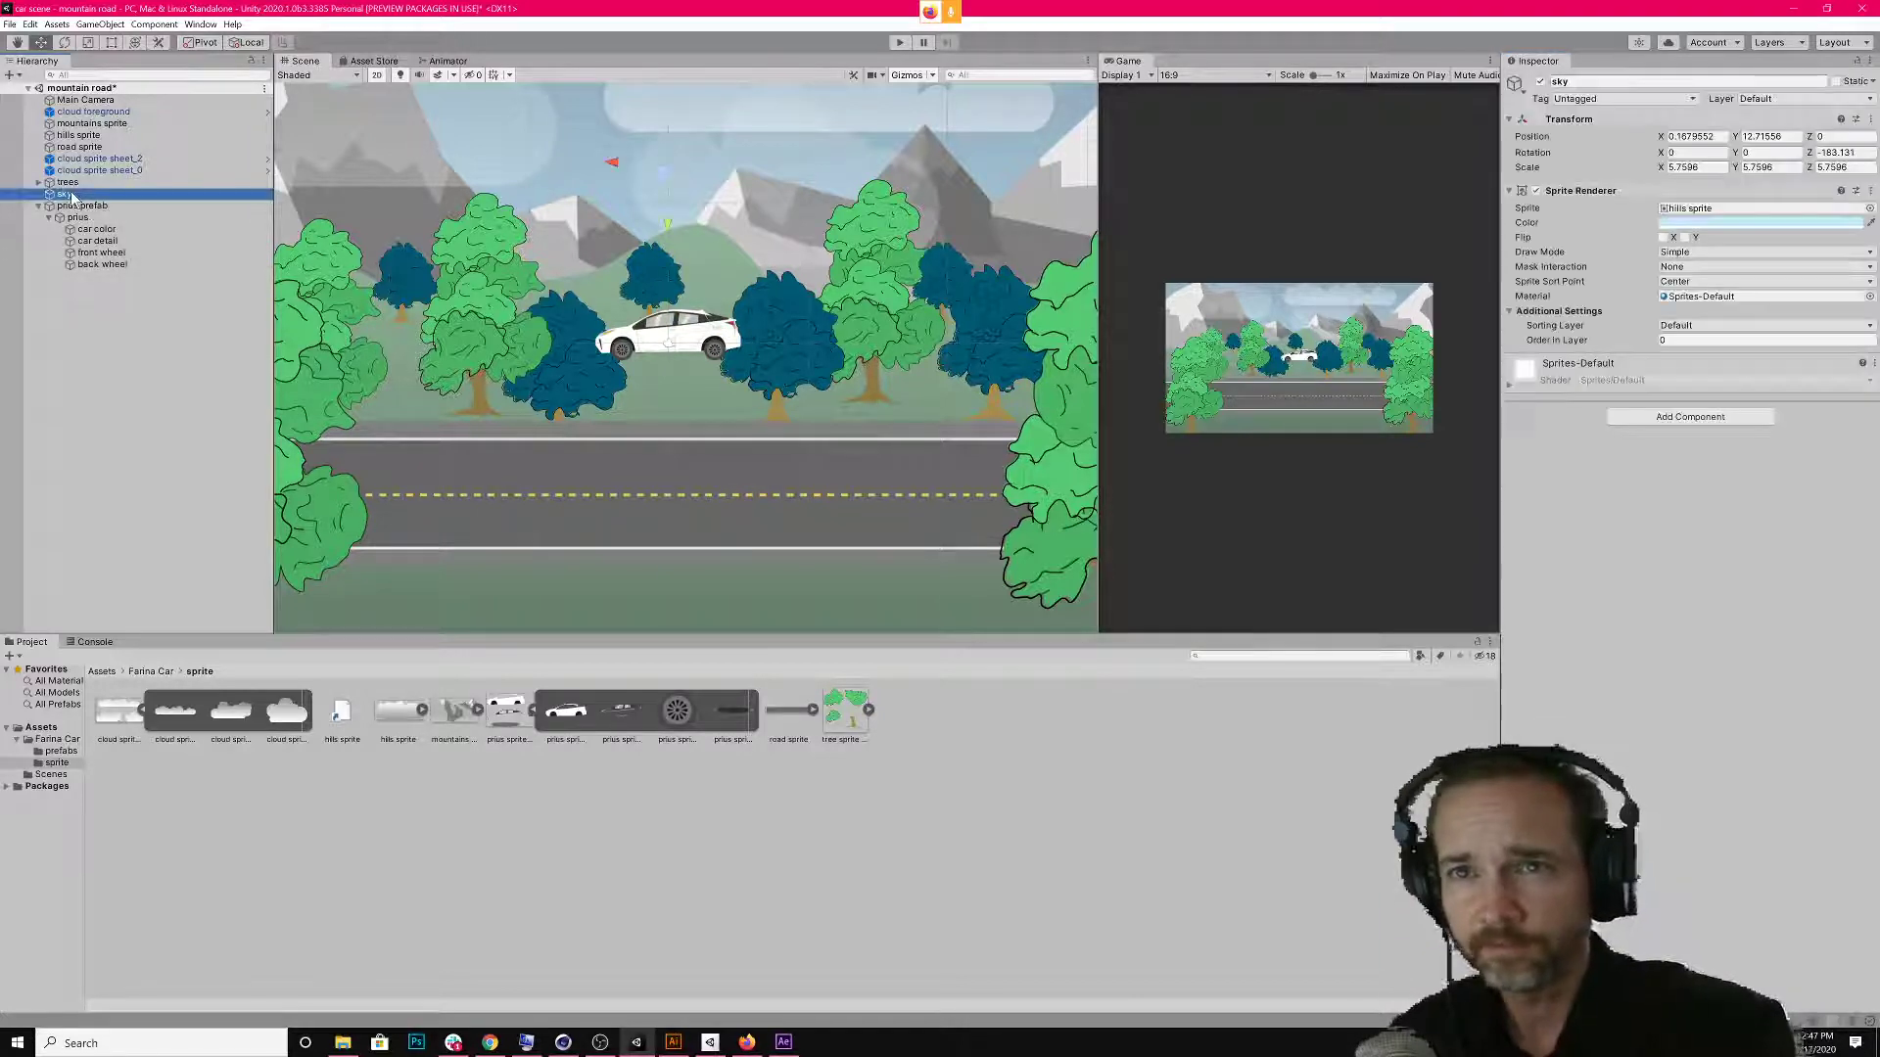
shift+click(71, 114)
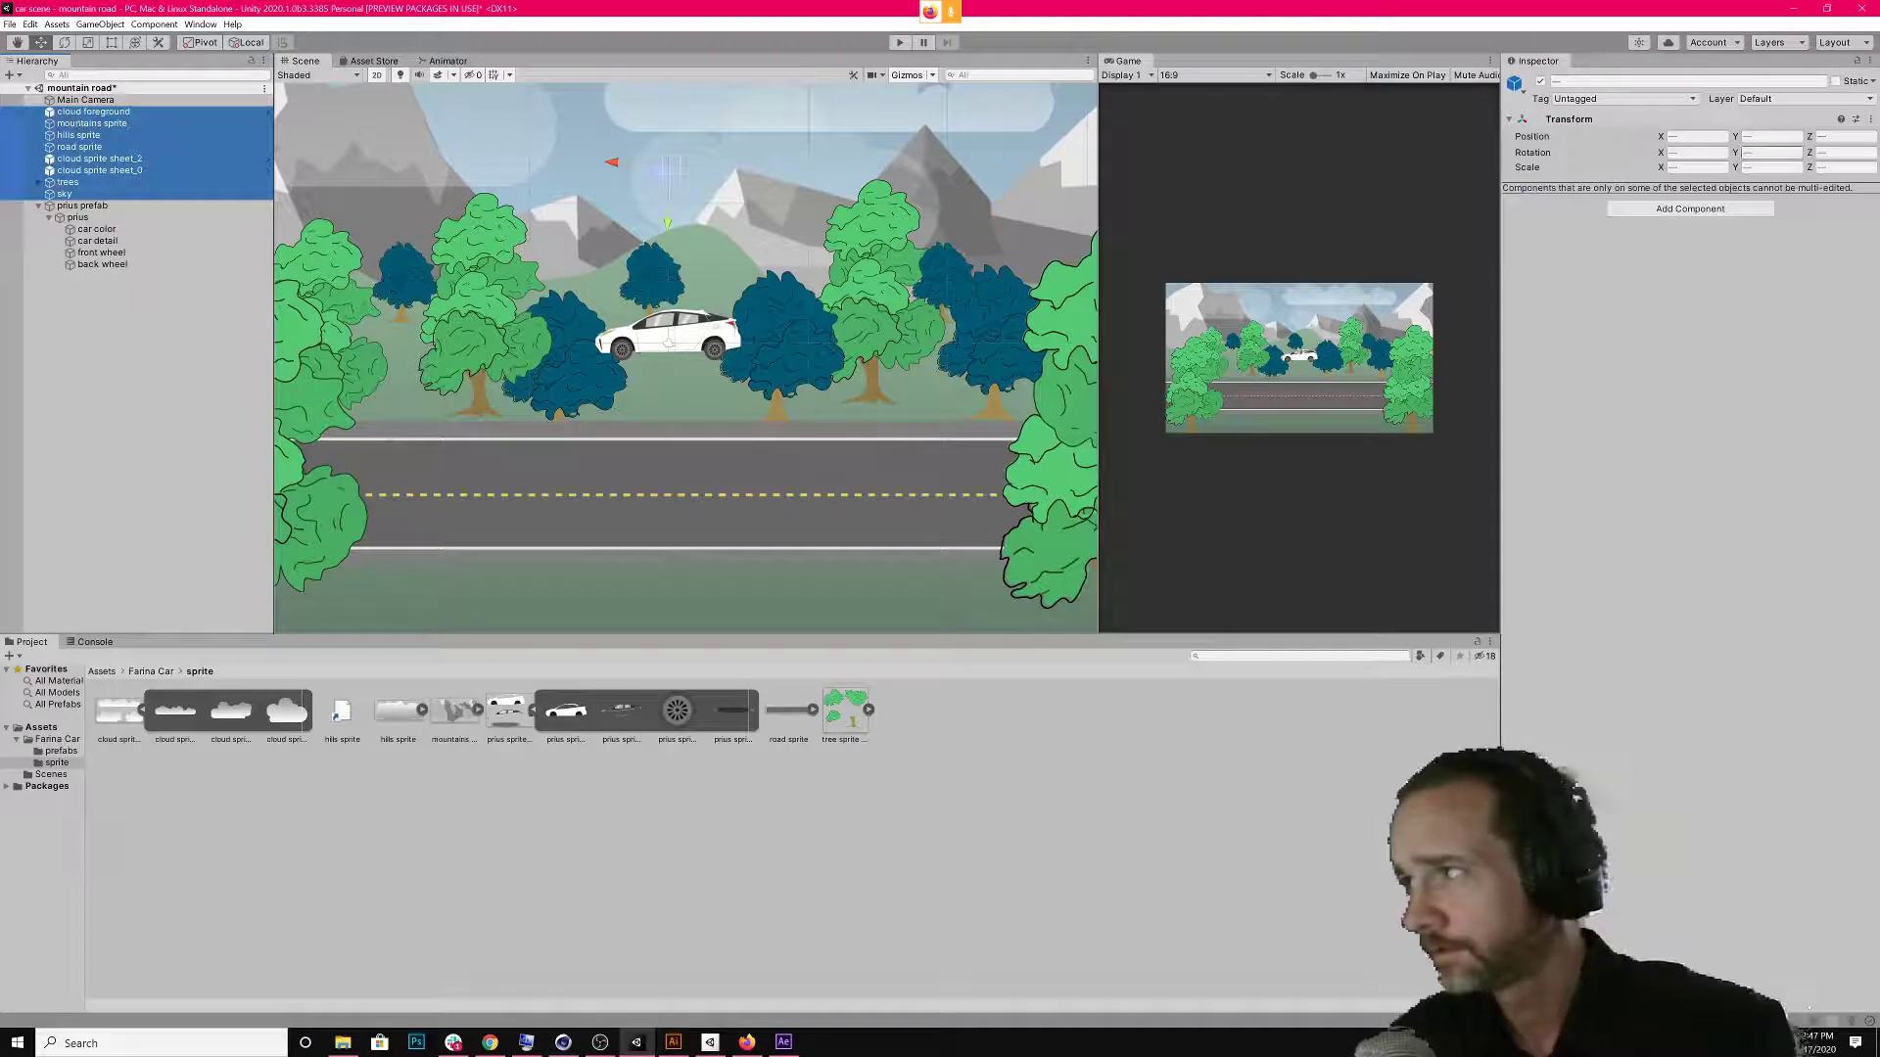
click(1830, 137)
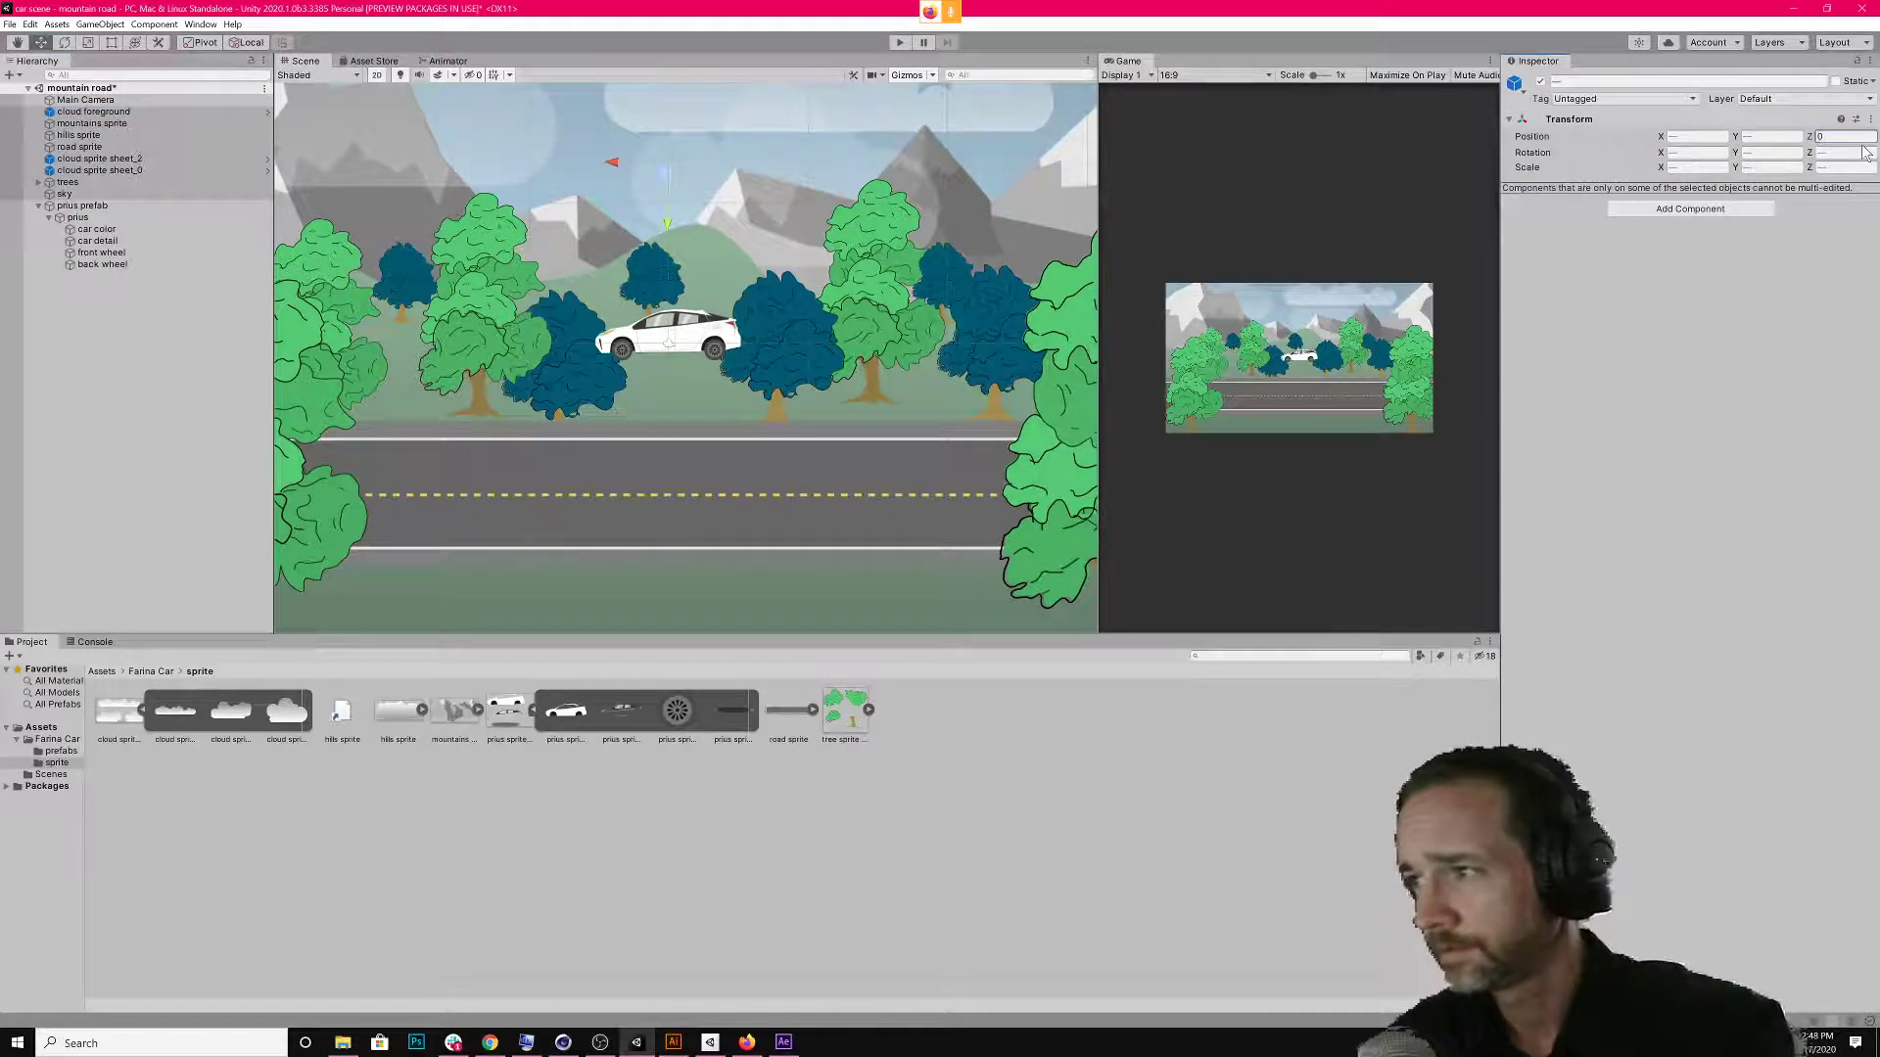
click(102, 329)
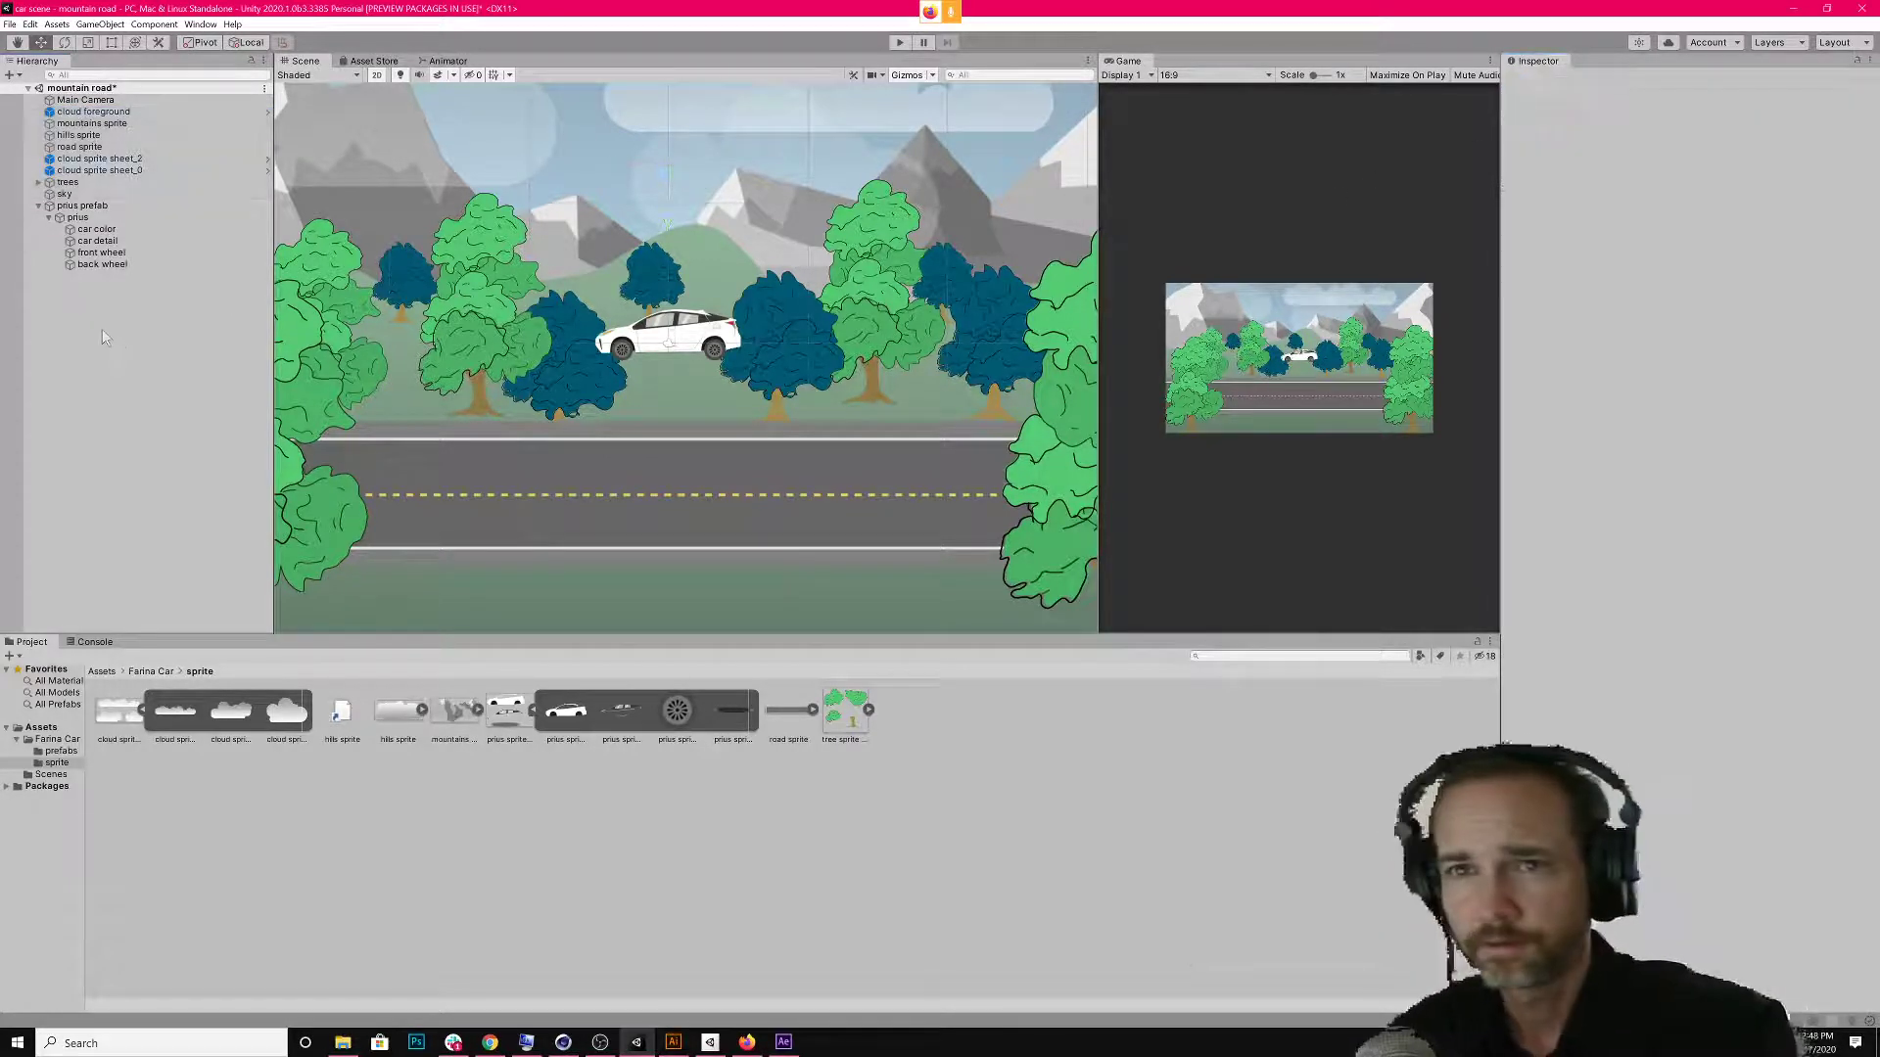
Check the transform values of the car parts, the prius object and the prius prefab parent.
click(97, 241)
click(98, 264)
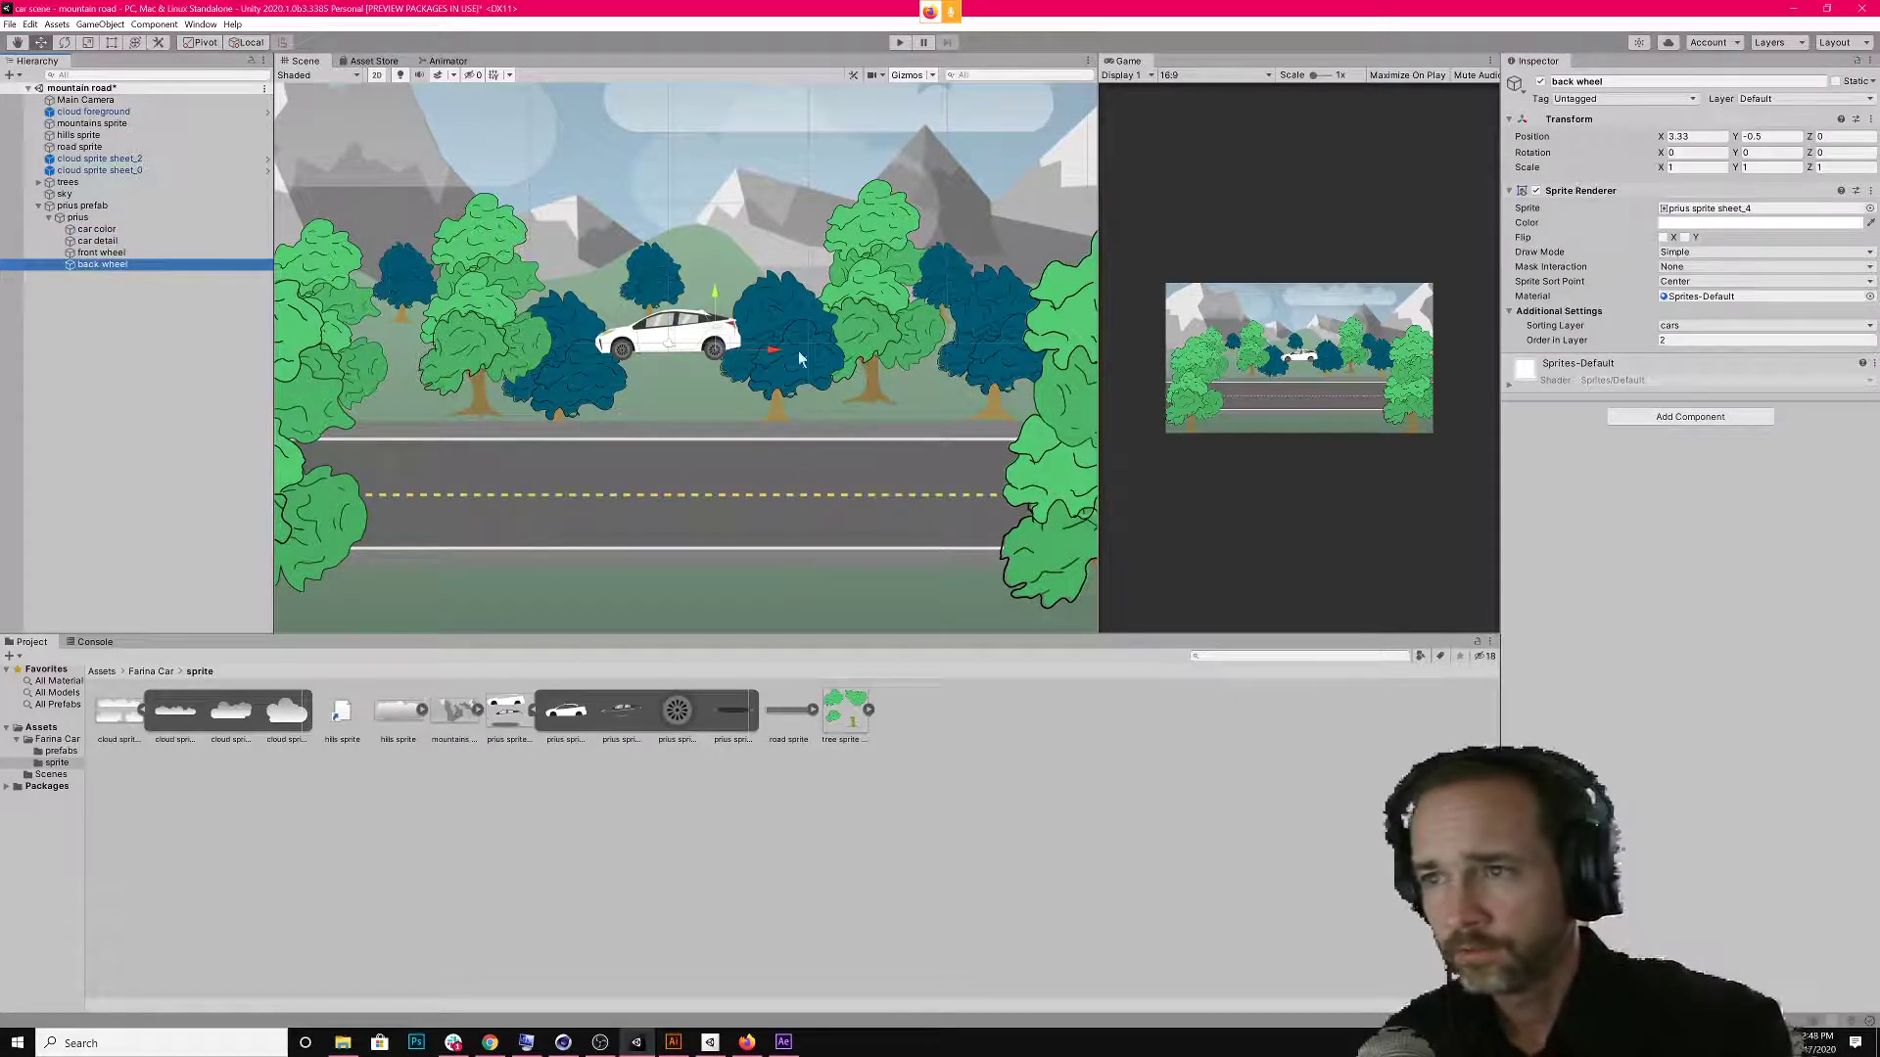
key(Up)
key(Up)
key(Up)
key(Up)
key(Up)
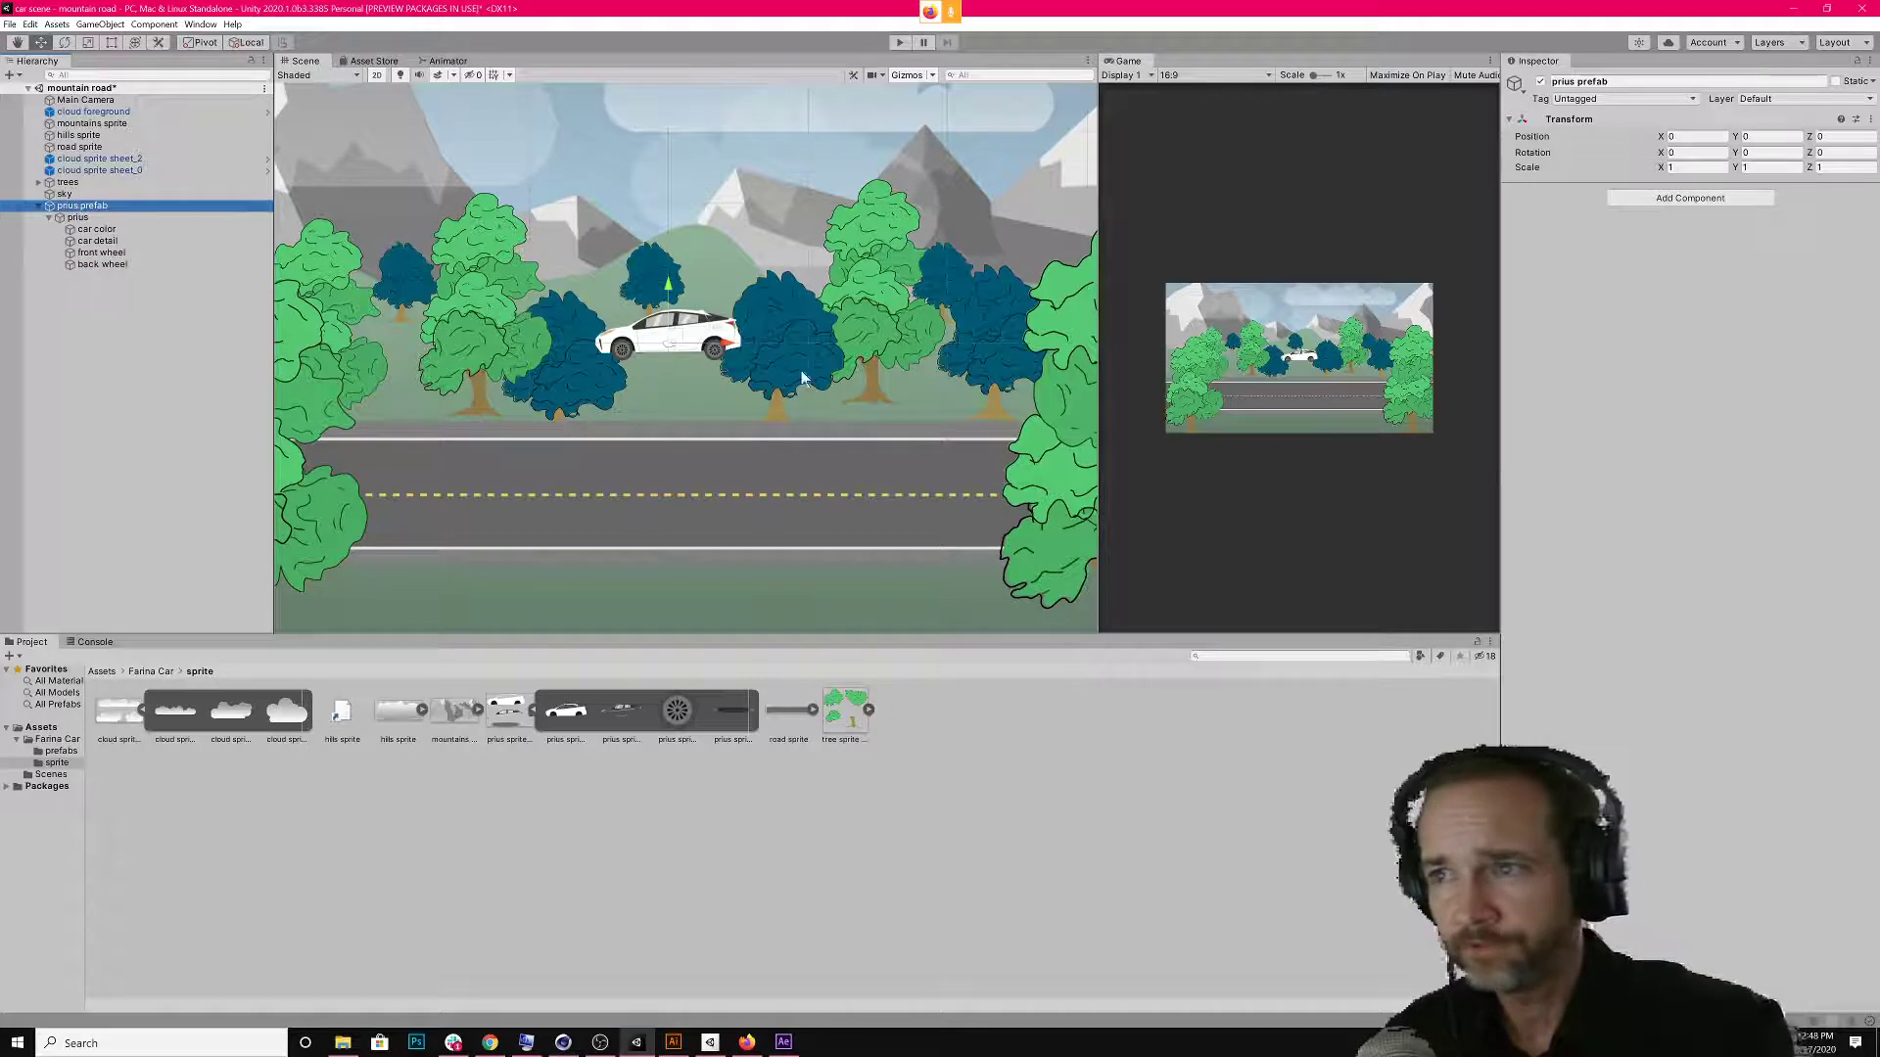
Open the project's prefabs folder and inspect the front wheel and back wheel objects' settings.
click(60, 751)
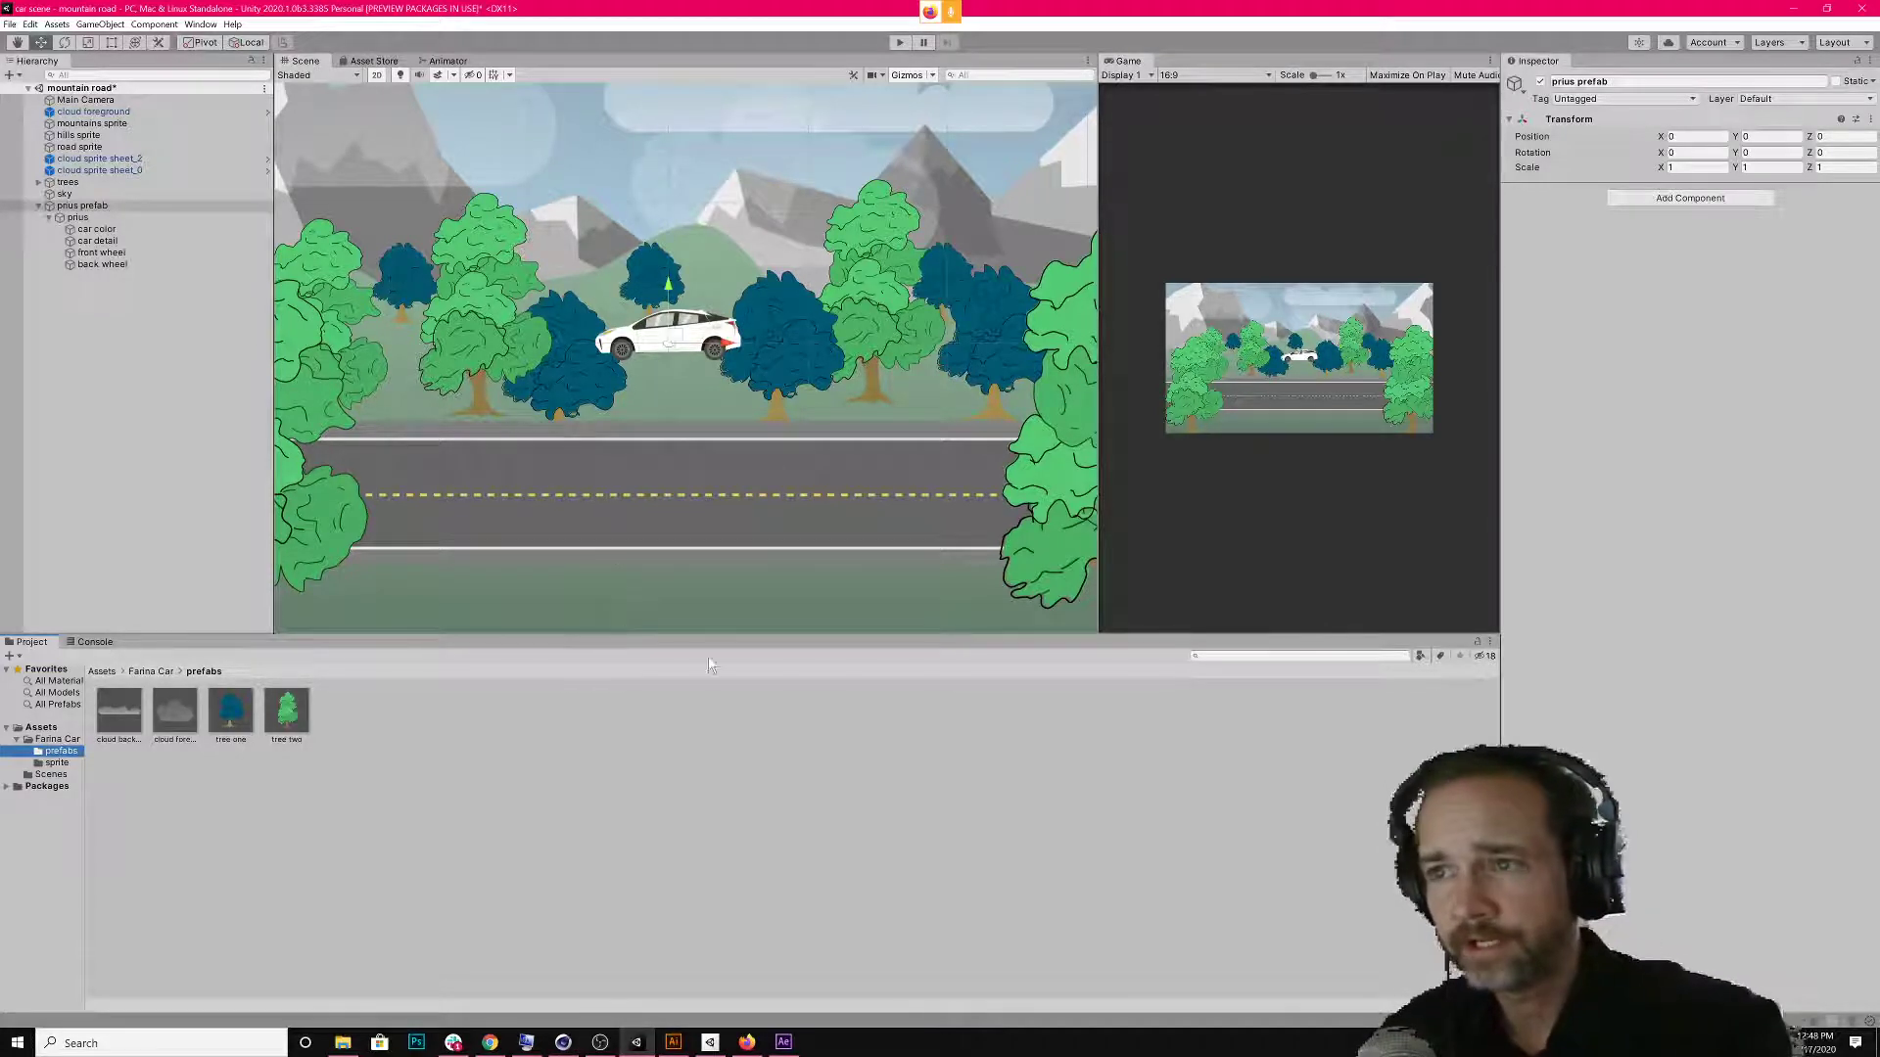
click(100, 252)
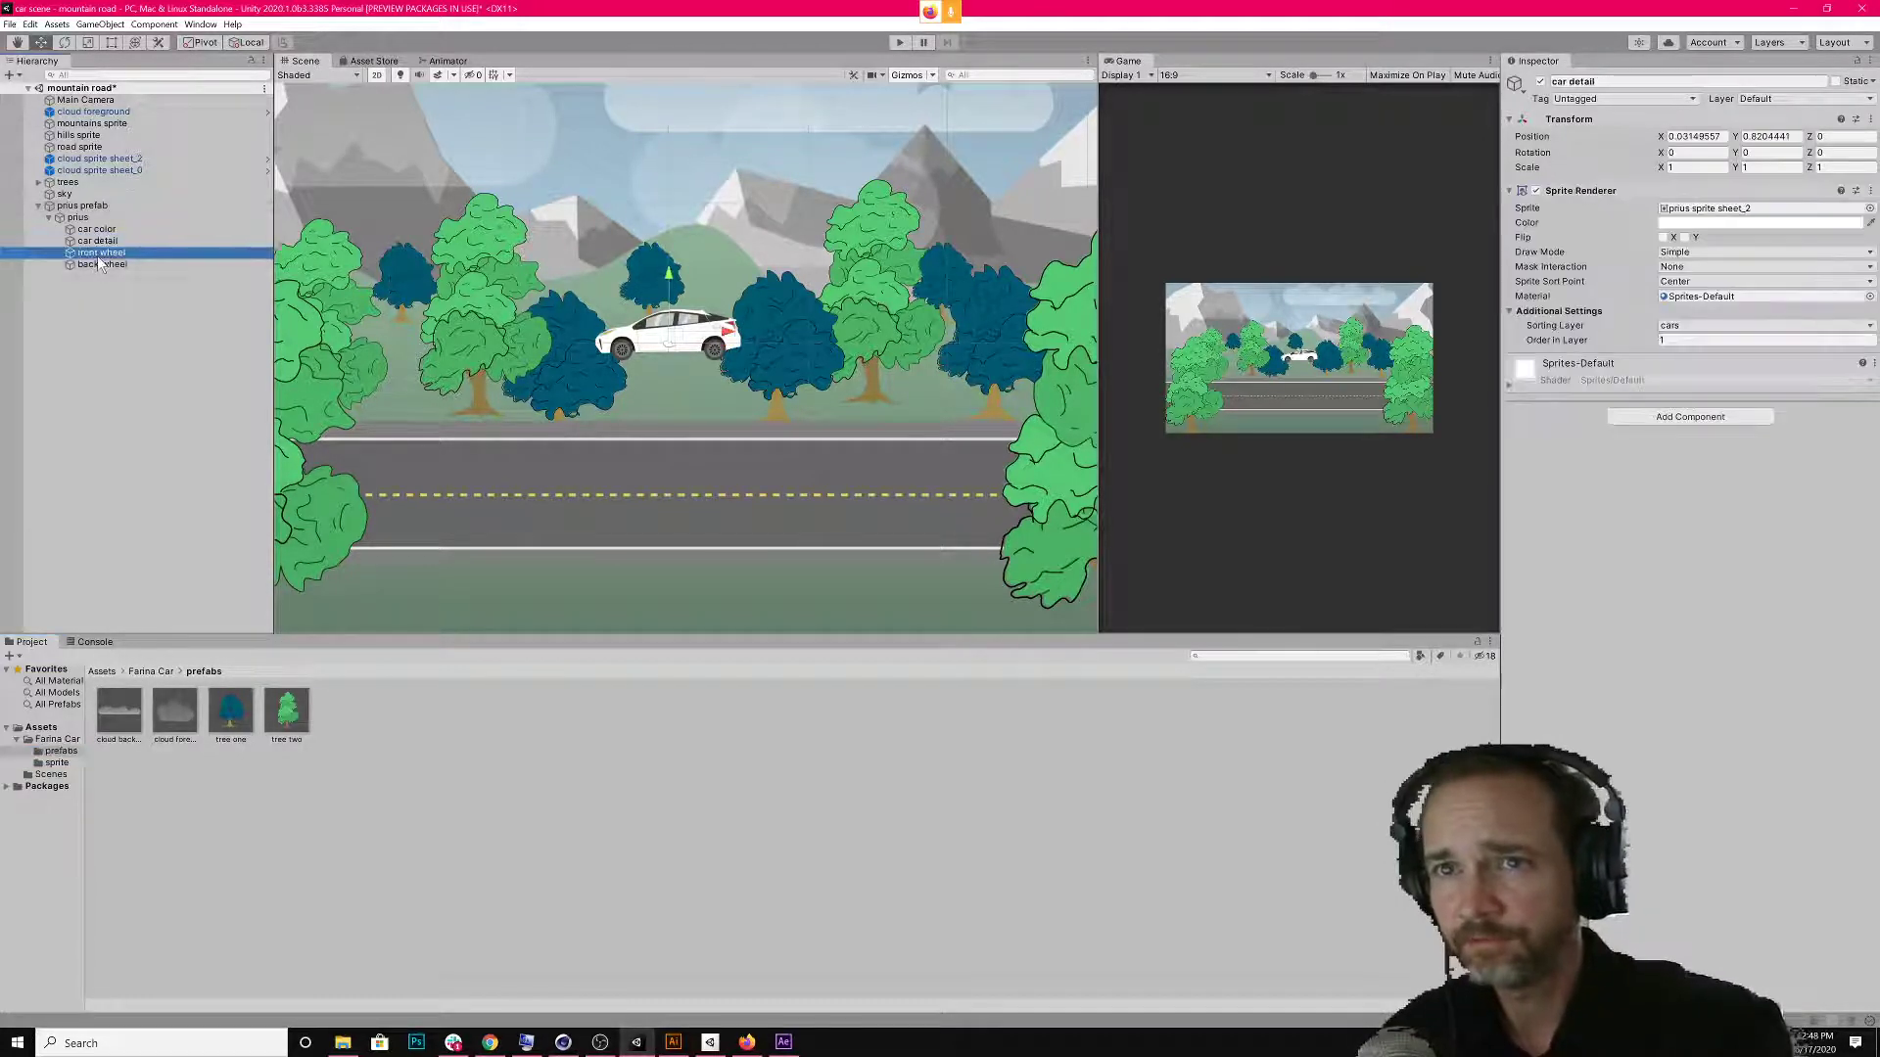
click(99, 265)
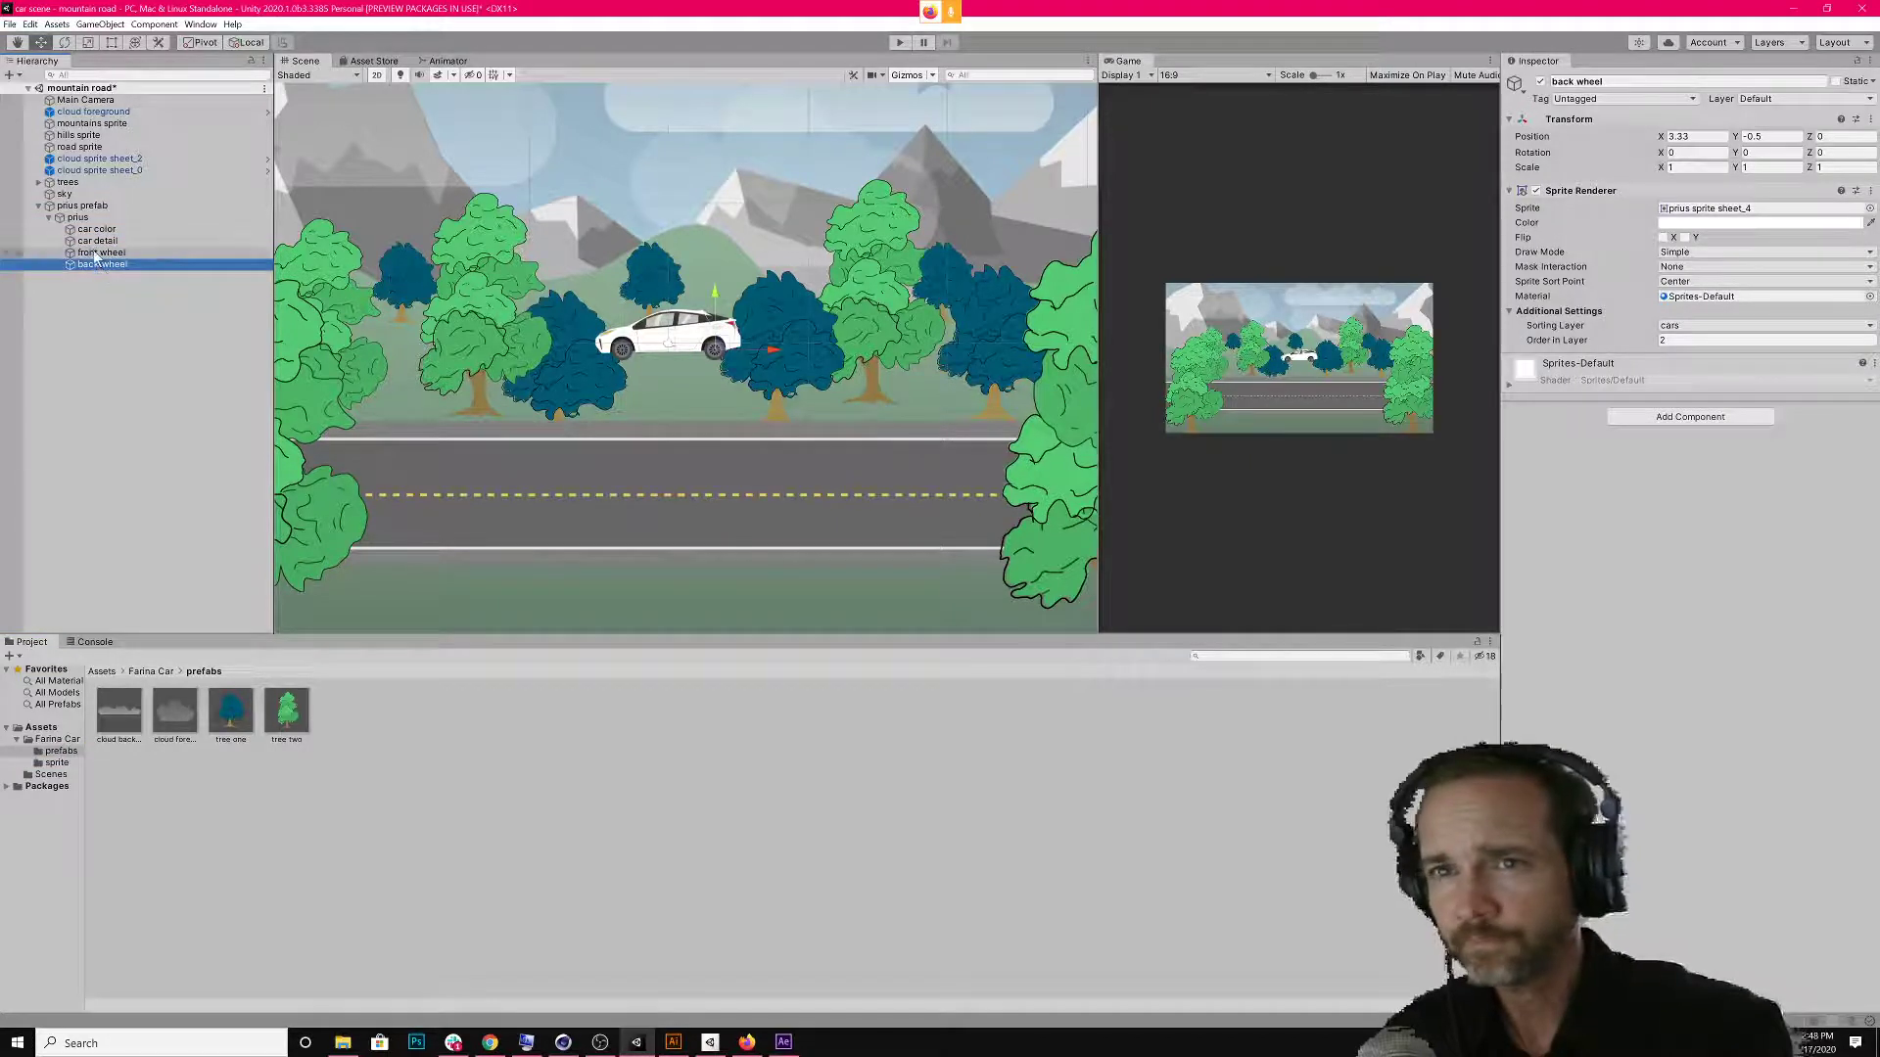
click(96, 254)
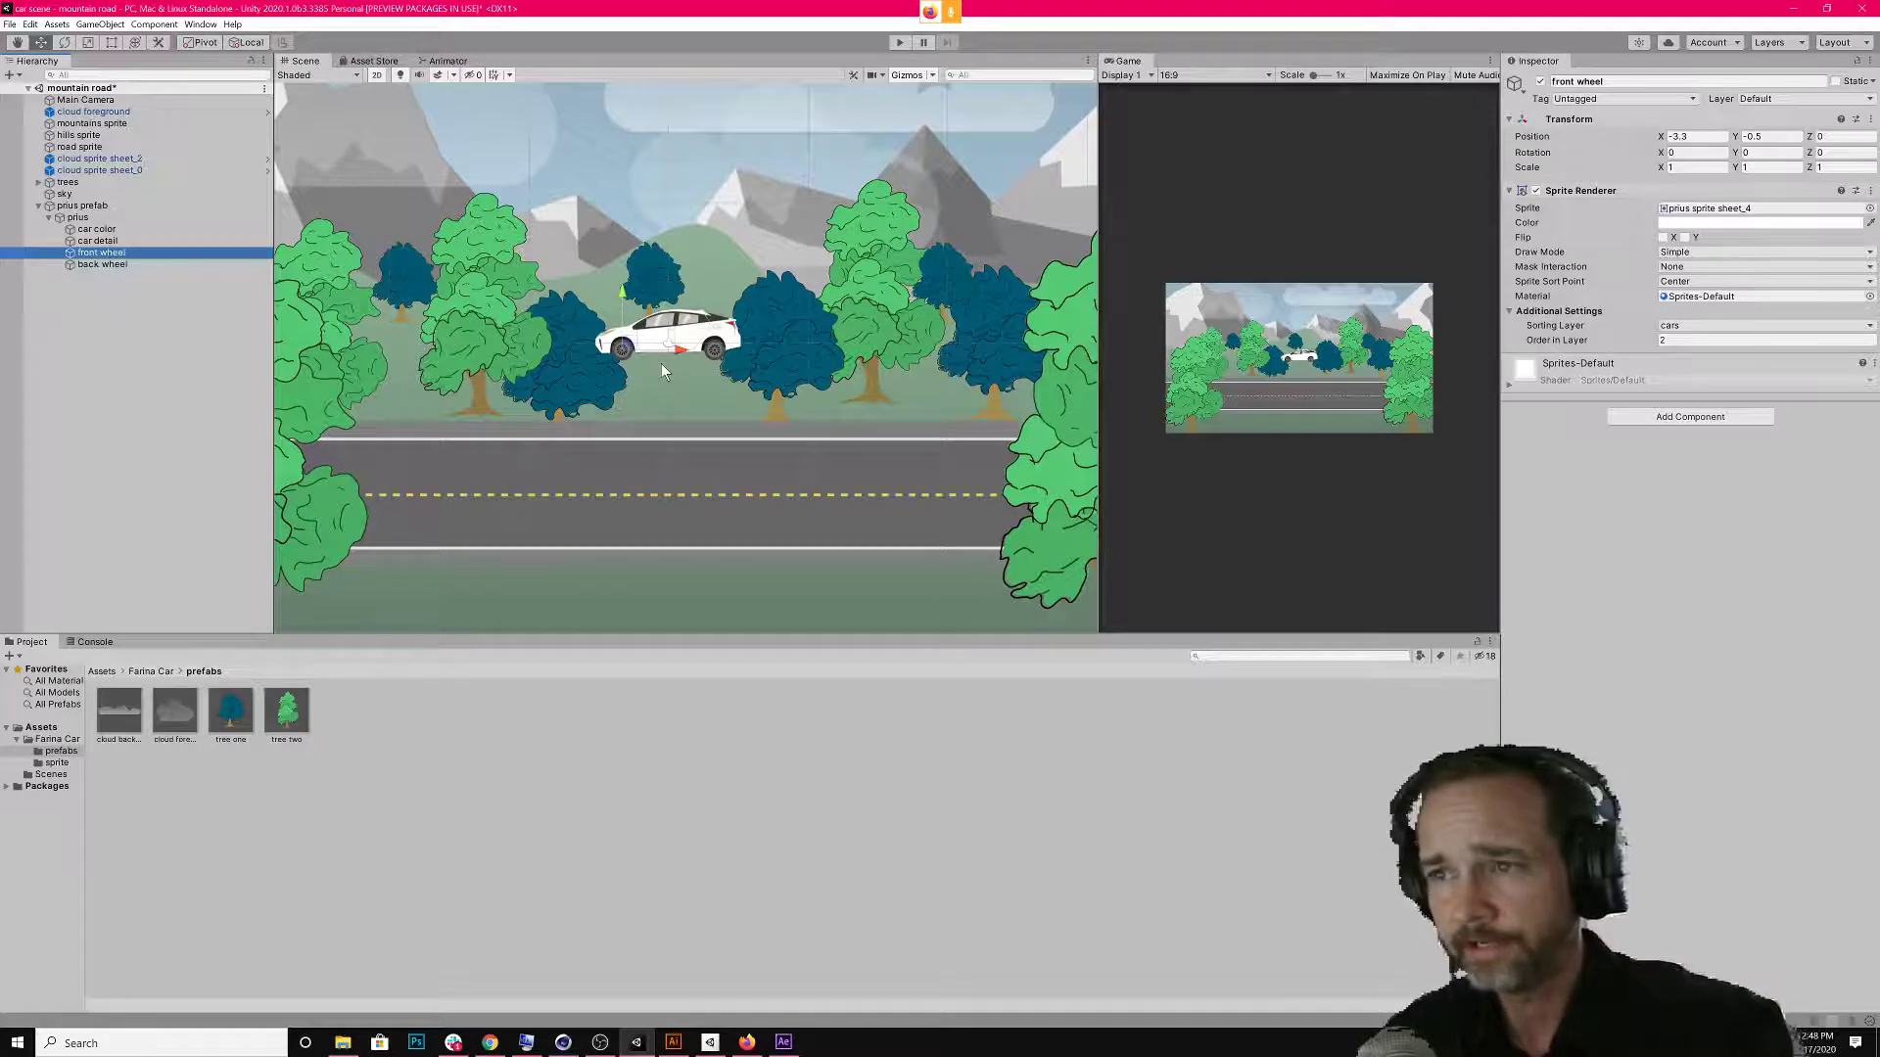
click(135, 265)
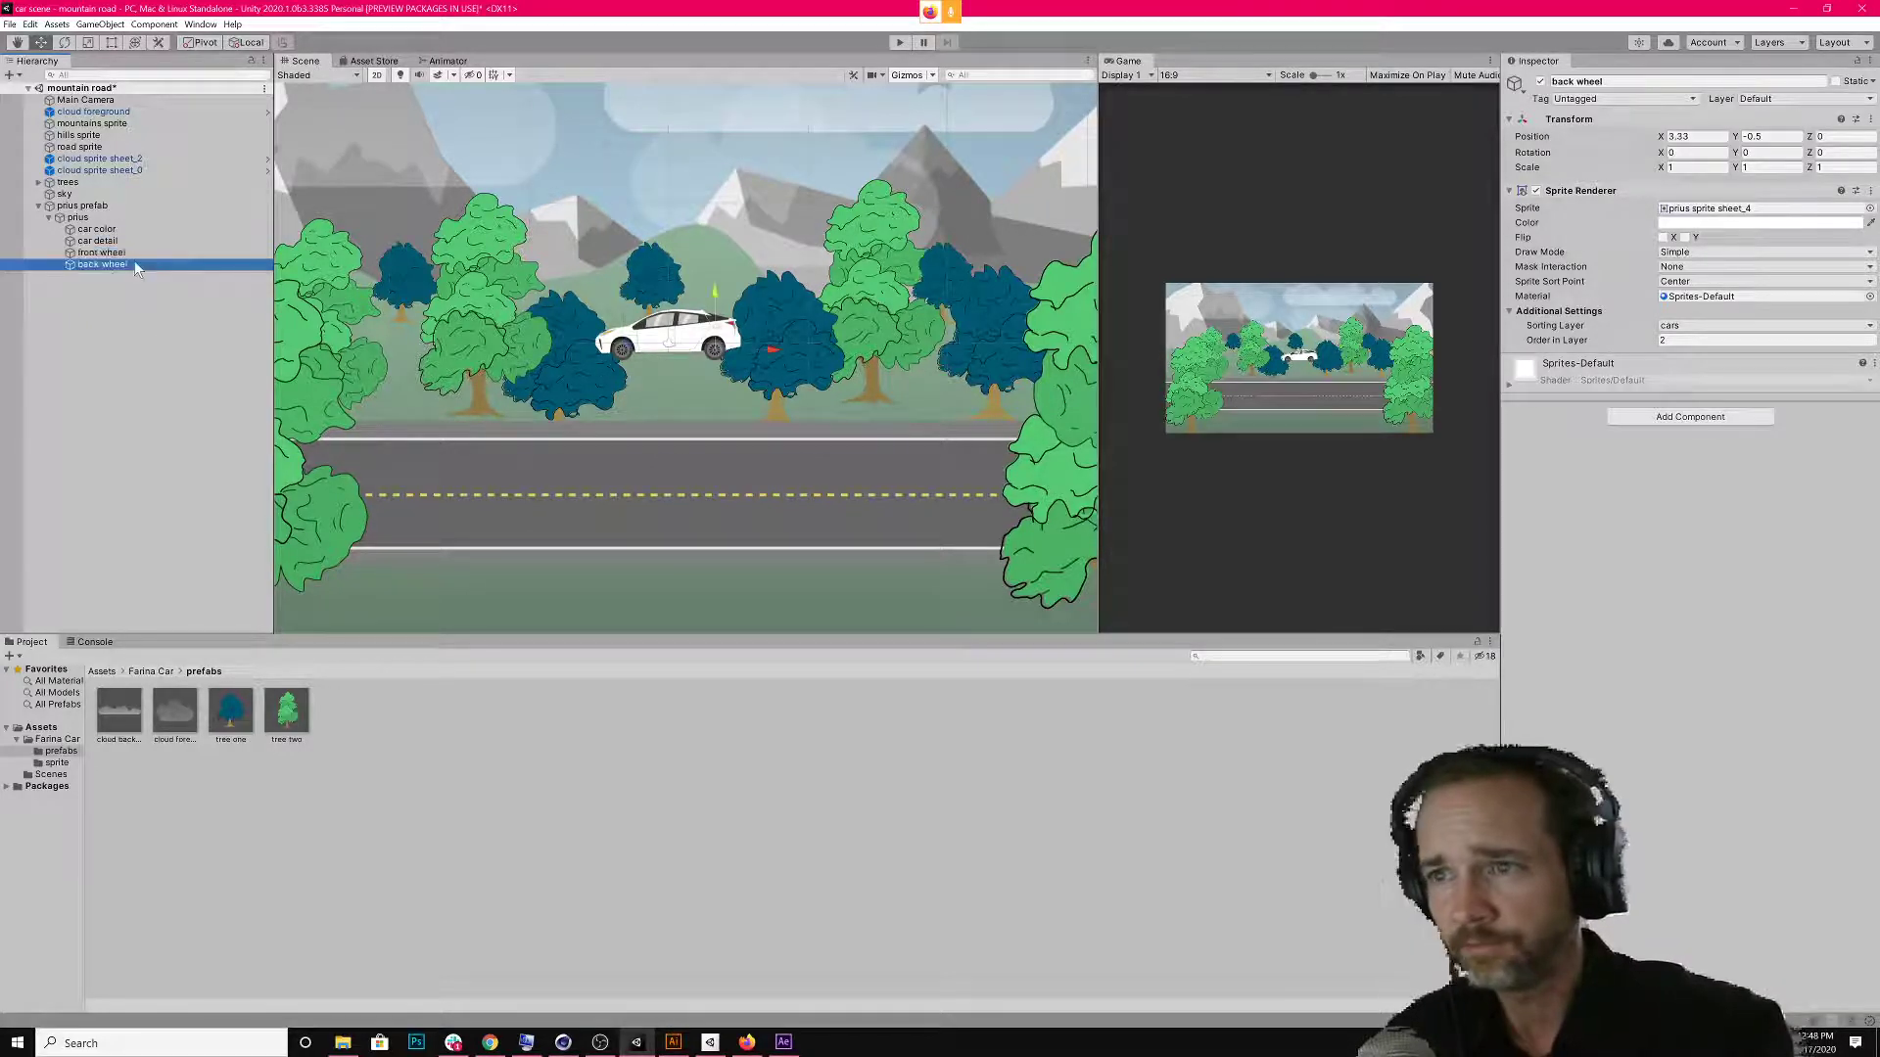
click(107, 241)
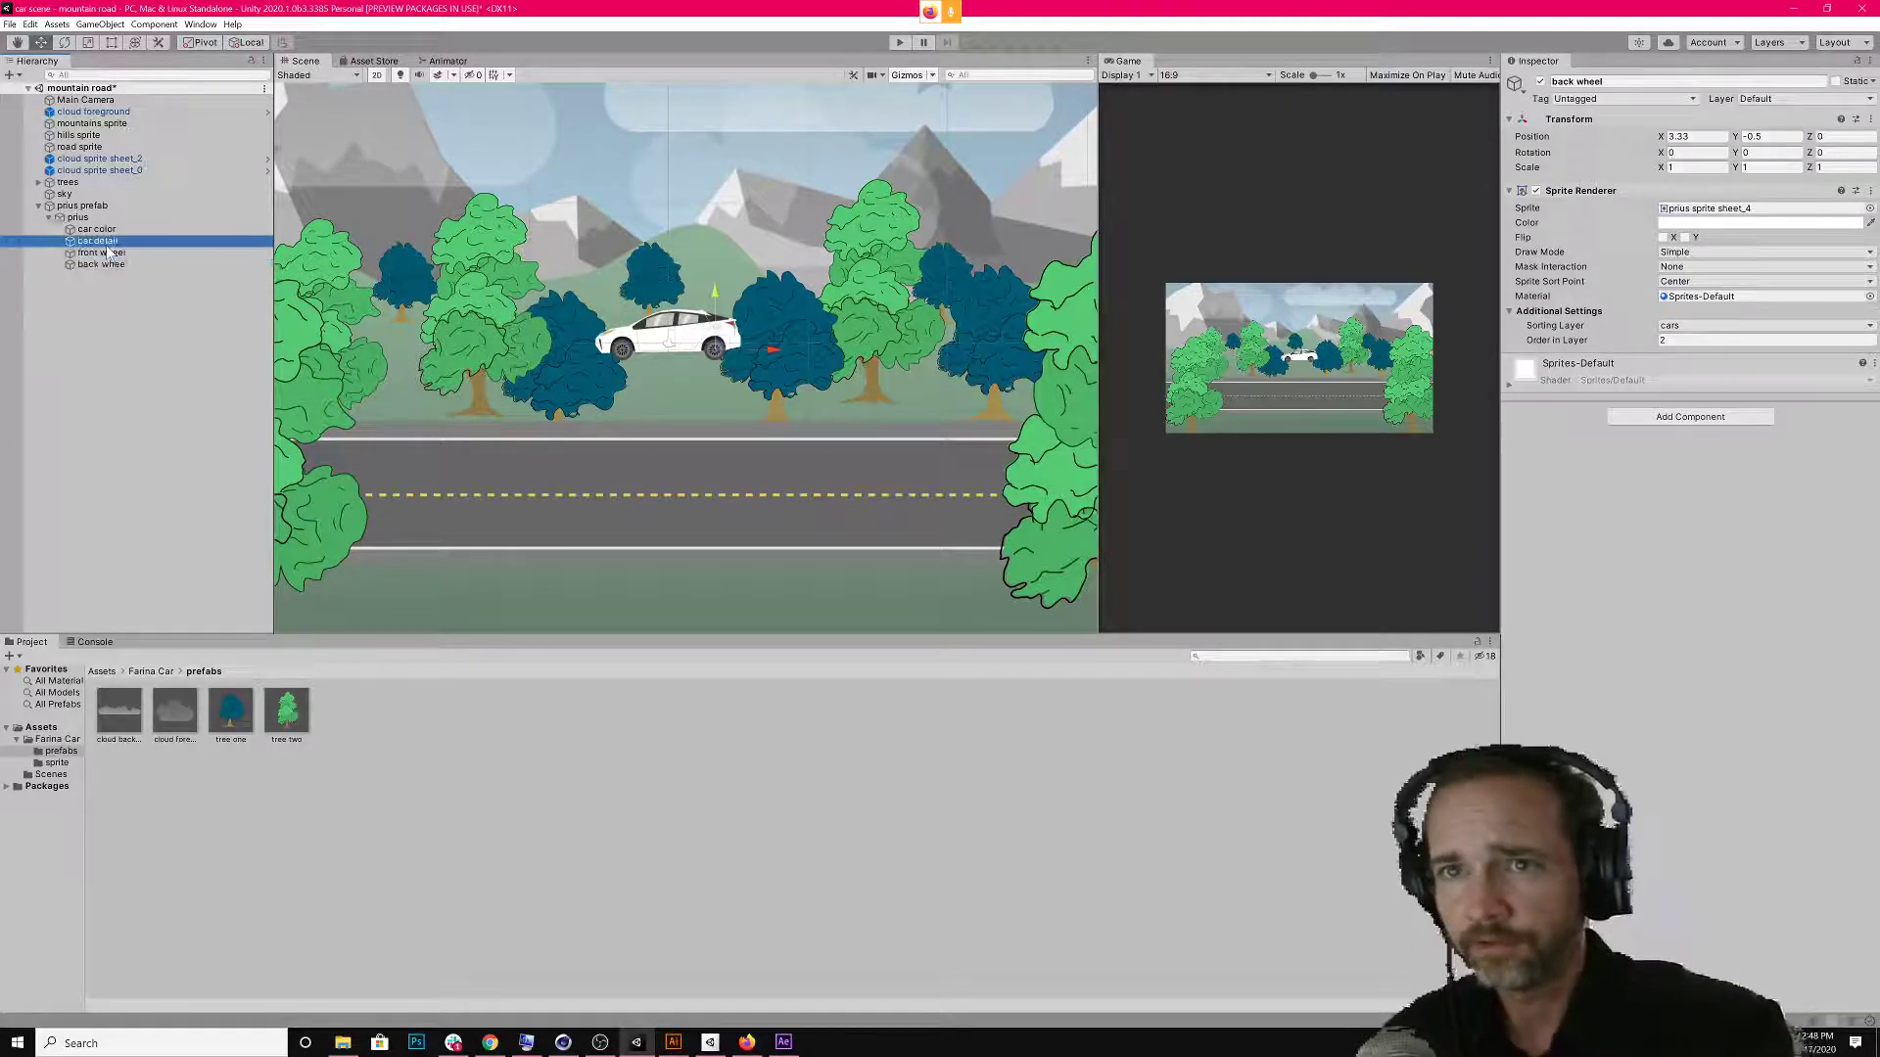
click(111, 253)
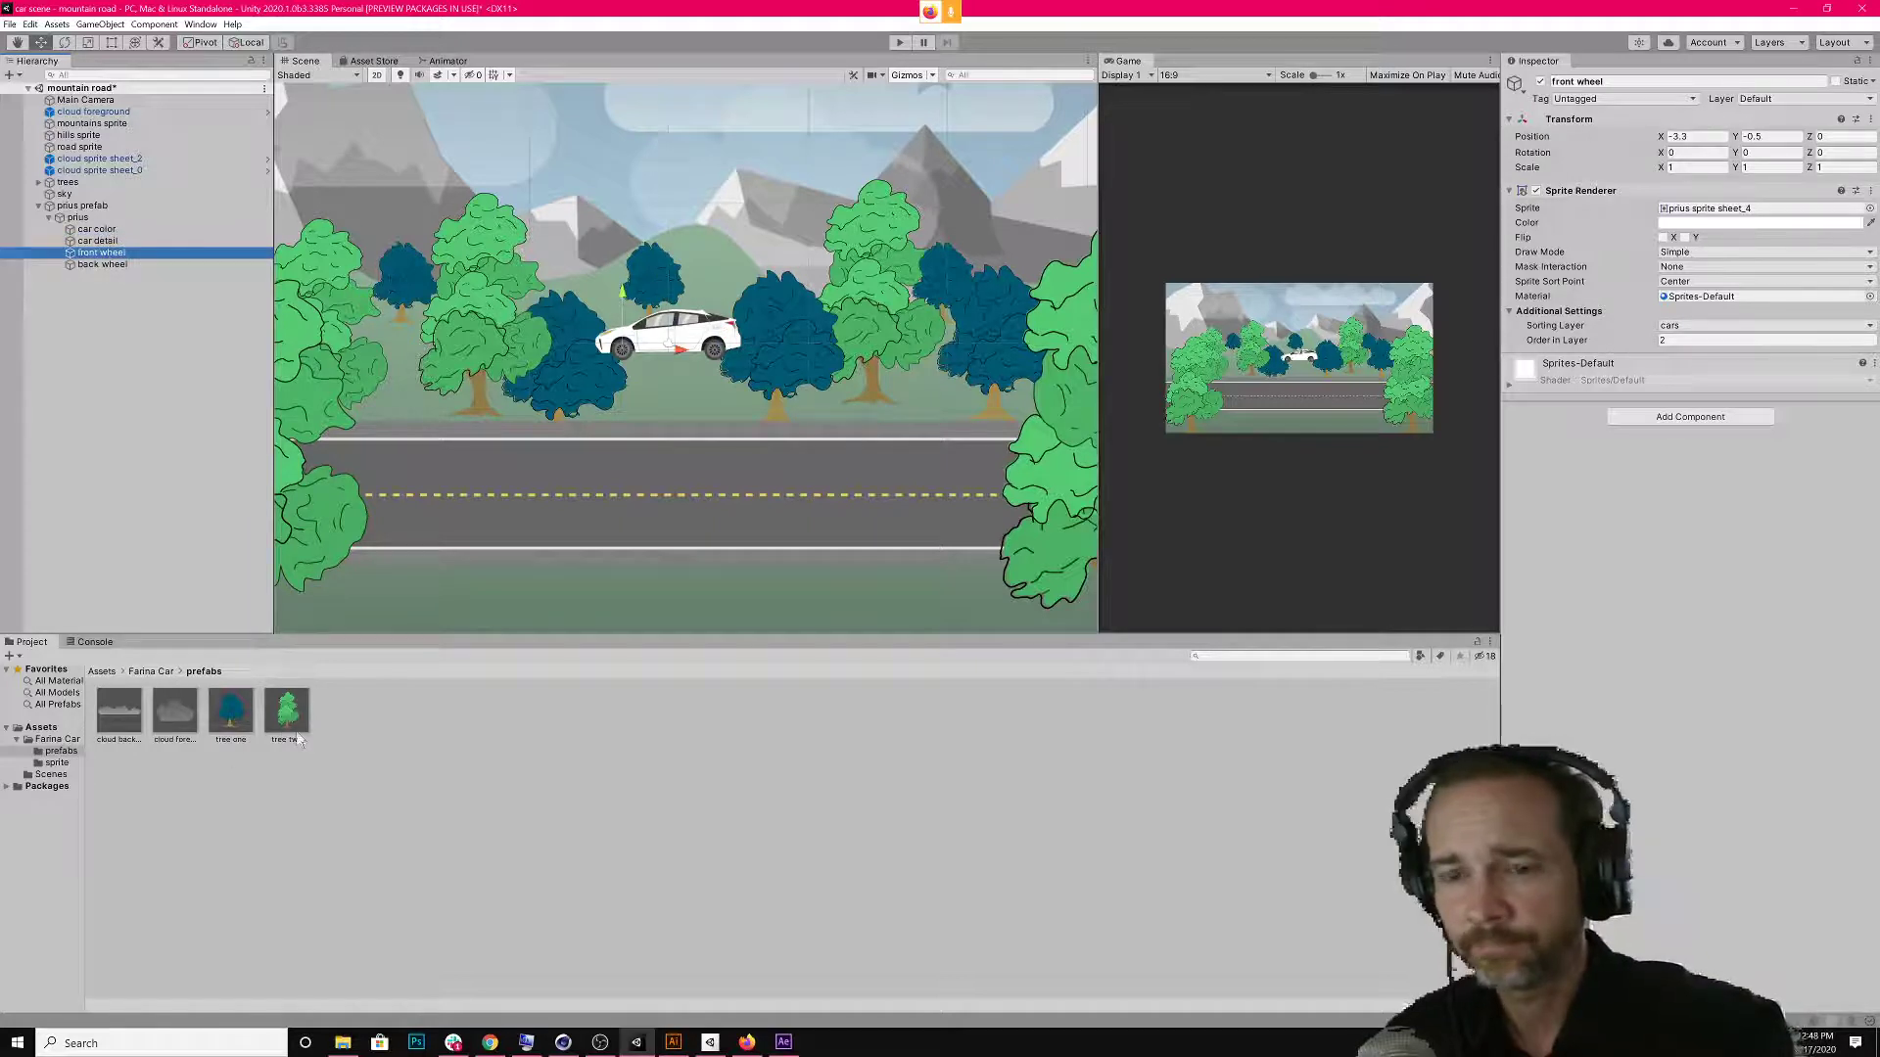
Open the Farina Car folder, then open the Animation window and dock it beside the Console.
click(56, 739)
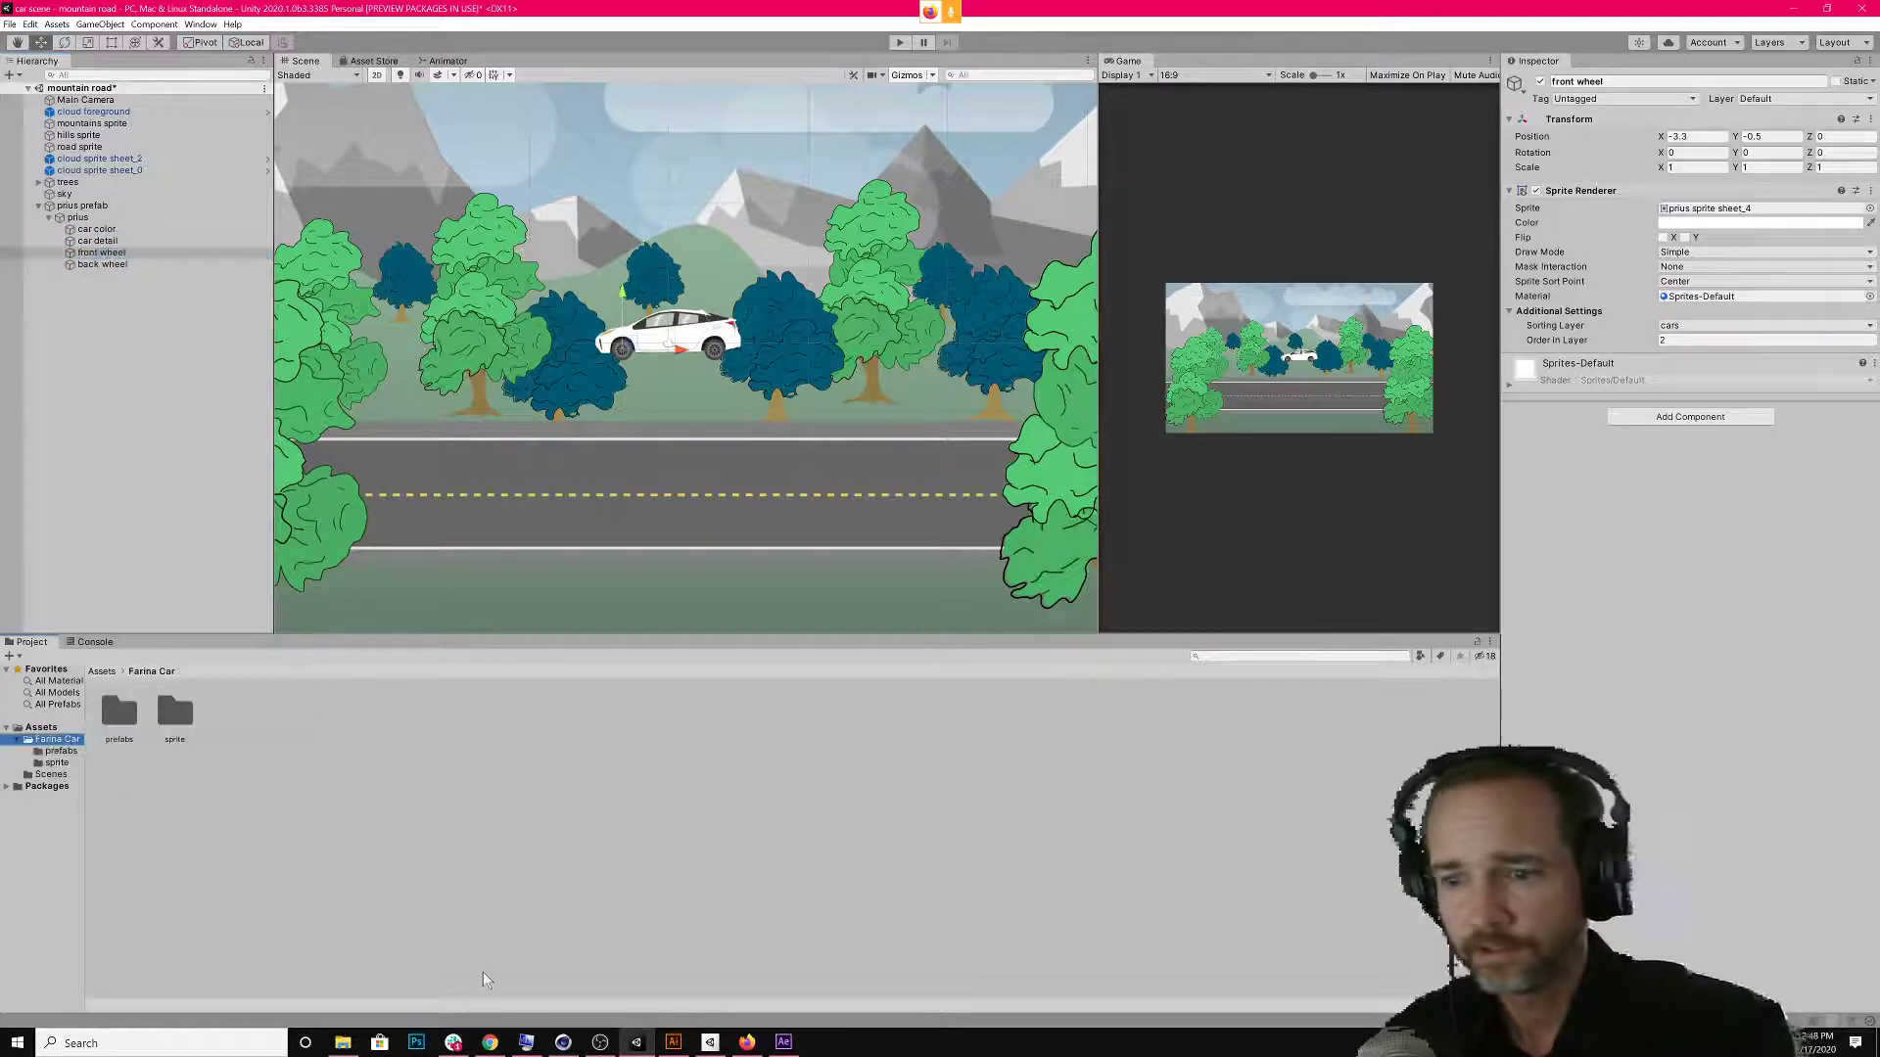
click(154, 24)
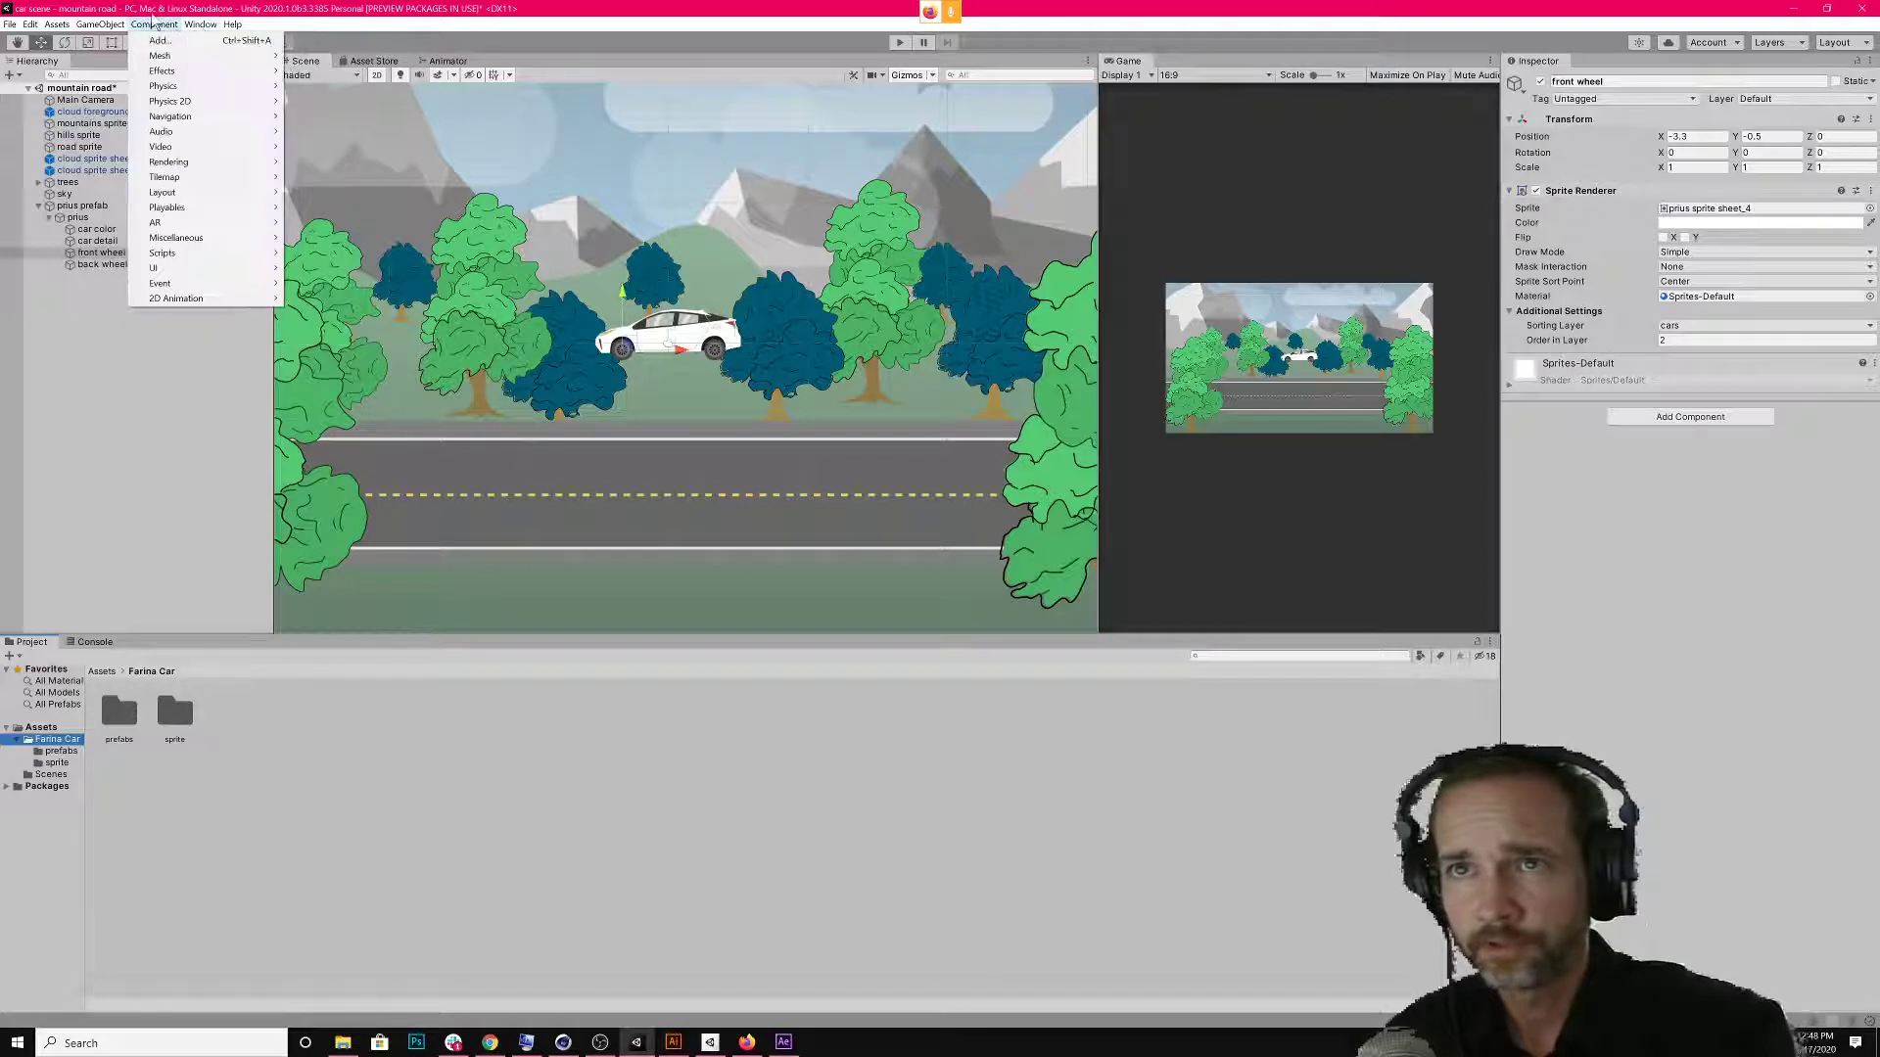
mouse_move(216, 25)
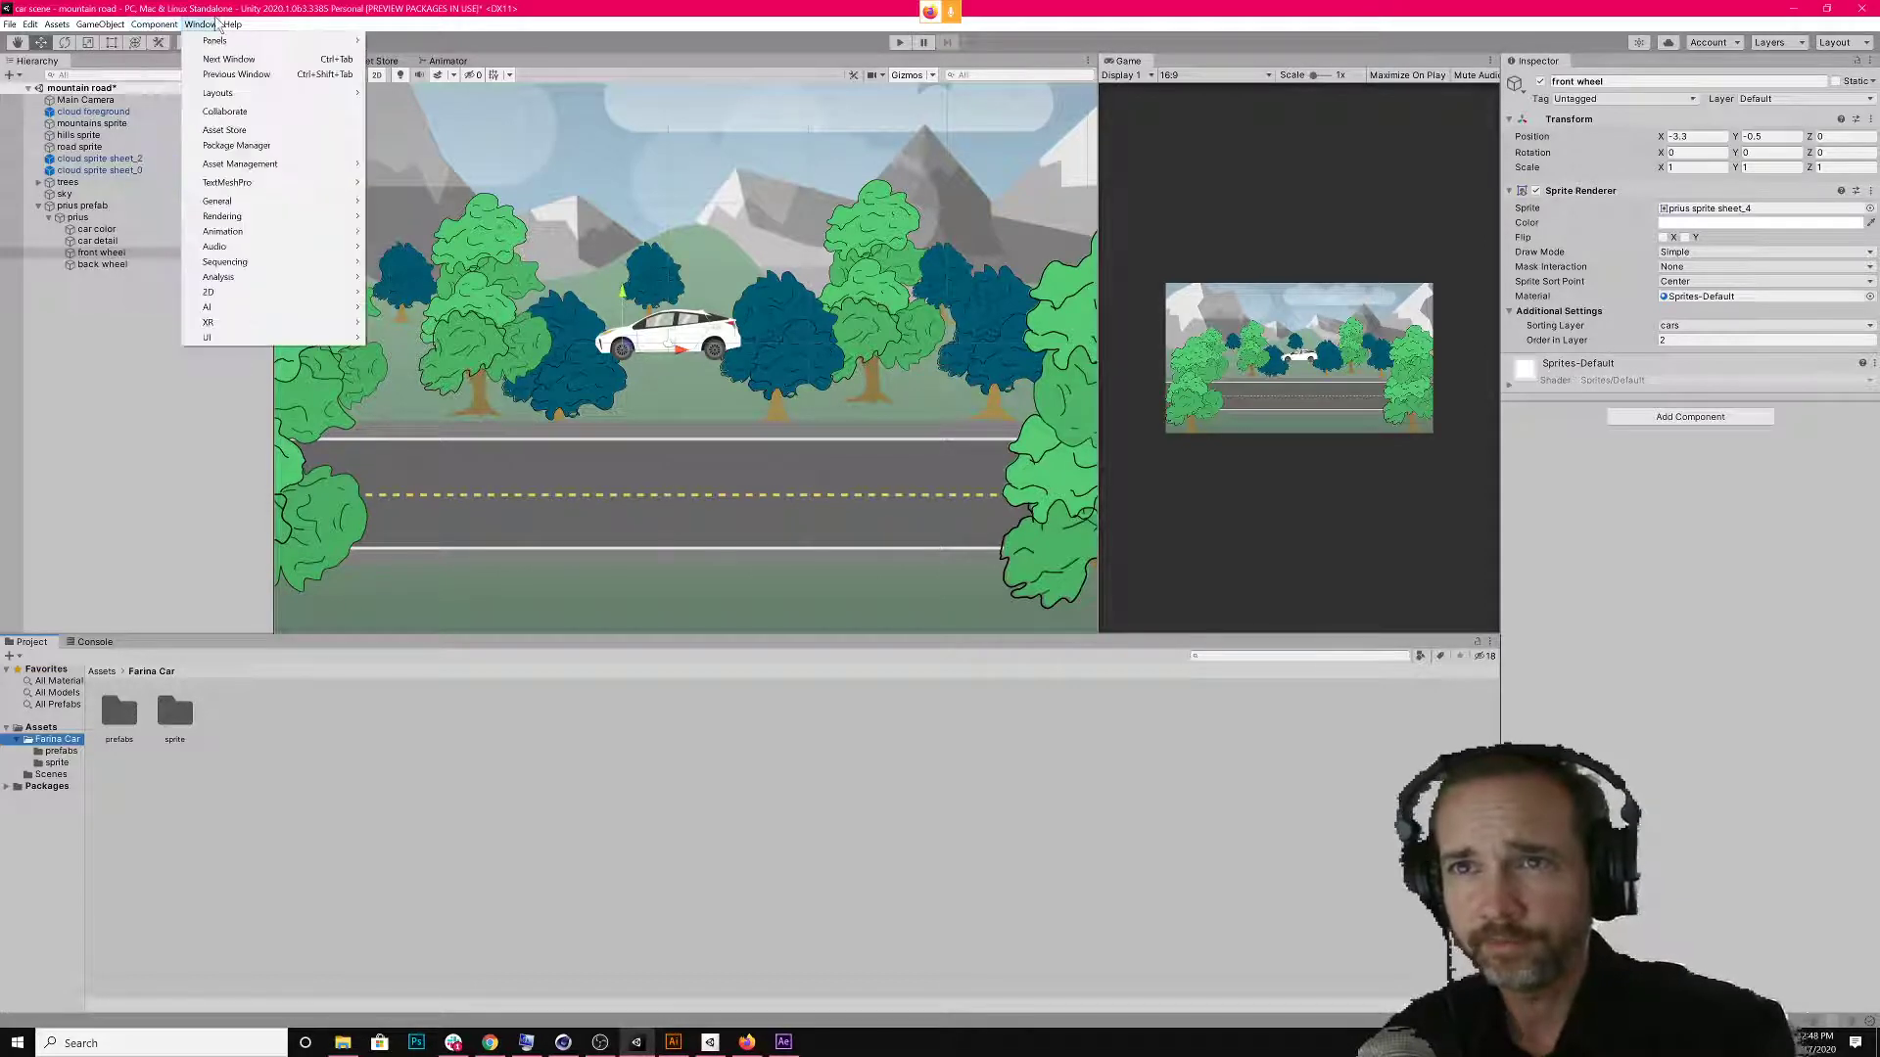
mouse_move(268, 232)
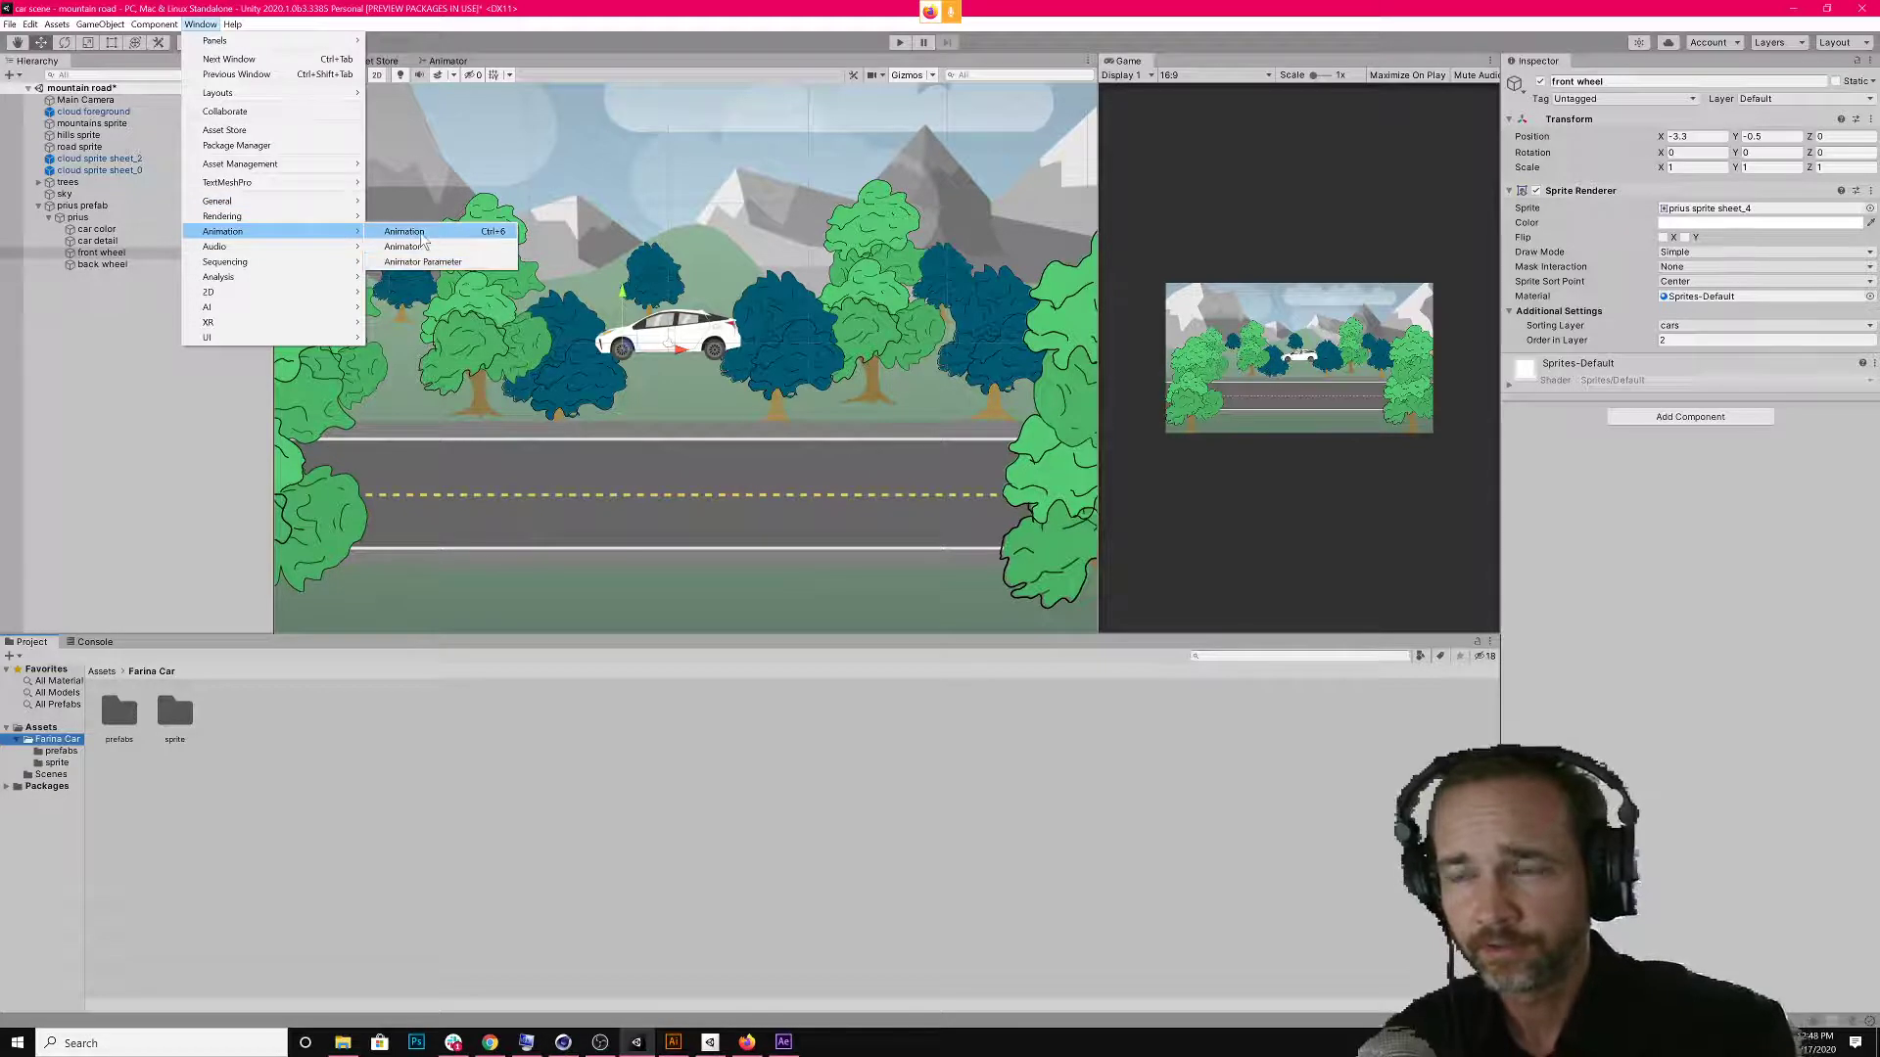
click(404, 232)
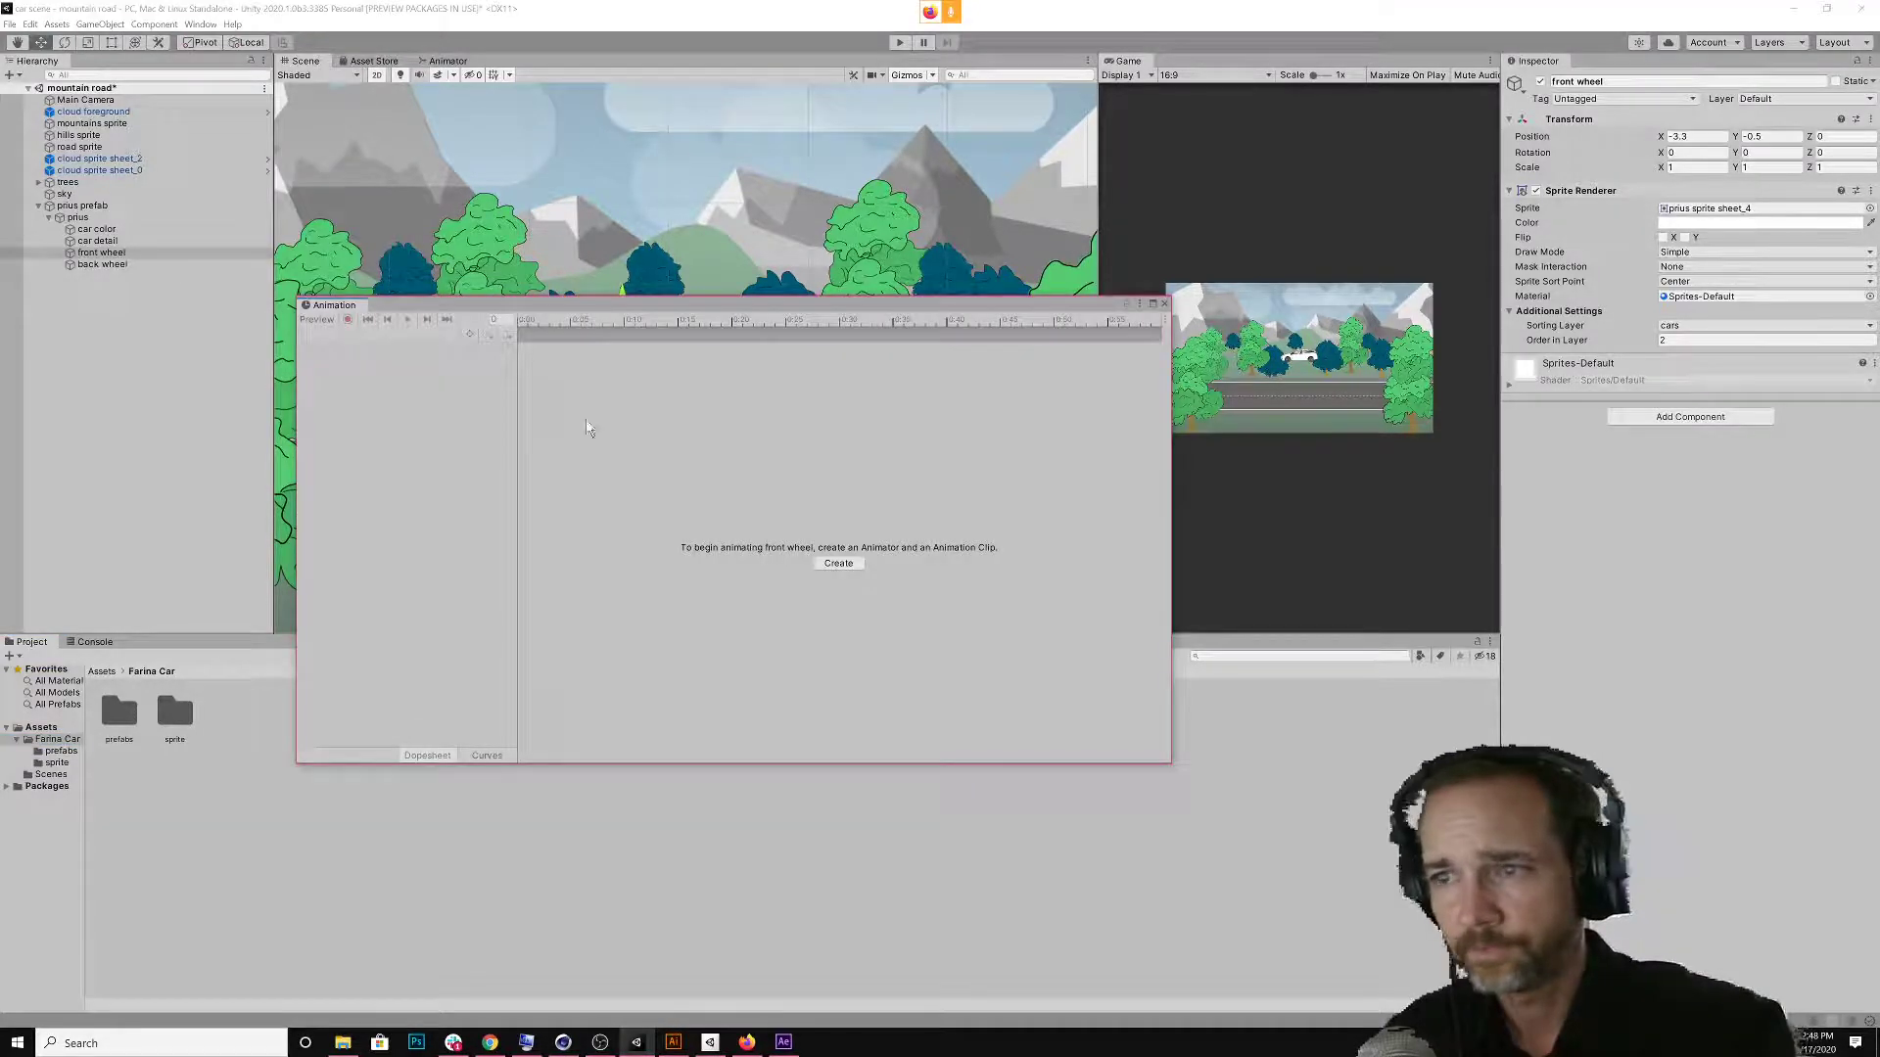
drag(328, 305, 219, 644)
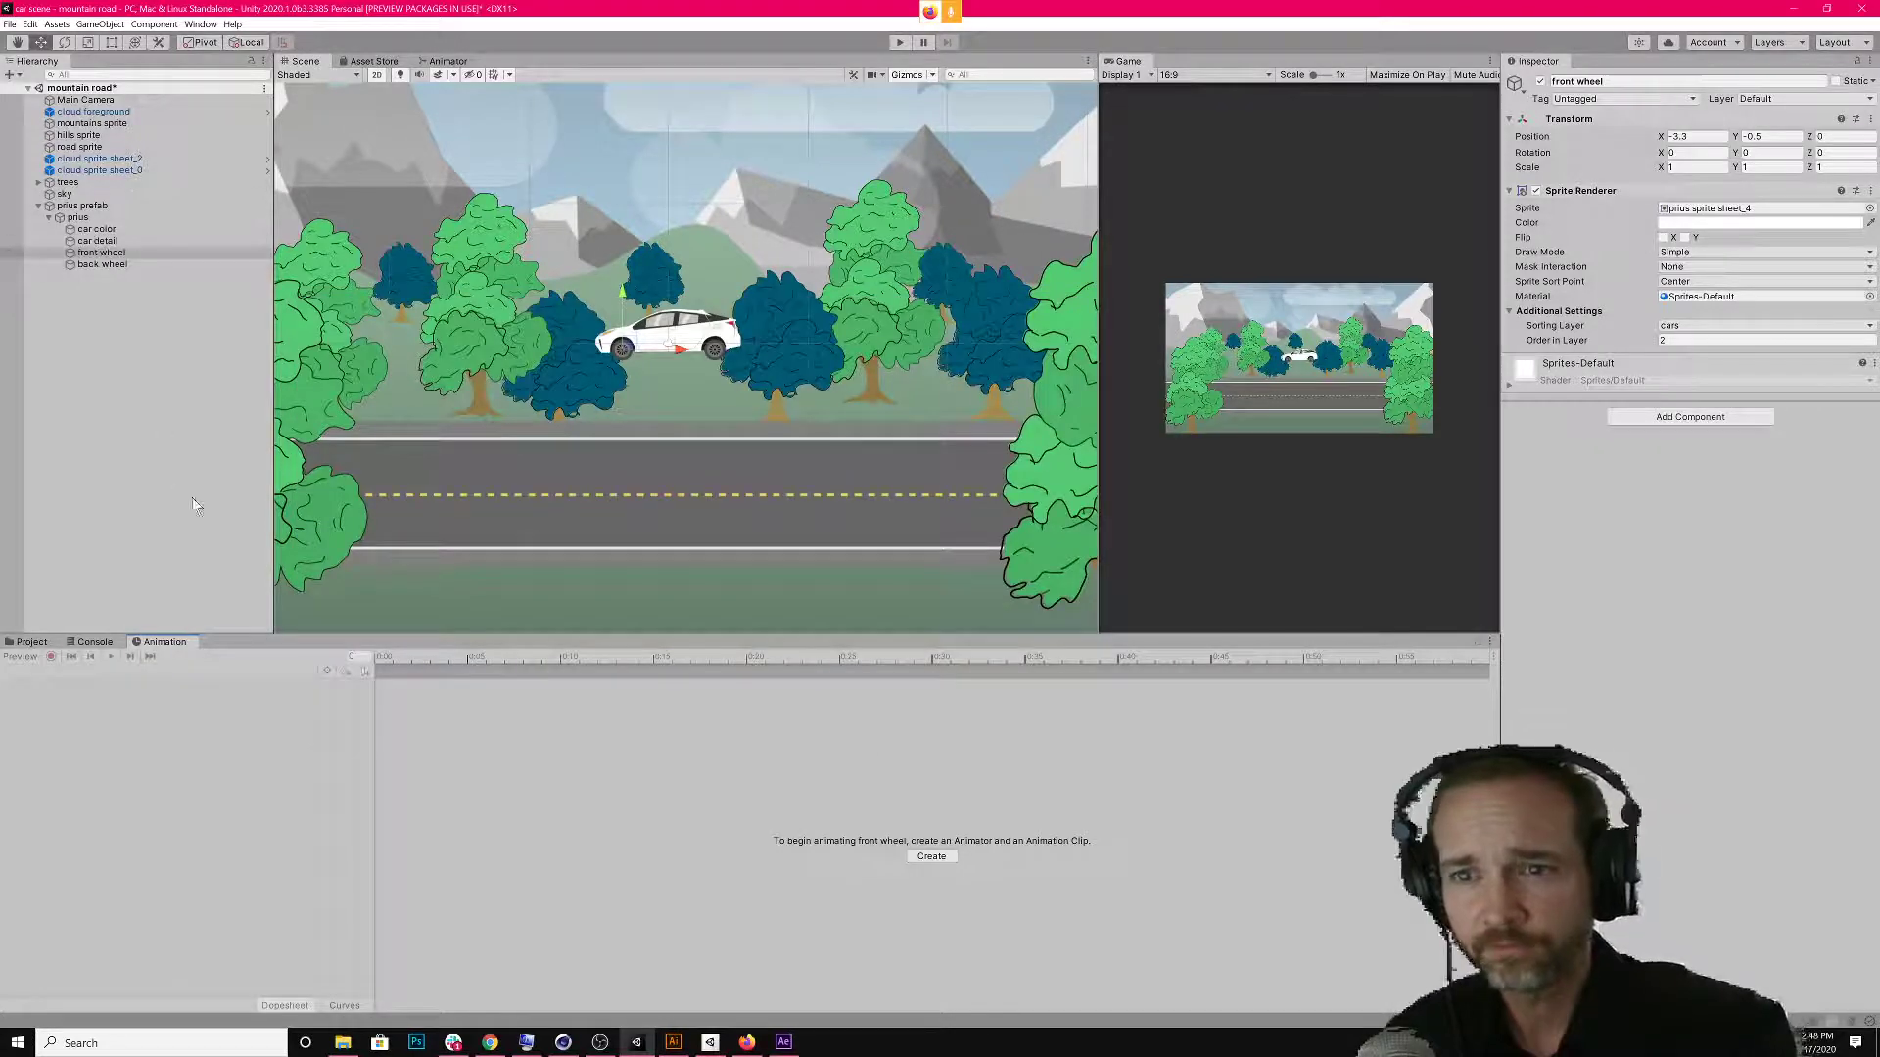
Create an animation clip named tire turn for the front wheel in the Farina Car folder.
click(931, 857)
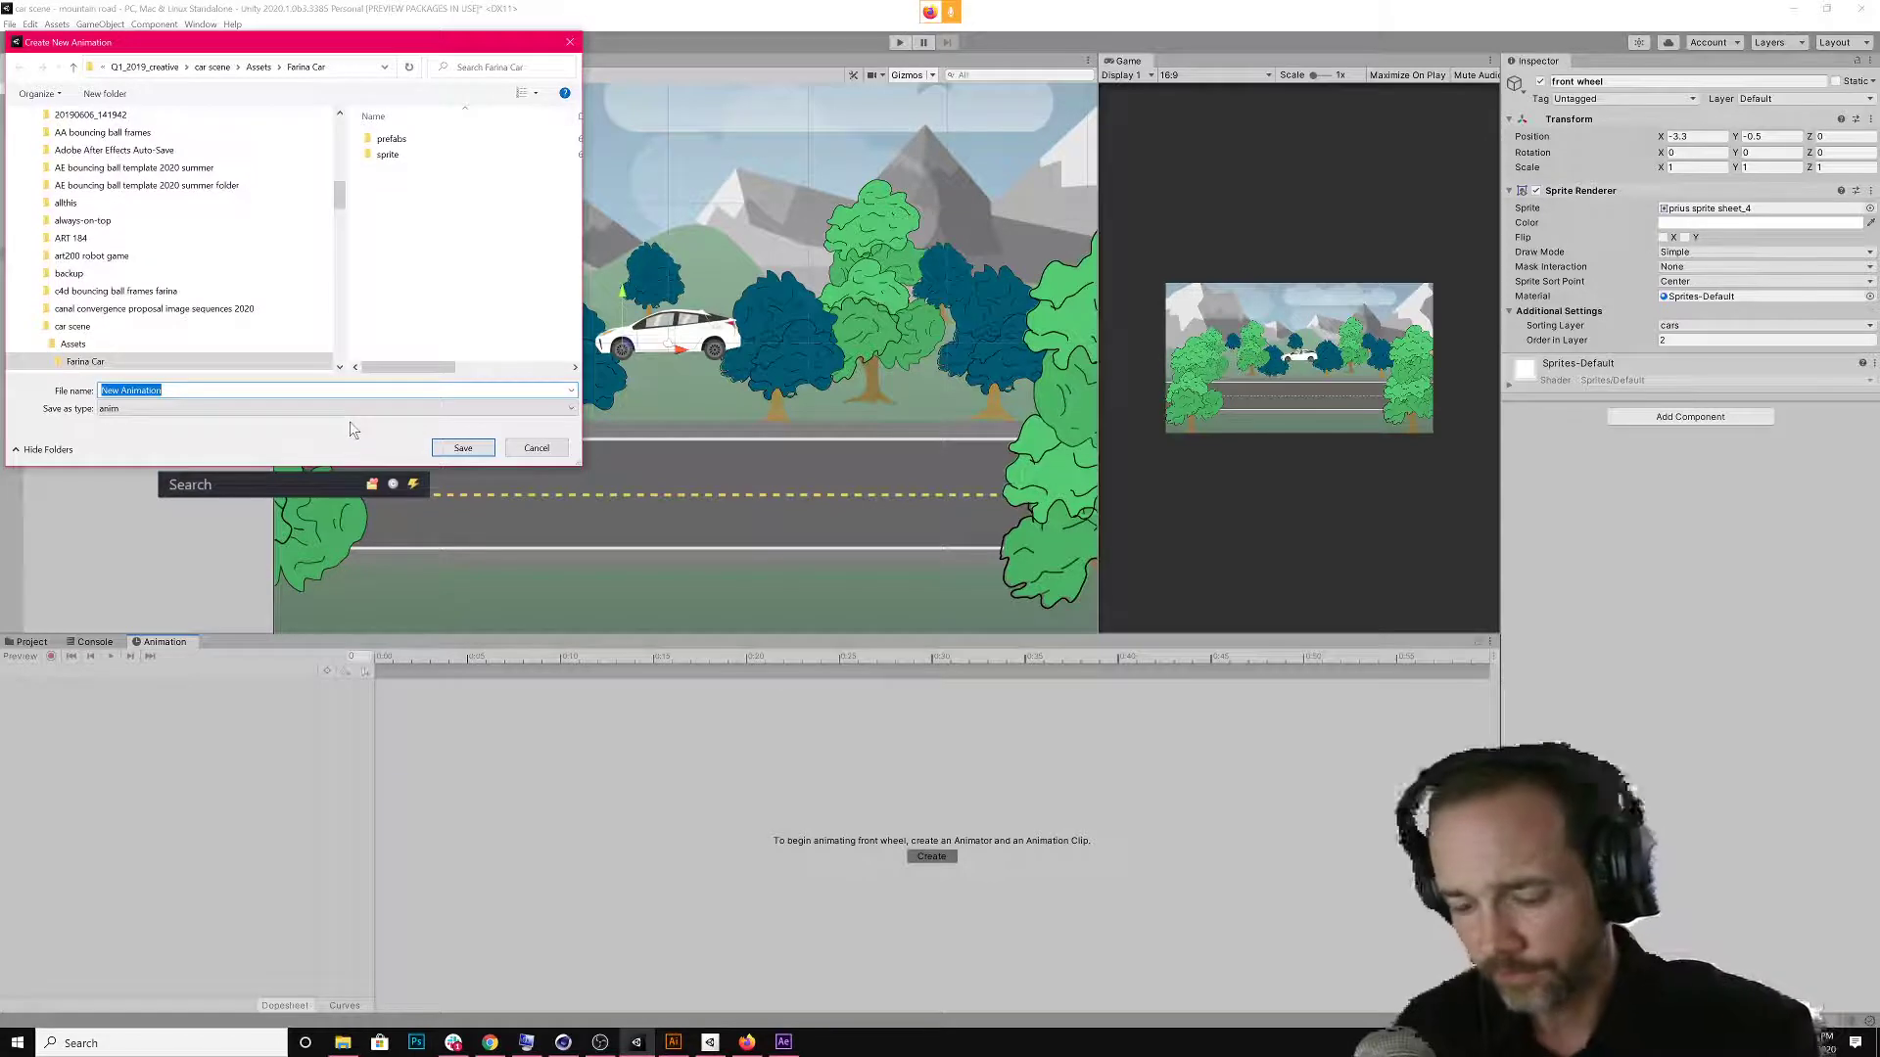
text(w)
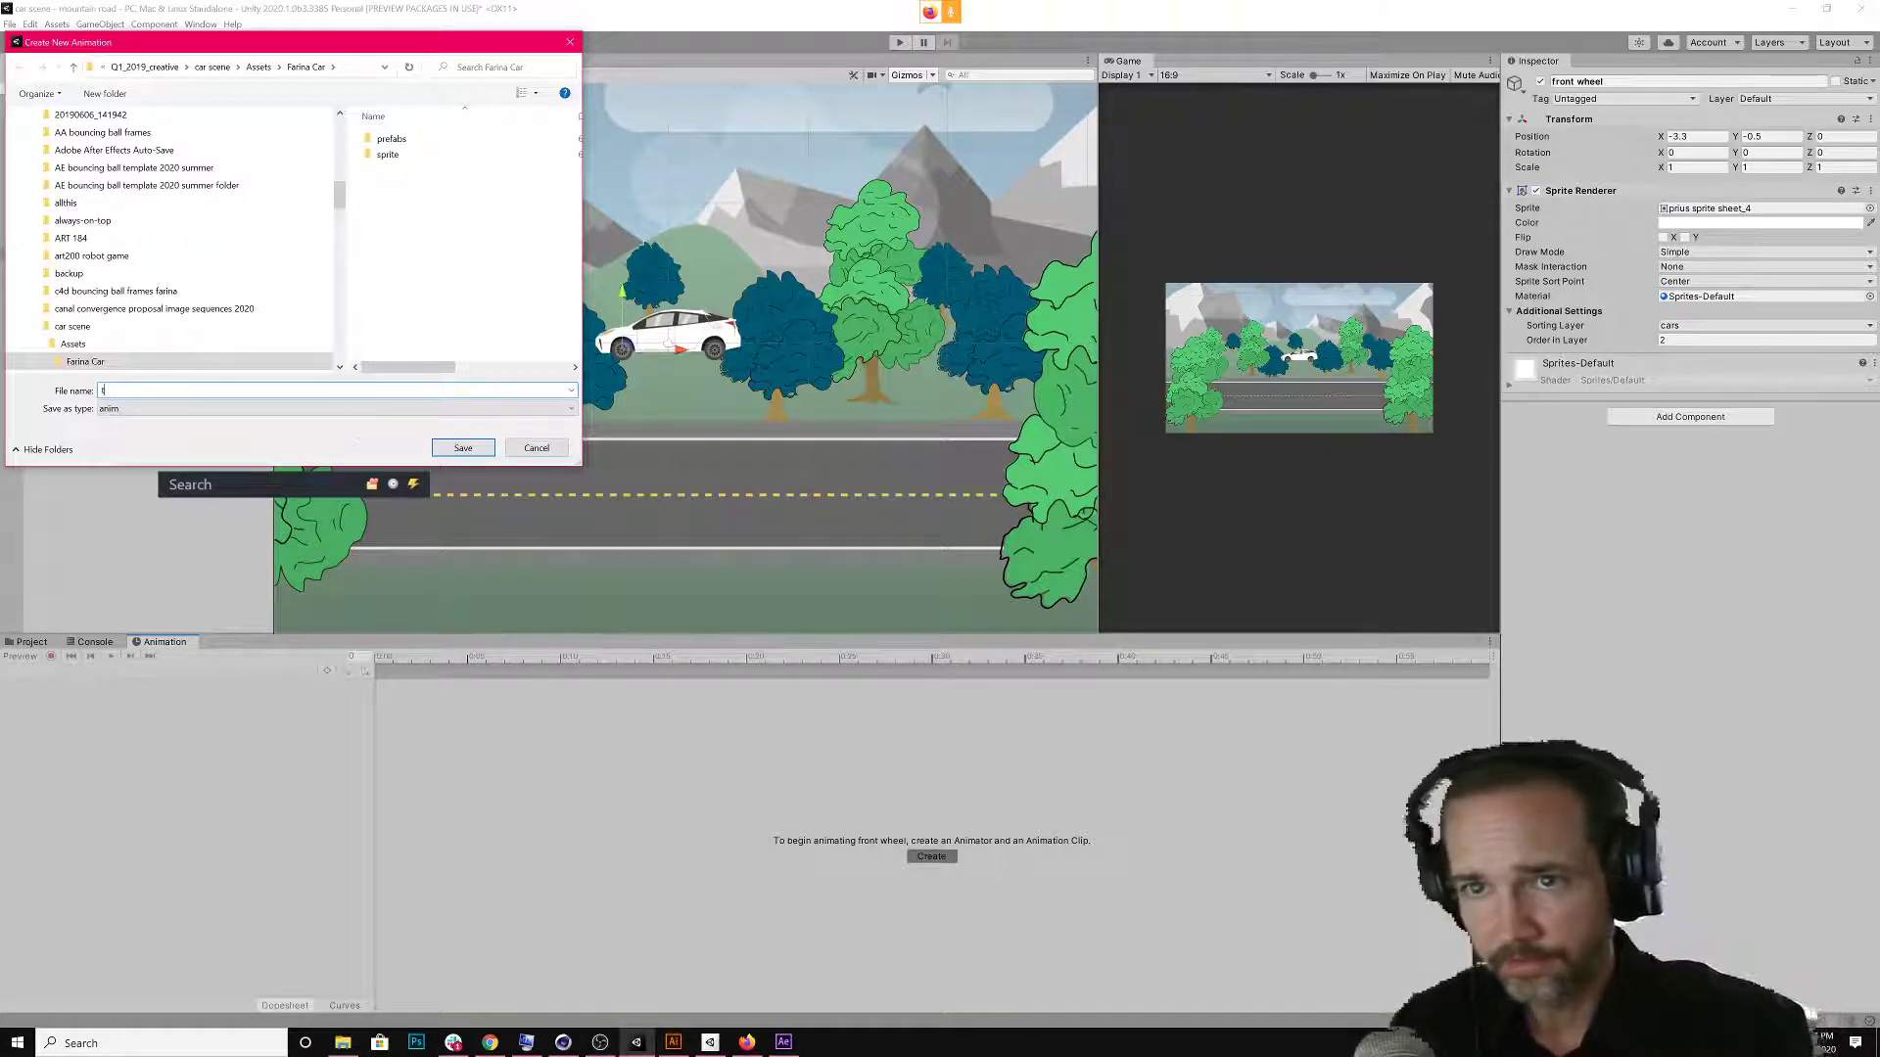
text(ire turn)
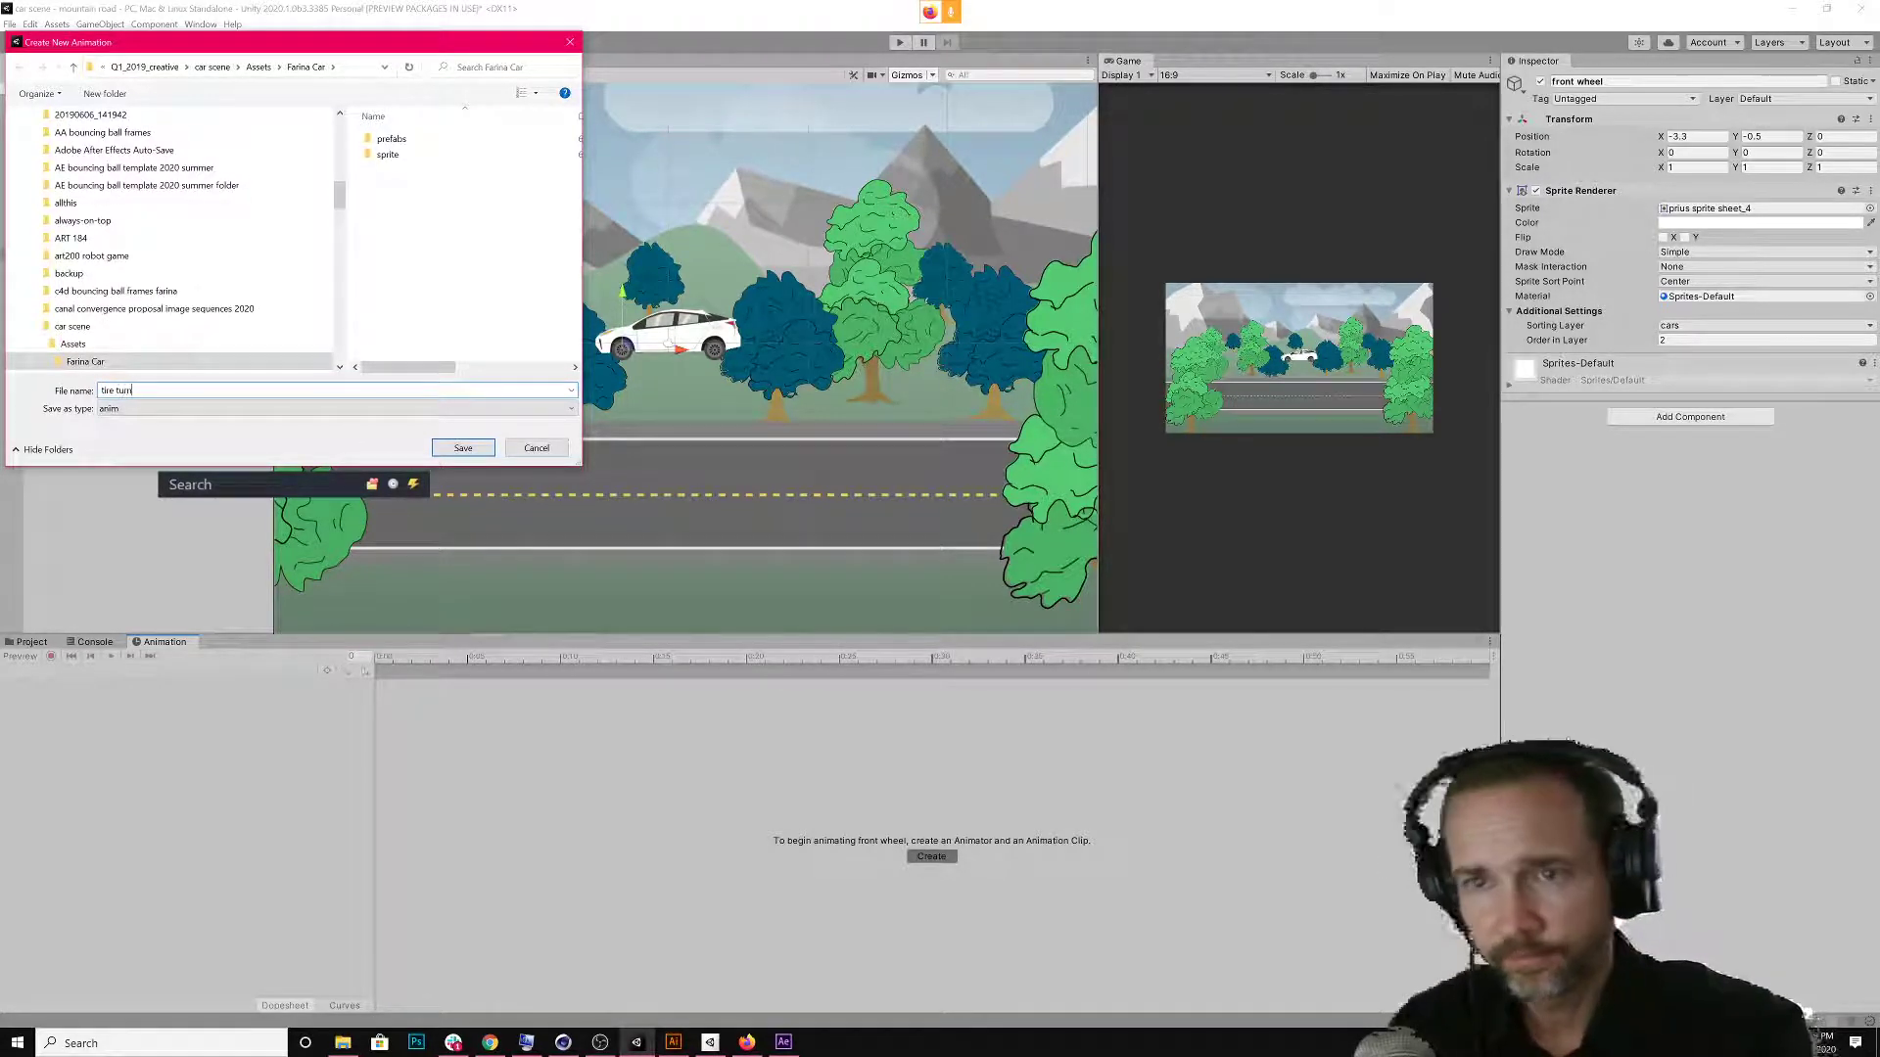
key(Return)
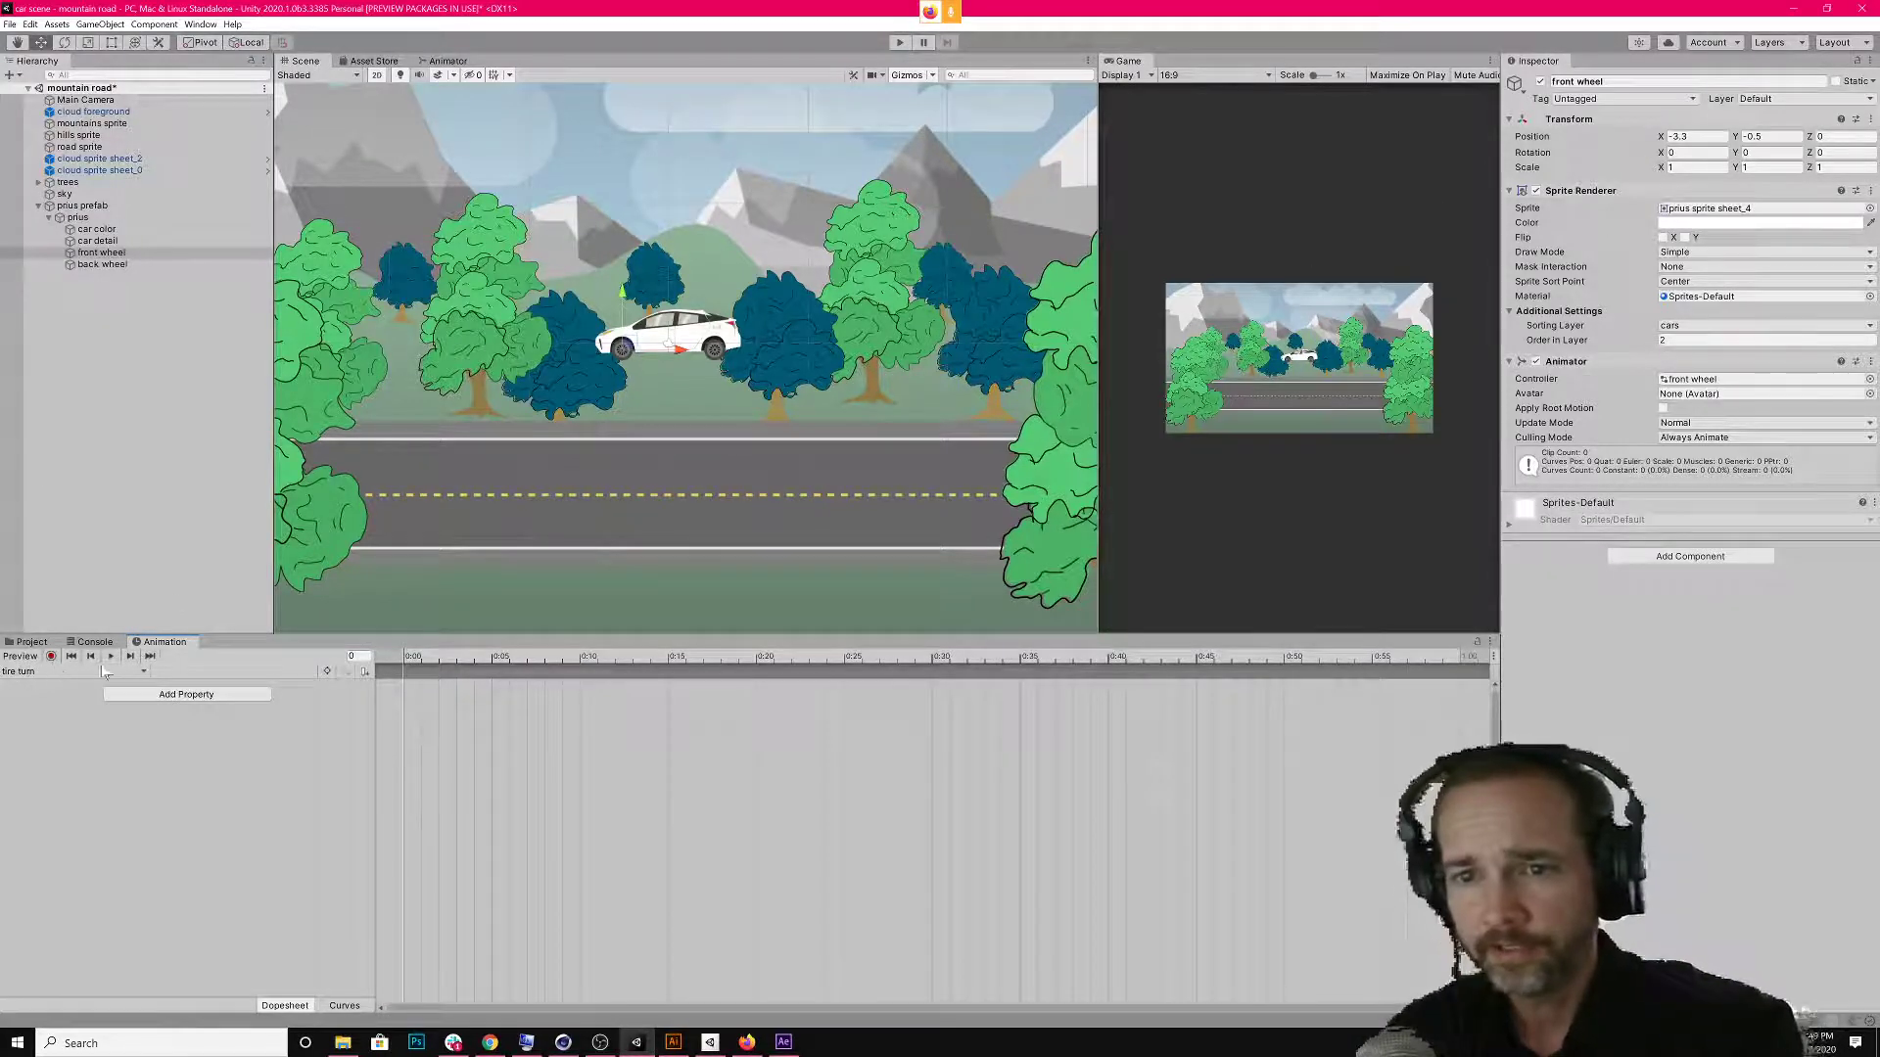
Start recording the tire turn clip and add a rotation keyframe for the front wheel at frame 0.
click(50, 656)
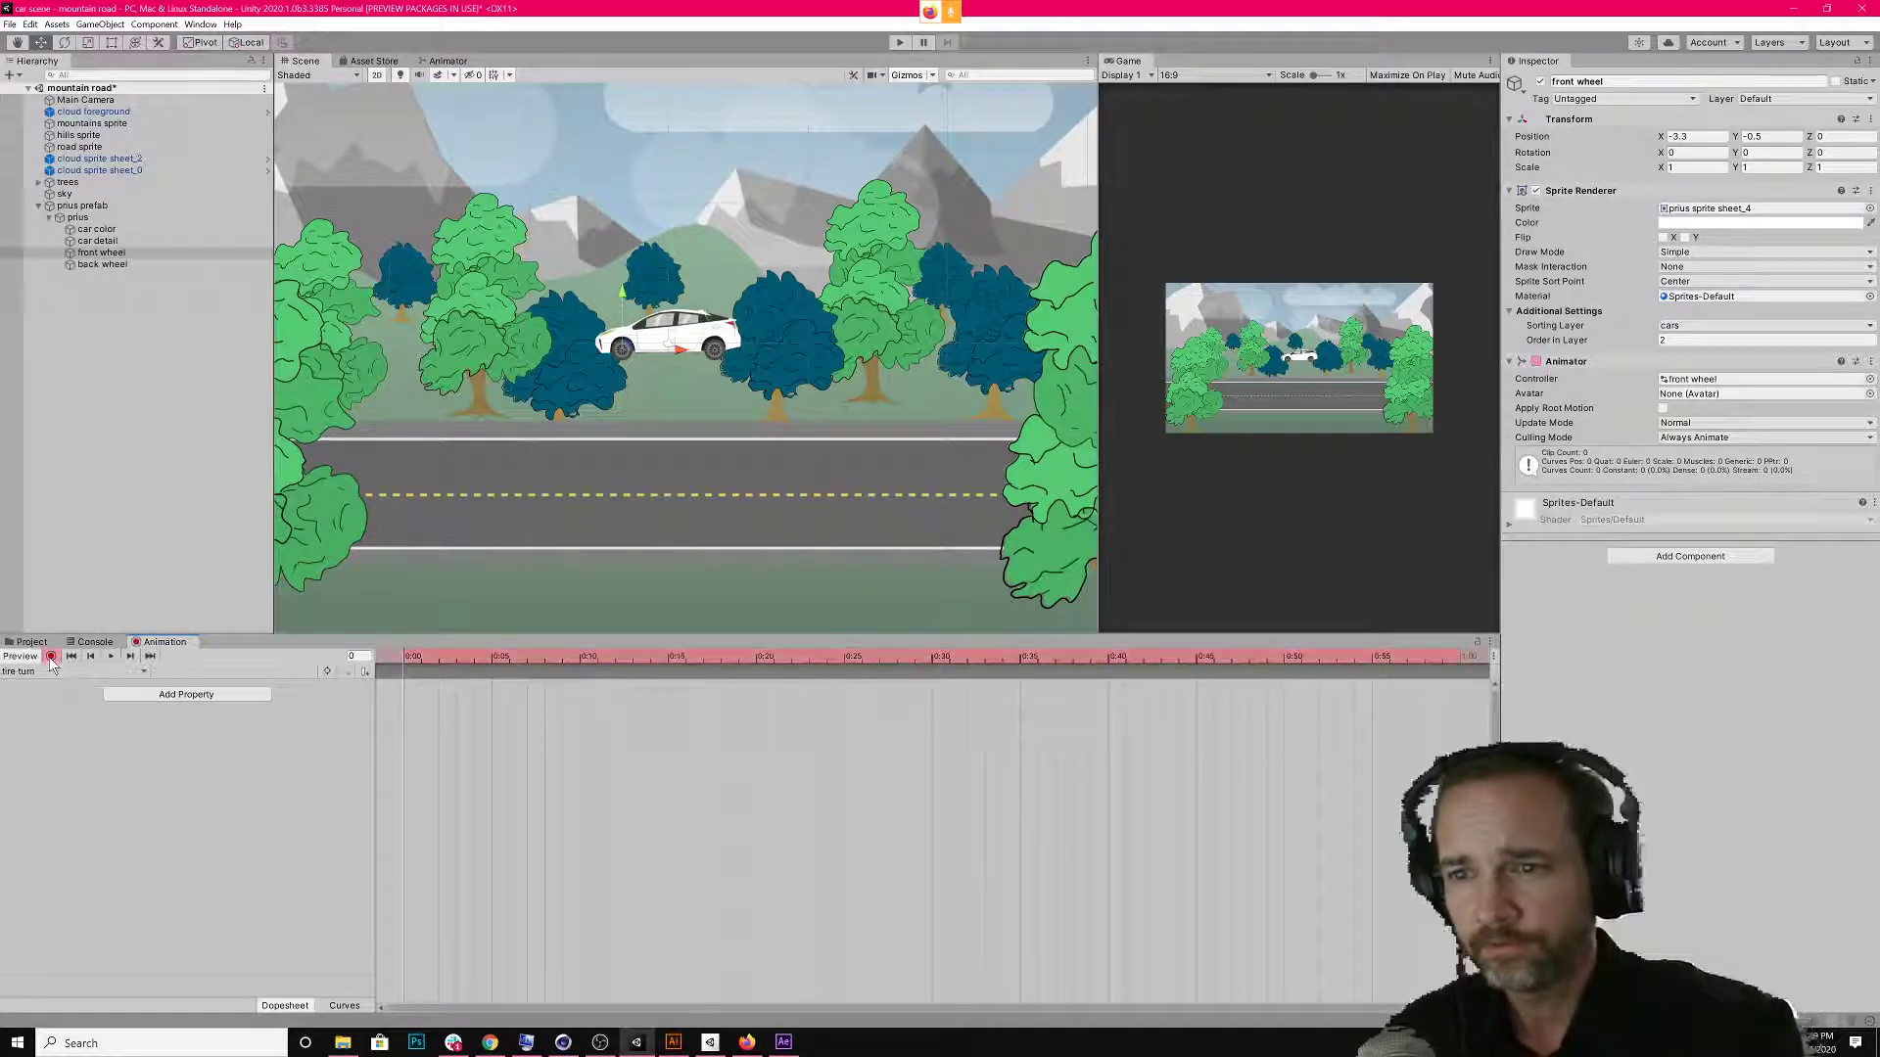
right_click(1534, 155)
click(1568, 212)
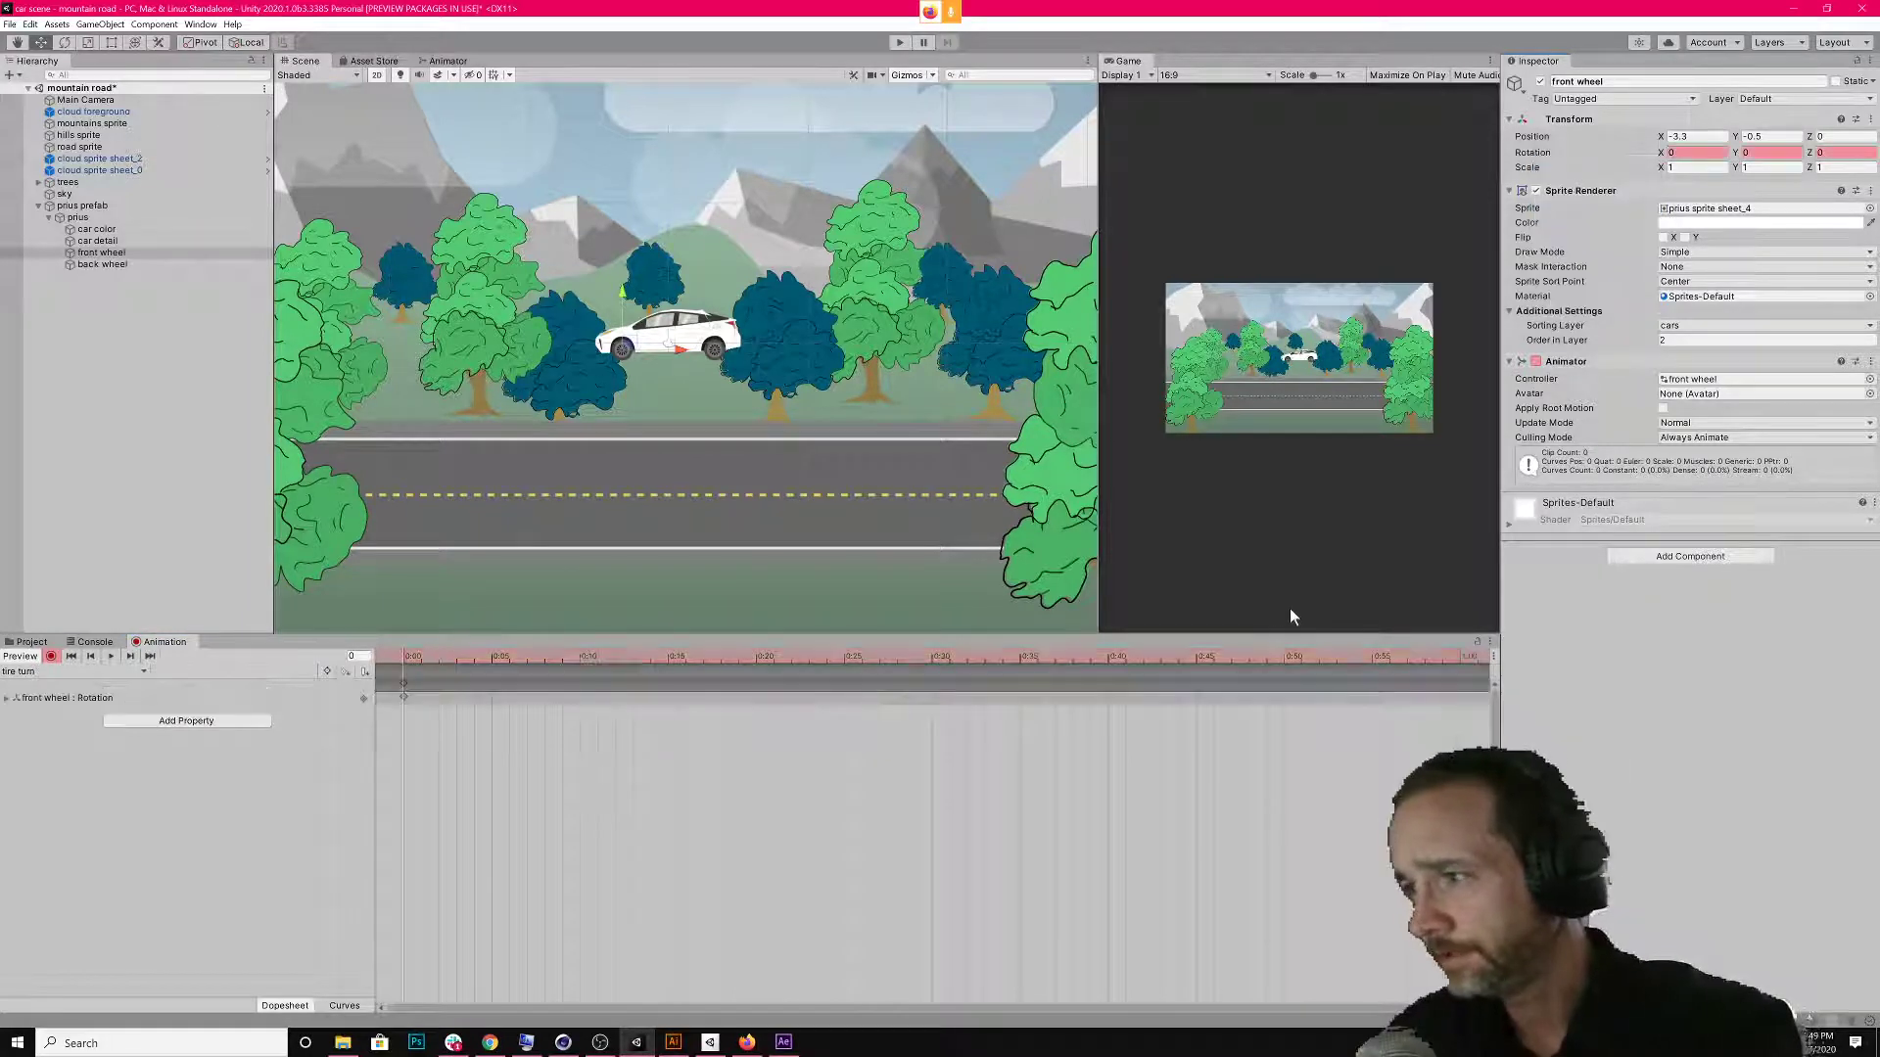
Key the front wheel's Z rotation at 360 on frame 60 and stop recording.
click(1258, 658)
click(1469, 657)
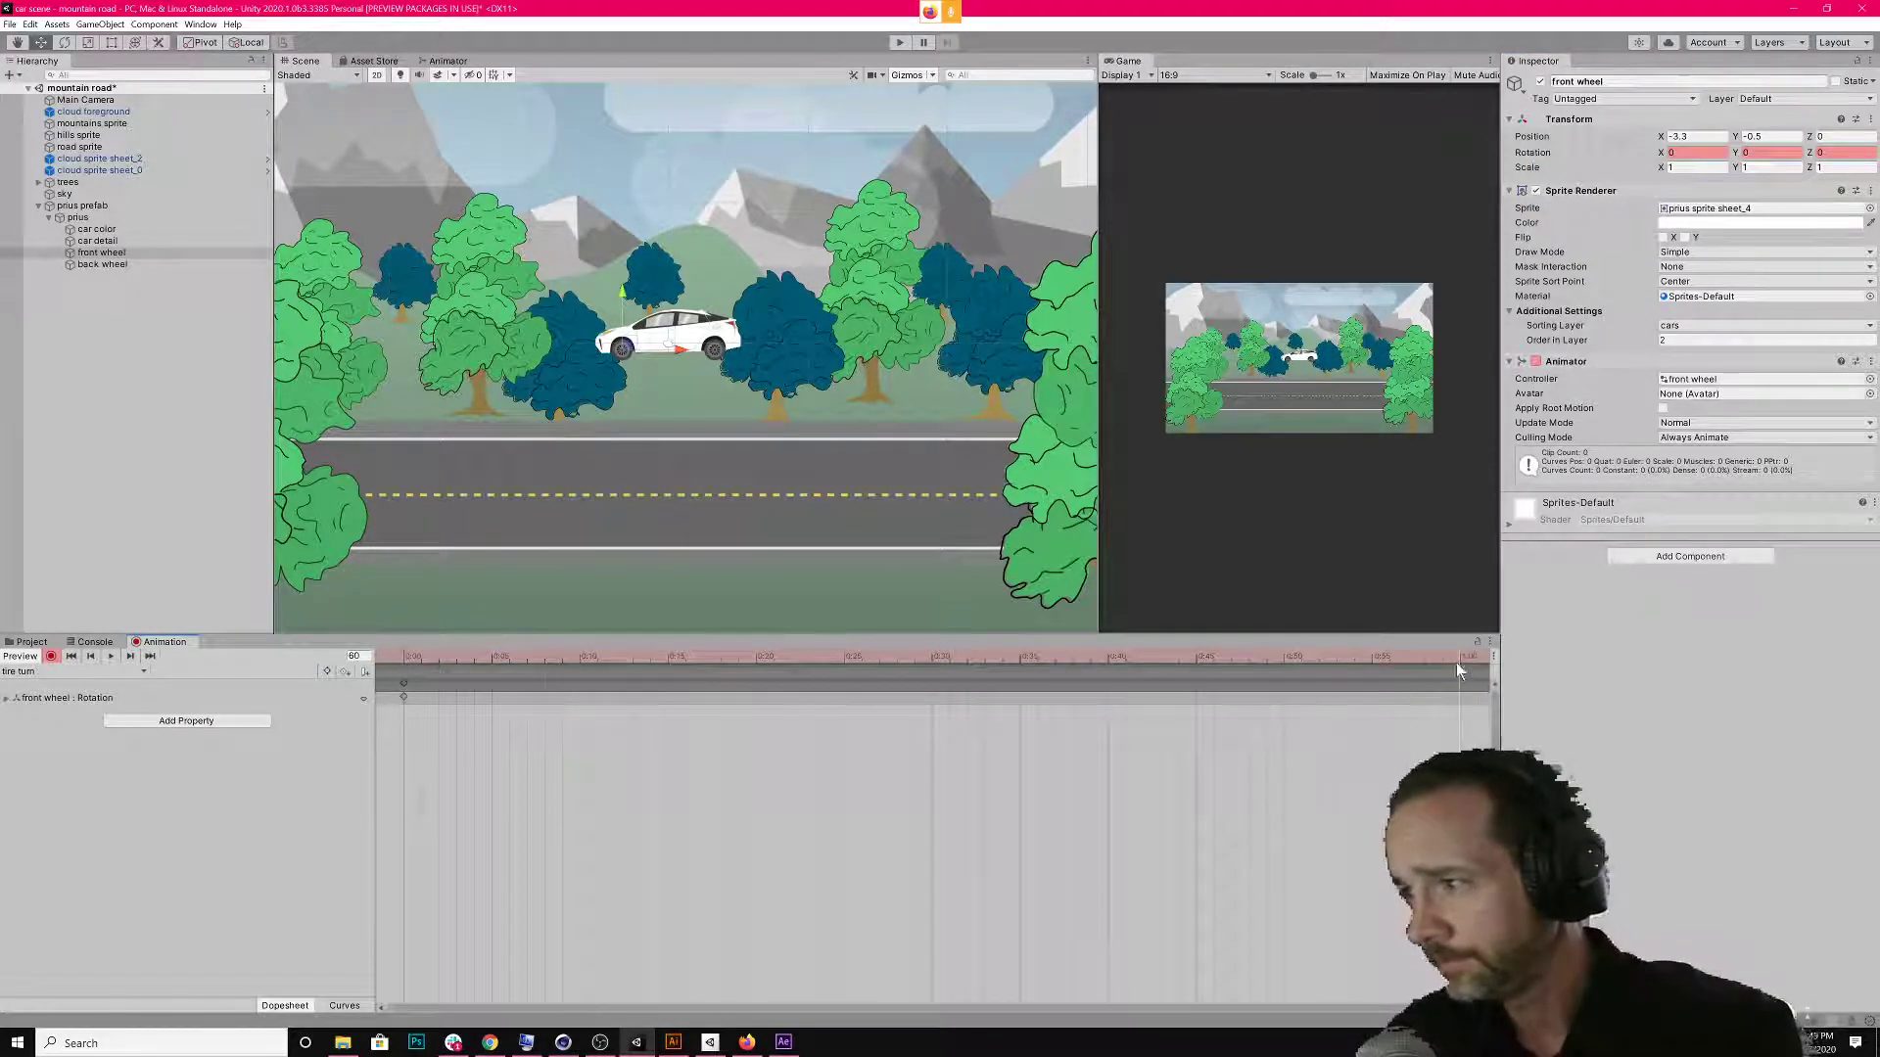
click(1846, 152)
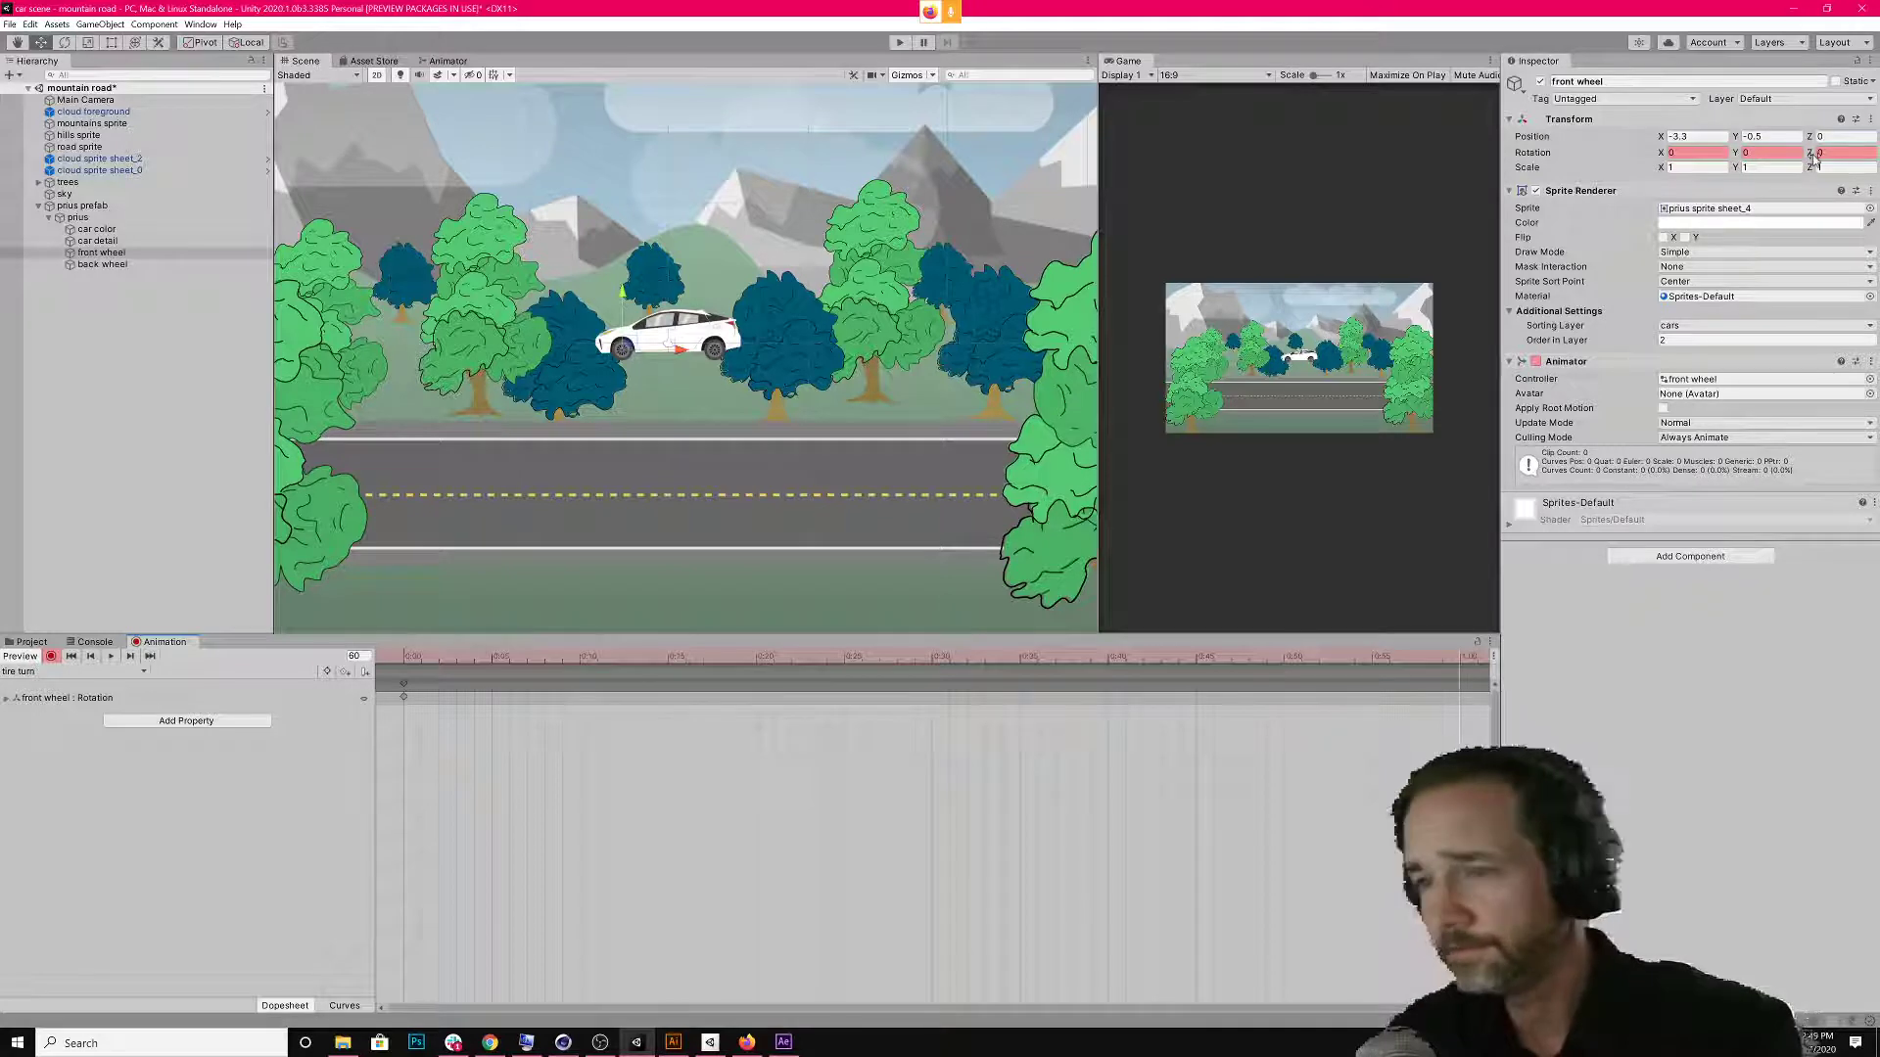
text(360)
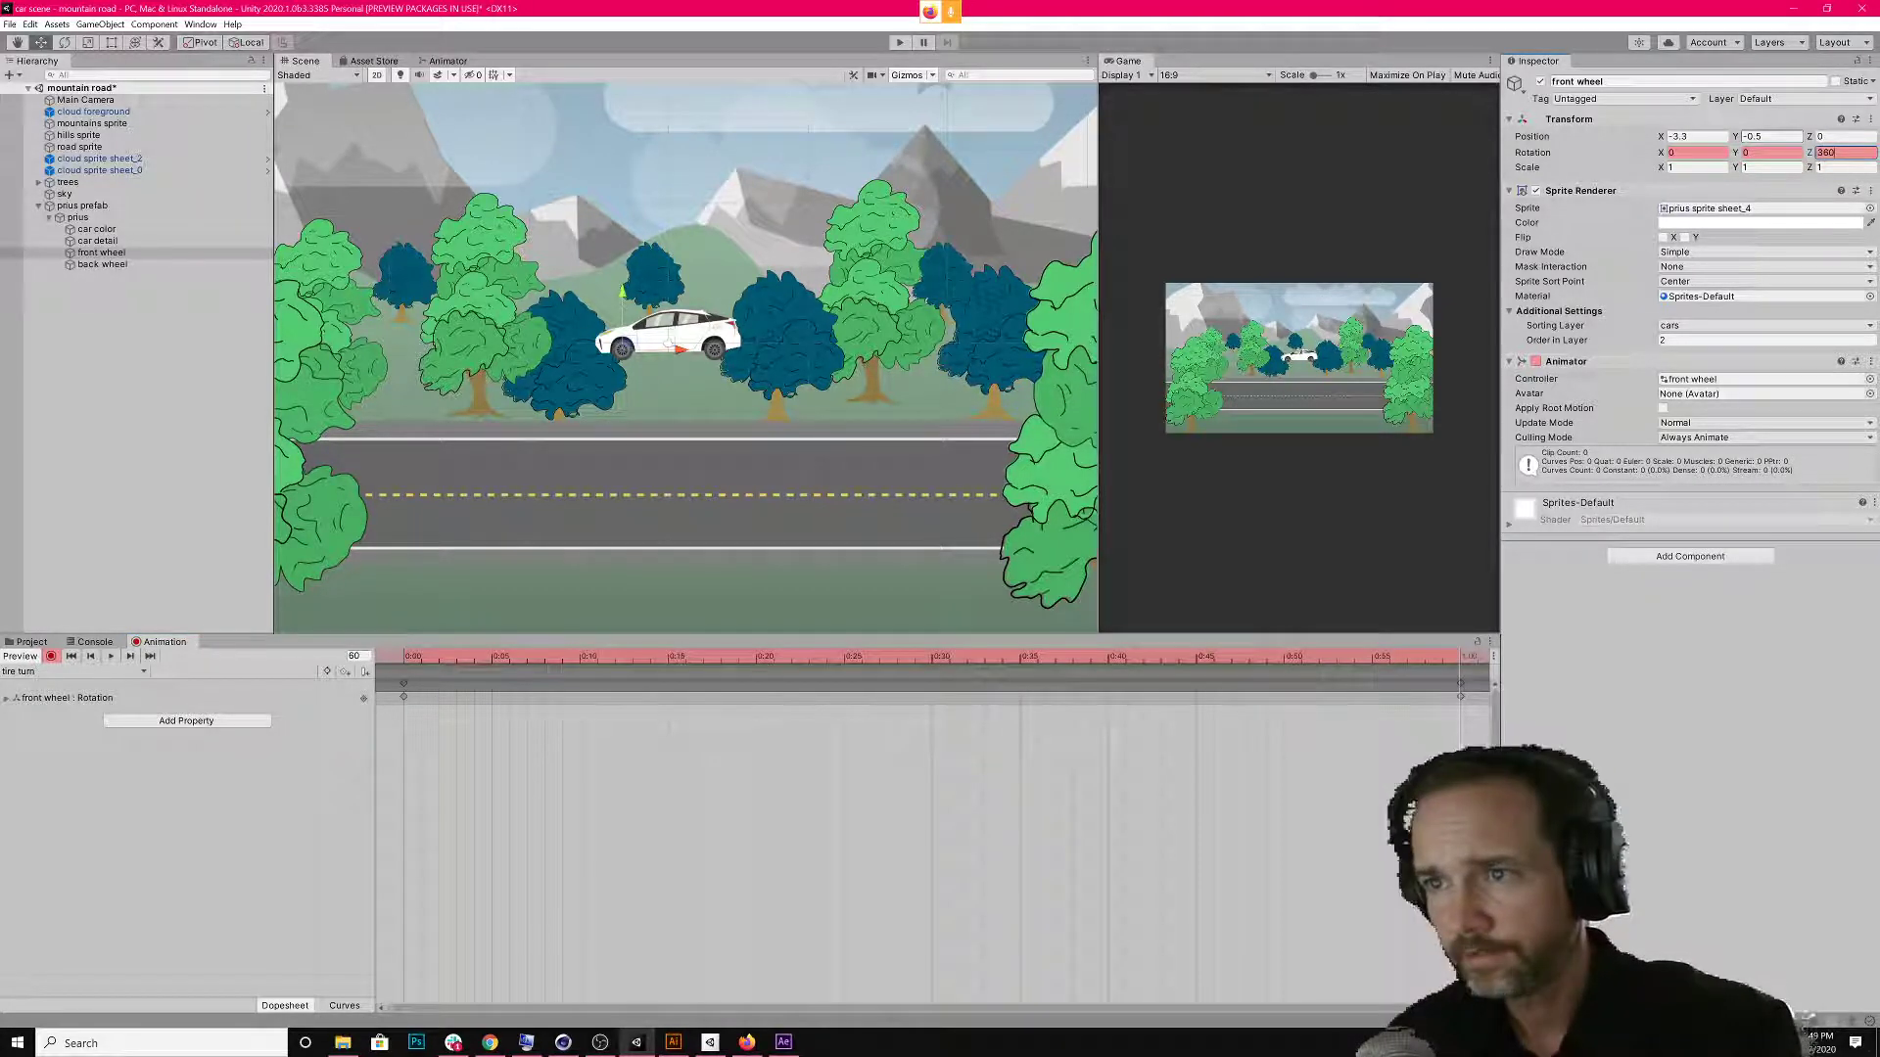
key(Return)
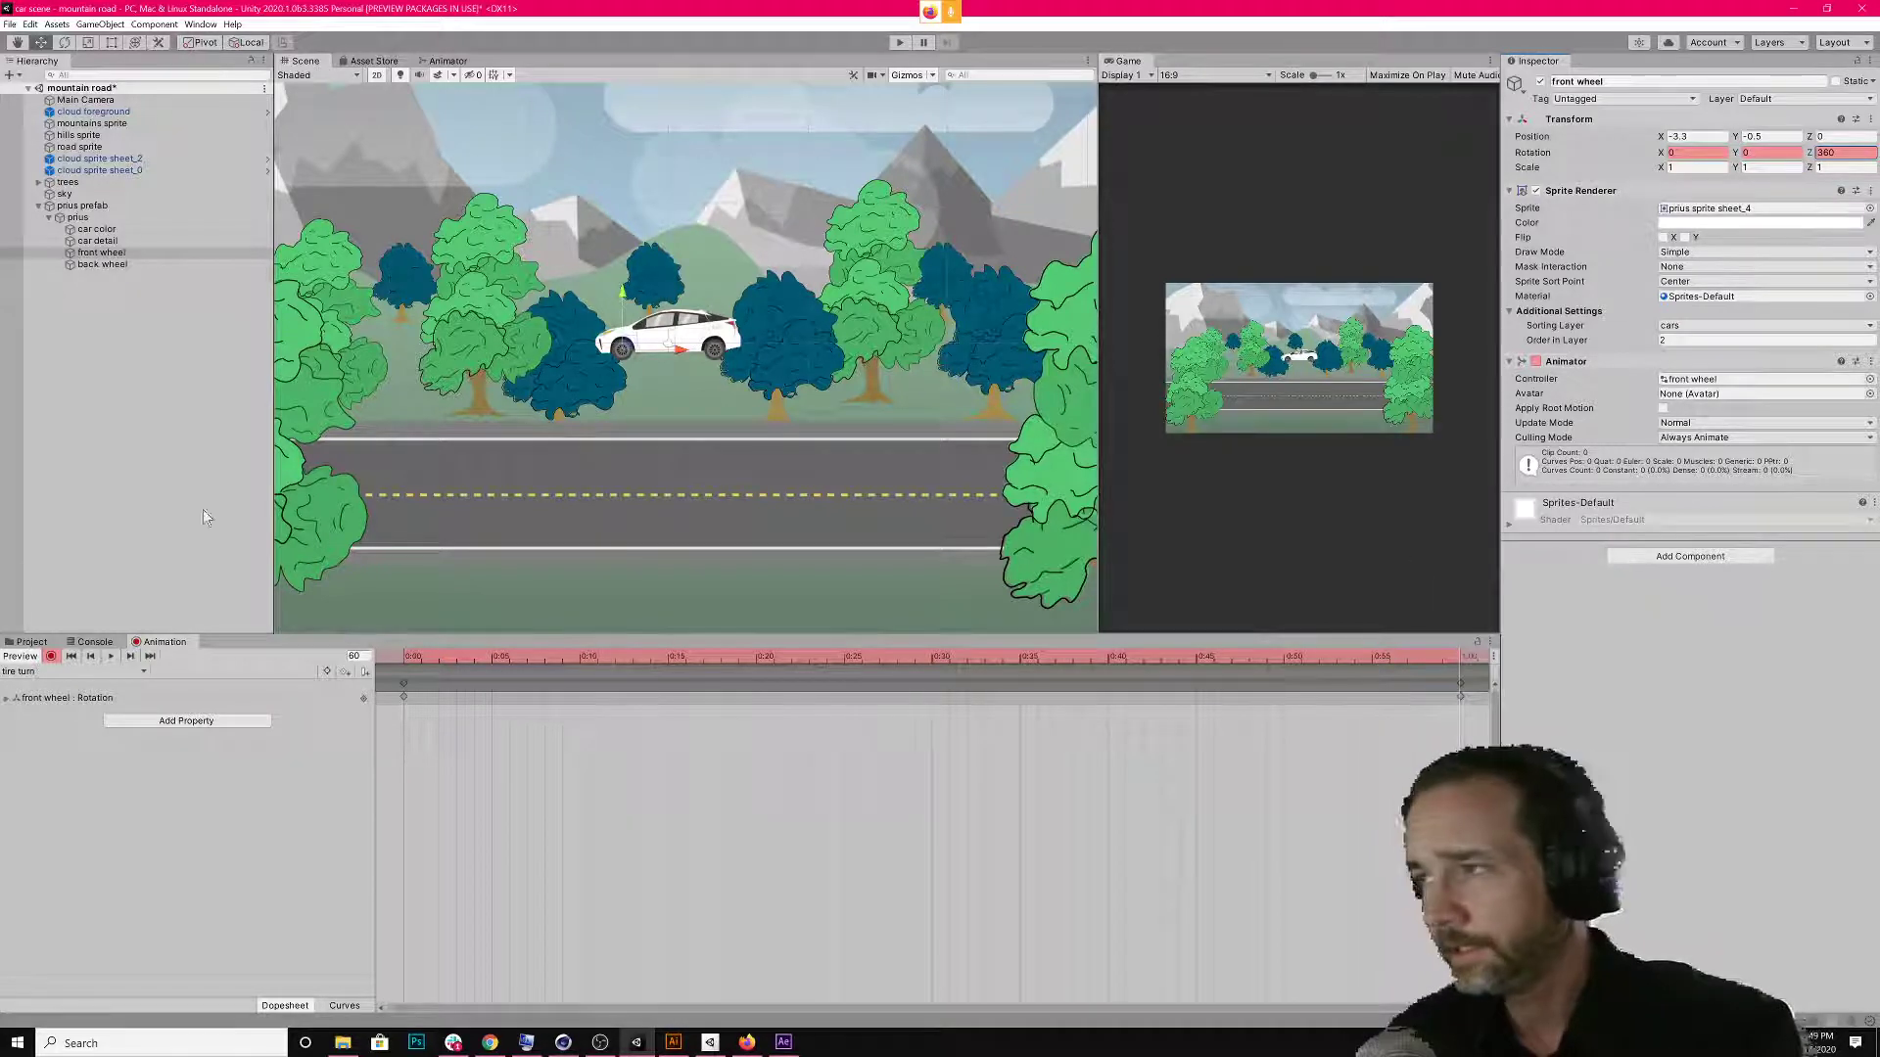
click(52, 656)
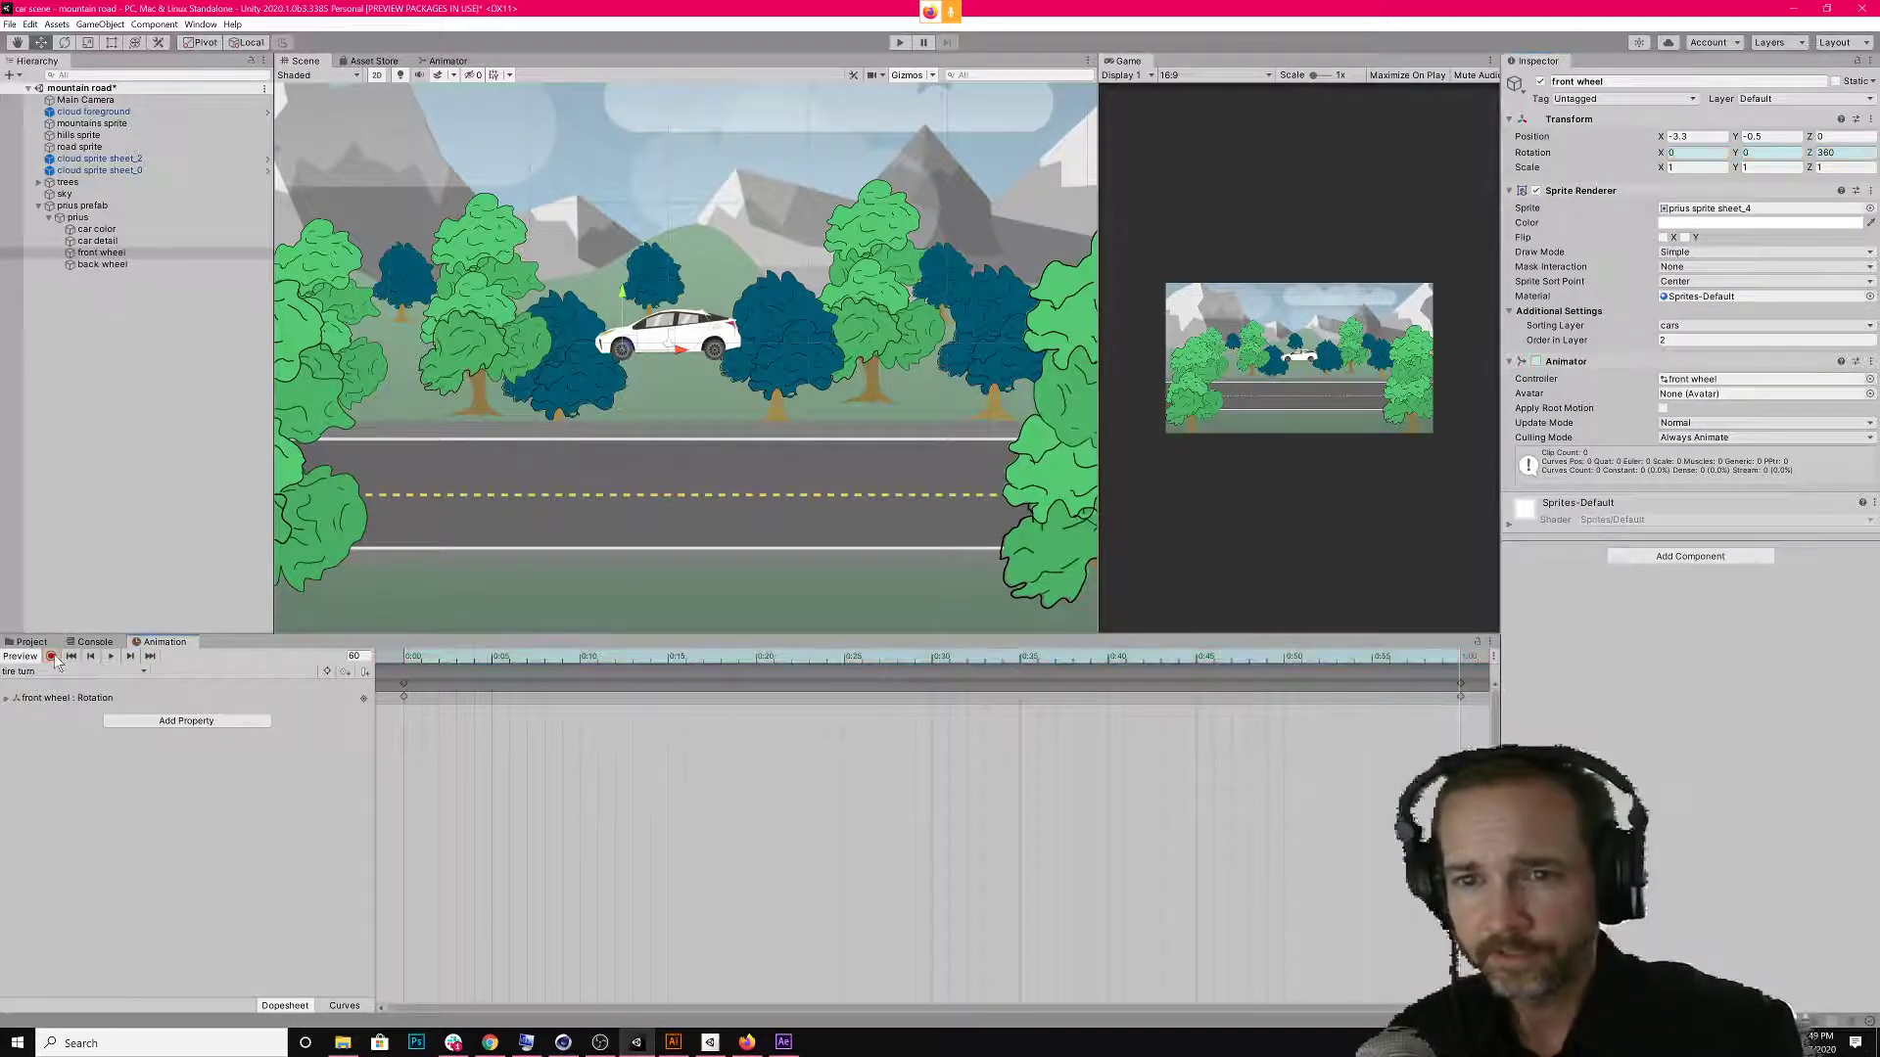
Frame the front wheel's rotation curves and set the left tangent of the Z rotation's end key to Linear.
click(345, 1006)
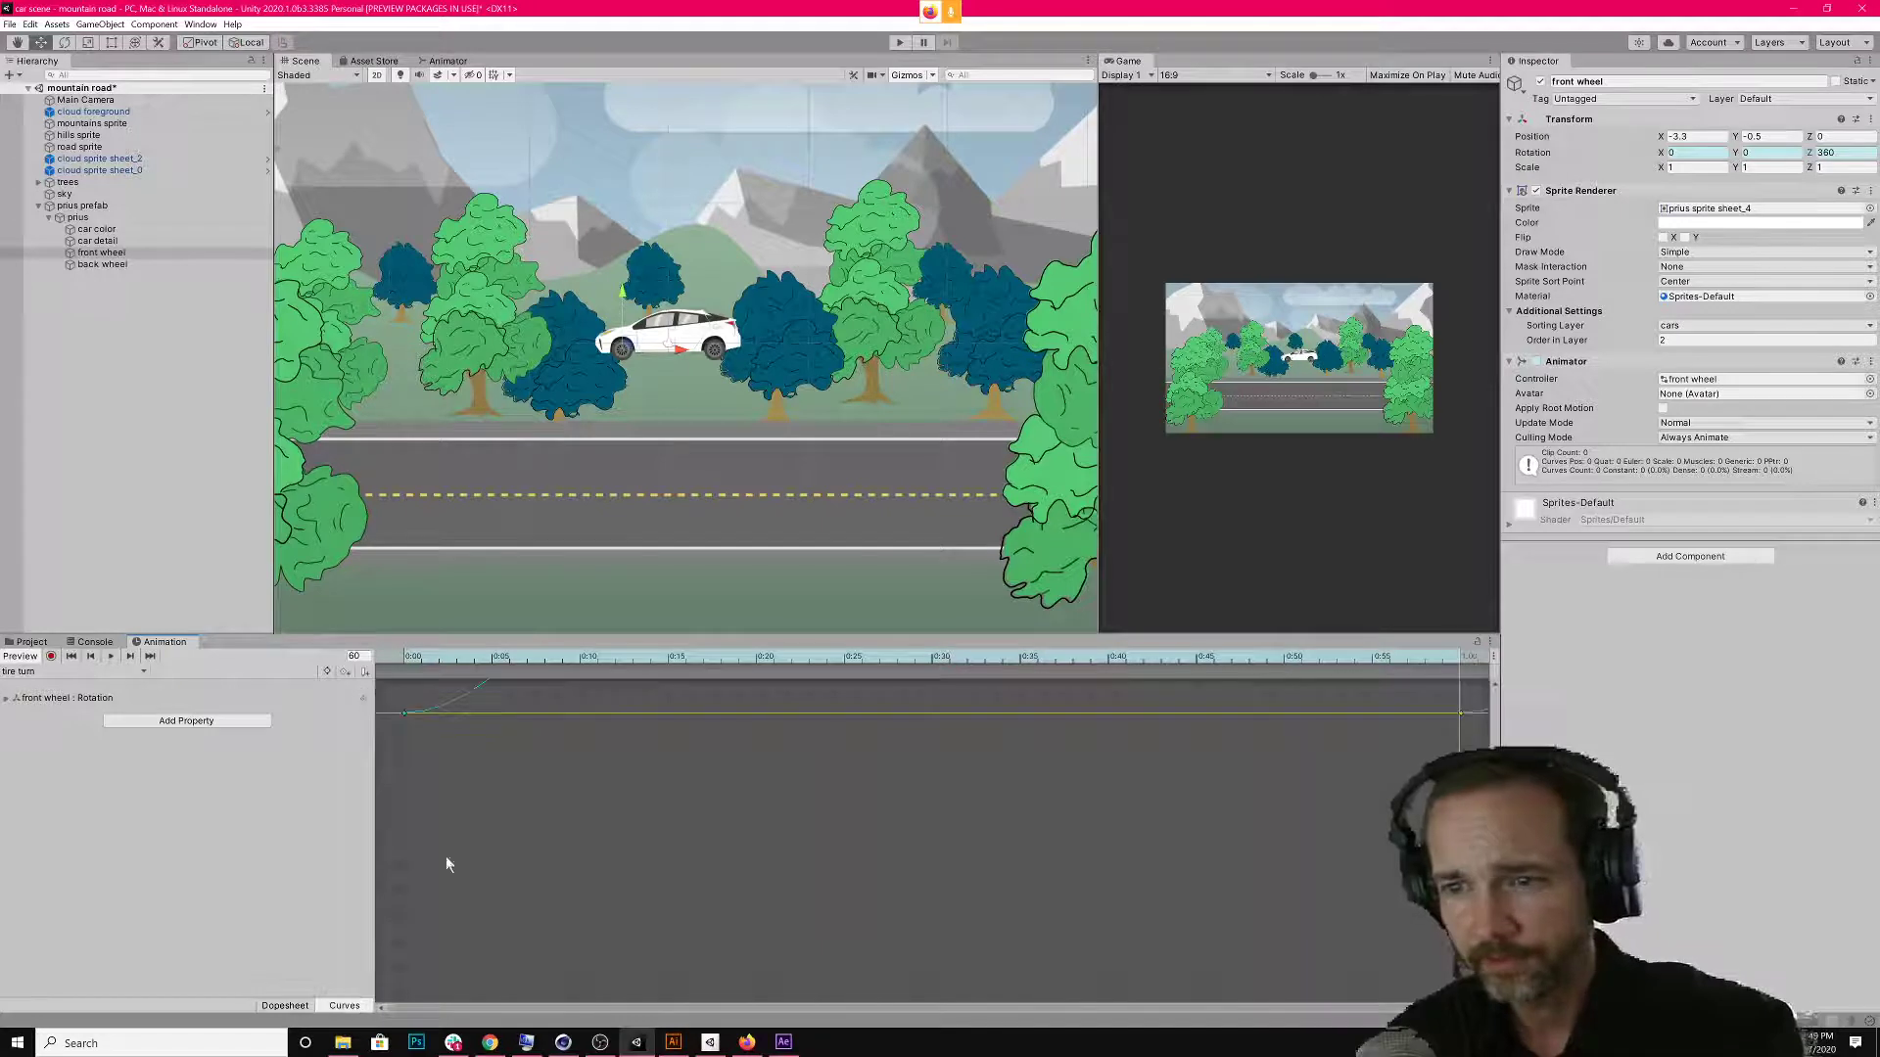
key(f)
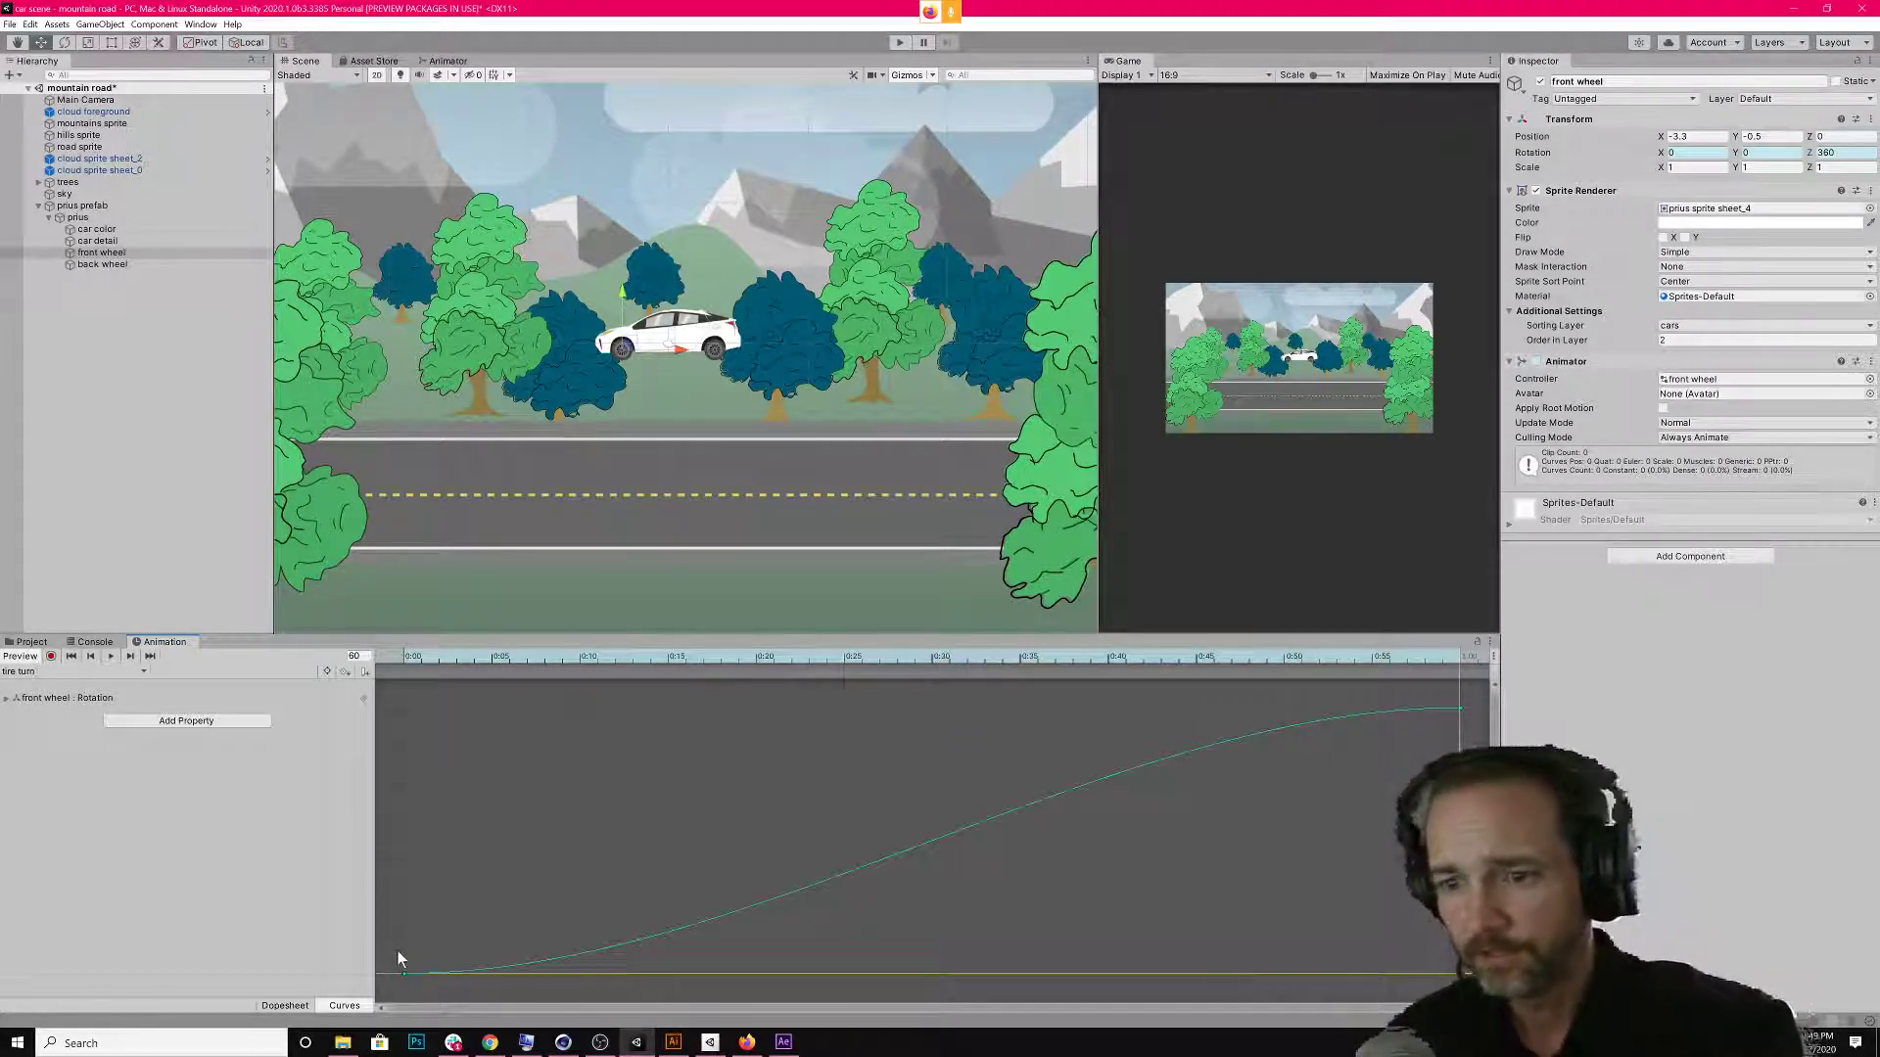
drag(400, 947, 448, 1006)
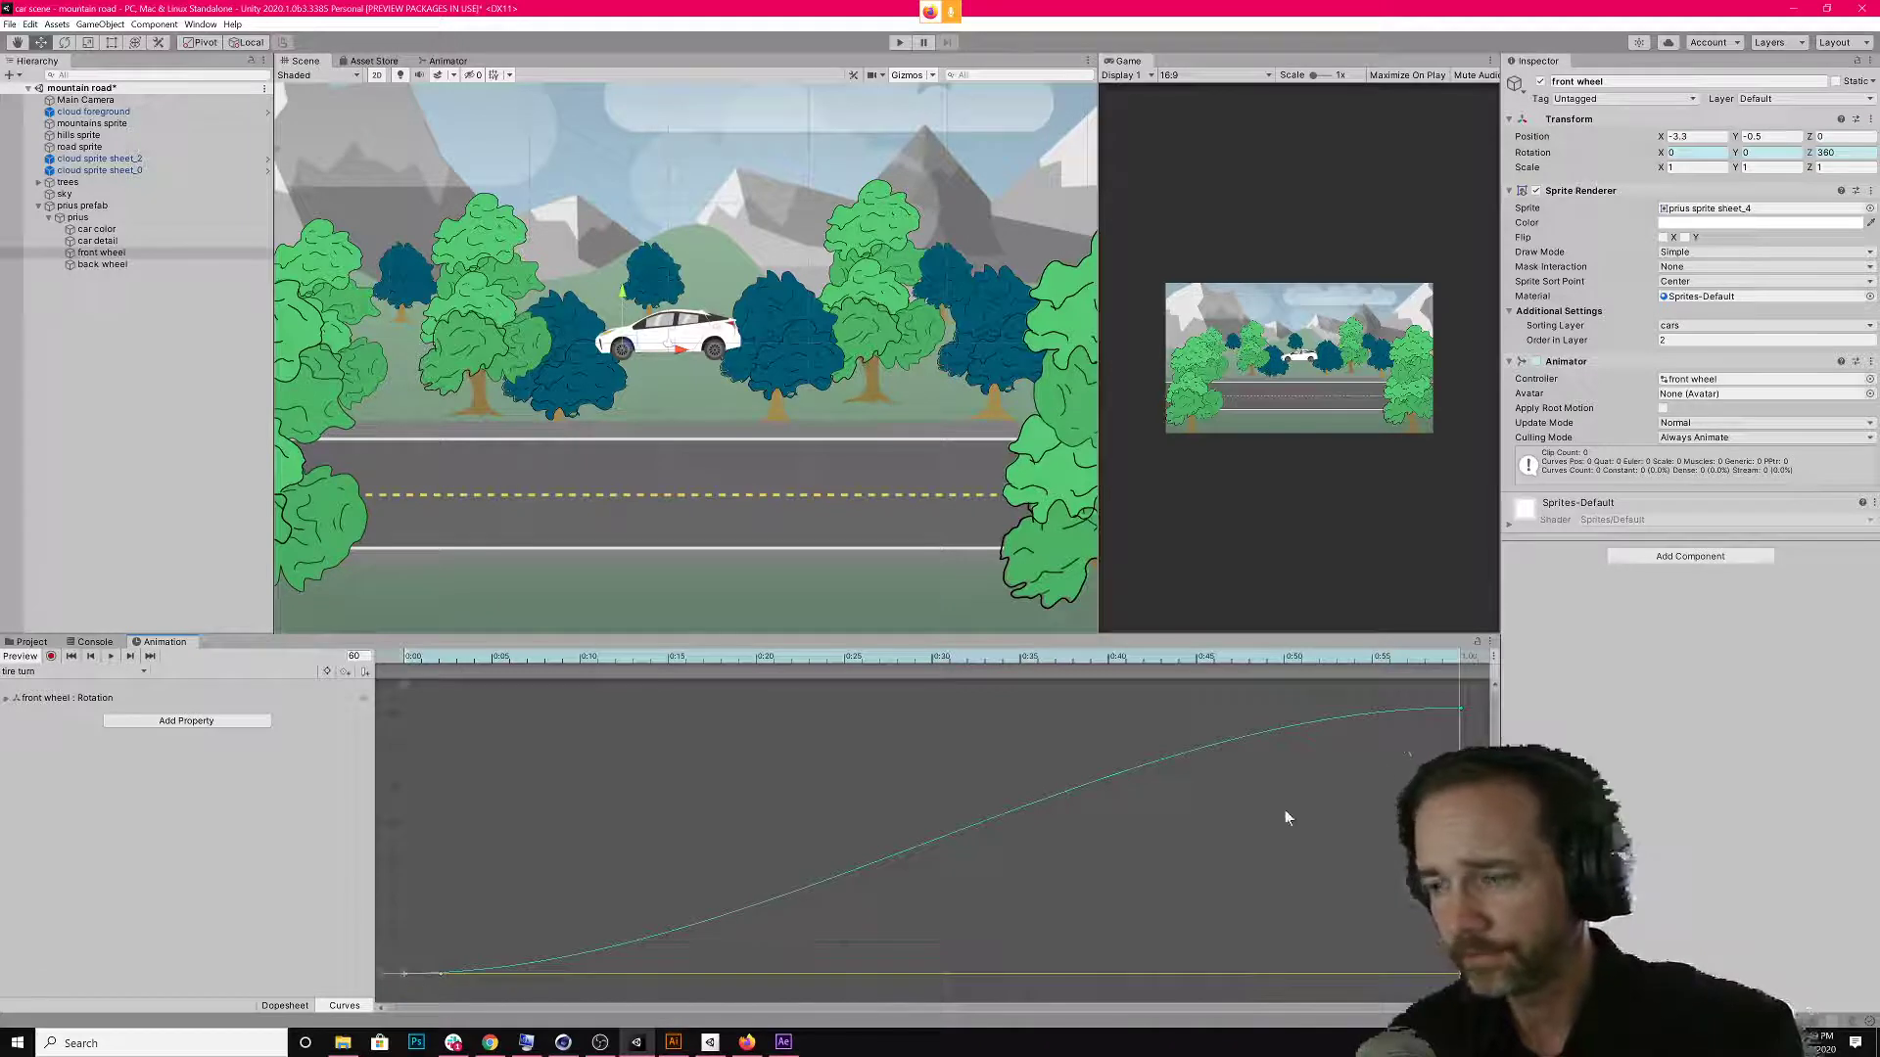
drag(817, 764, 402, 697)
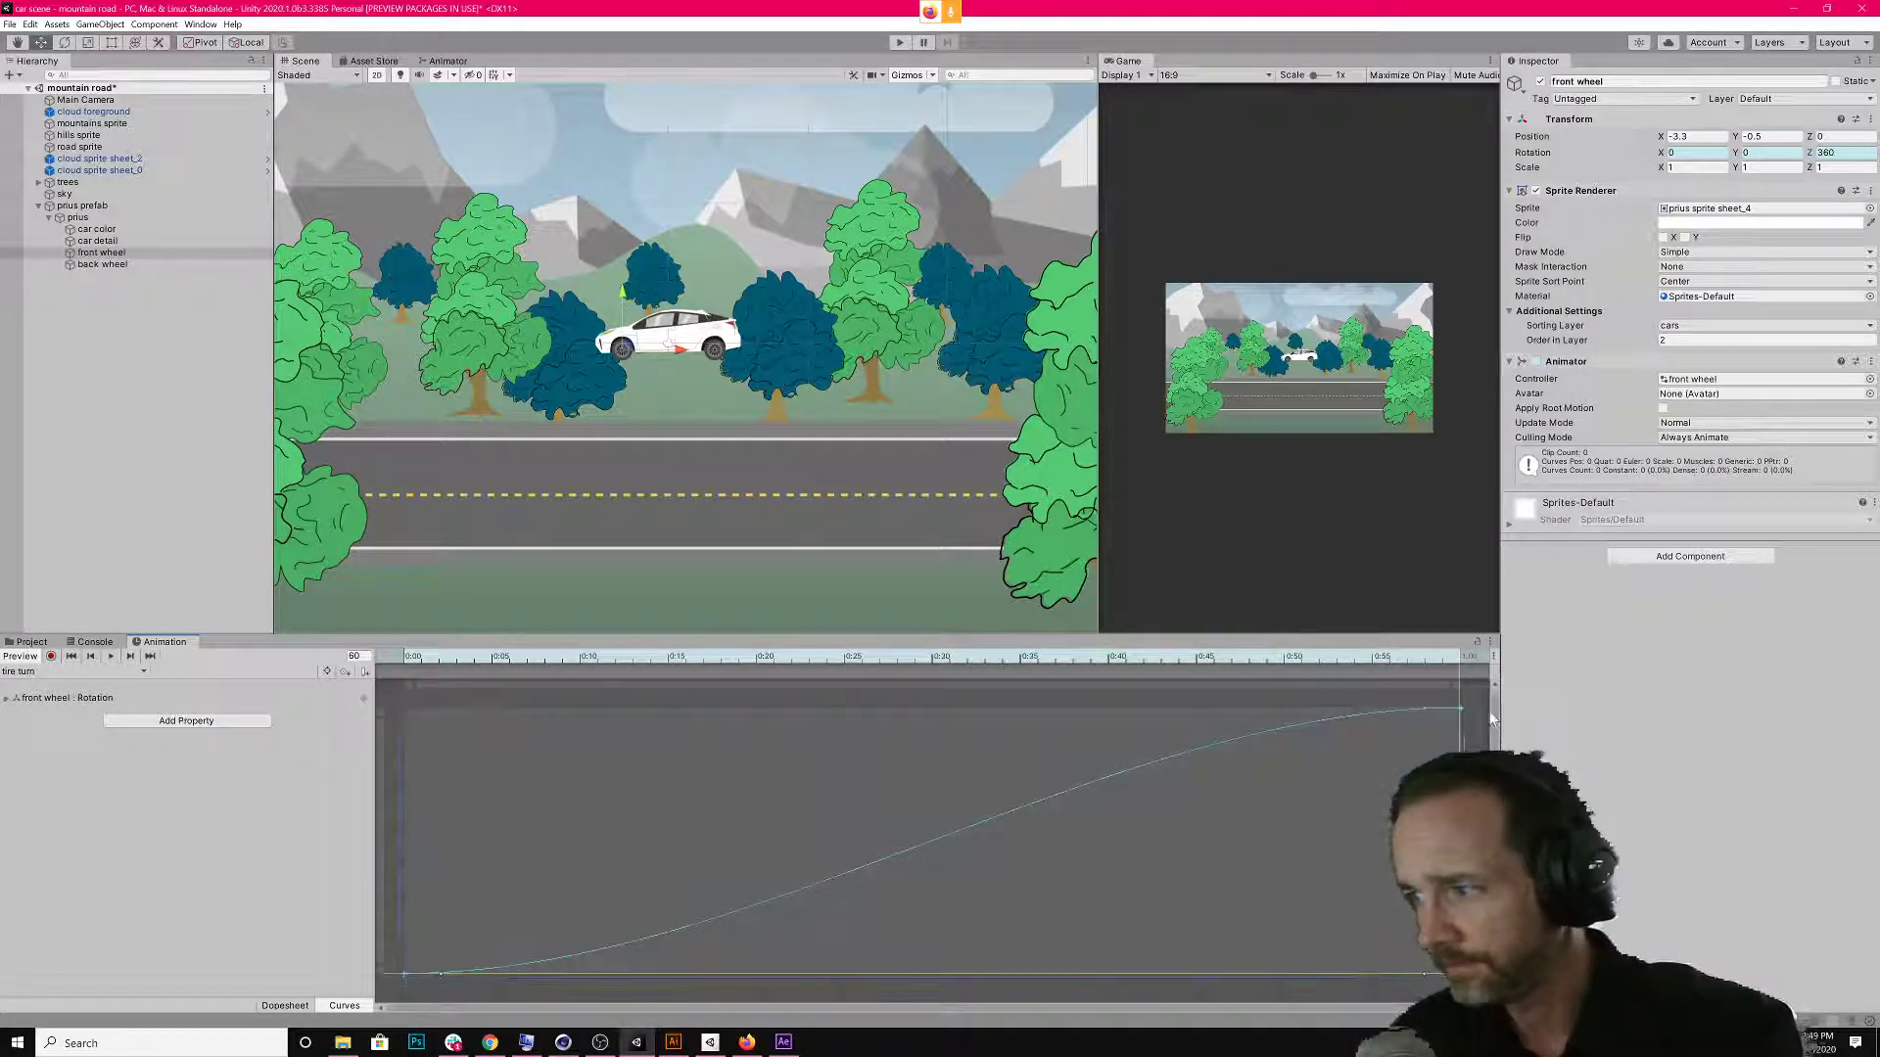
right_click(1460, 708)
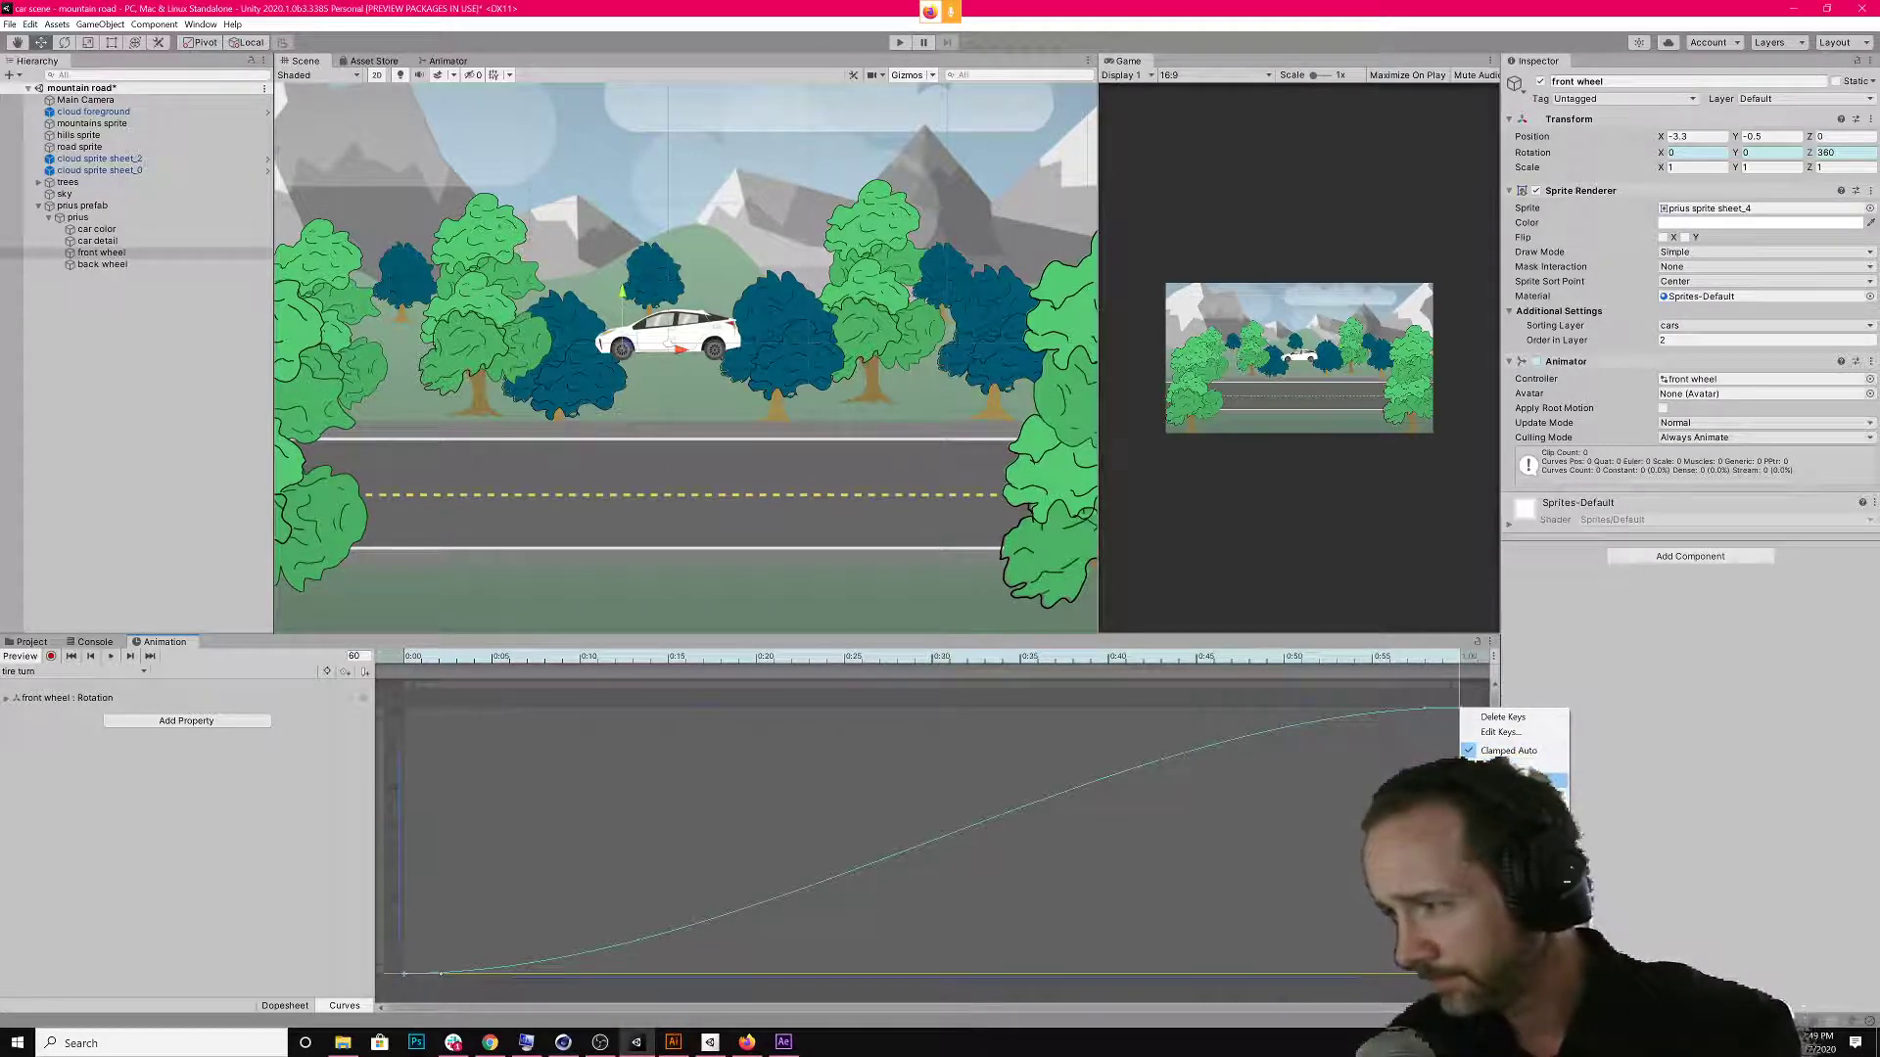
click(1449, 720)
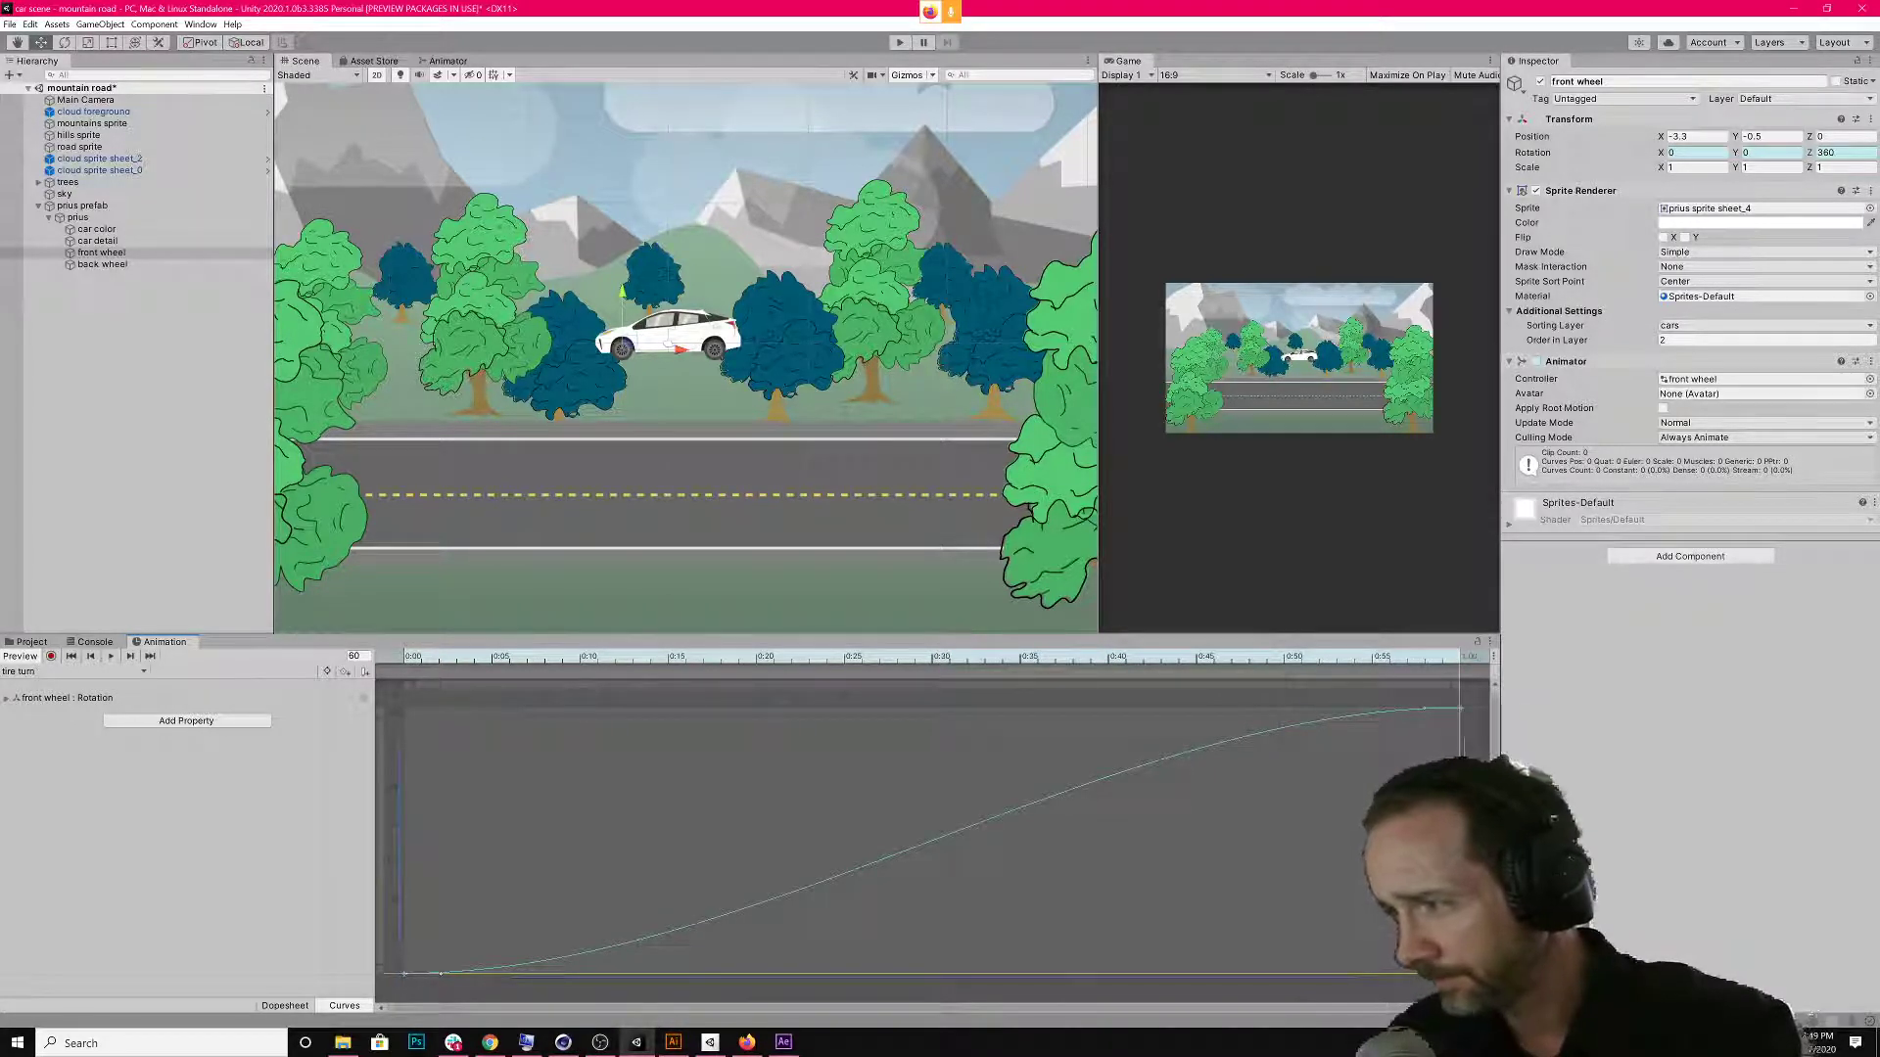
click(1466, 718)
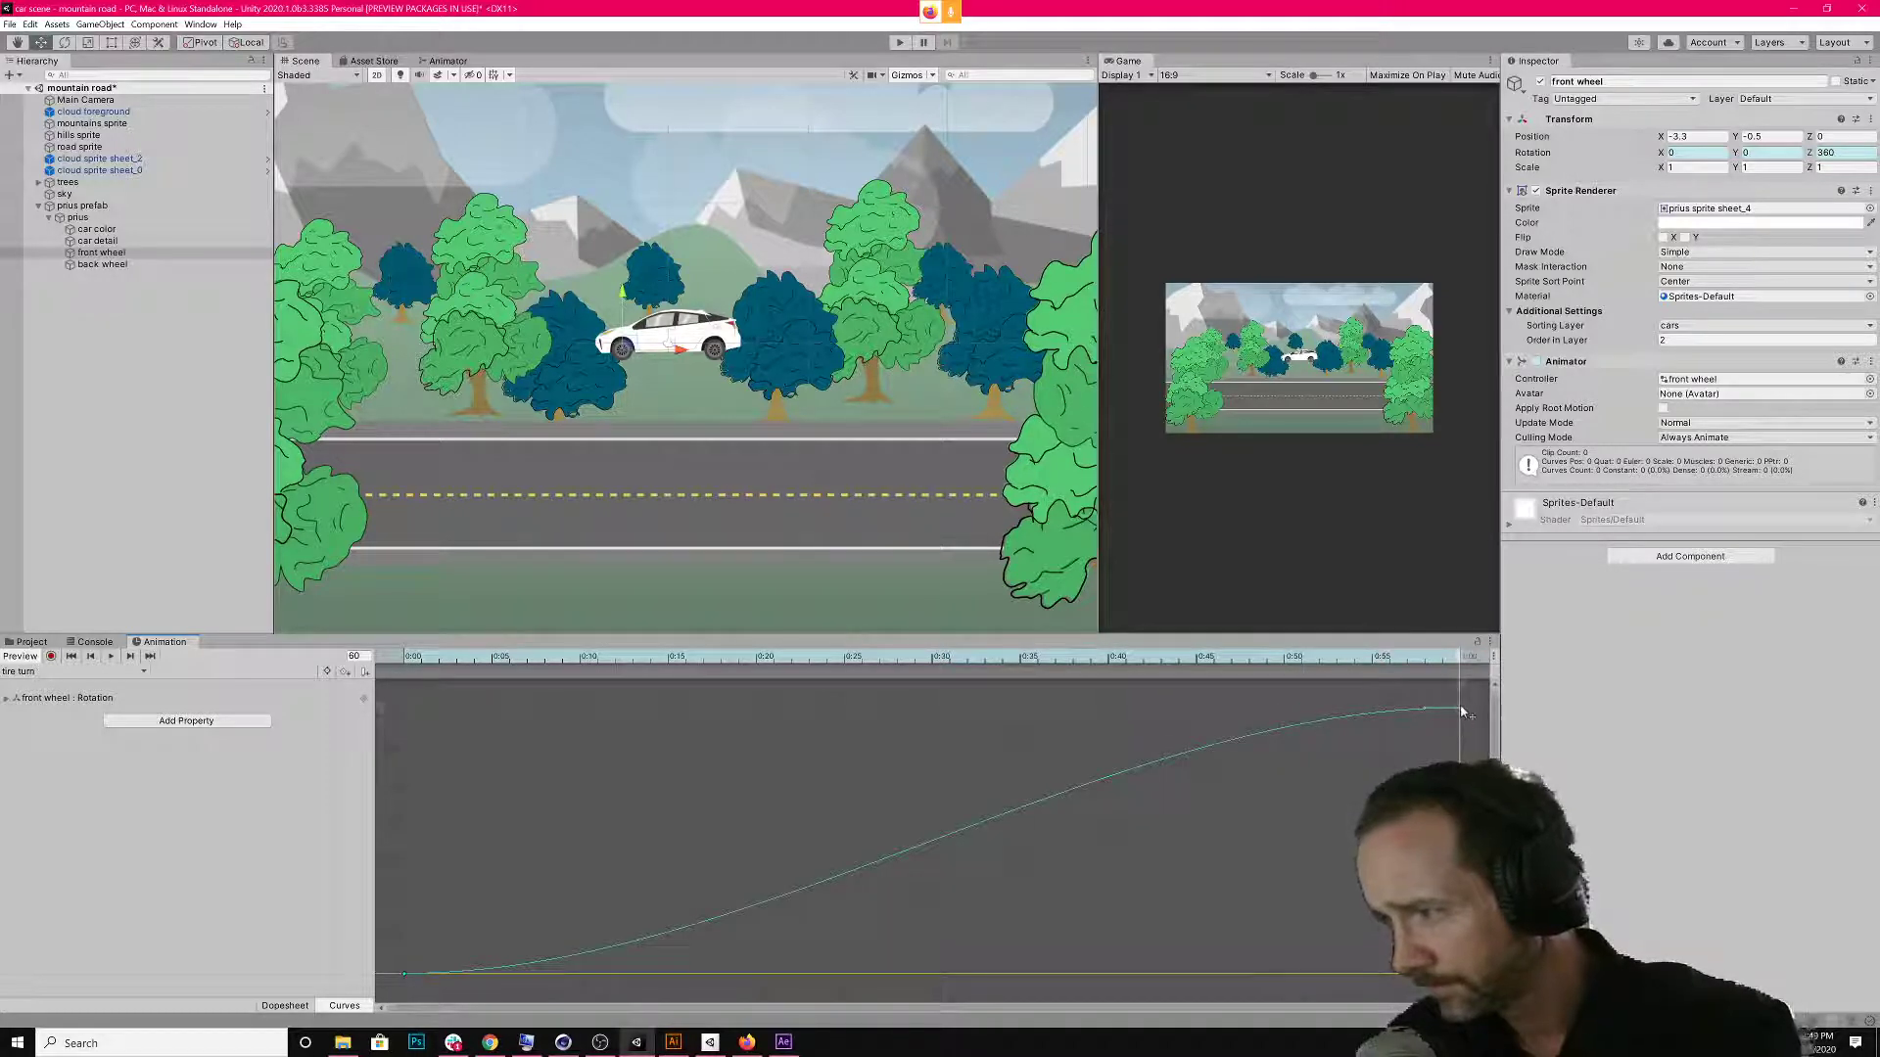
right_click(1466, 705)
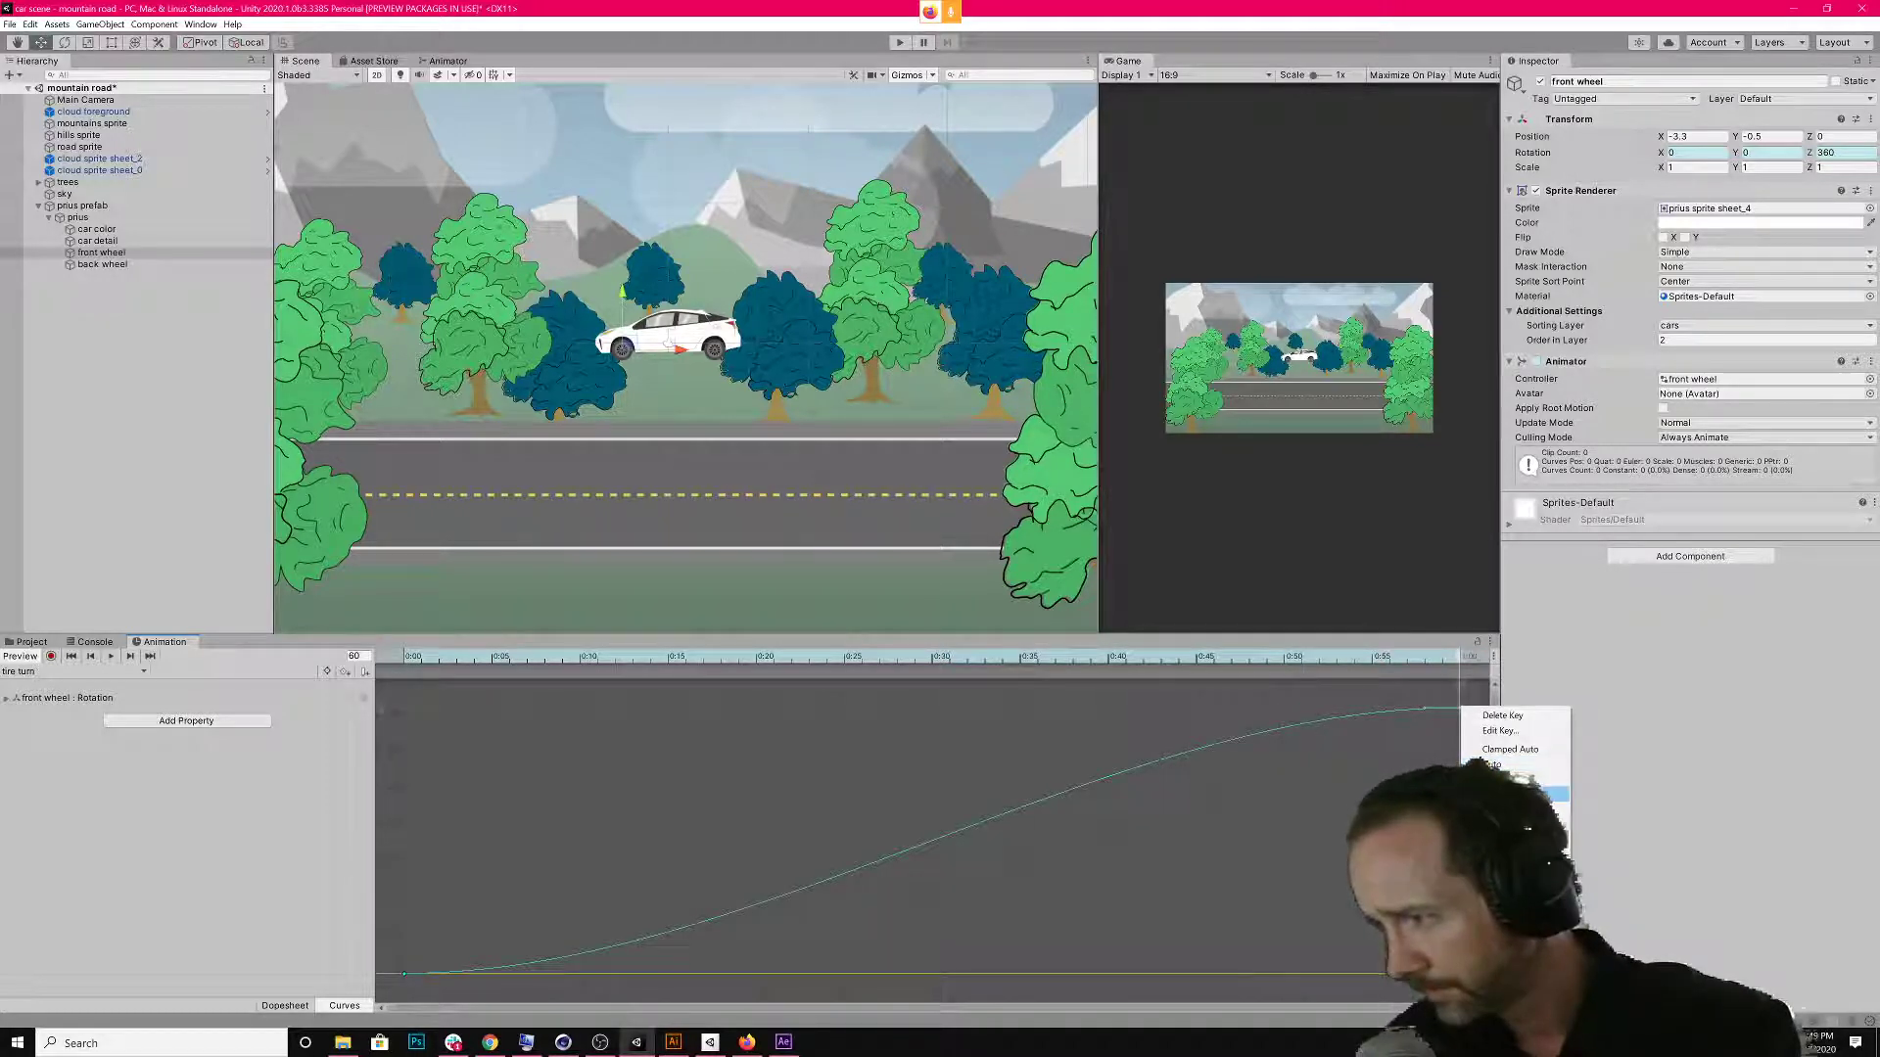
mouse_move(1518, 829)
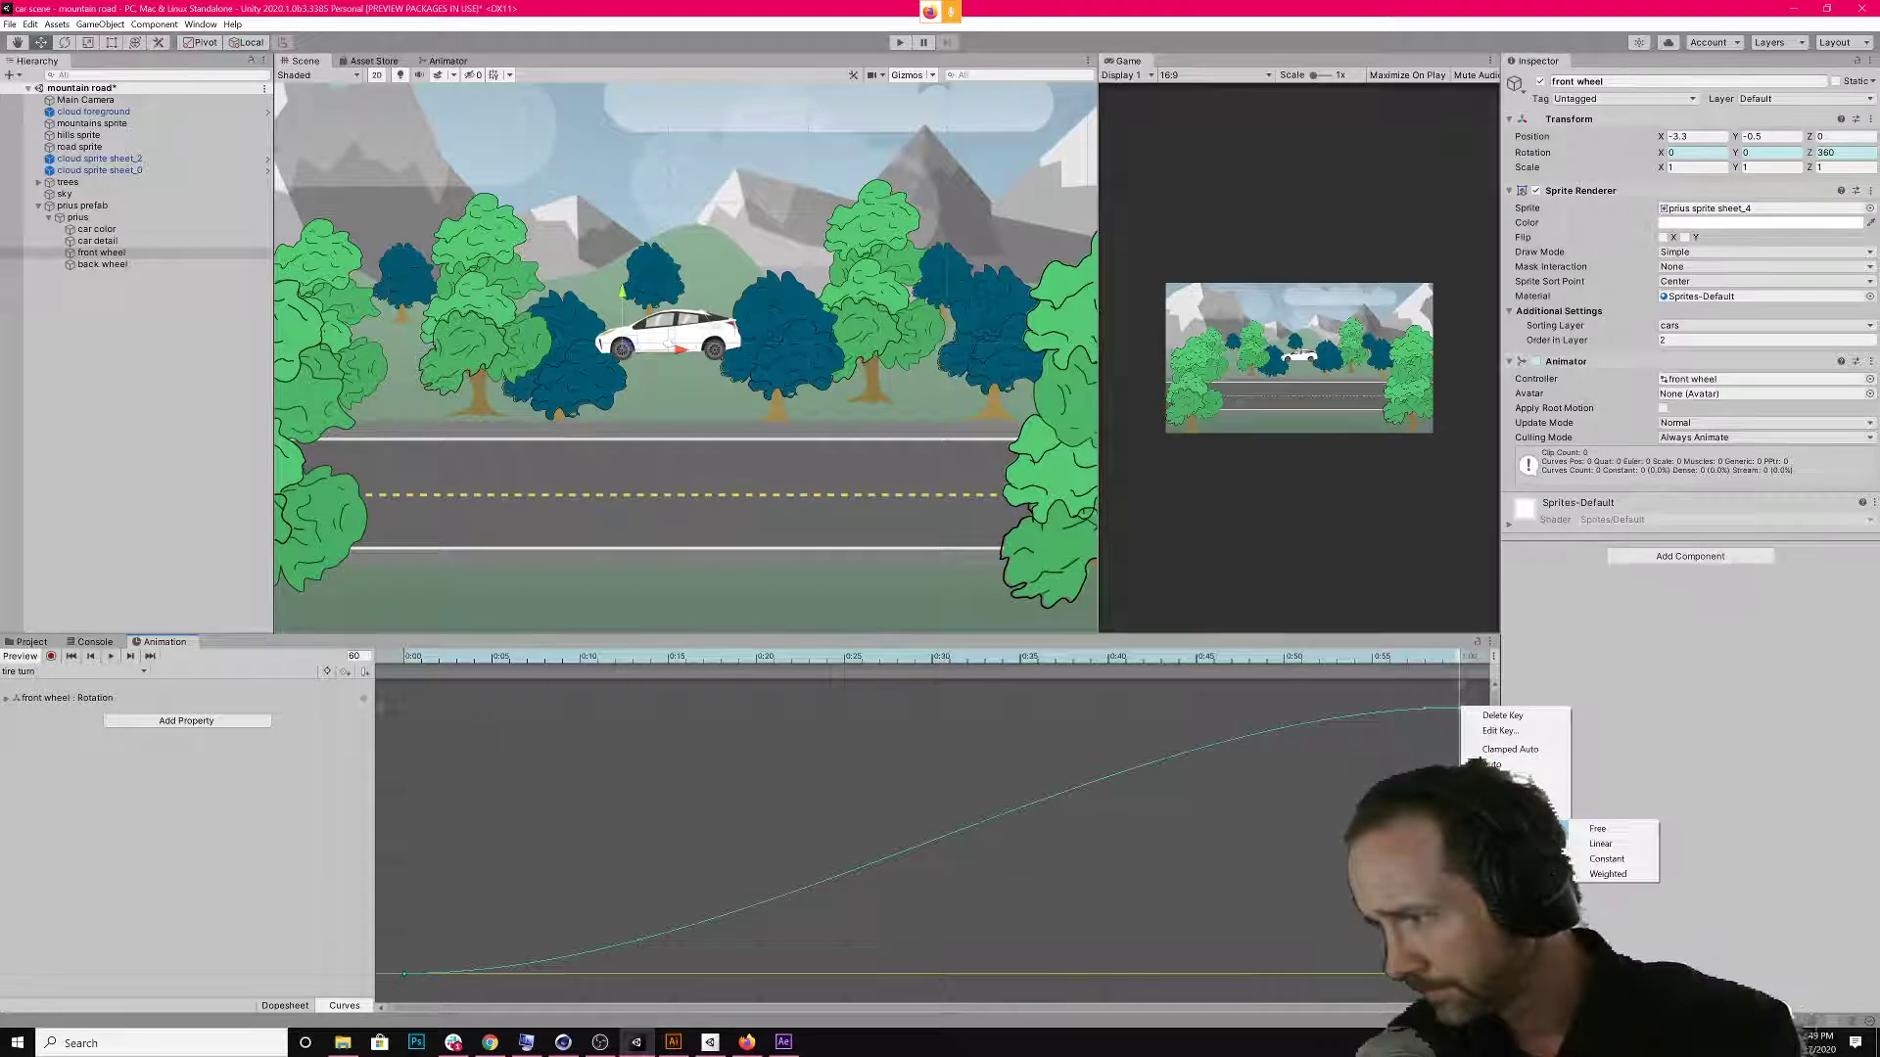
click(1598, 843)
Set both tangents of the rotation curves' start keys at frame 0 to Linear.
drag(443, 962, 402, 975)
right_click(404, 974)
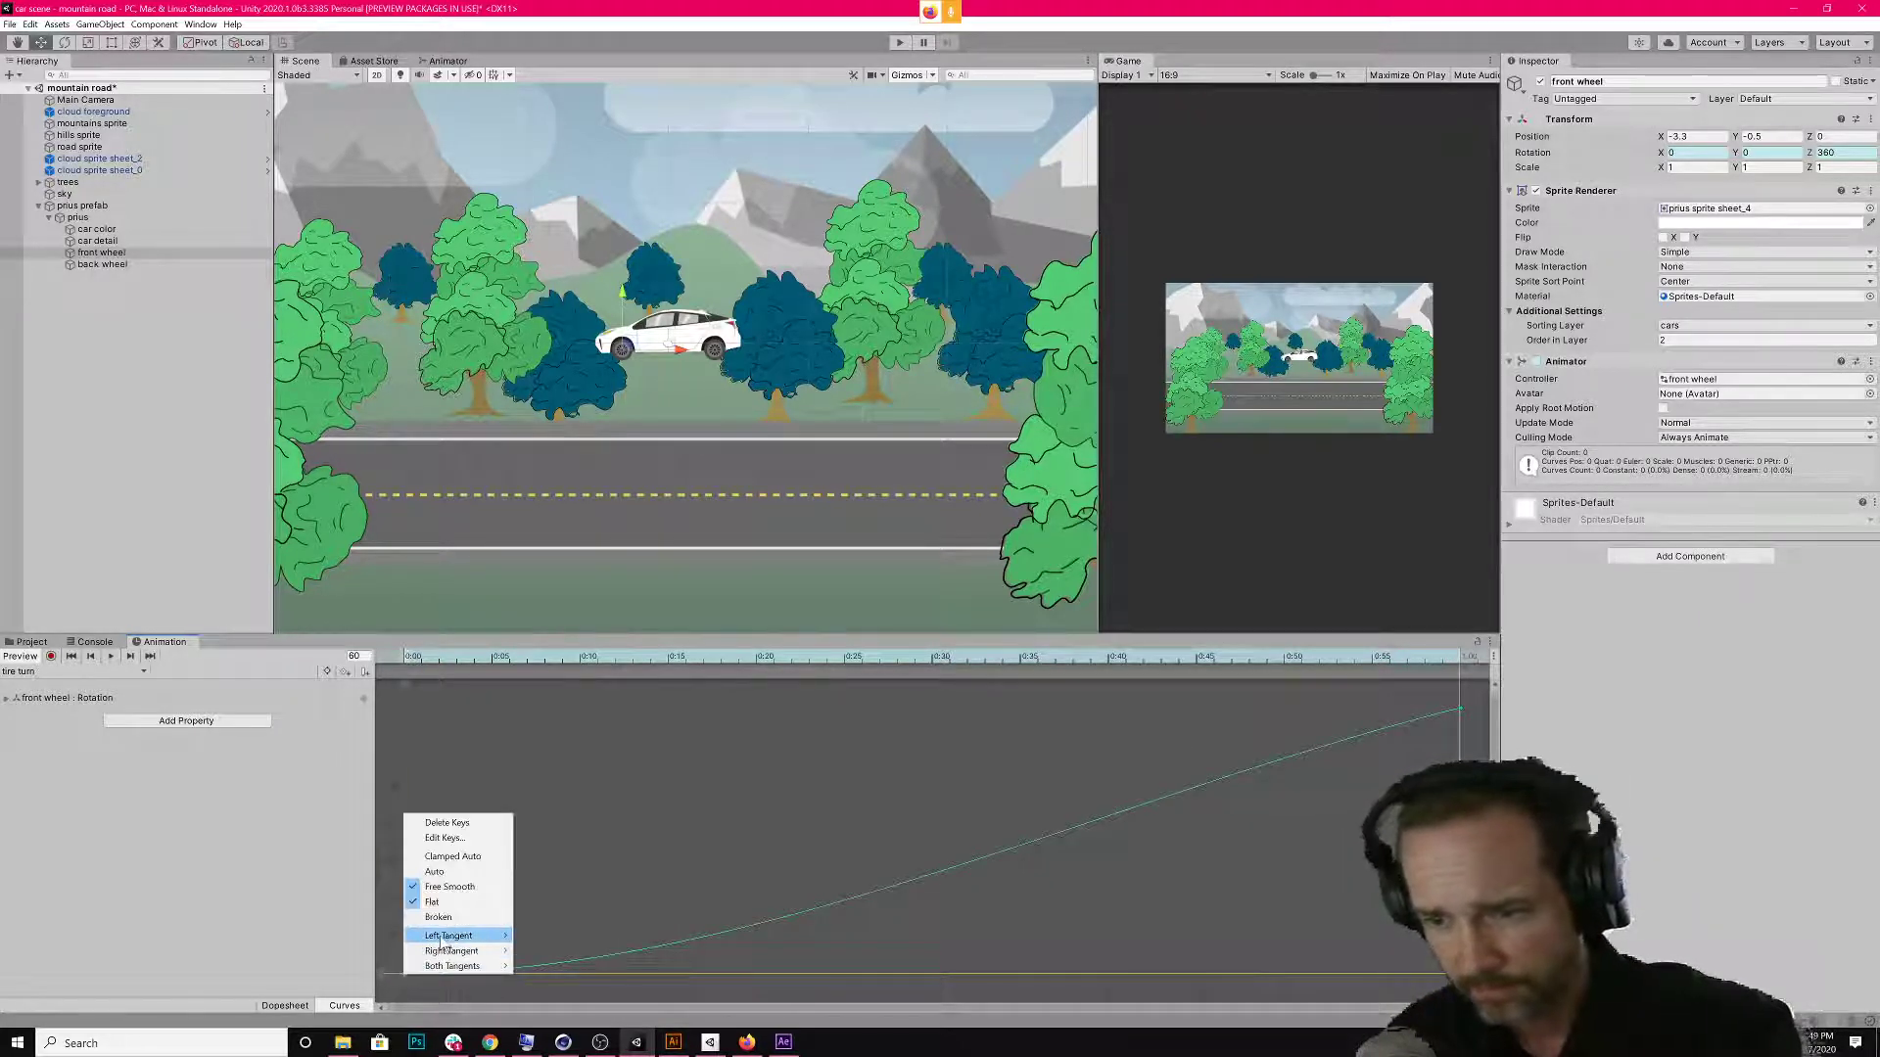
mouse_move(460, 967)
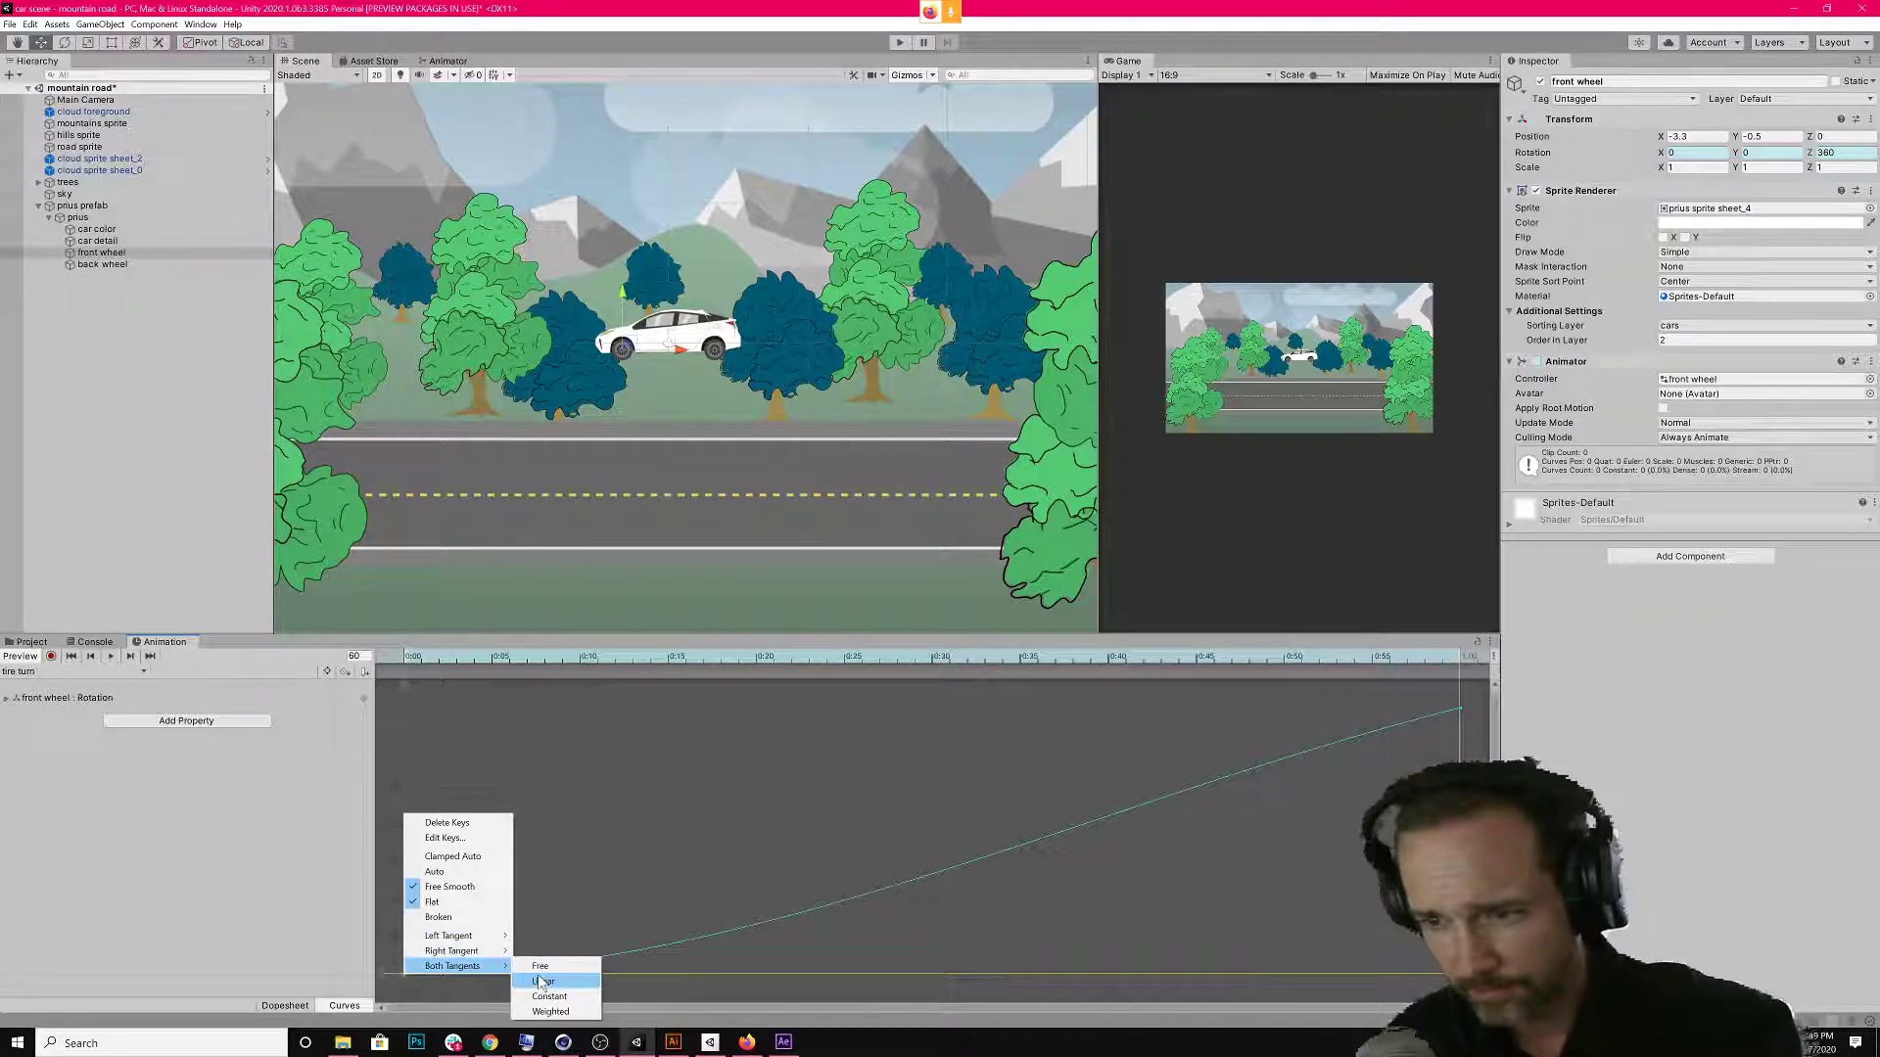
click(542, 981)
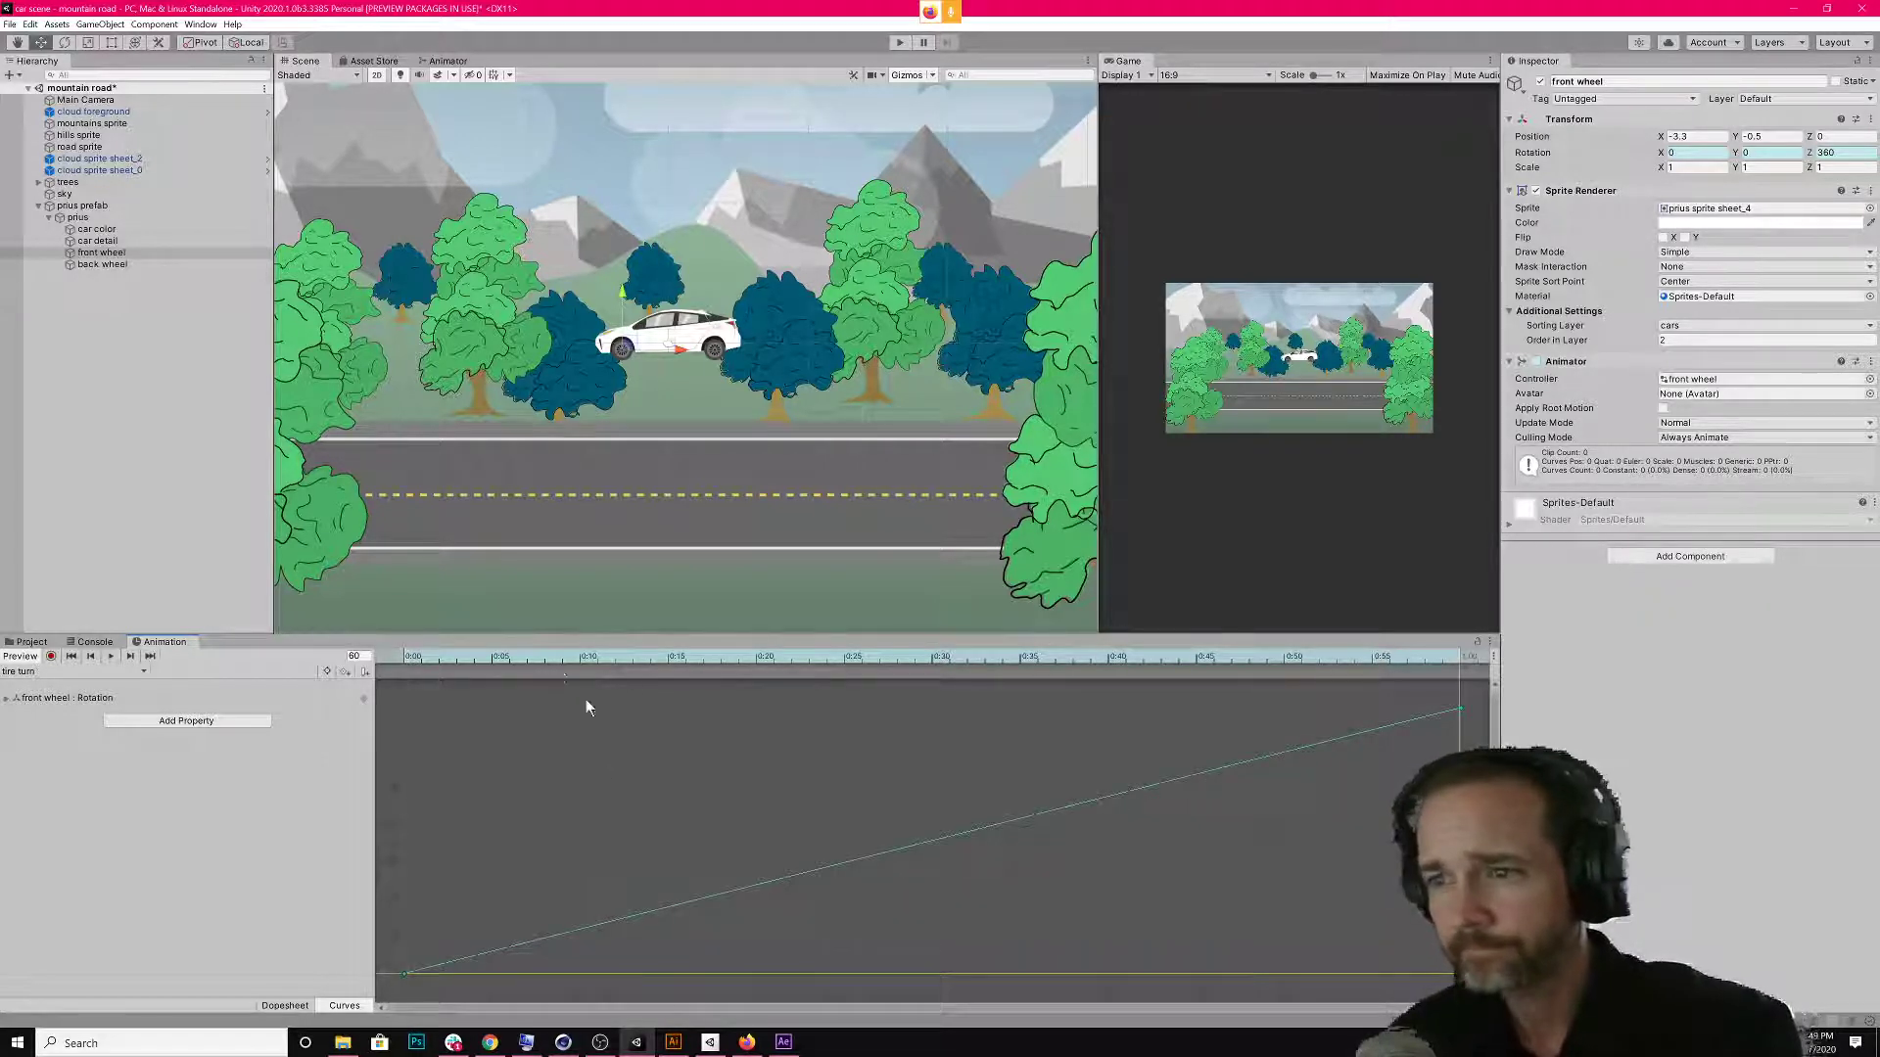
Preview the front wheel's rotation by scrubbing and playing the clip, and test it briefly in Play mode.
drag(546, 653, 1203, 718)
key(space)
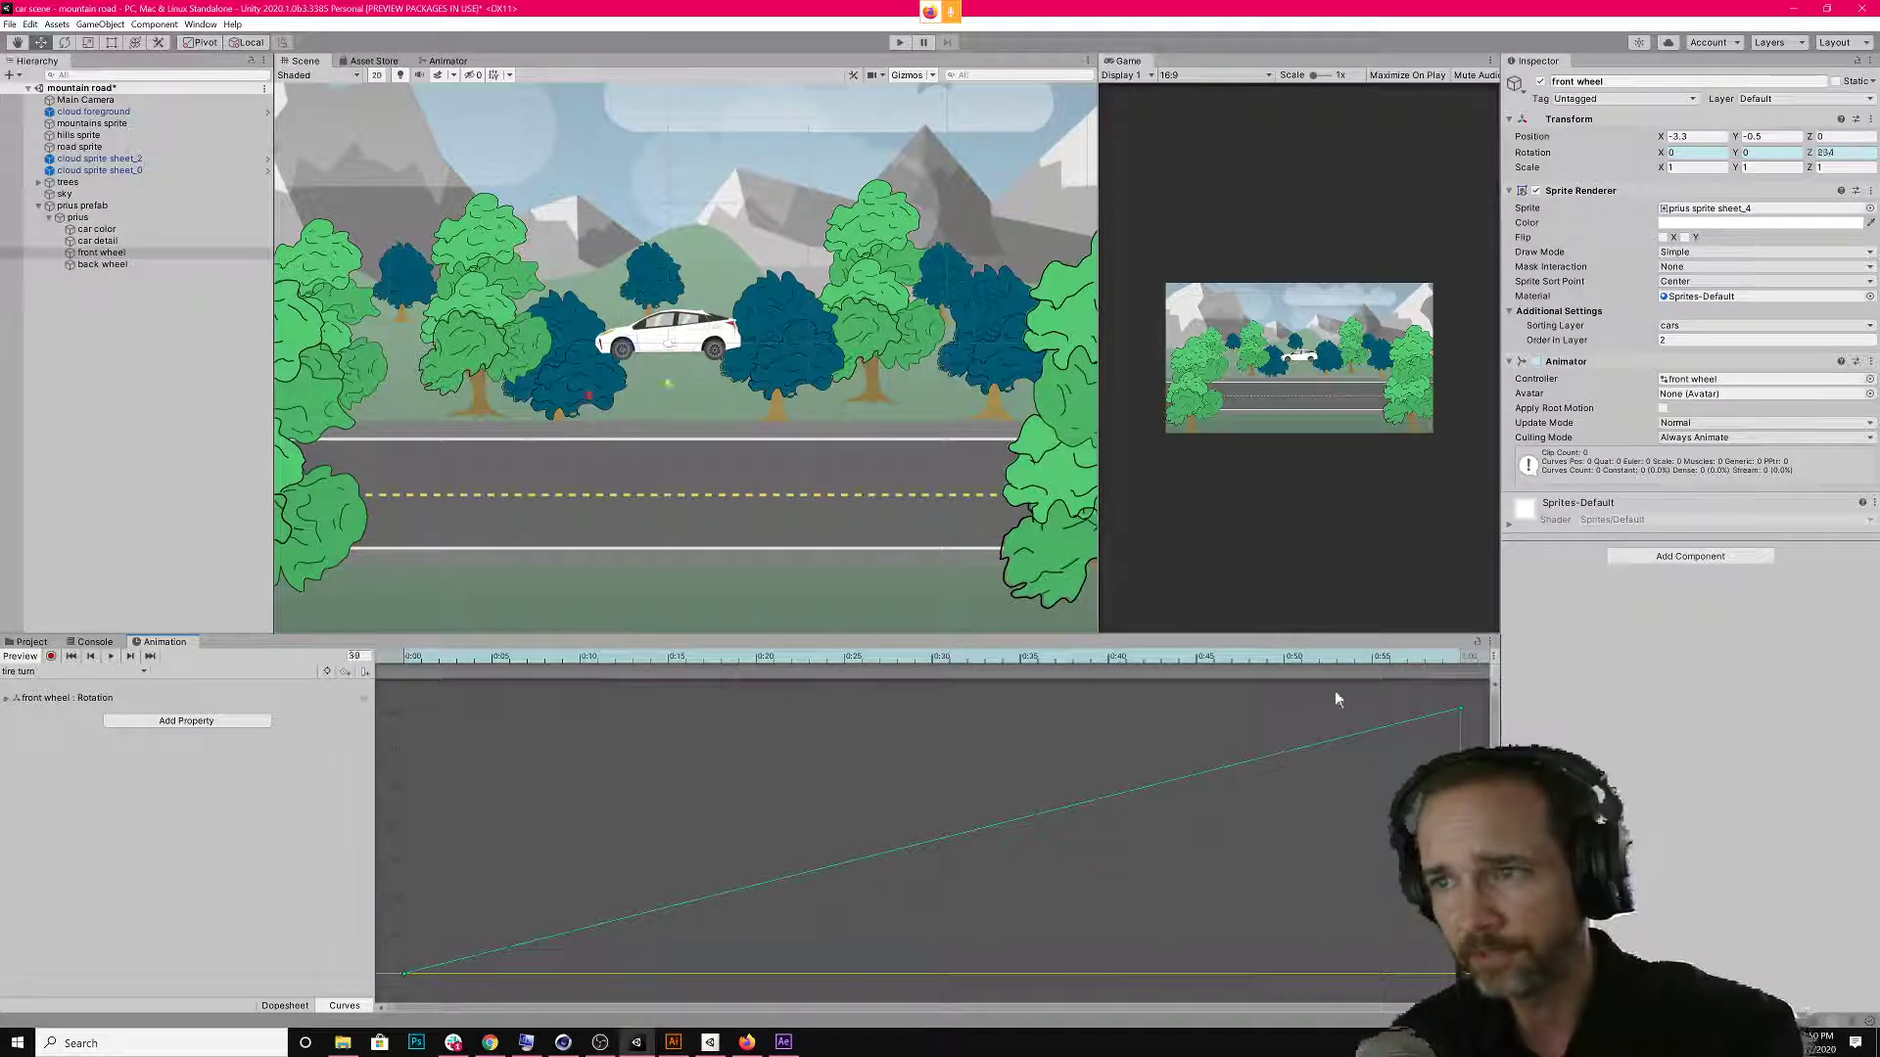
click(562, 652)
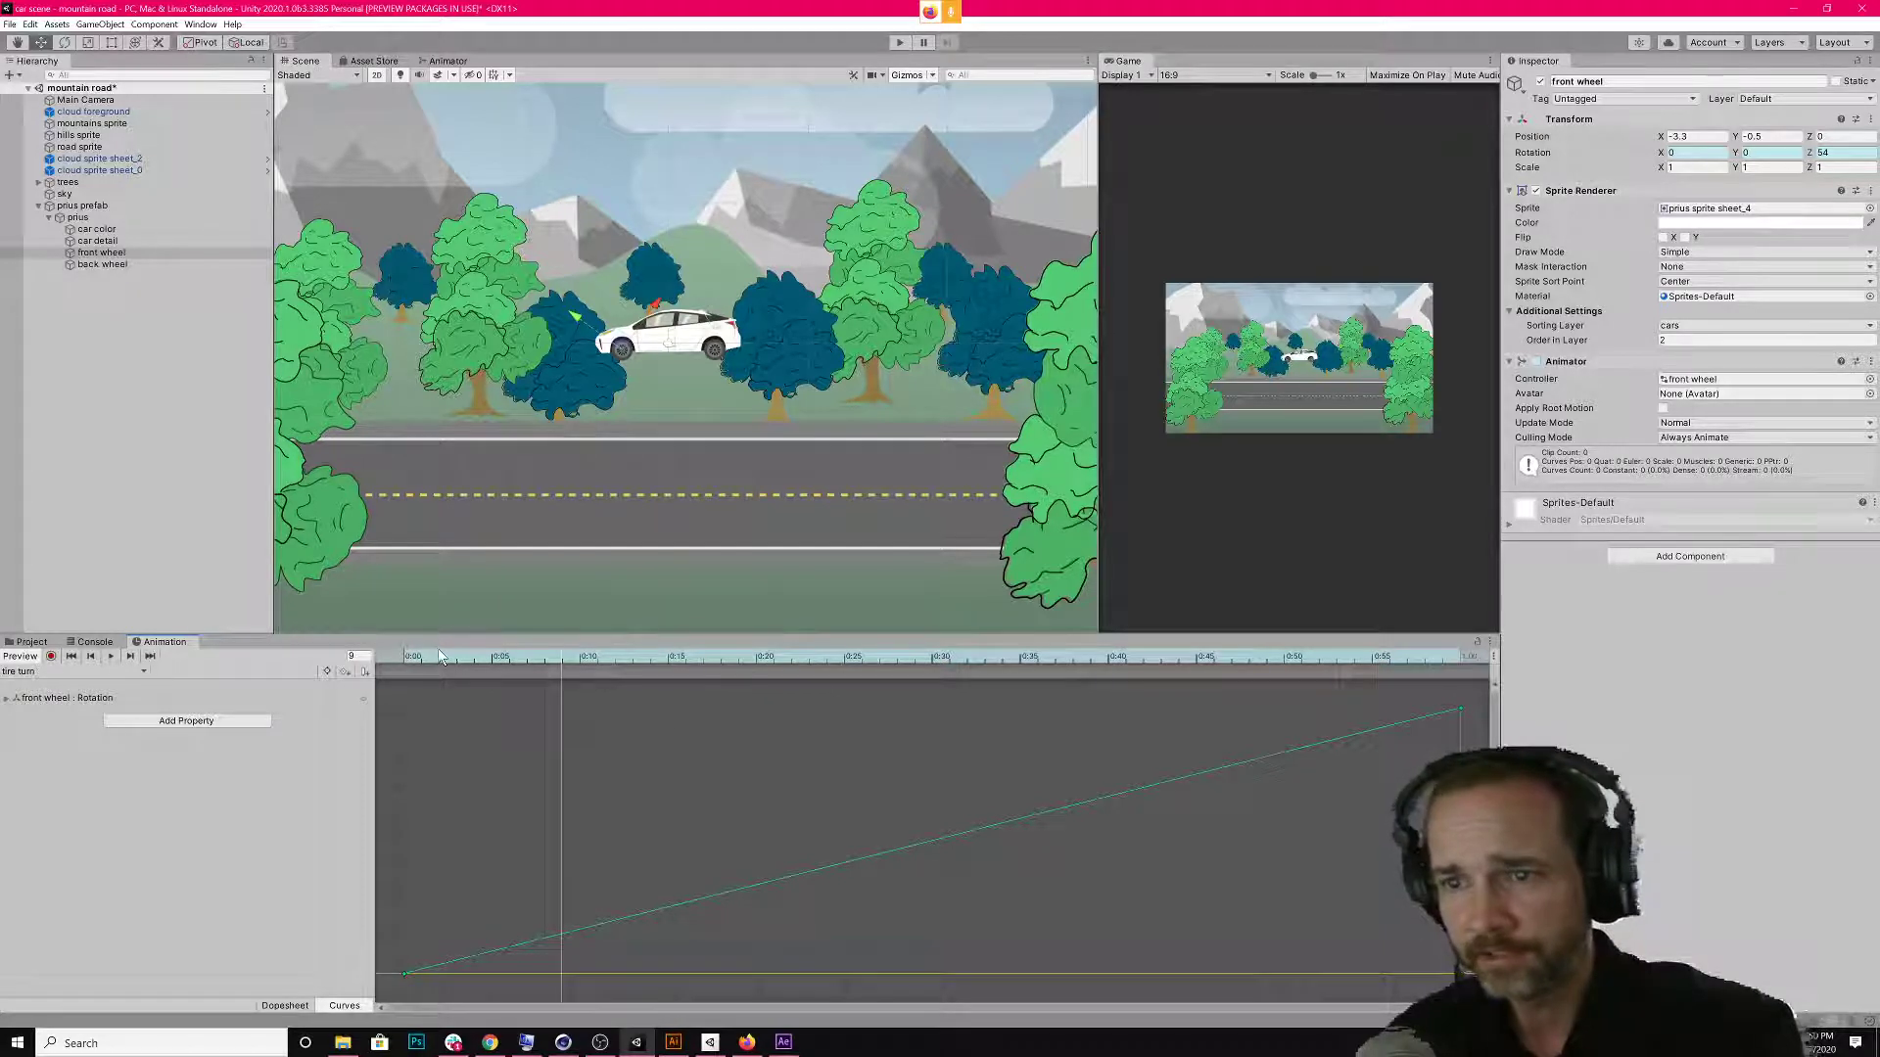
key(space)
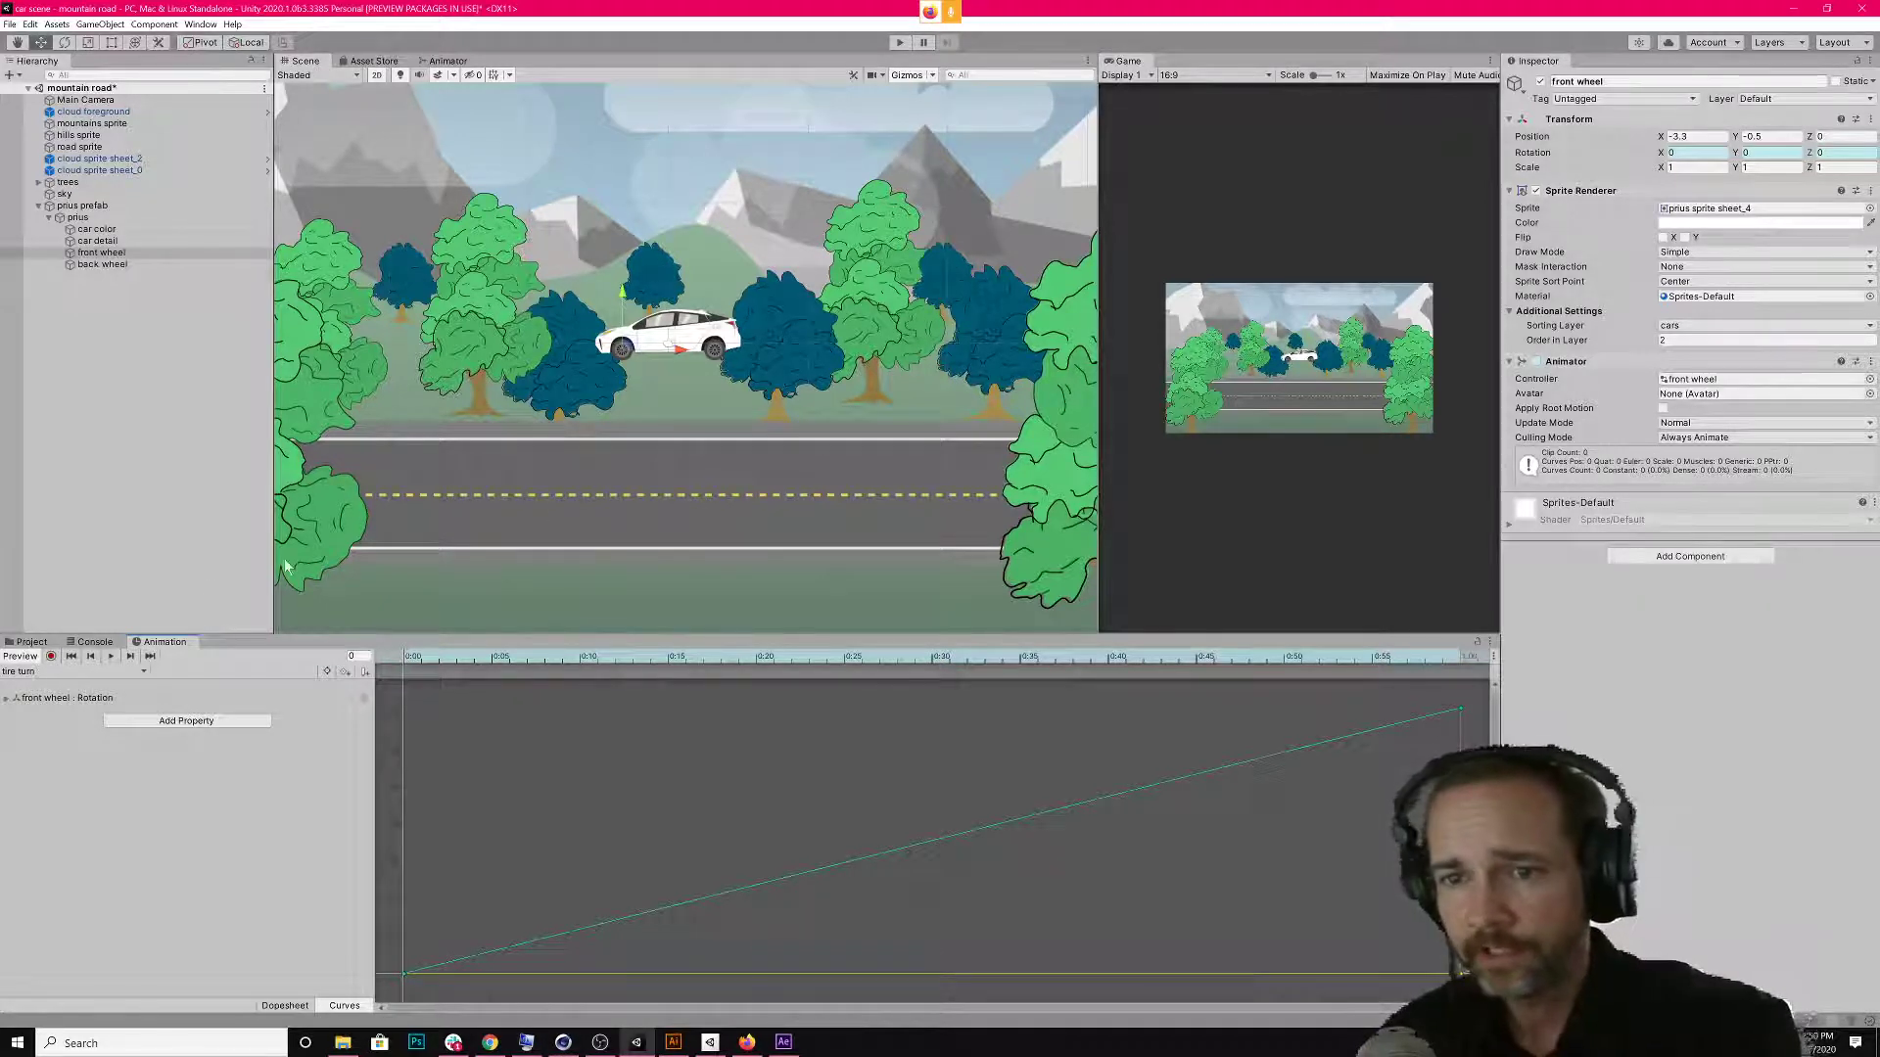
click(898, 43)
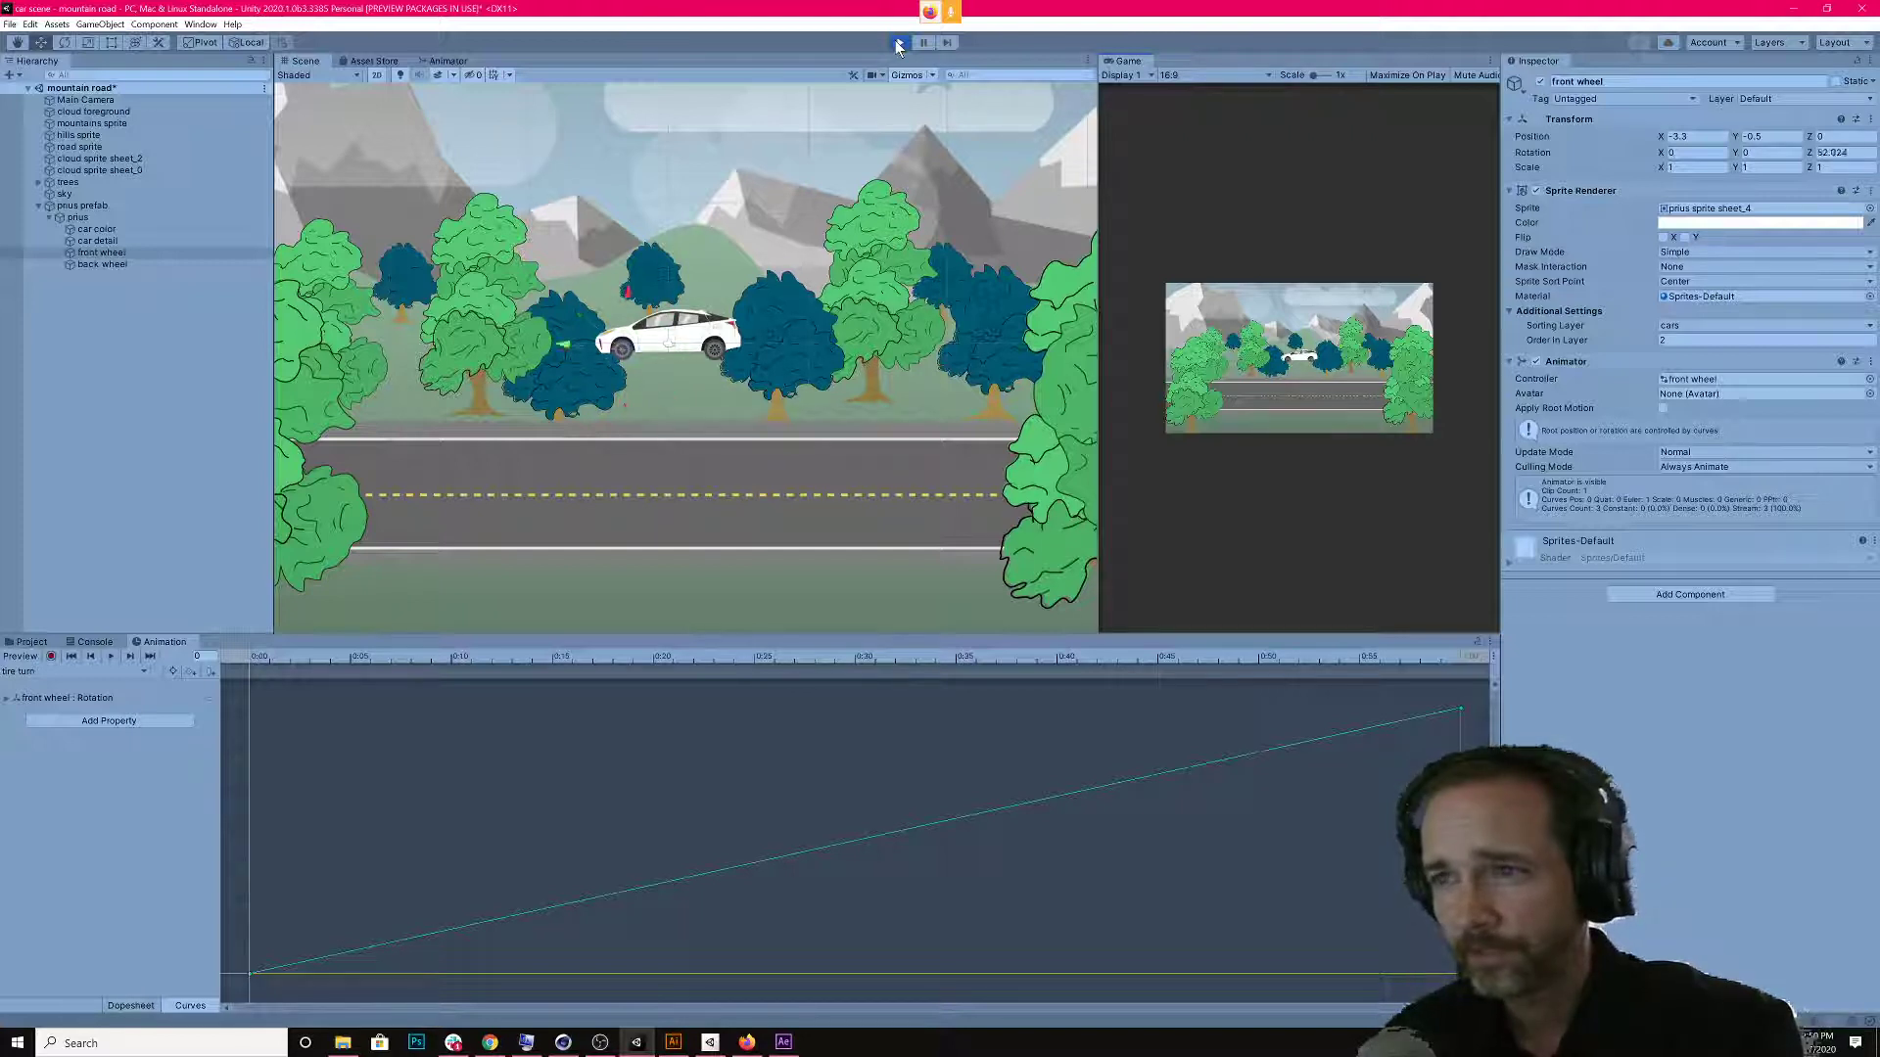
click(898, 43)
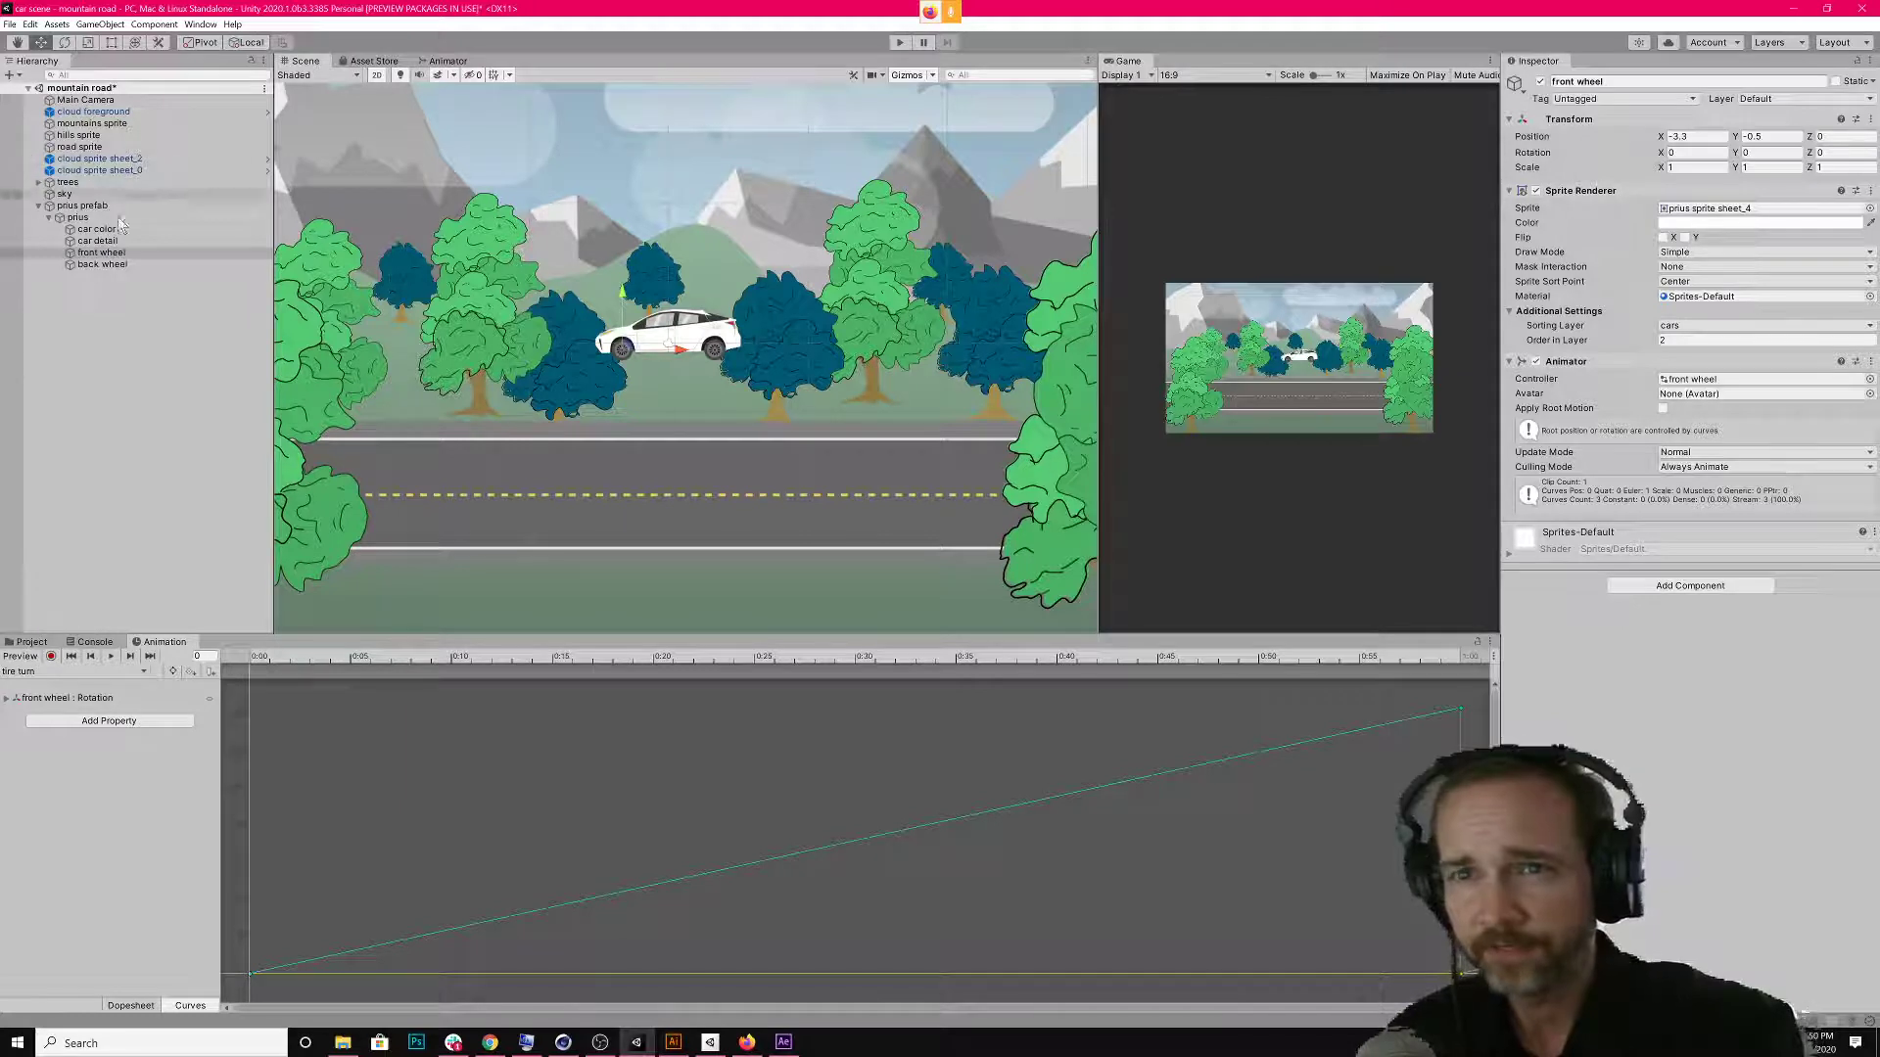
Apply the tire turn animation clip to the back wheel and test both wheels in Play mode.
click(139, 265)
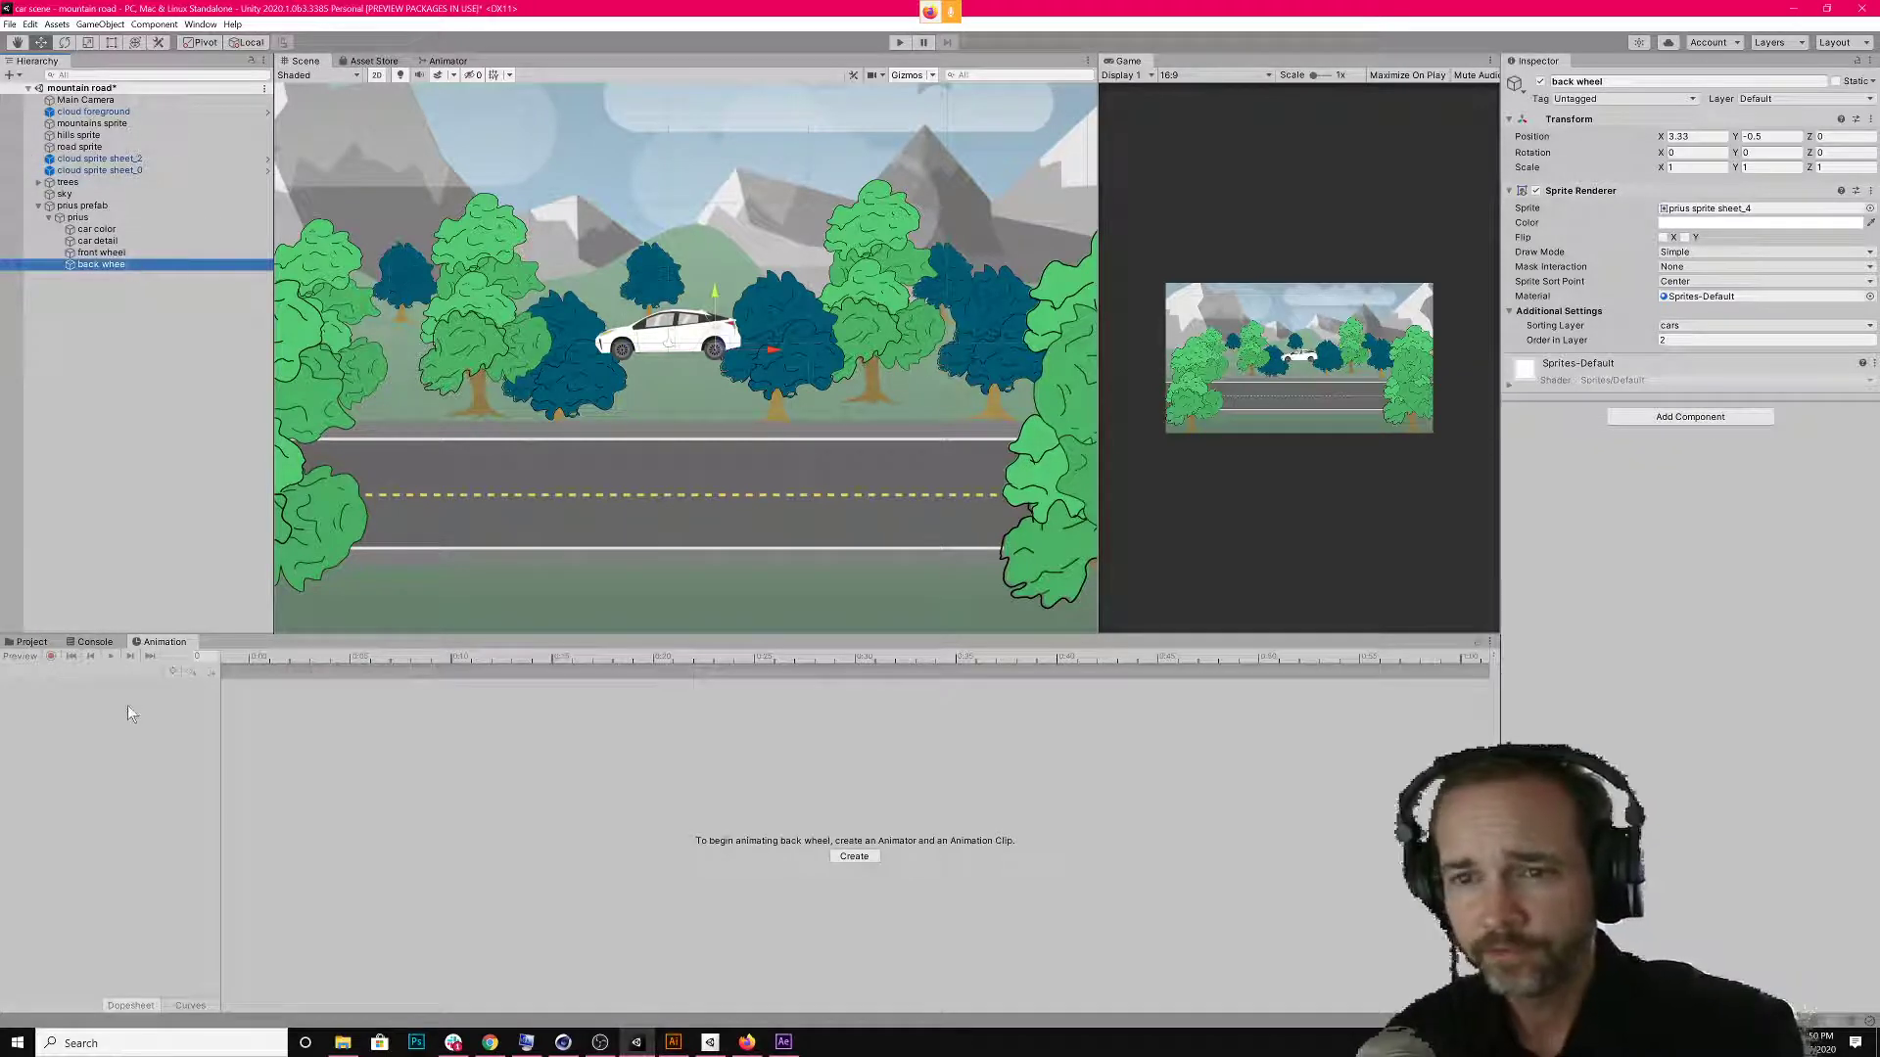
click(84, 642)
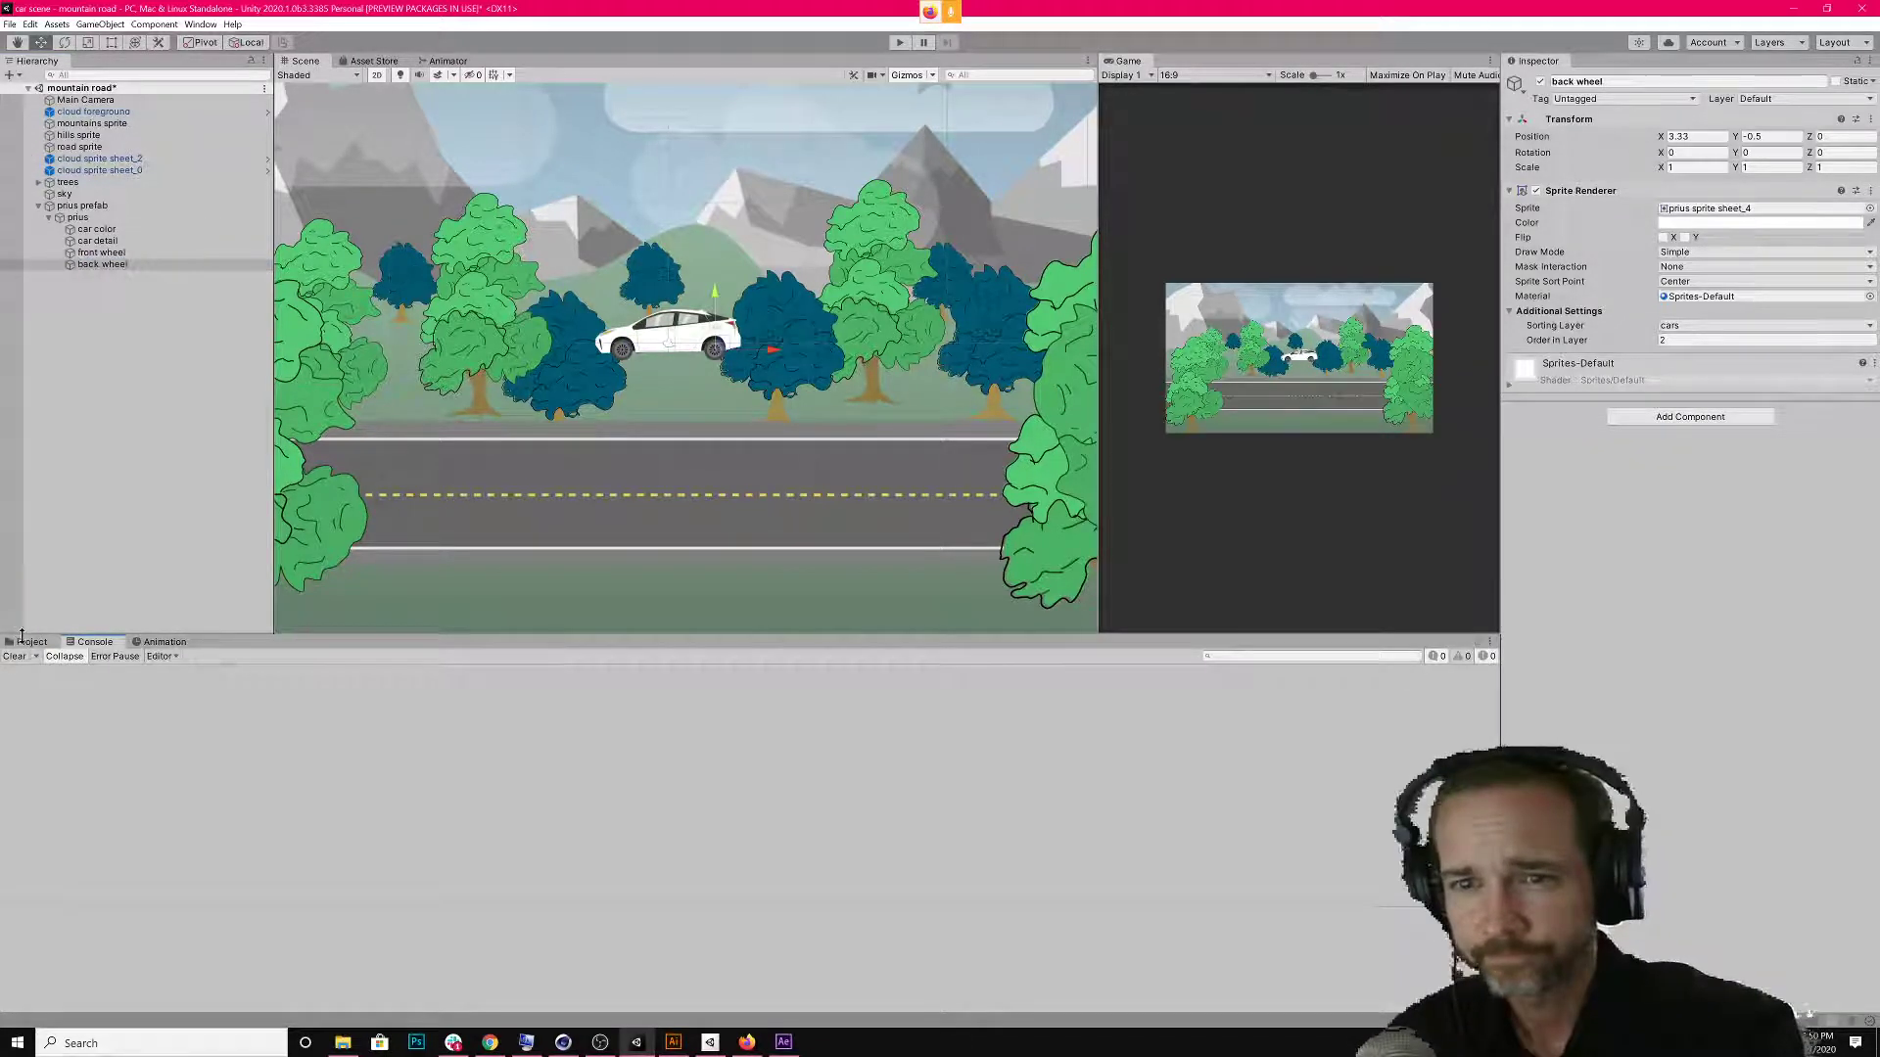
click(22, 639)
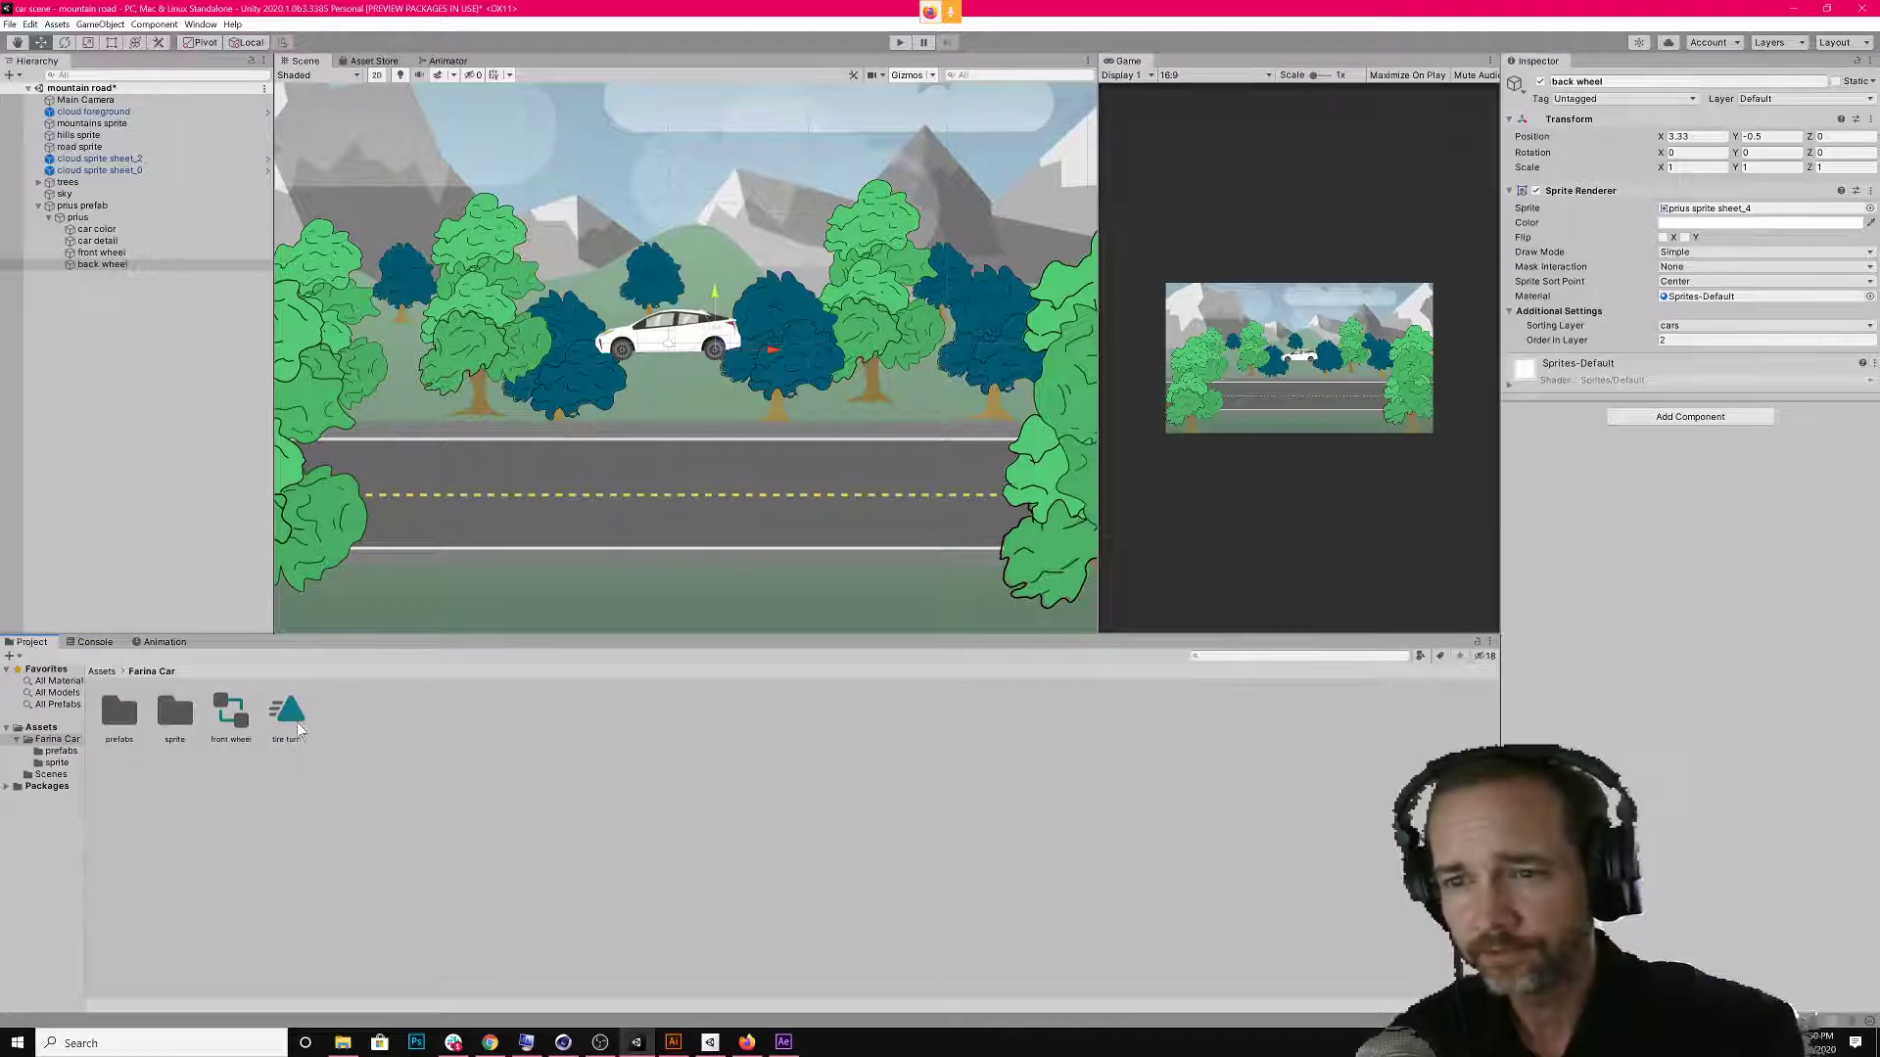
click(289, 720)
click(240, 726)
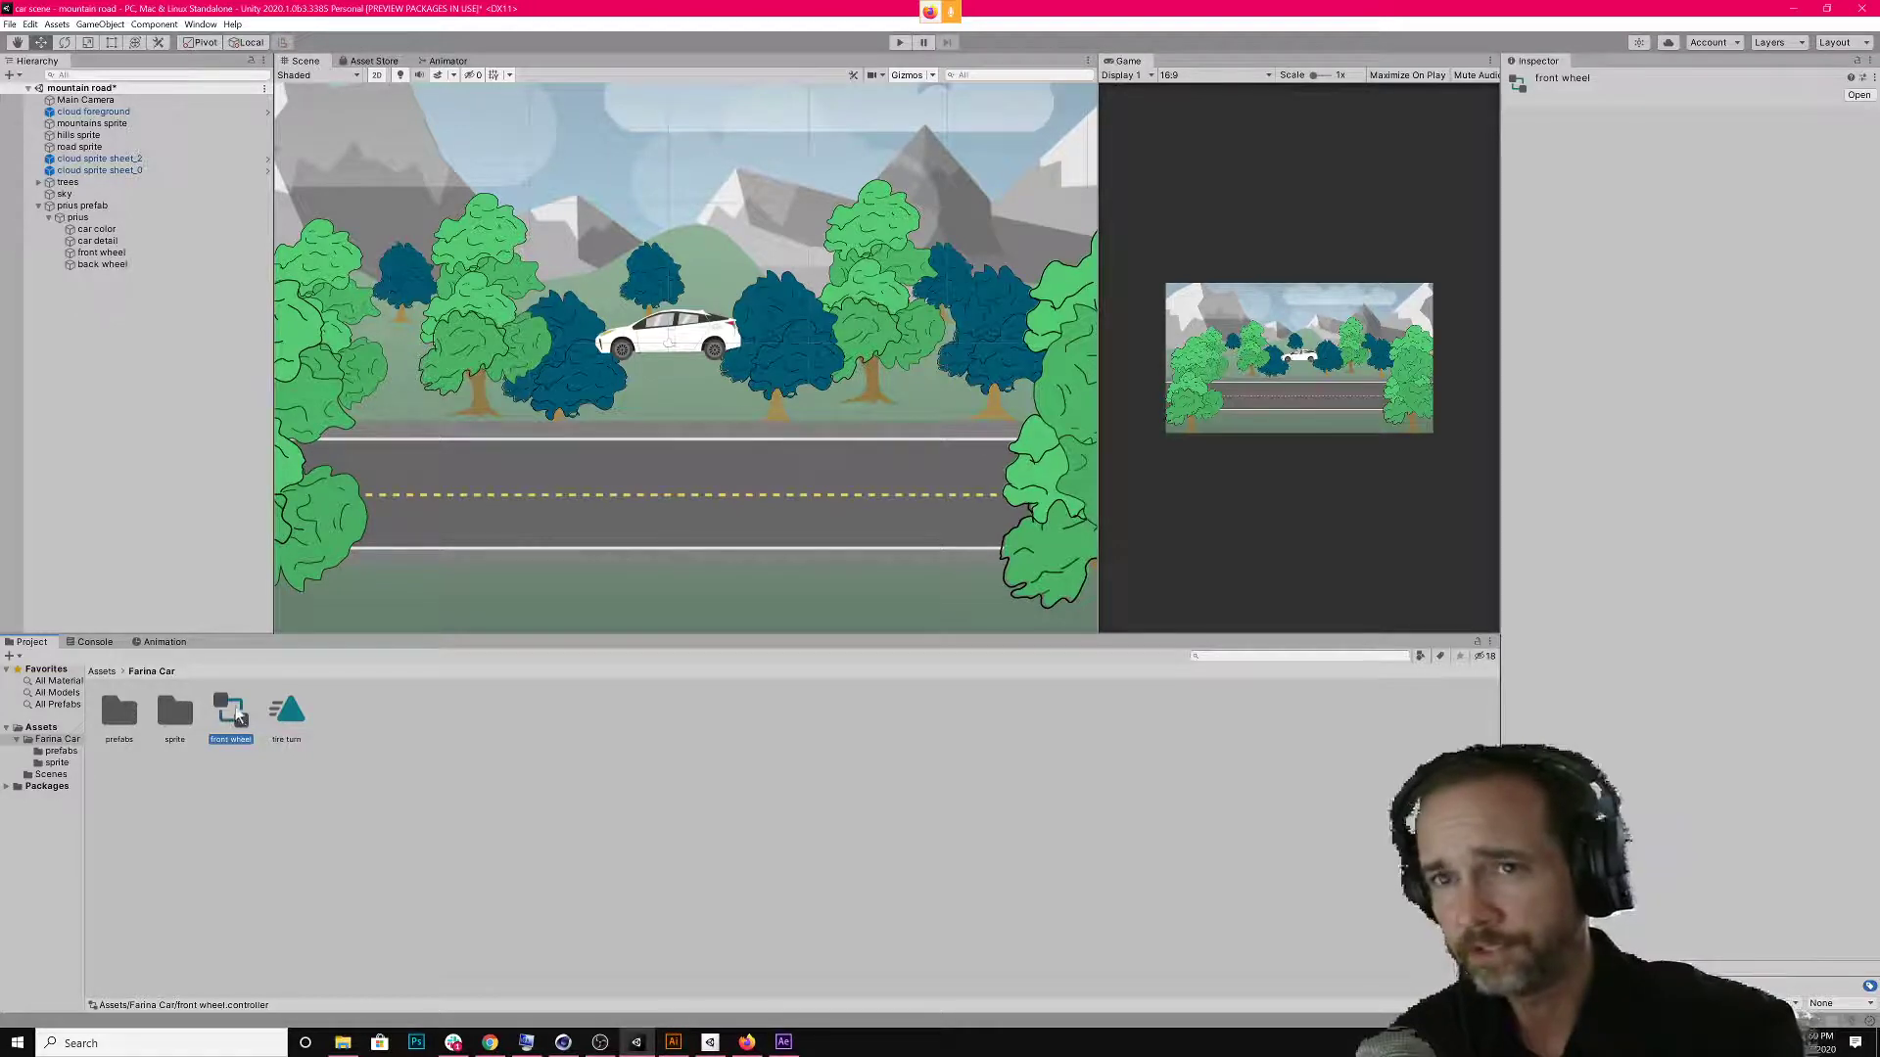
click(292, 715)
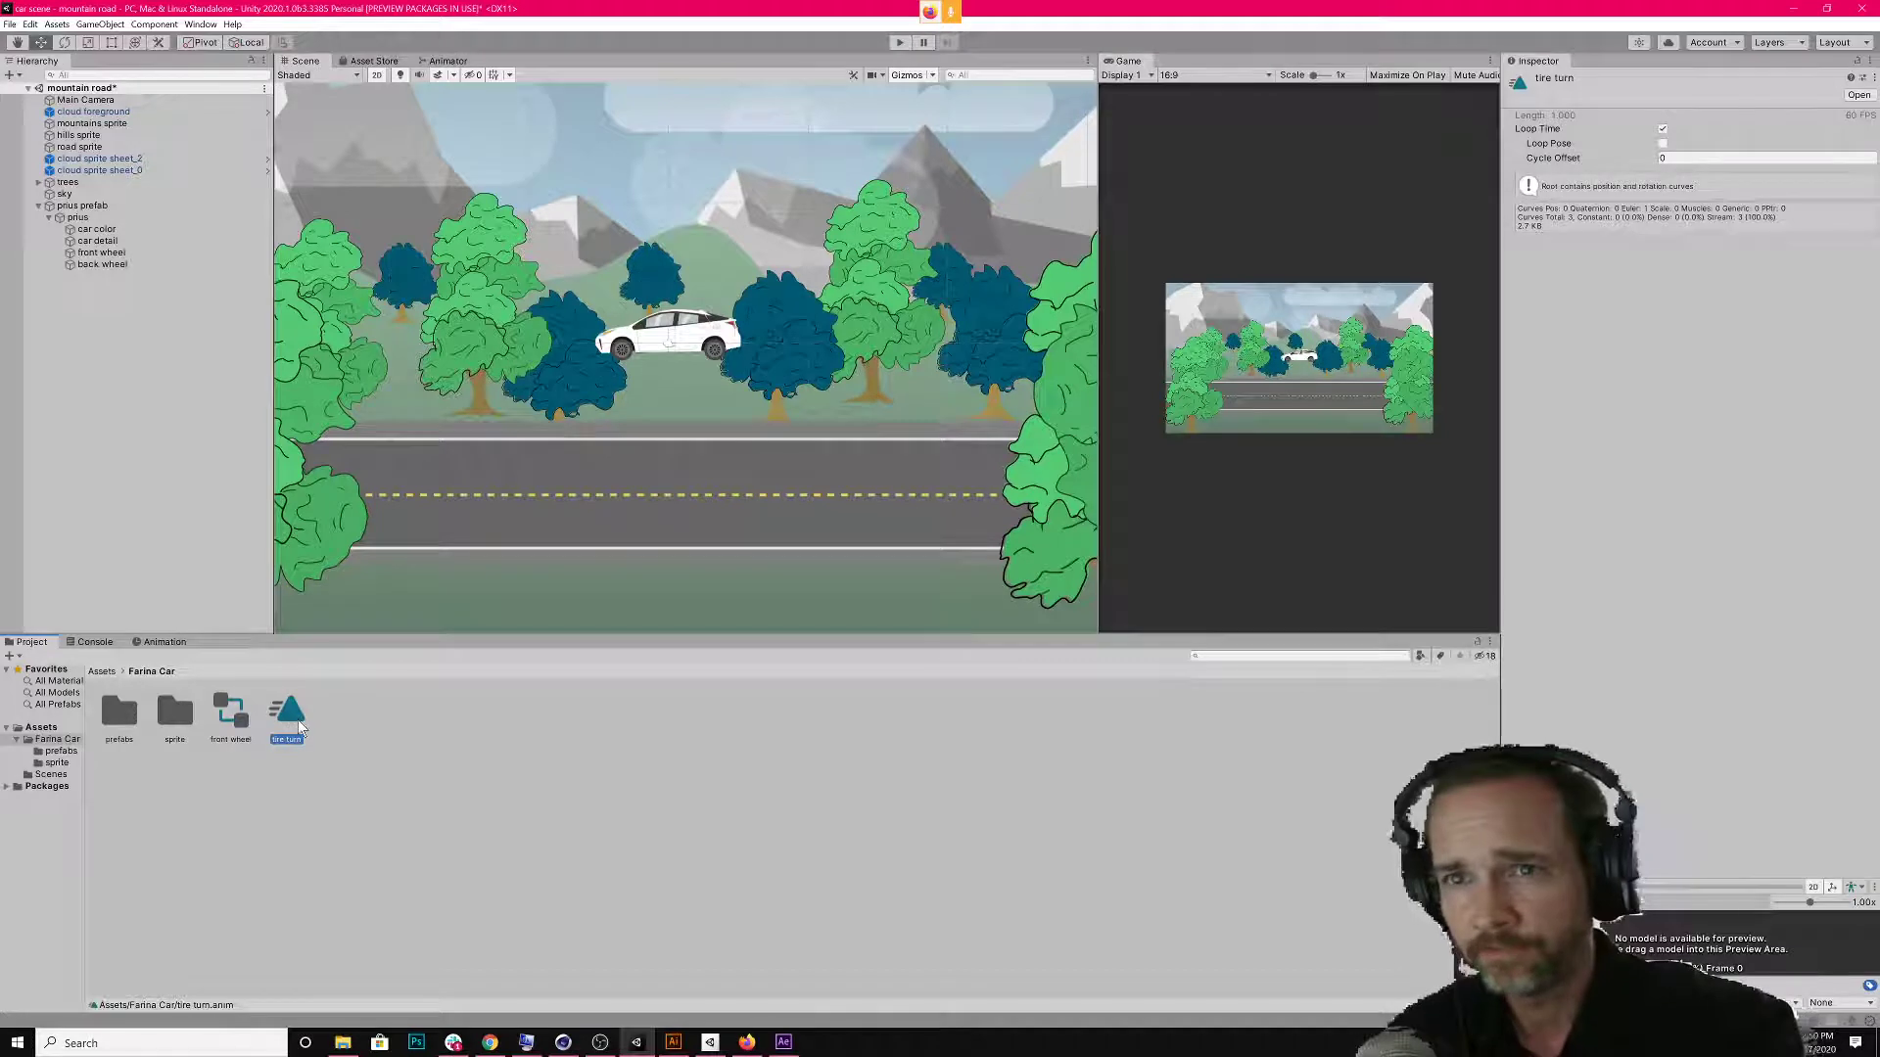
drag(298, 720, 105, 271)
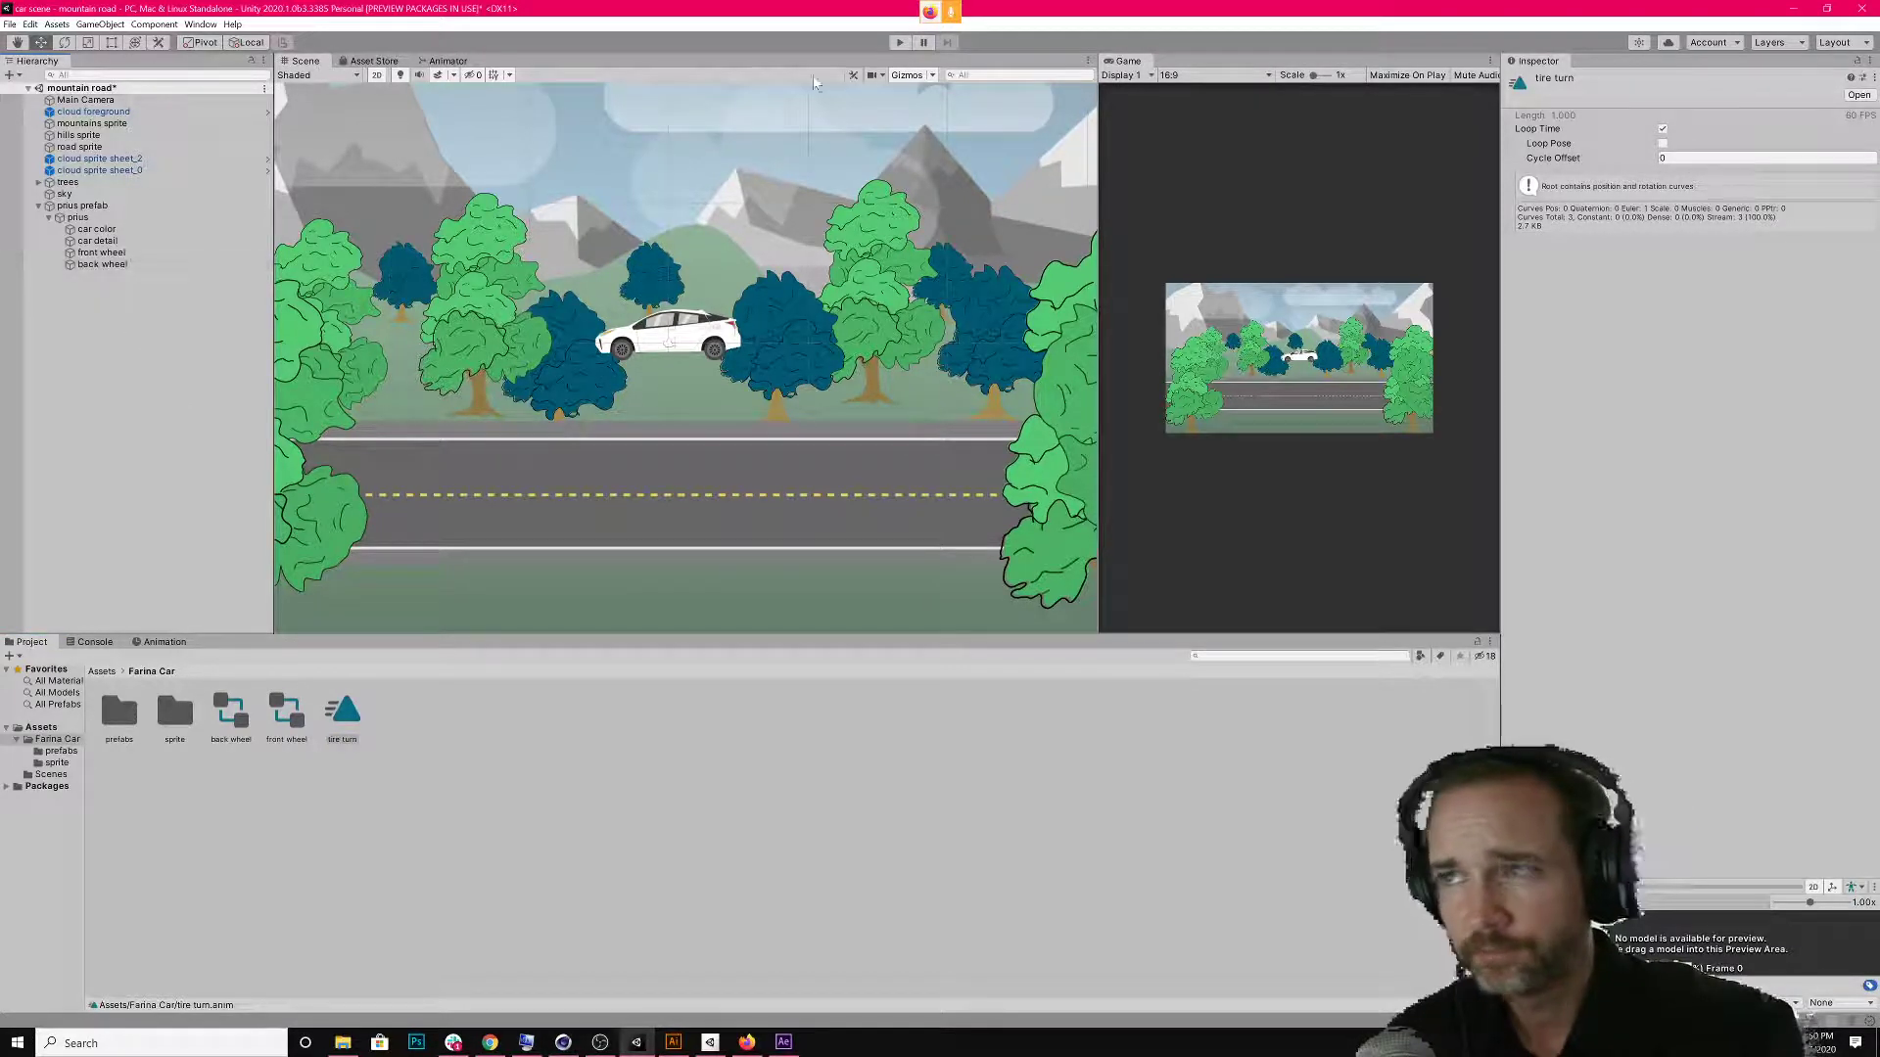
click(898, 42)
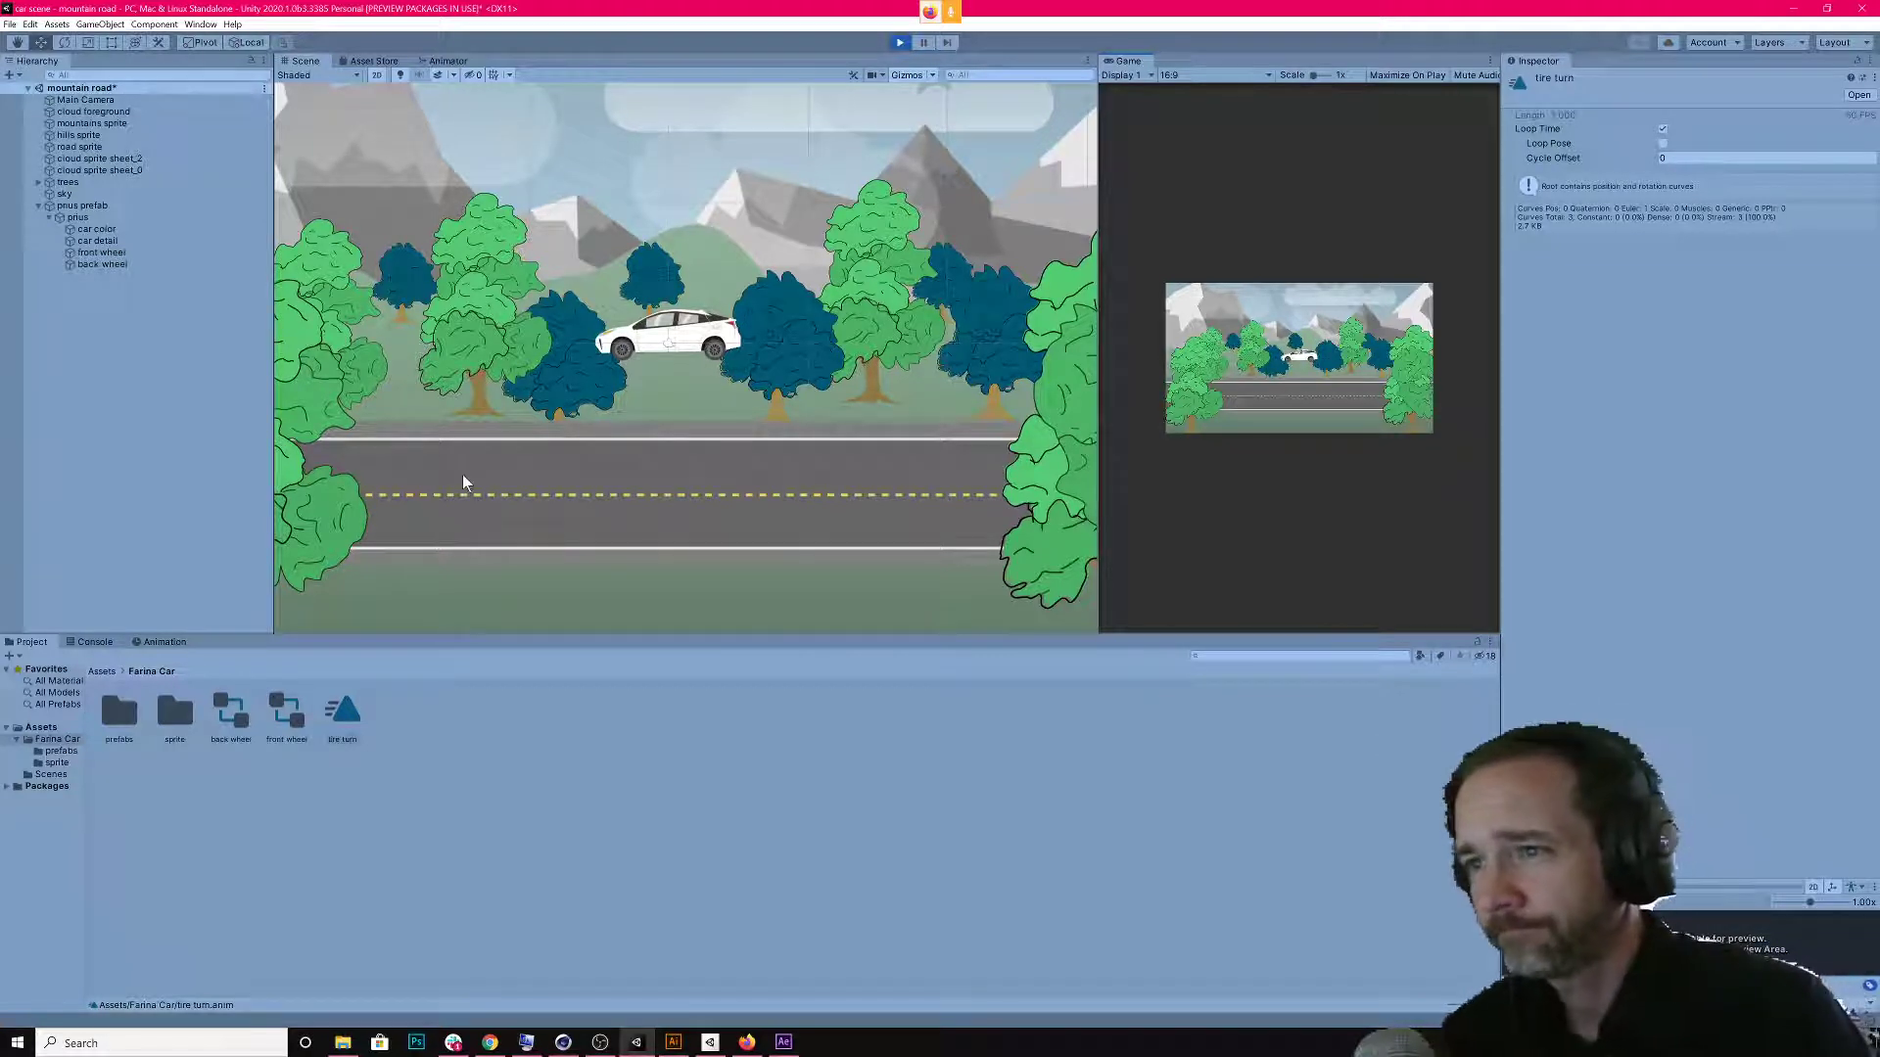
click(899, 43)
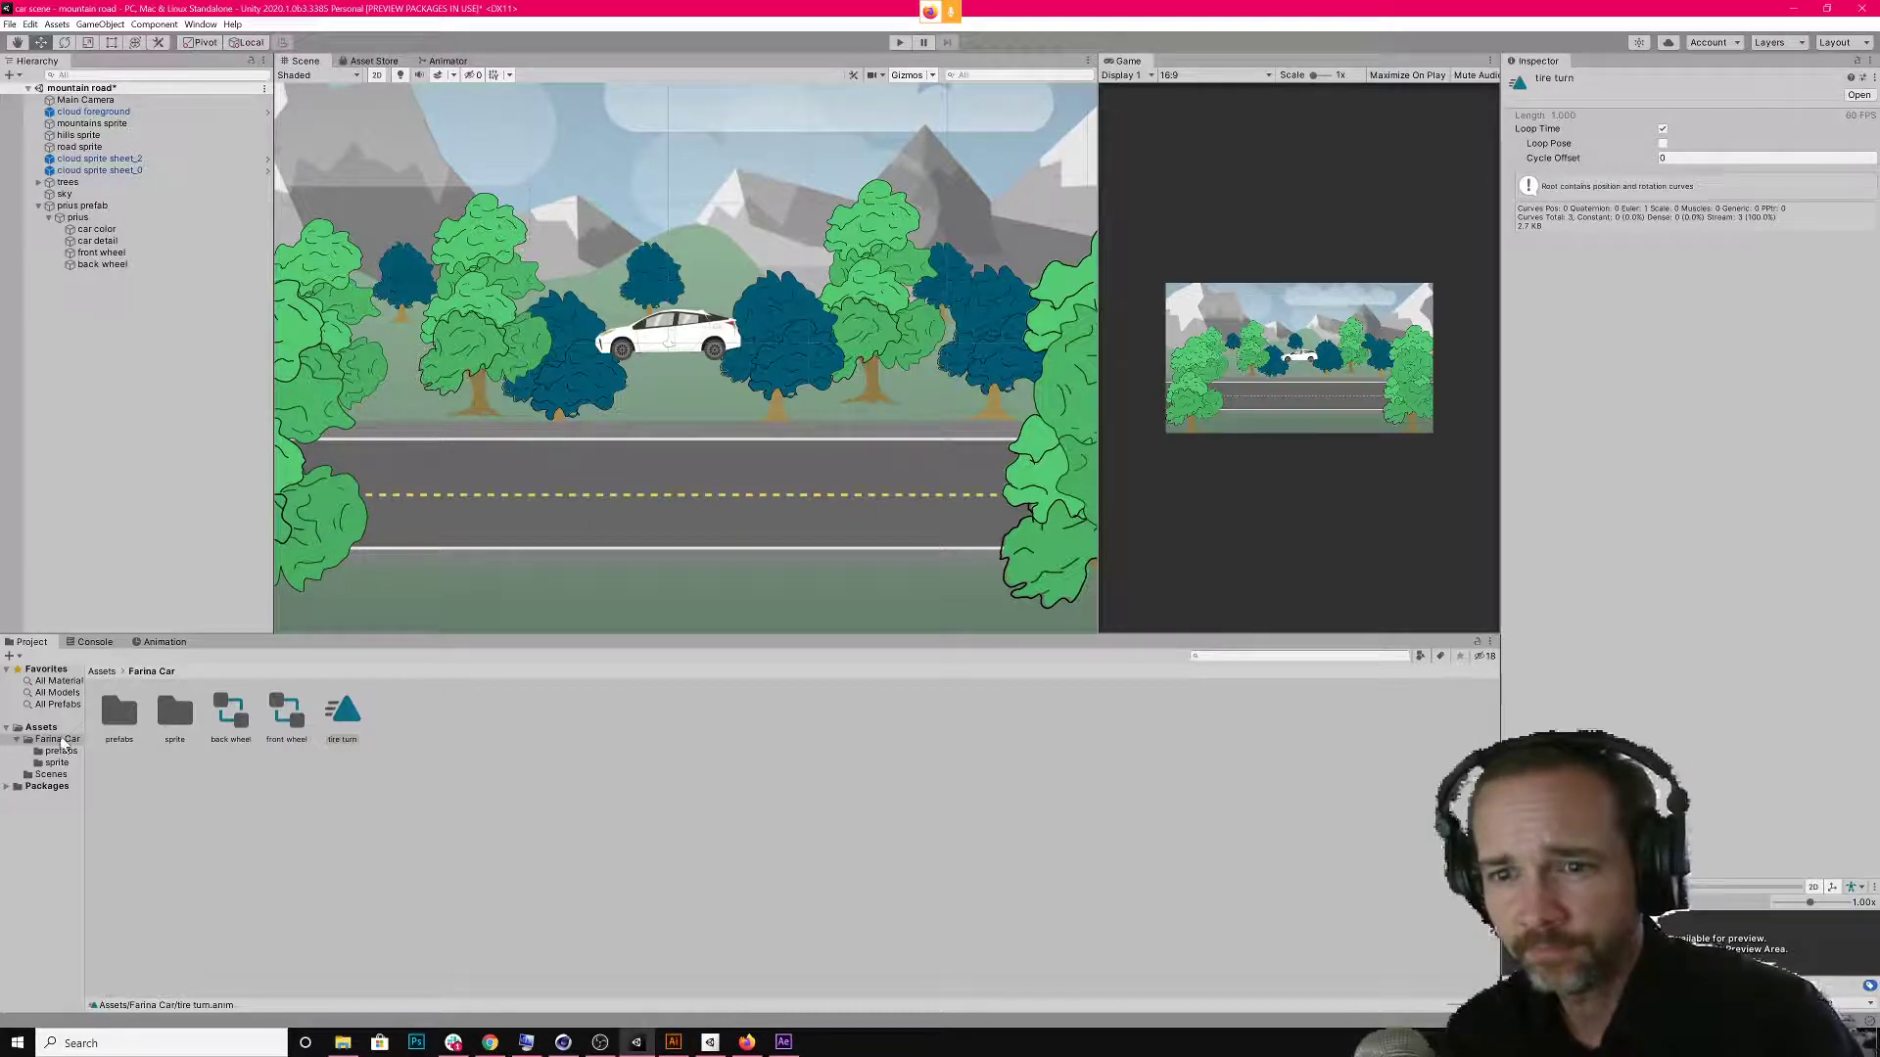
Save the prius prefab object from the scene as a prefab asset in the Farina Car prefabs folder.
click(60, 751)
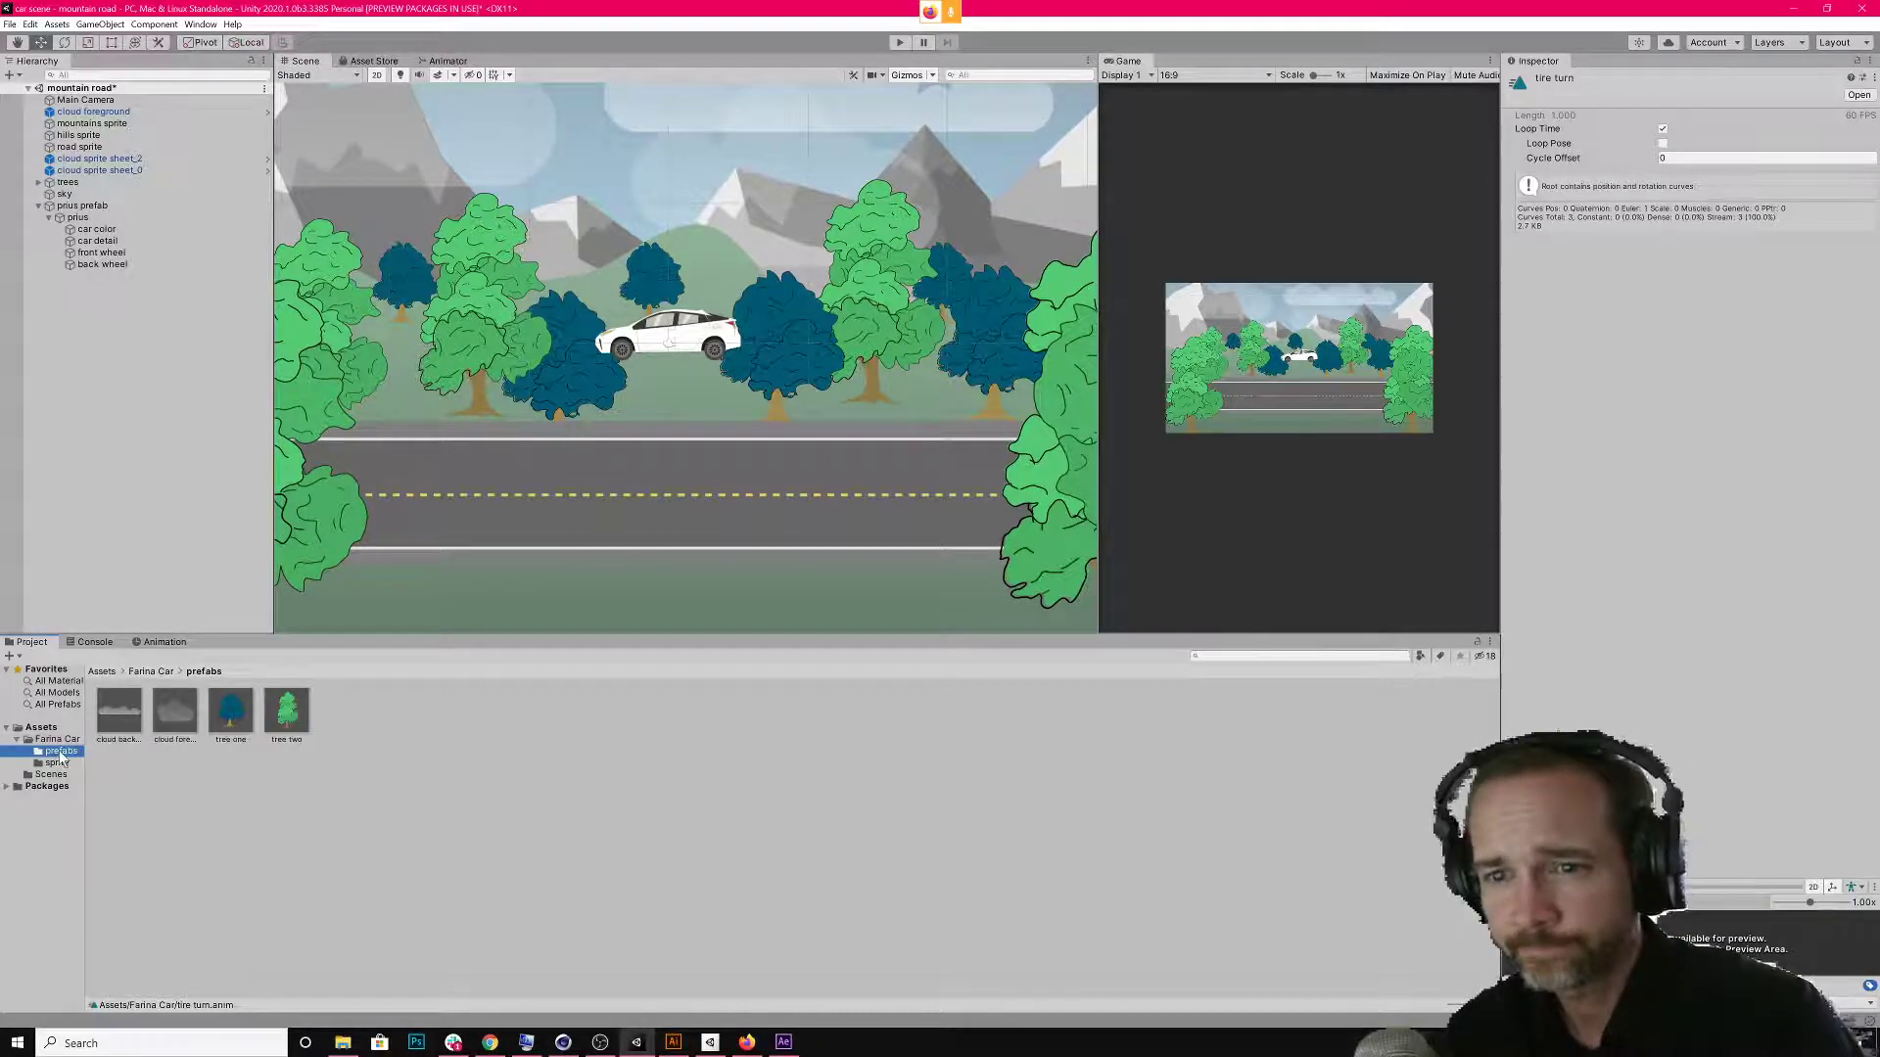
click(93, 208)
drag(93, 211, 359, 736)
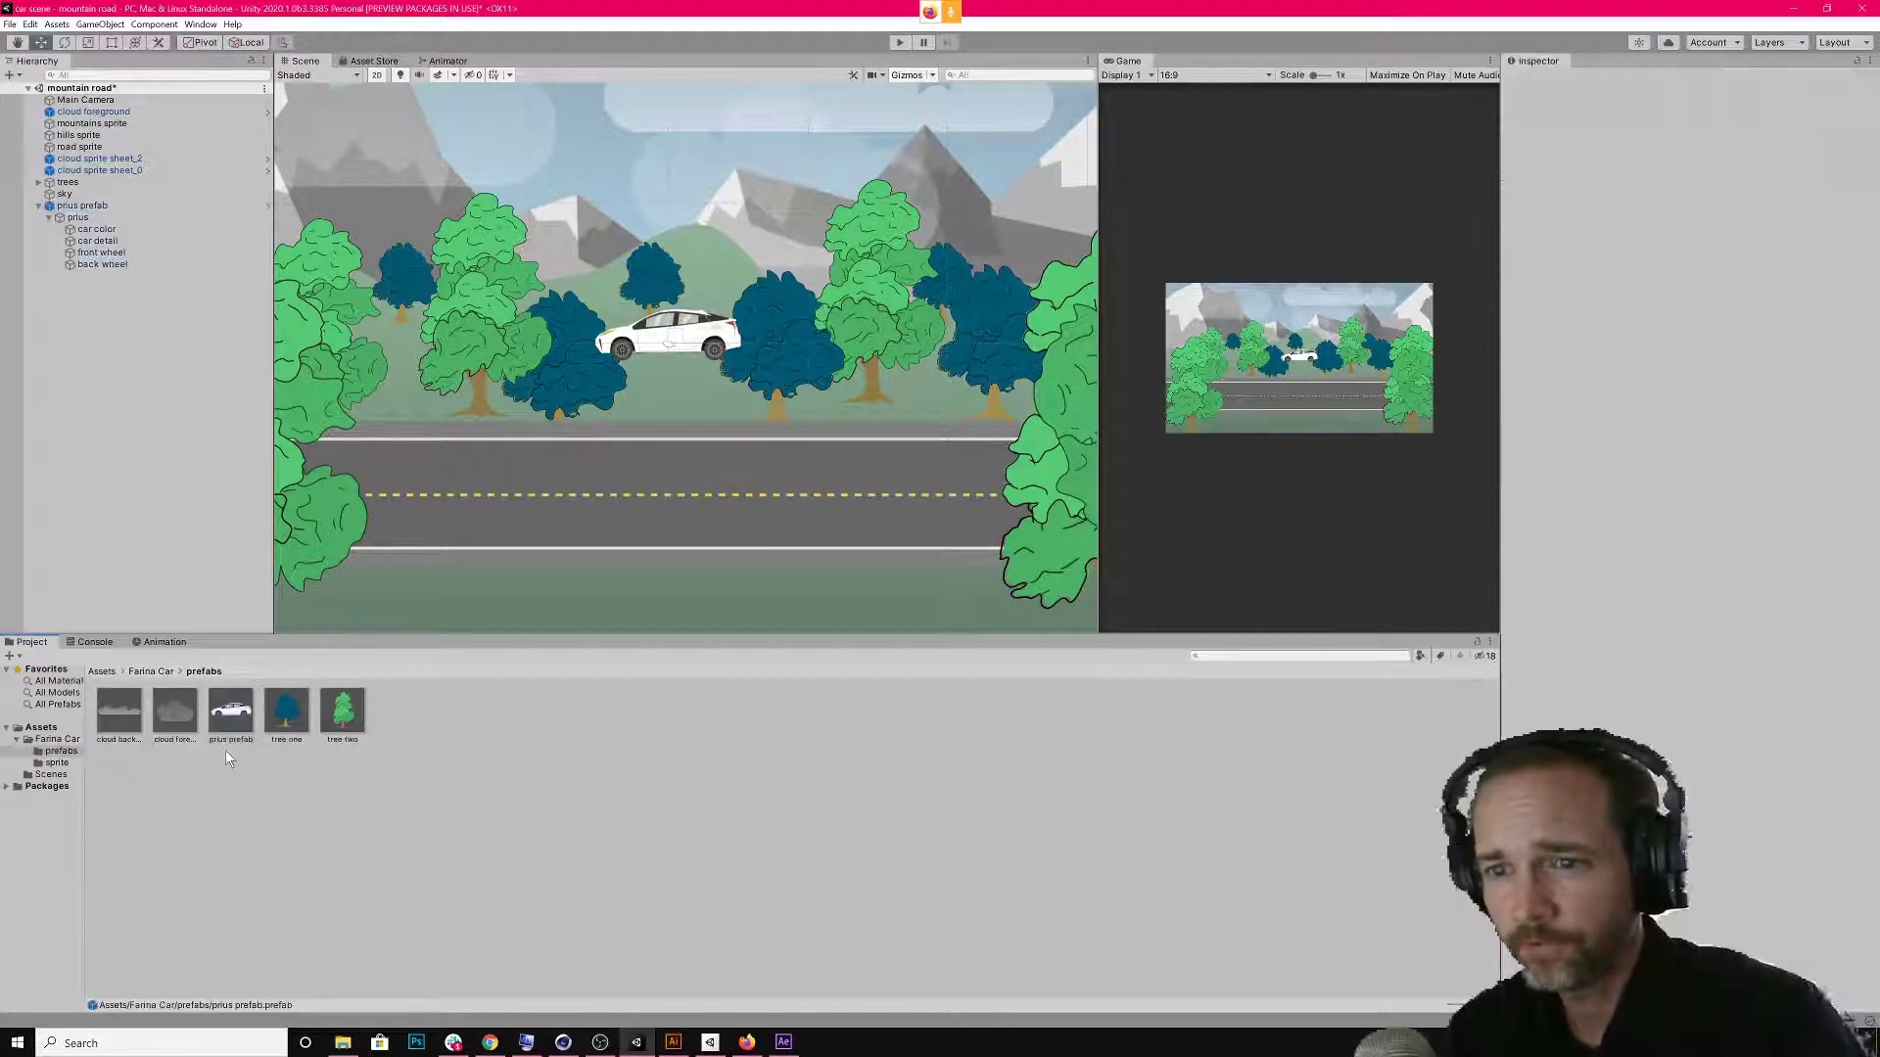
Place three instances of the prius prefab in a row along the road and test them in Play mode.
drag(229, 729, 487, 520)
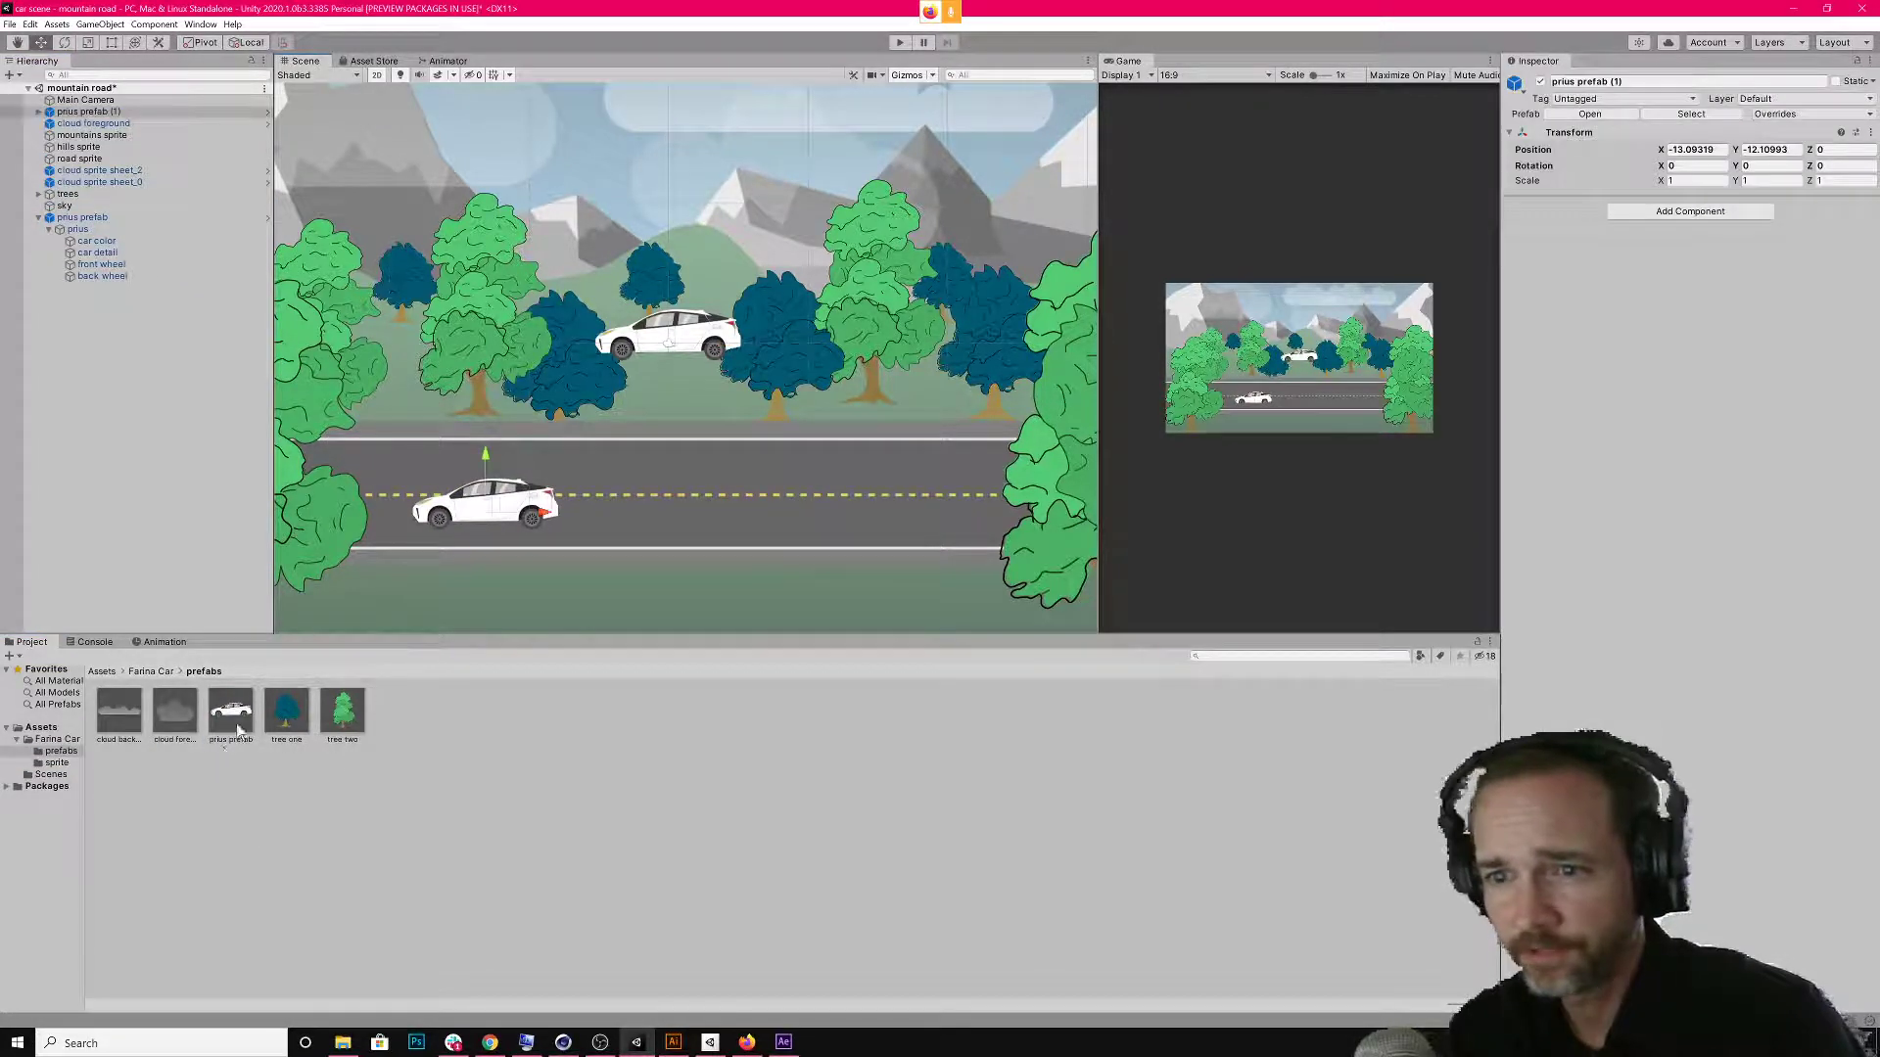
drag(232, 713, 685, 519)
drag(231, 713, 881, 517)
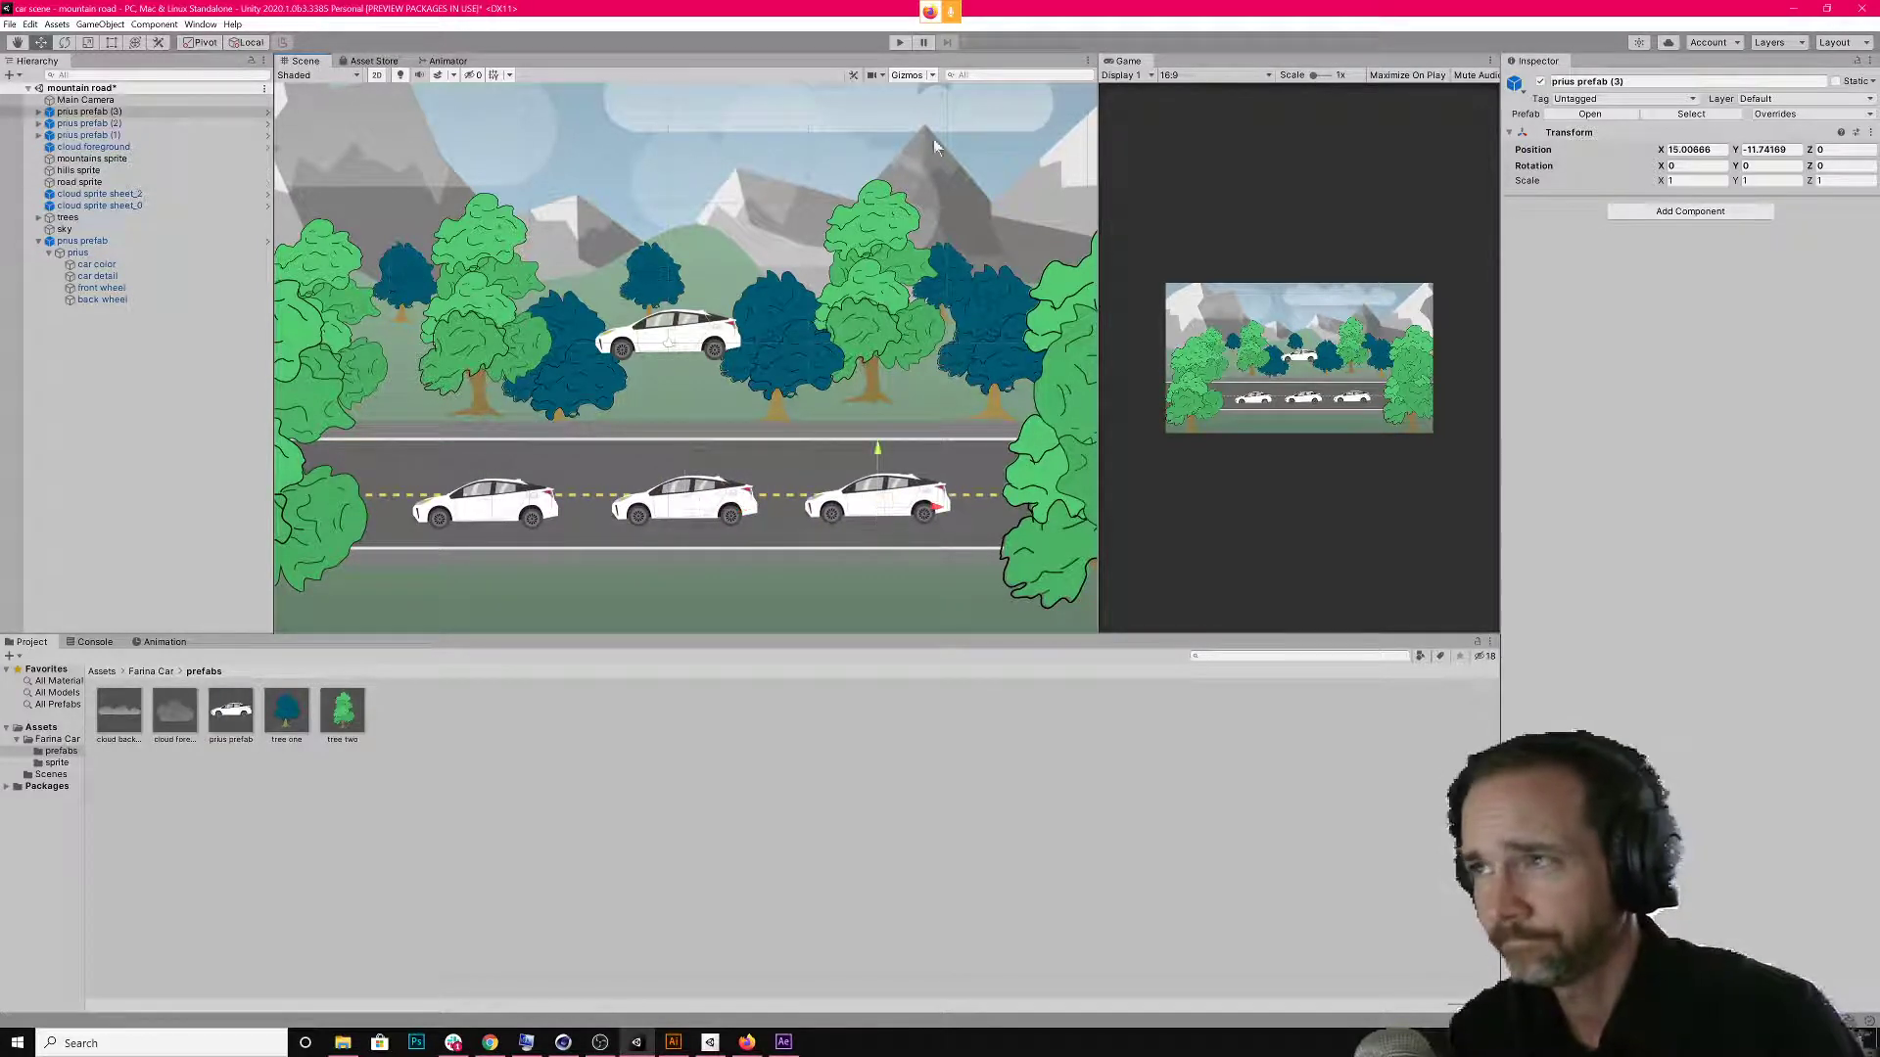
click(898, 42)
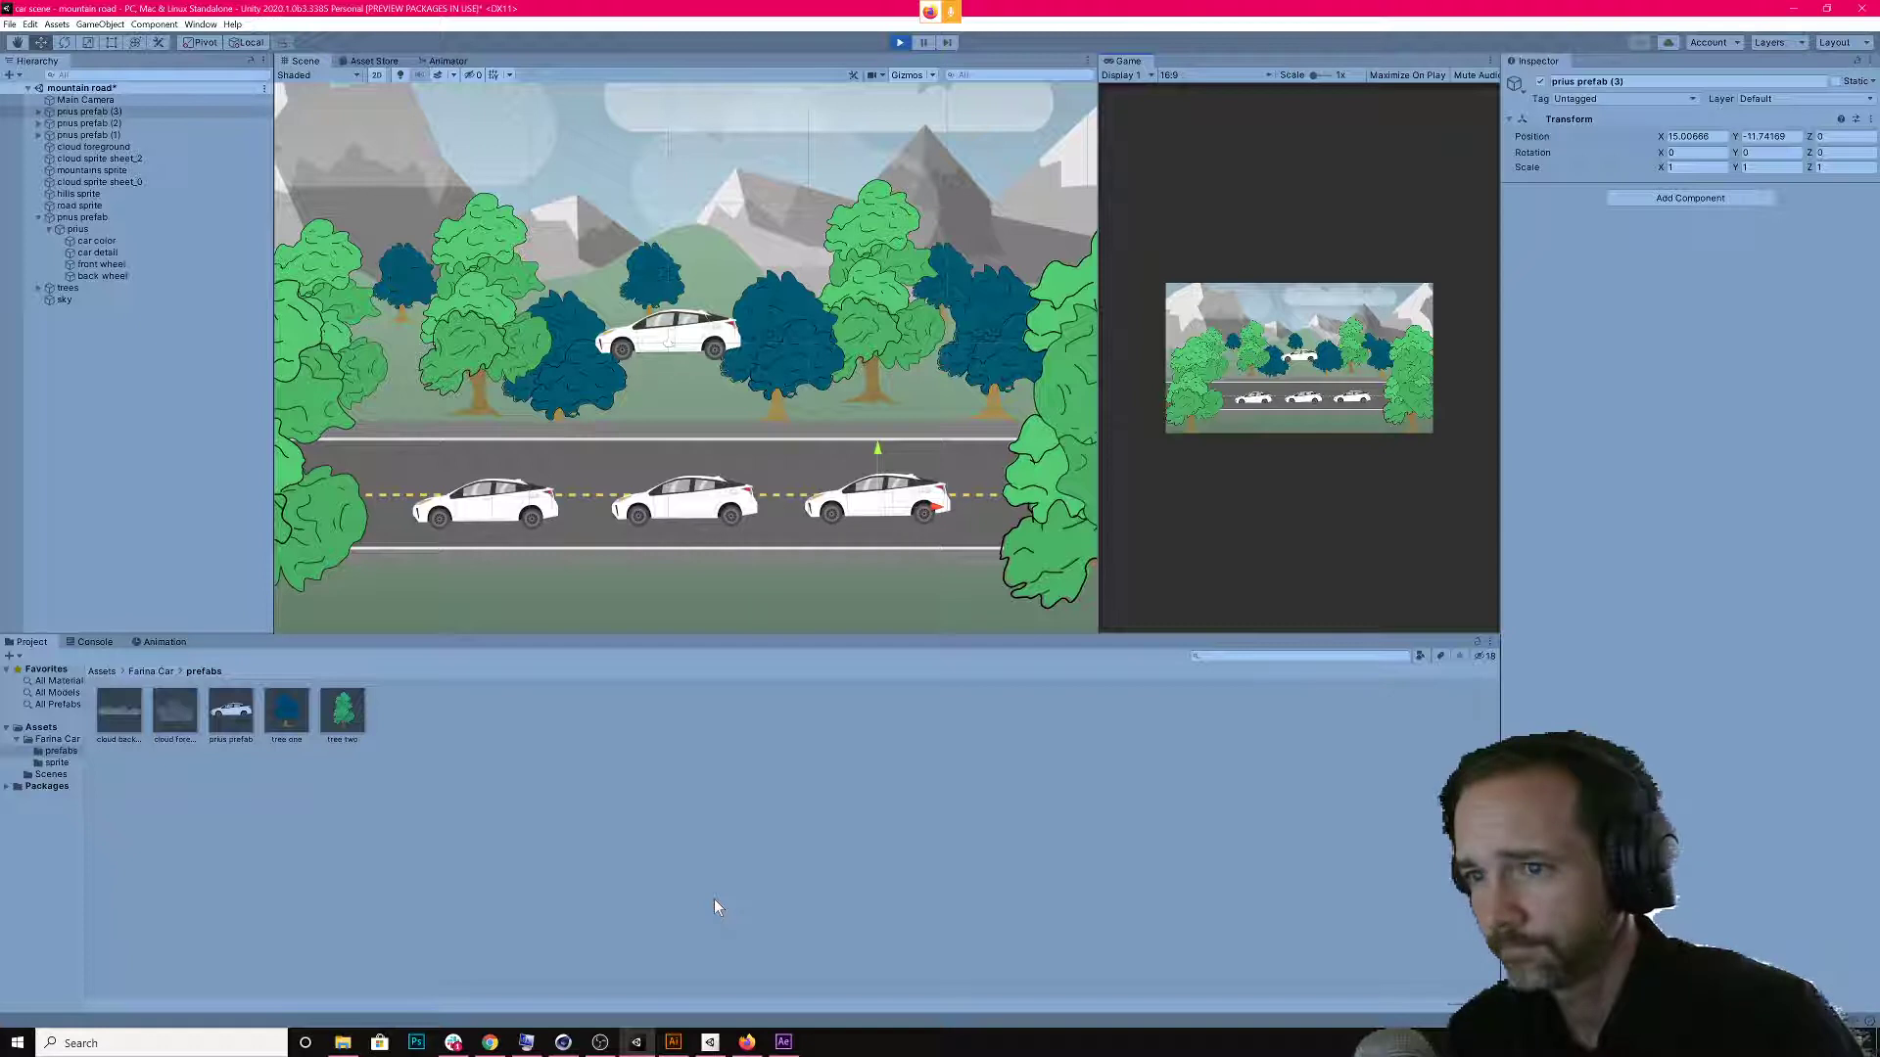
click(900, 43)
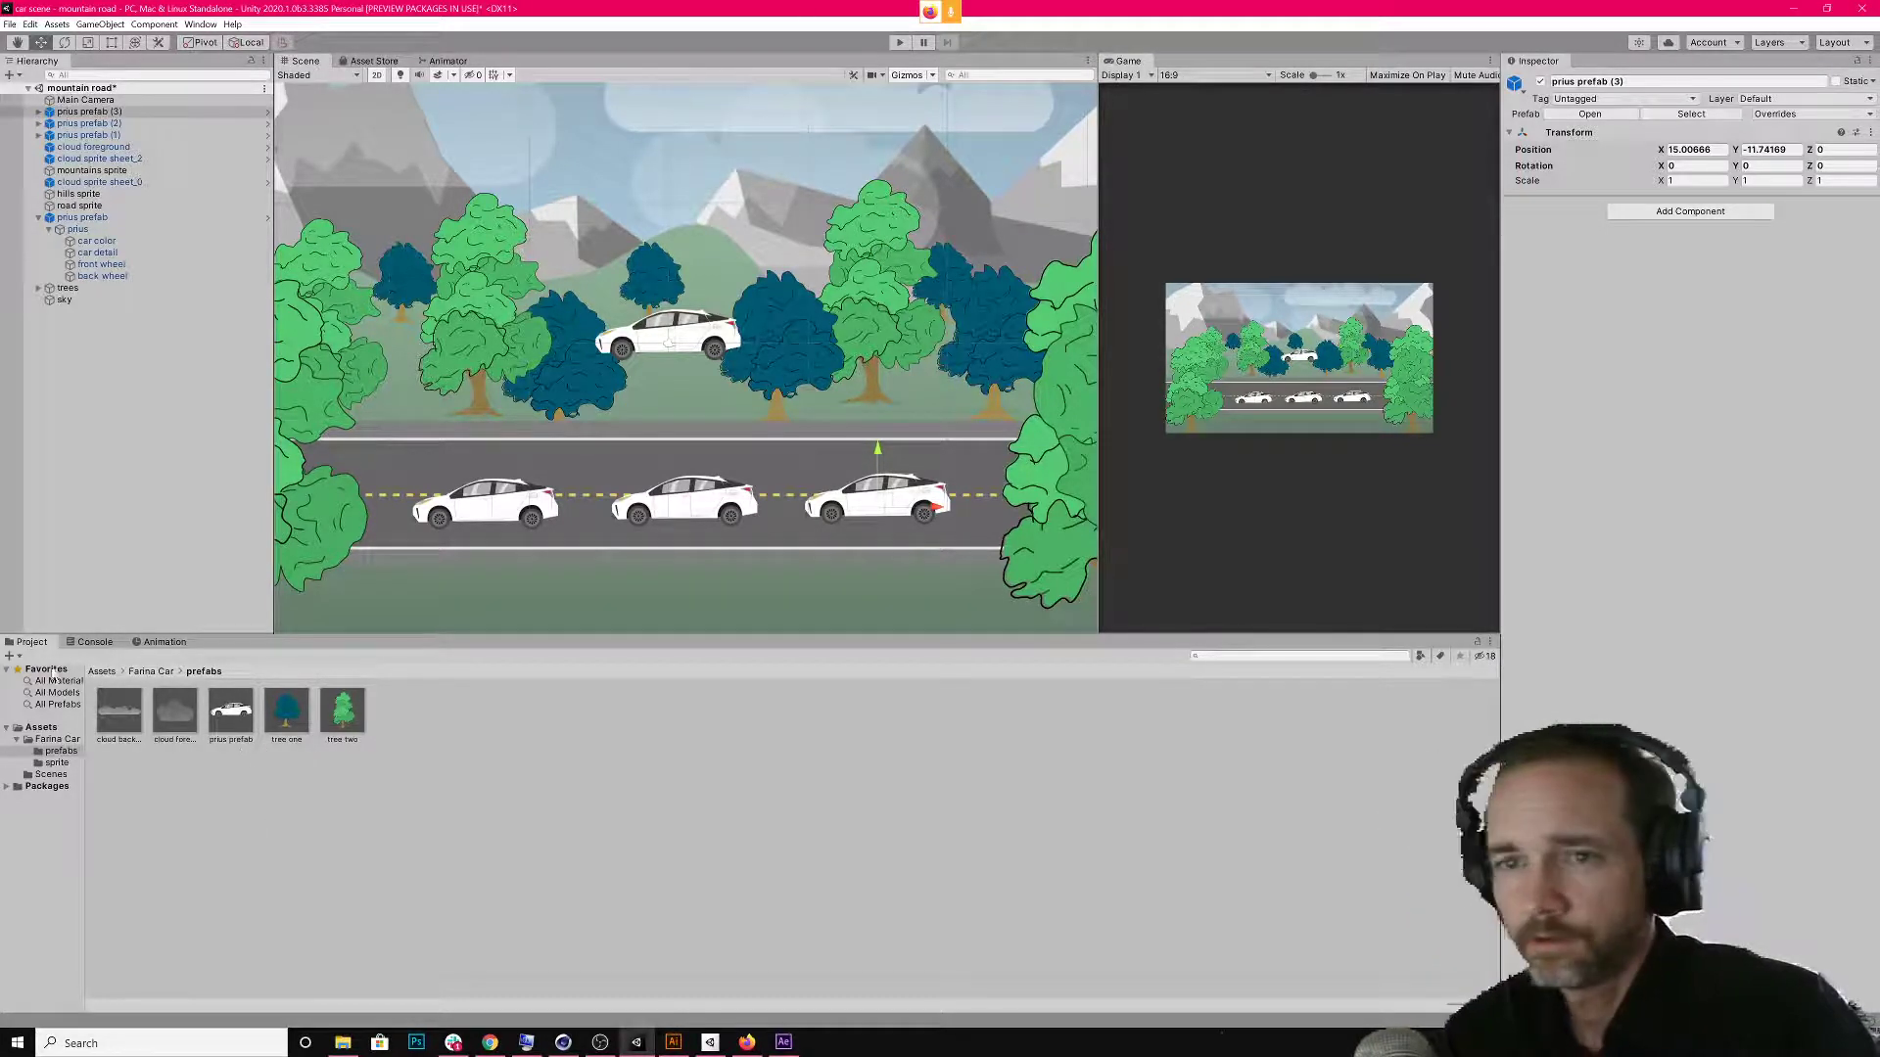
Delete the three test instances of the prius prefab from the road.
shift+click(122, 136)
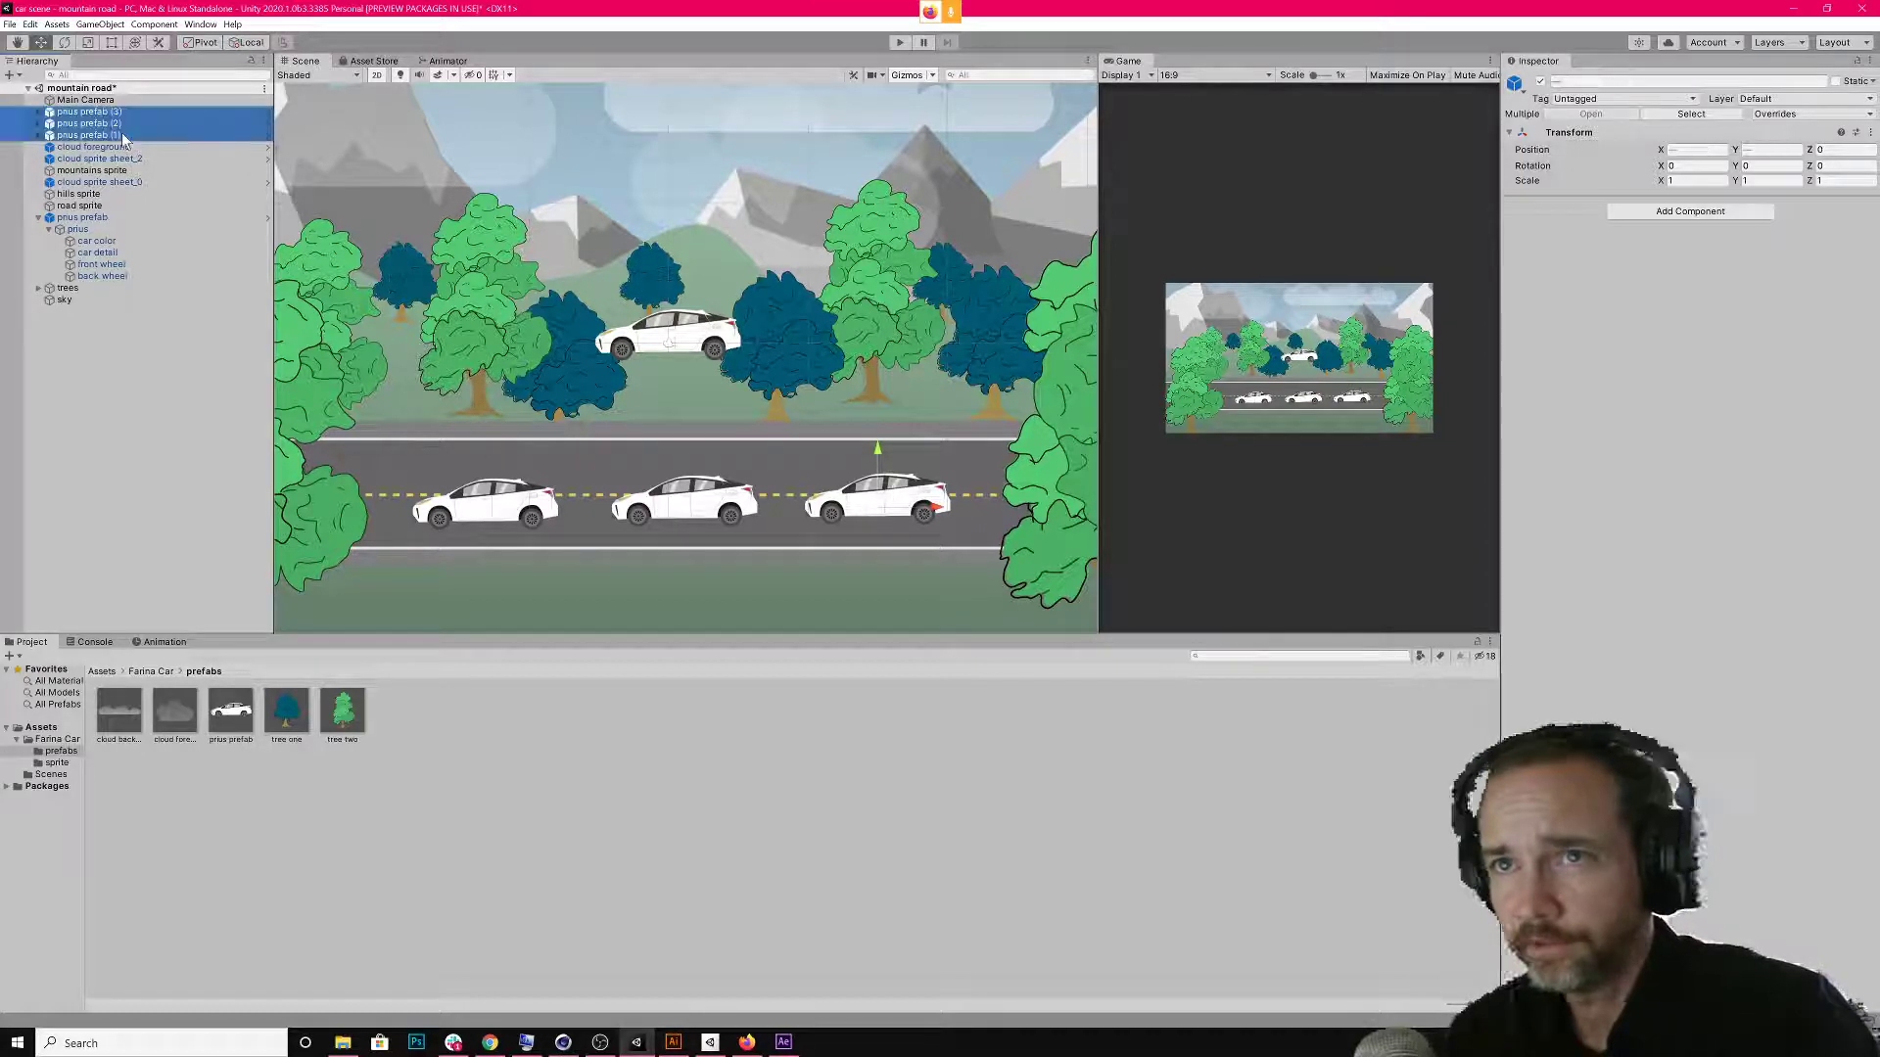
key(Delete)
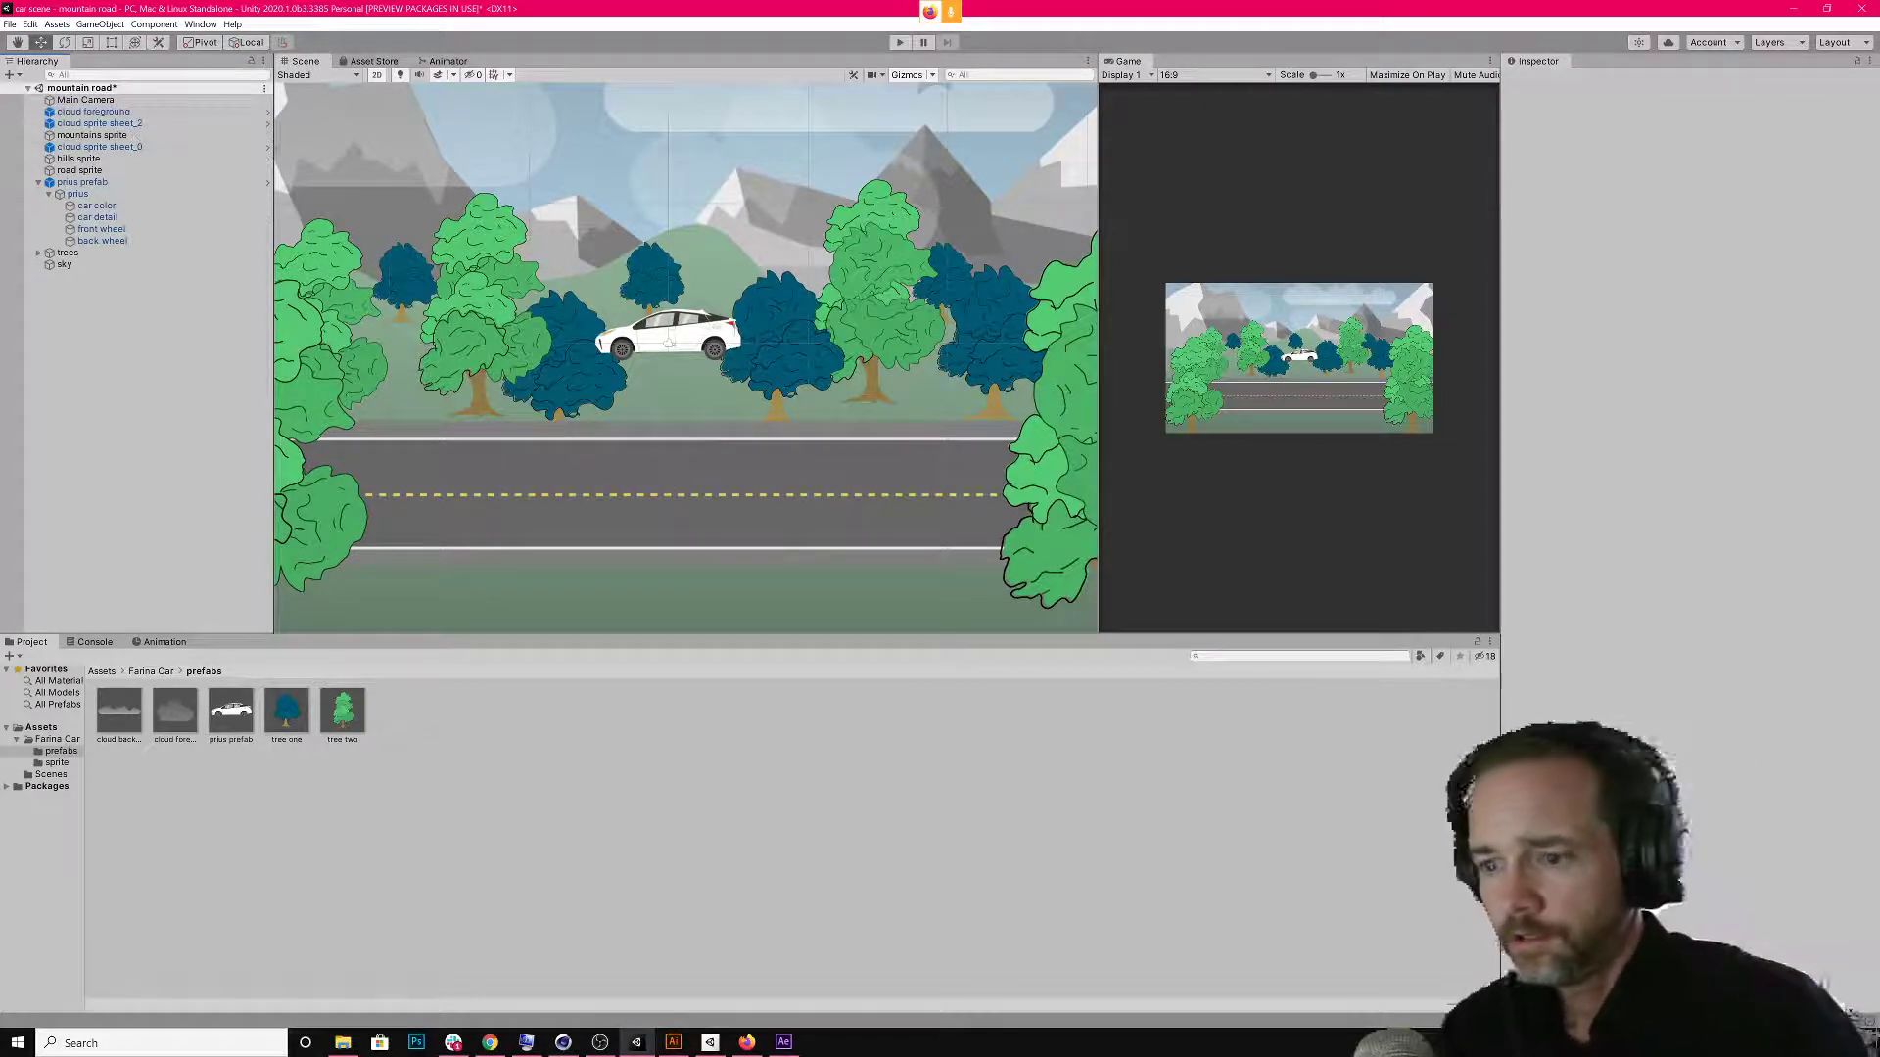
mouse_move(639, 1044)
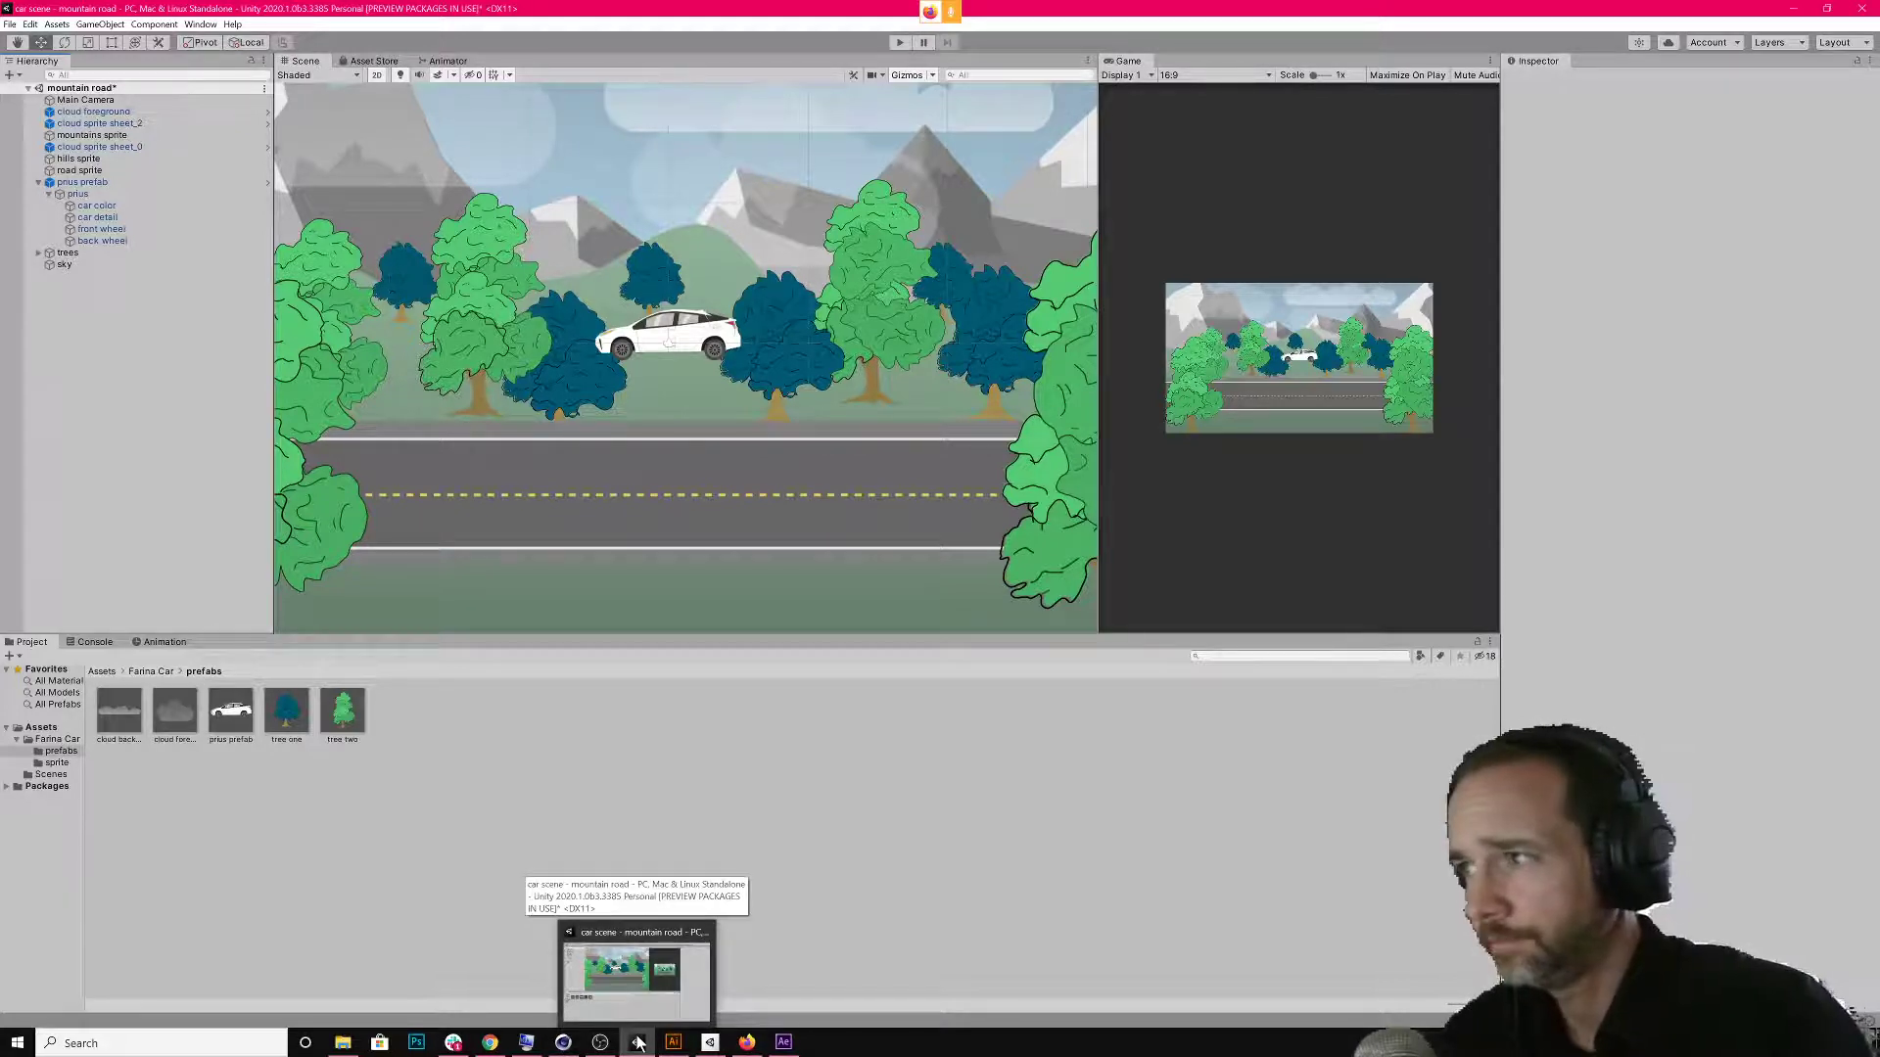
click(638, 1043)
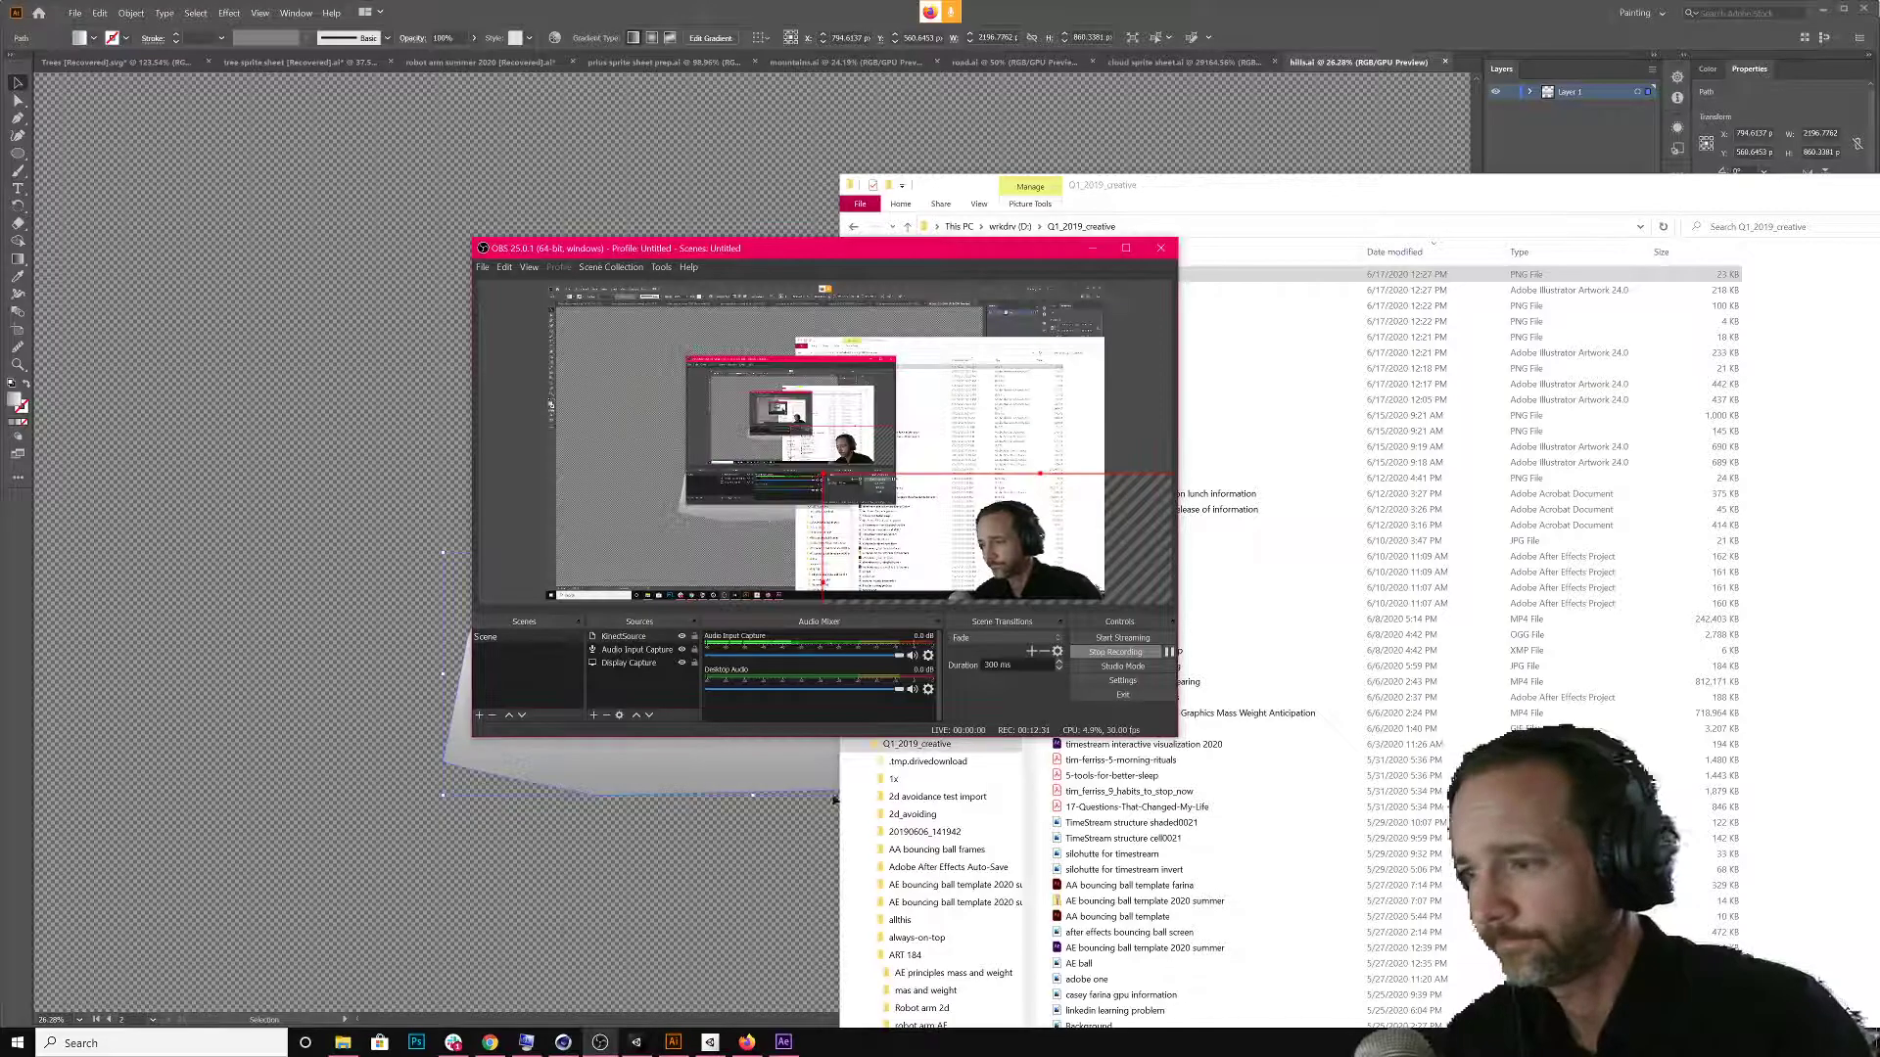